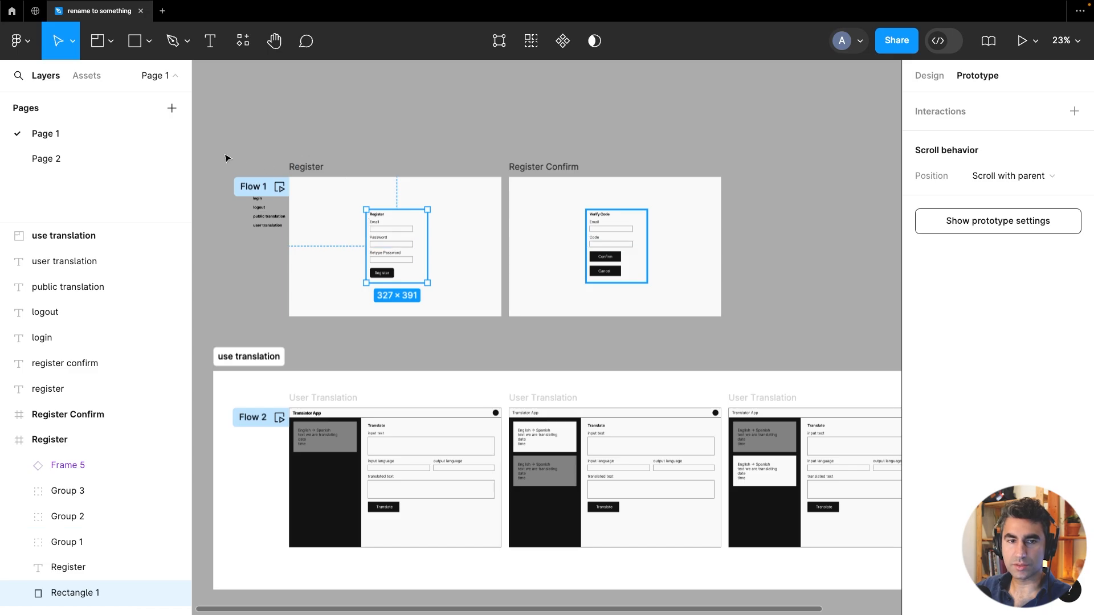
# Move Section 1 from Page 2 onto Page 1, pasting it above the Register flow
pyautogui.click(95, 162)
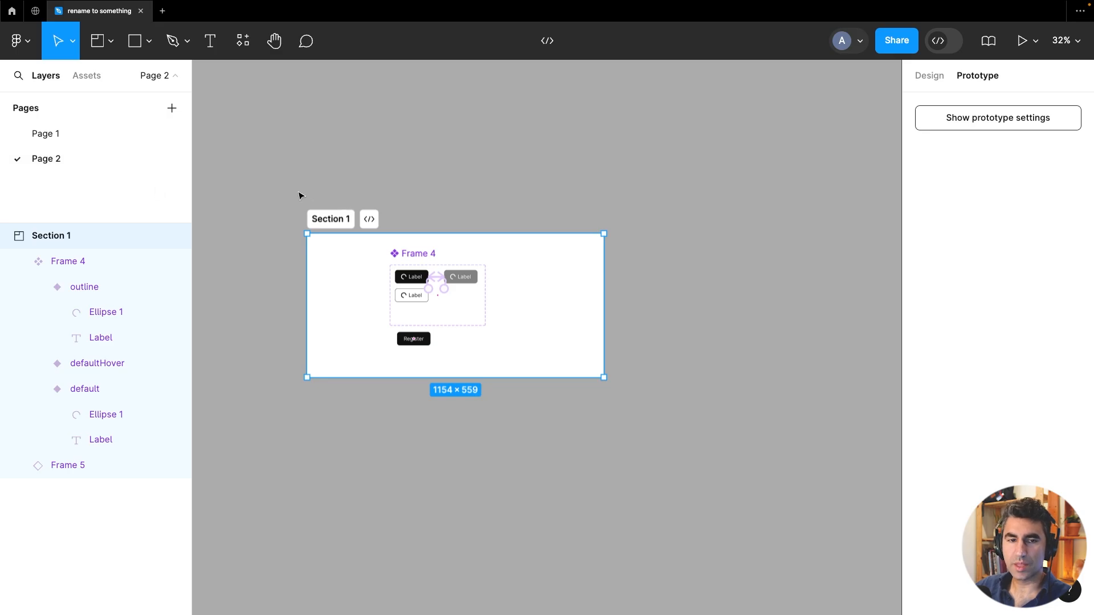
pyautogui.click(84, 139)
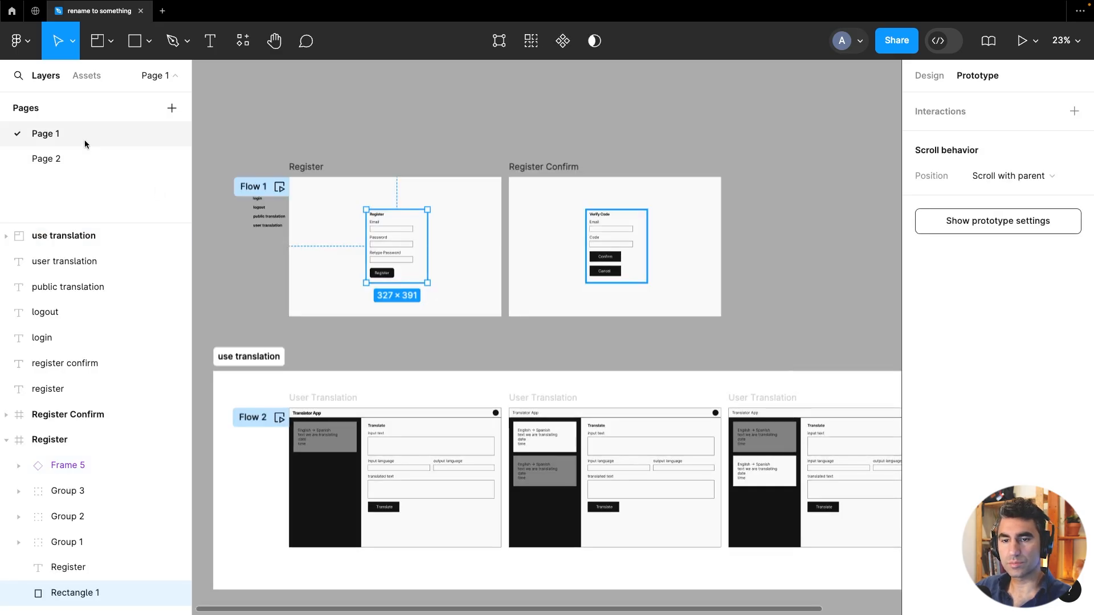
pyautogui.click(94, 159)
pyautogui.moveTo(268, 180); pyautogui.dragTo(716, 445)
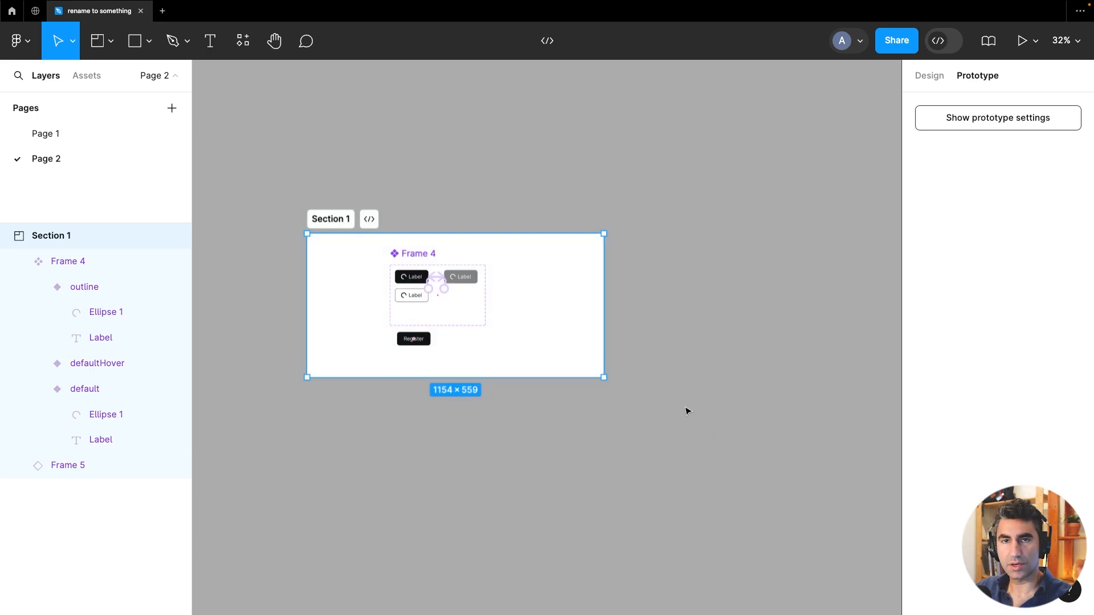
pyautogui.press('Delete')
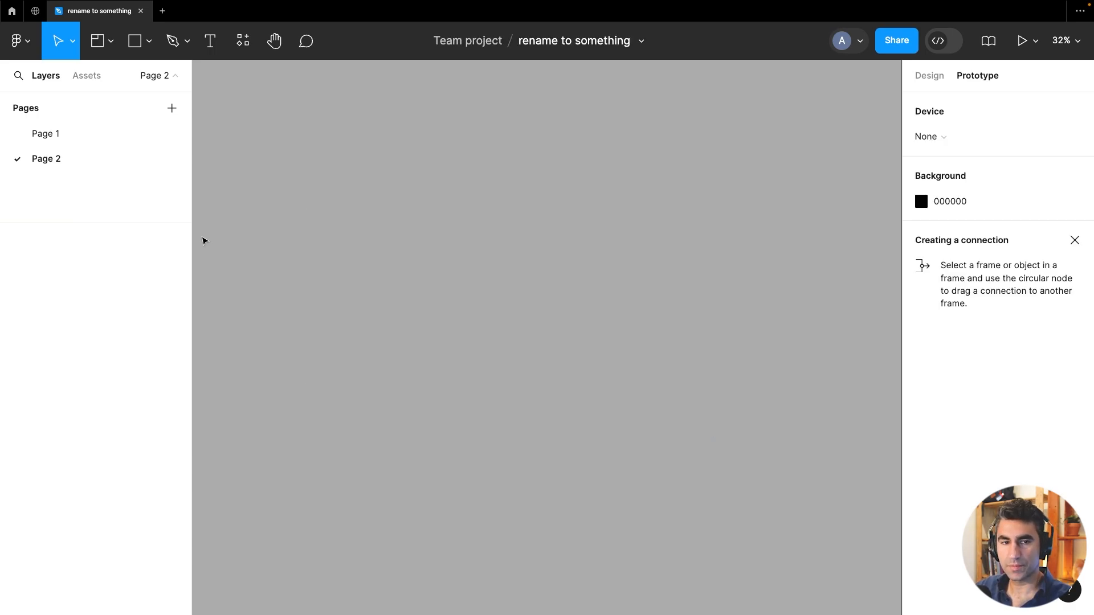
pyautogui.click(109, 136)
pyautogui.click(450, 142)
pyautogui.moveTo(428, 122); pyautogui.dragTo(542, 295)
pyautogui.rightClick(415, 158)
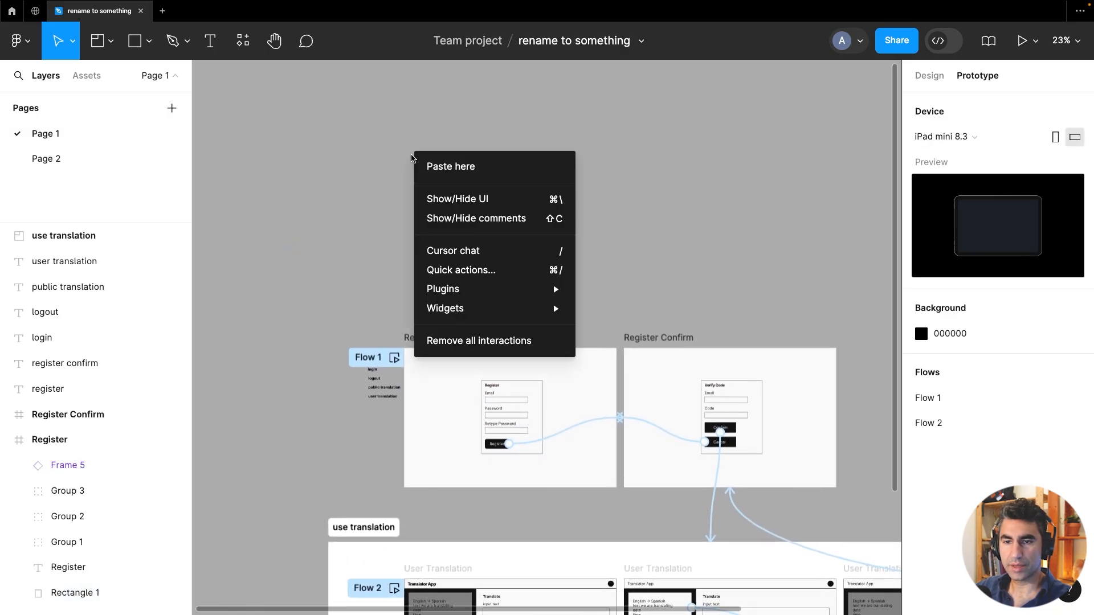
pyautogui.click(430, 166)
# Reposition Section 1 further above the Register and Register Confirm frames
pyautogui.moveTo(601, 215); pyautogui.dragTo(589, 171)
pyautogui.click(699, 243)
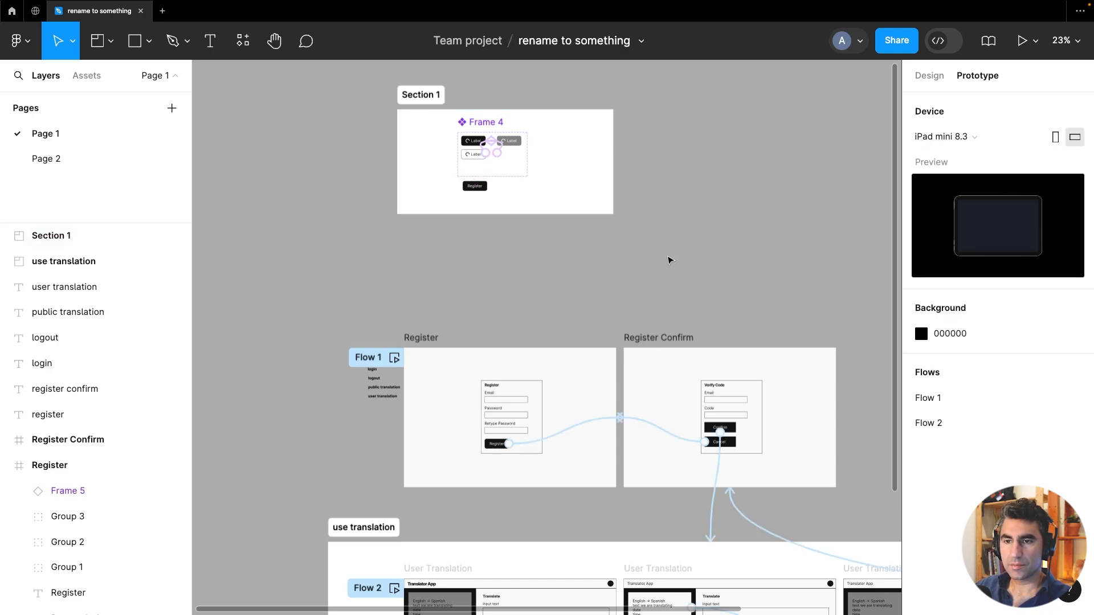
pyautogui.moveTo(654, 263); pyautogui.dragTo(615, 379)
pyautogui.moveTo(373, 213); pyautogui.dragTo(374, 139)
pyautogui.moveTo(416, 302); pyautogui.dragTo(390, 288)
# Inspect the Register and User Translation screens and their prototype connections
pyautogui.scroll(-5, 418, 366)
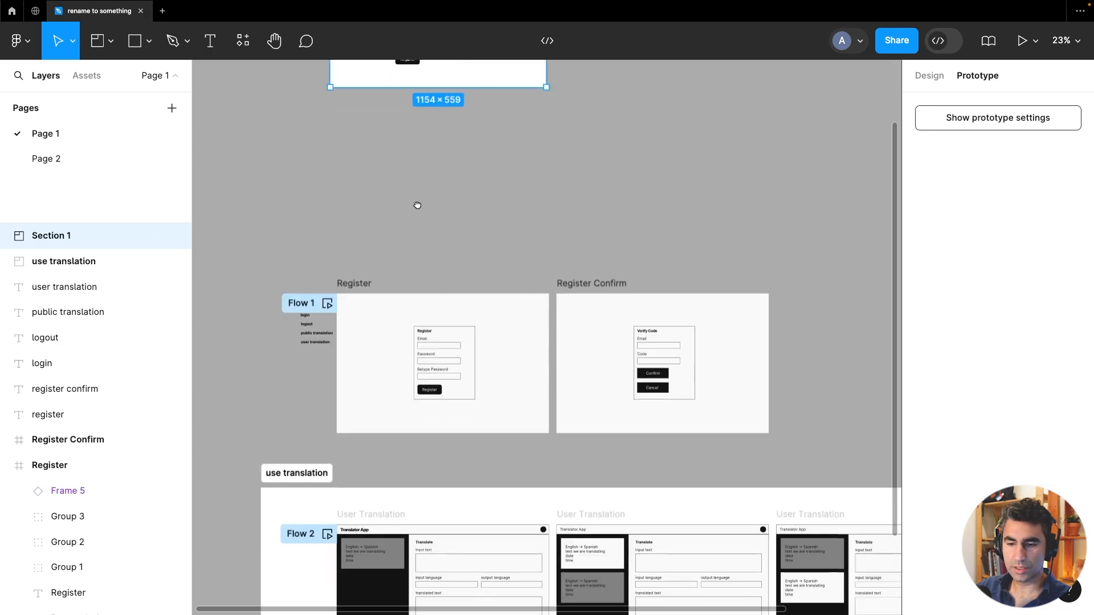
pyautogui.click(471, 195)
pyautogui.scroll(5, 438, 299)
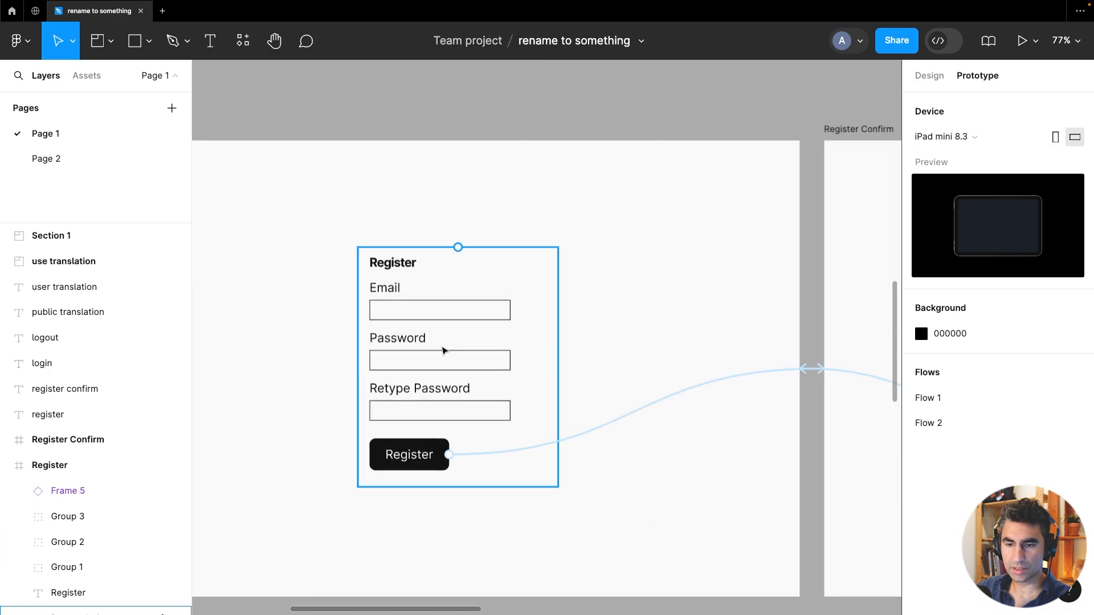
pyautogui.scroll(-3, 439, 370)
pyautogui.scroll(-8, 435, 415)
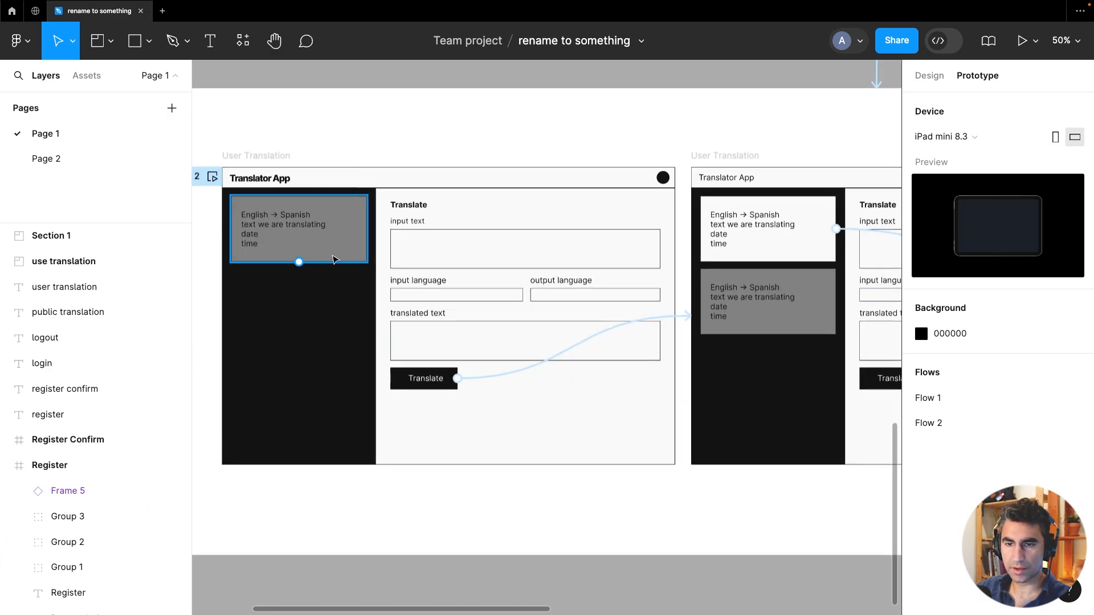
pyautogui.click(445, 225)
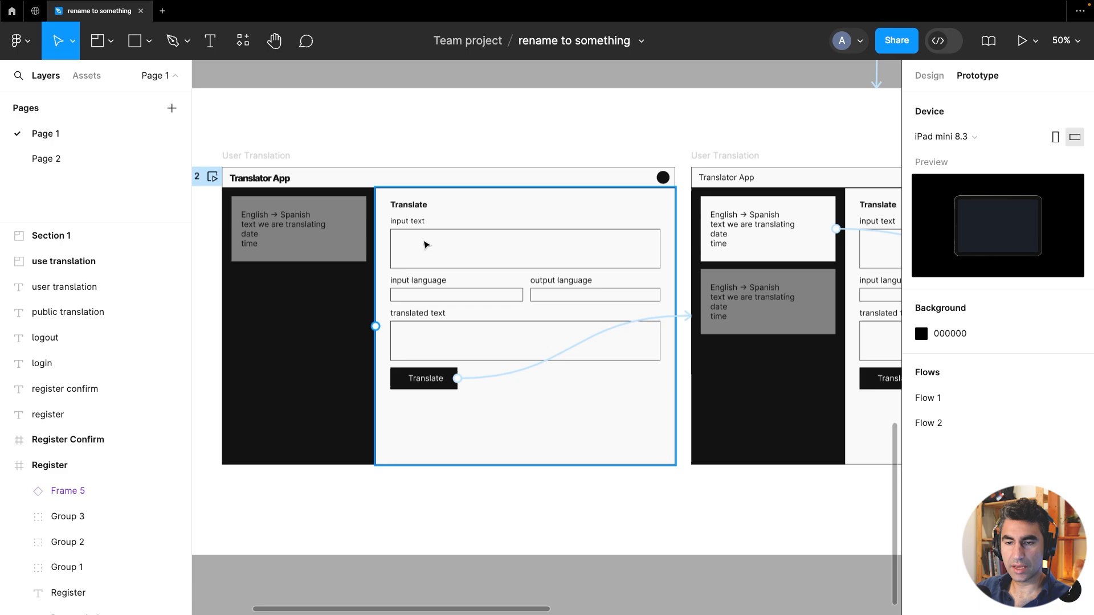
pyautogui.click(449, 257)
pyautogui.scroll(-4, 449, 258)
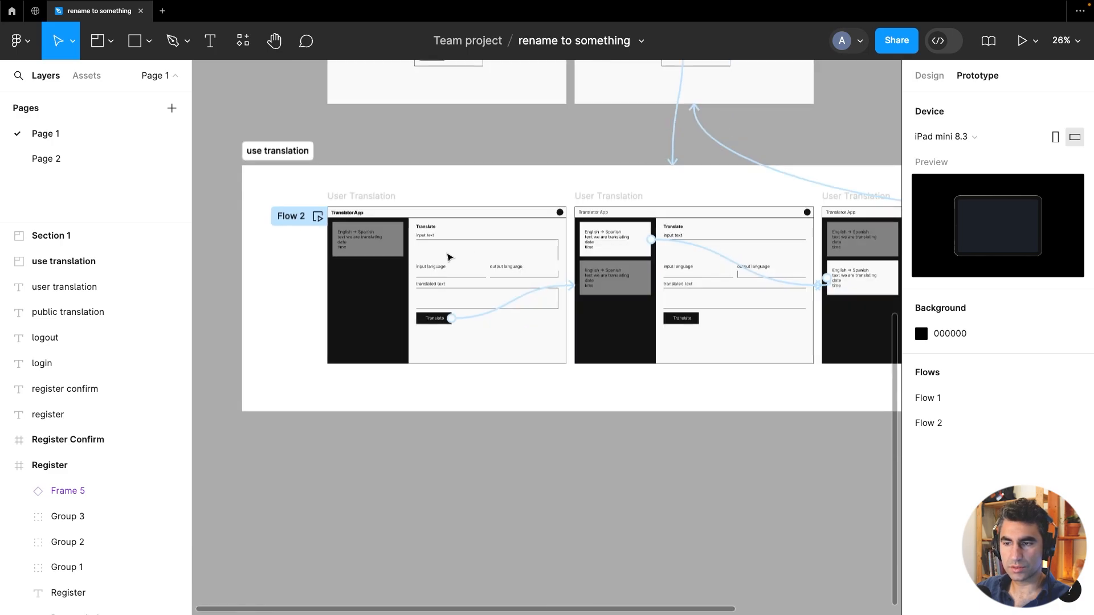
pyautogui.moveTo(781, 318); pyautogui.dragTo(596, 335)
pyautogui.scroll(5, 502, 285)
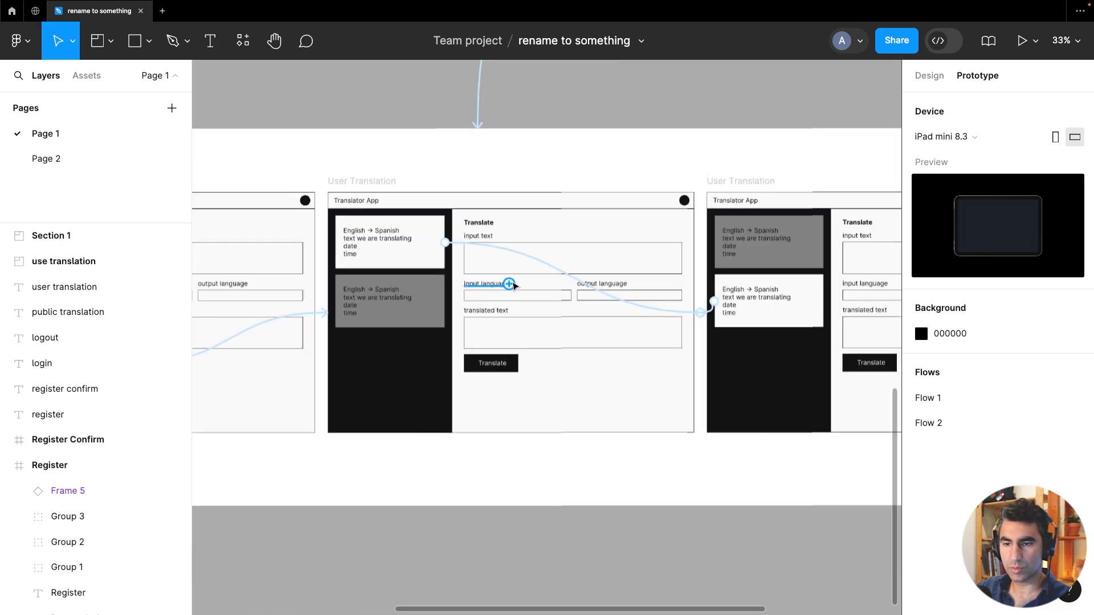
pyautogui.scroll(-6, 508, 276)
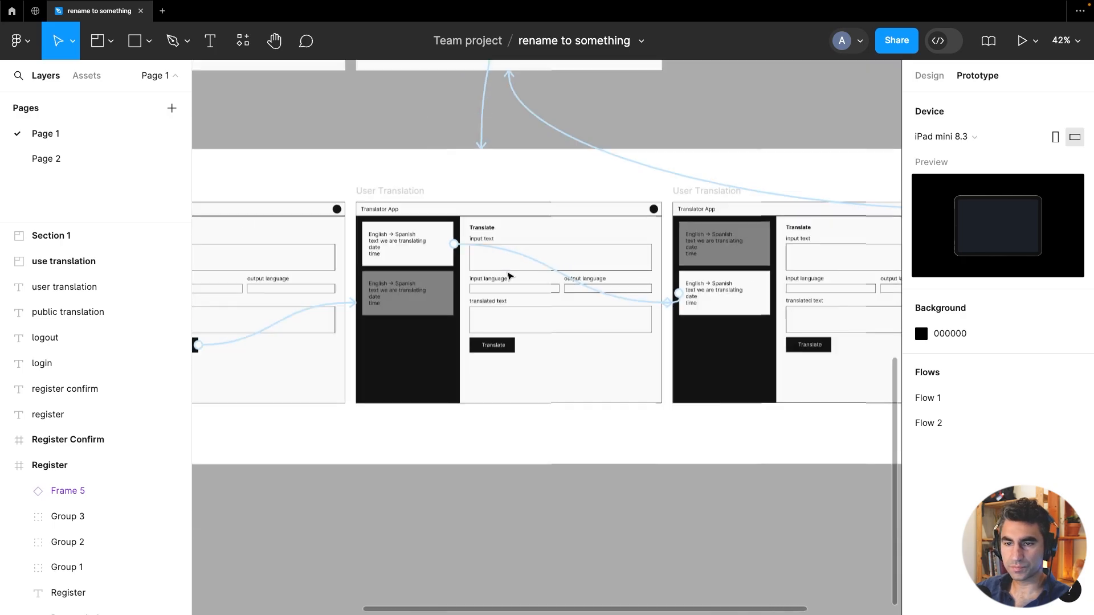
pyautogui.moveTo(453, 234); pyautogui.dragTo(531, 541)
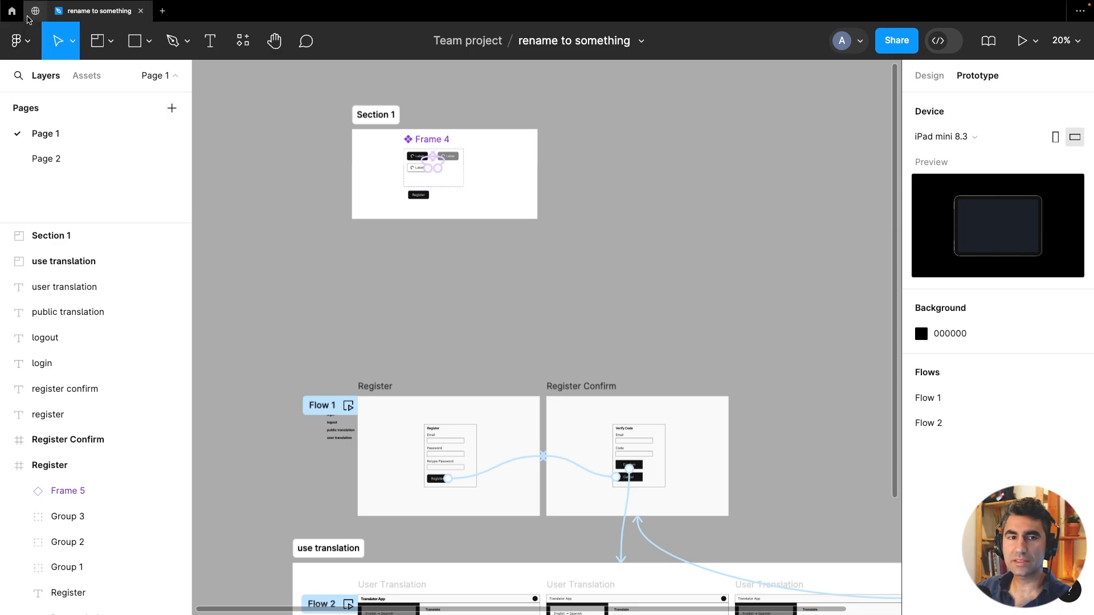
# Search Figma Community for shadcn/ui
pyautogui.click(28, 18)
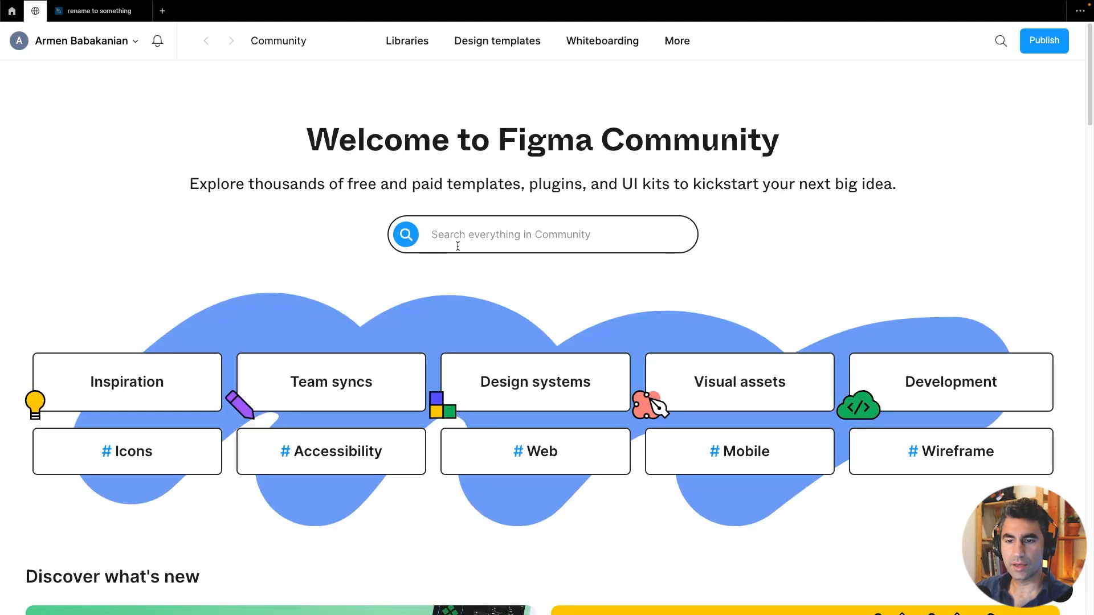
pyautogui.click(459, 244)
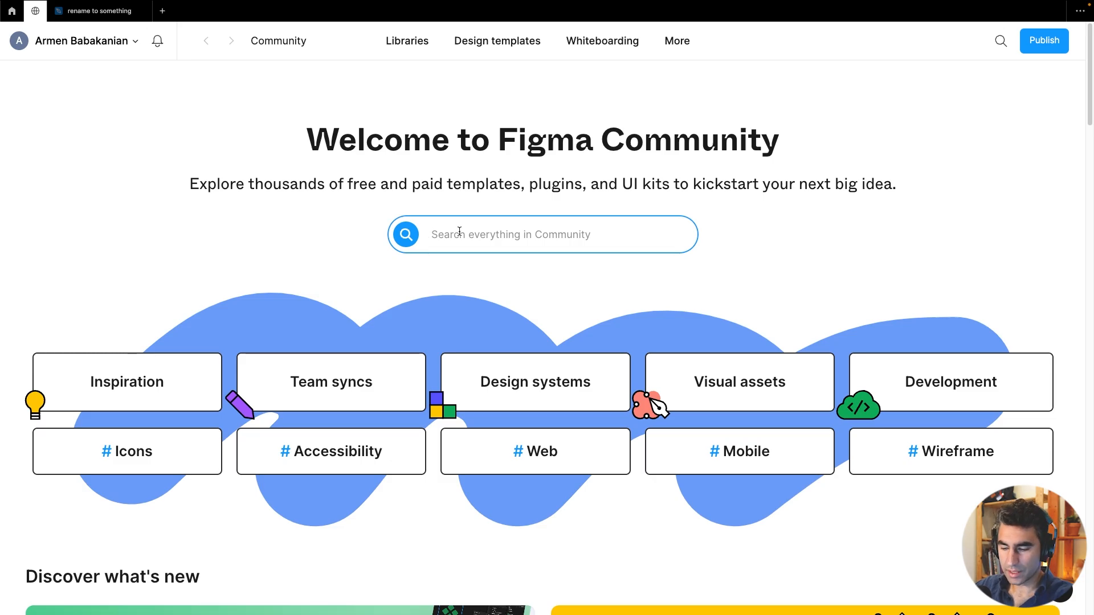
pyautogui.write('shadcn/')
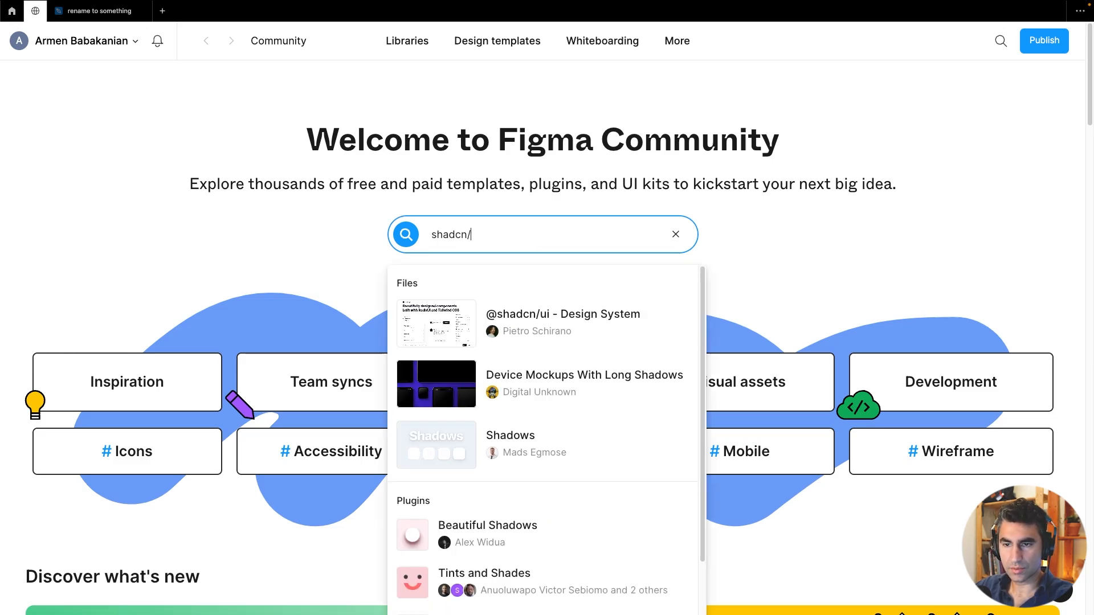
pyautogui.write('ui')
pyautogui.click(7, 11)
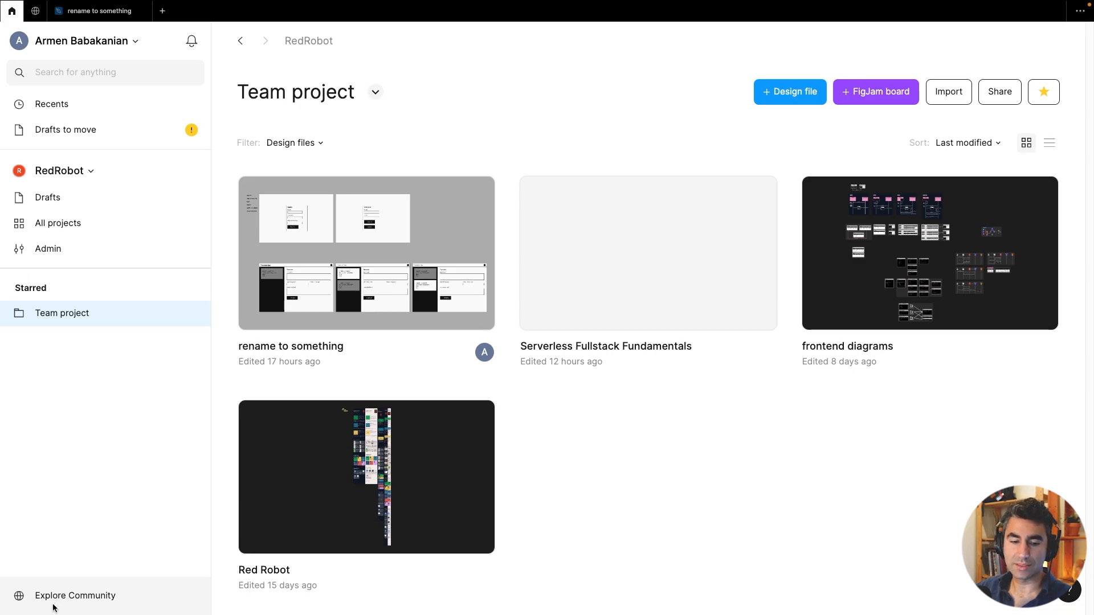
pyautogui.click(35, 11)
pyautogui.click(310, 230)
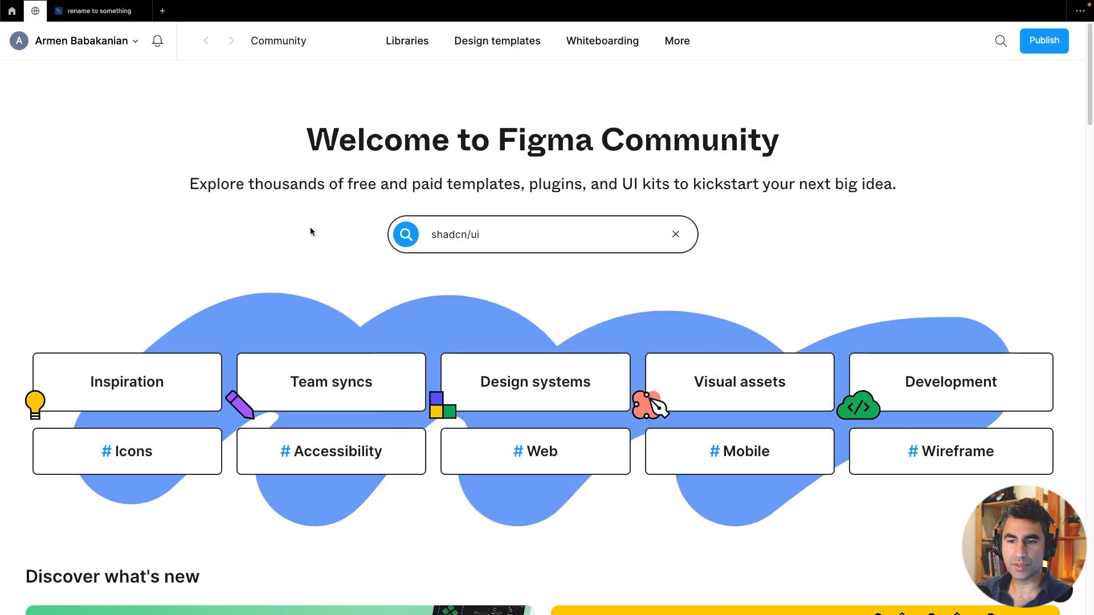
pyautogui.click(534, 235)
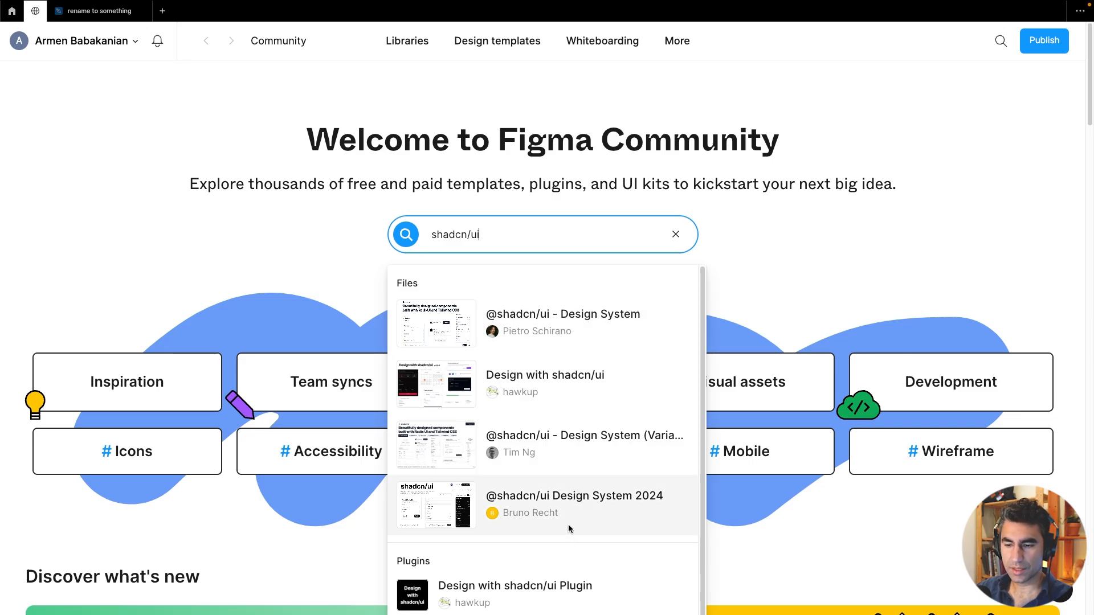
pyautogui.click(631, 504)
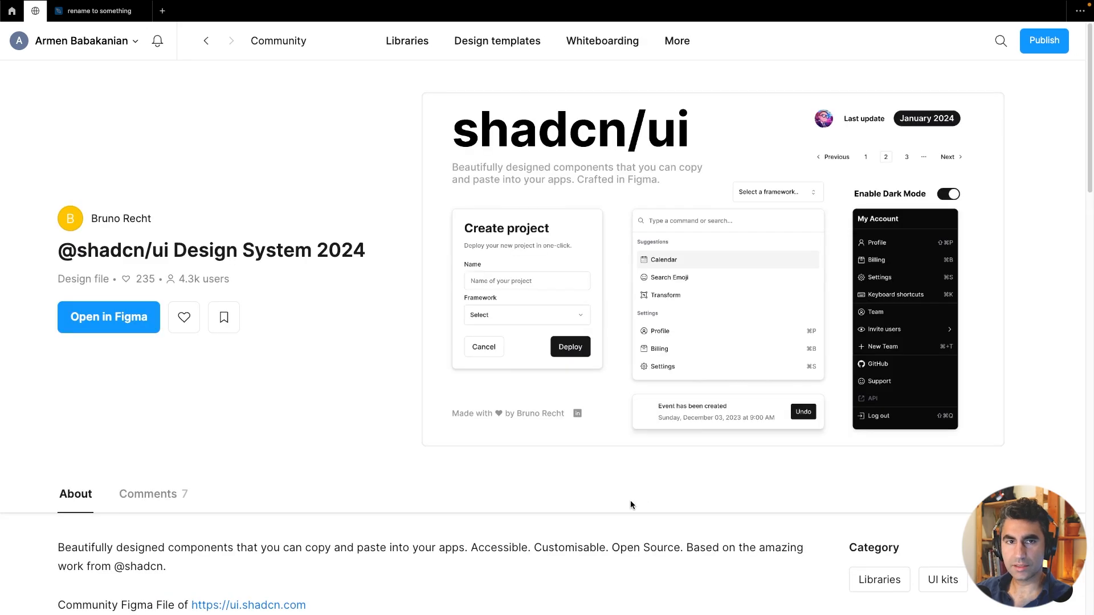
pyautogui.click(138, 329)
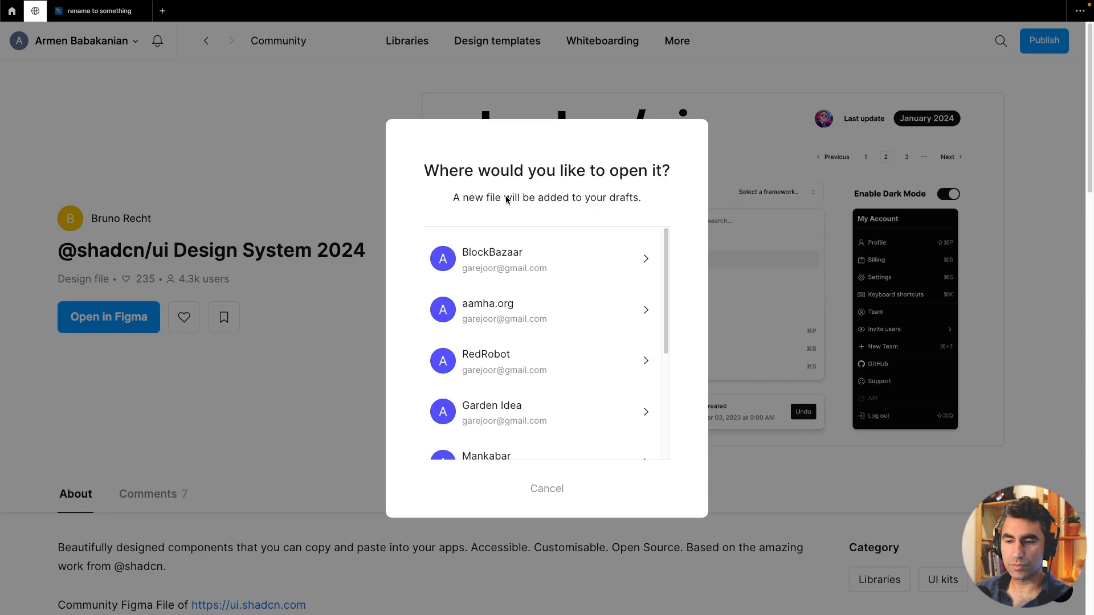
pyautogui.click(579, 365)
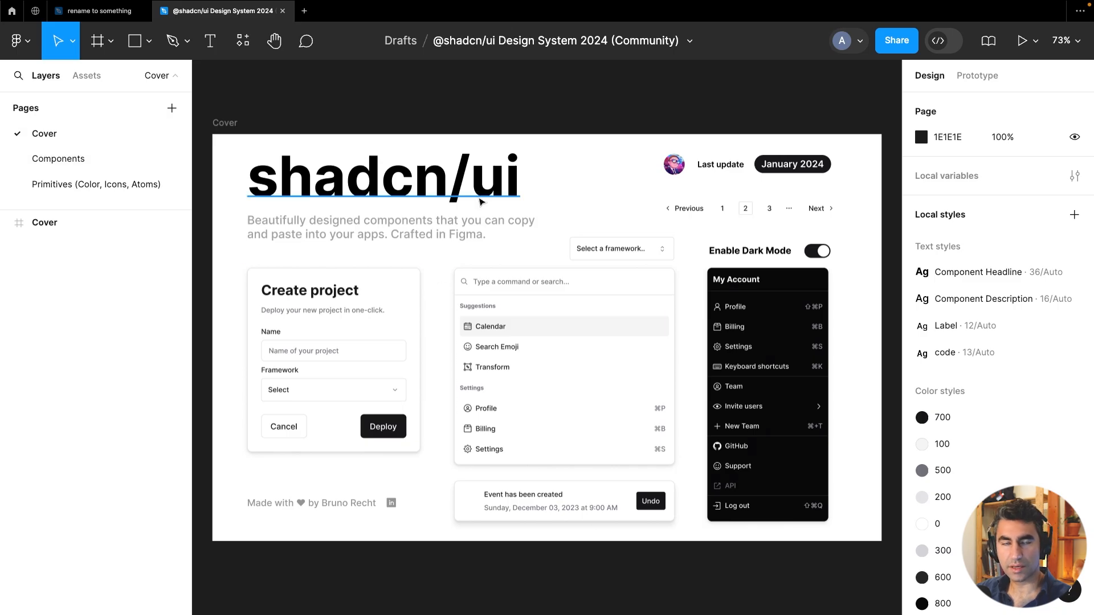
# Copy the Button component set from the kit's Primitives page
pyautogui.click(115, 159)
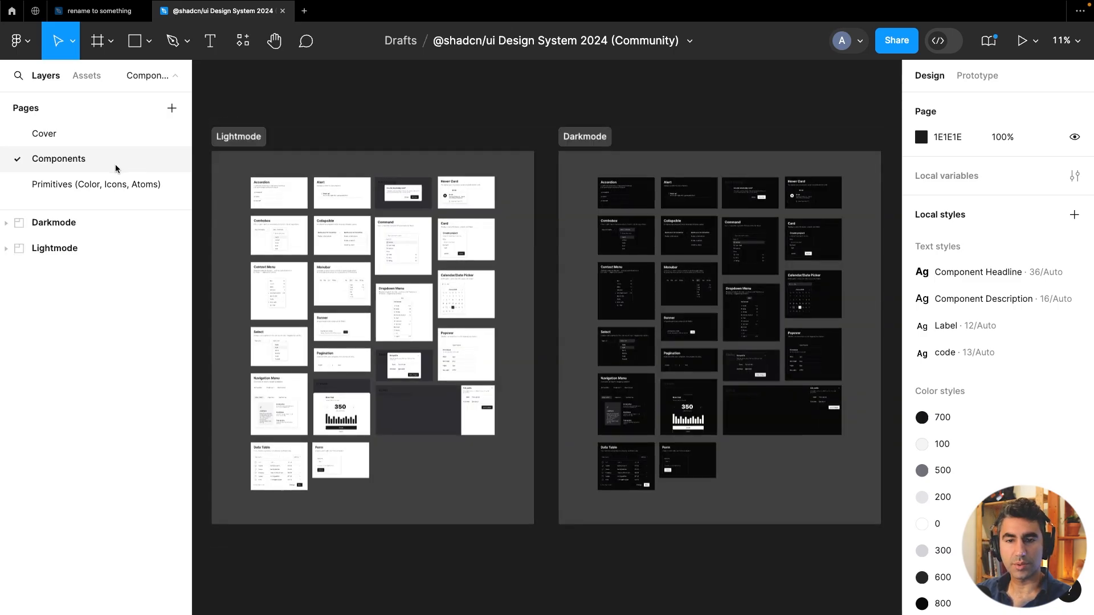
pyautogui.click(112, 186)
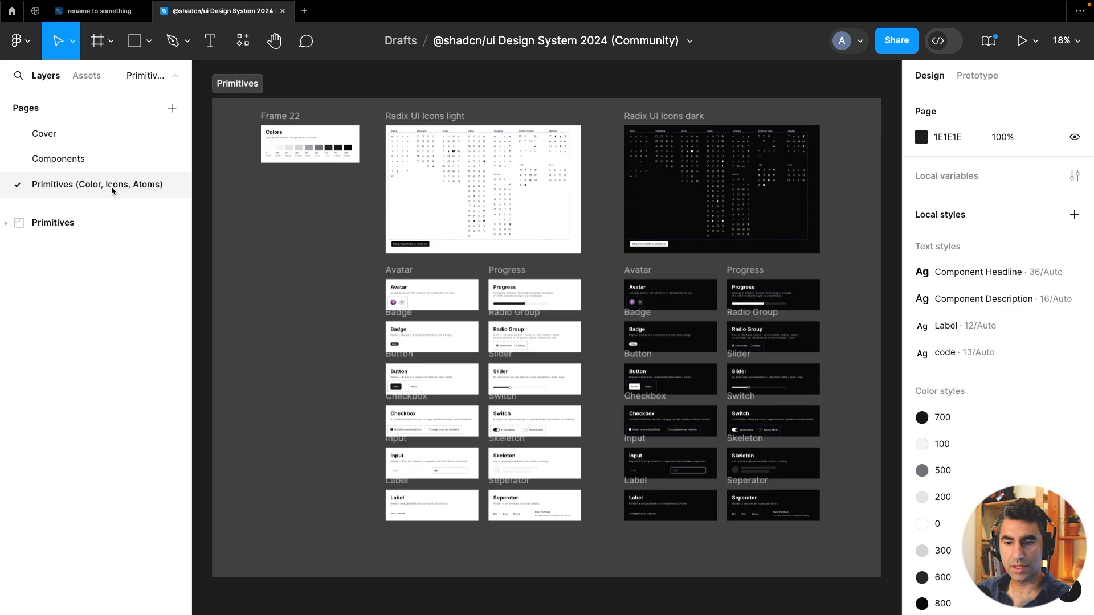
pyautogui.scroll(5, 455, 366)
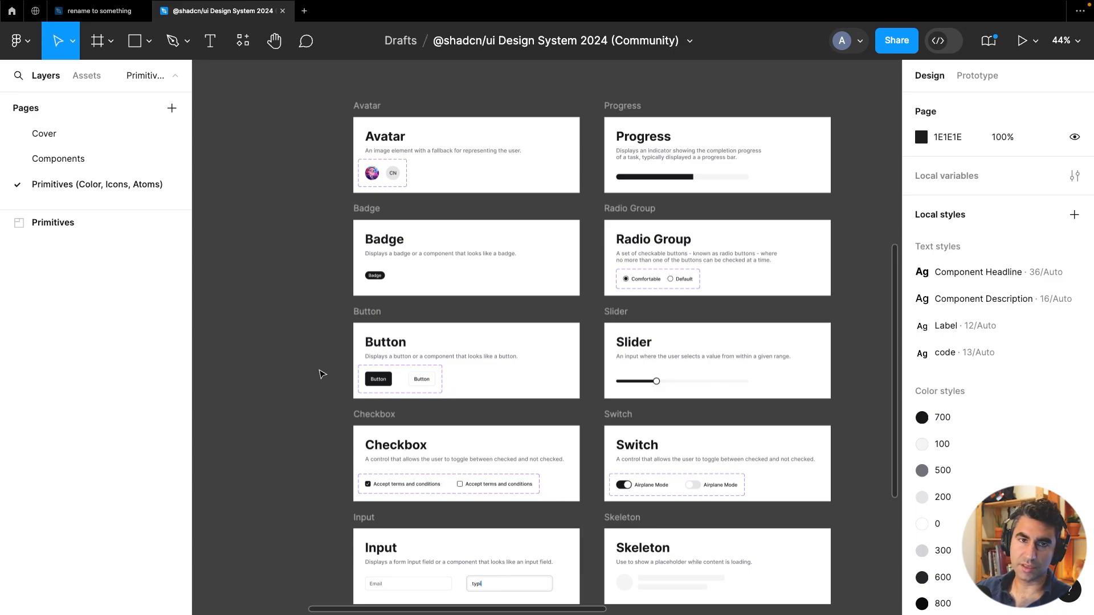
pyautogui.scroll(-5, 411, 269)
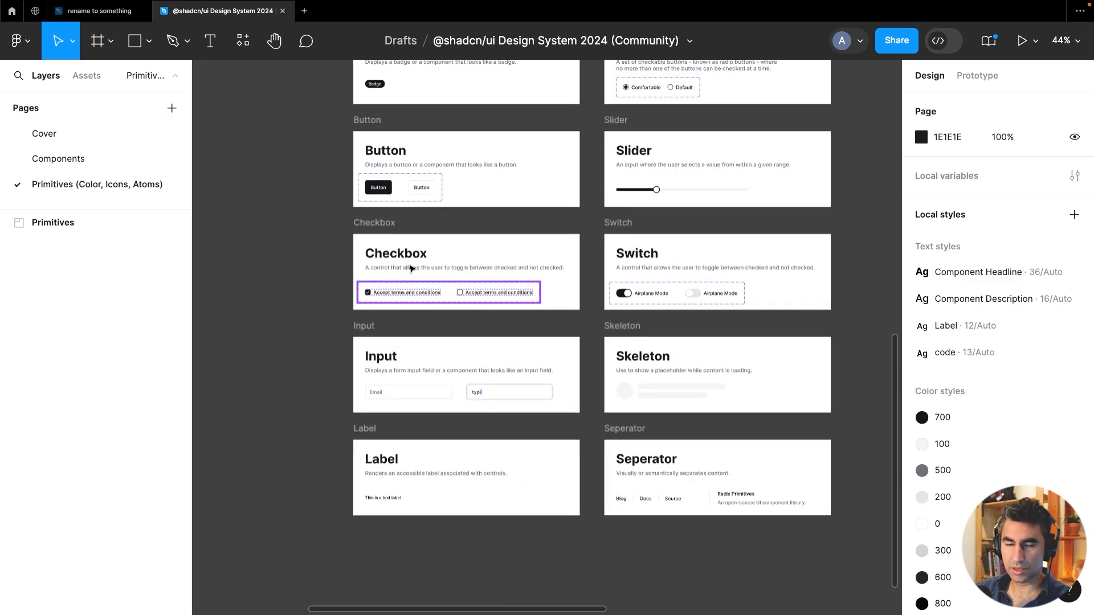
pyautogui.scroll(2, 425, 217)
pyautogui.scroll(3, 411, 285)
pyautogui.click(353, 289)
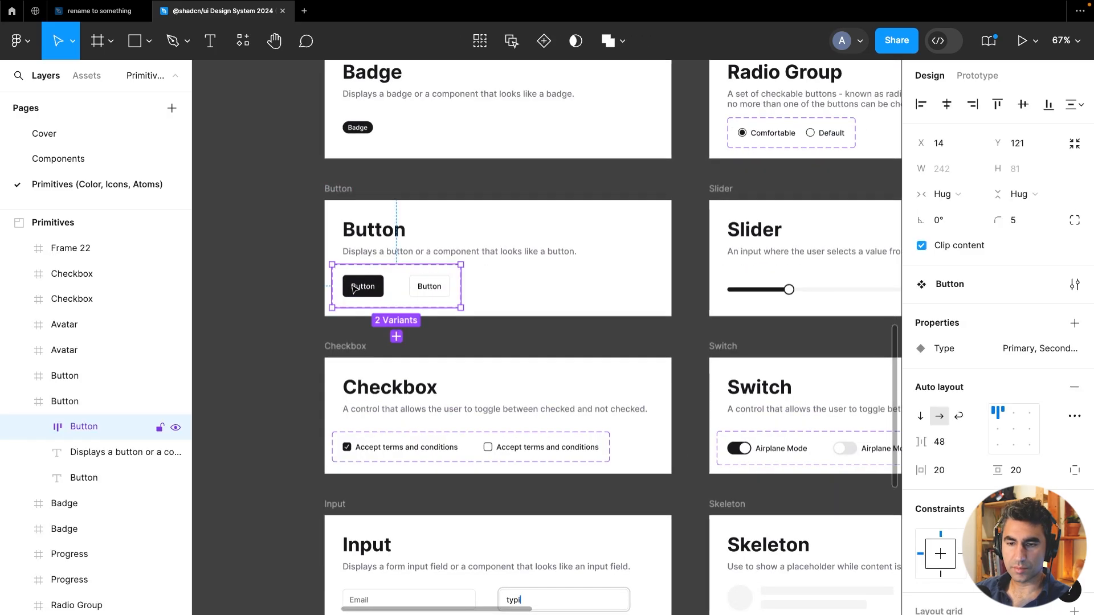
pyautogui.rightClick(110, 433)
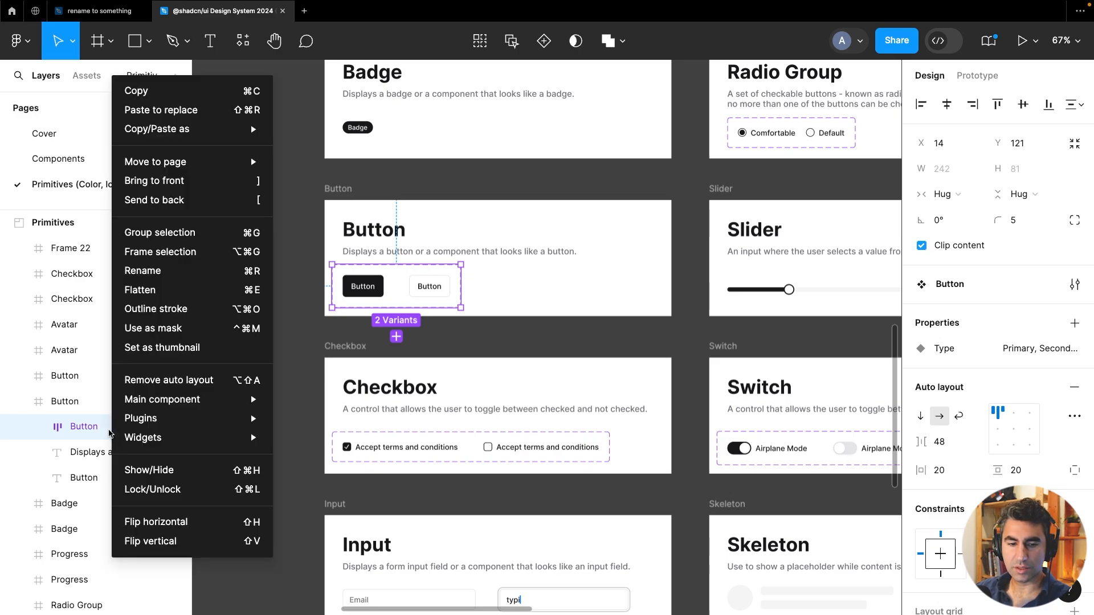
pyautogui.click(182, 95)
# Paste the Button component set onto Page 1 of the project file beside Section 1
pyautogui.click(105, 17)
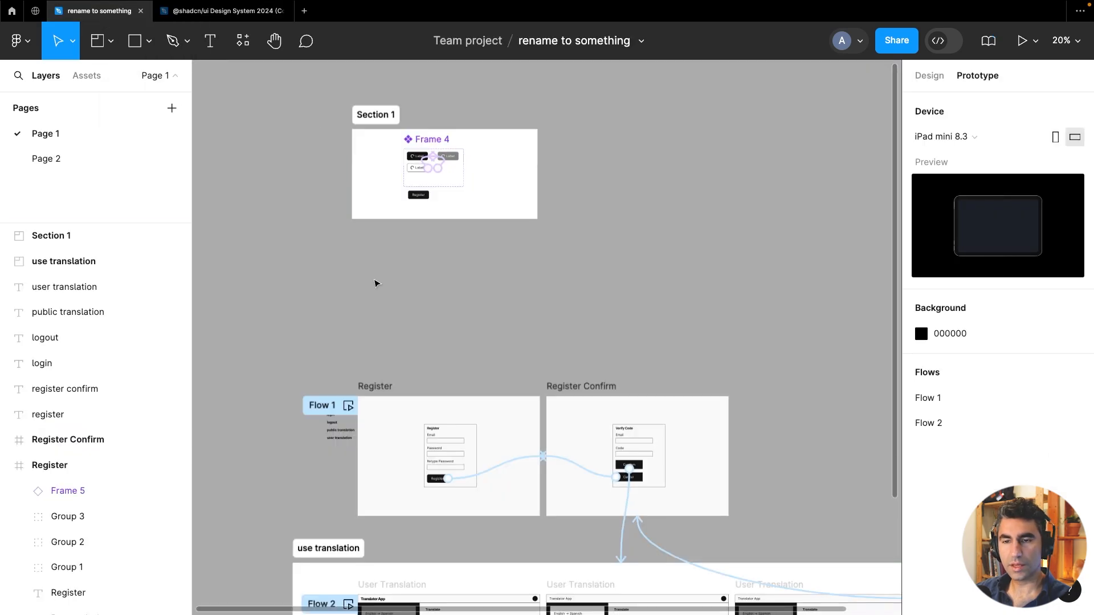
pyautogui.scroll(5, 430, 120)
pyautogui.rightClick(566, 318)
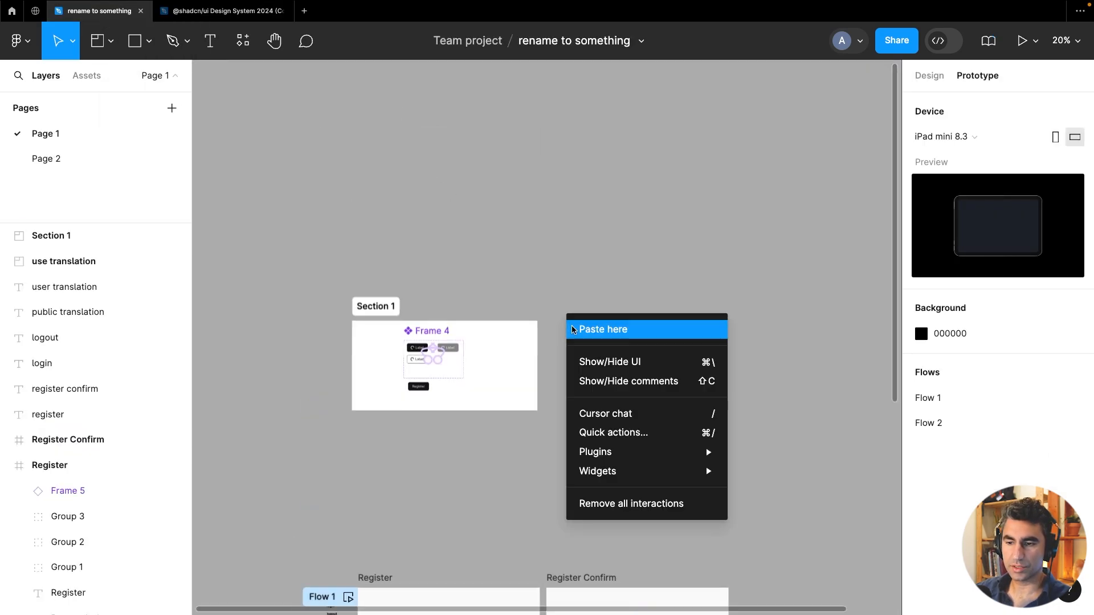
pyautogui.click(574, 330)
# Move the Button component set into Section 1 next to Frame 4
pyautogui.scroll(5, 539, 365)
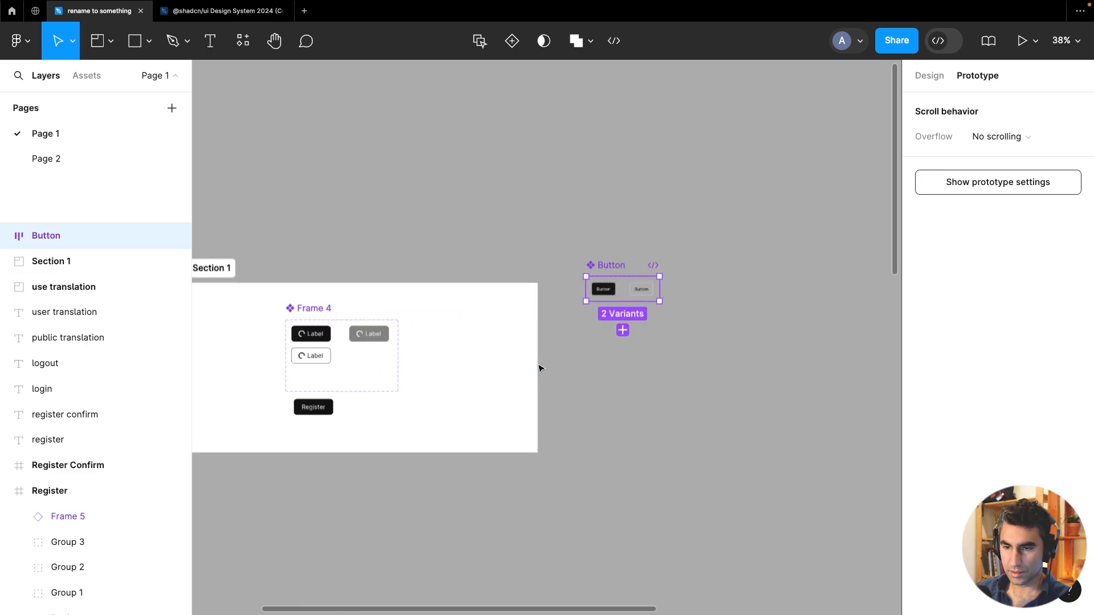
pyautogui.moveTo(432, 374); pyautogui.dragTo(545, 365)
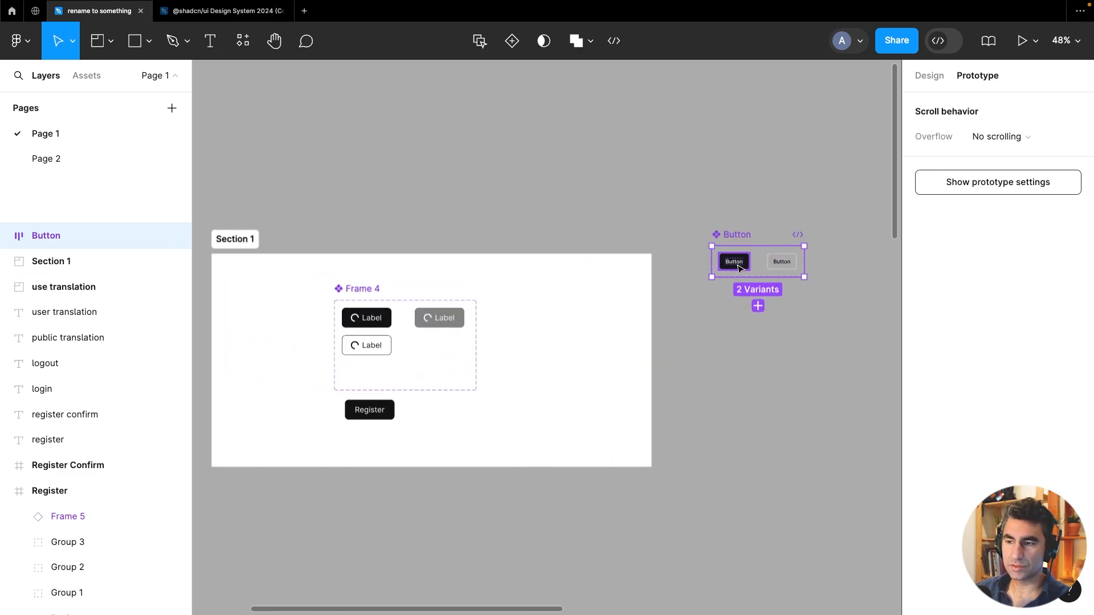
pyautogui.moveTo(737, 239); pyautogui.dragTo(539, 292)
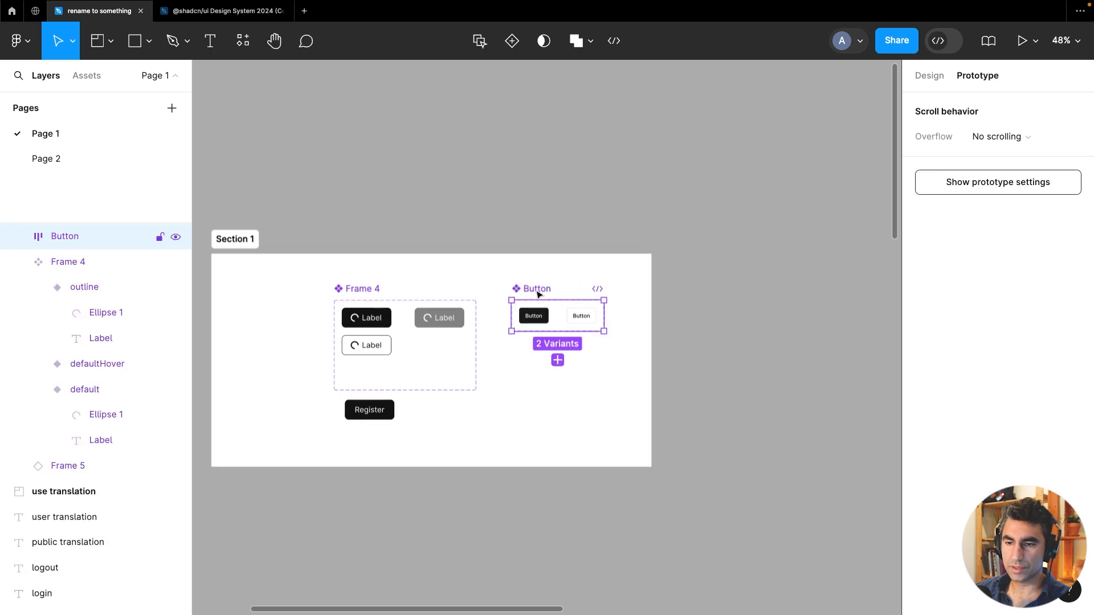
pyautogui.click(233, 240)
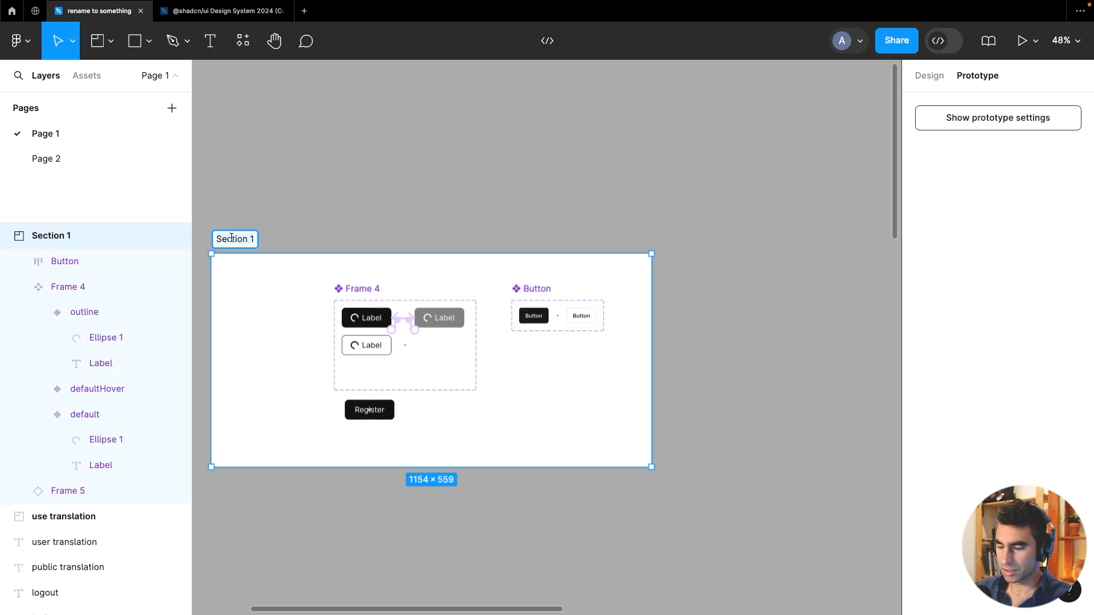
# Rename Section 1 to Components
pyautogui.doubleClick(231, 238)
pyautogui.write('Components')
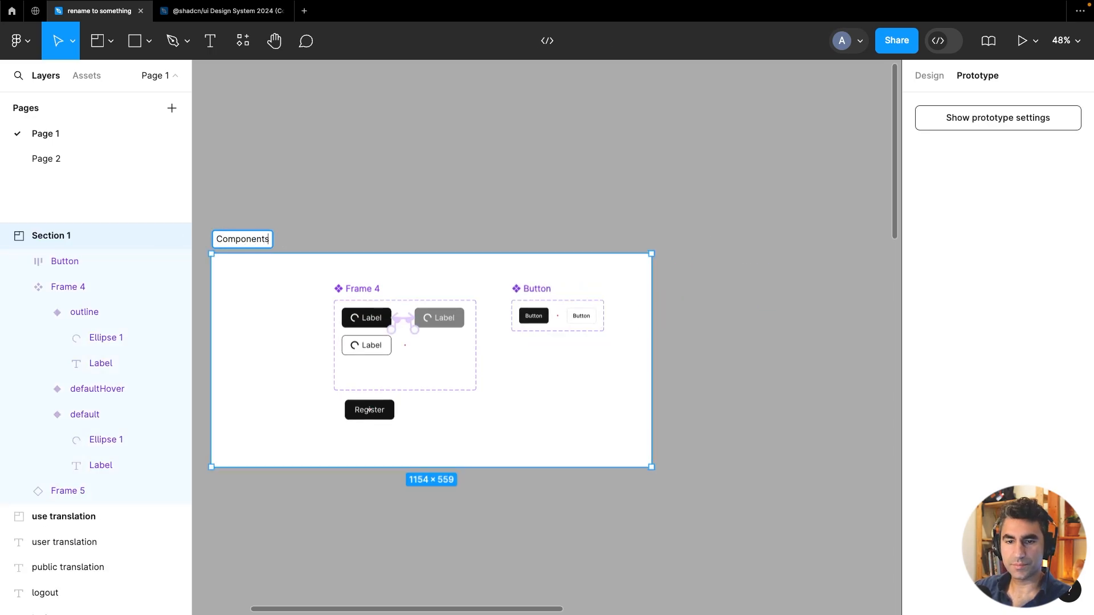
pyautogui.press('Return')
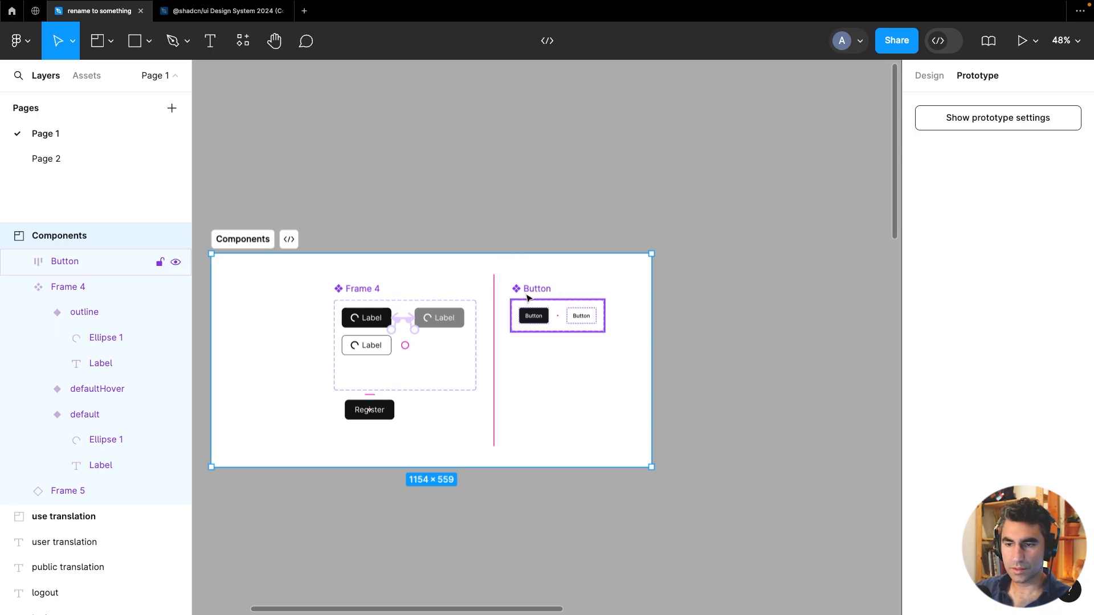
# Move the Button component set to the section's top-left corner and Frame 4 further right
pyautogui.moveTo(528, 297); pyautogui.dragTo(240, 275)
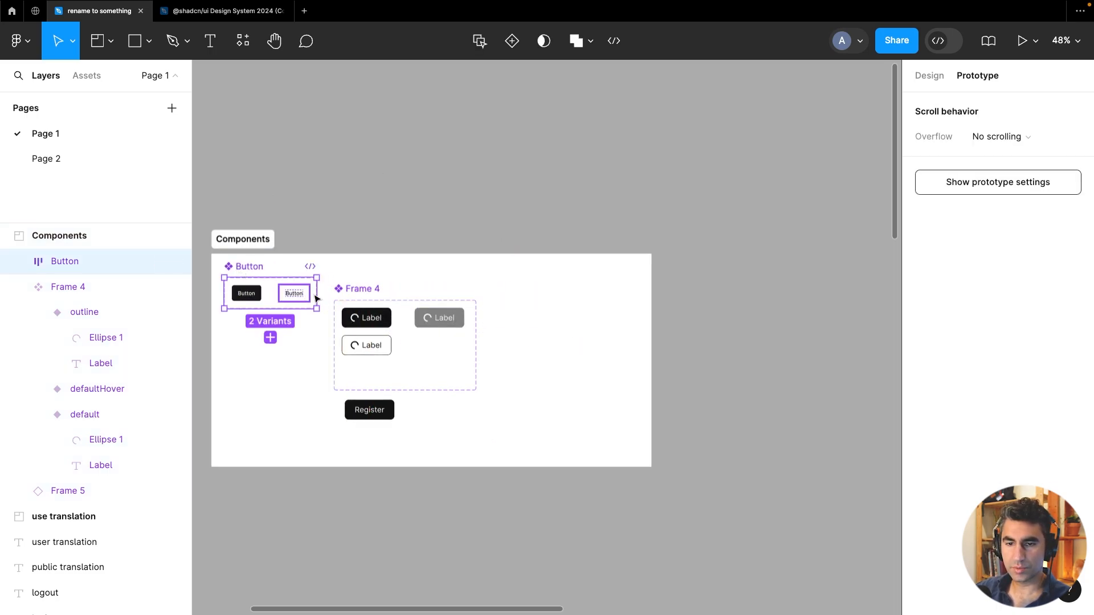
pyautogui.moveTo(354, 292); pyautogui.dragTo(460, 276)
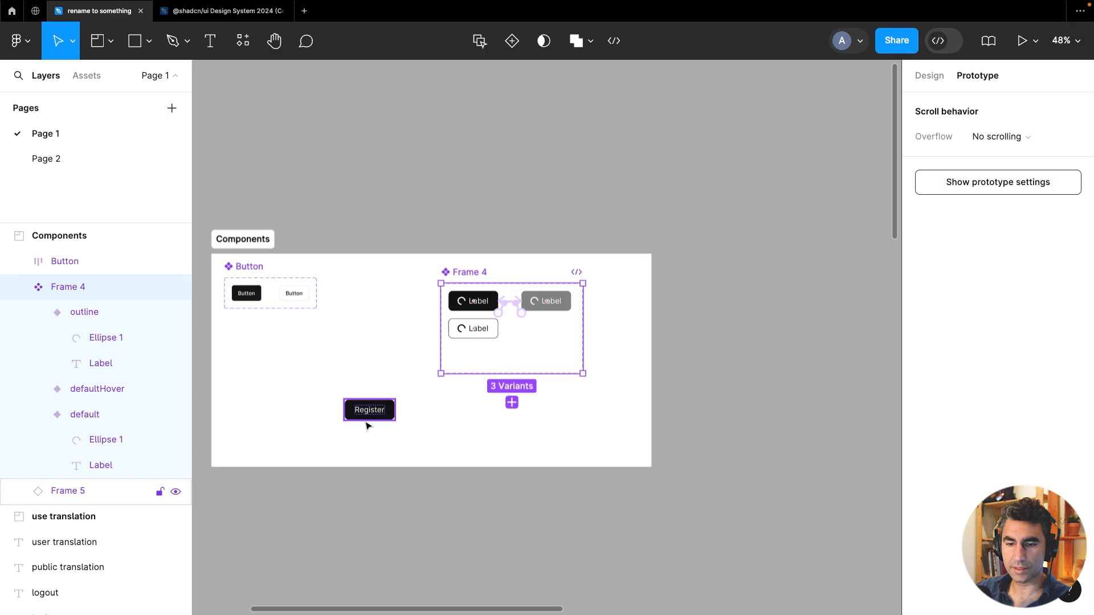
# Delete the Register button from the Components section
pyautogui.click(367, 419)
pyautogui.moveTo(368, 421); pyautogui.dragTo(254, 344)
pyautogui.press('Delete')
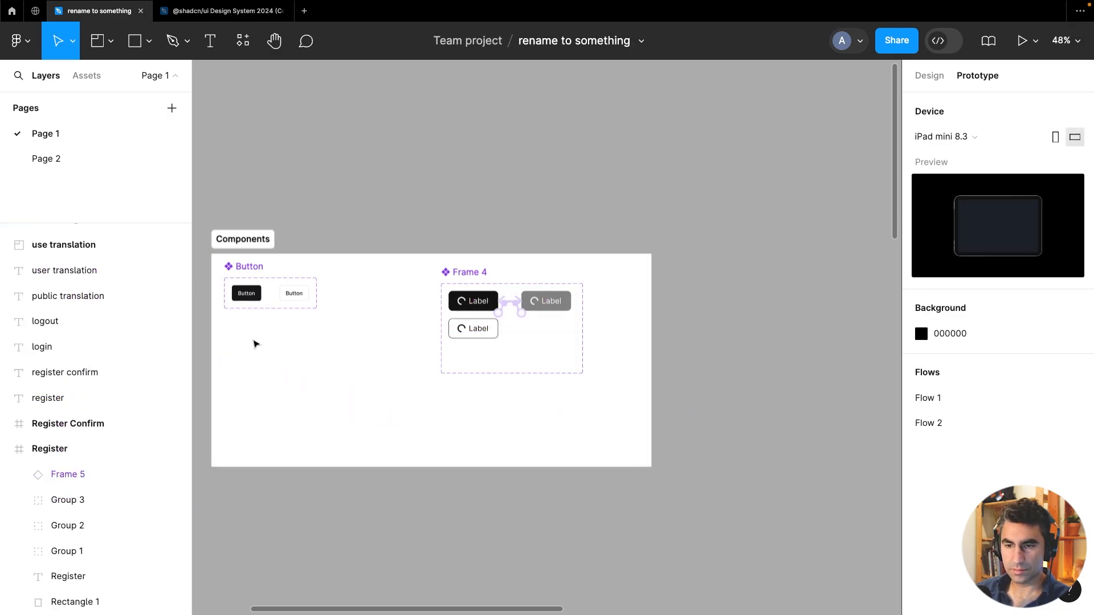
# In the kit file, select and copy the Email Input component from the Input card on the Primitives page
pyautogui.click(222, 11)
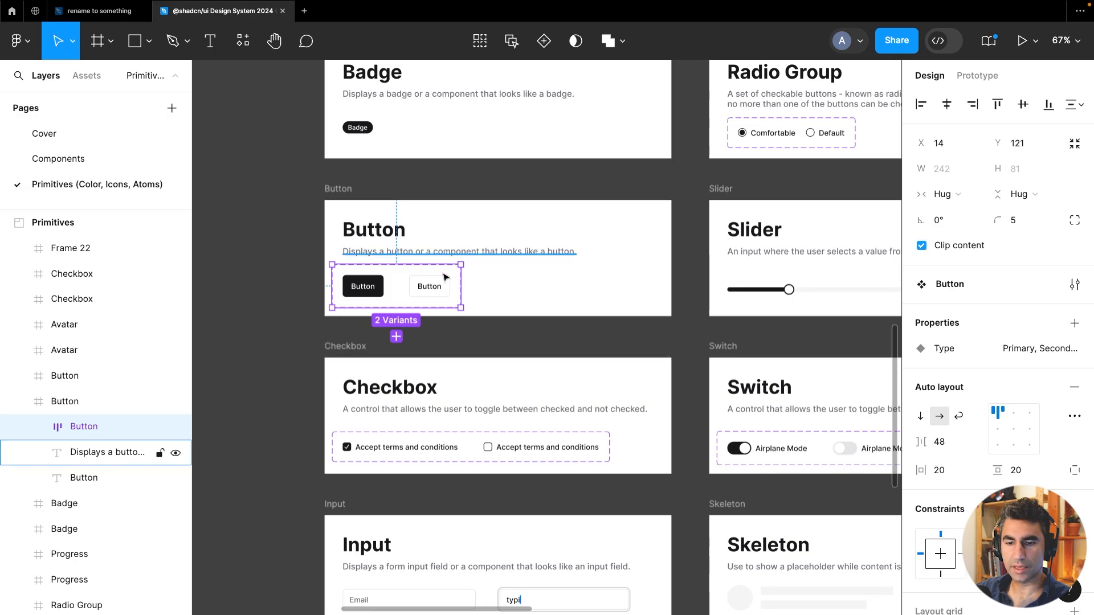
pyautogui.click(306, 345)
pyautogui.scroll(-3, 305, 343)
pyautogui.moveTo(580, 447); pyautogui.dragTo(575, 265)
pyautogui.scroll(3, 385, 305)
pyautogui.click(403, 307)
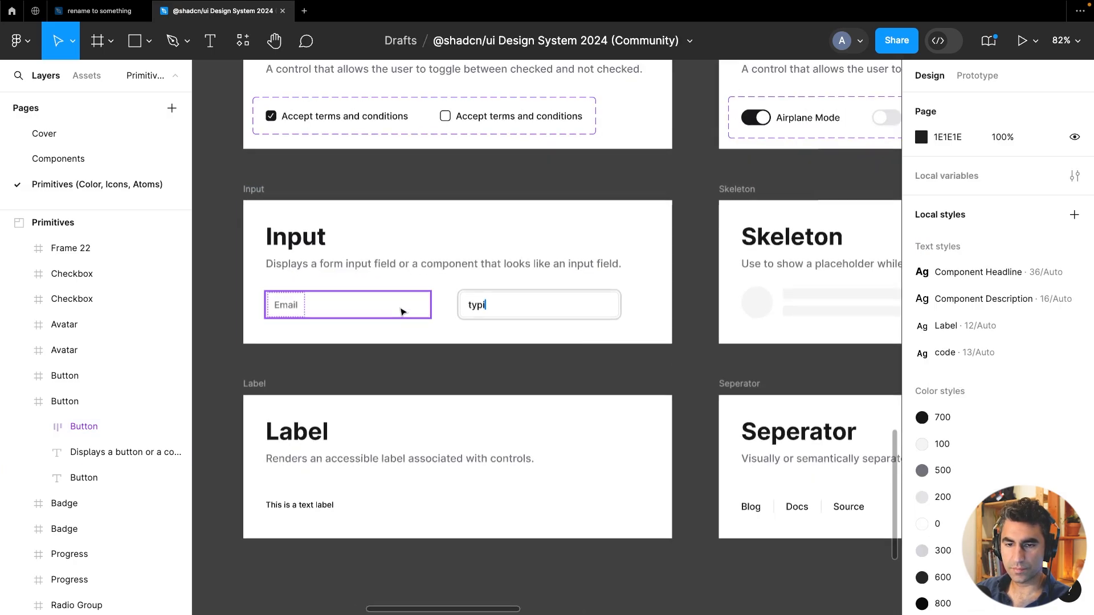
pyautogui.click(519, 314)
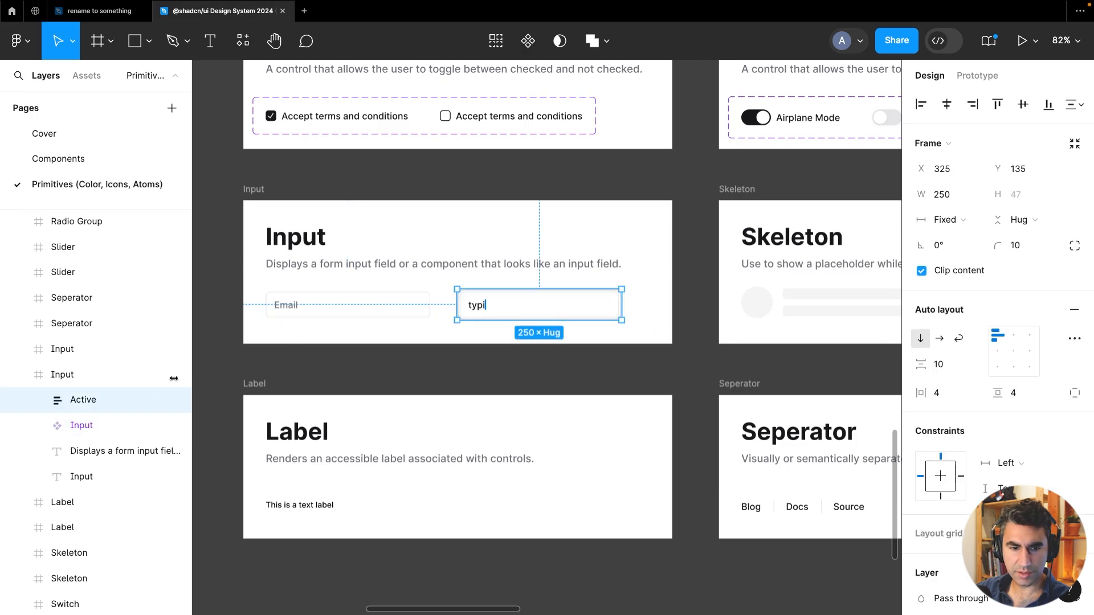
pyautogui.click(39, 400)
pyautogui.click(57, 425)
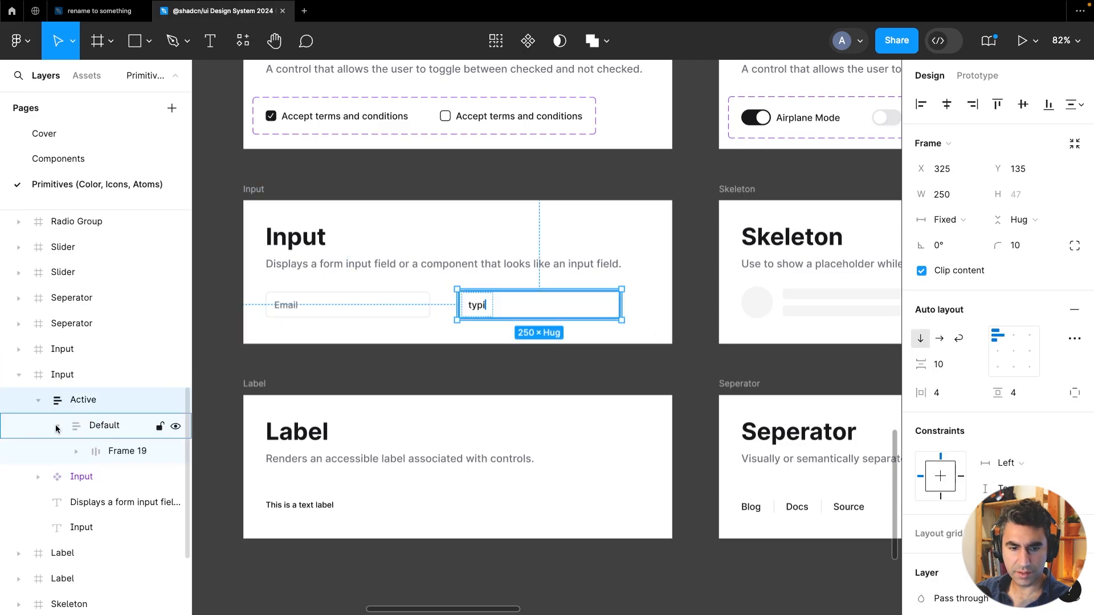
pyautogui.click(71, 456)
pyautogui.click(70, 474)
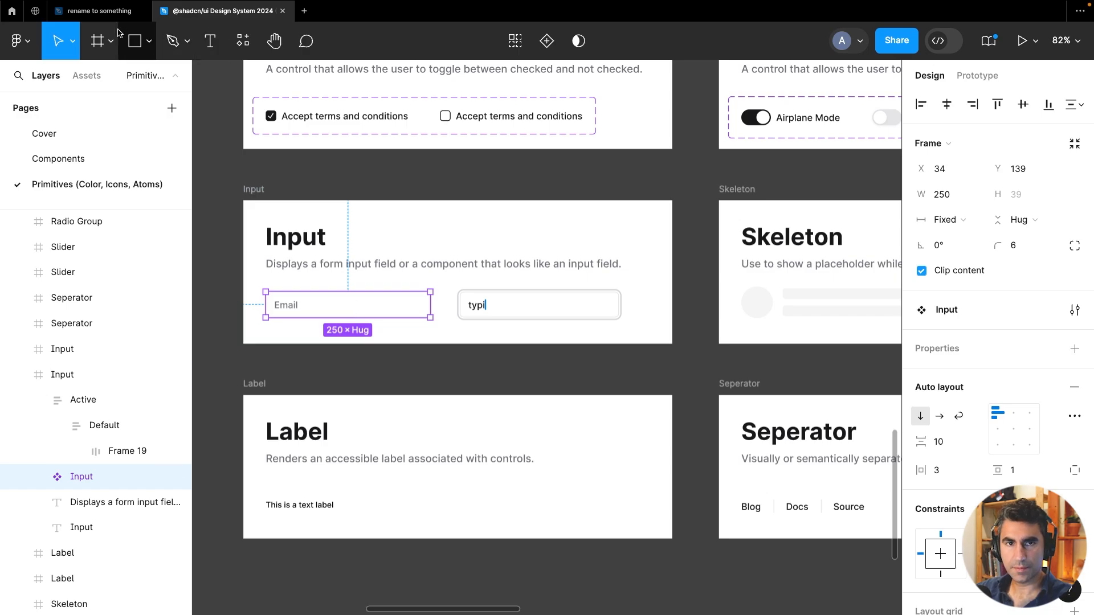
# Paste the Input component into the Components section and place it below the Button set
pyautogui.click(108, 11)
pyautogui.rightClick(249, 362)
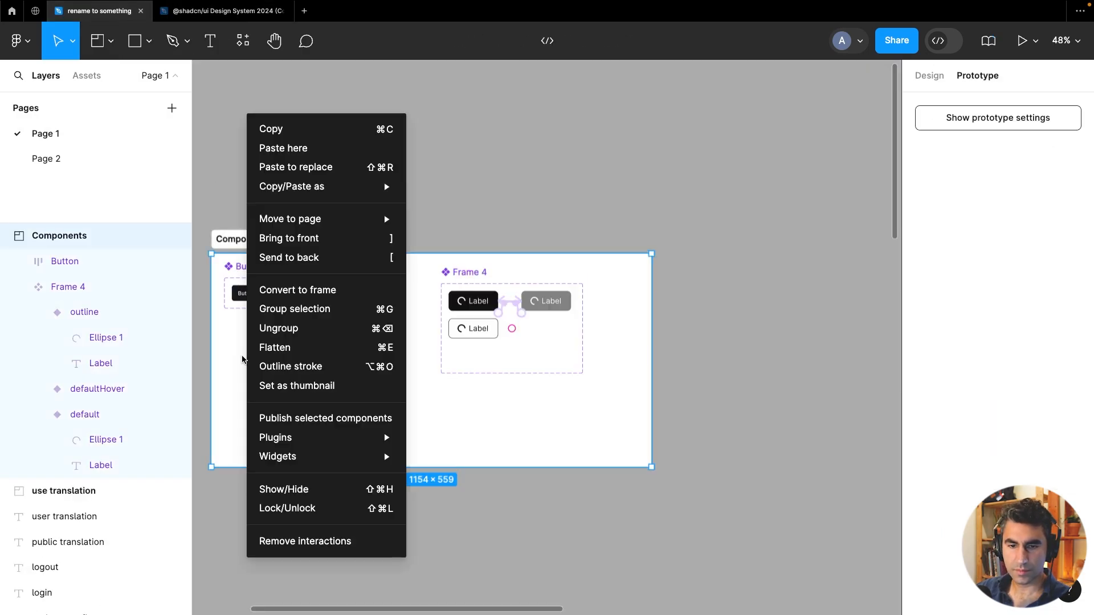
pyautogui.click(287, 149)
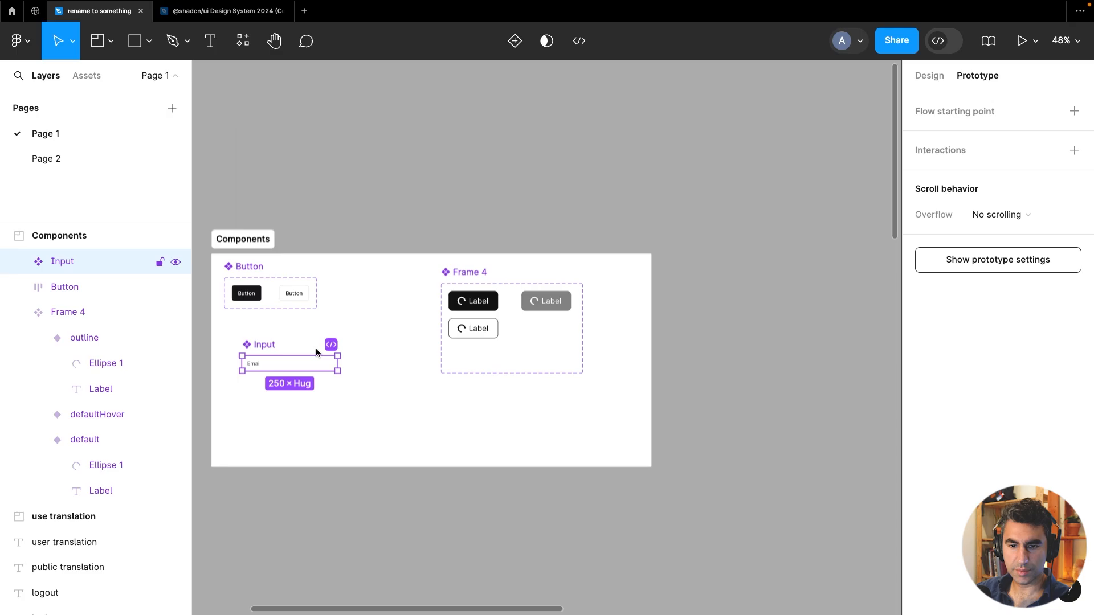
pyautogui.moveTo(313, 364)
pyautogui.mouseDown()
pyautogui.moveTo(285, 352)
pyautogui.moveTo(294, 352)
pyautogui.mouseUp()
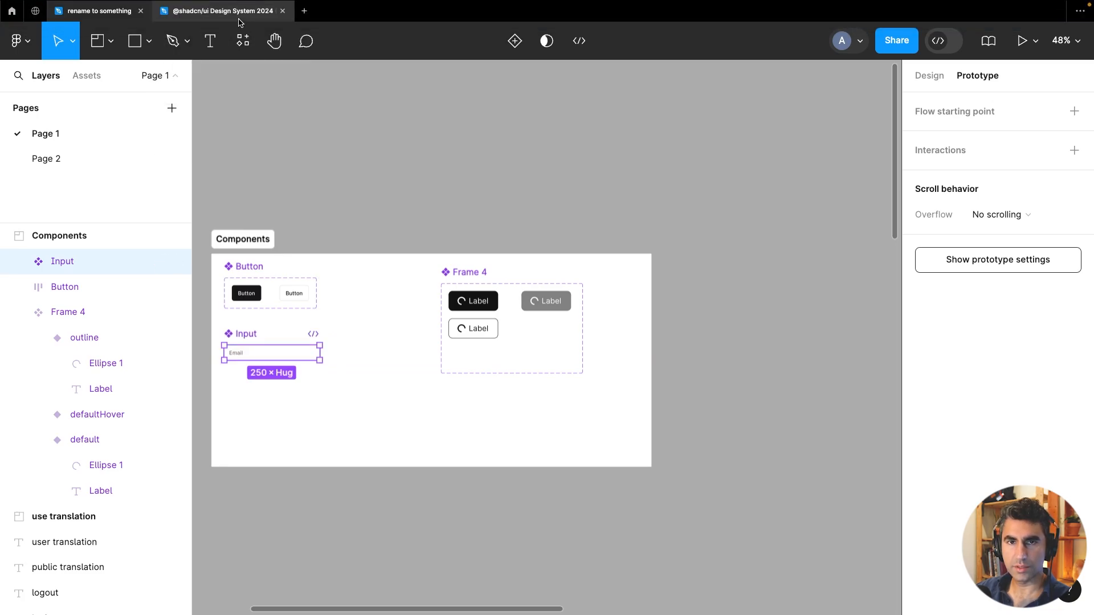
# In the kit file, select and copy the text Label component from the Label card
pyautogui.click(228, 11)
pyautogui.scroll(-3, 400, 276)
pyautogui.scroll(-10, 460, 335)
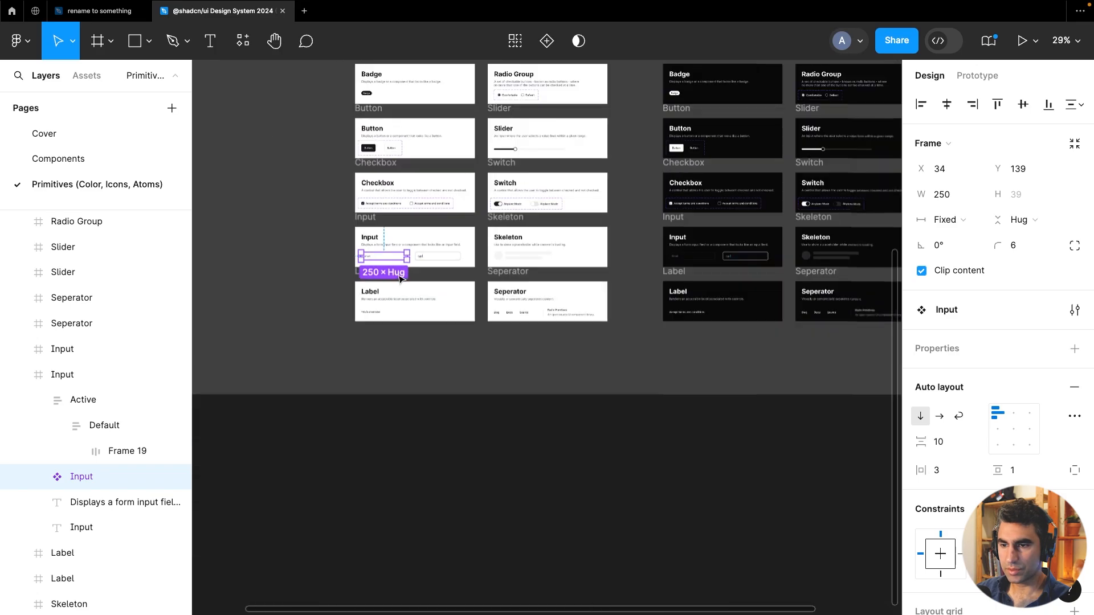
pyautogui.moveTo(472, 336); pyautogui.dragTo(469, 419)
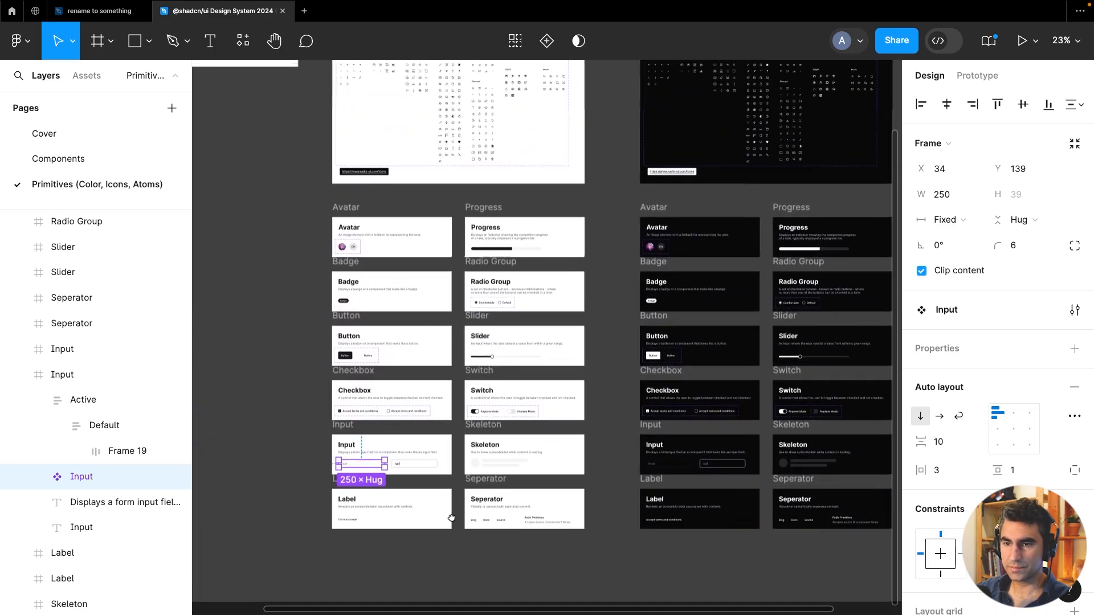
pyautogui.scroll(3, 462, 460)
pyautogui.scroll(-3, 461, 460)
pyautogui.scroll(5, 367, 480)
pyautogui.click(367, 480)
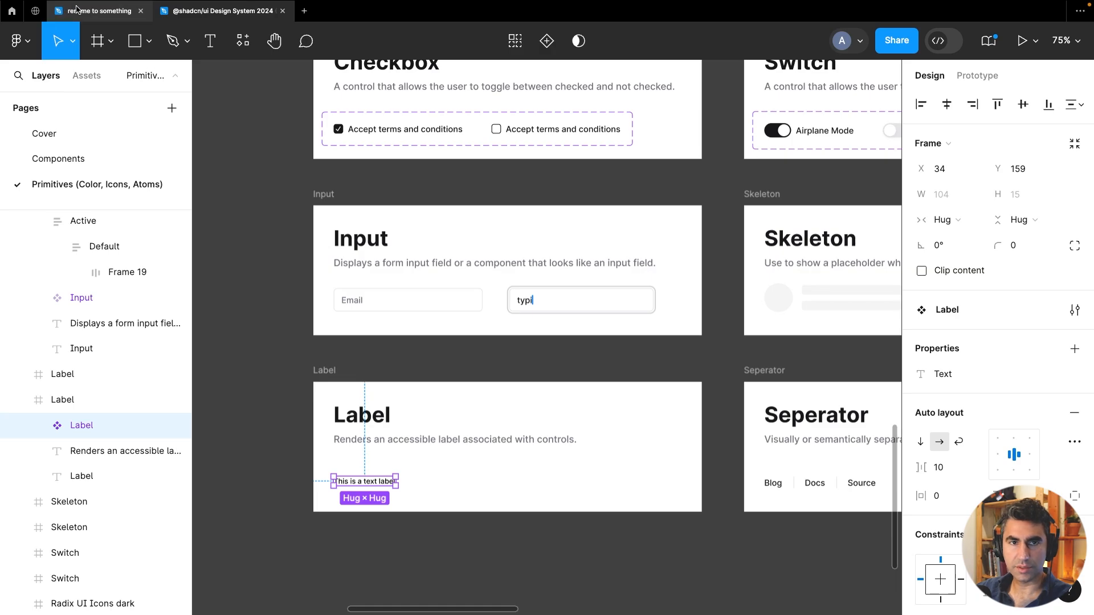
# Paste the Label component into the Components section of the project file
pyautogui.click(77, 10)
pyautogui.rightClick(232, 413)
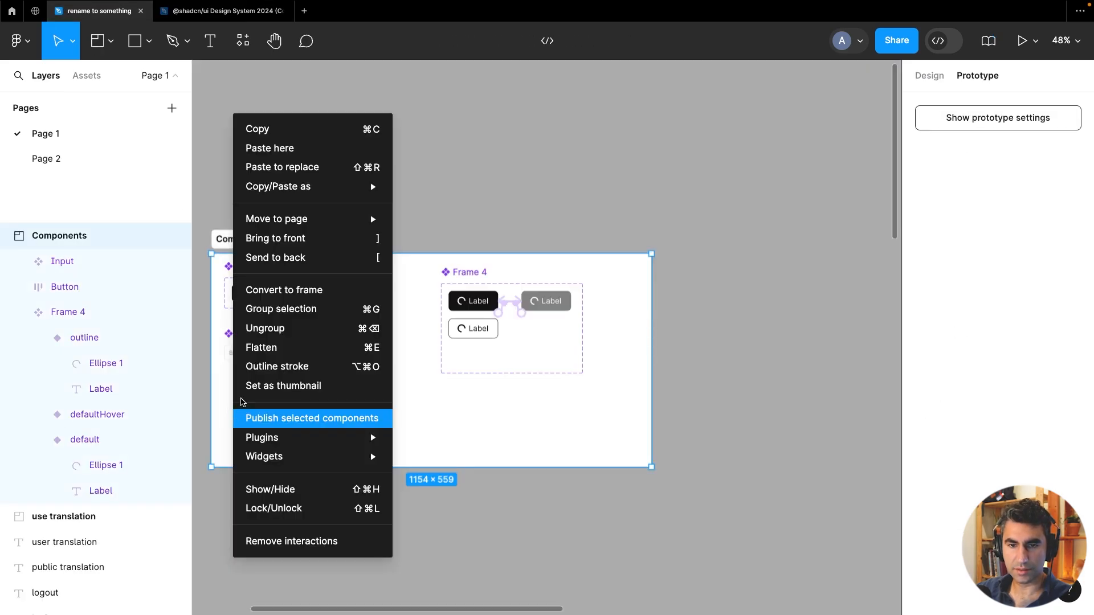
pyautogui.press('Escape')
pyautogui.hotkey('ctrl', 'v')
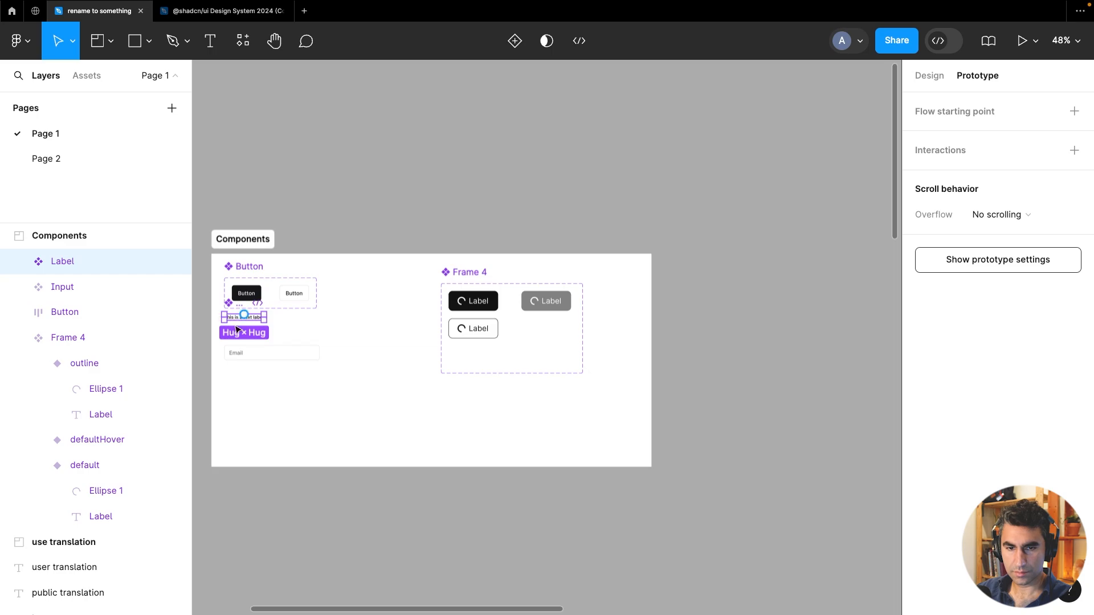
pyautogui.moveTo(244, 315); pyautogui.dragTo(238, 383)
pyautogui.press('Escape')
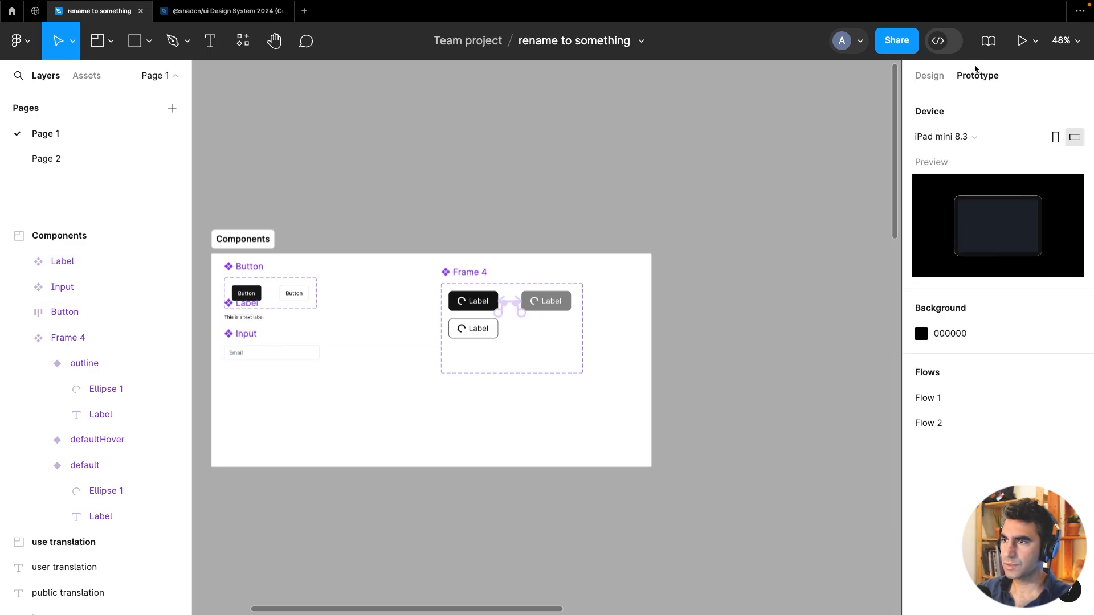
# Move the Label component below the Input component in the Components section
pyautogui.click(918, 76)
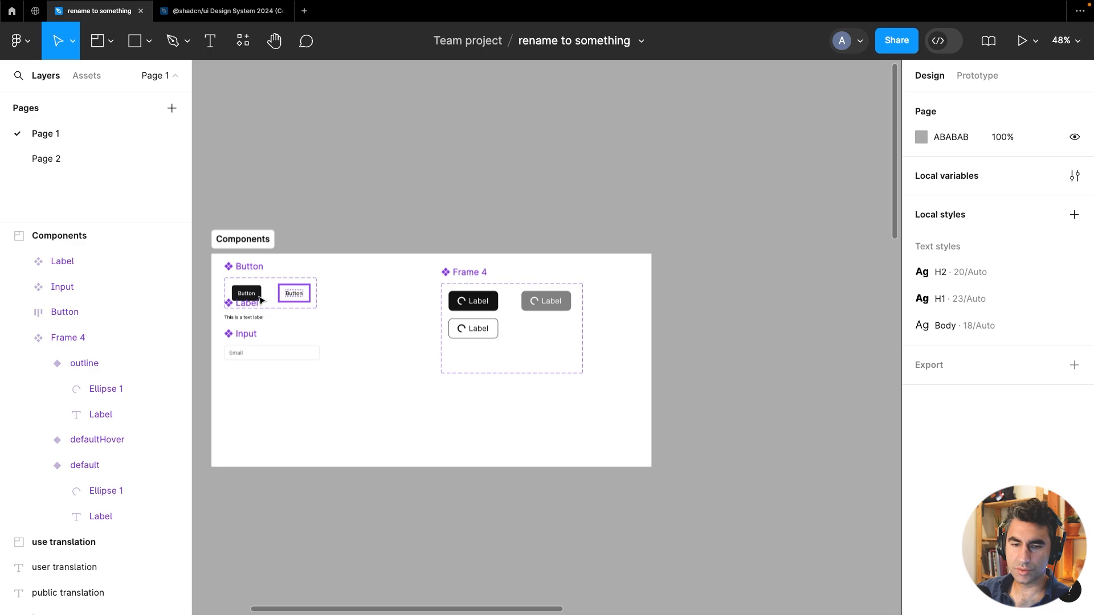
pyautogui.scroll(5, 229, 320)
pyautogui.moveTo(259, 312); pyautogui.dragTo(259, 482)
pyautogui.click(289, 409)
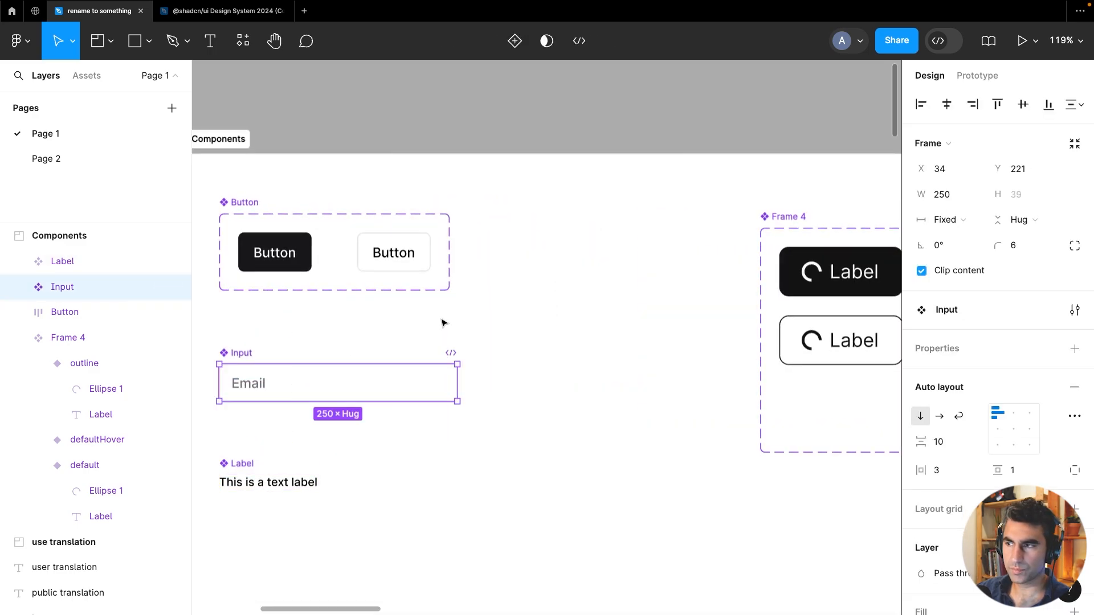
# Browse the kit's Primitives and Components pages to survey the available shadcn components
pyautogui.scroll(-5, 442, 321)
pyautogui.moveTo(696, 138); pyautogui.dragTo(617, 181)
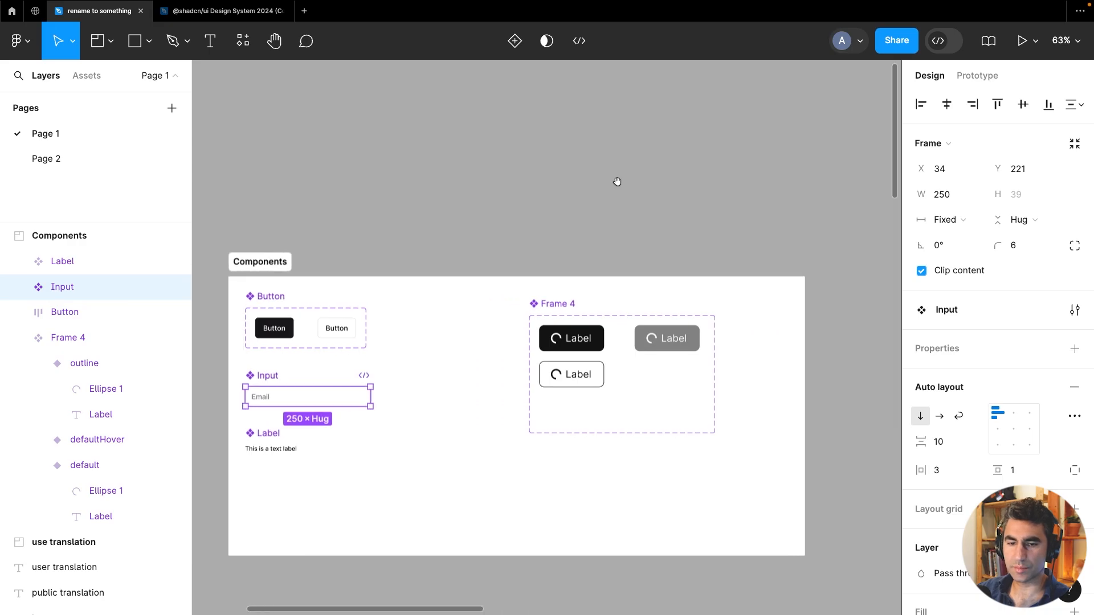
pyautogui.click(226, 20)
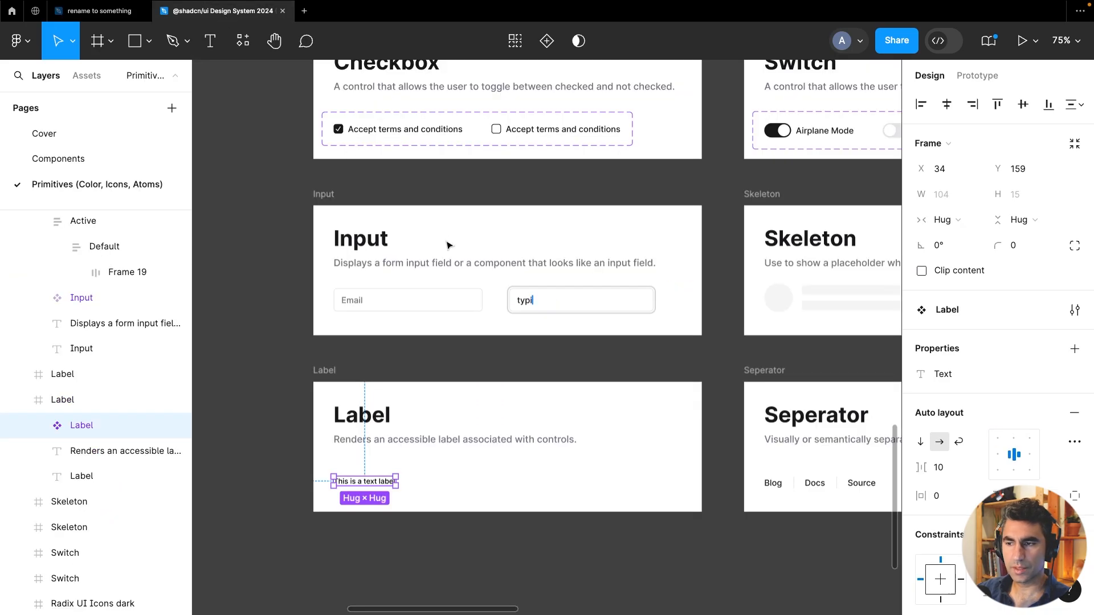
pyautogui.scroll(-5, 449, 245)
pyautogui.moveTo(620, 297); pyautogui.dragTo(578, 456)
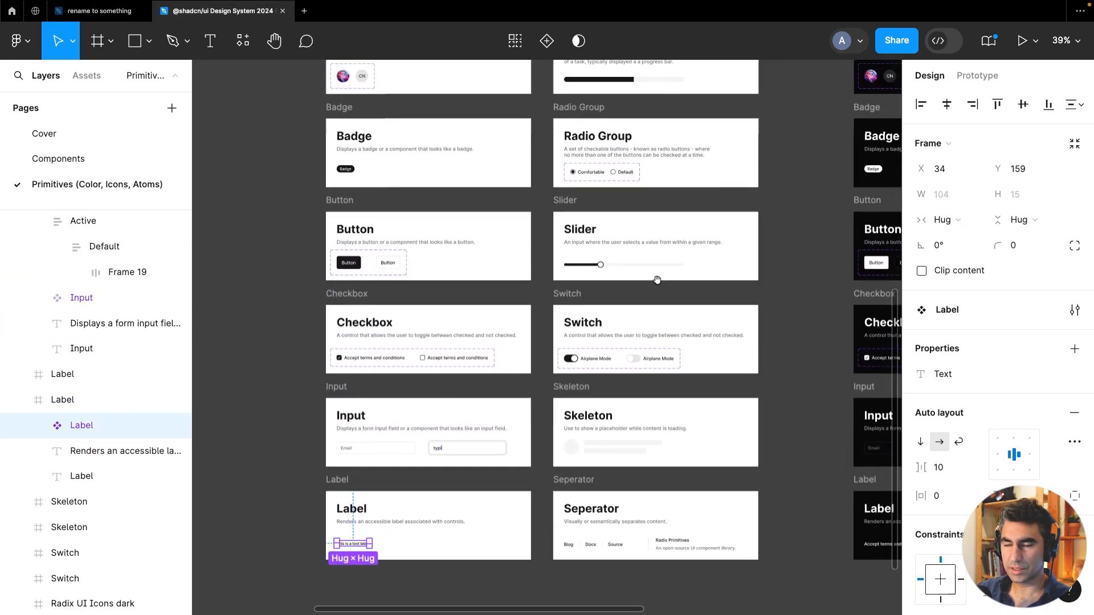
pyautogui.moveTo(703, 217); pyautogui.dragTo(645, 383)
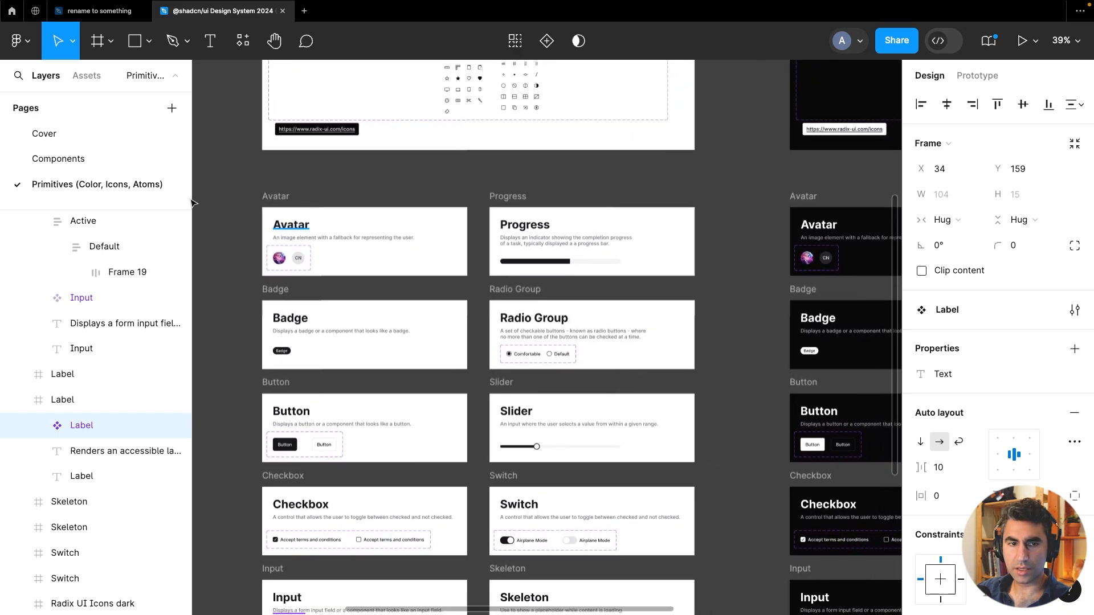
pyautogui.click(85, 159)
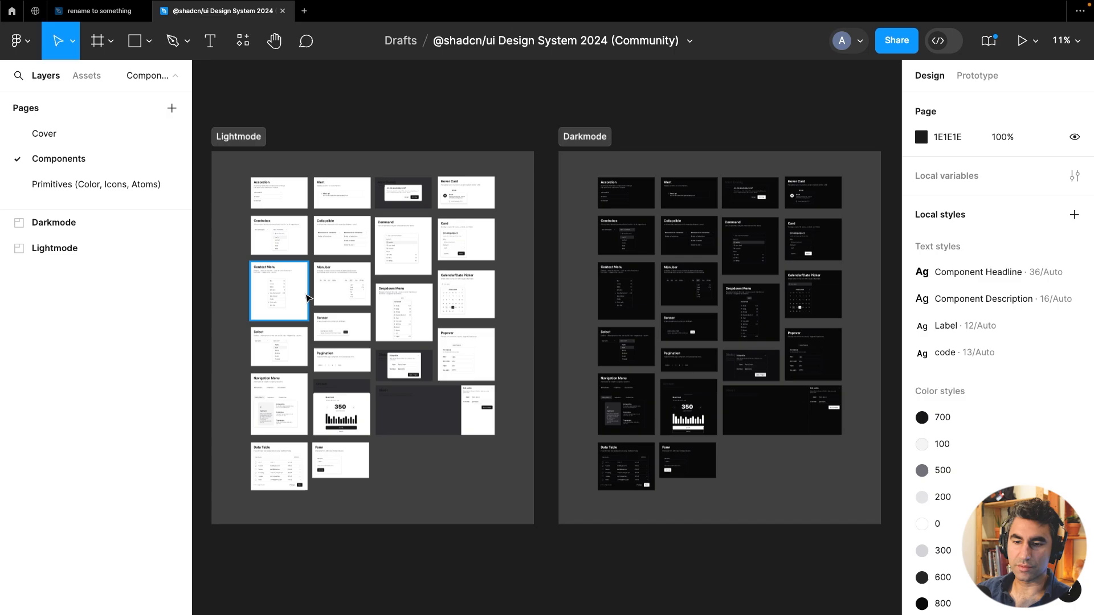
pyautogui.scroll(5, 355, 293)
pyautogui.moveTo(414, 238); pyautogui.dragTo(463, 311)
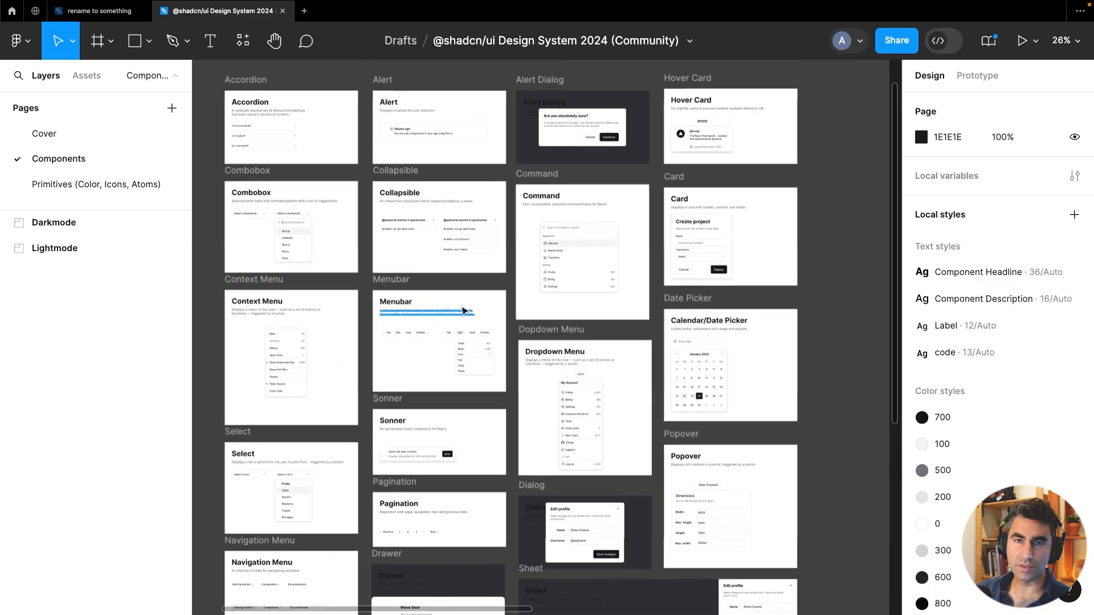
pyautogui.scroll(-5, 463, 311)
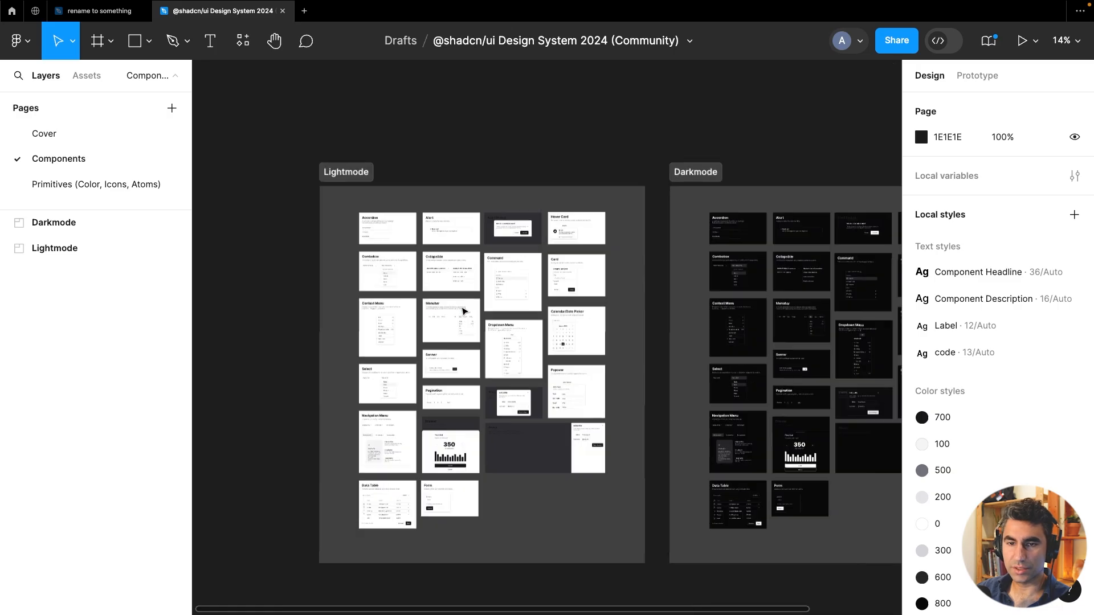
pyautogui.moveTo(454, 205); pyautogui.dragTo(344, 186)
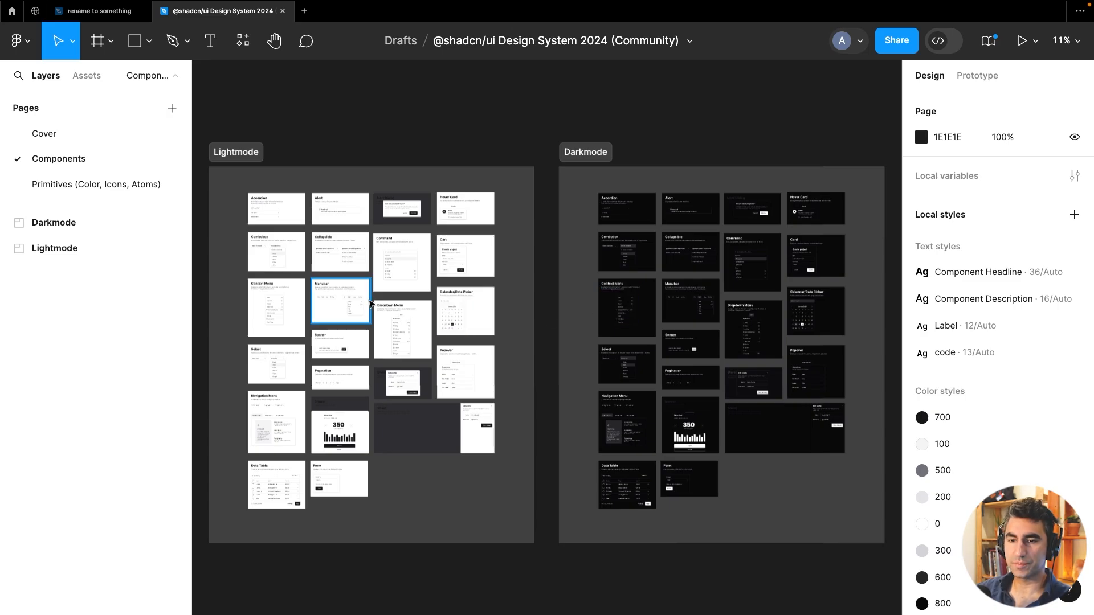
pyautogui.scroll(5, 367, 205)
pyautogui.moveTo(418, 302); pyautogui.dragTo(500, 206)
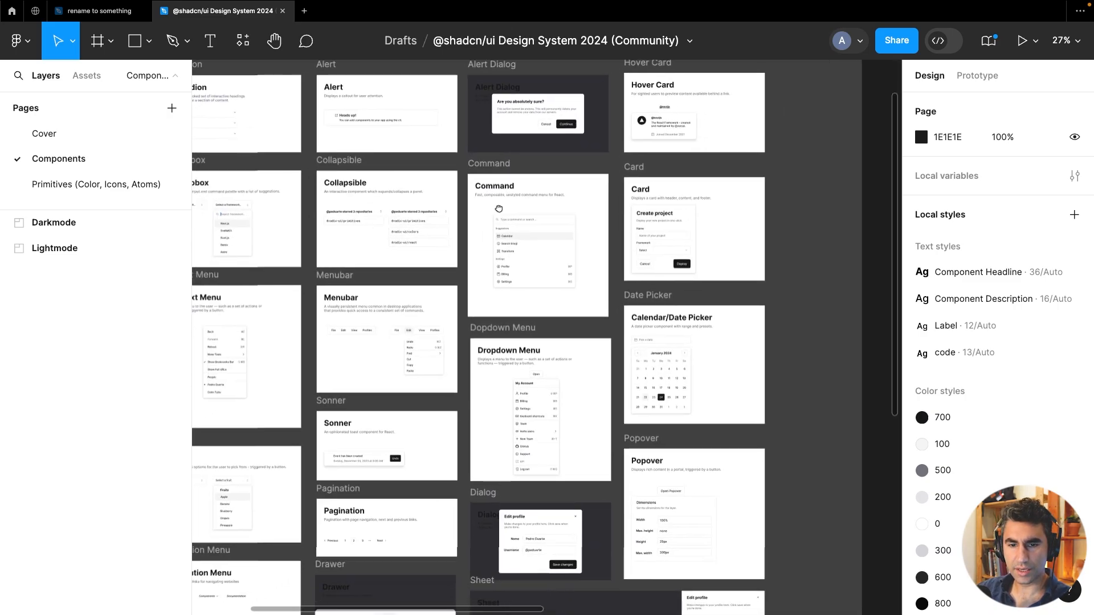
# In the kit file, locate the Combobox card and select its Combobox and Combobox Open components for copying
pyautogui.click(6, 223)
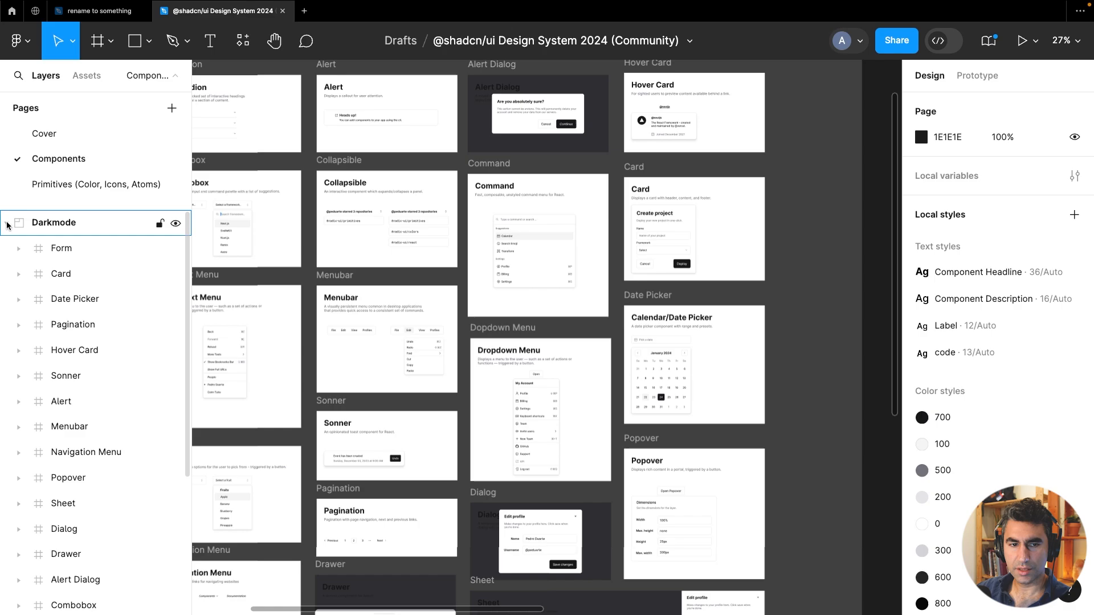
pyautogui.click(7, 224)
pyautogui.click(6, 248)
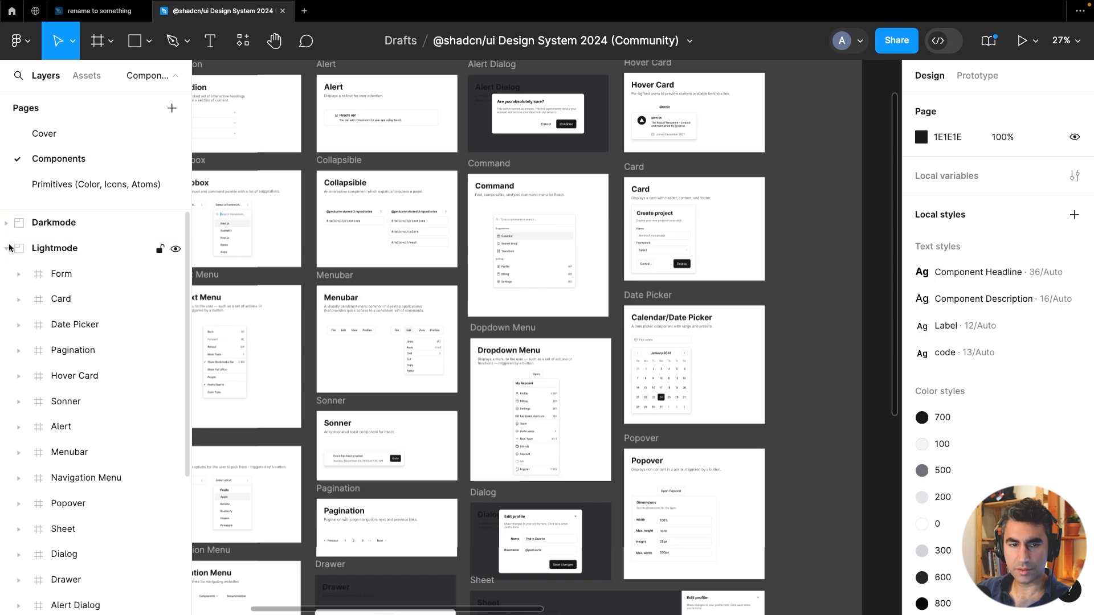
pyautogui.scroll(-2, 90, 335)
pyautogui.scroll(-5, 89, 336)
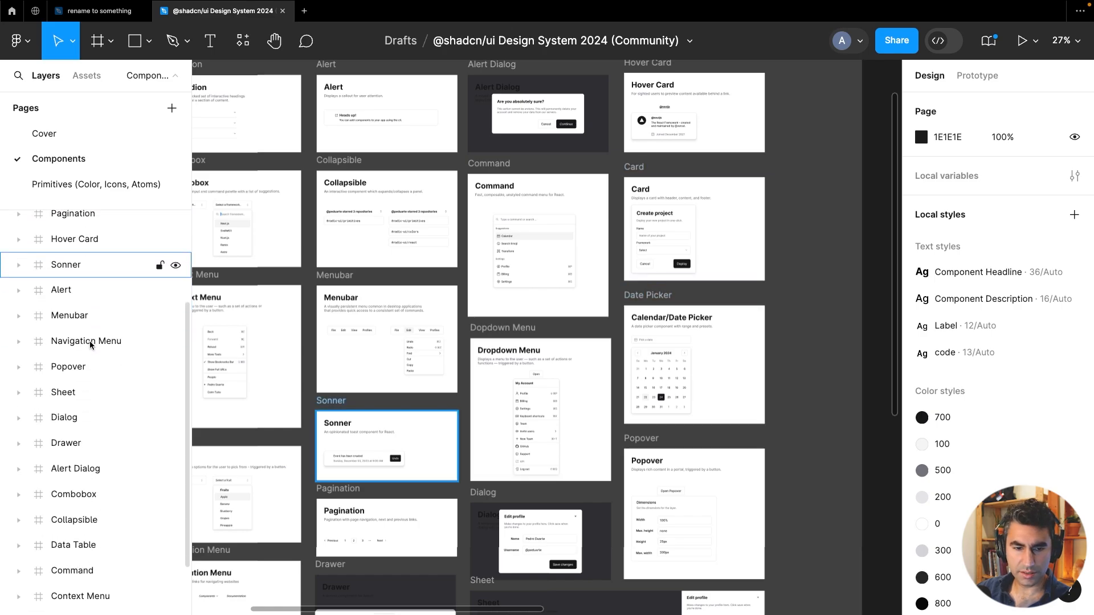
pyautogui.click(74, 426)
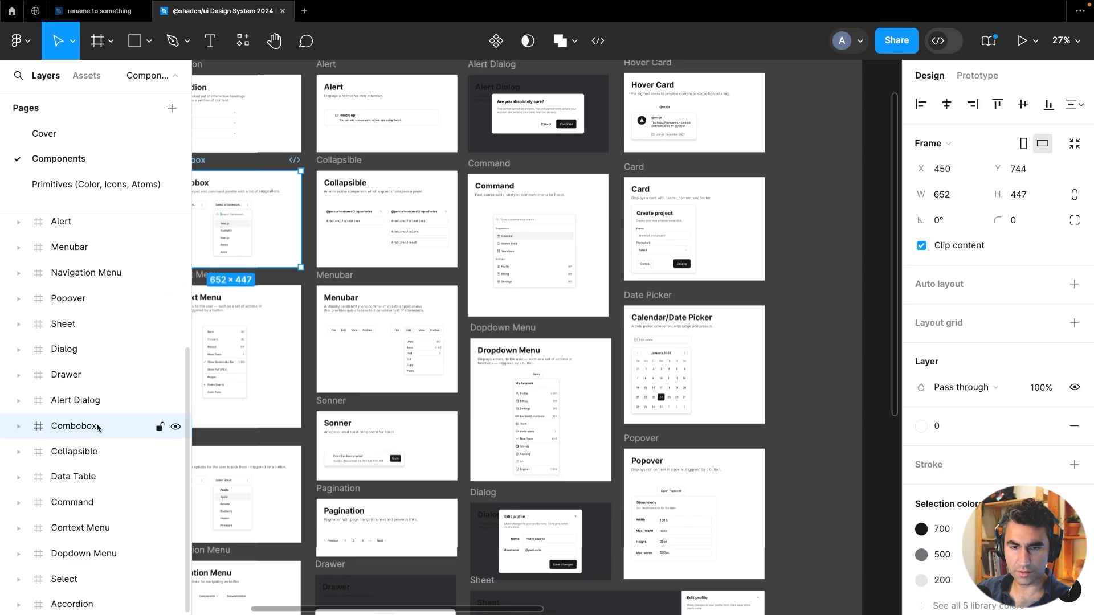
pyautogui.hscroll(-3, 490, 273)
pyautogui.scroll(6, 490, 273)
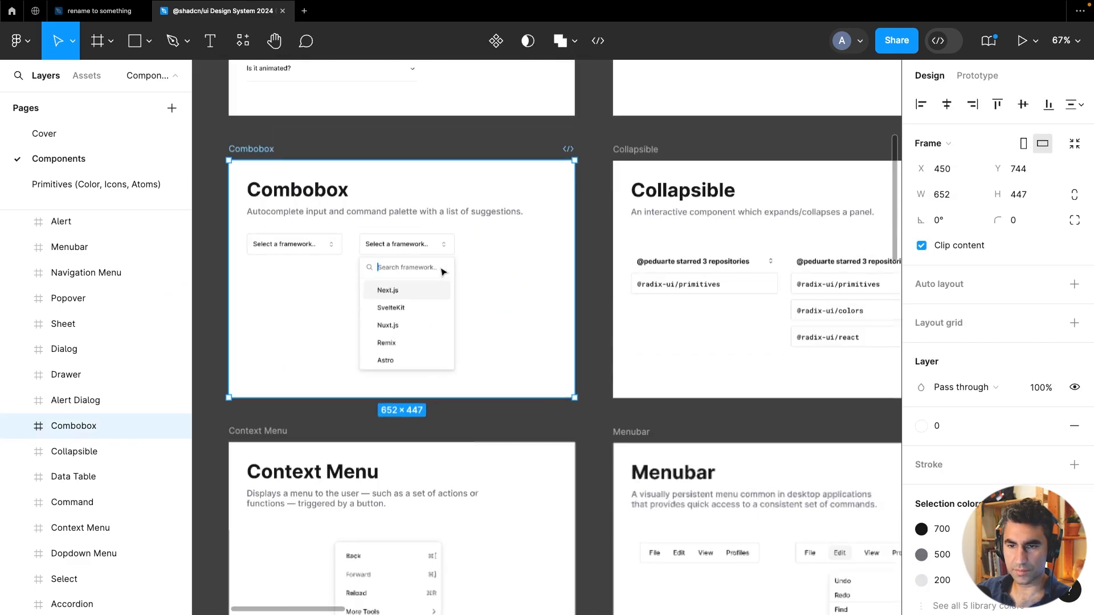
pyautogui.click(495, 269)
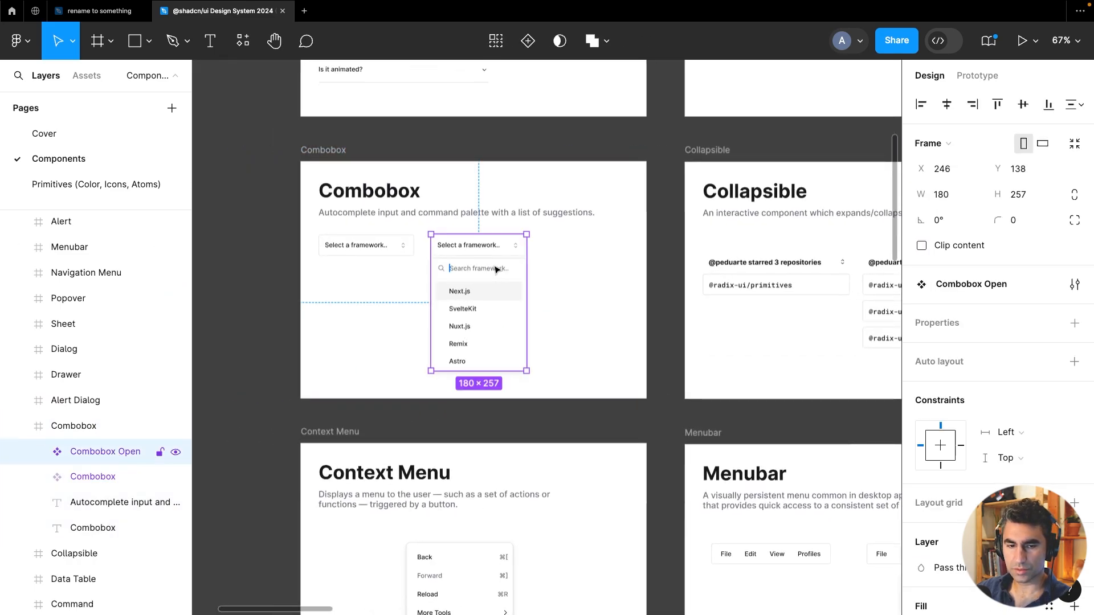
pyautogui.click(342, 244)
pyautogui.keyDown('shift'); pyautogui.click(454, 269); pyautogui.keyUp('shift')
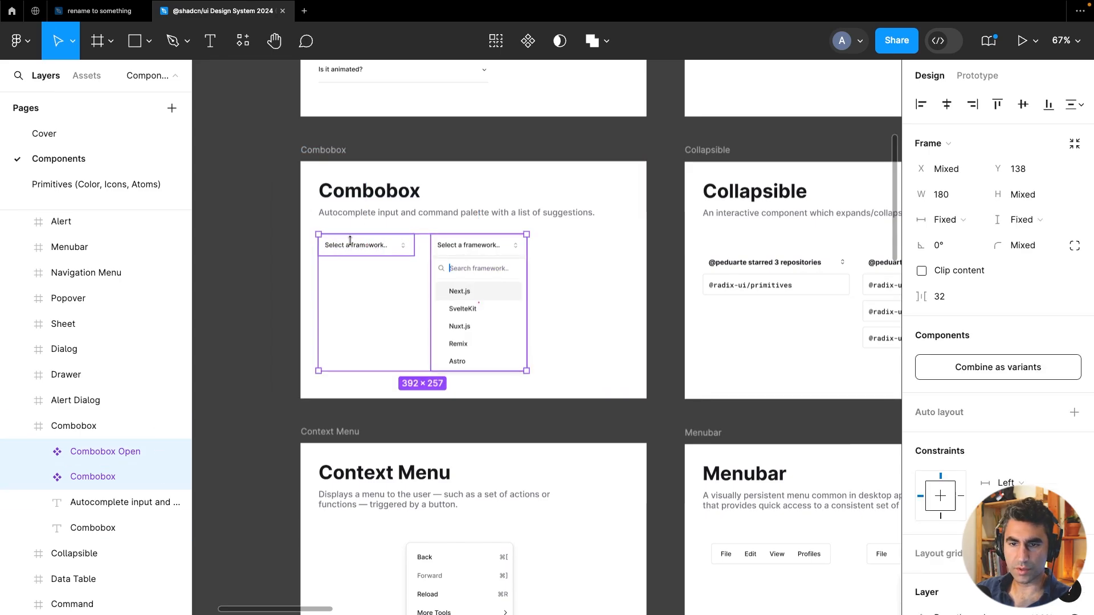
# Paste the Combobox components into the Components section of the project file
pyautogui.click(116, 19)
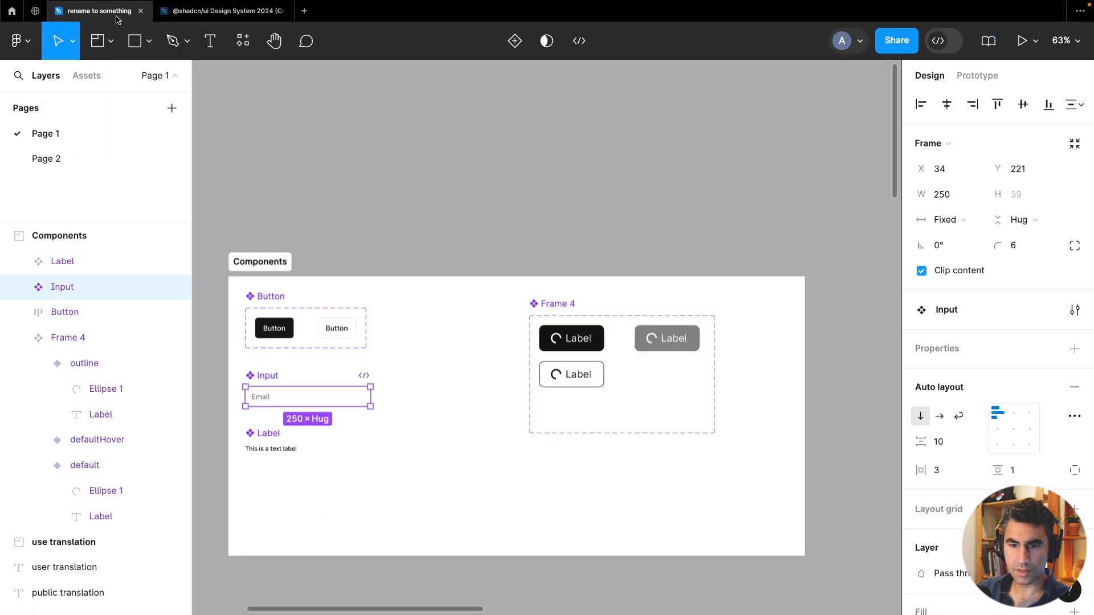
pyautogui.click(437, 392)
pyautogui.rightClick(421, 408)
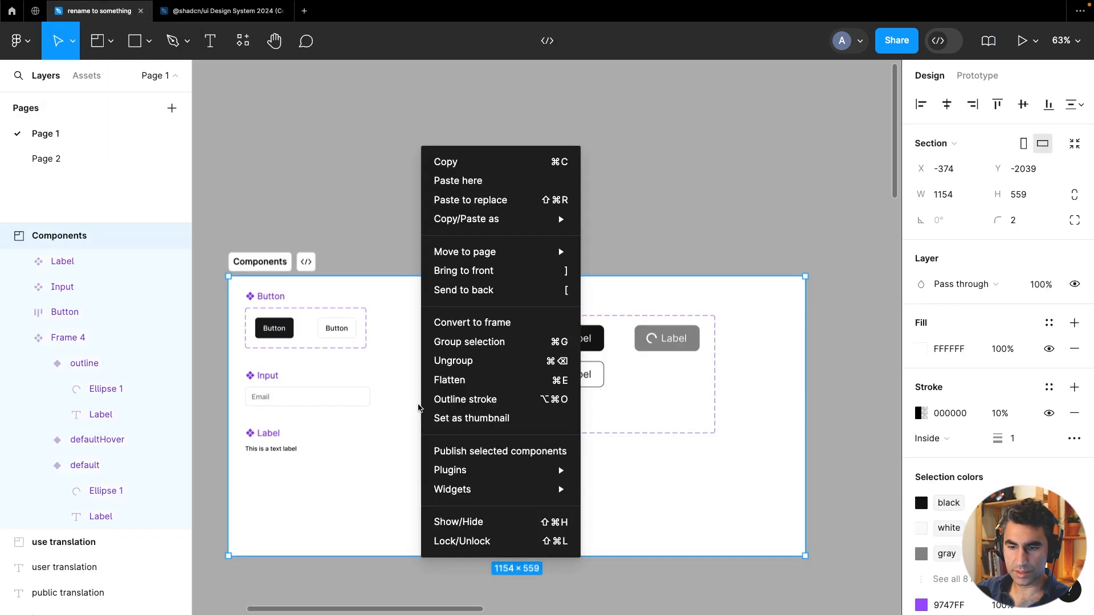
pyautogui.click(454, 180)
# Place the Combobox components beside the Label and shift the loading-button frame further right
pyautogui.moveTo(490, 418); pyautogui.dragTo(416, 463)
pyautogui.moveTo(561, 307); pyautogui.dragTo(624, 291)
pyautogui.click(466, 215)
# Enlarge the Components section and move the loading-button frame lower inside it
pyautogui.click(259, 262)
pyautogui.scroll(-5, 259, 262)
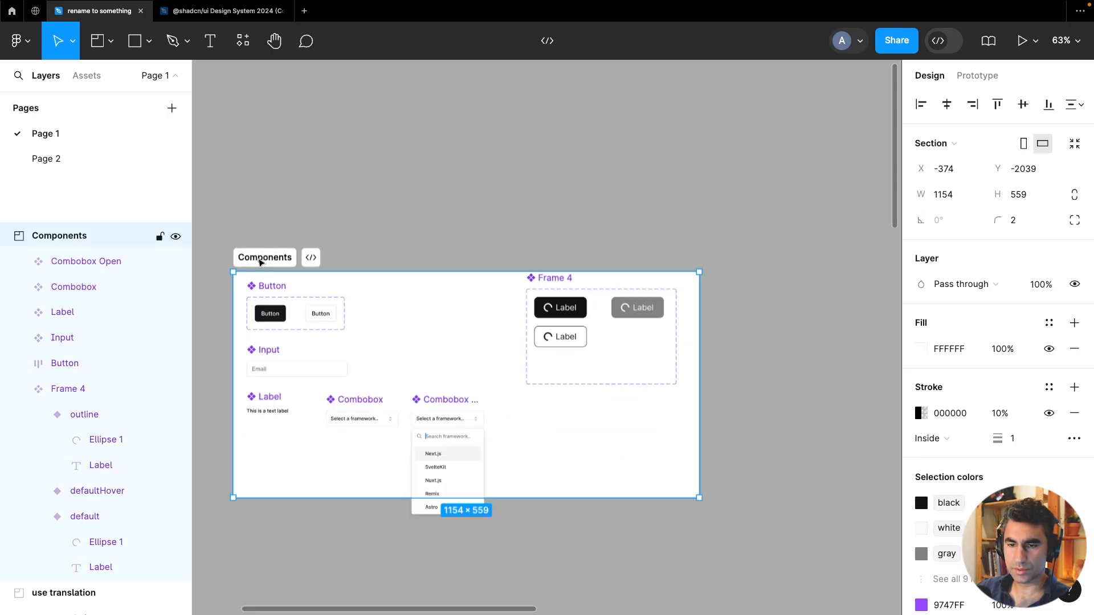
pyautogui.moveTo(548, 417); pyautogui.dragTo(821, 522)
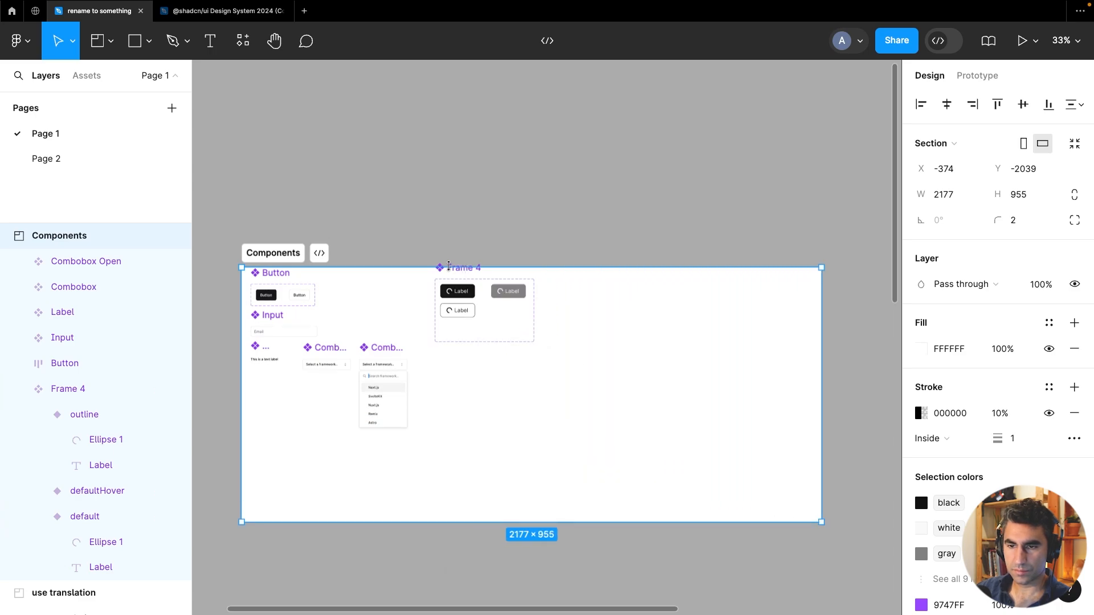
pyautogui.moveTo(448, 265); pyautogui.dragTo(469, 317)
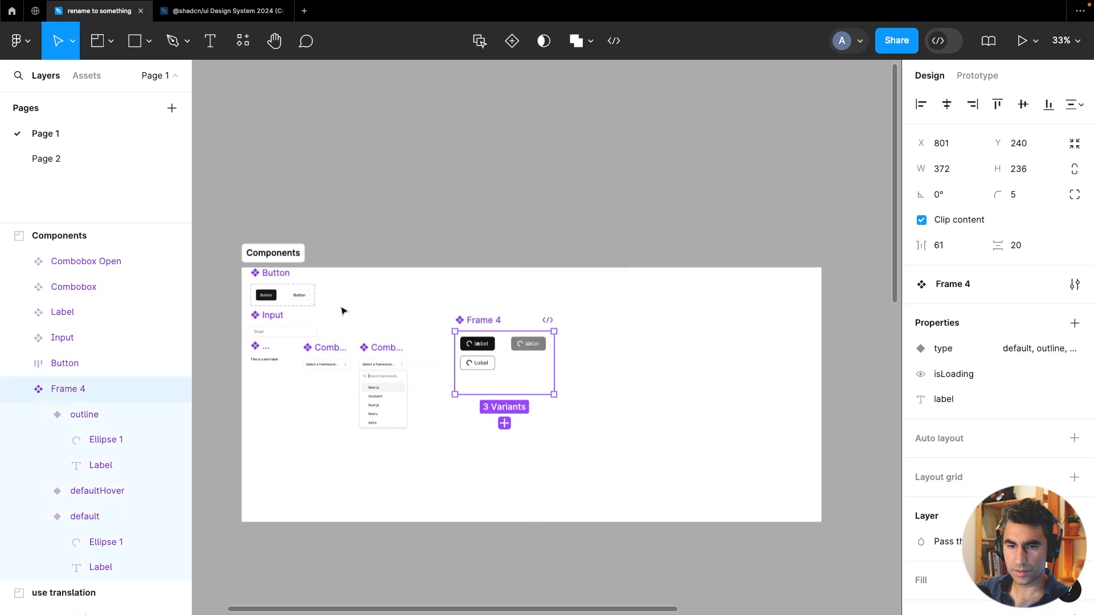
# Select and copy the spinner ellipse from the loading button variant in Frame 4
pyautogui.scroll(5, 342, 310)
pyautogui.scroll(-3, 384, 292)
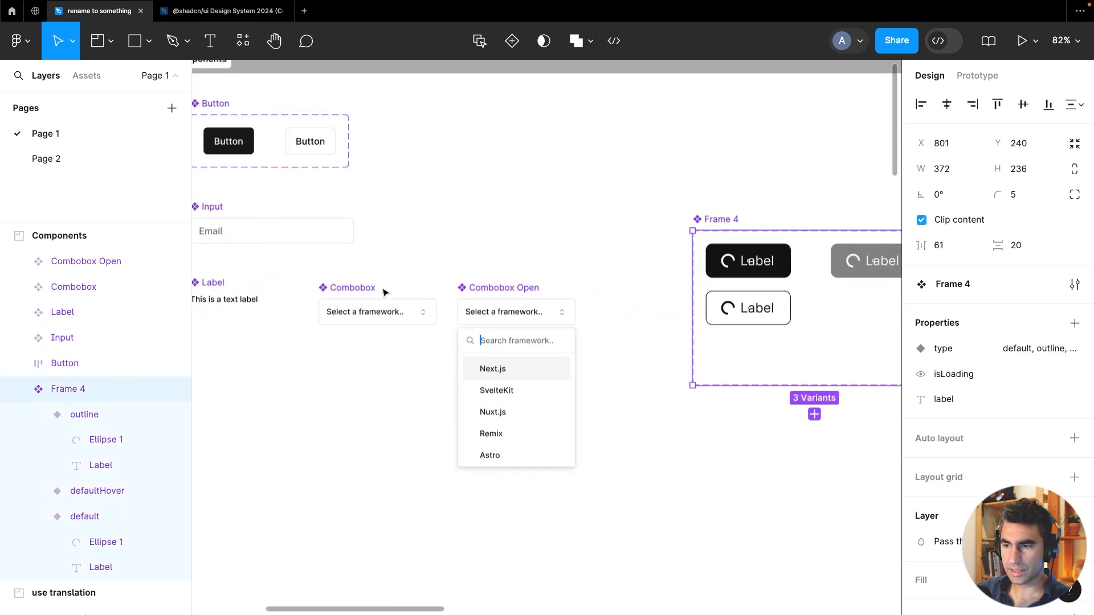
pyautogui.scroll(-2, 384, 293)
pyautogui.click(336, 169)
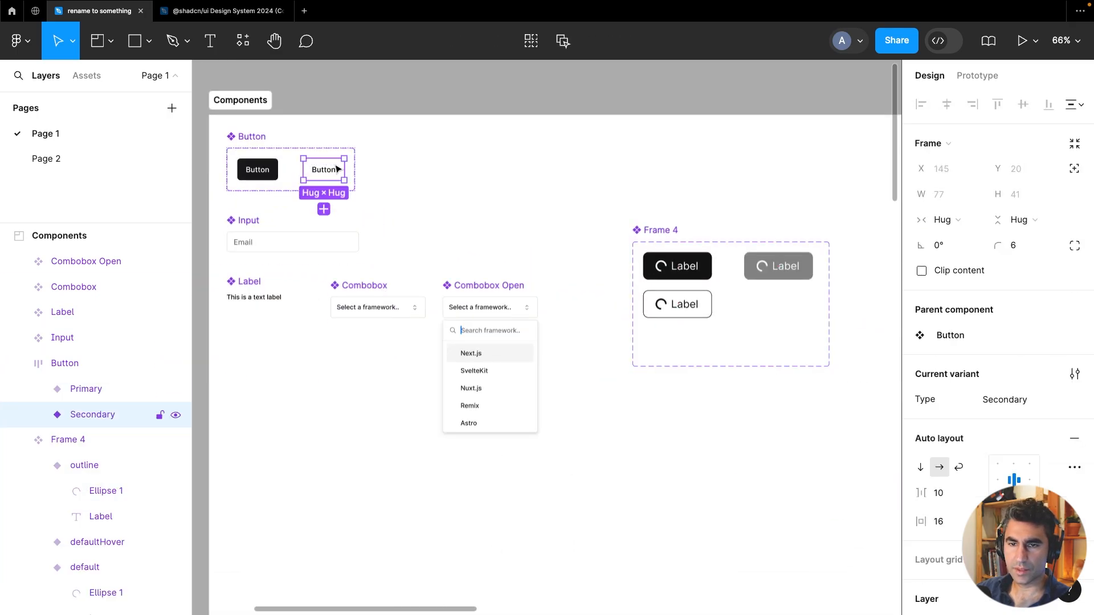
pyautogui.click(248, 144)
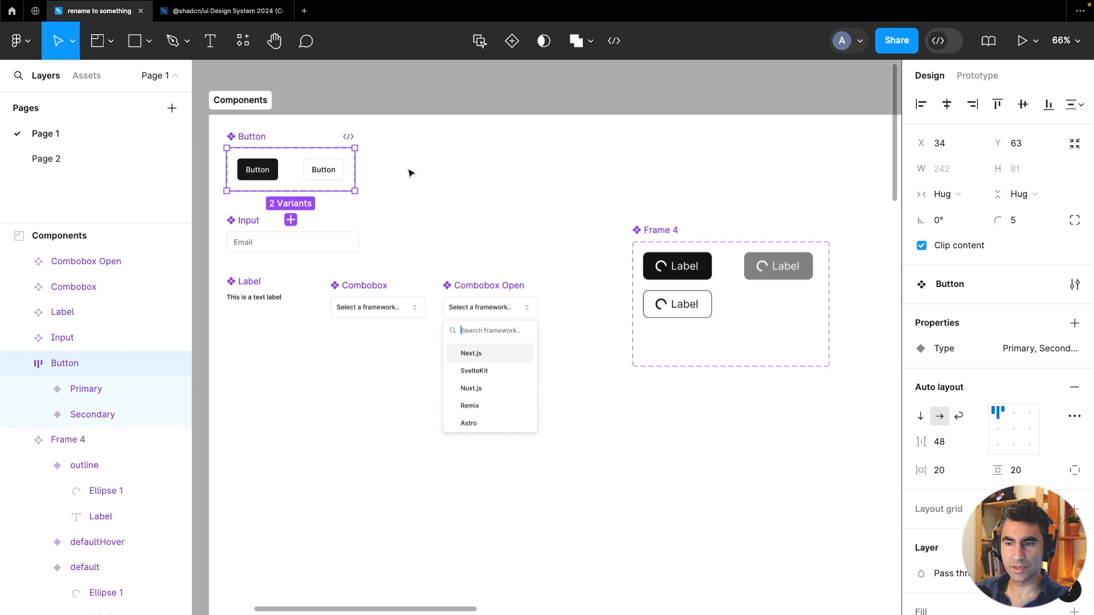
pyautogui.keyDown('super'); pyautogui.click(661, 269); pyautogui.keyUp('super')
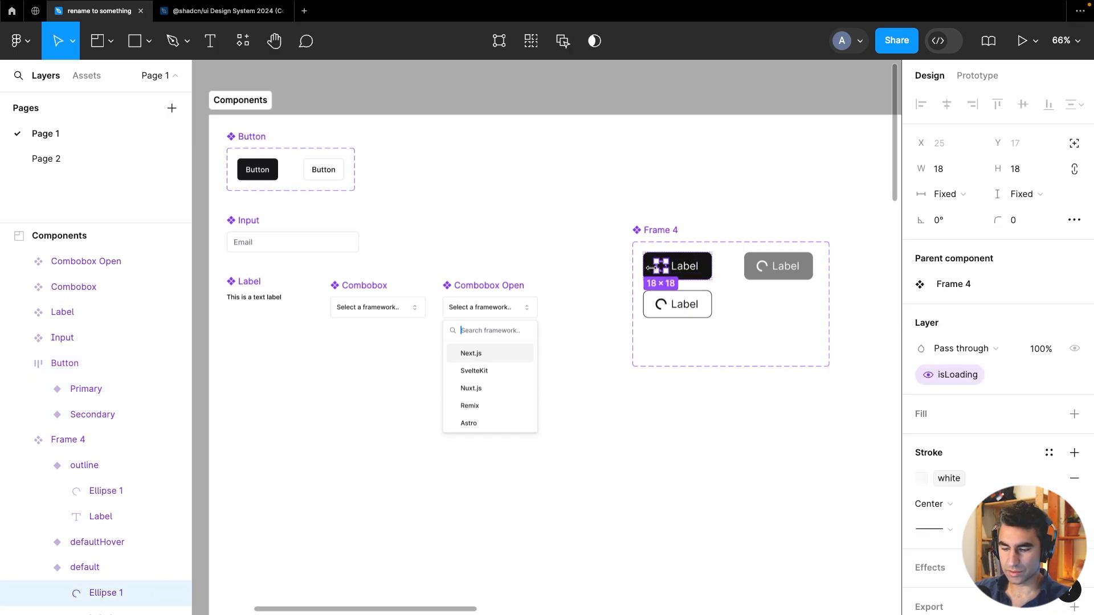
# Paste the spinner into the Primary button variant, resize it to 12 × 12, and place it before the label
pyautogui.scroll(5, 285, 168)
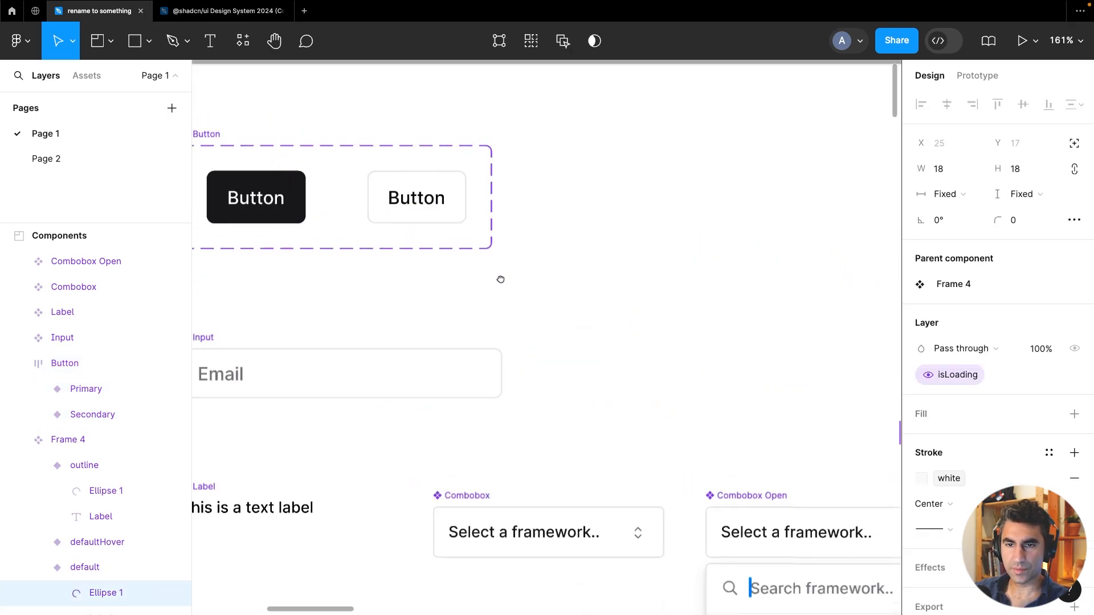
pyautogui.click(352, 227)
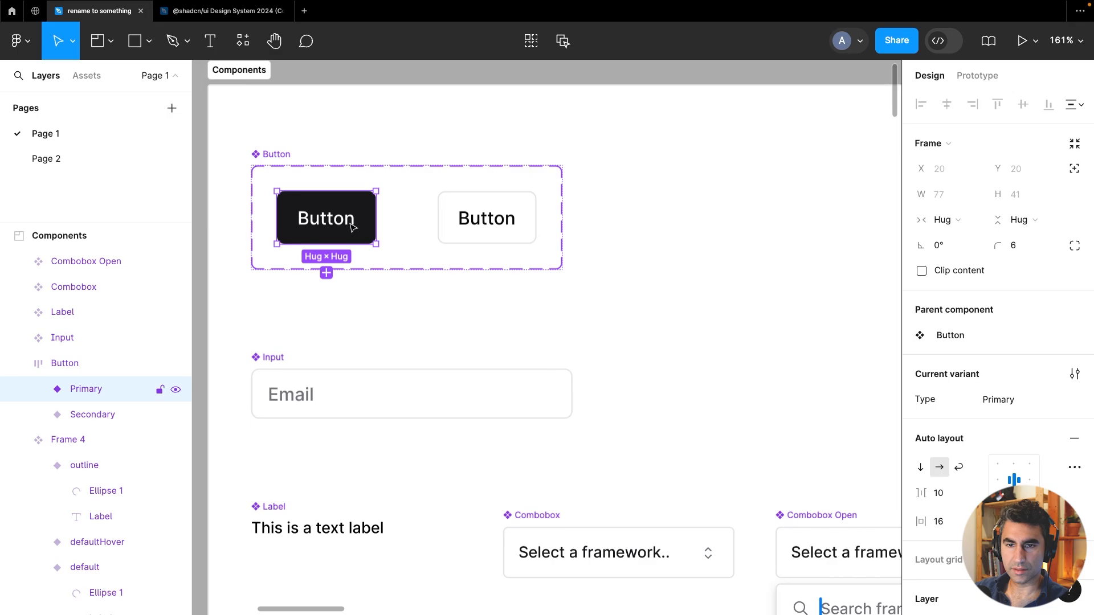
pyautogui.click(40, 390)
pyautogui.hotkey('ctrl', 'v')
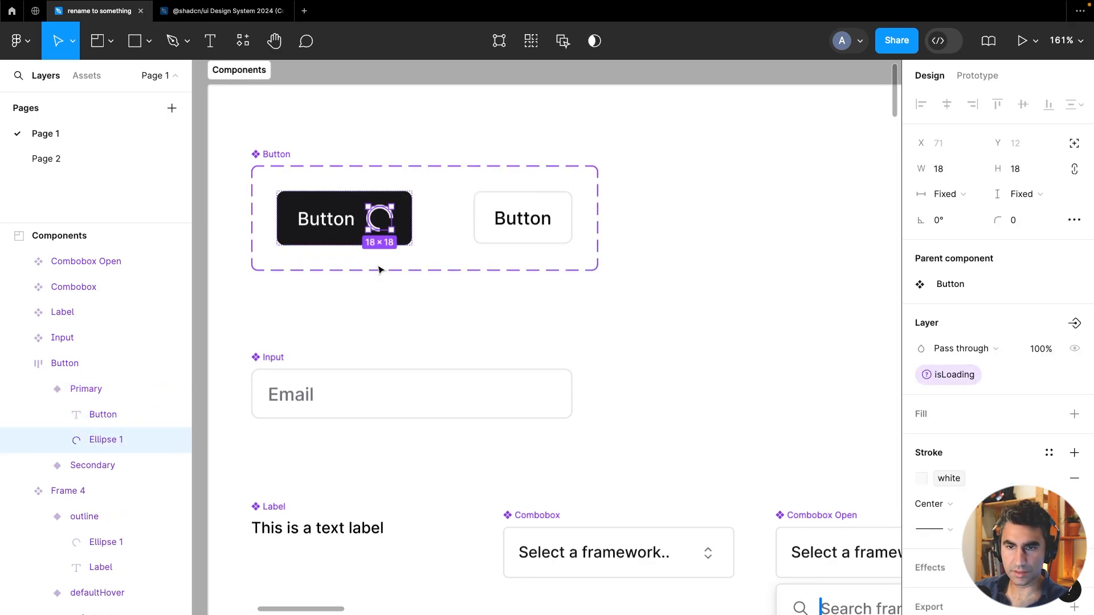
pyautogui.moveTo(392, 228); pyautogui.dragTo(389, 226)
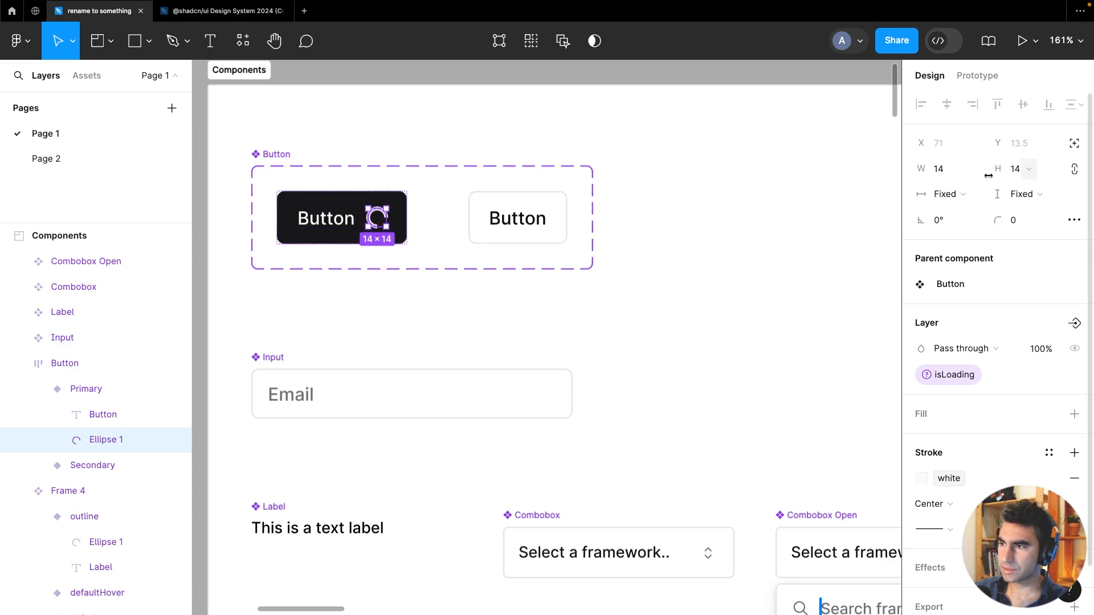
pyautogui.click(939, 170)
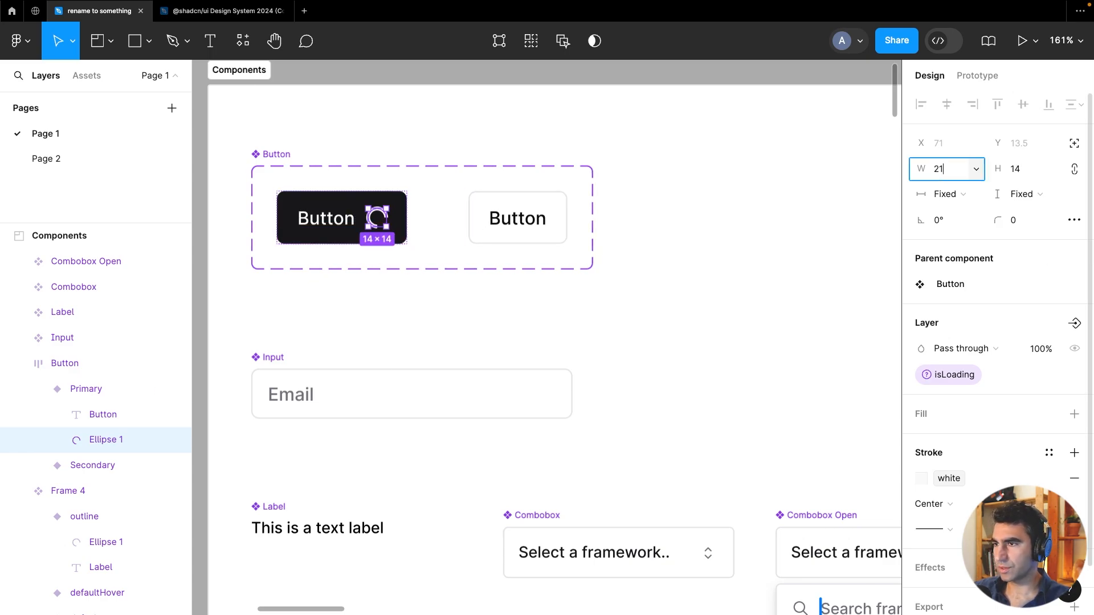
pyautogui.write('12')
pyautogui.press('Return')
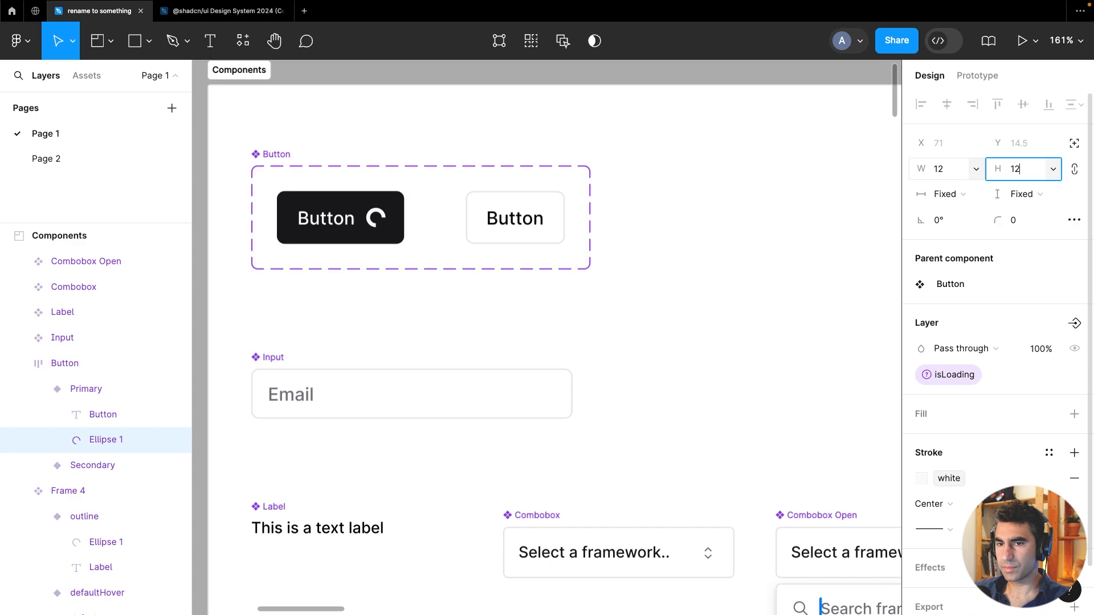
pyautogui.press('Escape')
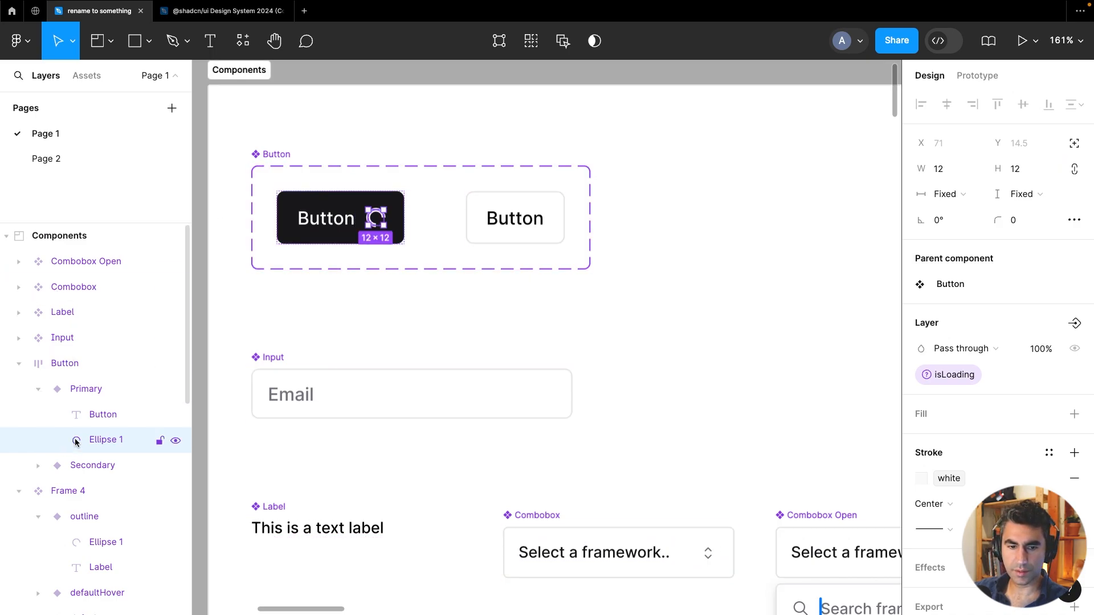
pyautogui.moveTo(73, 440); pyautogui.dragTo(97, 412)
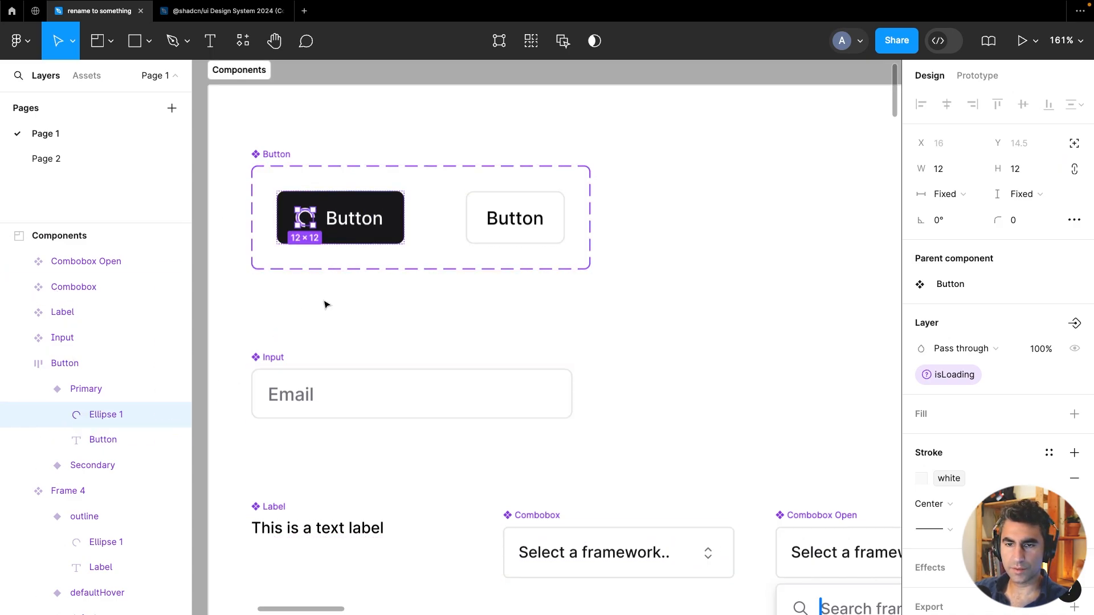
# Paste the spinner into the Secondary button variant and move it before its label
pyautogui.click(41, 468)
pyautogui.click(68, 471)
pyautogui.hotkey('ctrl', 'v')
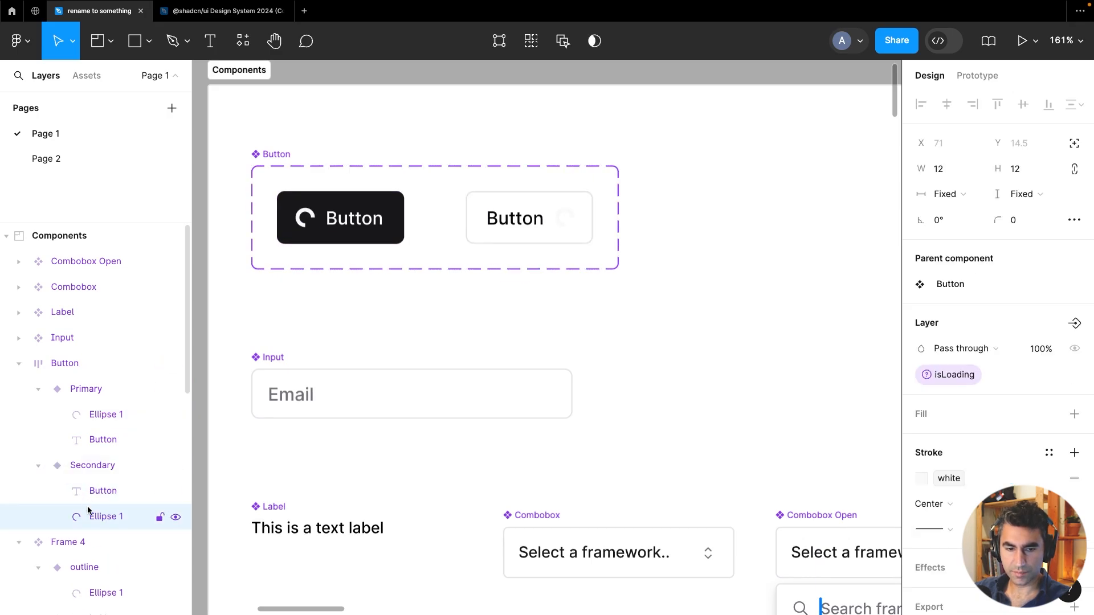
pyautogui.moveTo(66, 510); pyautogui.dragTo(104, 491)
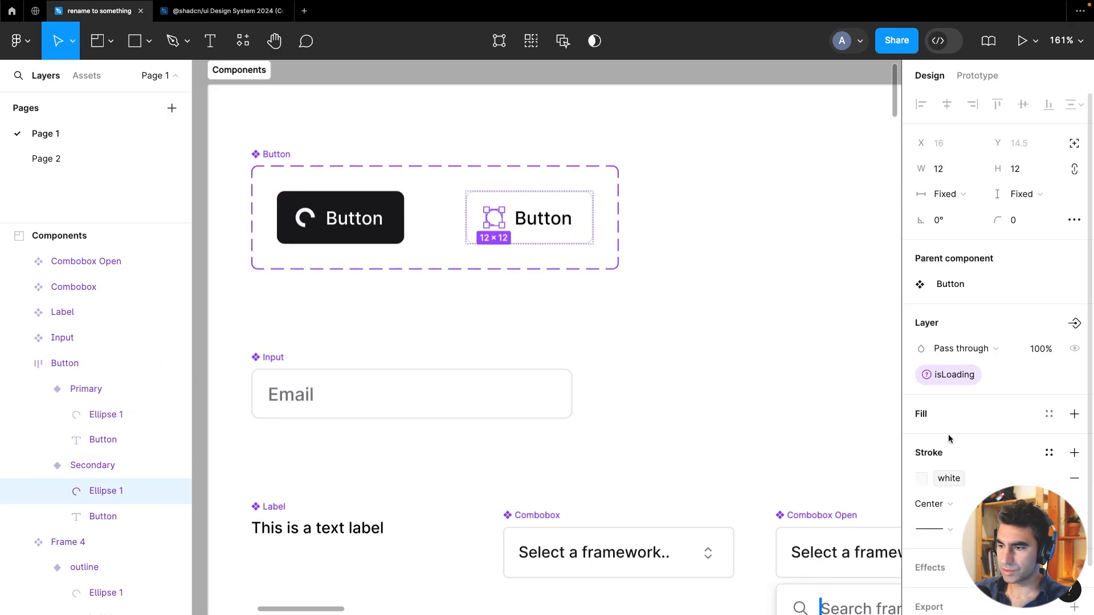
# Set the Secondary variant's spinner stroke to the black library color
pyautogui.scroll(-2, 919, 415)
pyautogui.click(922, 427)
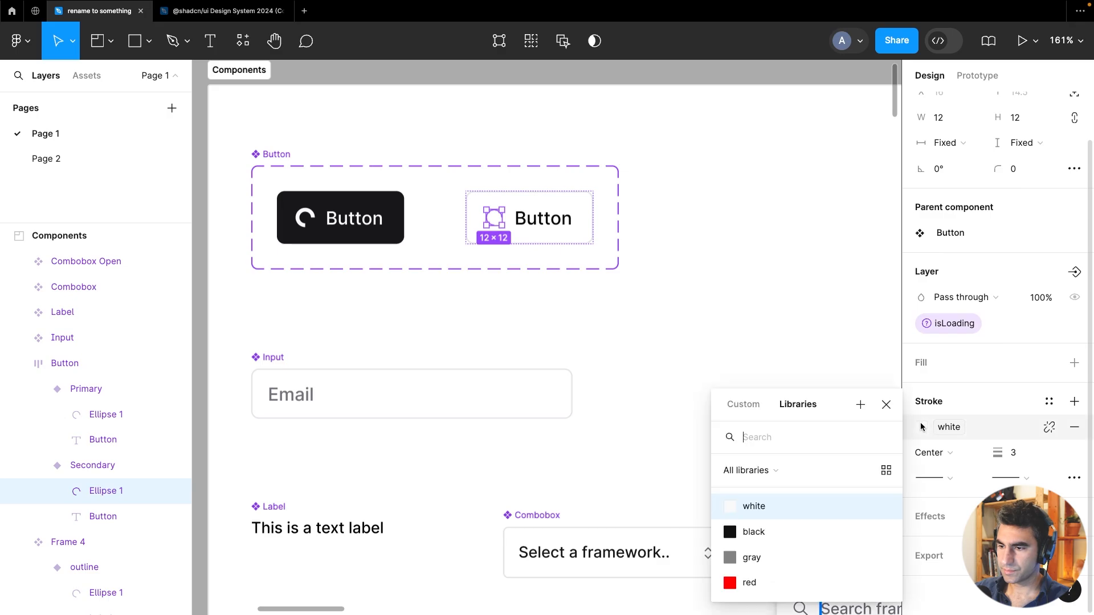
pyautogui.click(766, 532)
pyautogui.click(764, 323)
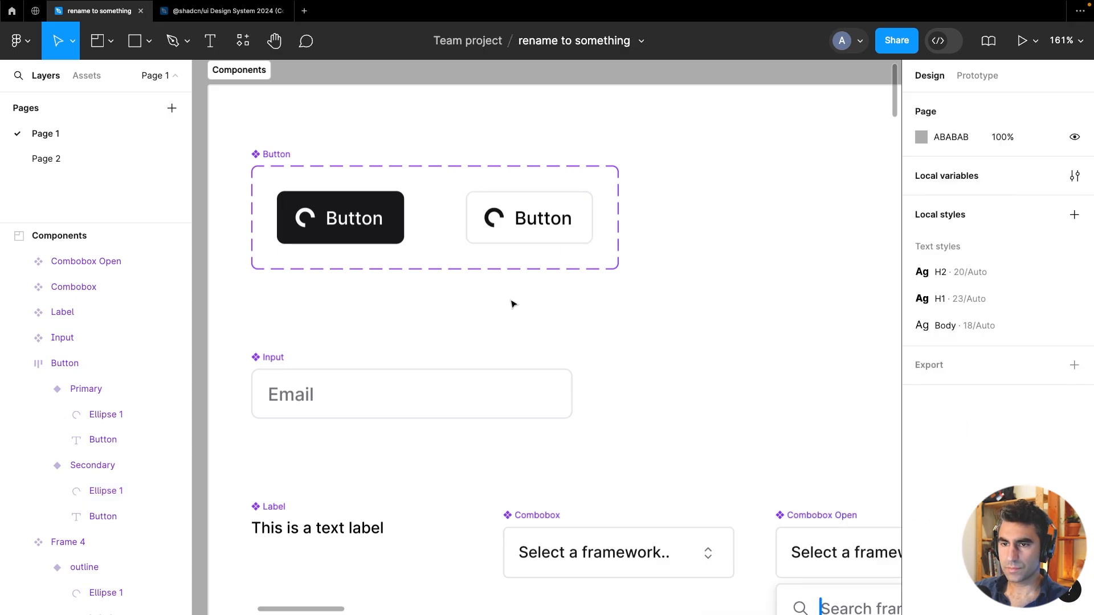
# Change the Secondary button variant's border stroke to the black library color
pyautogui.scroll(3, 530, 319)
pyautogui.hscroll(-3, 530, 319)
pyautogui.click(615, 290)
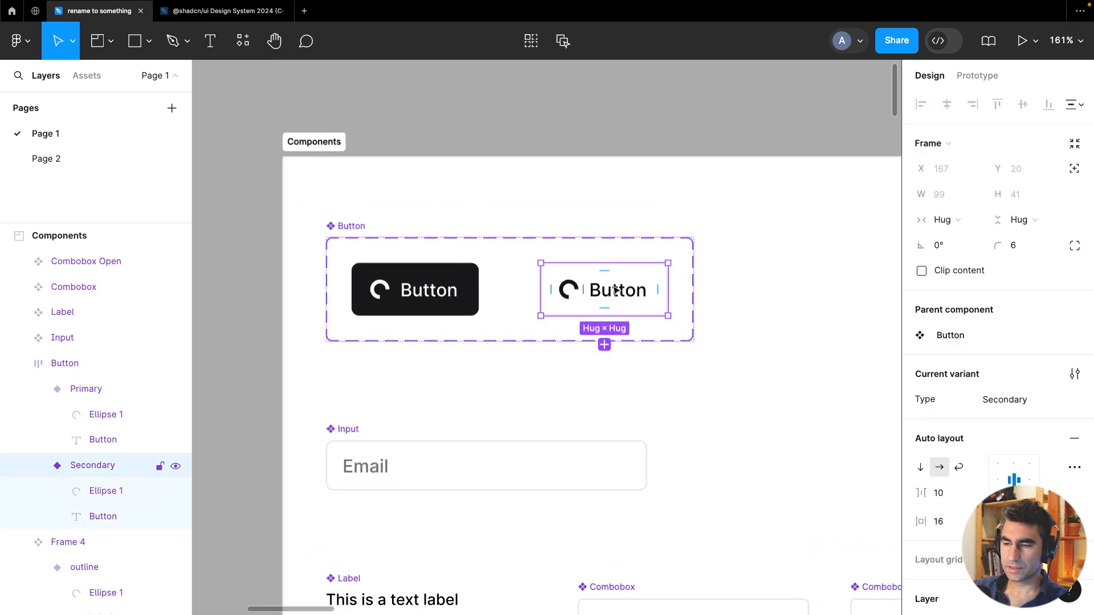
pyautogui.scroll(-5, 969, 391)
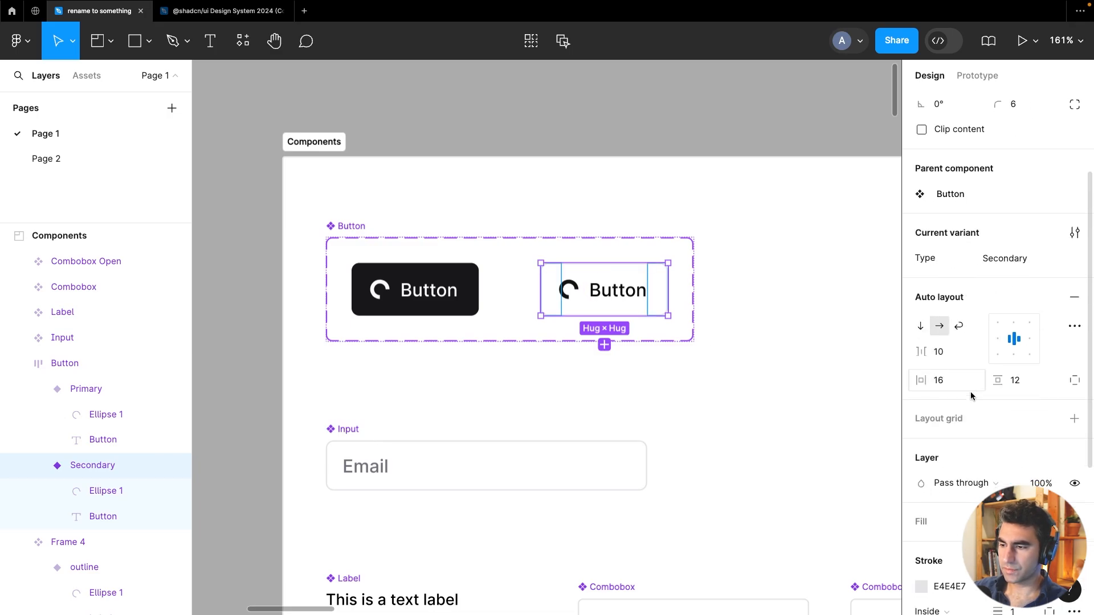
pyautogui.click(927, 455)
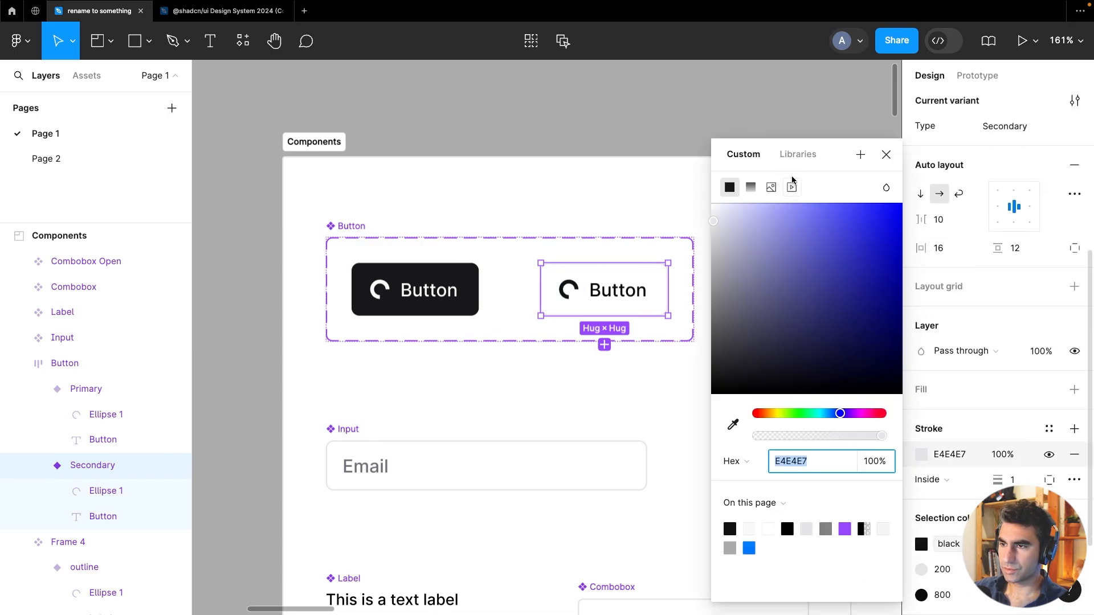
pyautogui.click(798, 154)
pyautogui.click(752, 290)
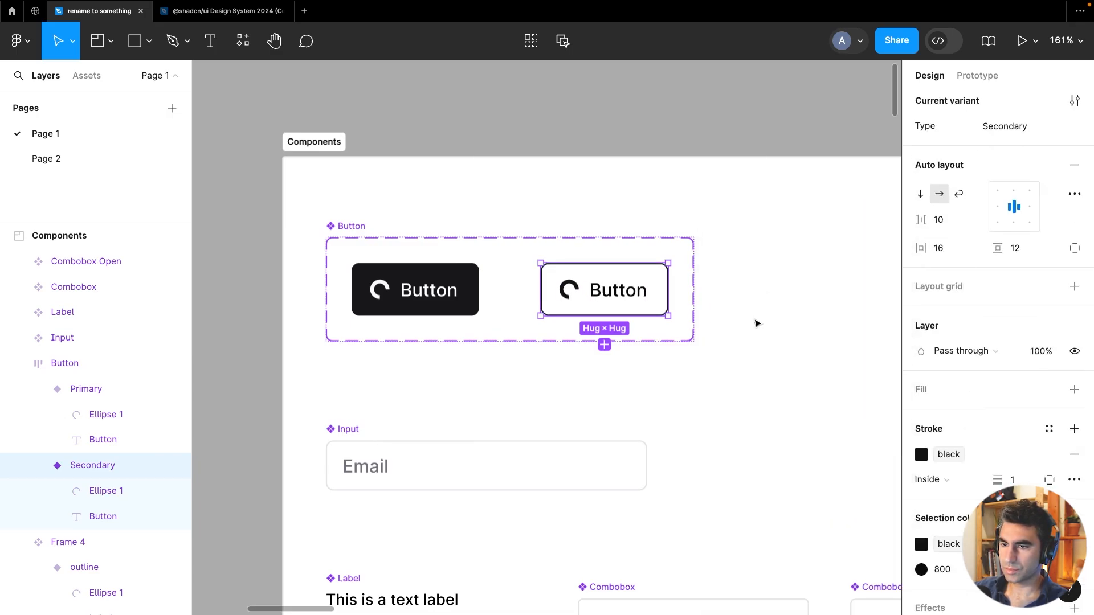
pyautogui.click(663, 105)
# Select the Button component set to review both variants with spinners
pyautogui.scroll(-3, 684, 351)
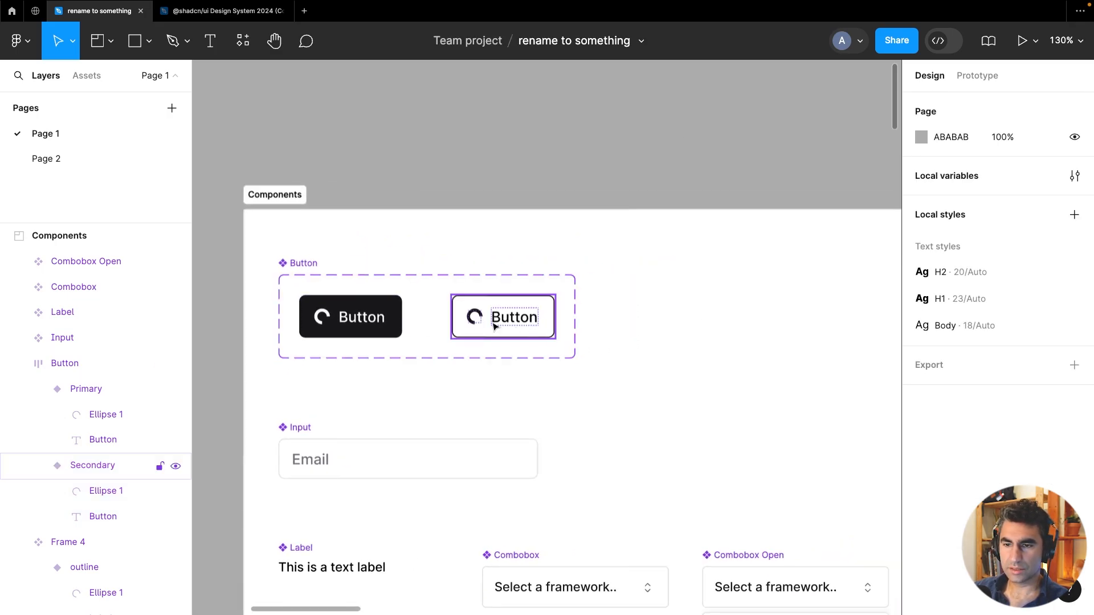
pyautogui.scroll(-2, 430, 321)
pyautogui.scroll(2, 430, 321)
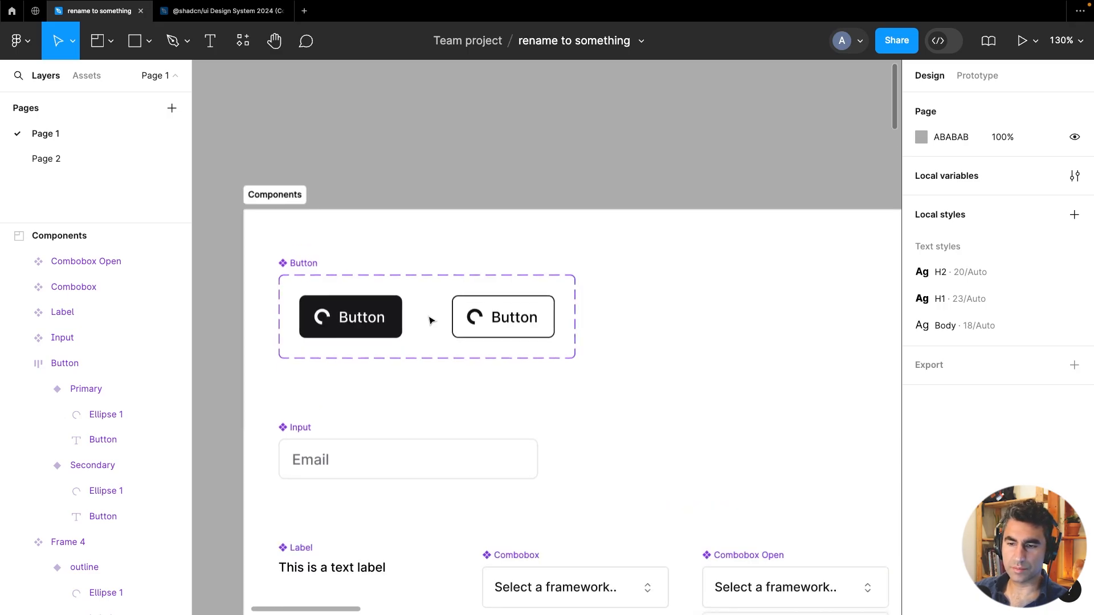
pyautogui.click(575, 358)
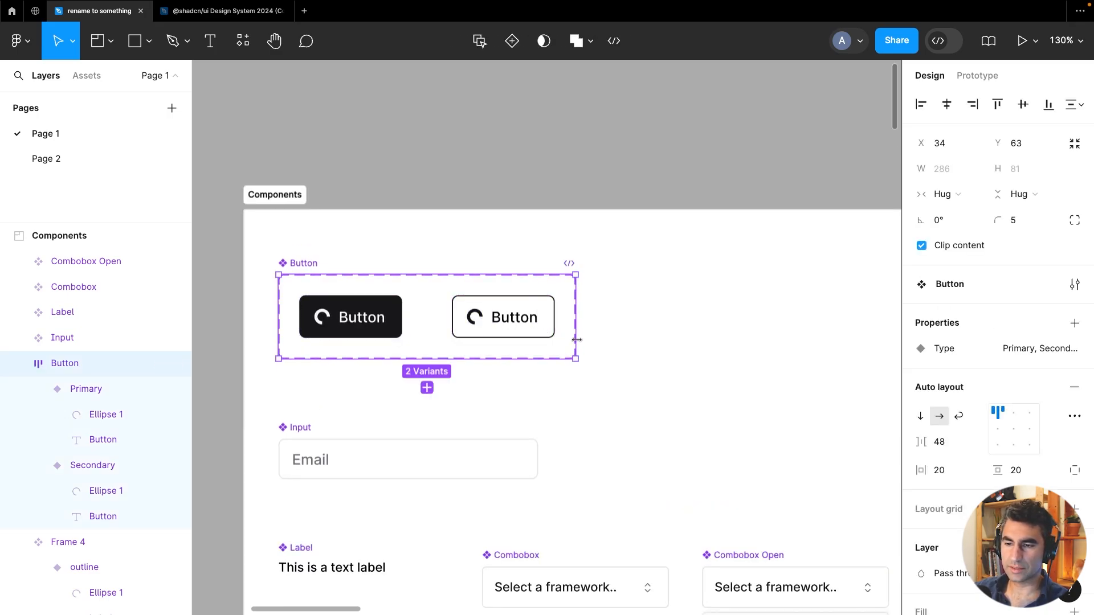
# Widen the Button component set to about 455 px and duplicate the Primary variant inside it
pyautogui.moveTo(576, 340); pyautogui.dragTo(751, 340)
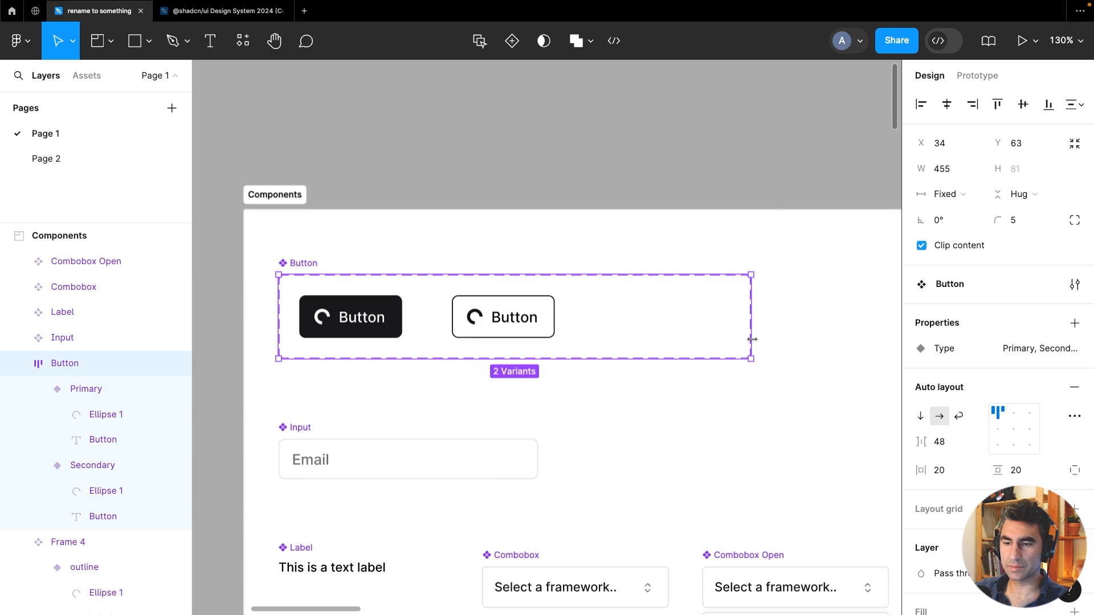
pyautogui.click(353, 308)
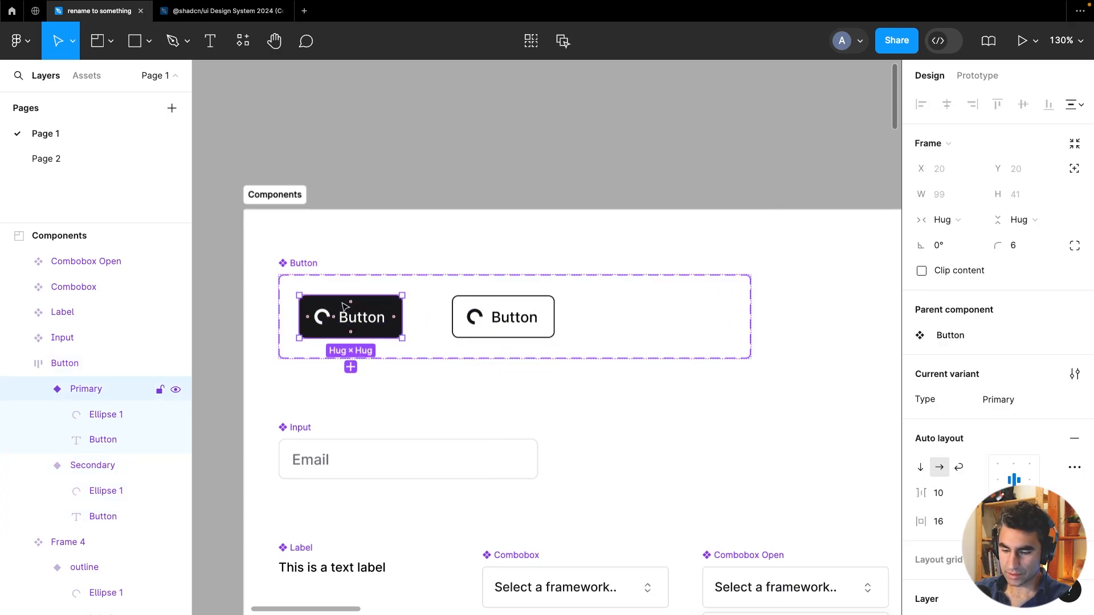
pyautogui.press('super+d')
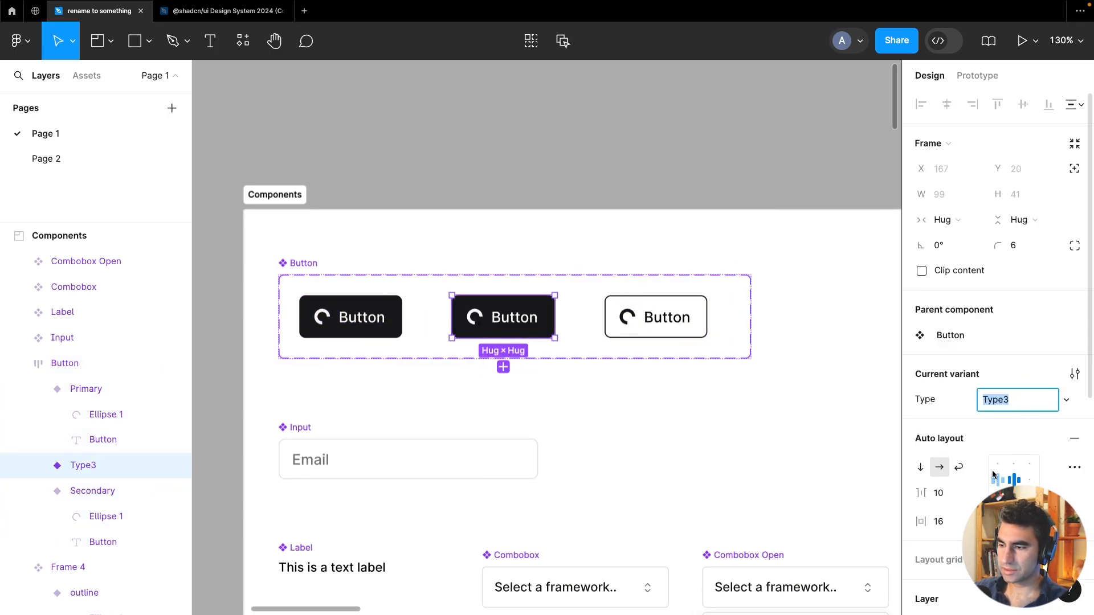
# Set the duplicated variant's fill to the gray library color
pyautogui.scroll(-3, 969, 494)
pyautogui.click(921, 552)
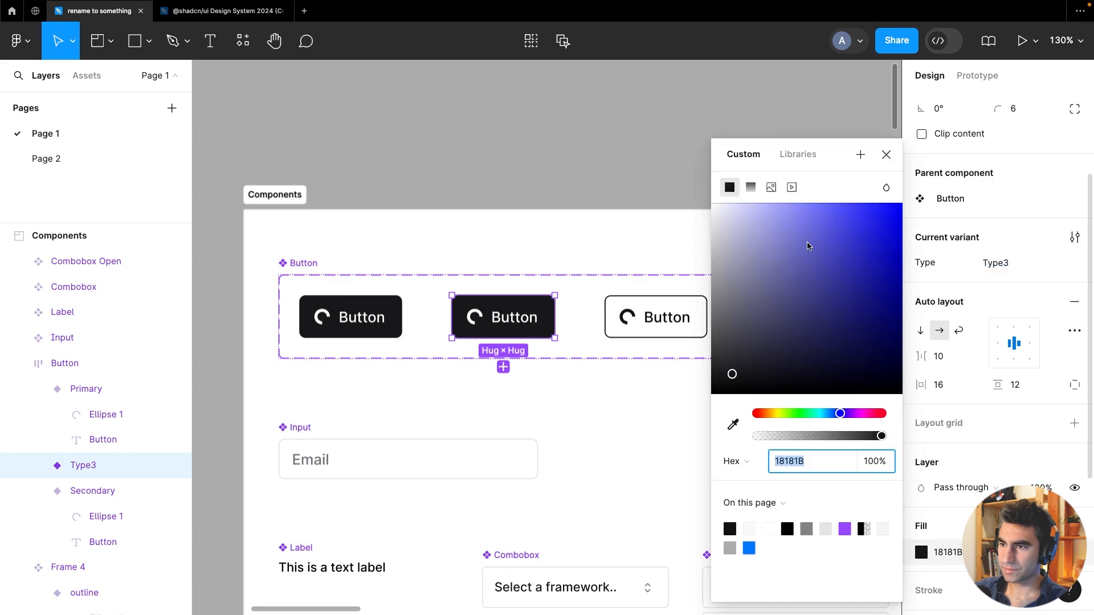
pyautogui.click(803, 157)
pyautogui.click(751, 308)
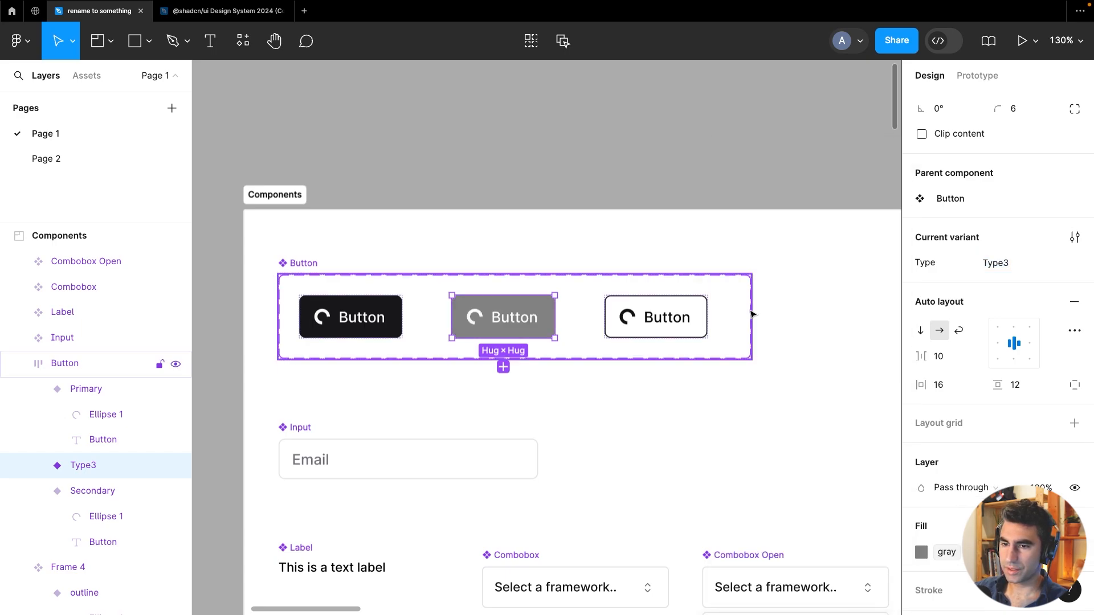
# Set the Primary variant's fill to the black library color
pyautogui.click(369, 307)
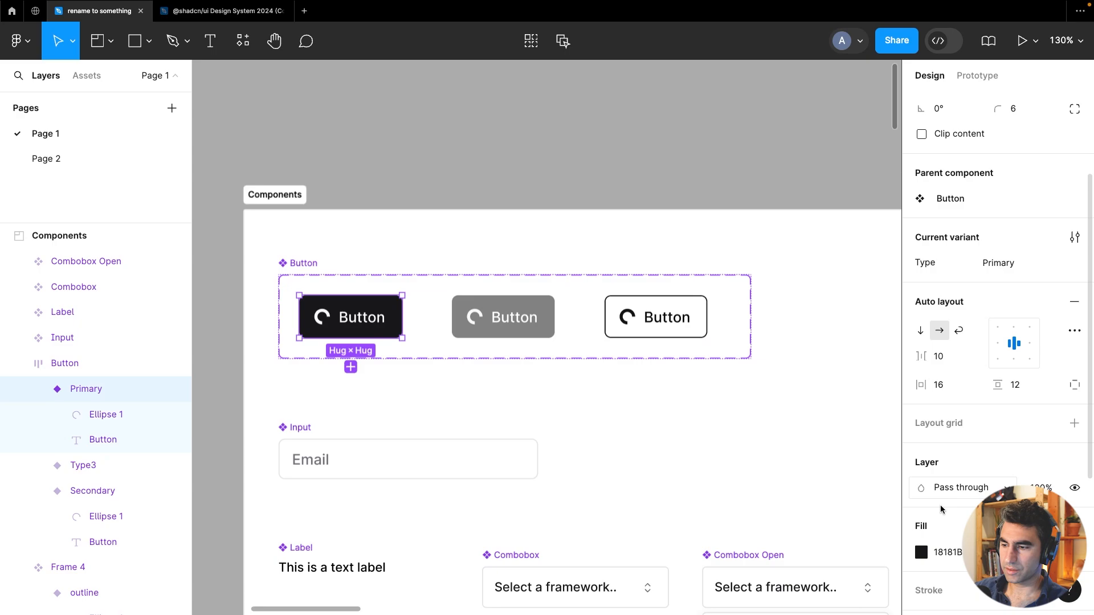
pyautogui.click(922, 552)
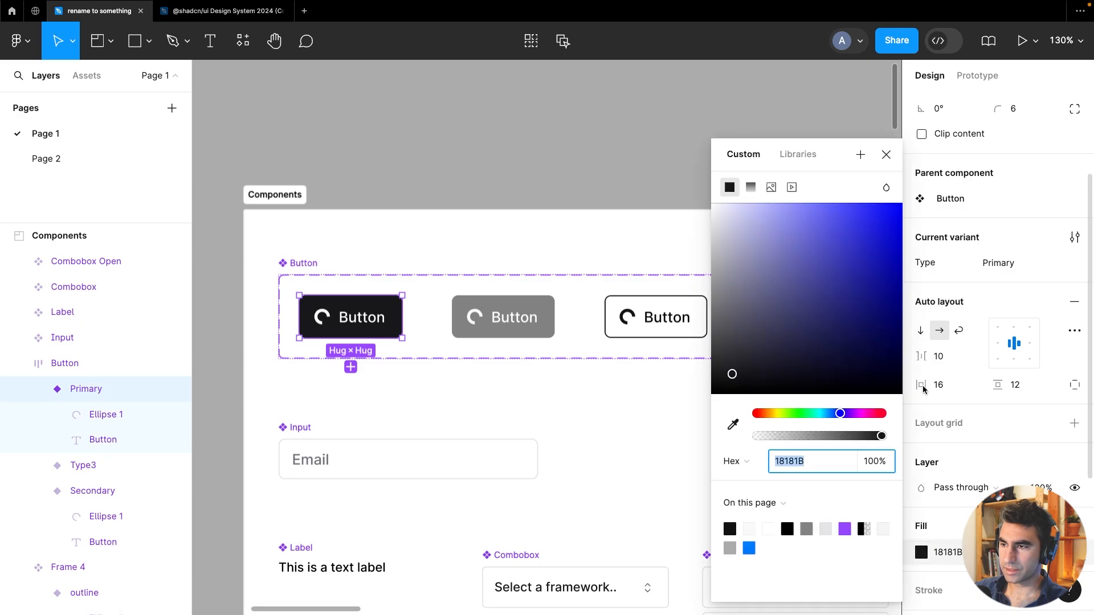
pyautogui.click(805, 144)
pyautogui.click(758, 288)
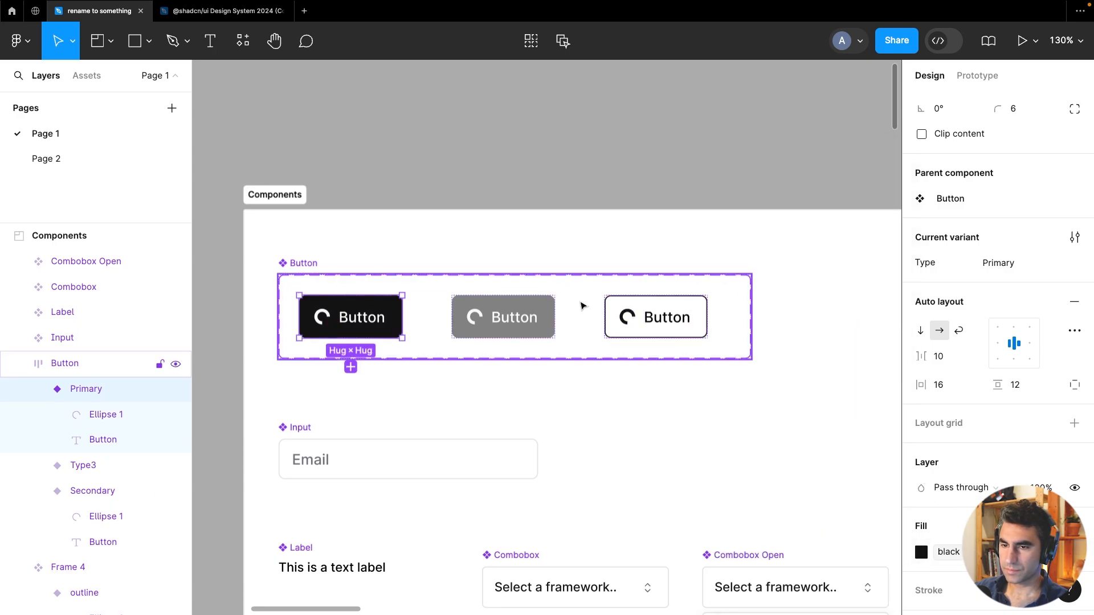
# Rename the duplicated variant's Type value to PrimaryHover
pyautogui.click(549, 307)
pyautogui.click(1017, 262)
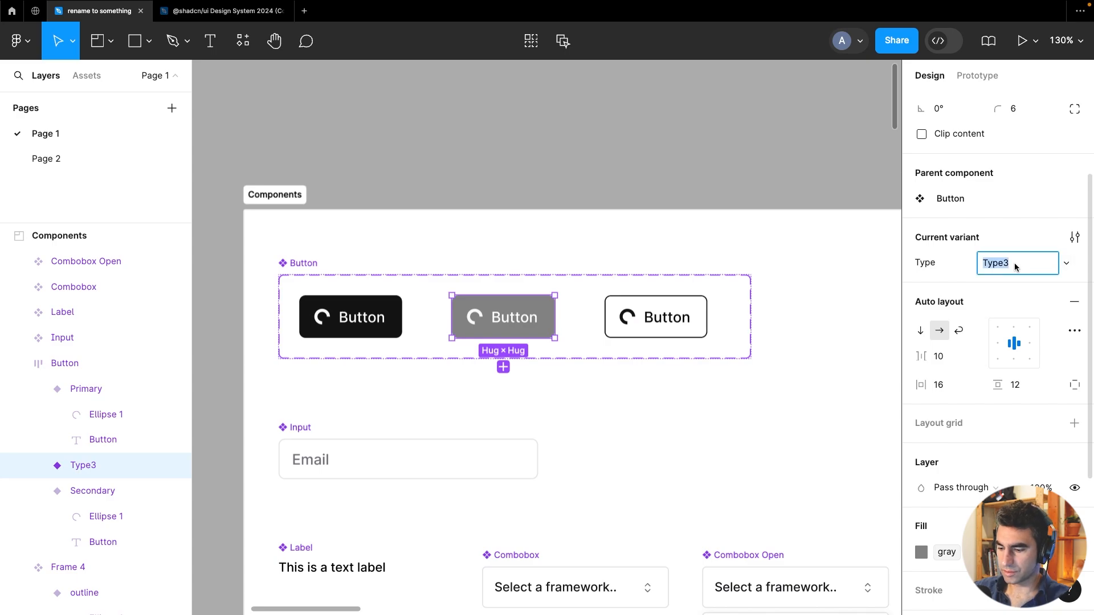
pyautogui.write('PrimaryHover')
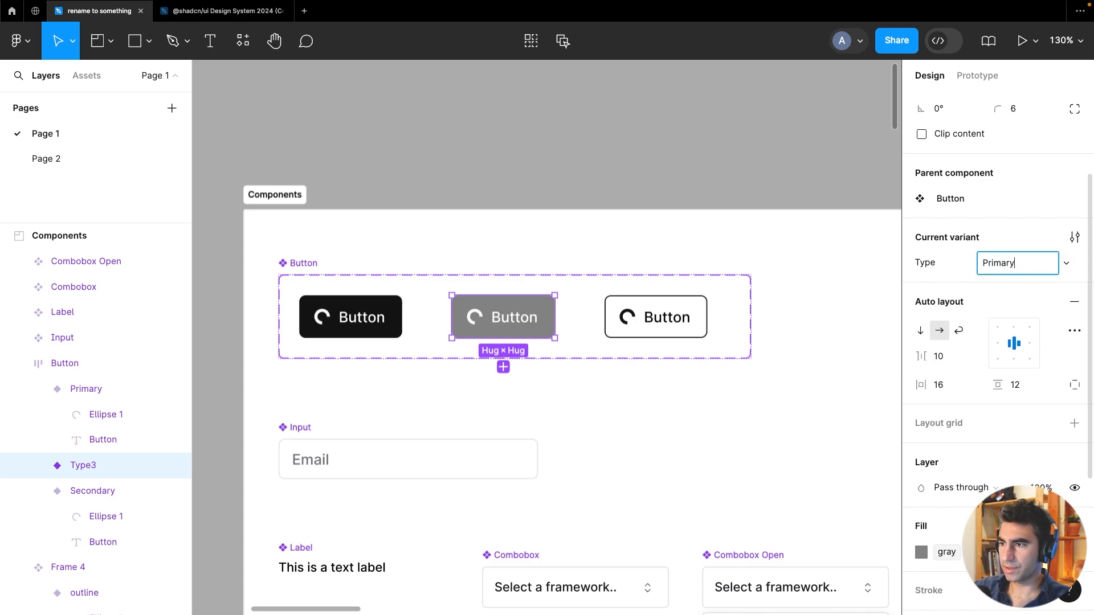
pyautogui.press('Return')
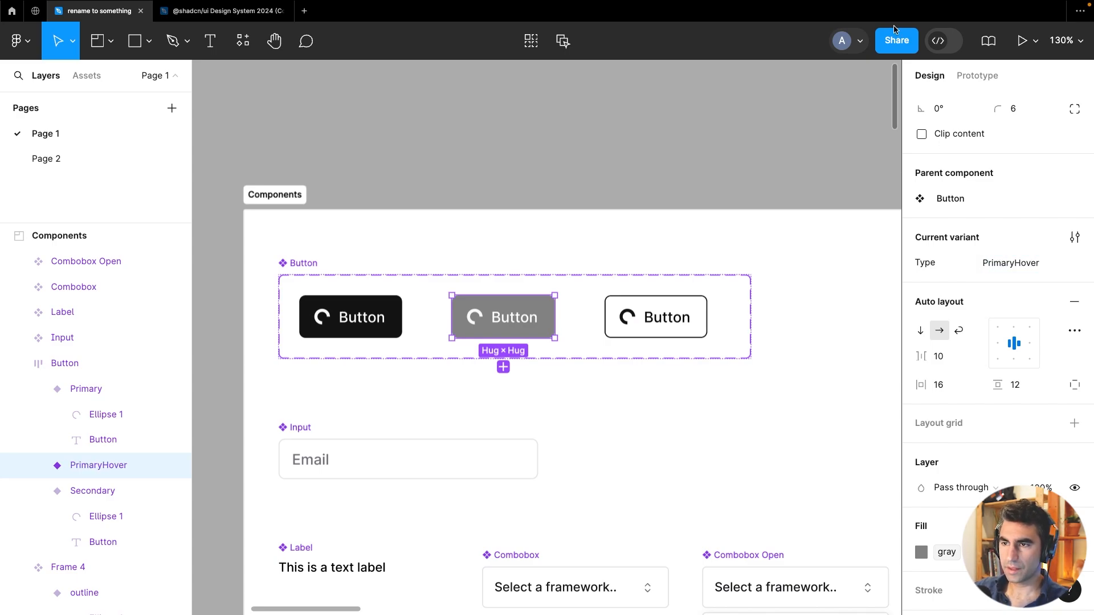
# Add a prototype interaction from the Primary variant that changes to PrimaryHover on a hover trigger
pyautogui.click(978, 80)
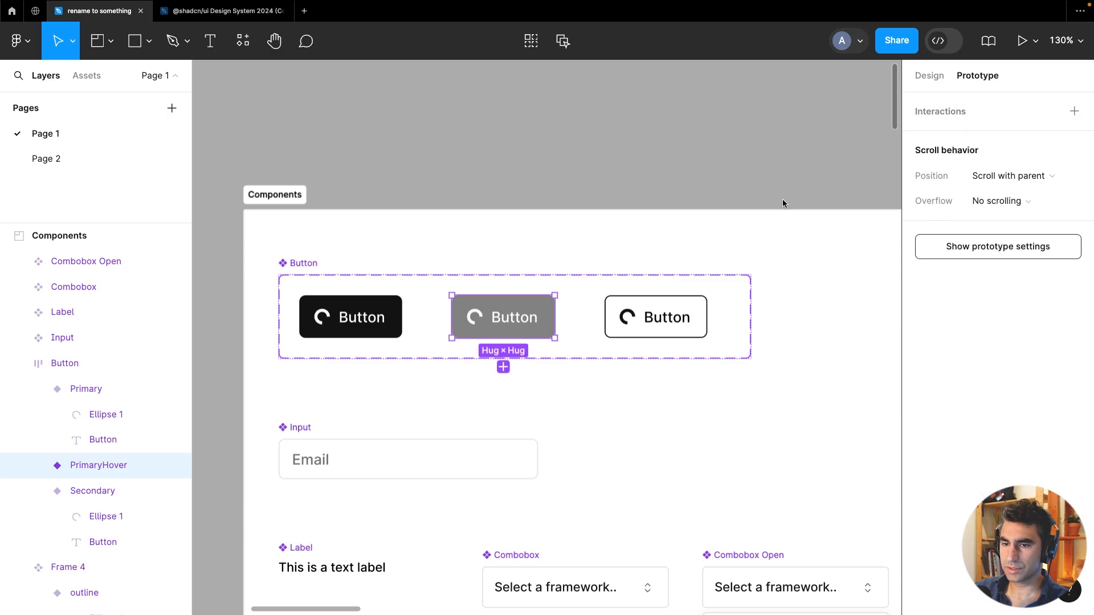
pyautogui.click(609, 165)
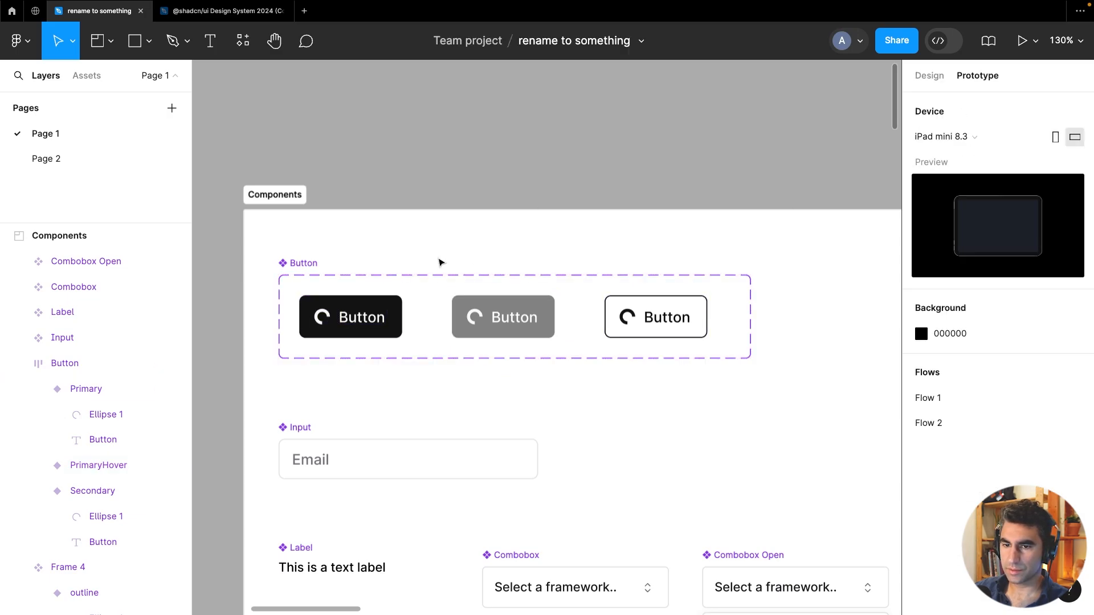
pyautogui.click(401, 317)
pyautogui.moveTo(403, 317); pyautogui.dragTo(501, 327)
pyautogui.click(402, 358)
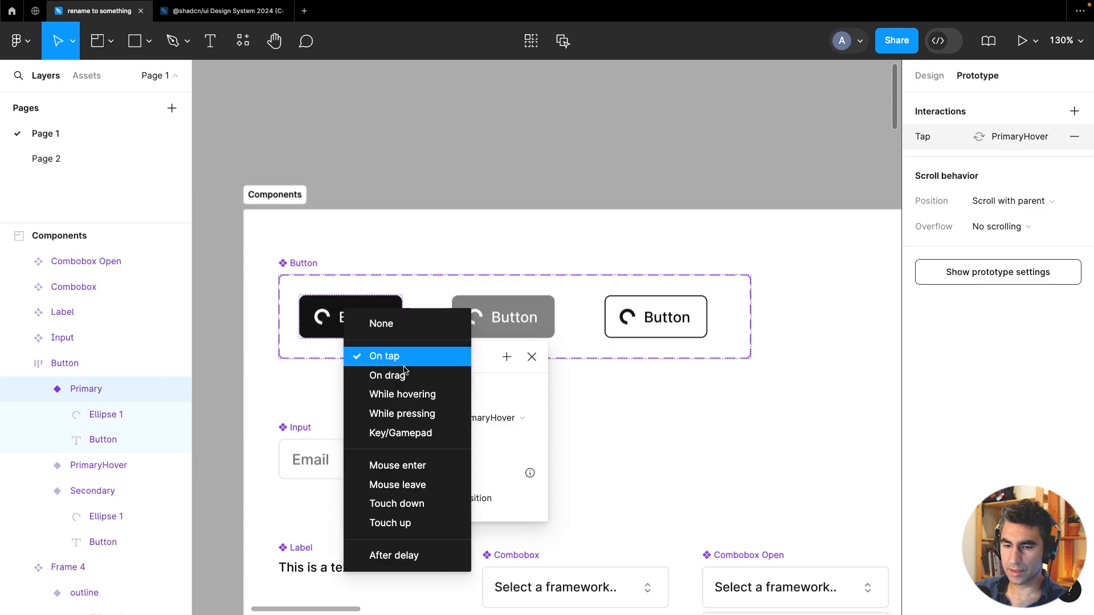
pyautogui.click(428, 403)
pyautogui.click(538, 208)
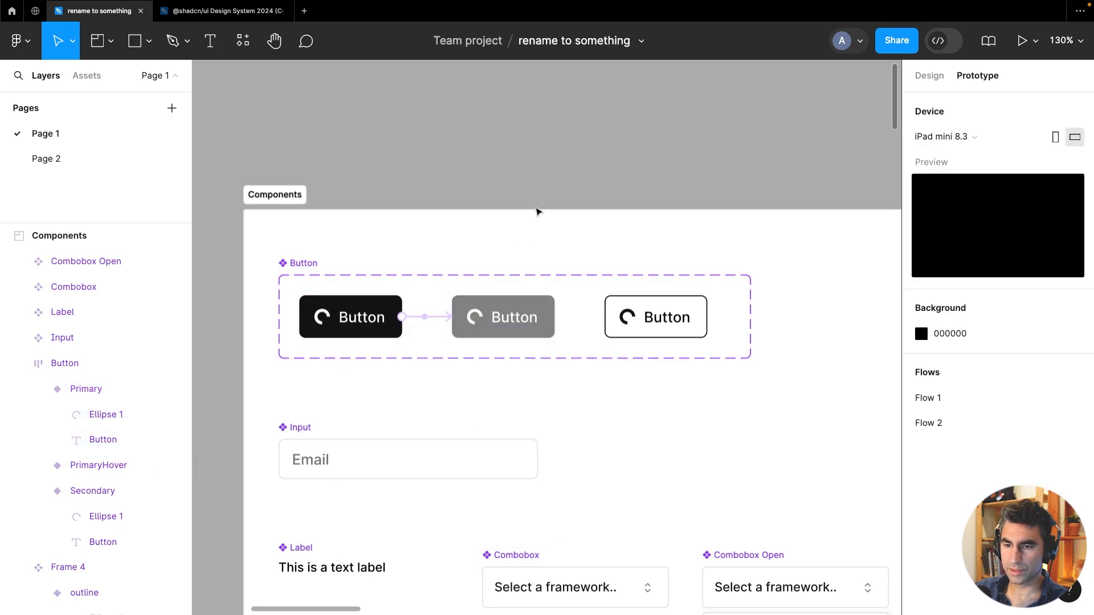
# Connect the PrimaryHover variant back to Primary with a Mouse leave change-to interaction
pyautogui.click(501, 334)
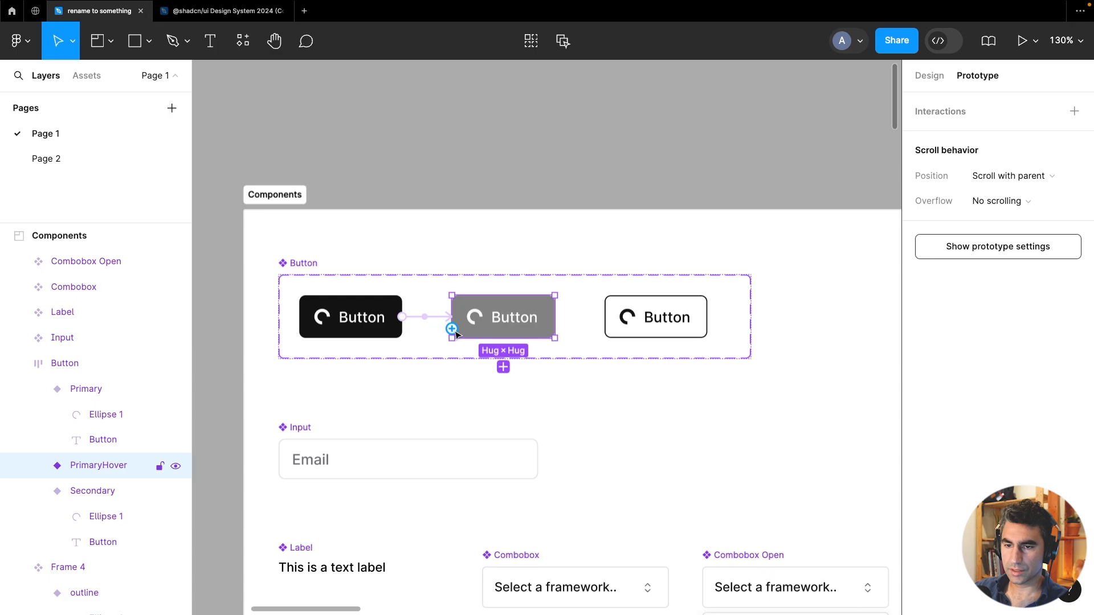
pyautogui.moveTo(452, 329); pyautogui.dragTo(402, 329)
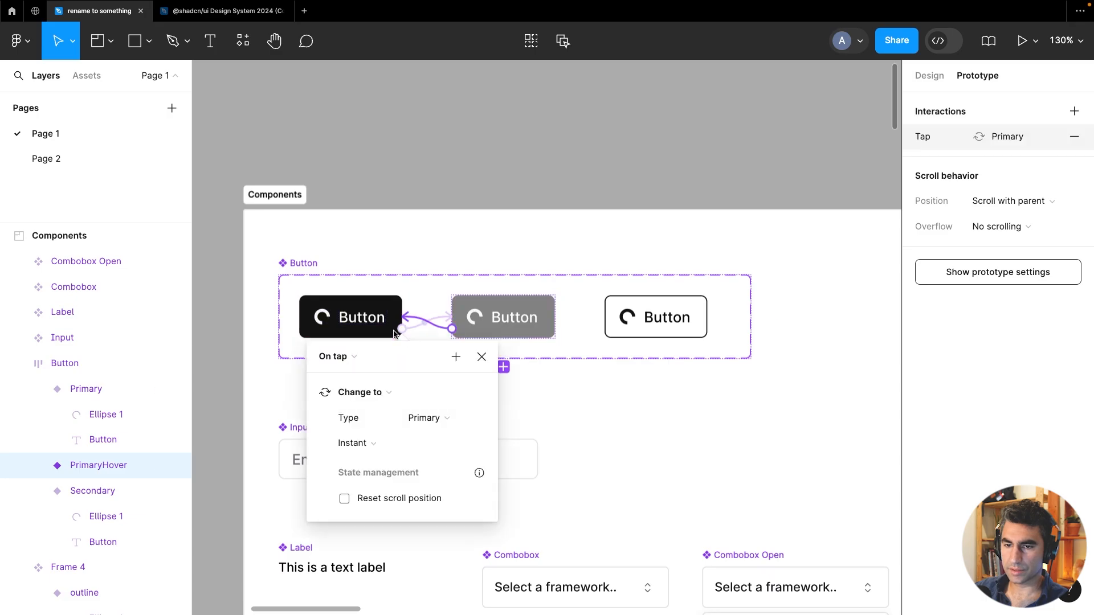
pyautogui.click(343, 367)
pyautogui.click(378, 483)
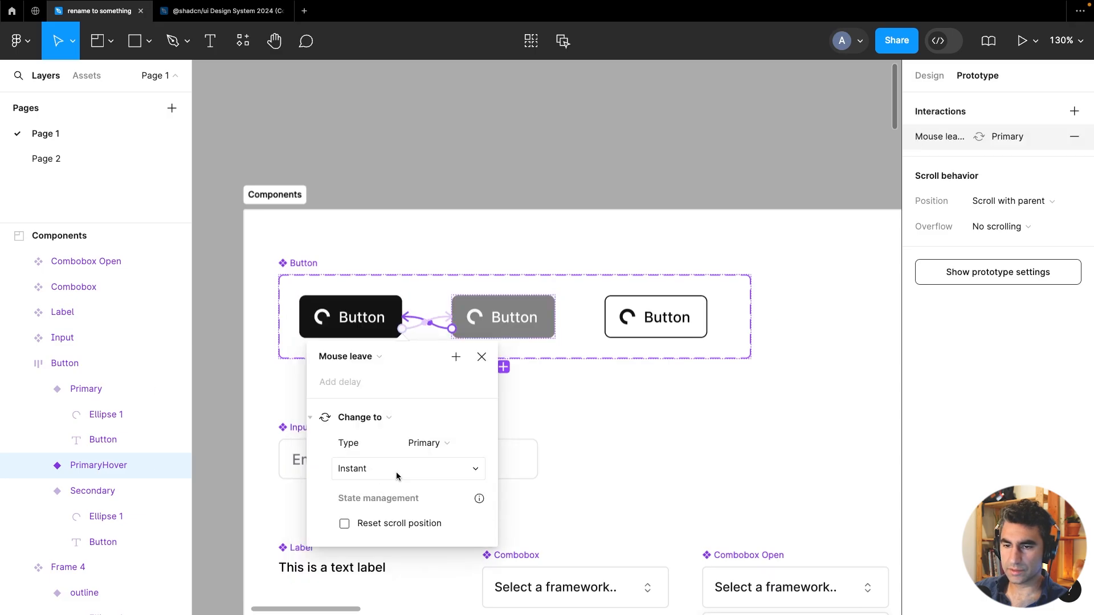
pyautogui.click(517, 143)
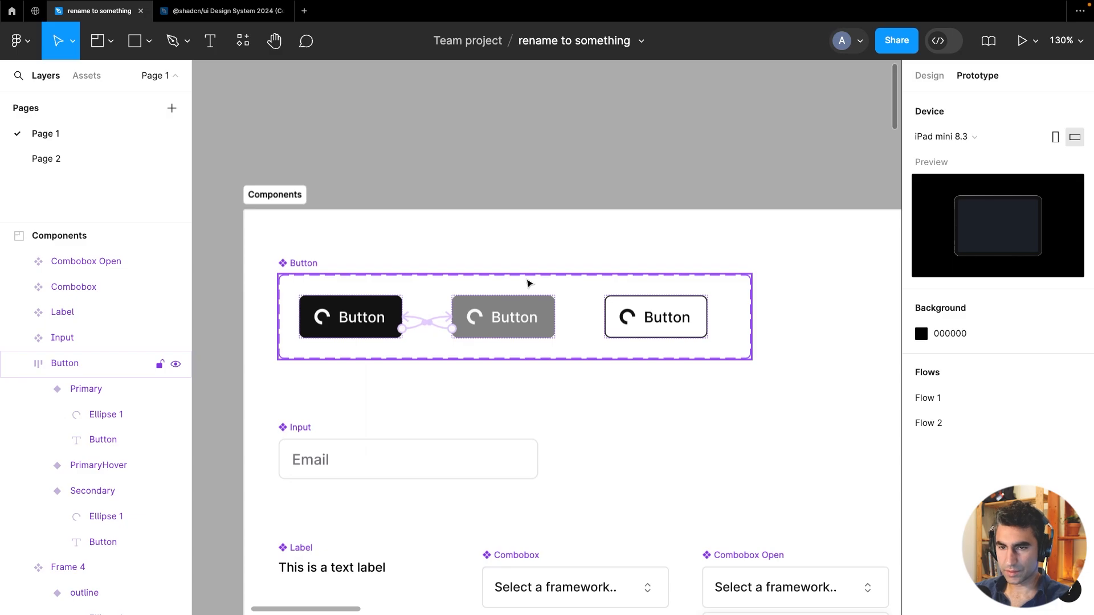
# Review the components on the canvas, inspecting the Input and the Primary button's label in the Design panel
pyautogui.scroll(-5, 527, 283)
pyautogui.moveTo(588, 325); pyautogui.dragTo(589, 257)
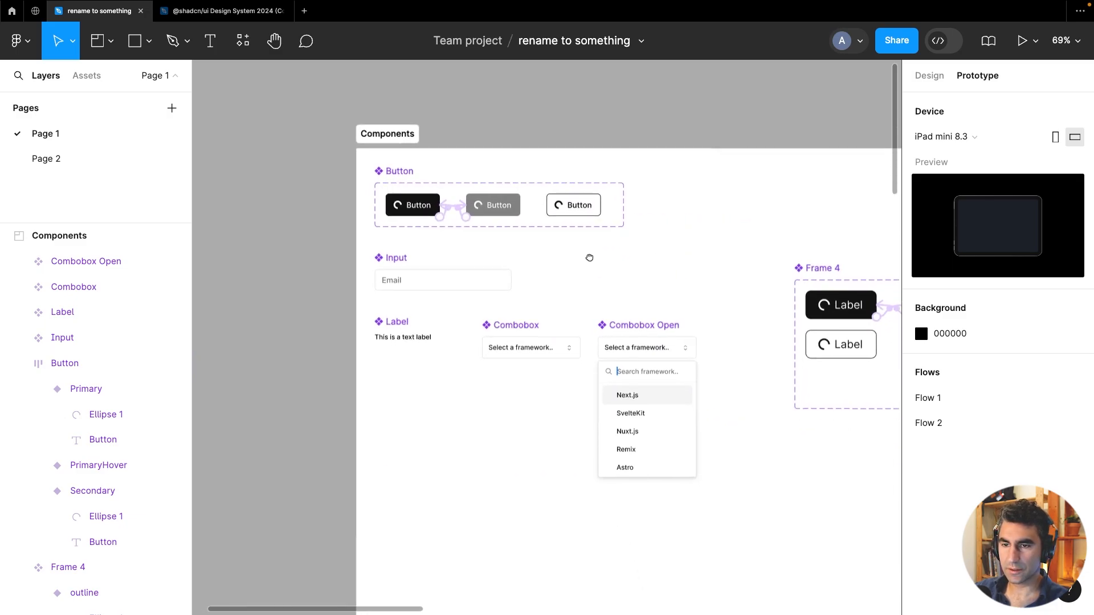
pyautogui.scroll(-1, 591, 259)
pyautogui.scroll(3, 382, 287)
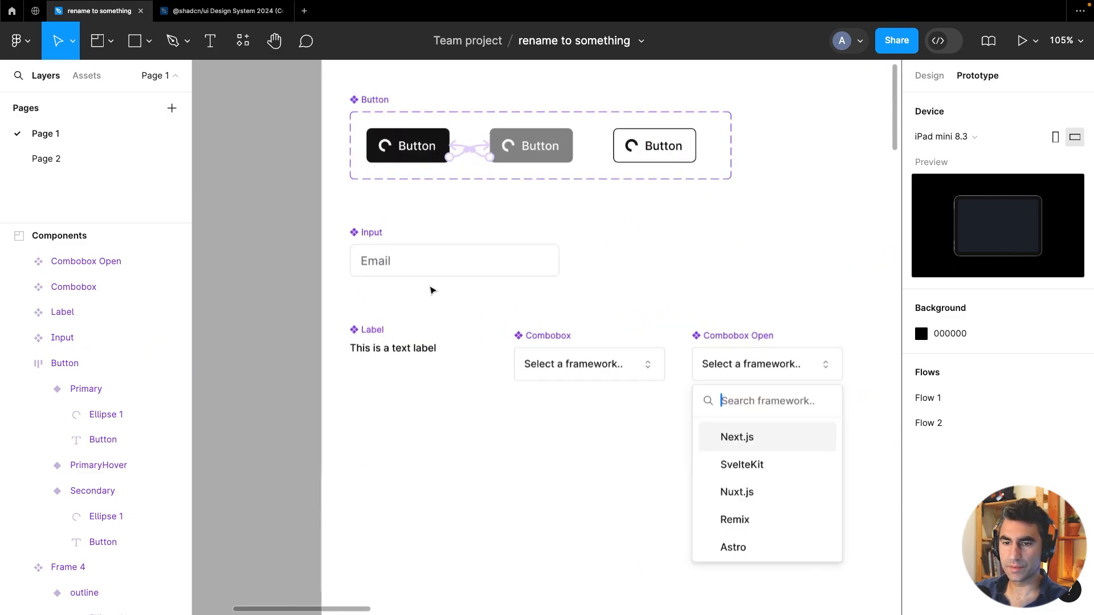
pyautogui.scroll(-1, 491, 295)
pyautogui.scroll(3, 461, 322)
pyautogui.click(461, 300)
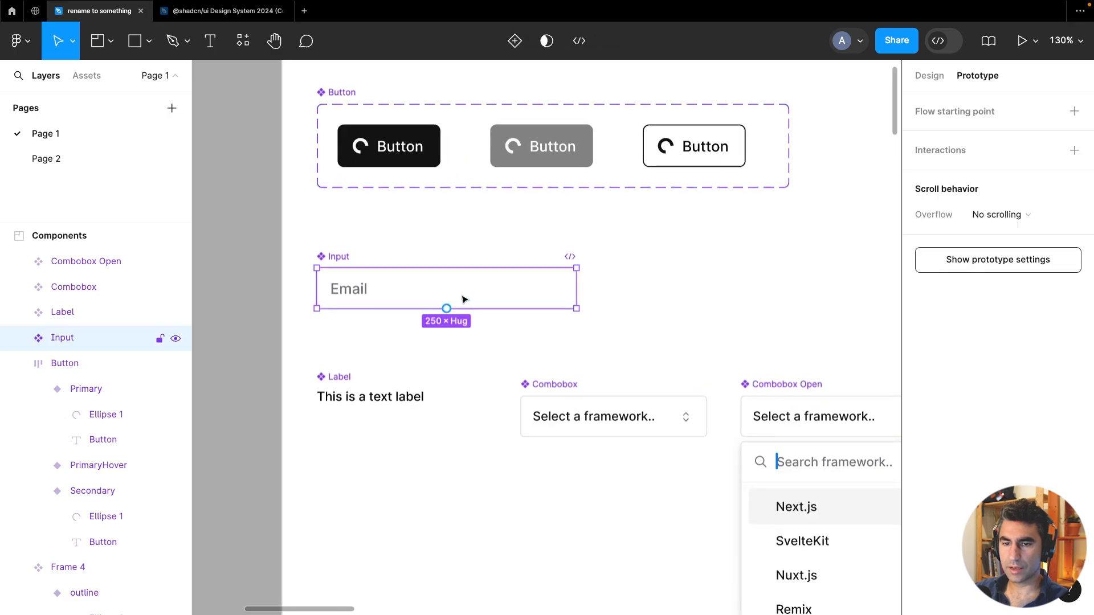
pyautogui.click(936, 77)
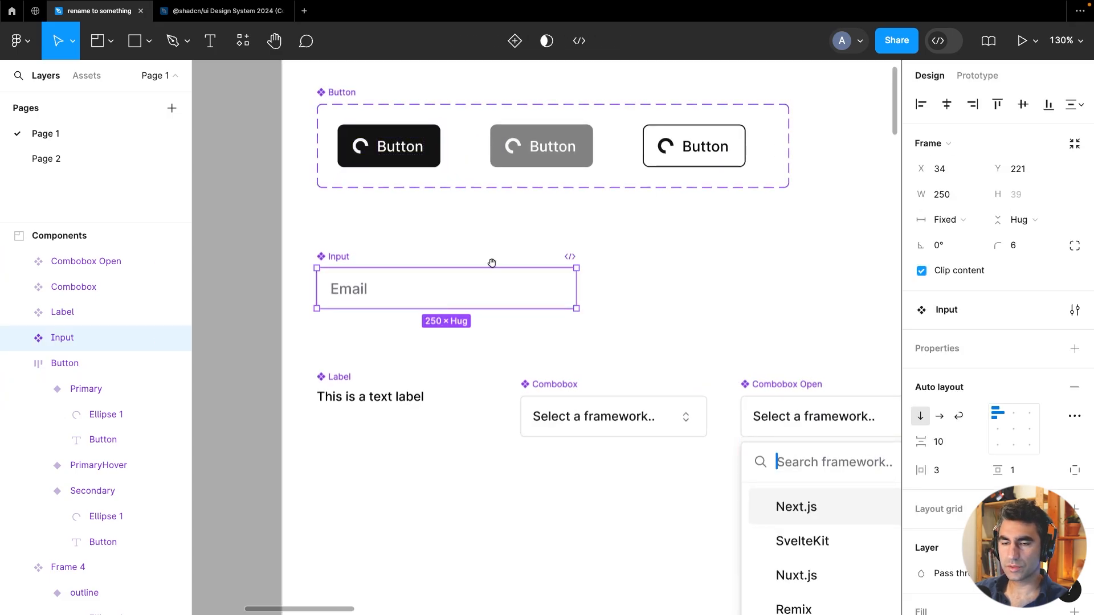
pyautogui.scroll(3, 491, 262)
pyautogui.click(386, 247)
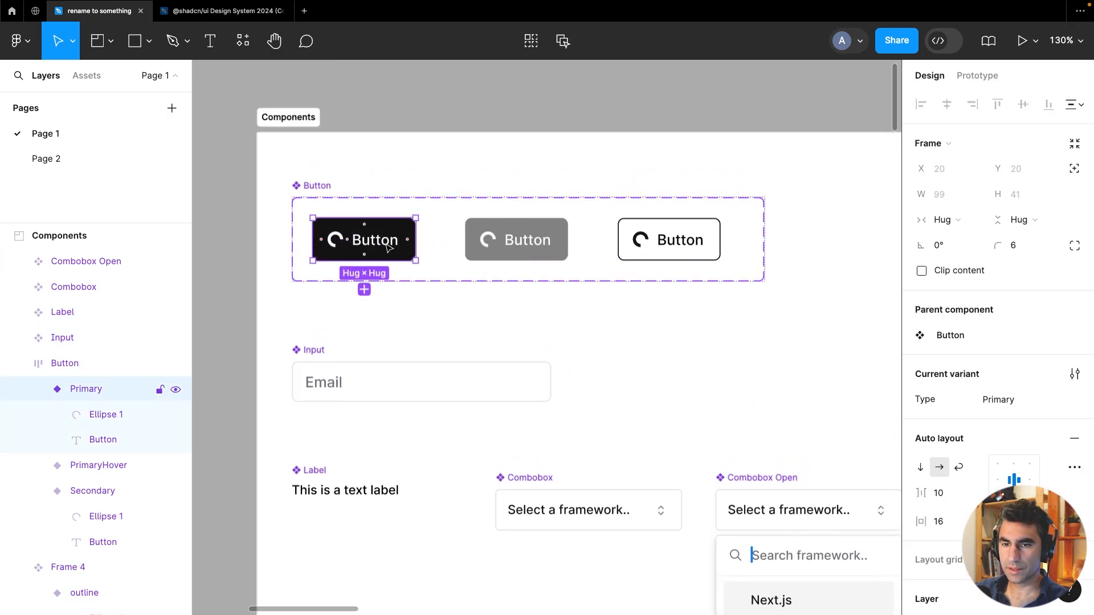
pyautogui.doubleClick(387, 247)
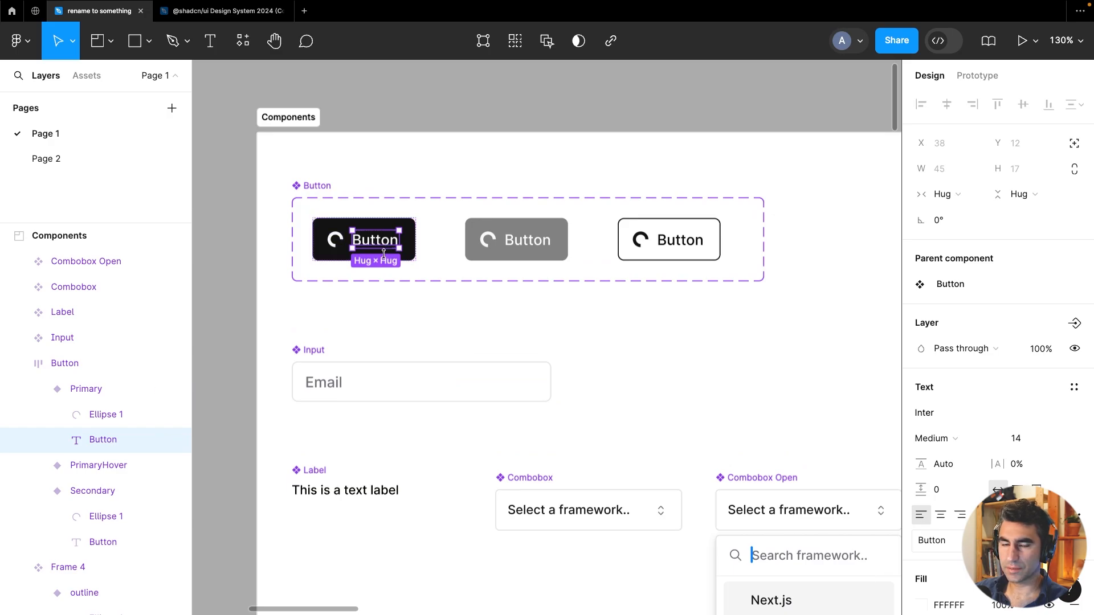
pyautogui.click(456, 84)
pyautogui.scroll(2, 465, 126)
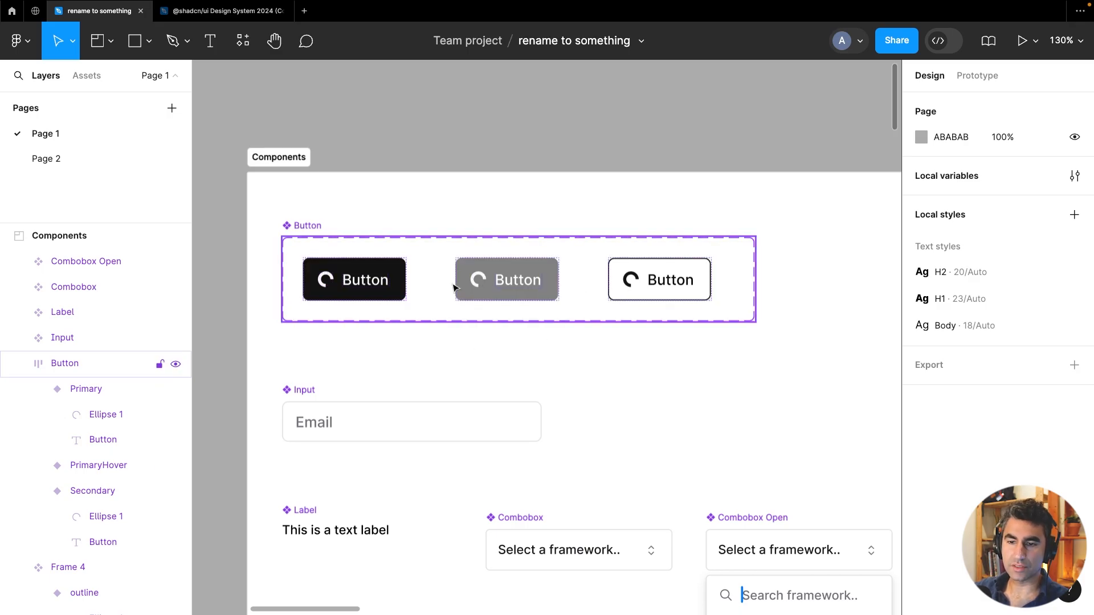
# Move the Input, Label and Combobox components down to make room below the Button component set
pyautogui.scroll(-3, 454, 287)
pyautogui.scroll(-5, 513, 268)
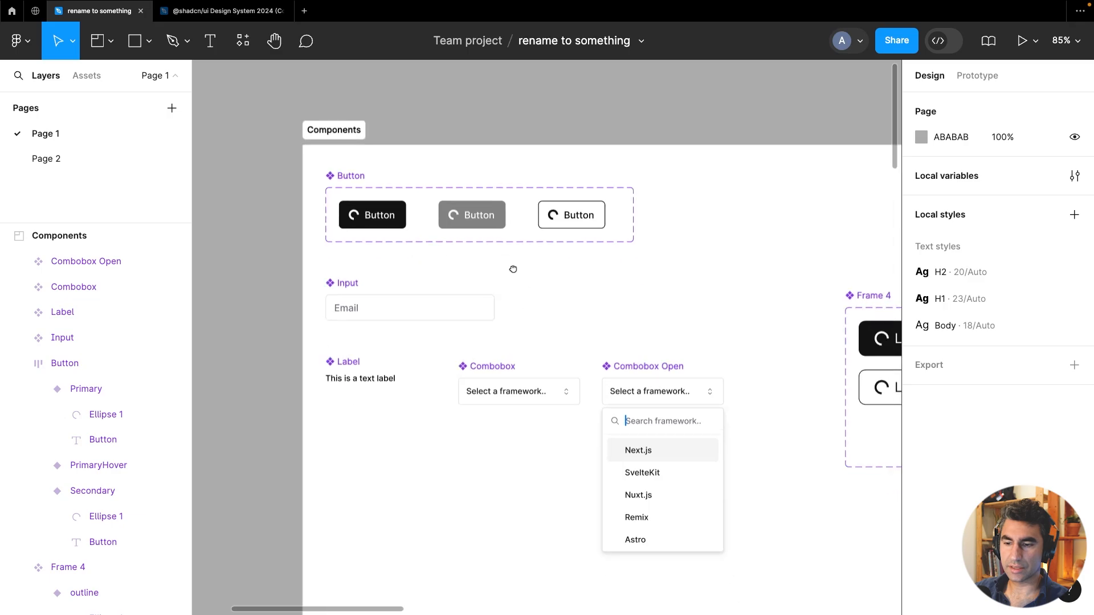
pyautogui.moveTo(321, 183); pyautogui.dragTo(759, 575)
pyautogui.moveTo(655, 390); pyautogui.dragTo(633, 481)
pyautogui.click(512, 232)
pyautogui.scroll(3, 484, 285)
pyautogui.scroll(4, 439, 359)
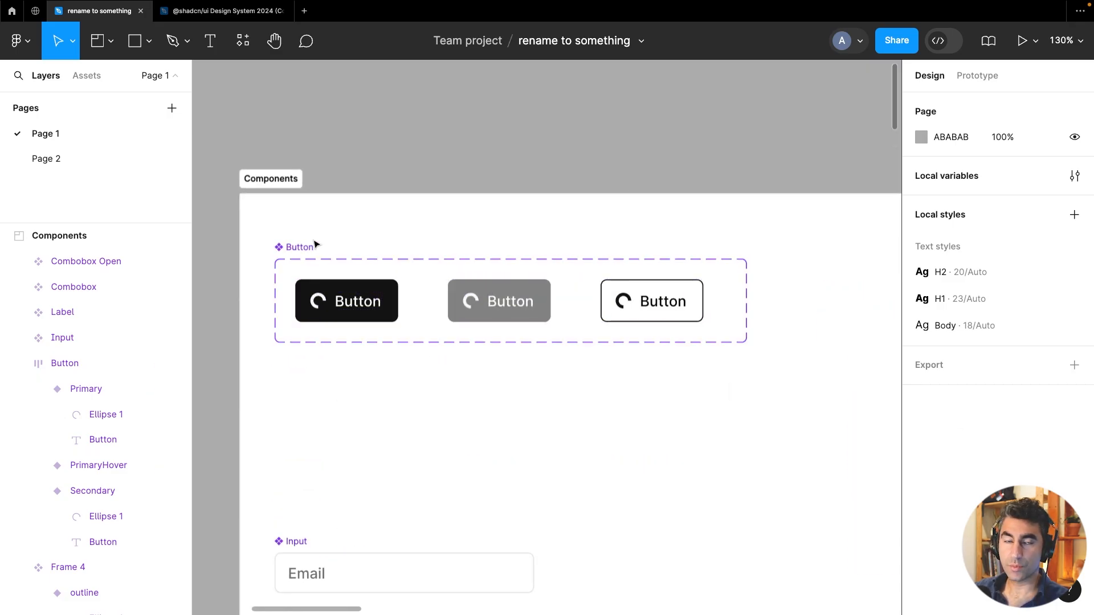
# Paste a Button instance into the Components section and place it below the Button component set
pyautogui.click(296, 249)
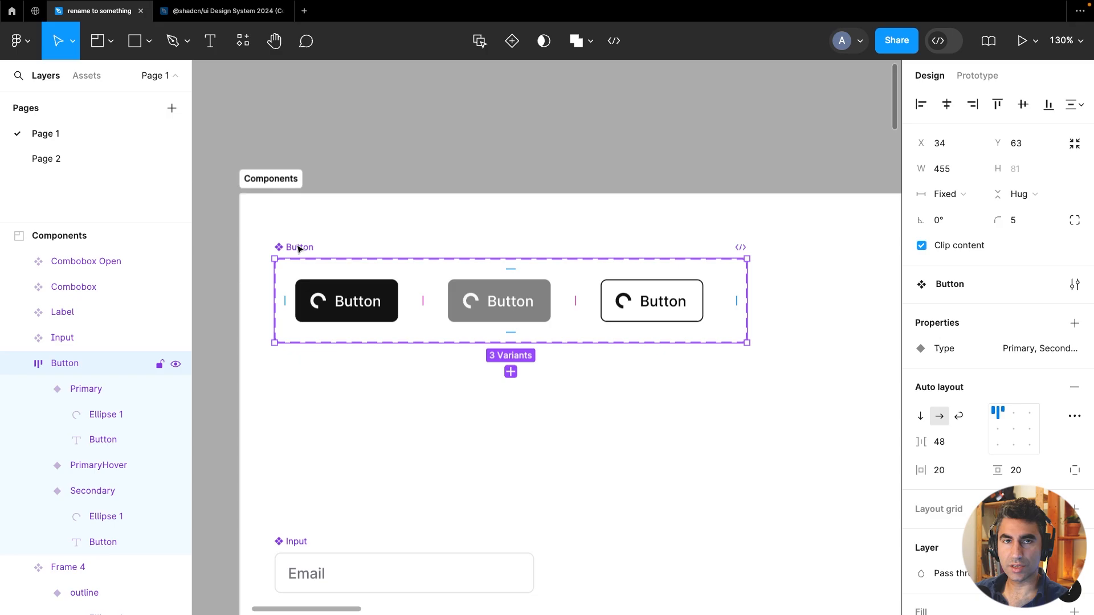
pyautogui.click(366, 297)
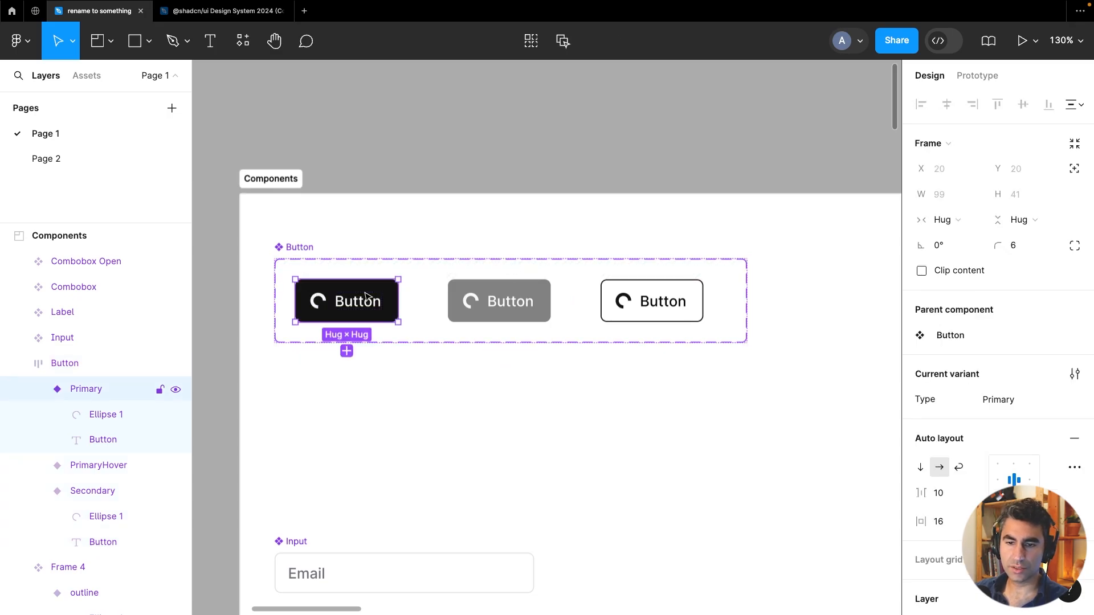
pyautogui.click(463, 294)
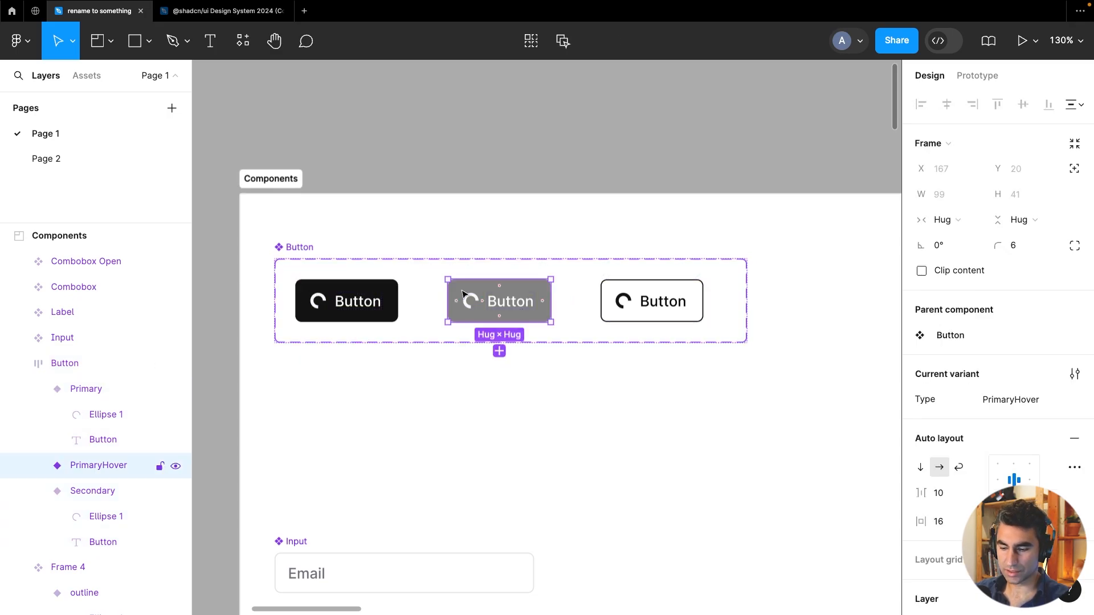
pyautogui.click(359, 376)
pyautogui.rightClick(359, 376)
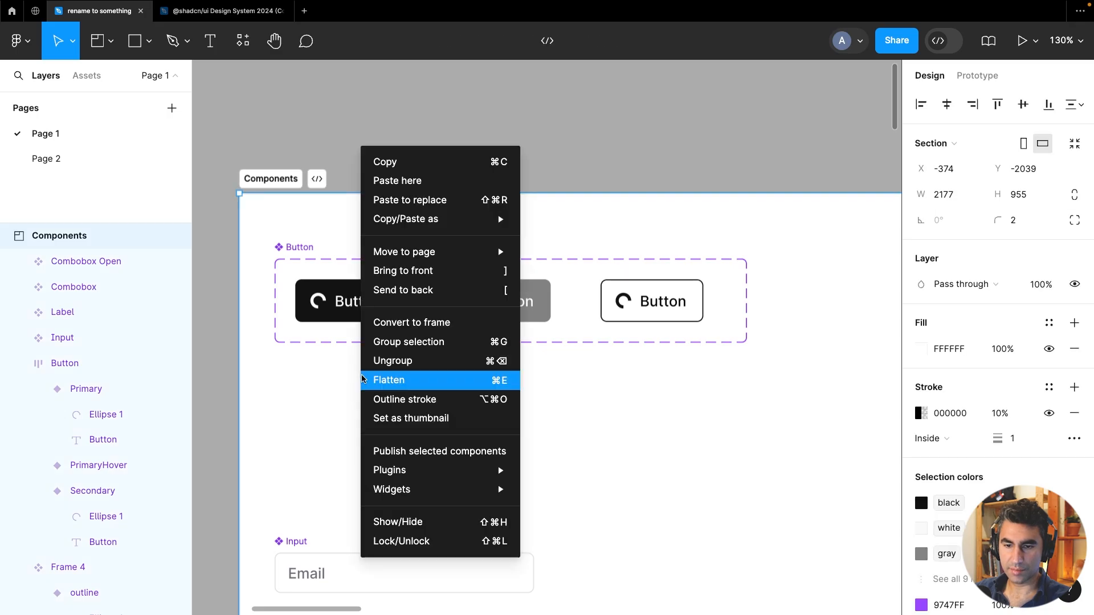
pyautogui.click(273, 388)
pyautogui.press('super+v')
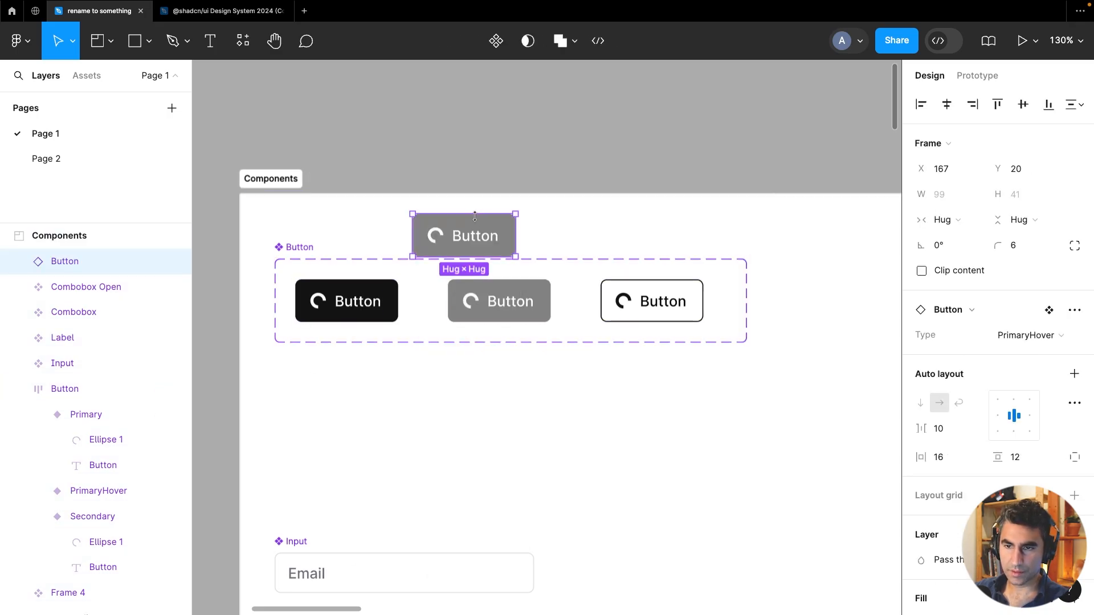
pyautogui.moveTo(476, 228); pyautogui.dragTo(338, 387)
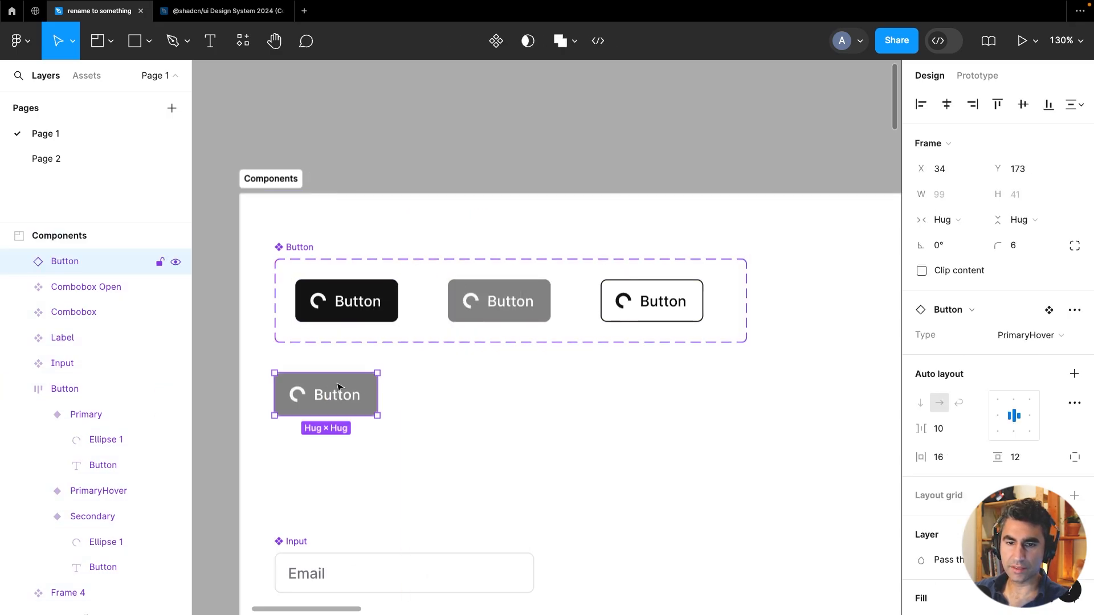
# Switch the instance's Type to Primary
pyautogui.click(1027, 336)
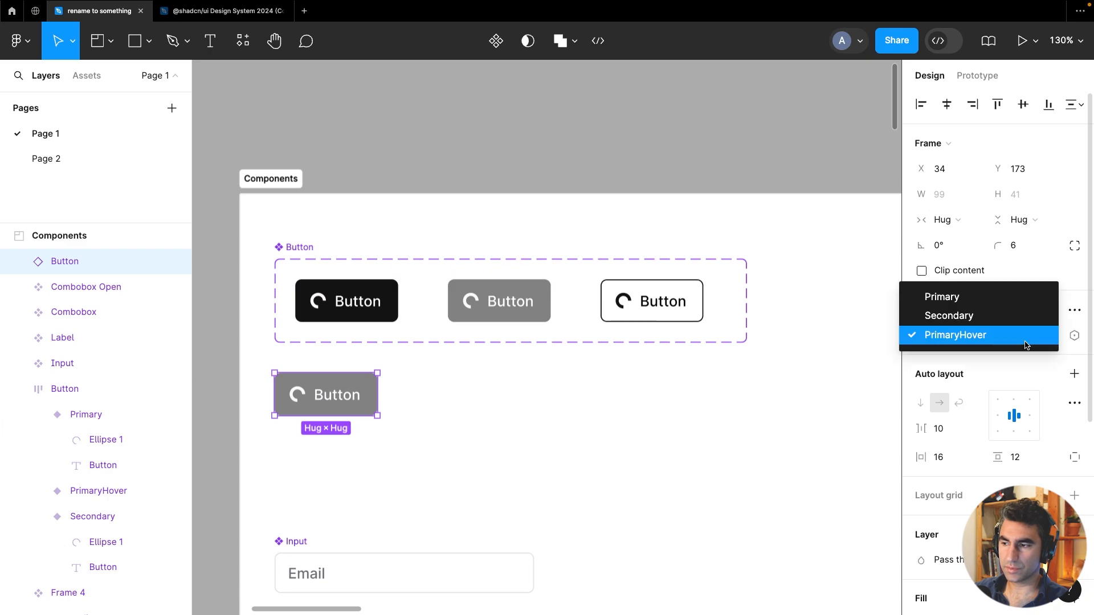
pyautogui.click(1003, 297)
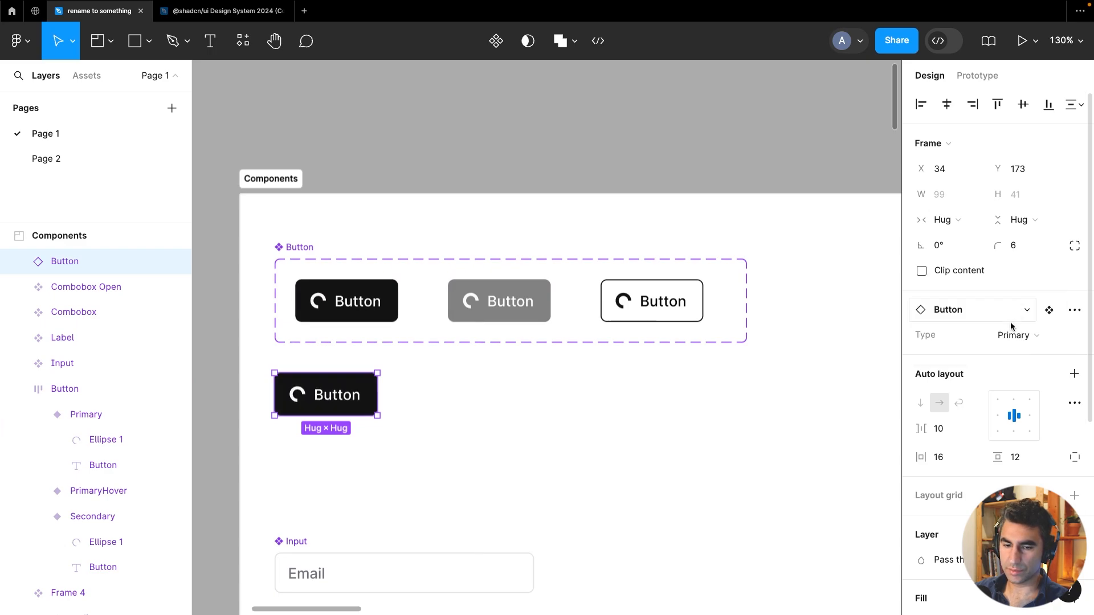
pyautogui.click(418, 146)
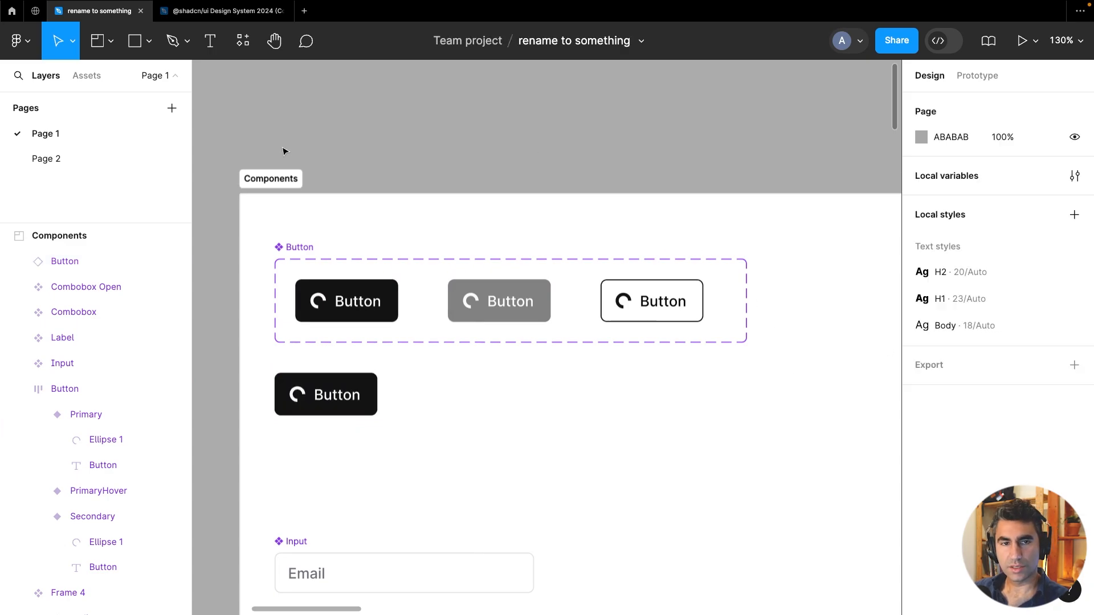
# Drag a Button instance from the local component assets onto the section and delete it
pyautogui.click(85, 82)
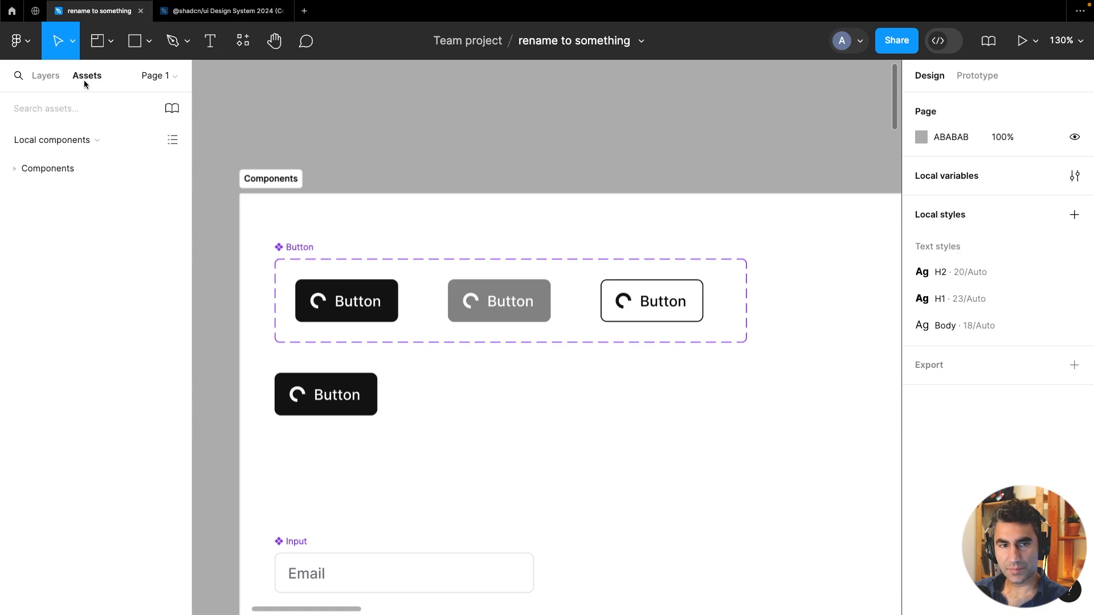
pyautogui.click(97, 142)
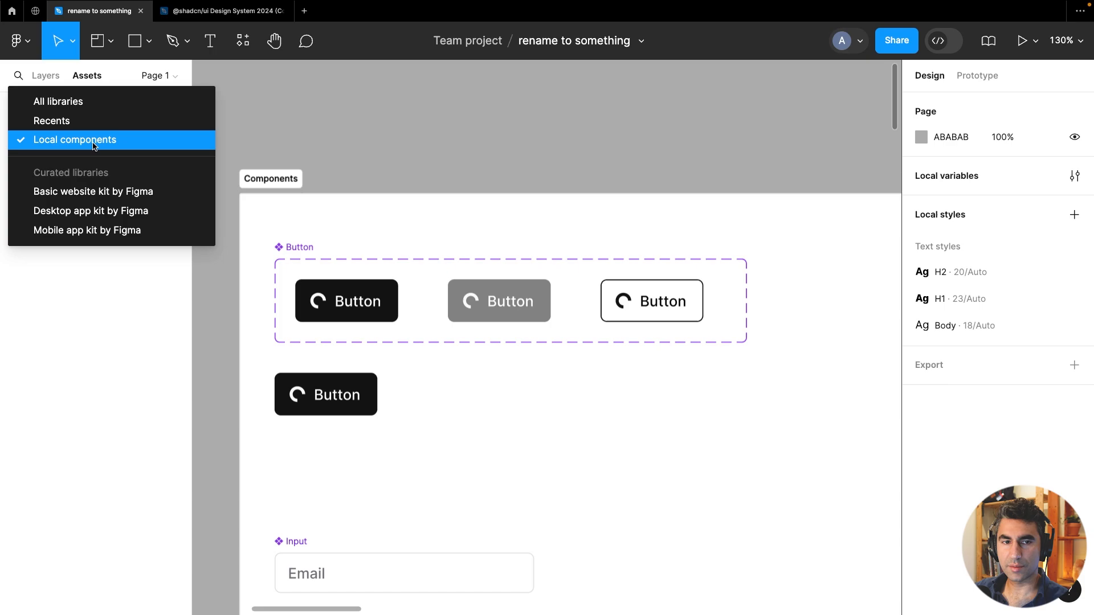
pyautogui.click(91, 142)
pyautogui.click(46, 168)
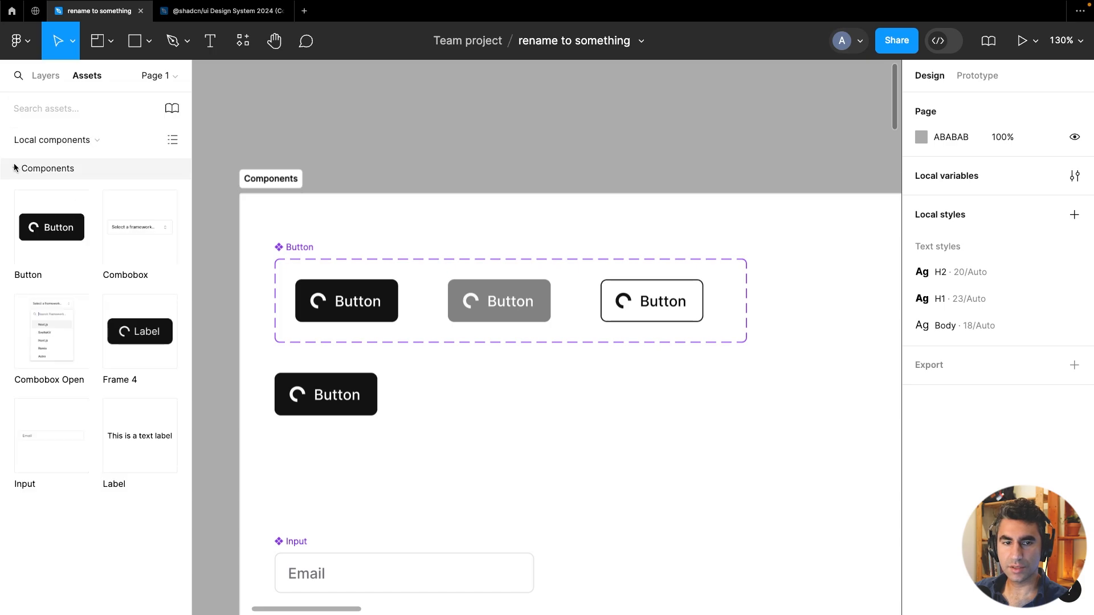
pyautogui.moveTo(47, 236); pyautogui.dragTo(556, 424)
pyautogui.press('Delete')
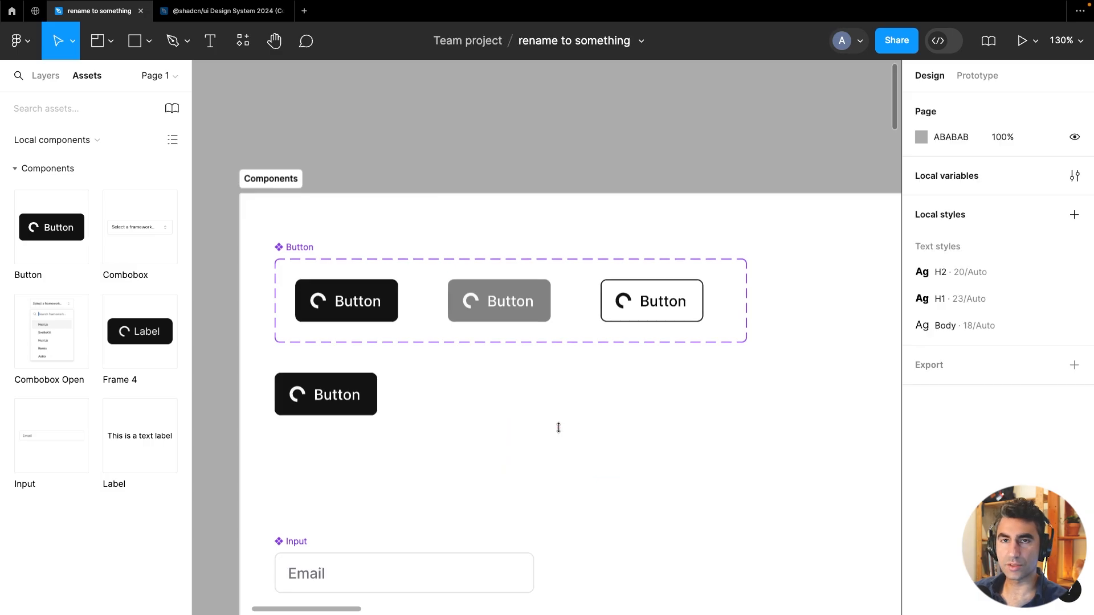
# Create a Text component property from the Primary variant's button label
pyautogui.scroll(-5, 561, 433)
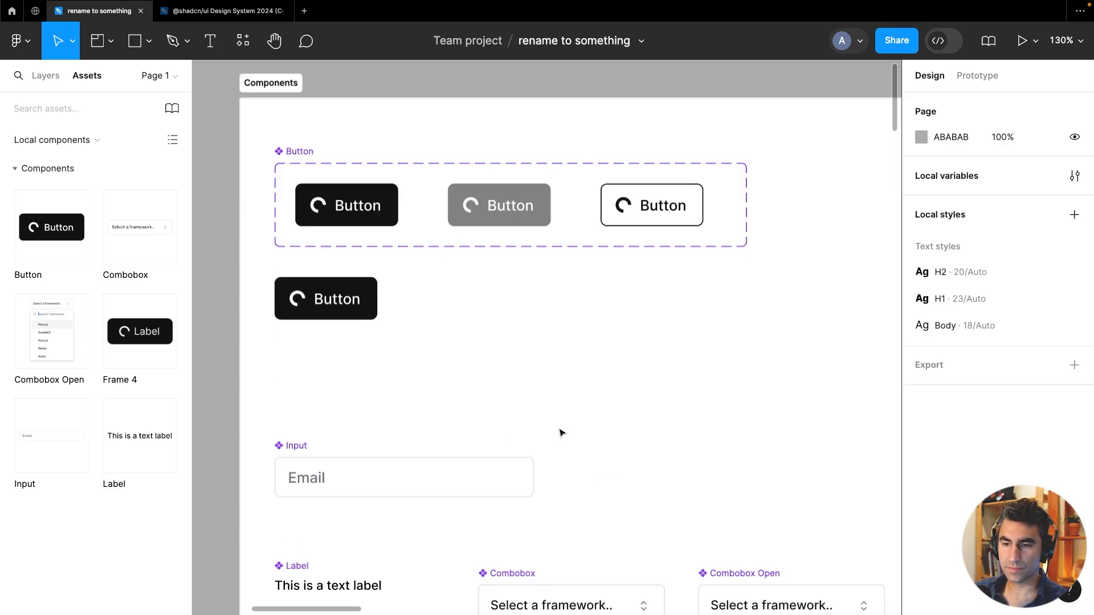
pyautogui.scroll(3, 562, 433)
pyautogui.click(339, 306)
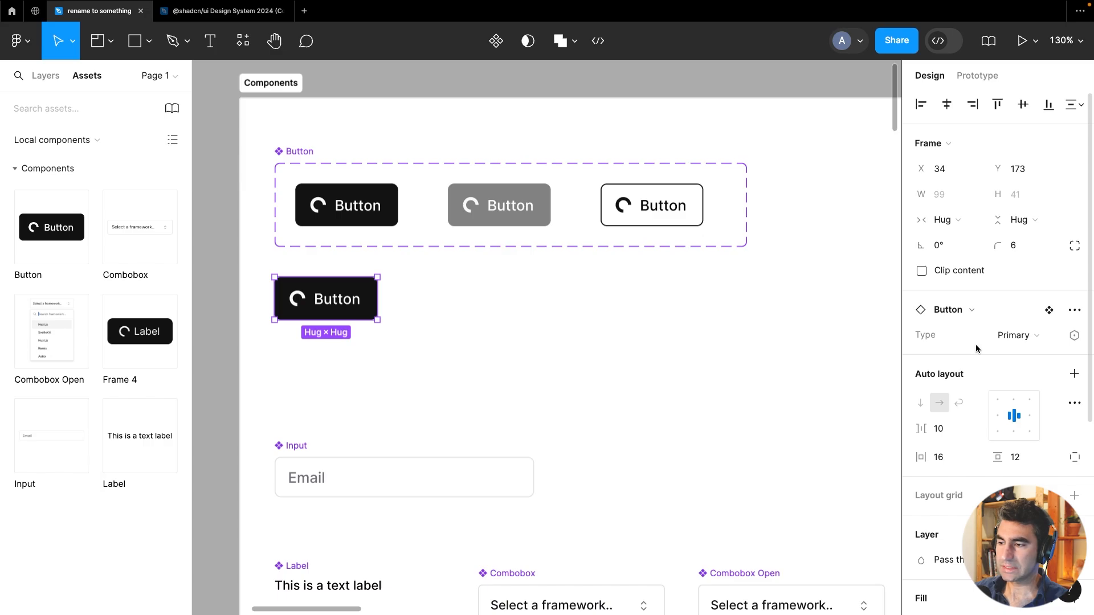
pyautogui.doubleClick(371, 212)
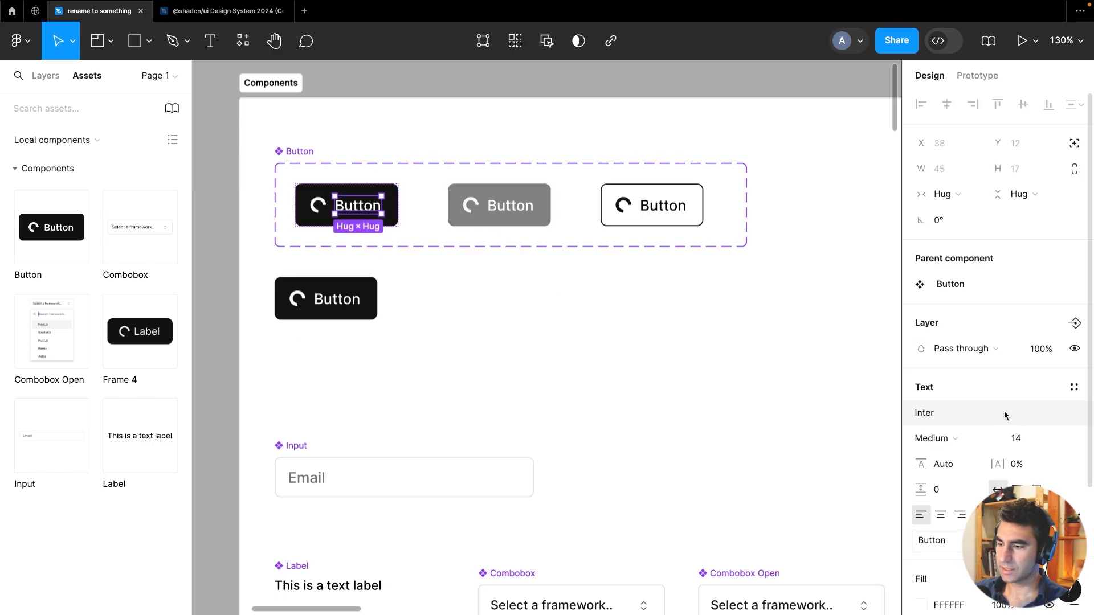
pyautogui.click(1074, 541)
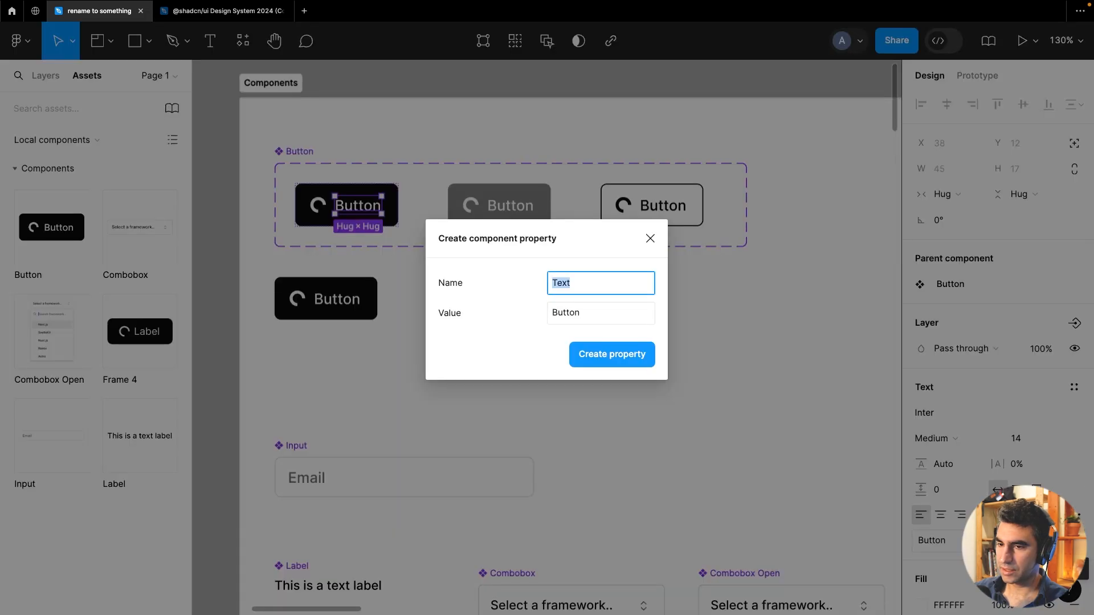
pyautogui.click(606, 356)
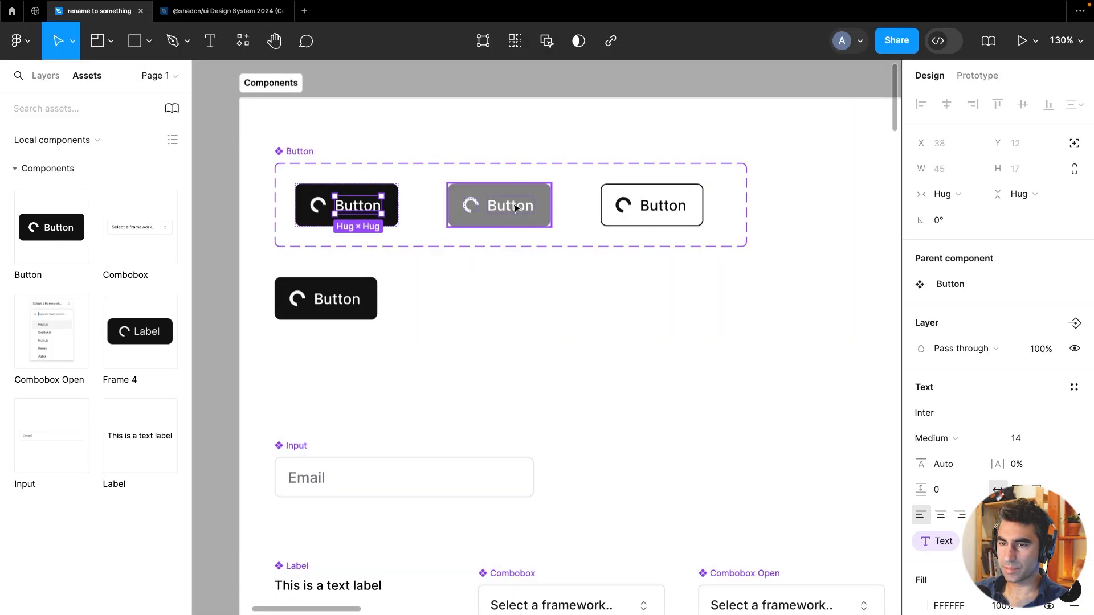
# Bind the PrimaryHover and Secondary variants' labels to the Text property
pyautogui.doubleClick(515, 206)
pyautogui.click(1074, 541)
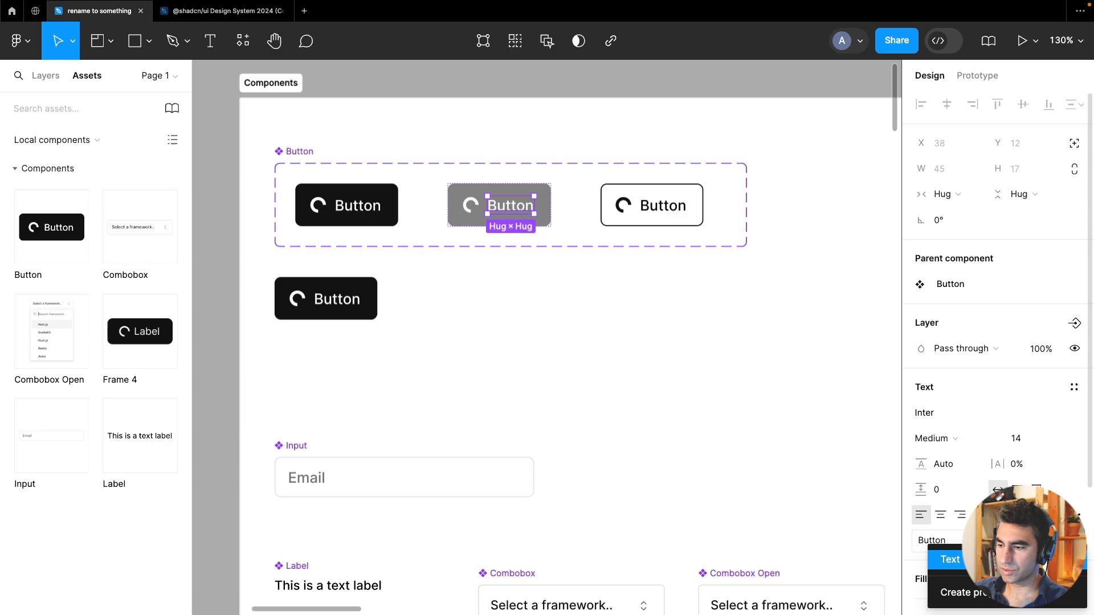
pyautogui.click(969, 560)
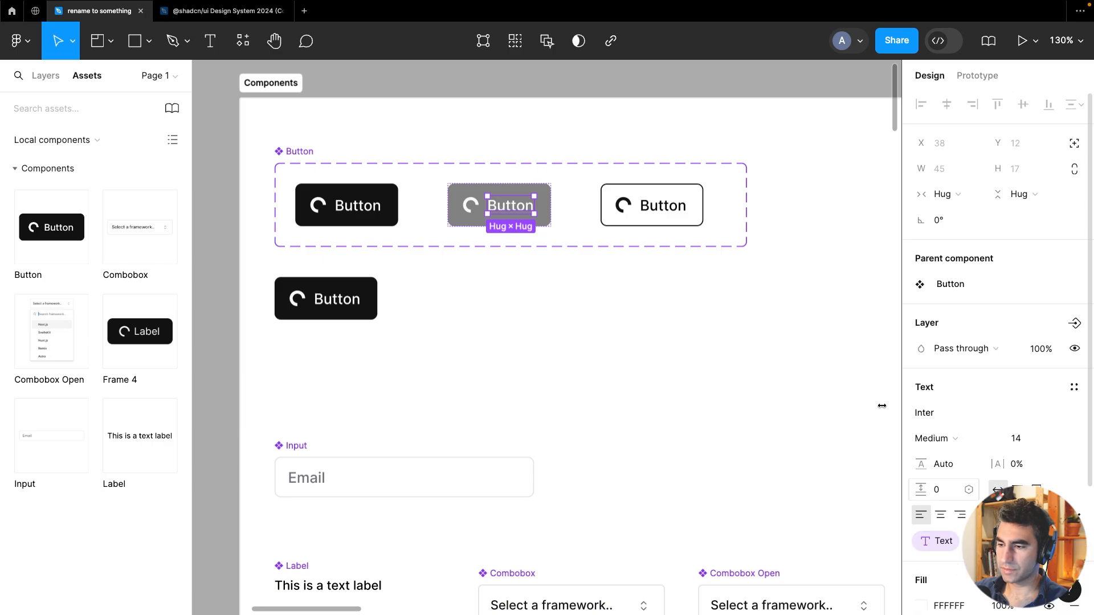
pyautogui.doubleClick(663, 205)
pyautogui.click(1075, 541)
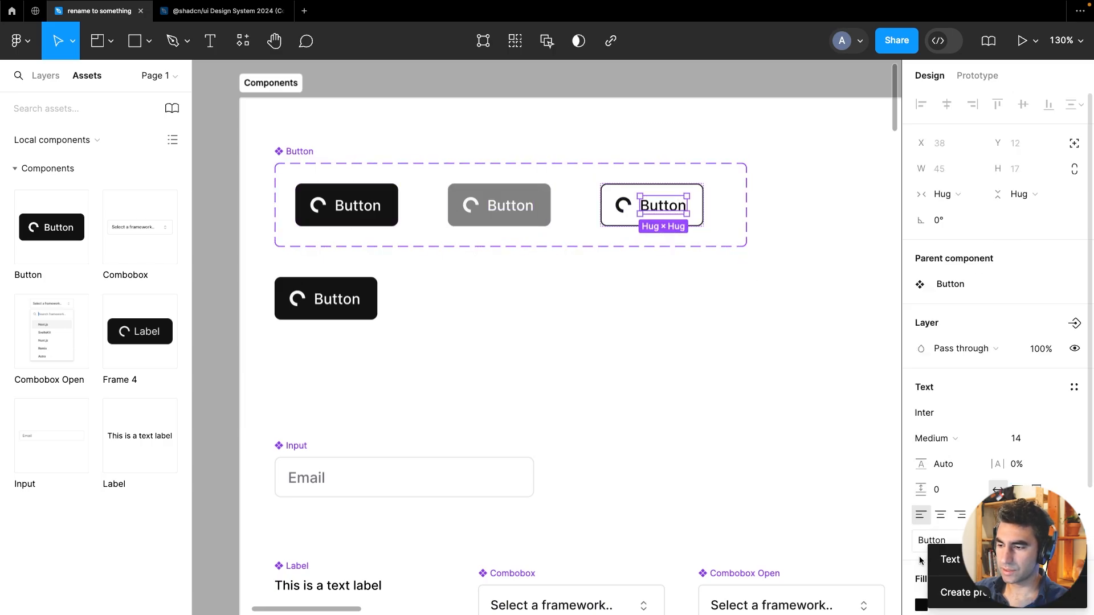
pyautogui.click(943, 561)
# Set the Button instance's Text property to Testing
pyautogui.click(627, 331)
pyautogui.click(627, 331)
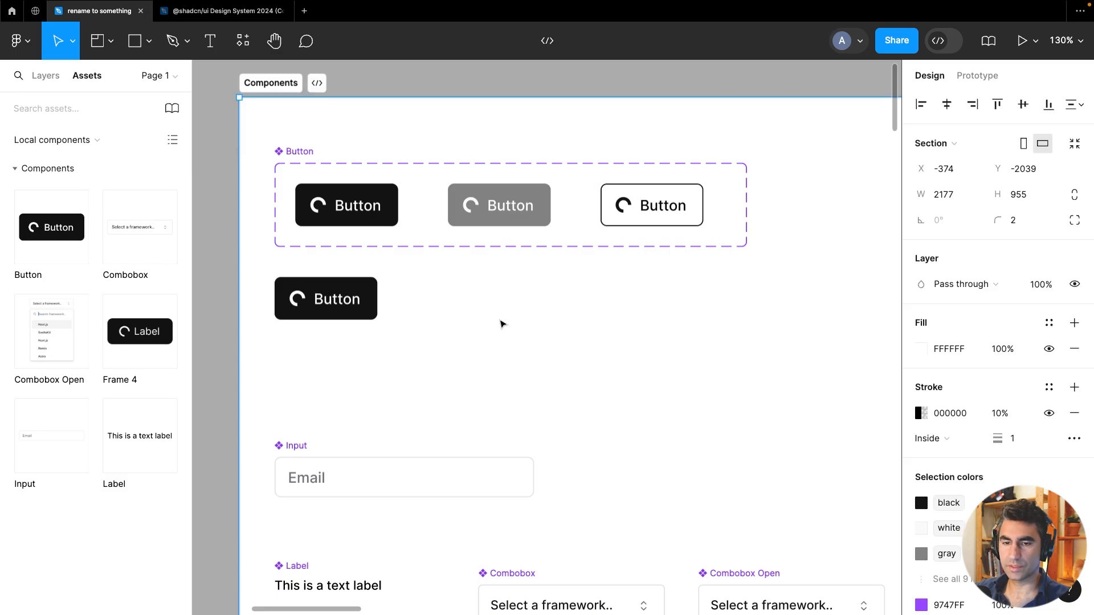
pyautogui.click(347, 300)
pyautogui.click(1008, 361)
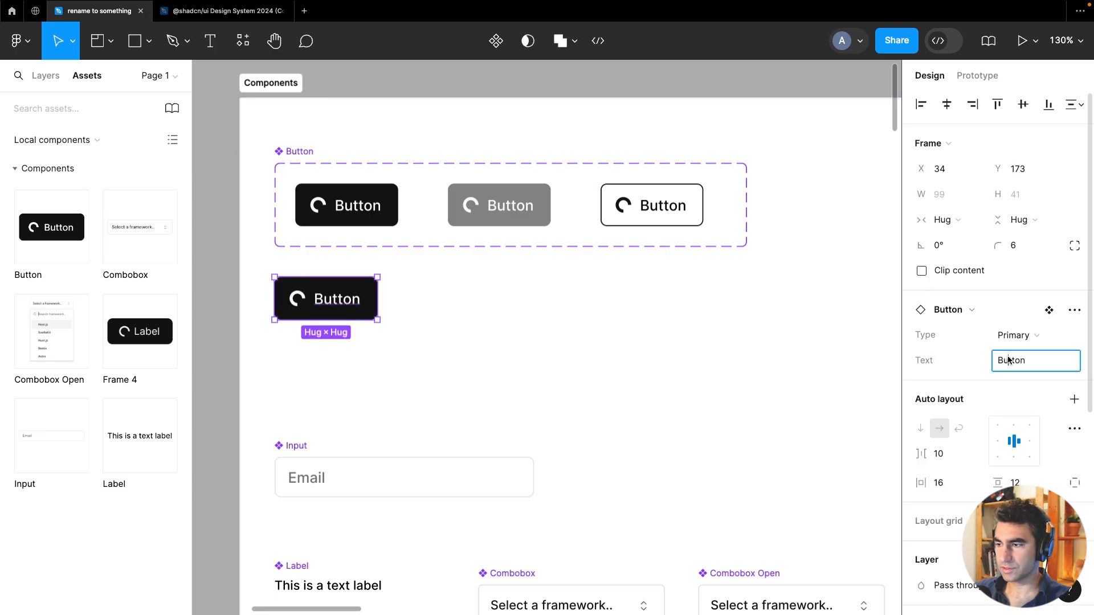
pyautogui.write('Testing')
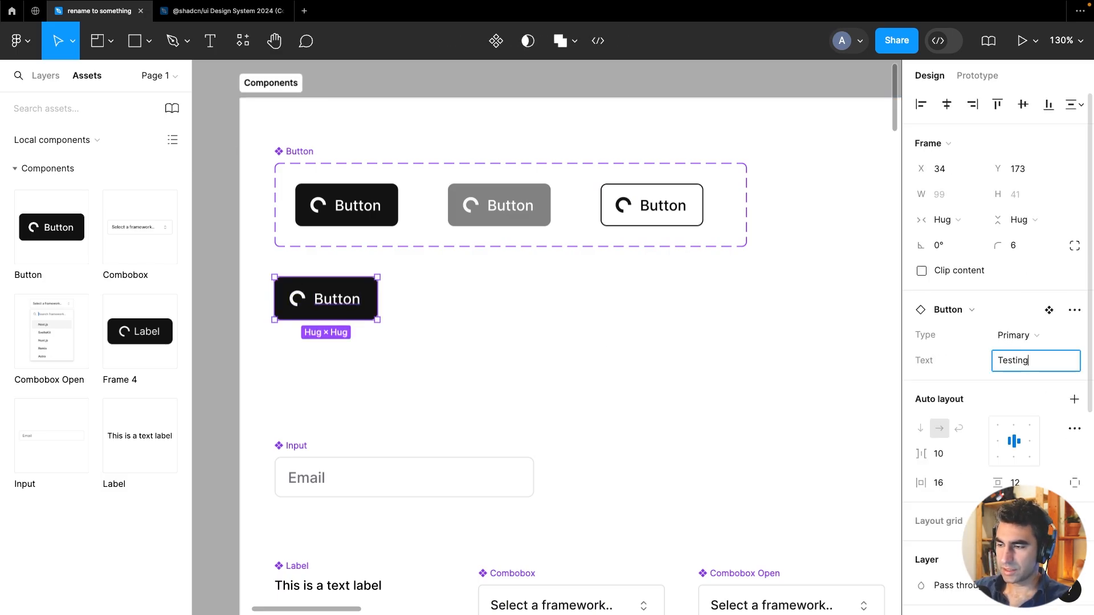
pyautogui.press('Return')
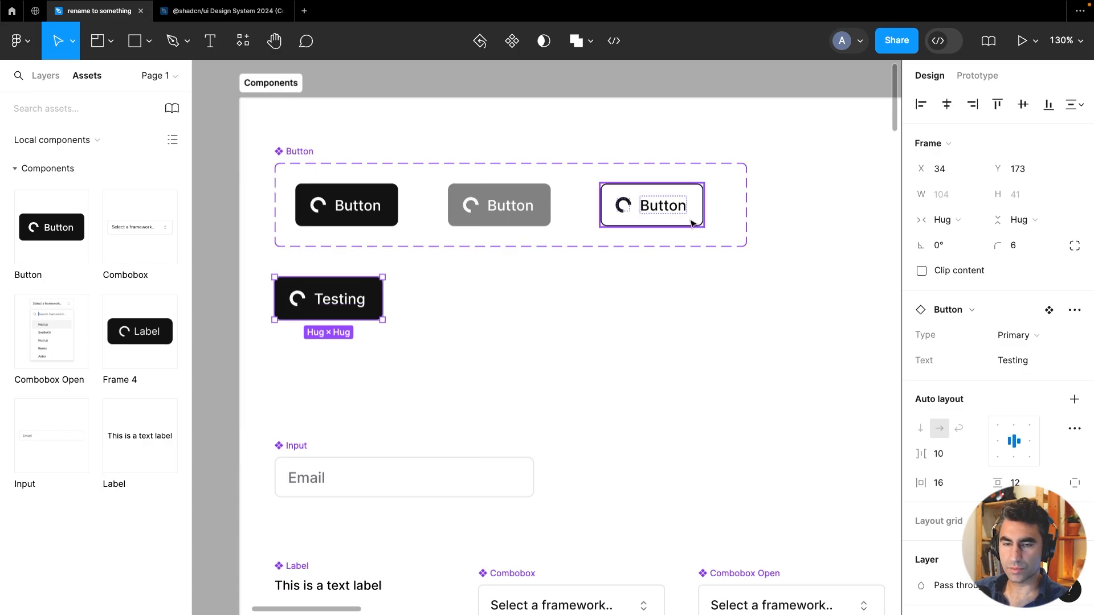
# Create a boolean isLoading property controlling the visibility of the Primary variant's spinner ellipse
pyautogui.click(320, 210)
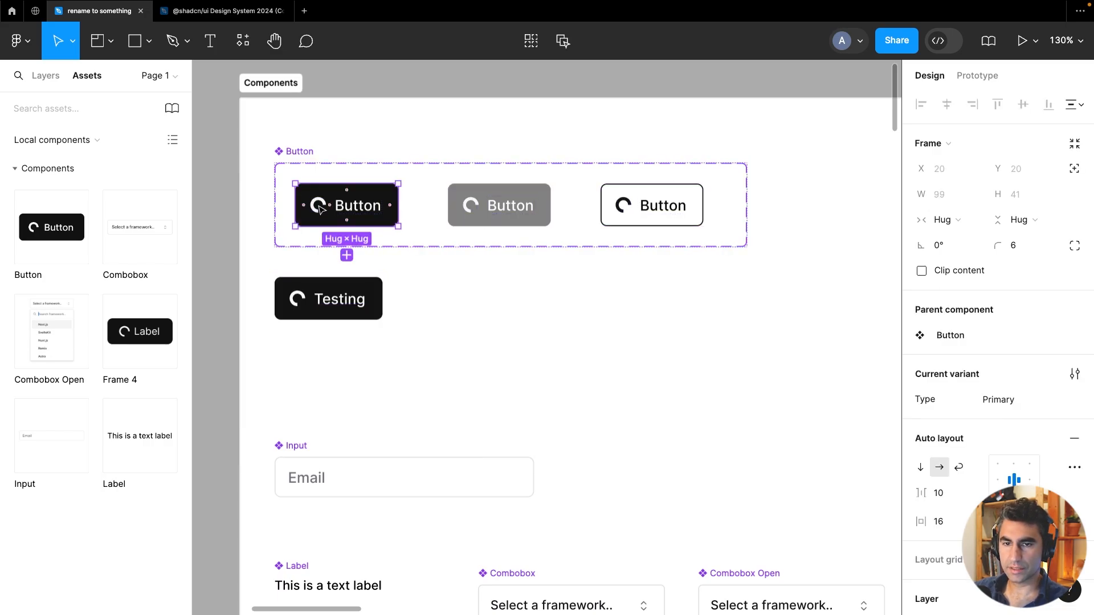
pyautogui.click(319, 206)
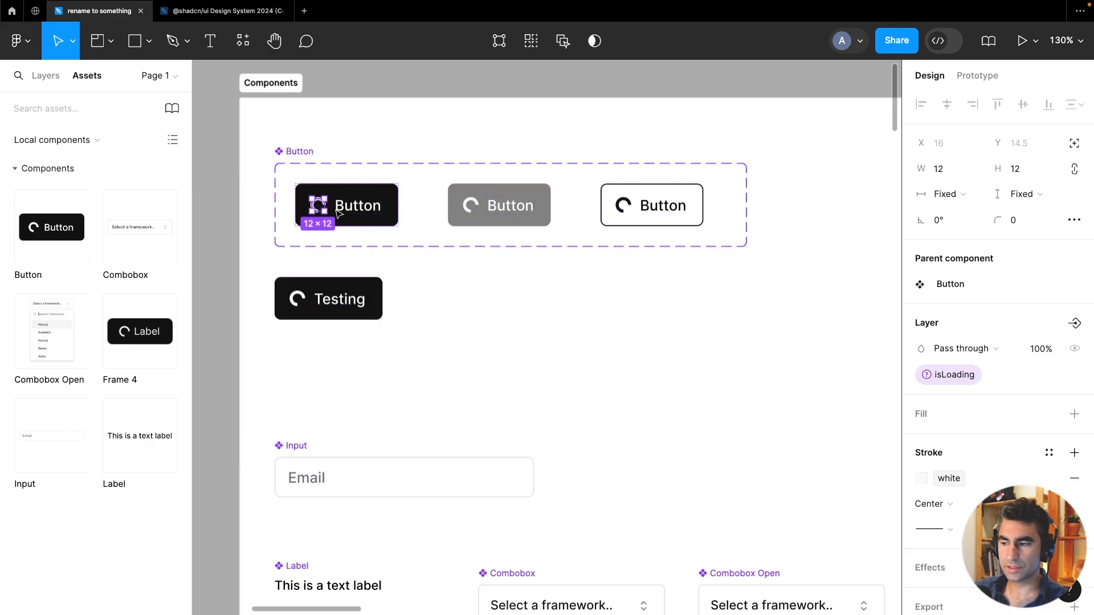
pyautogui.click(1073, 324)
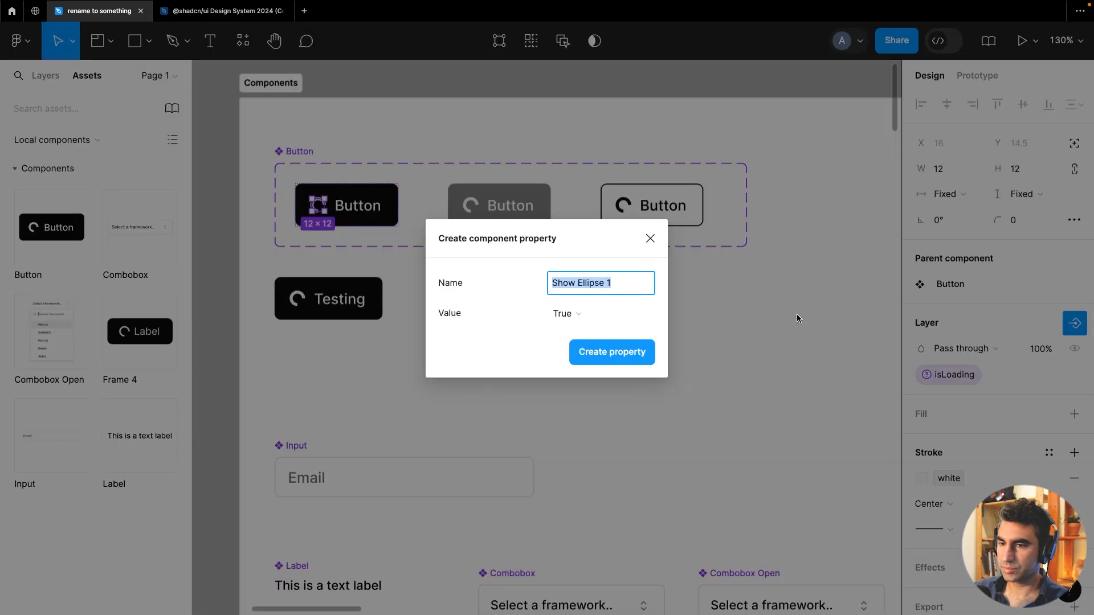
pyautogui.write('show')
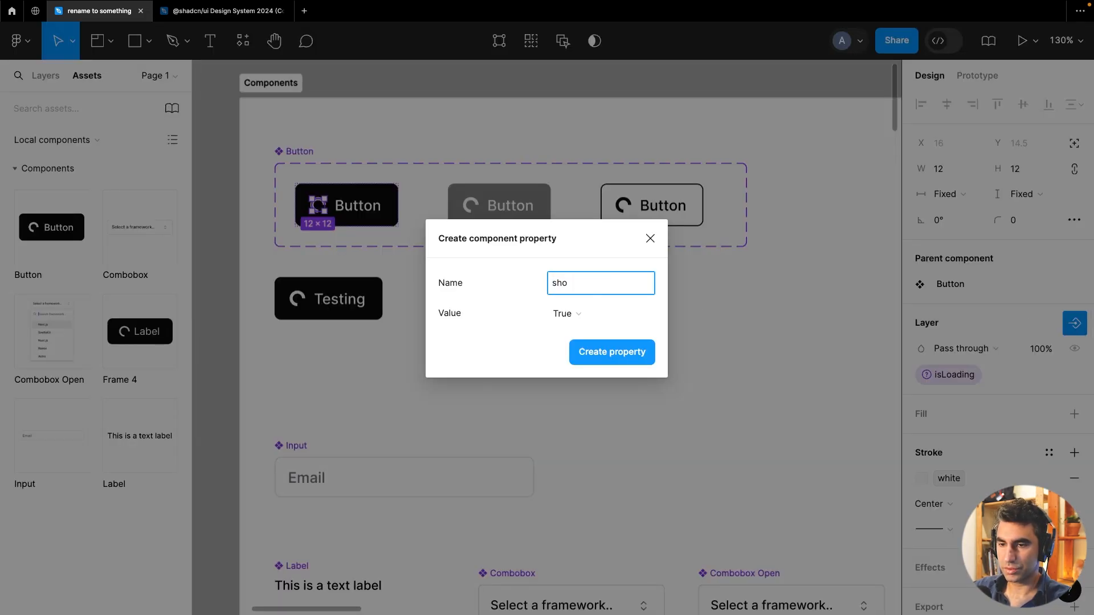
pyautogui.press('BackSpace')
pyautogui.press('BackSpace')
pyautogui.press('BackSpace')
pyautogui.write('isLoading')
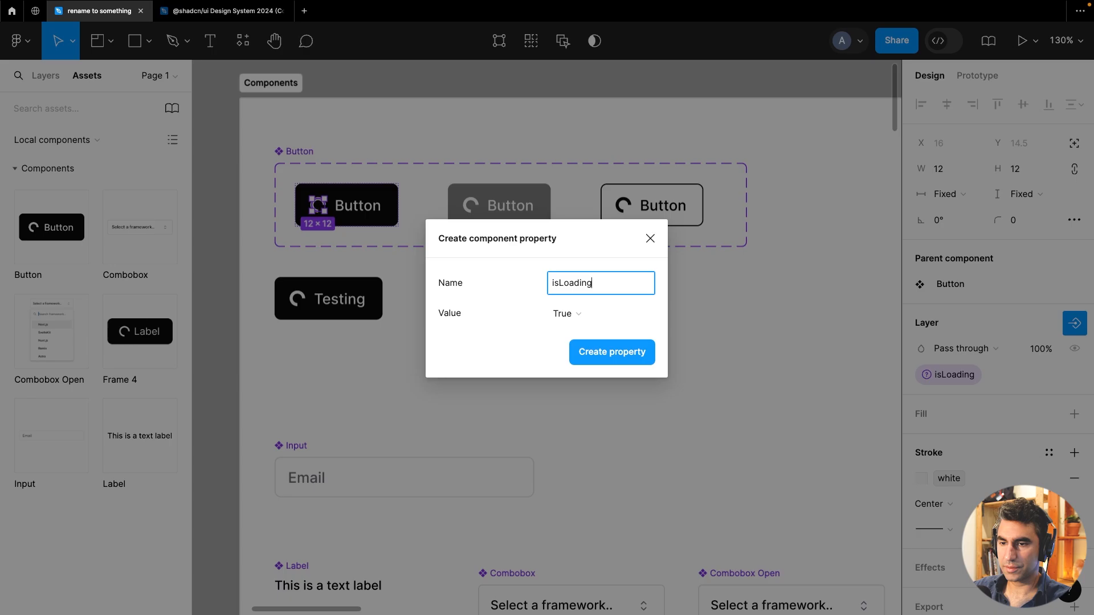
pyautogui.click(624, 344)
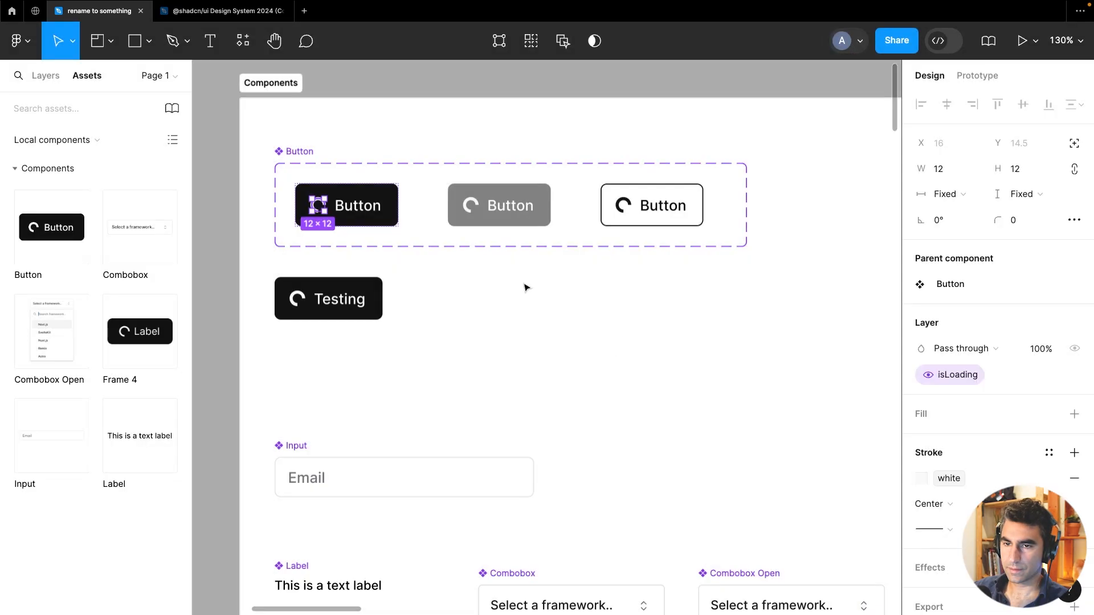
# Inspect the other variants' spinner layers and test the isLoading toggle on the Button instance
pyautogui.click(470, 205)
pyautogui.click(471, 205)
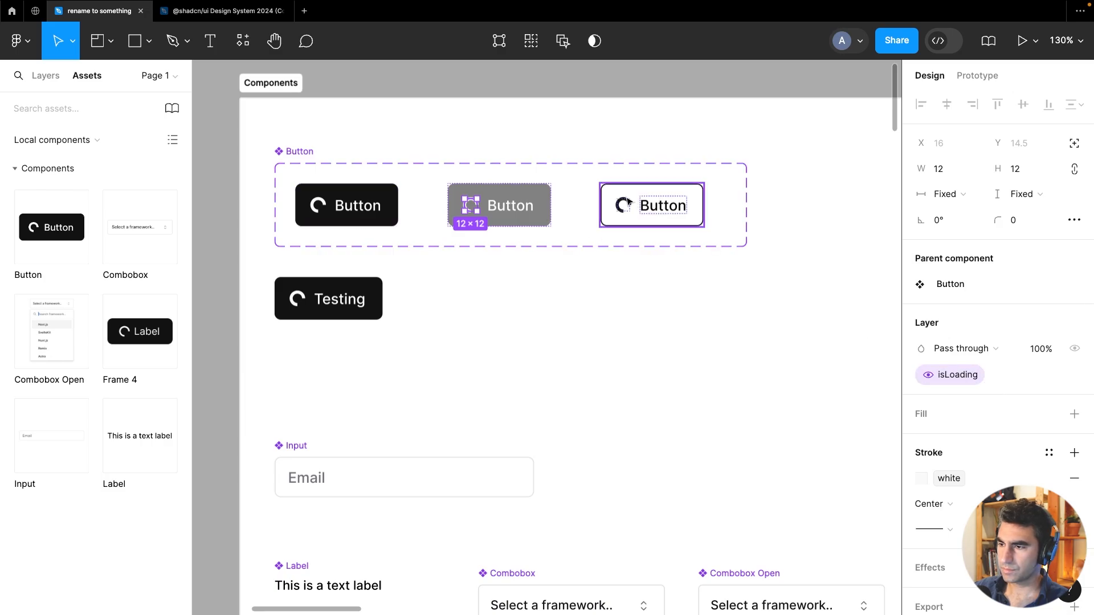
pyautogui.click(627, 199)
pyautogui.click(391, 278)
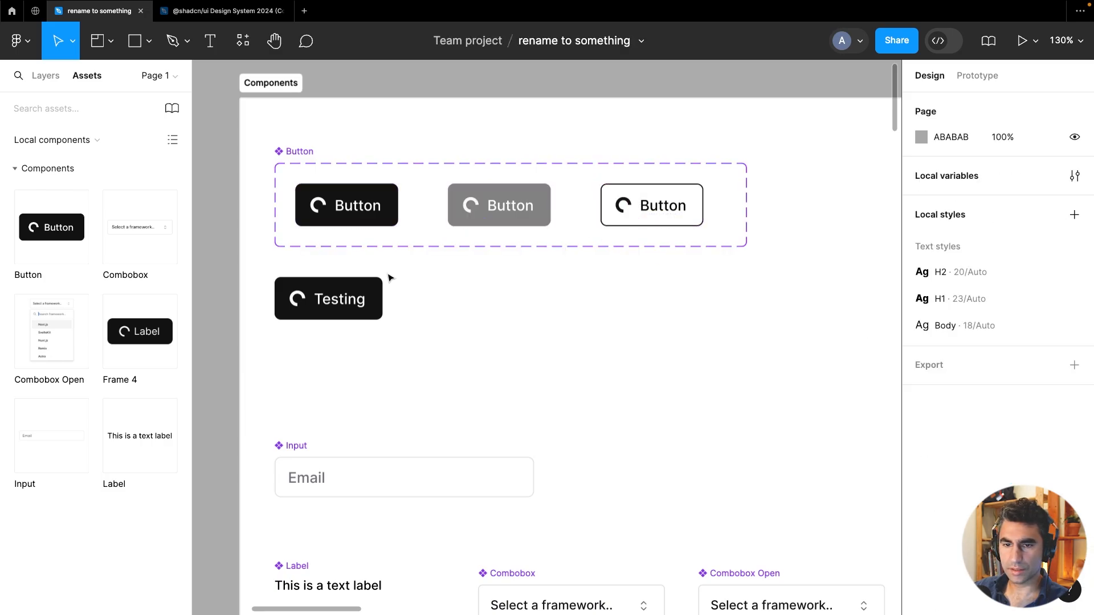
pyautogui.click(371, 285)
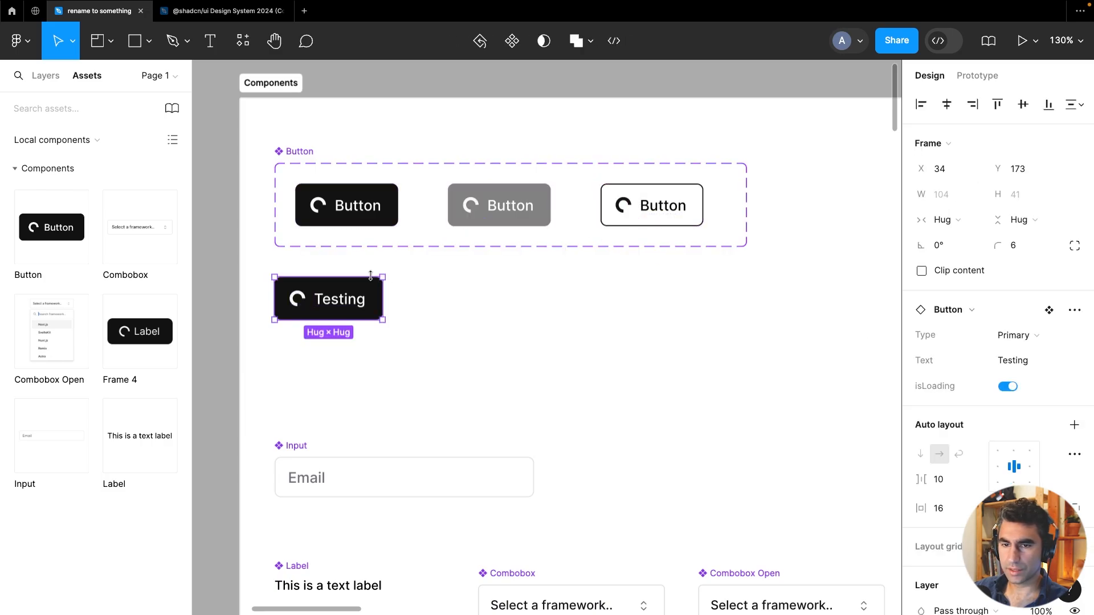
pyautogui.click(1000, 387)
pyautogui.click(1003, 388)
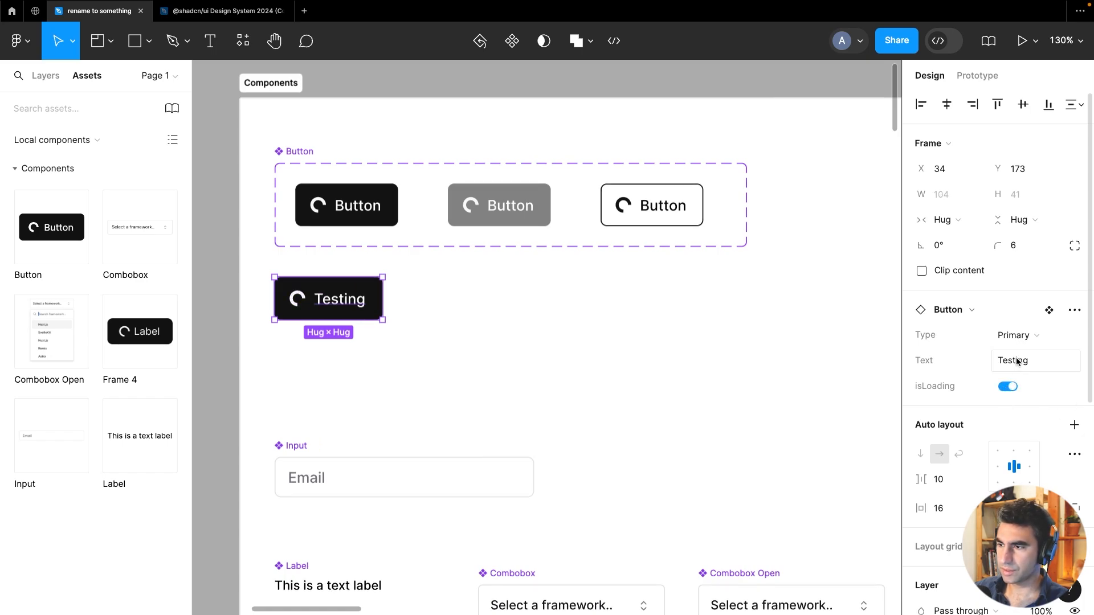
# Set the Button instance's type to PrimaryHover and toggle its isLoading property off and back on
pyautogui.click(1013, 344)
pyautogui.click(1013, 373)
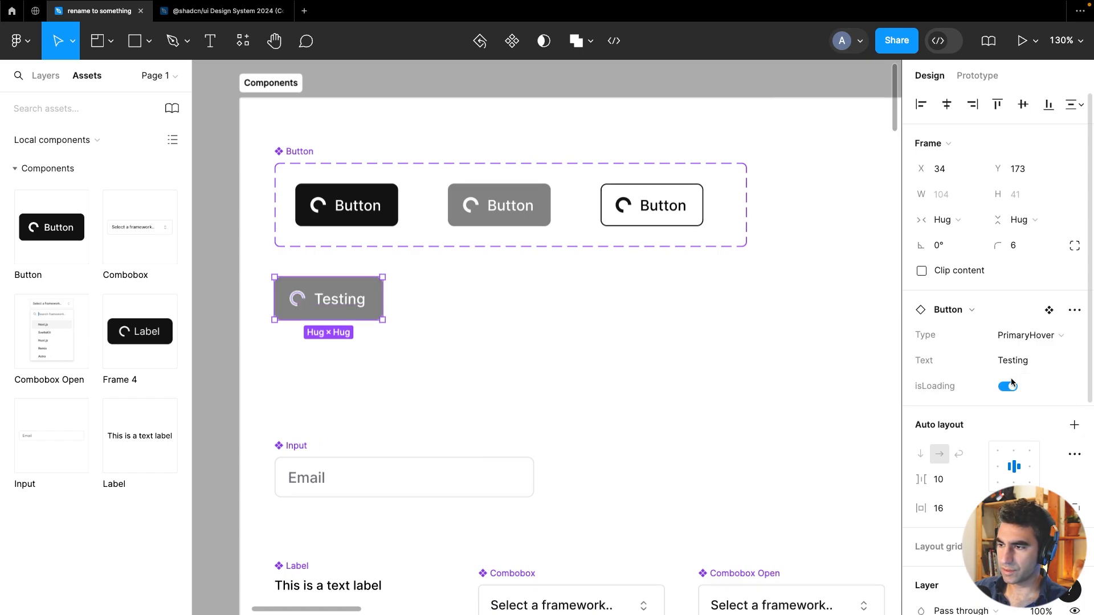
pyautogui.click(1010, 387)
pyautogui.click(1011, 387)
pyautogui.click(332, 366)
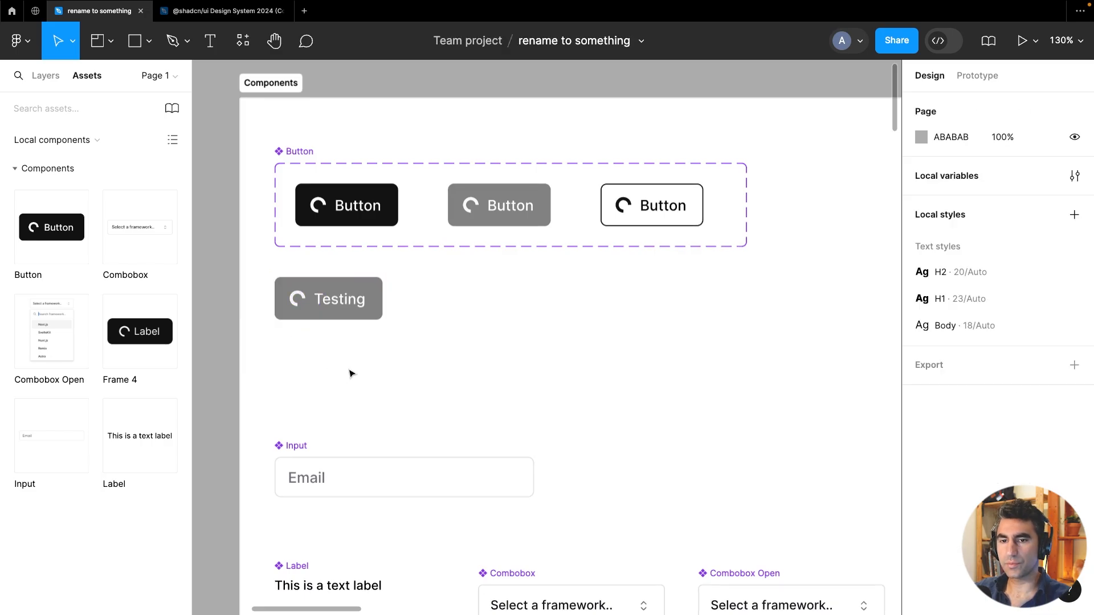
# Inspect the Input component's layer structure, including its frame and Email text layer
pyautogui.scroll(-3, 359, 363)
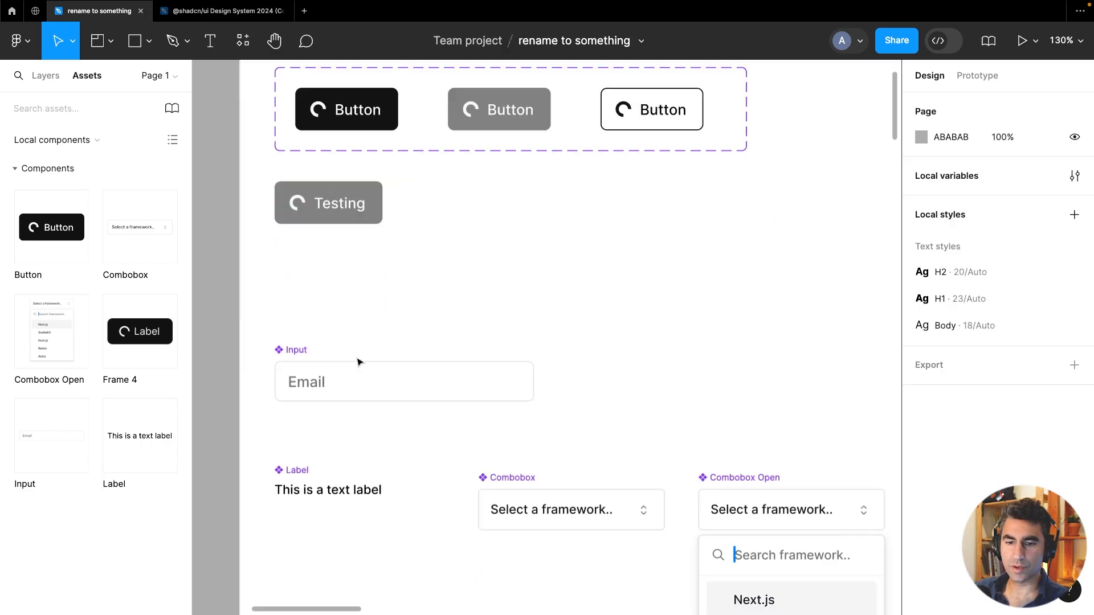
pyautogui.click(289, 359)
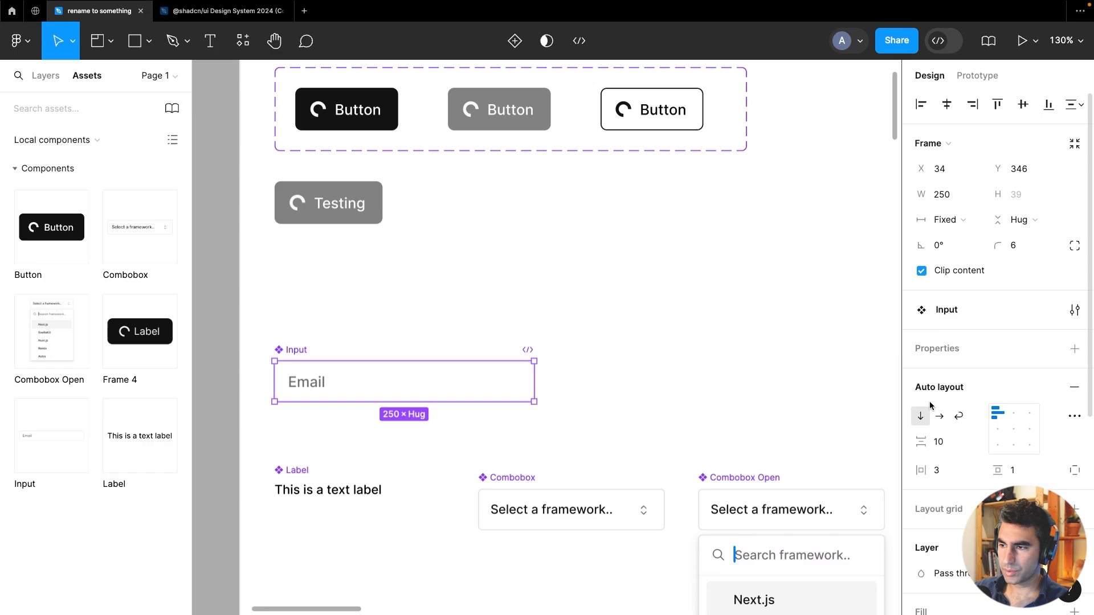
pyautogui.click(46, 83)
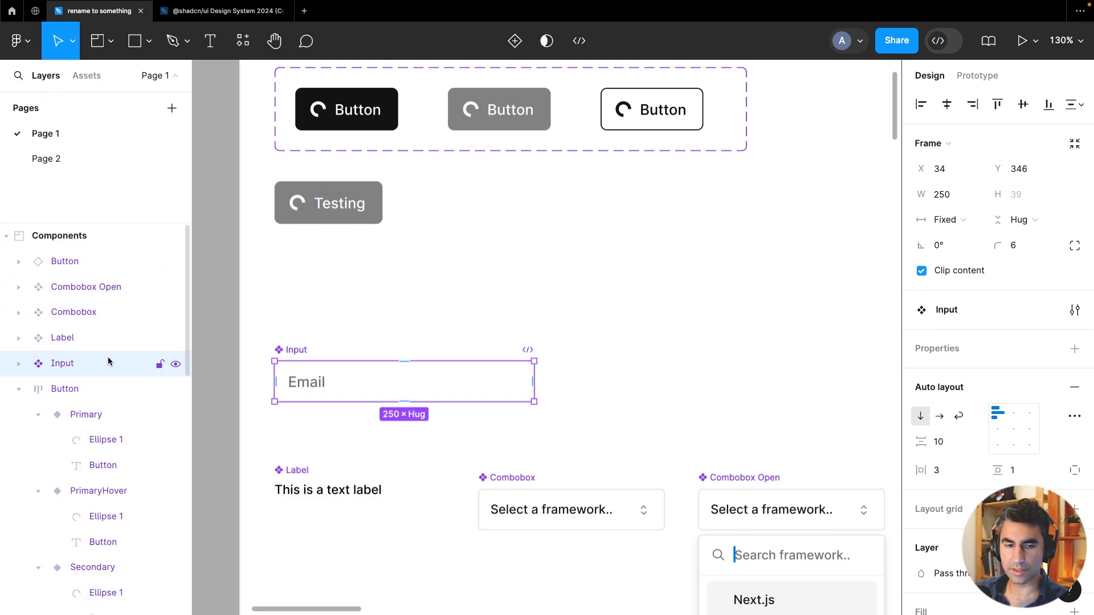
pyautogui.scroll(-2, 85, 359)
pyautogui.click(18, 321)
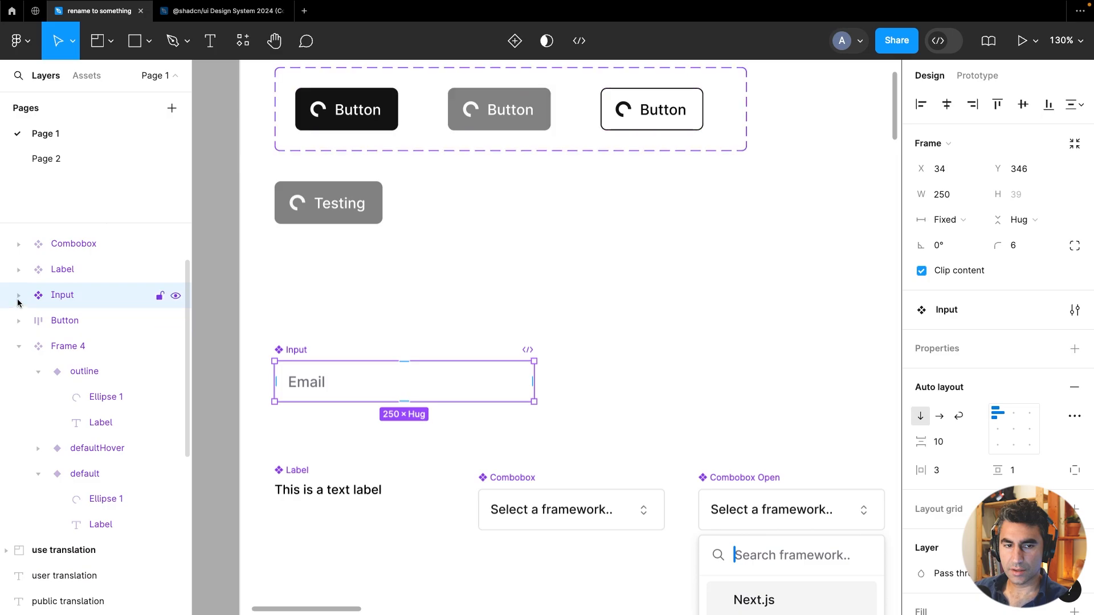
pyautogui.click(18, 296)
pyautogui.click(30, 322)
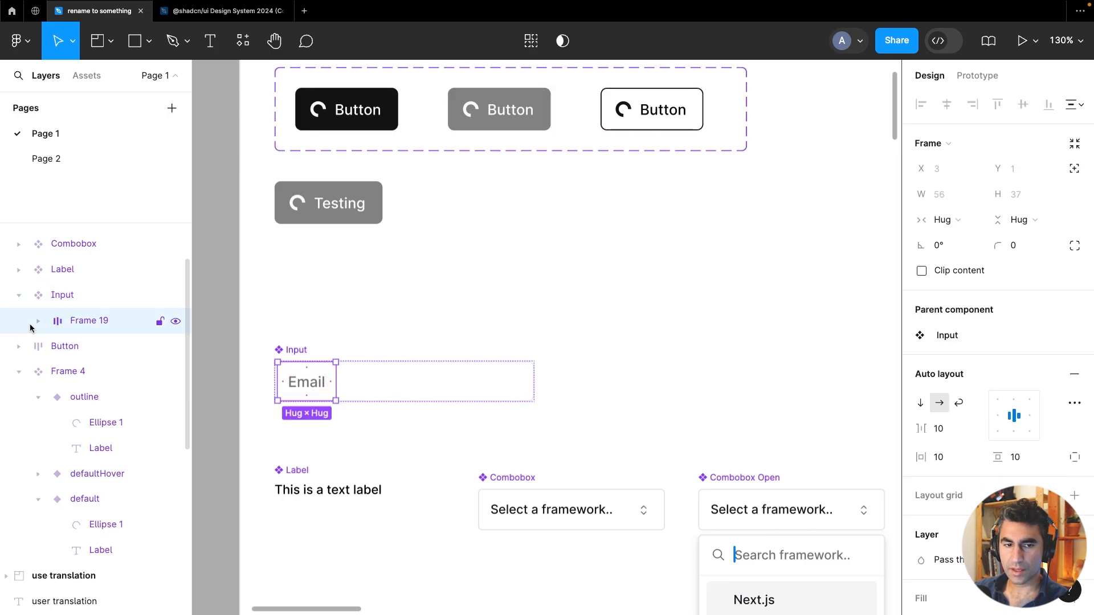
pyautogui.click(38, 321)
pyautogui.click(86, 347)
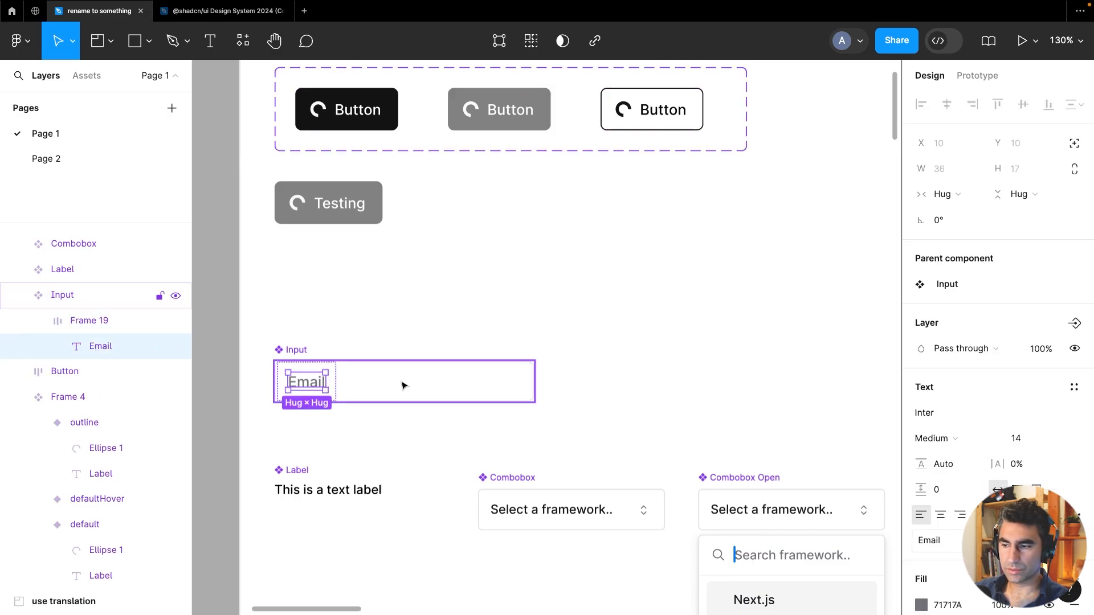
pyautogui.click(105, 320)
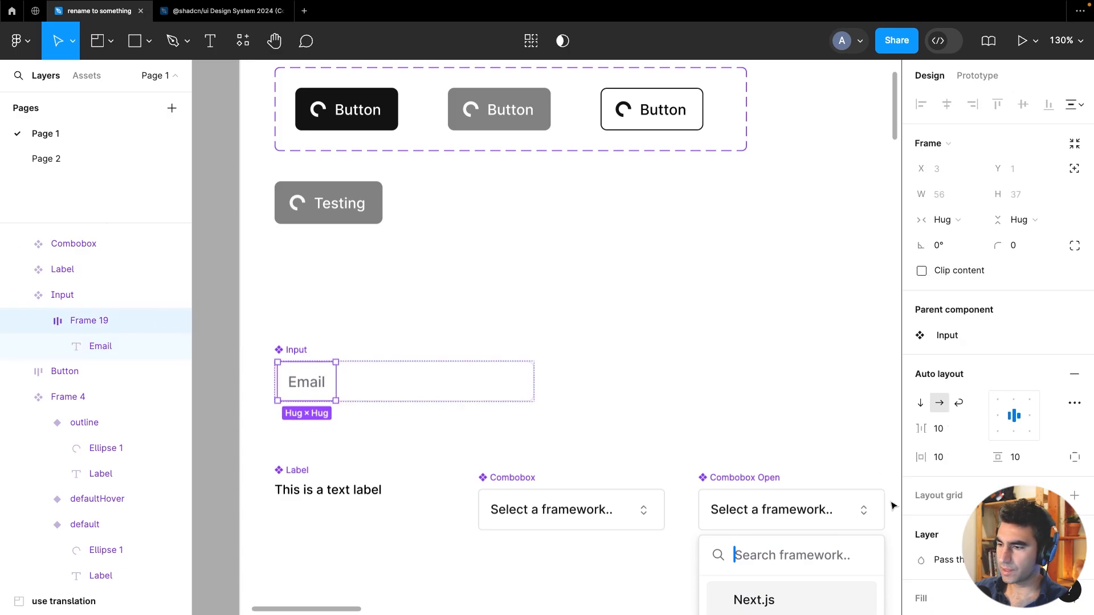
pyautogui.scroll(-3, 935, 530)
pyautogui.scroll(-2, 934, 529)
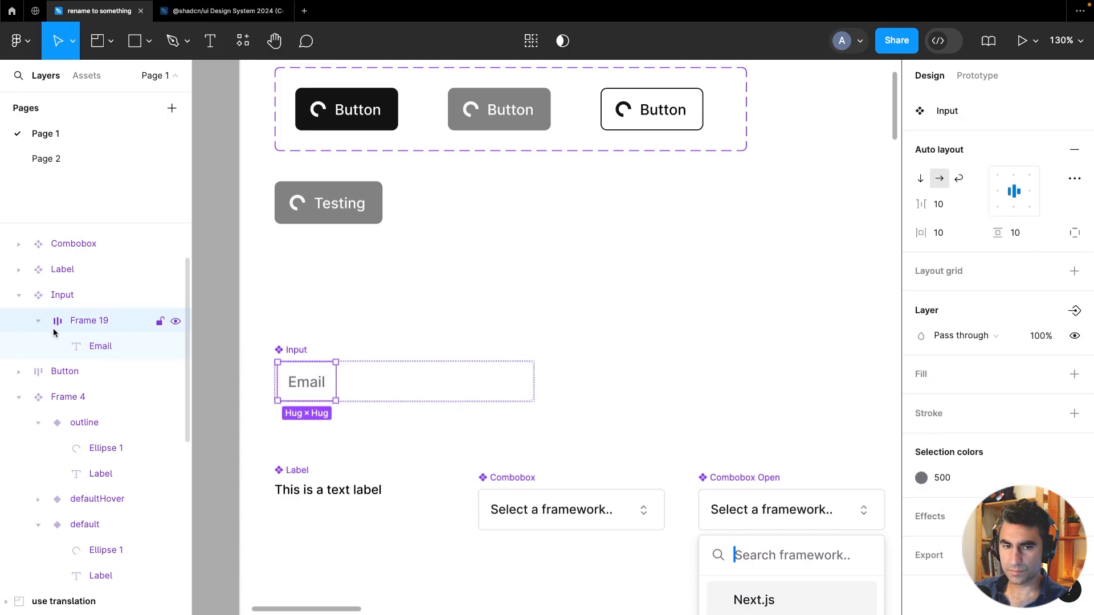
# Duplicate the Input component as a new instance above it and detach the instance
pyautogui.click(112, 307)
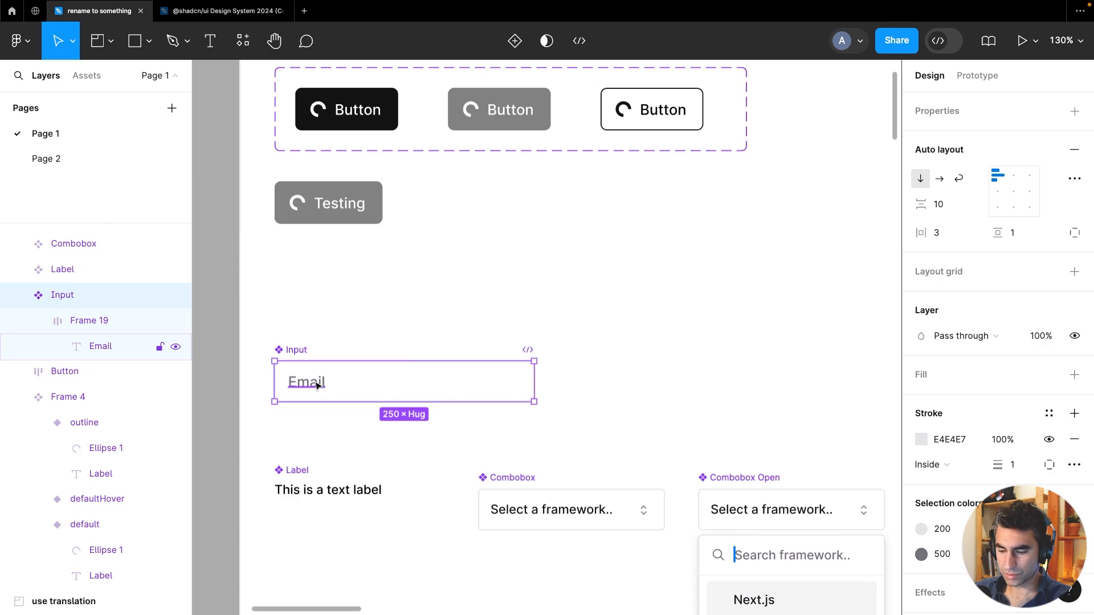
pyautogui.moveTo(317, 385); pyautogui.dragTo(511, 337)
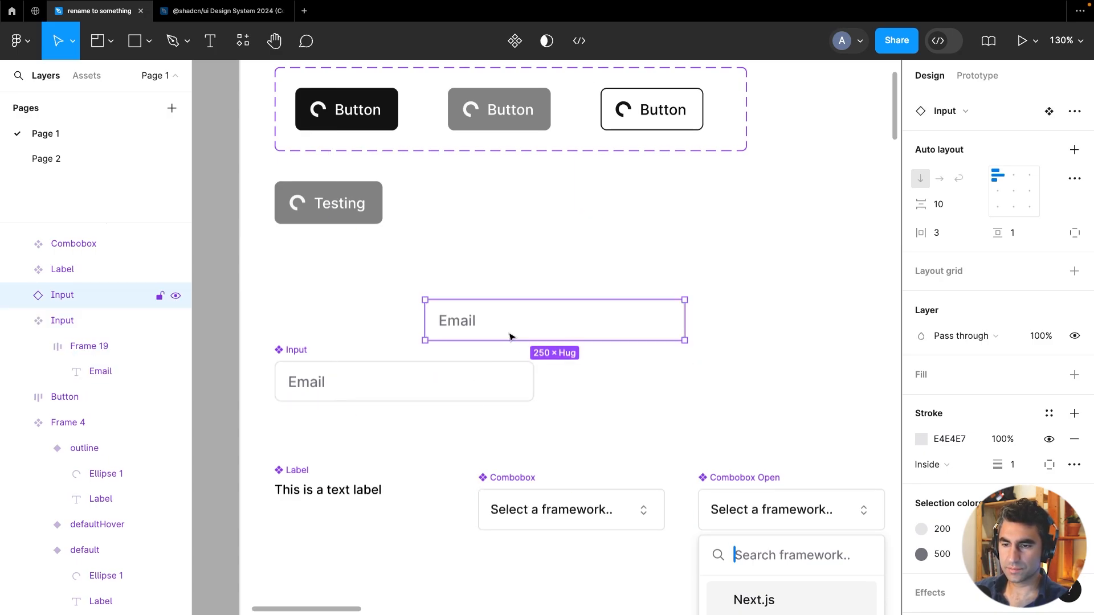
pyautogui.rightClick(606, 317)
pyautogui.moveTo(664, 443)
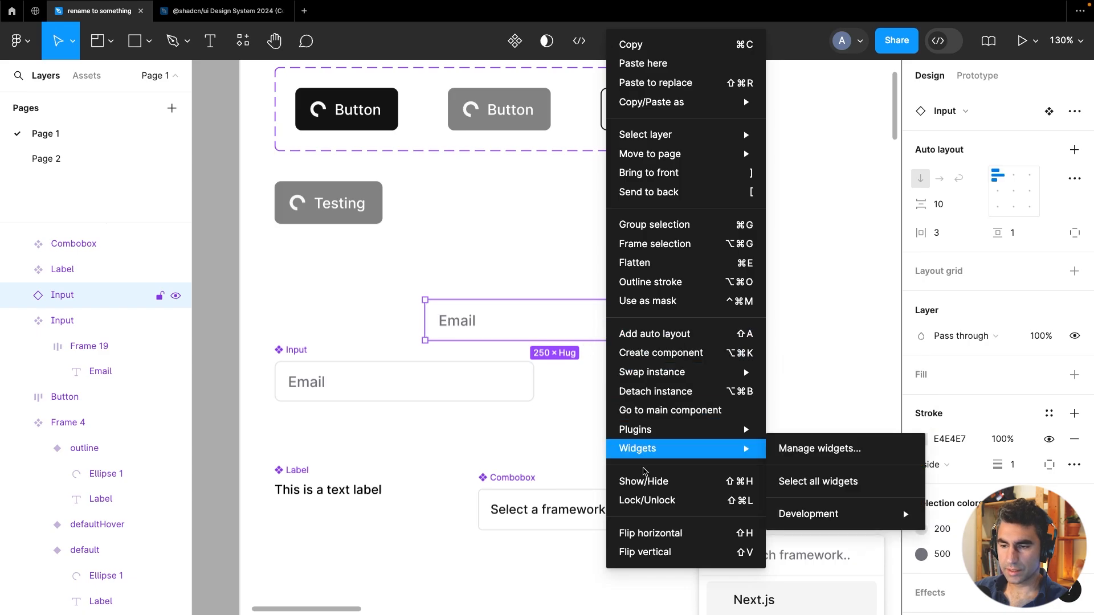
pyautogui.click(670, 393)
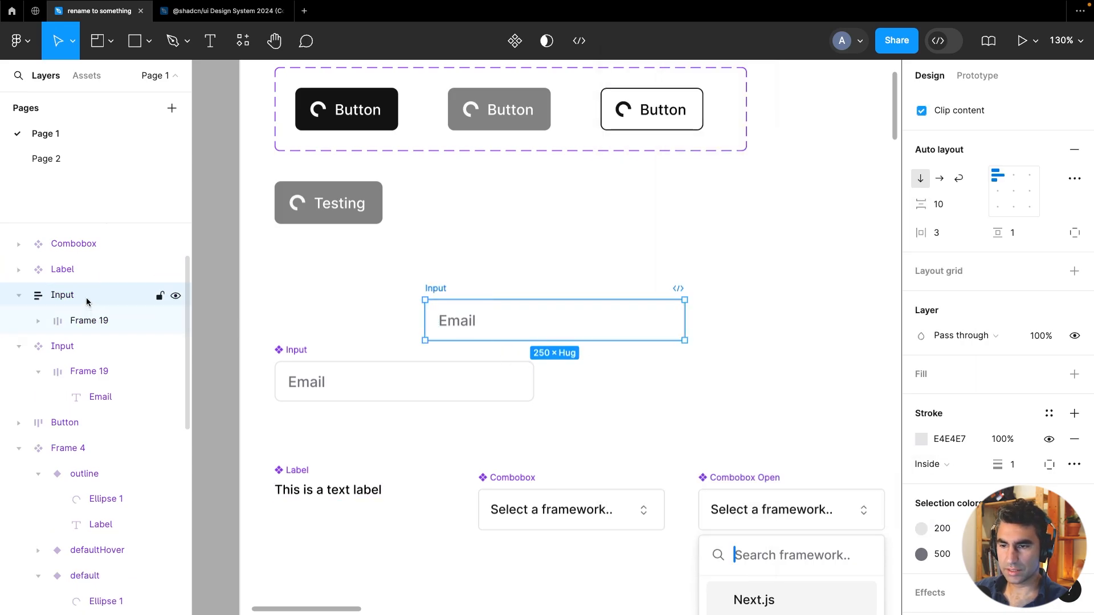
# Copy the Label component's text layer and place it just above the detached input field
pyautogui.click(78, 320)
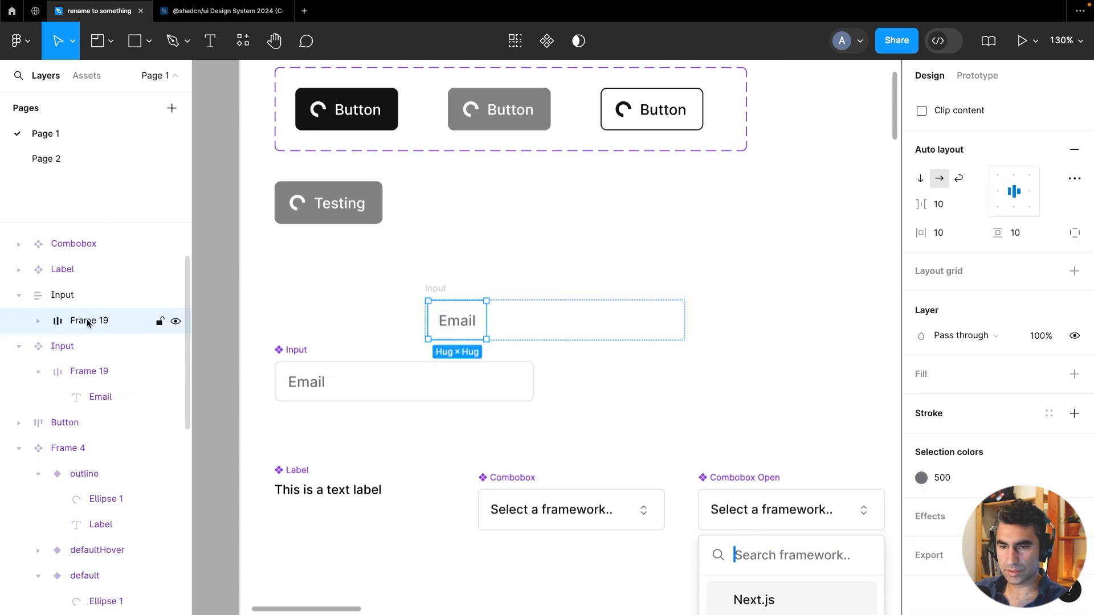
pyautogui.click(38, 321)
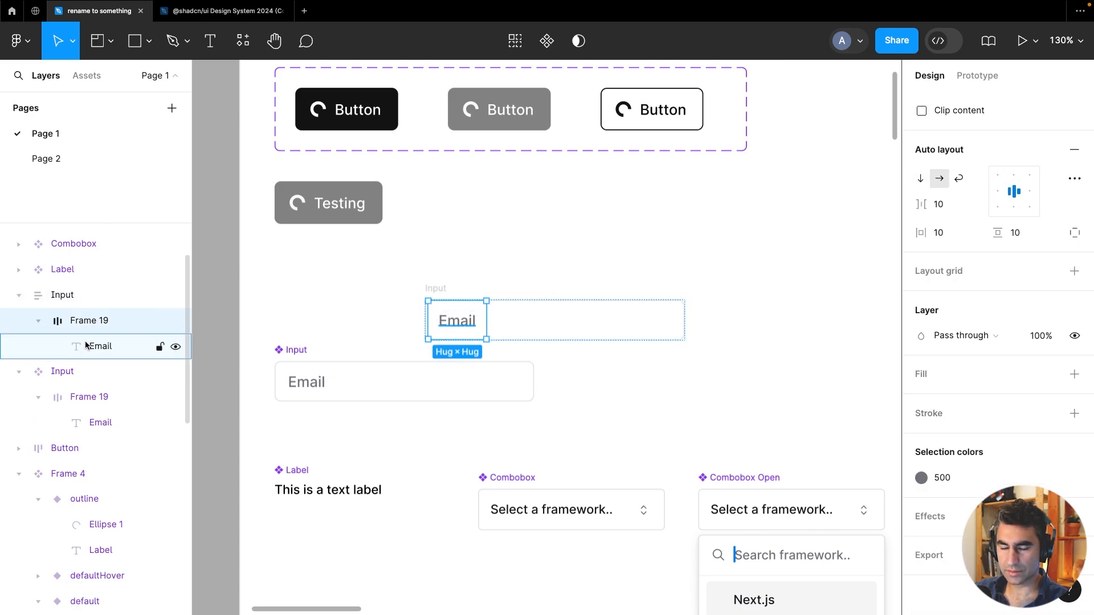
pyautogui.click(86, 297)
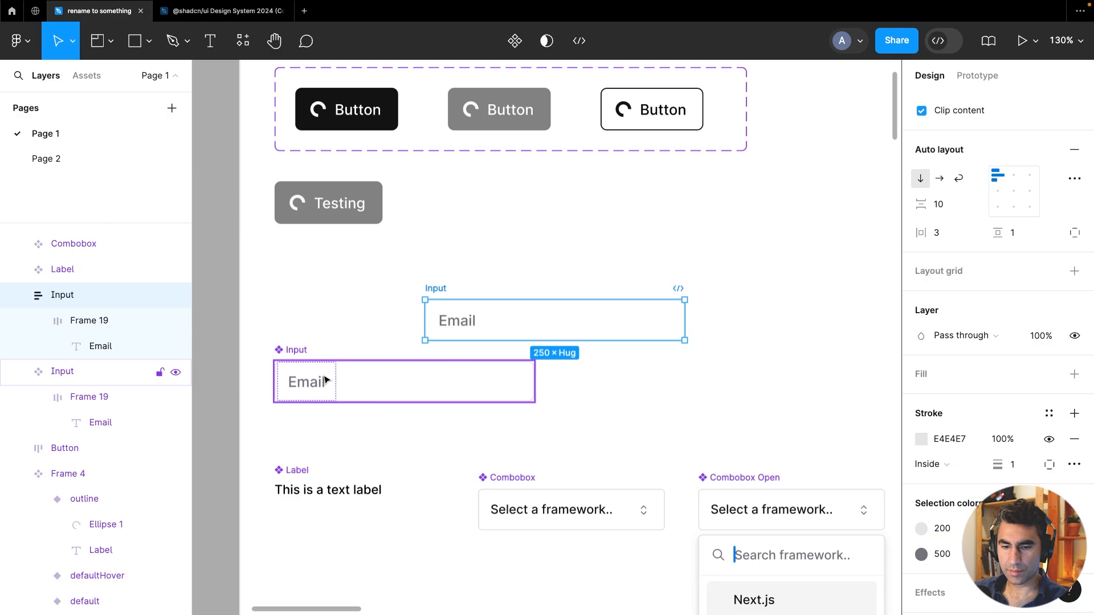
pyautogui.click(317, 491)
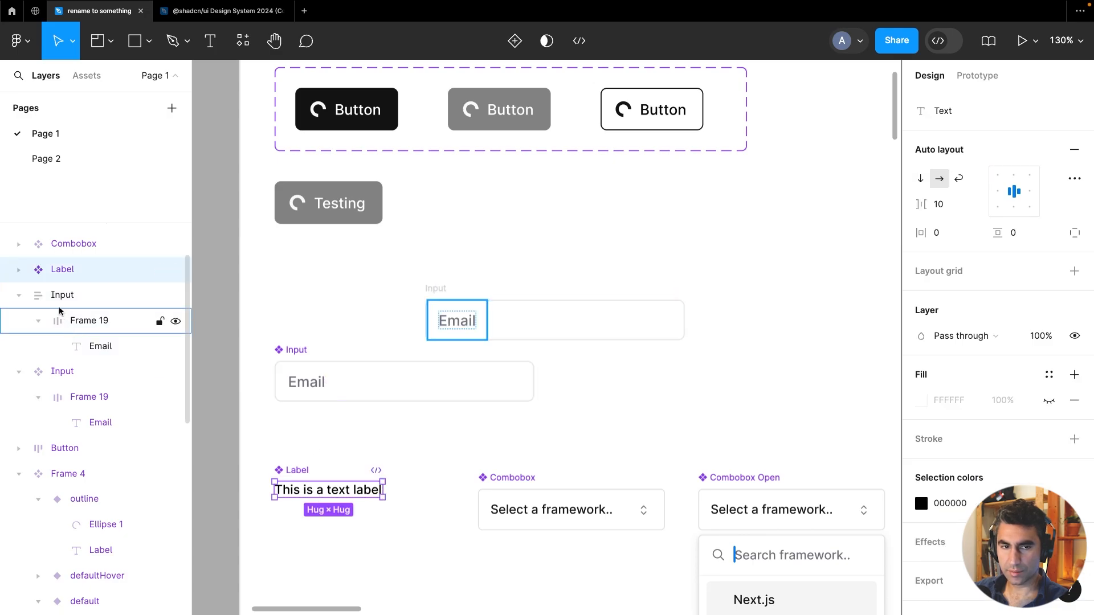
pyautogui.click(19, 270)
pyautogui.click(73, 301)
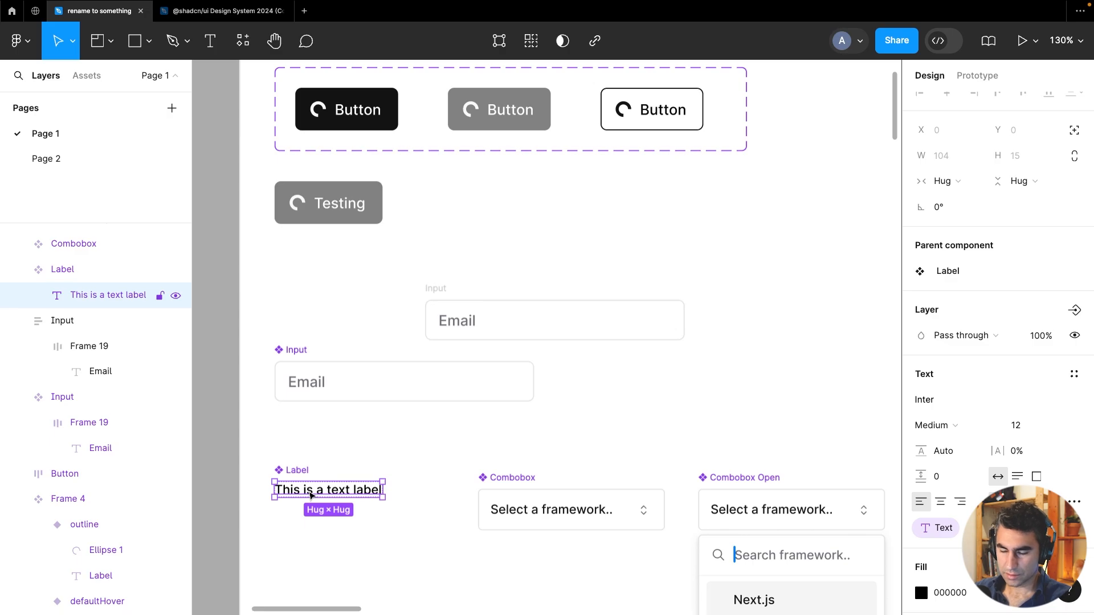
pyautogui.click(442, 288)
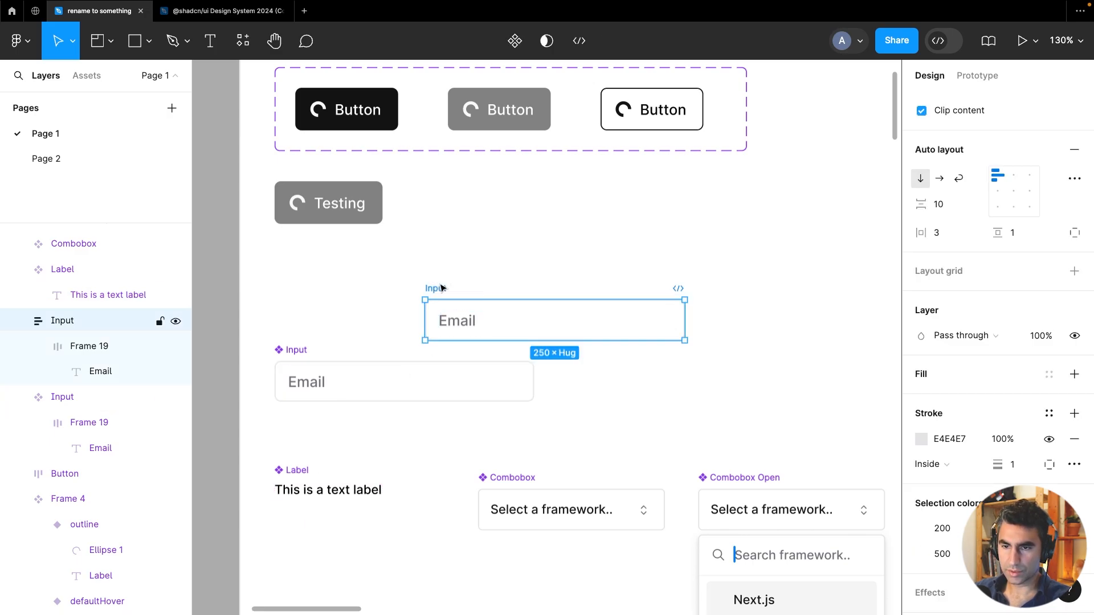
pyautogui.hotkey('ctrl', 'v')
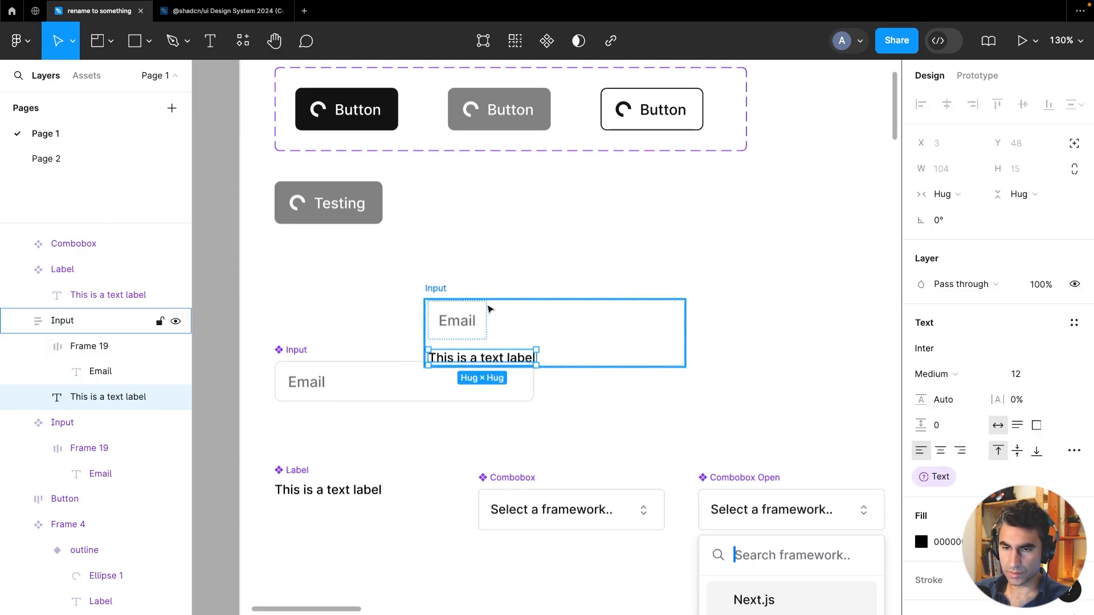
pyautogui.press('Delete')
pyautogui.hotkey('ctrl', 'v')
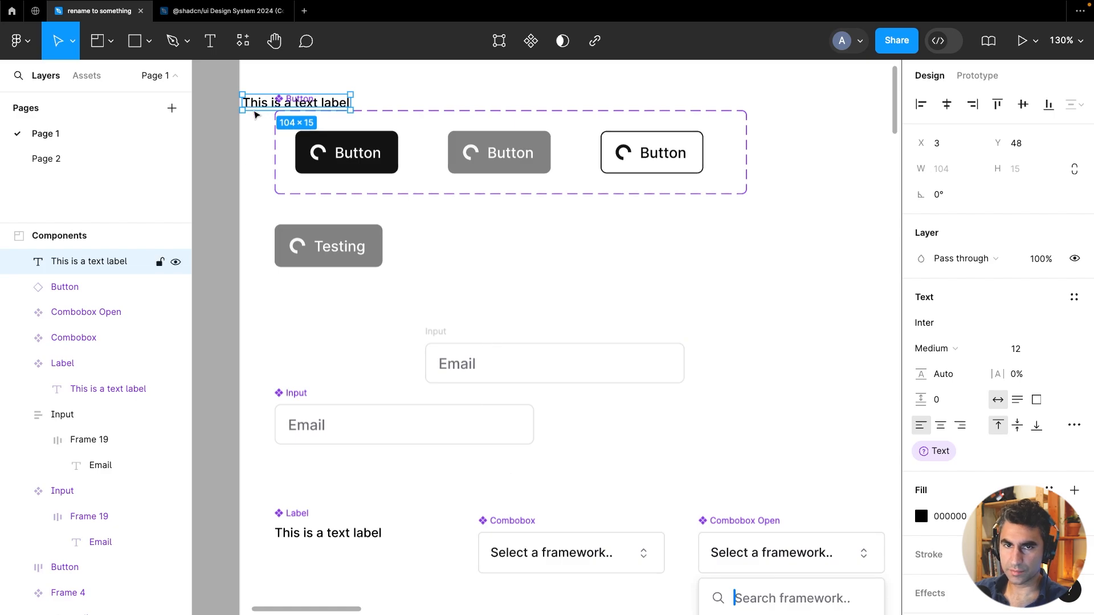
pyautogui.moveTo(257, 107); pyautogui.dragTo(440, 337)
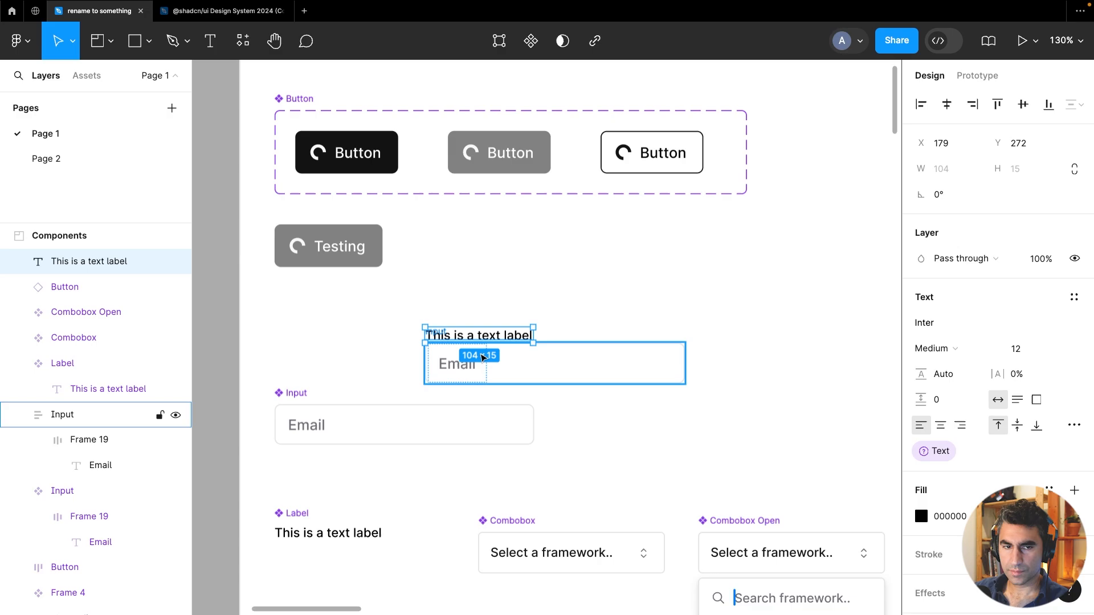
# Group the label text with the detached input and rename the group TextInput
pyautogui.keyDown('shift'); pyautogui.click(549, 373); pyautogui.keyUp('shift')
pyautogui.press('super+g')
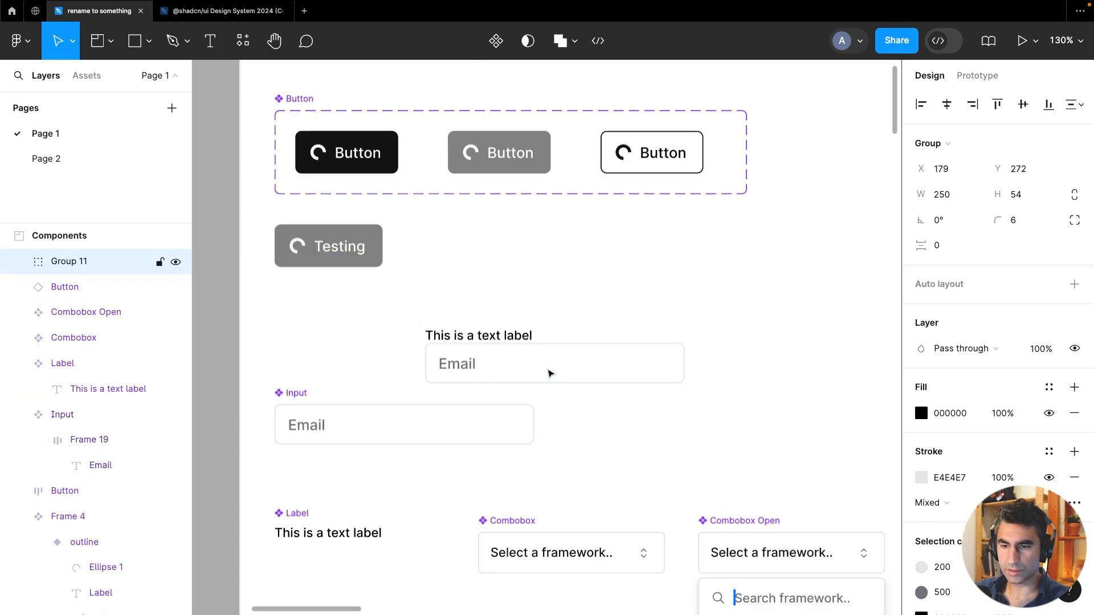
pyautogui.doubleClick(62, 262)
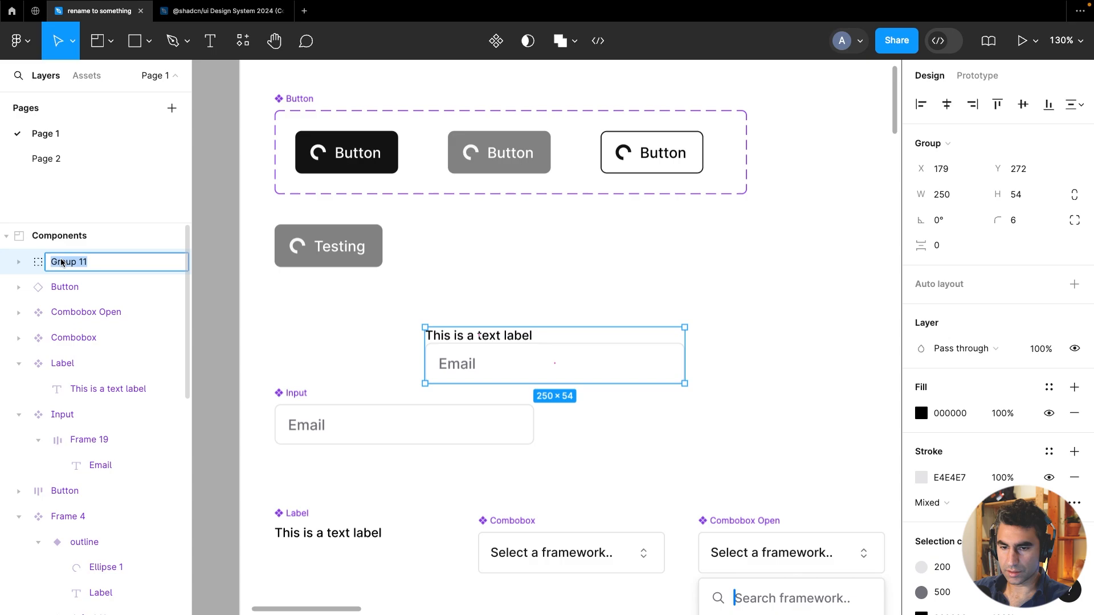
pyautogui.write('TextInput')
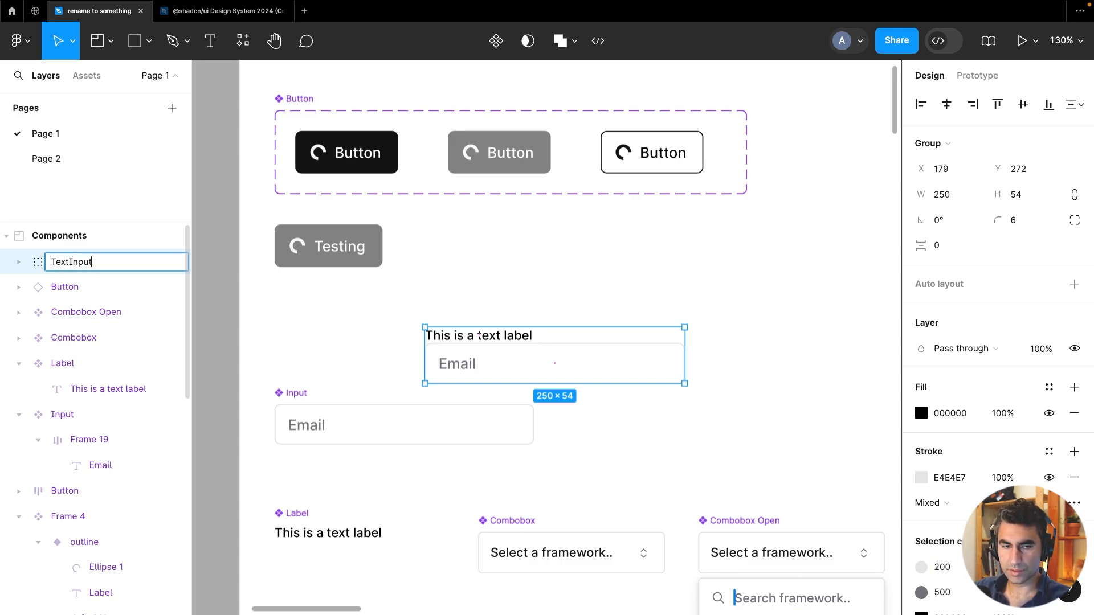
pyautogui.press('Return')
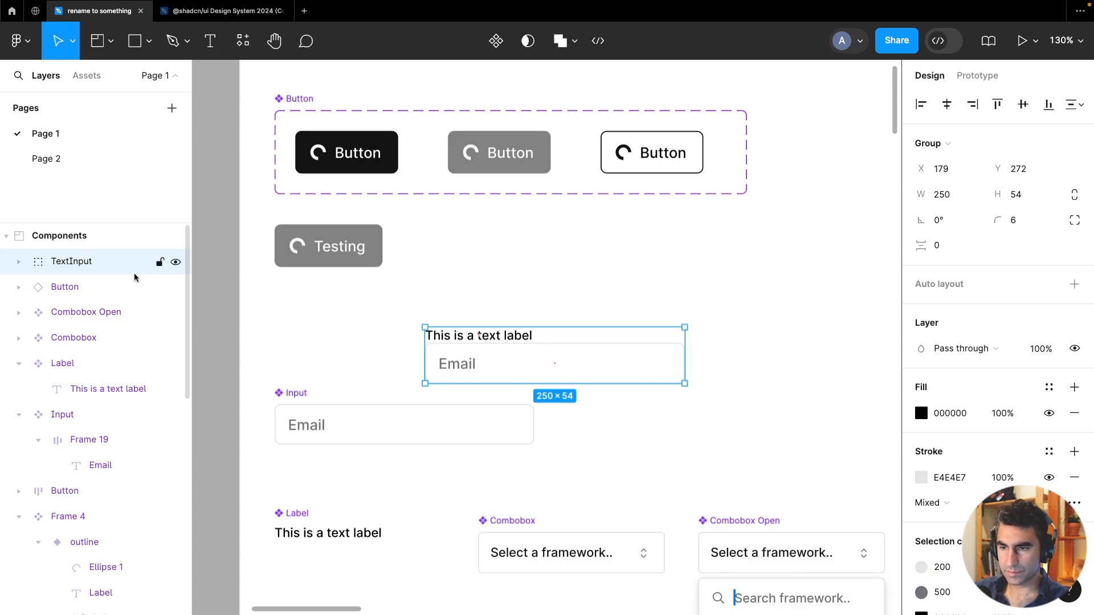
# Set the detached input's stroke to the black library color
pyautogui.doubleClick(591, 360)
pyautogui.scroll(-3, 943, 456)
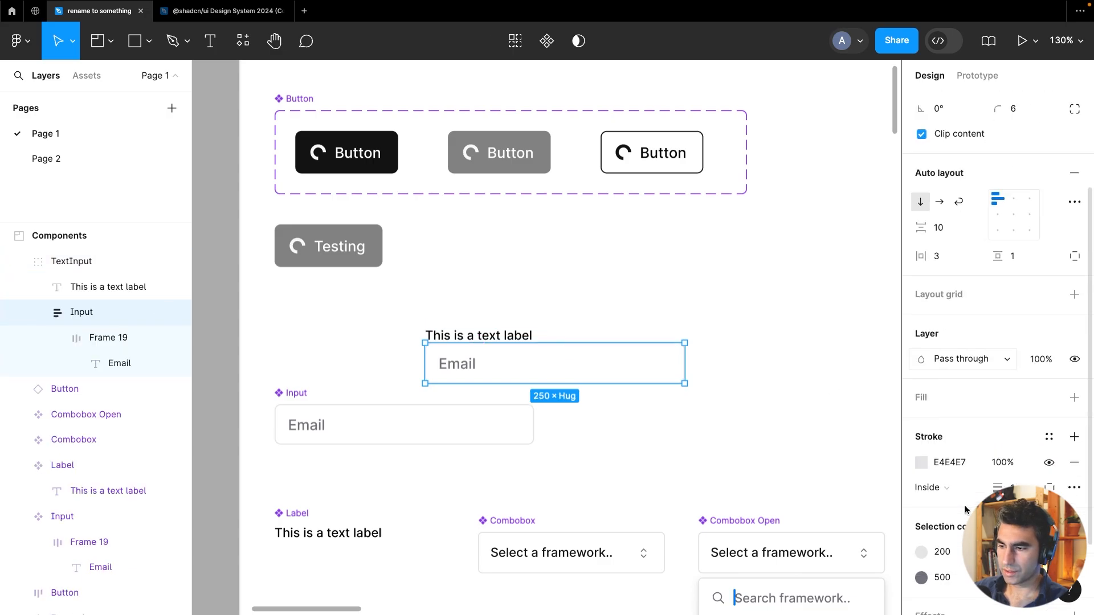
pyautogui.click(929, 463)
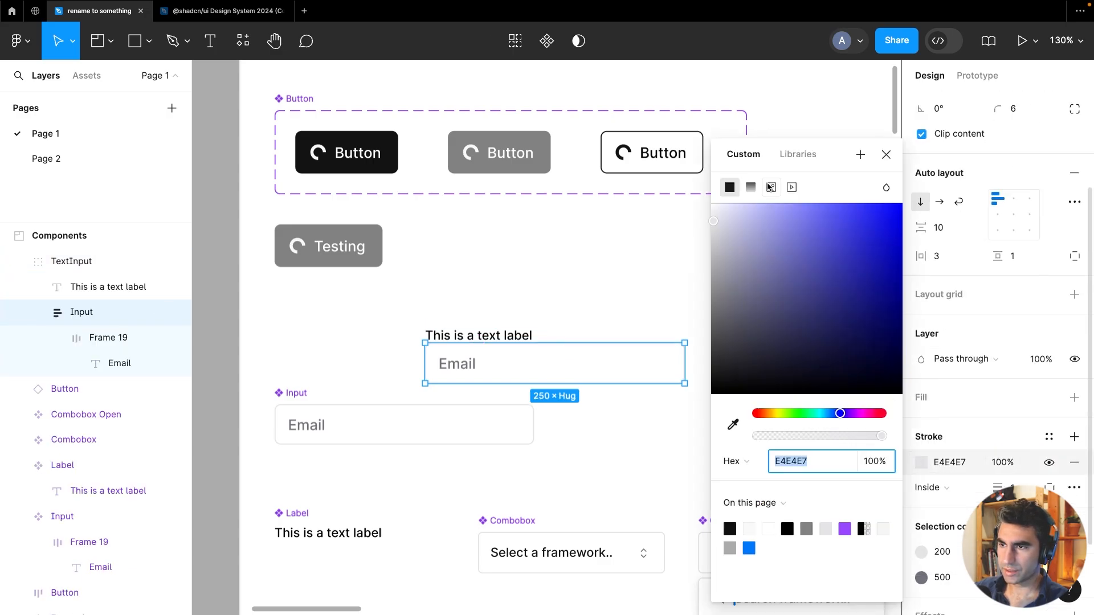
pyautogui.click(798, 154)
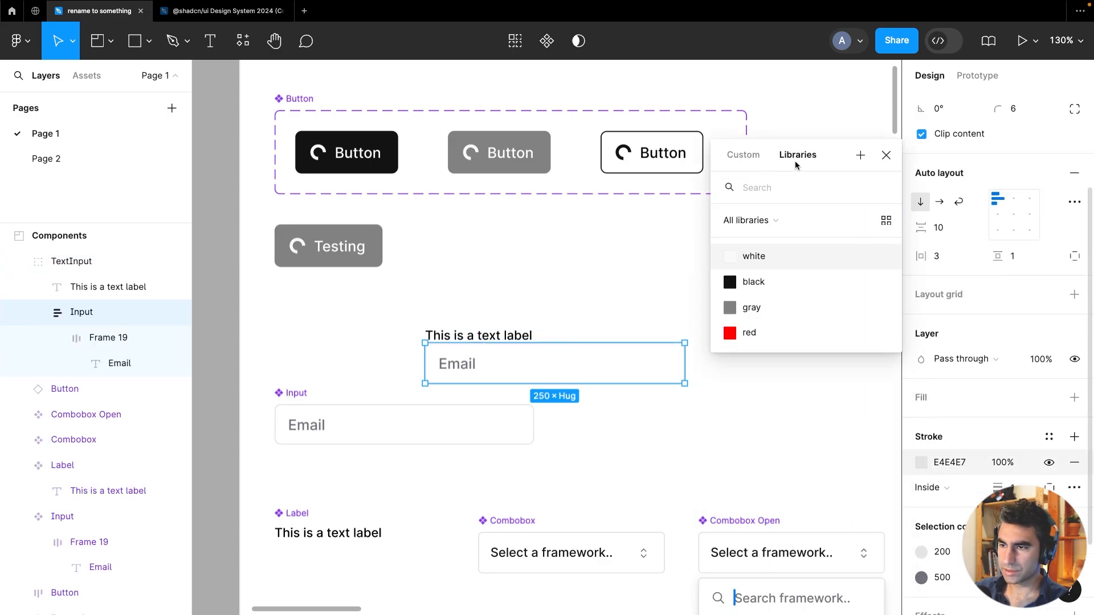
# Change the input's placeholder text color to the gray library color
pyautogui.click(465, 369)
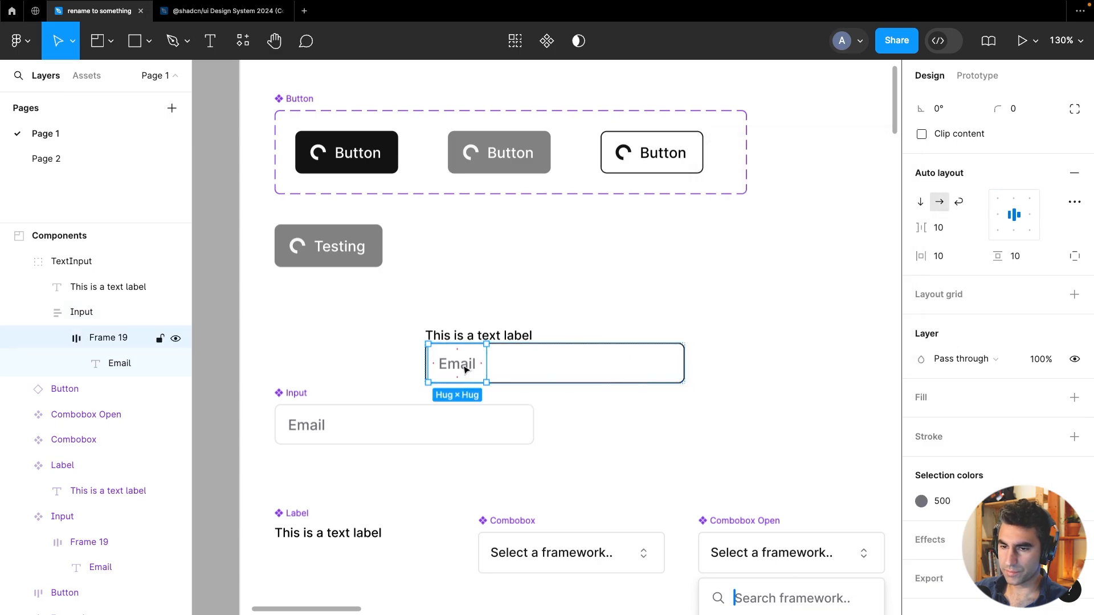
pyautogui.click(921, 501)
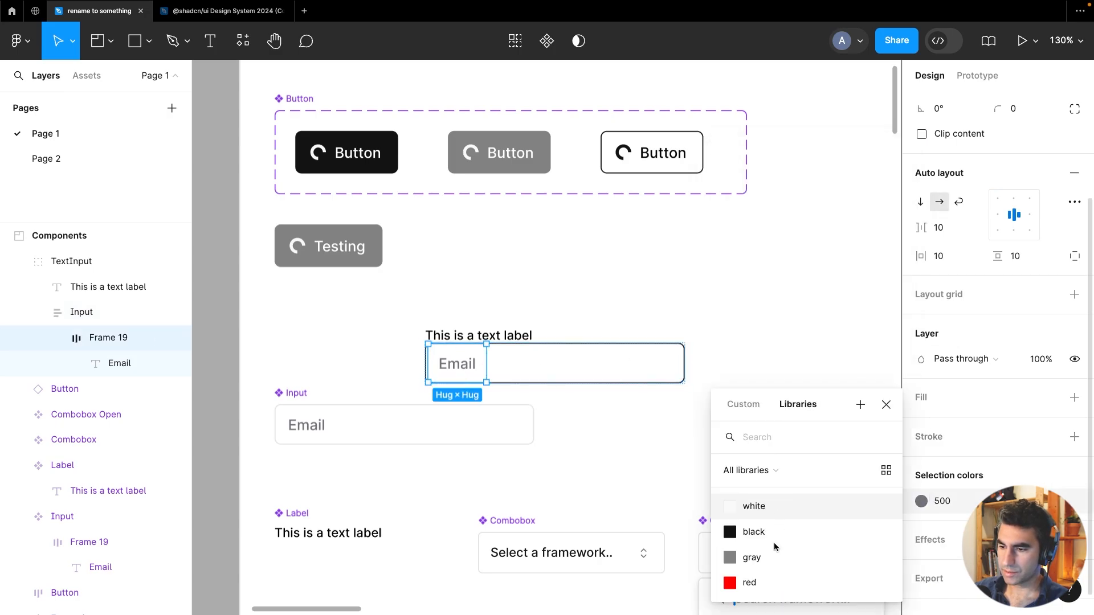
pyautogui.click(763, 564)
pyautogui.click(775, 342)
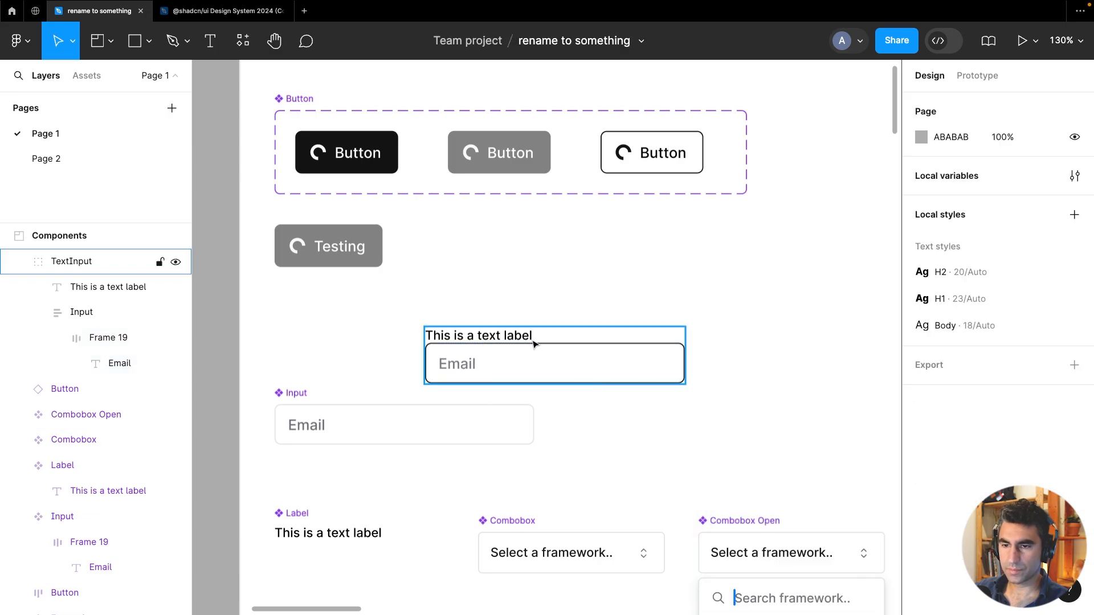
# Add auto layout to the TextInput group
pyautogui.click(502, 333)
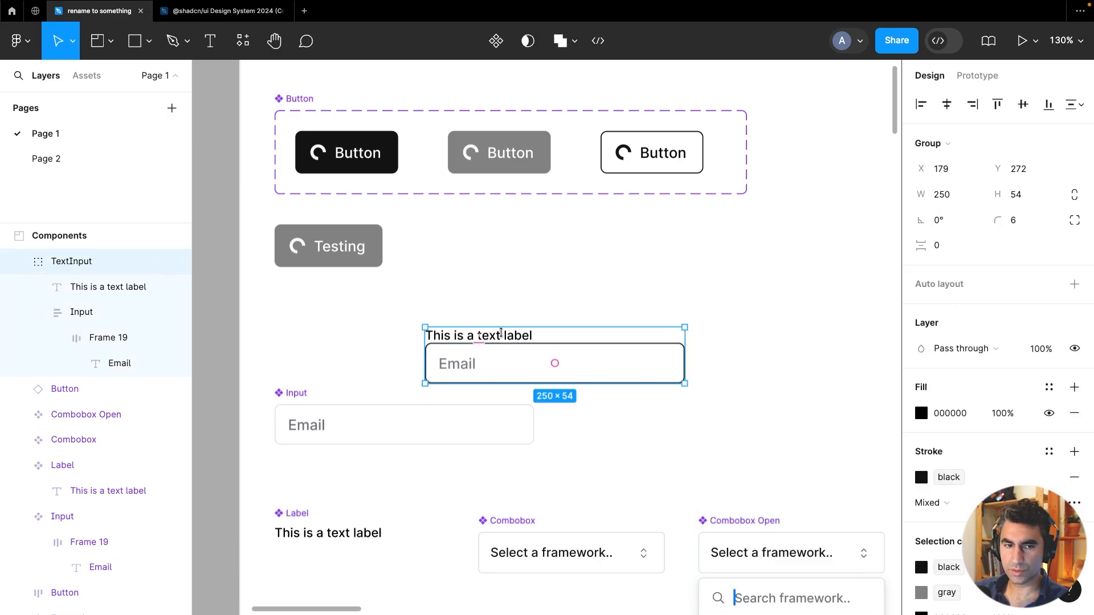
pyautogui.click(1074, 285)
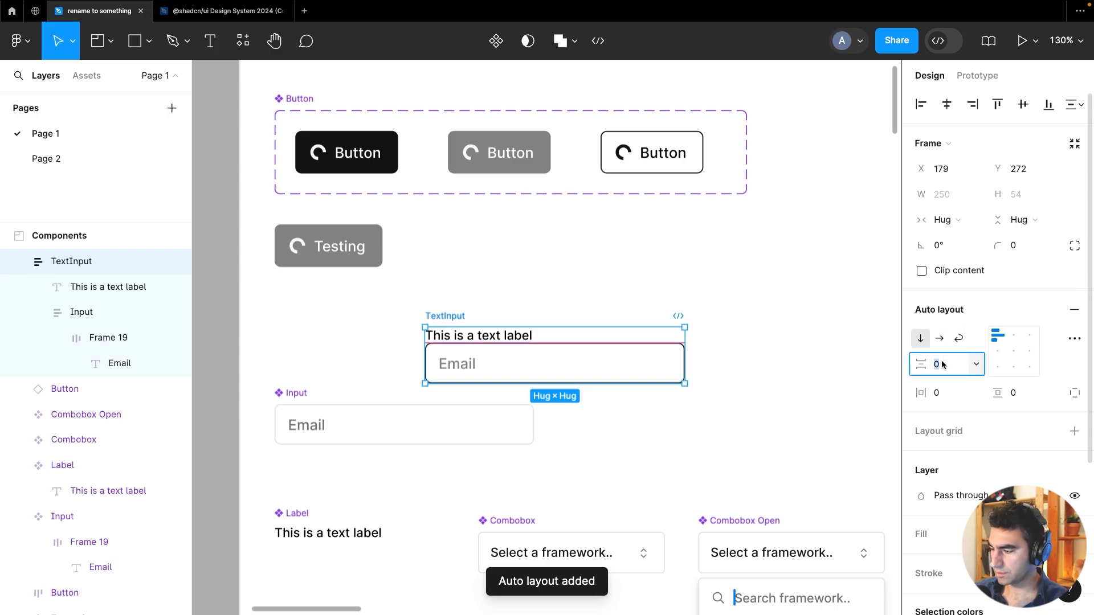
# Set the TextInput auto layout's vertical gap to 2
pyautogui.write('2')
pyautogui.press('Return')
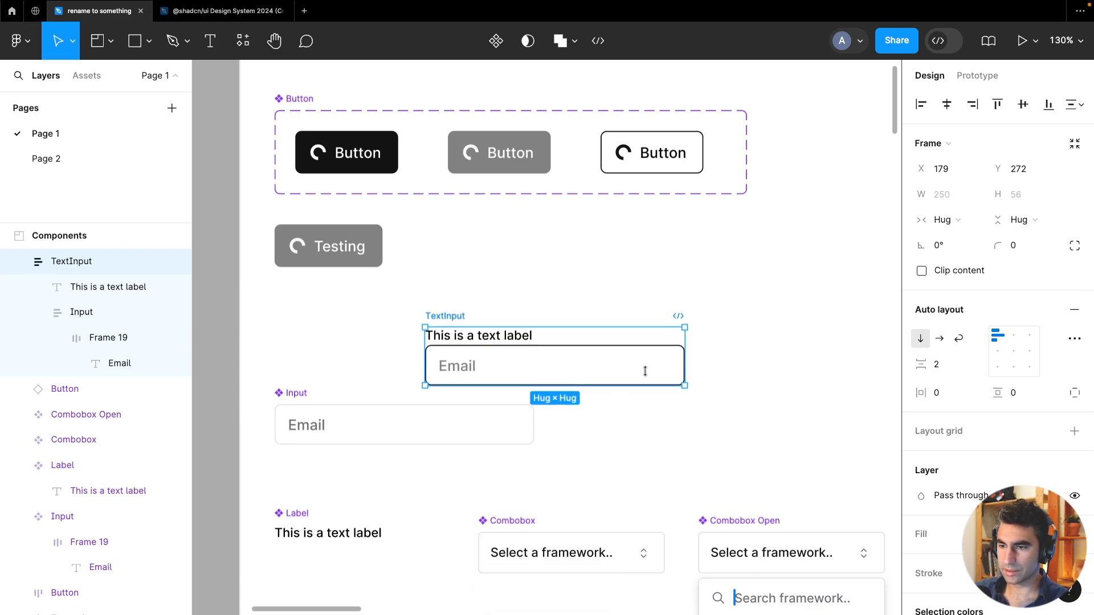
# Make the inner input frame fill the container's width
pyautogui.click(625, 374)
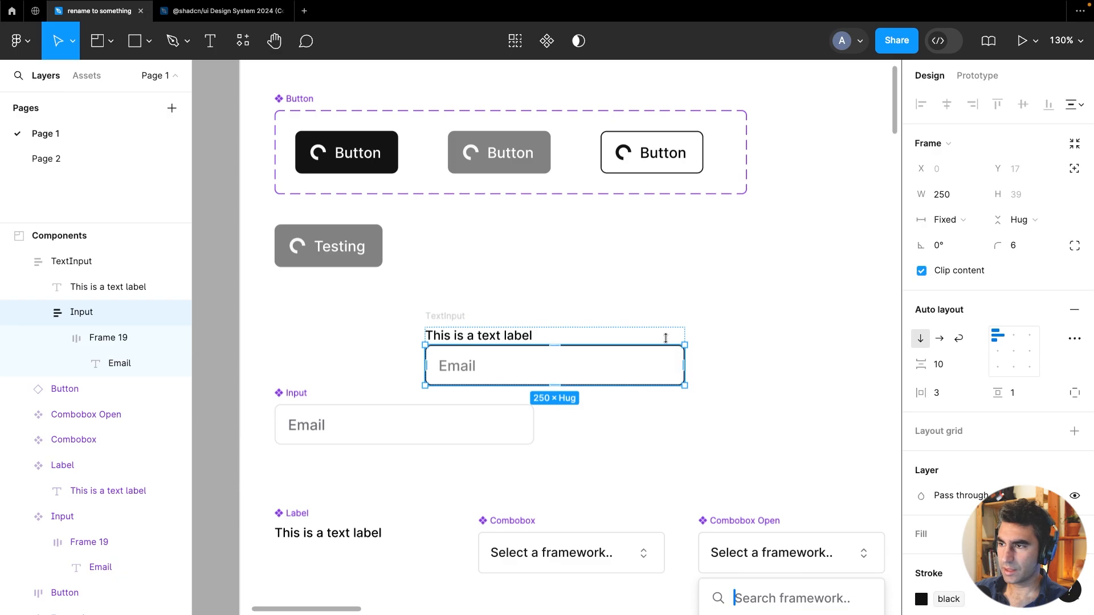
pyautogui.click(949, 221)
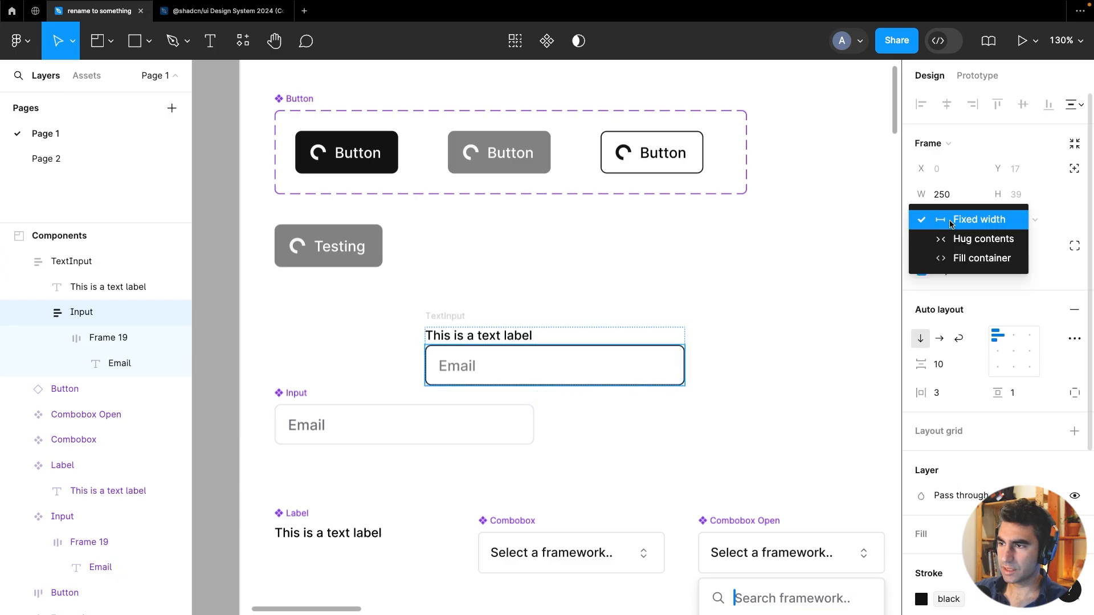
pyautogui.click(992, 258)
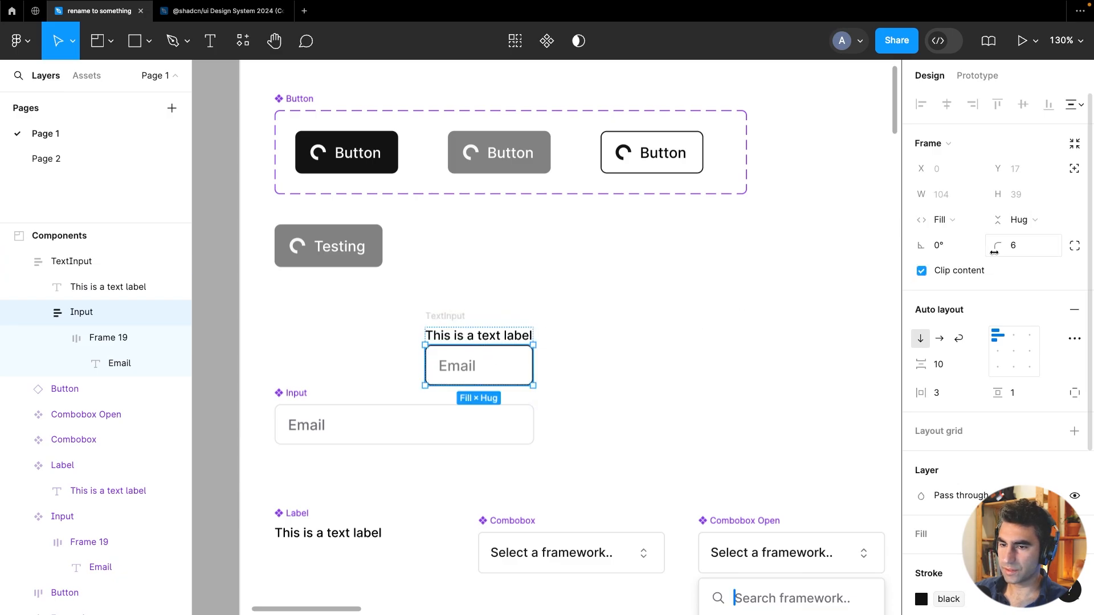
# Widen the TextInput frame to about 263 px
pyautogui.click(94, 262)
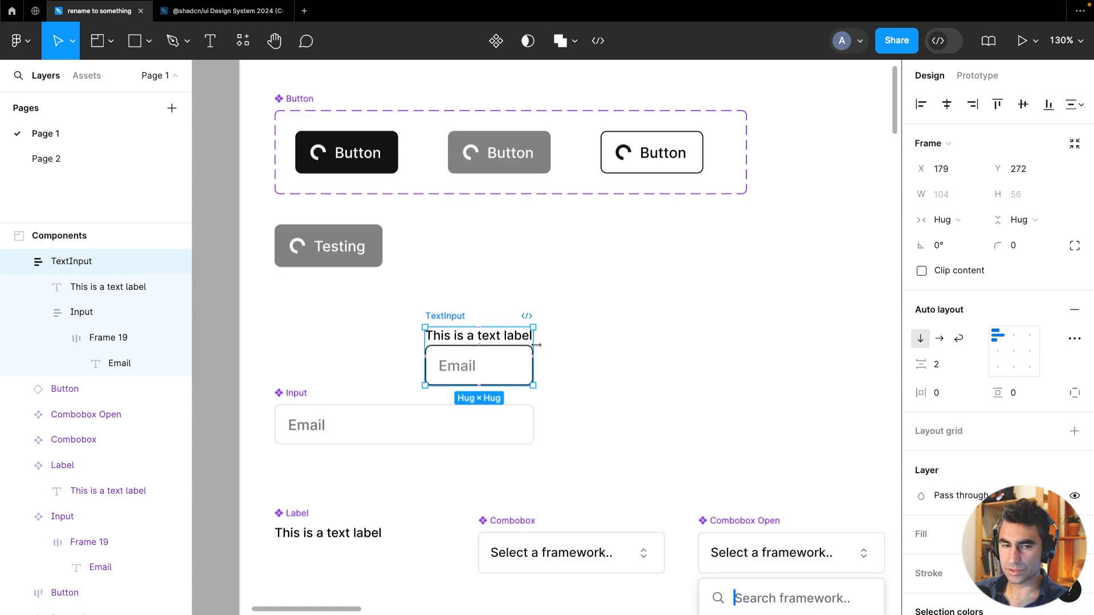
pyautogui.moveTo(537, 344); pyautogui.dragTo(700, 354)
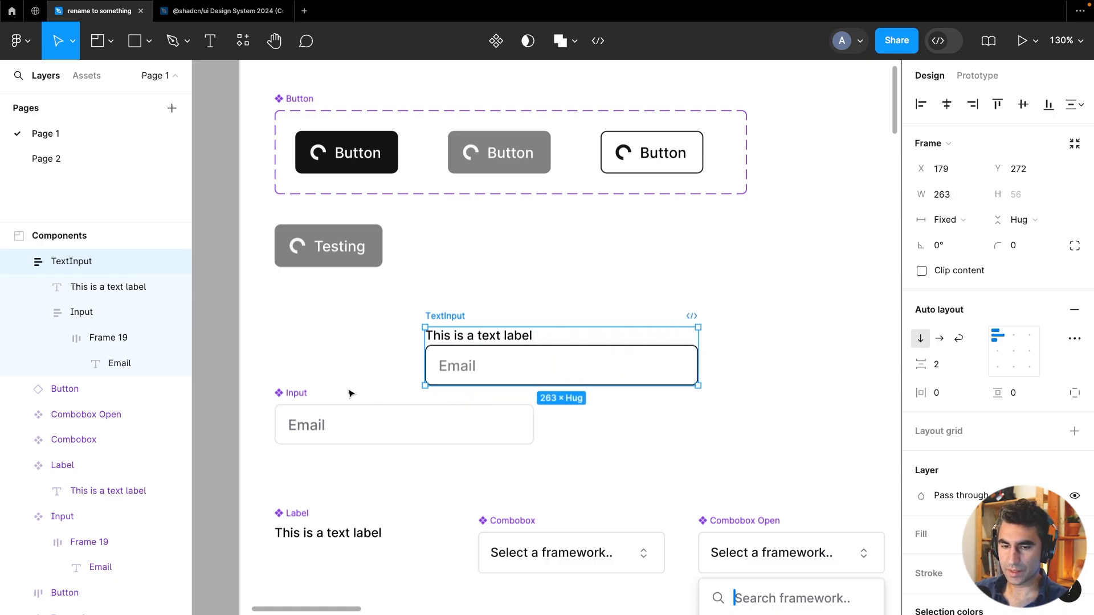
# Delete the original Input component below the TextInput
pyautogui.click(301, 394)
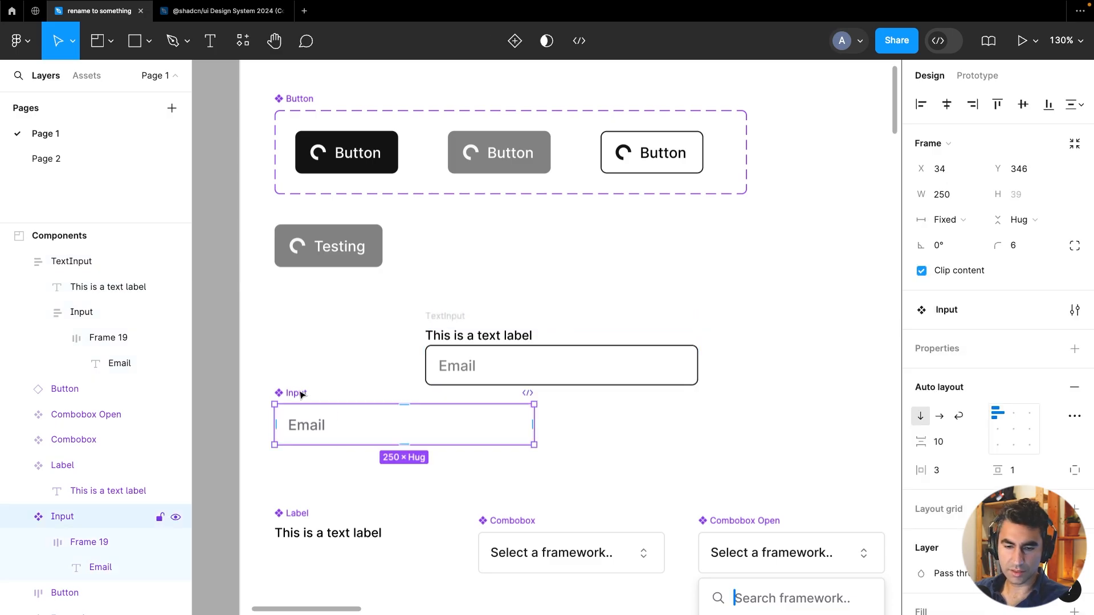
pyautogui.moveTo(301, 394); pyautogui.dragTo(299, 419)
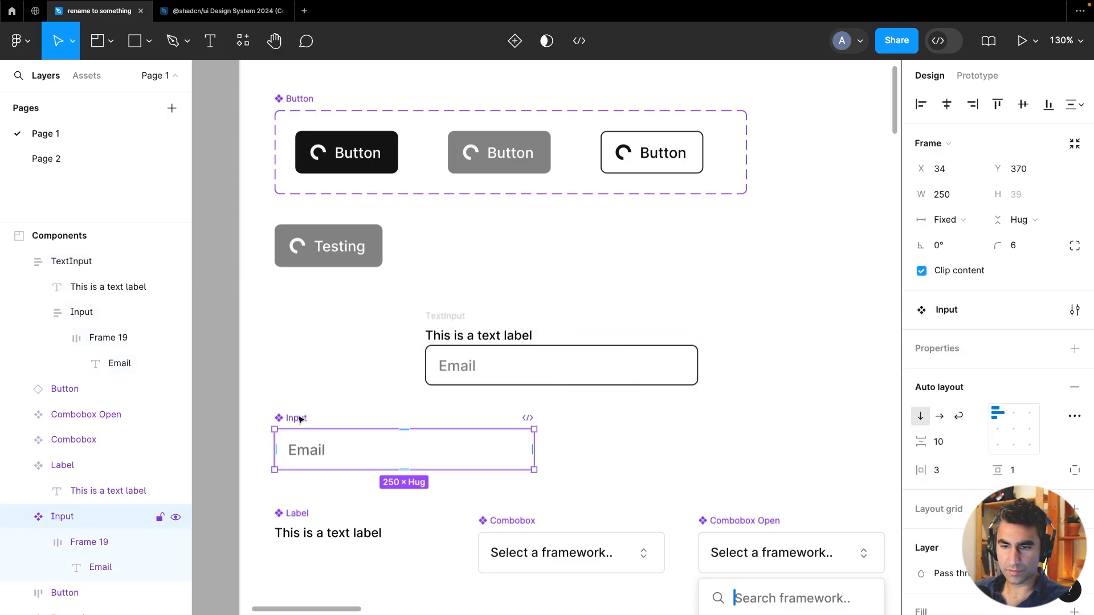
pyautogui.press('Delete')
# Turn the TextInput frame into a component and move it under the Testing button
pyautogui.click(453, 316)
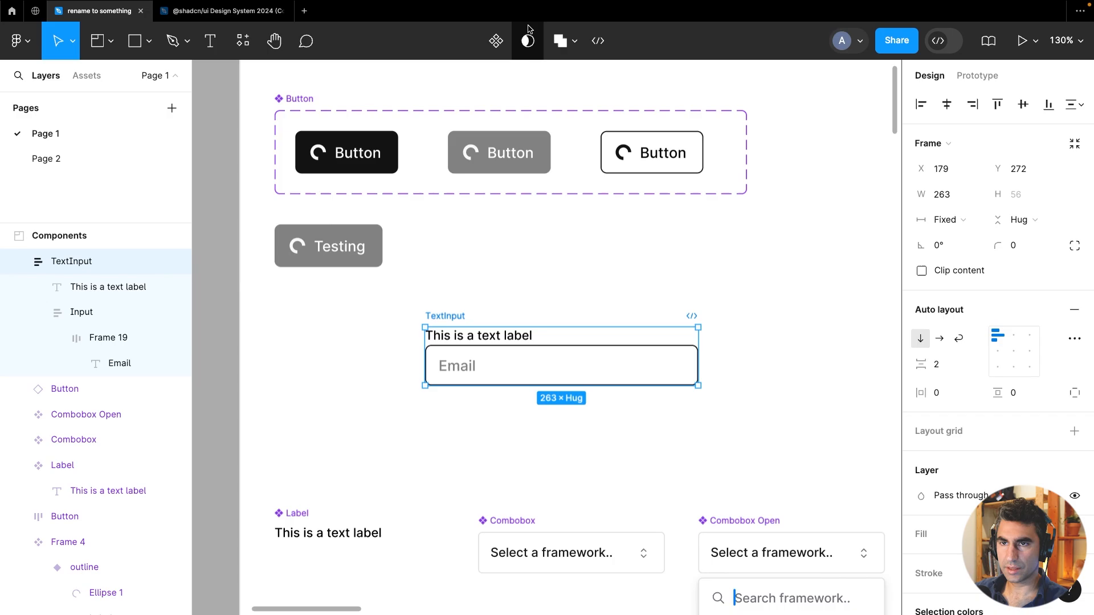
pyautogui.click(498, 41)
pyautogui.moveTo(472, 319); pyautogui.dragTo(320, 317)
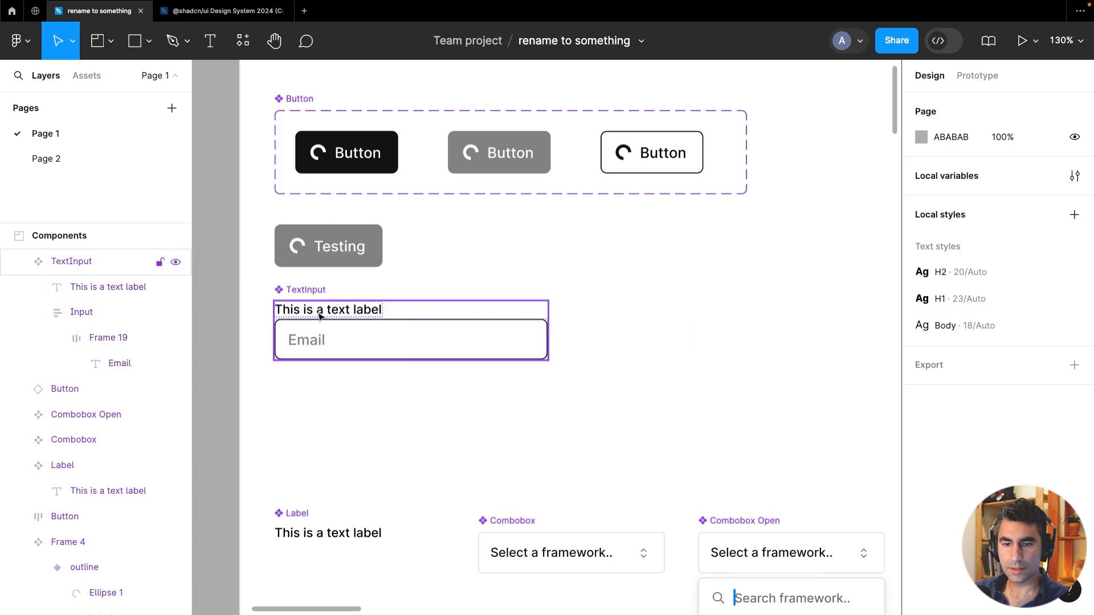
# Change the TextInput's label text to "label"
pyautogui.click(320, 317)
pyautogui.click(321, 317)
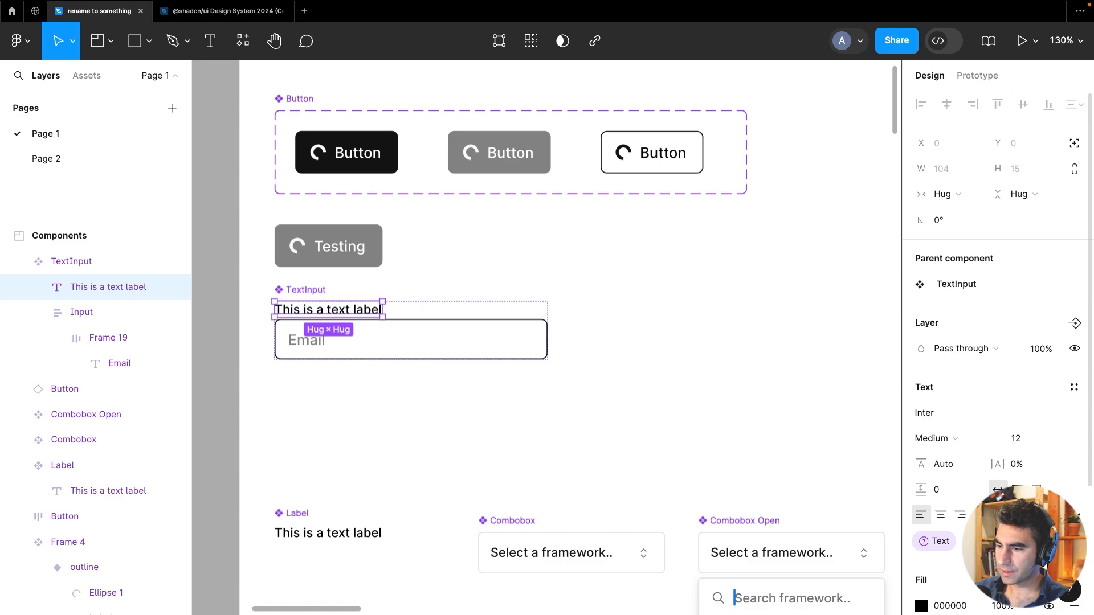
pyautogui.click(1074, 541)
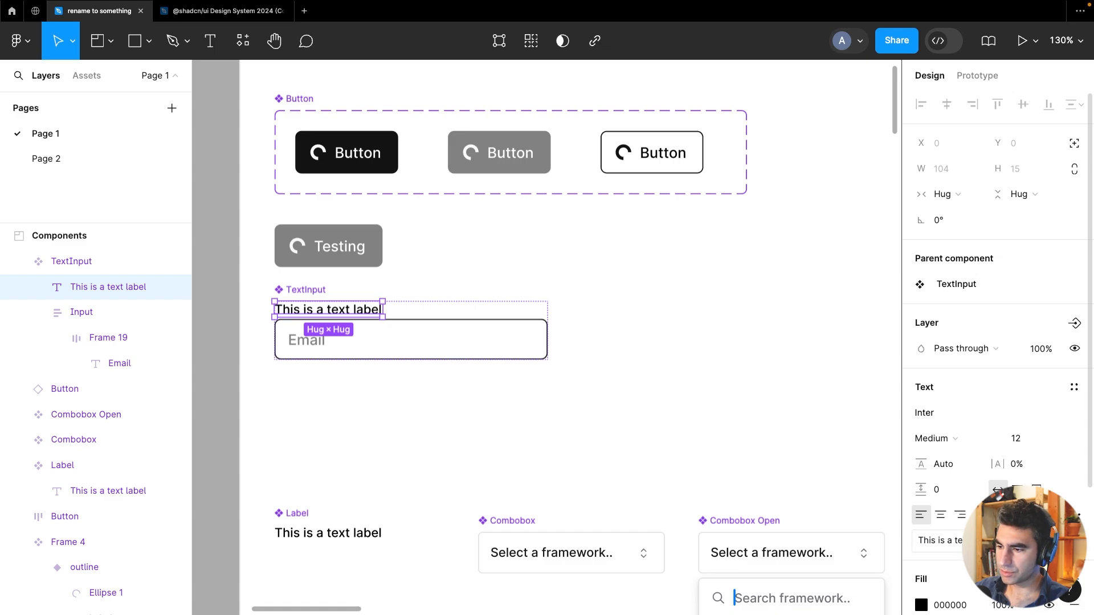
pyautogui.click(1003, 540)
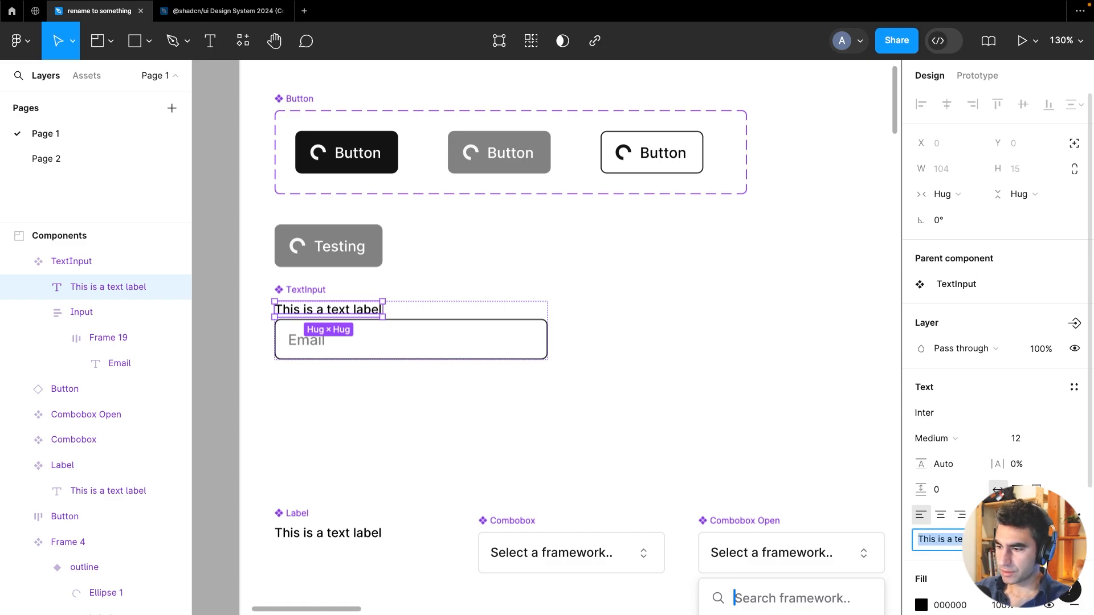
pyautogui.write('label')
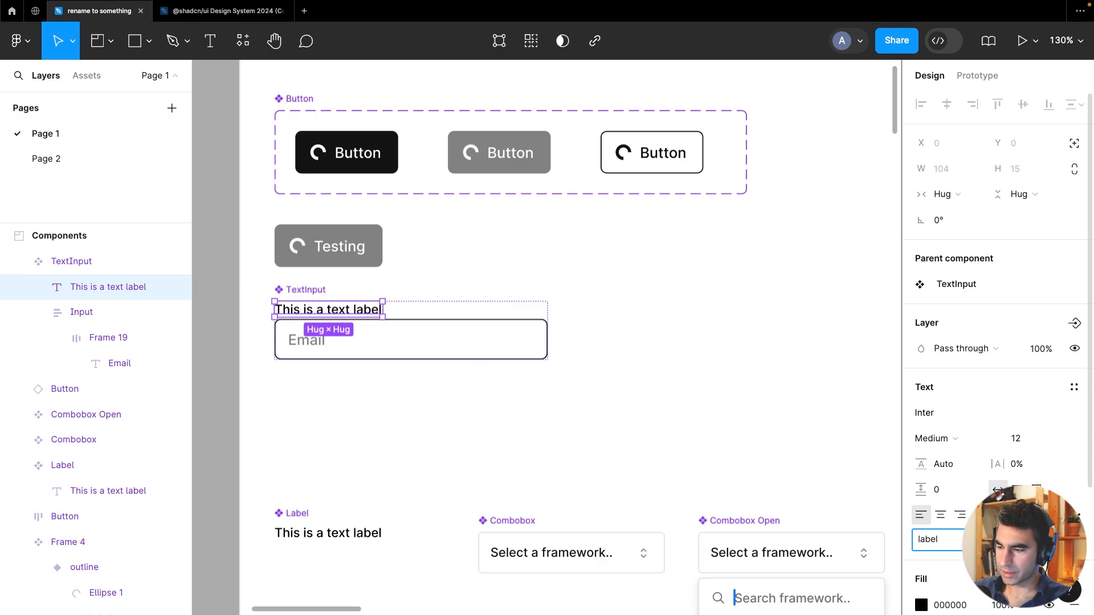
pyautogui.press('Return')
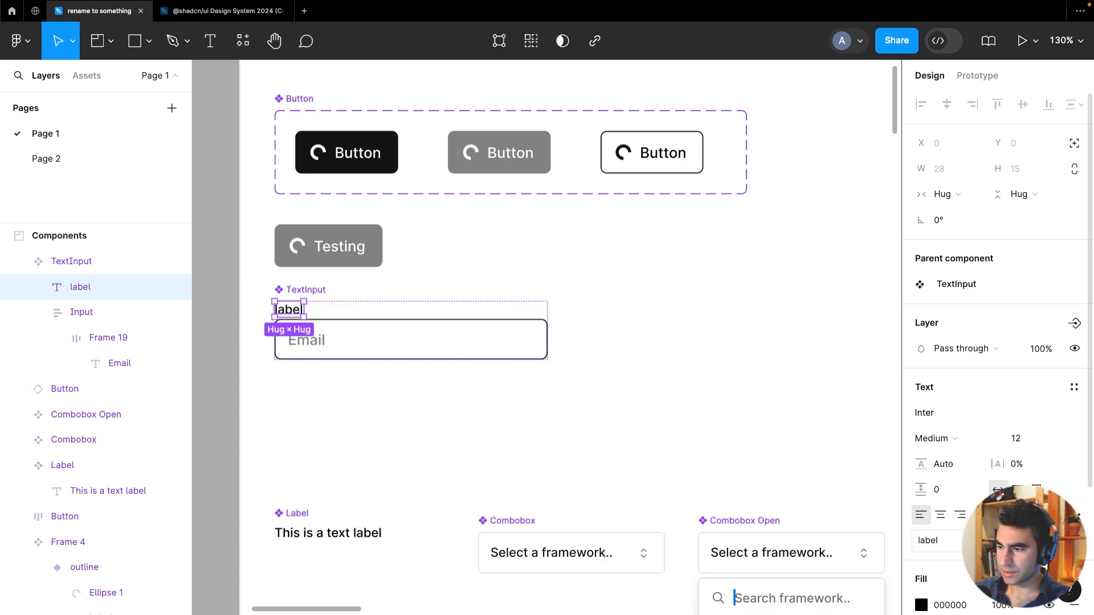
# Create a text component property named label for the label text
pyautogui.click(1075, 541)
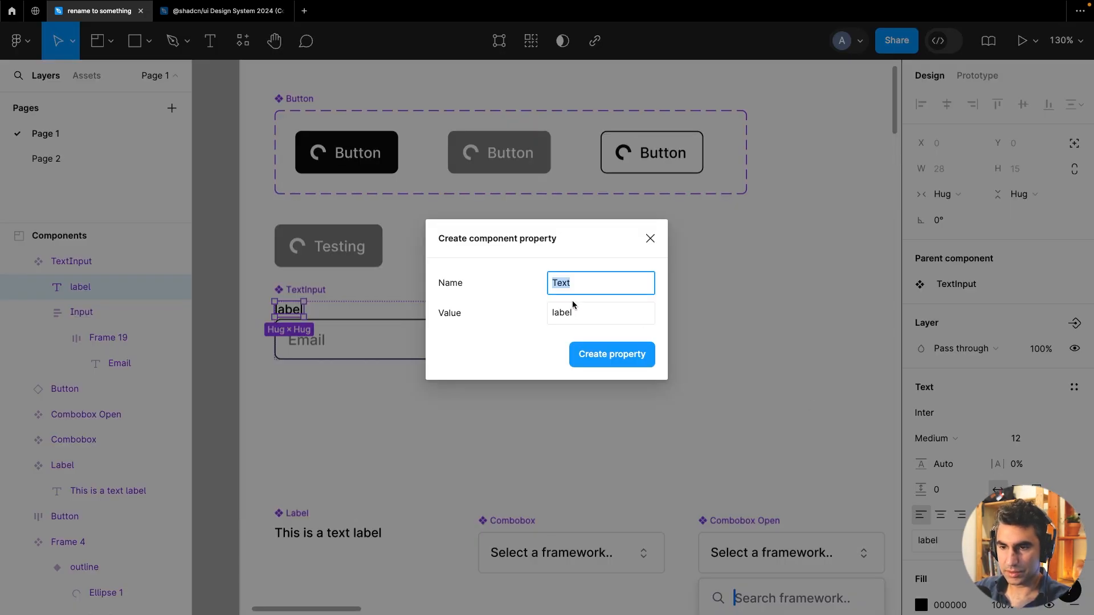
pyautogui.write('label')
pyautogui.press('Tab')
pyautogui.press('Tab')
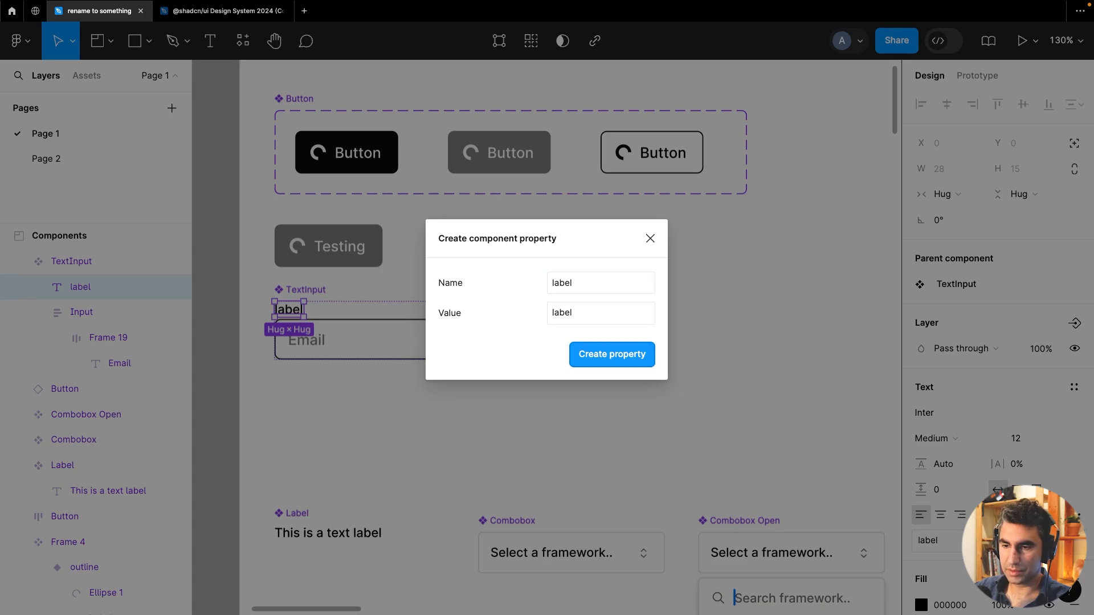
pyautogui.press('Return')
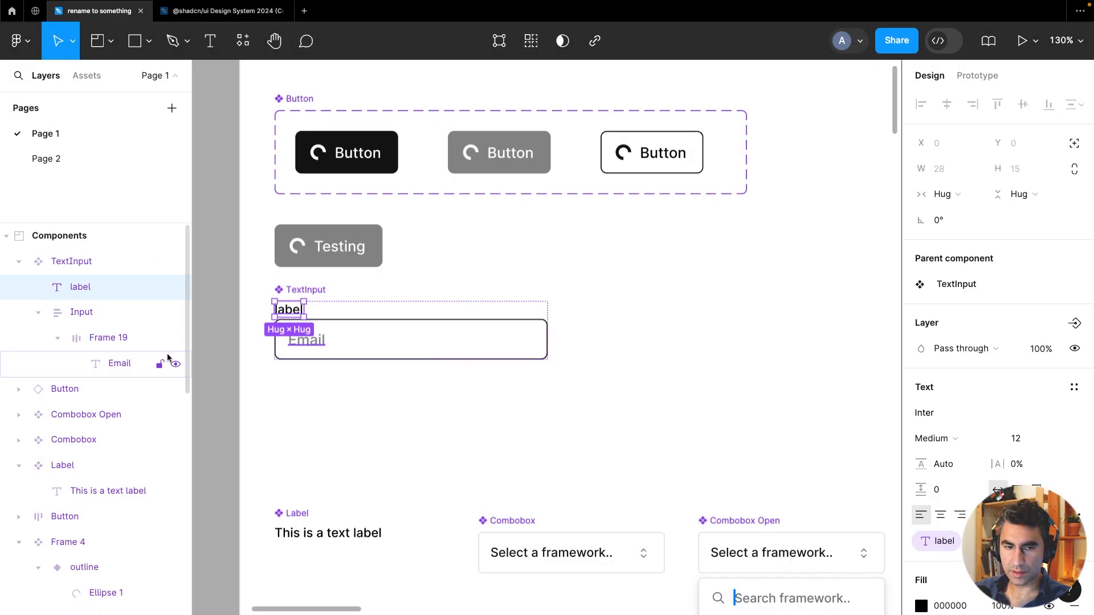
# Create a Text component property for the placeholder text with the value "Test"
pyautogui.click(127, 360)
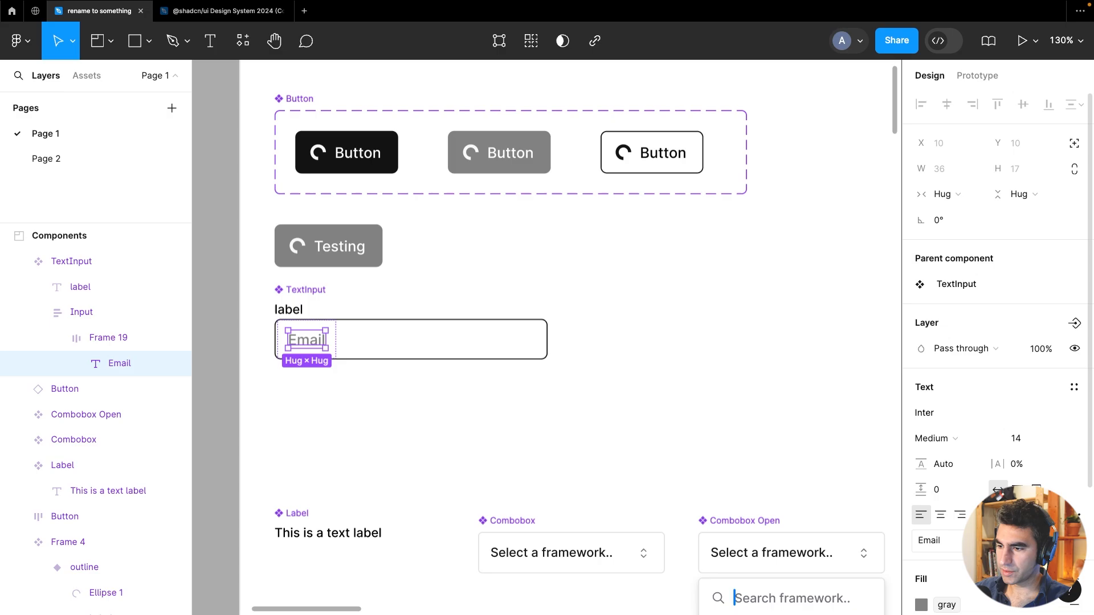
pyautogui.click(970, 590)
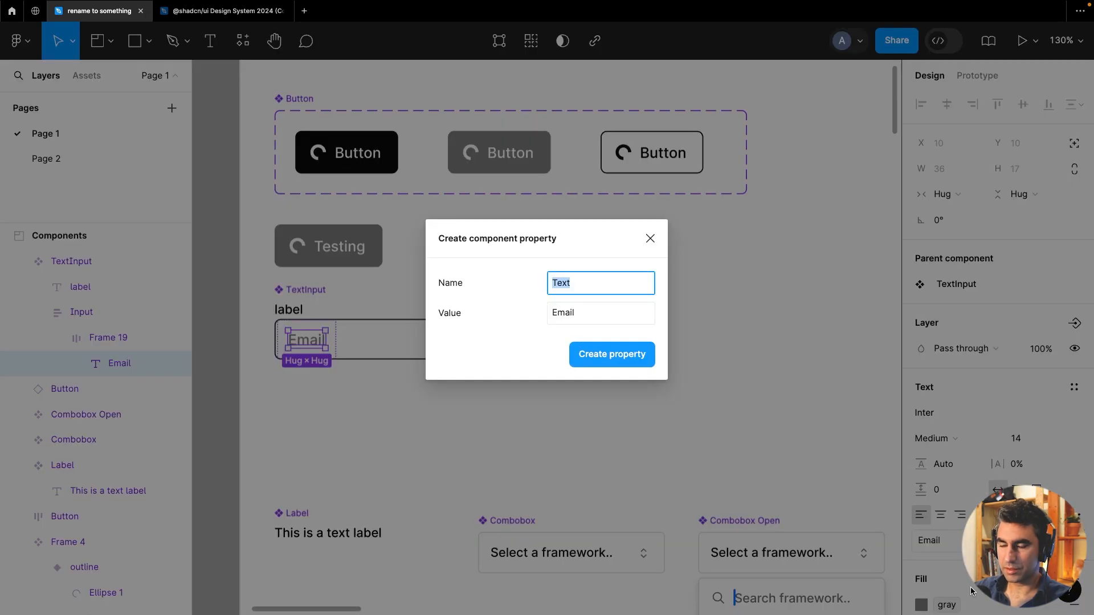
pyautogui.press('Tab')
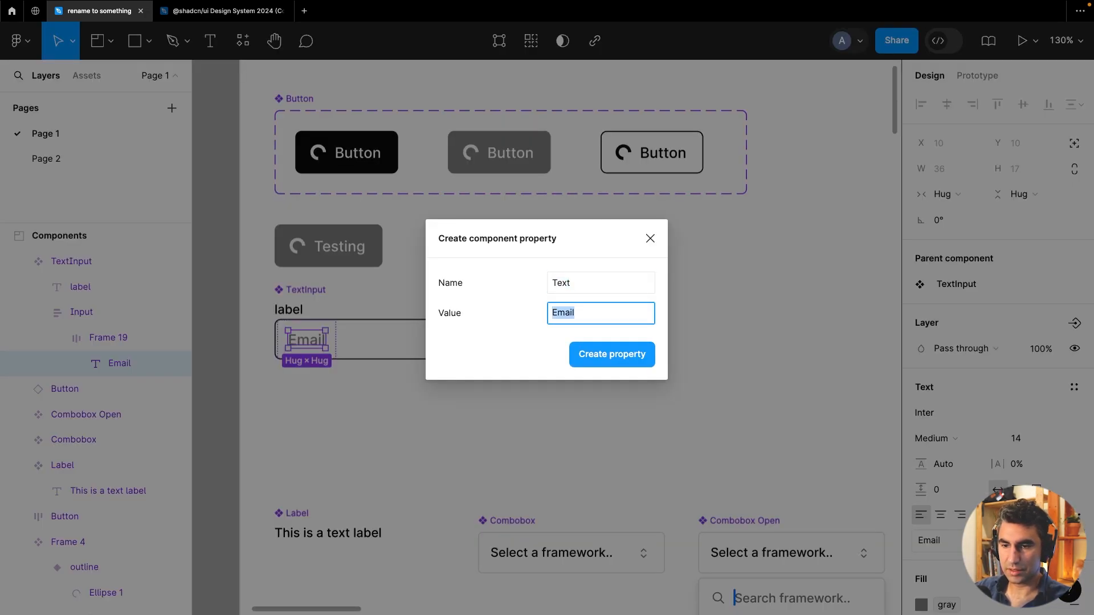
pyautogui.write('Test')
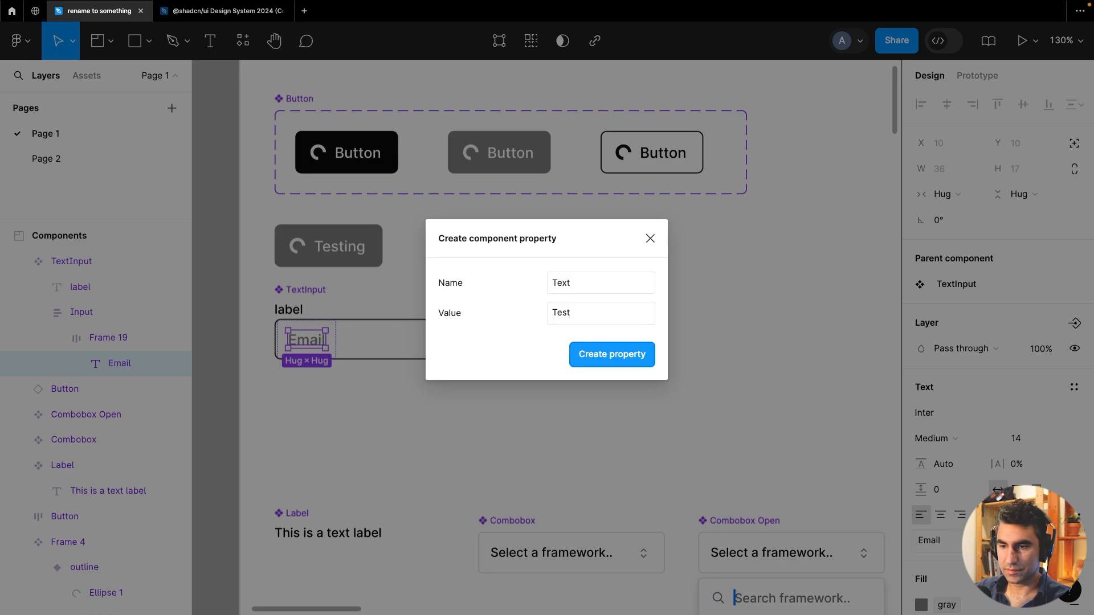
pyautogui.press('Return')
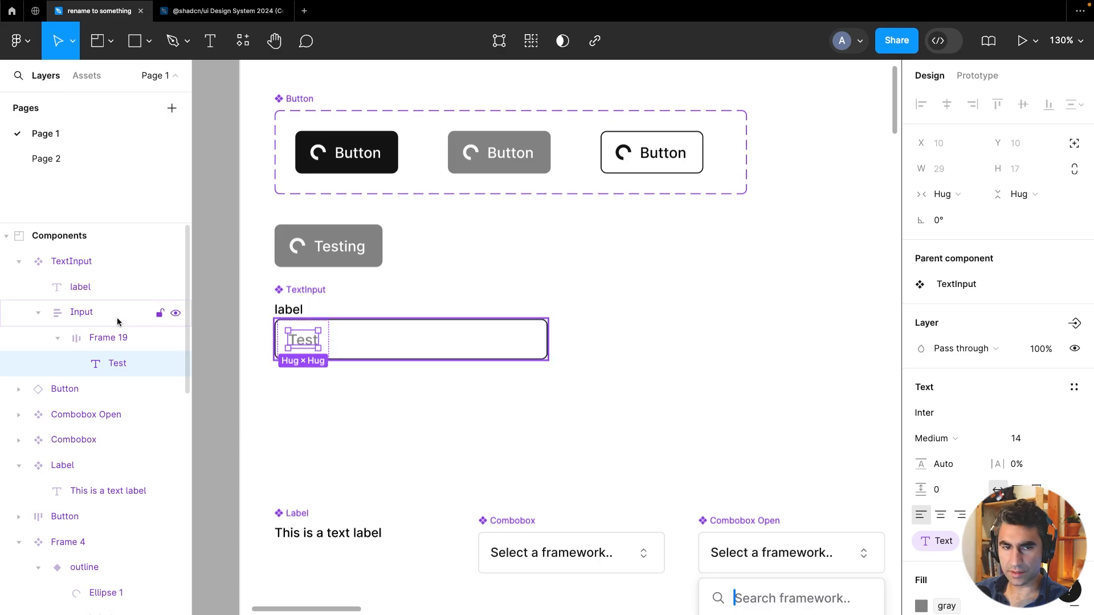
# Create an instance of the TextInput component and place it below the original
pyautogui.click(384, 418)
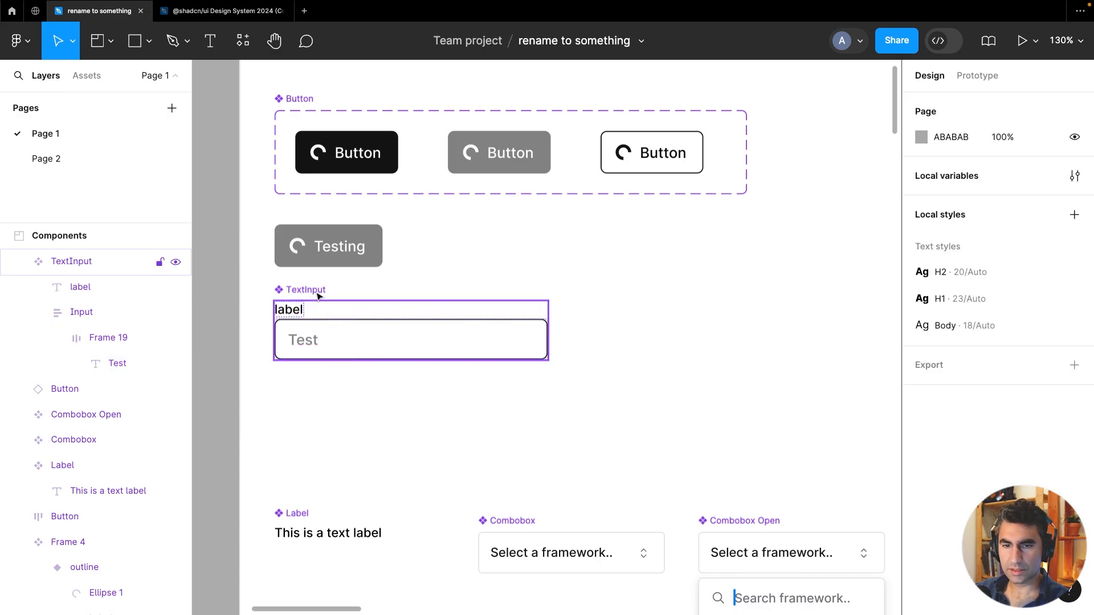
pyautogui.click(327, 317)
pyautogui.hotkey('ctrl', 'd')
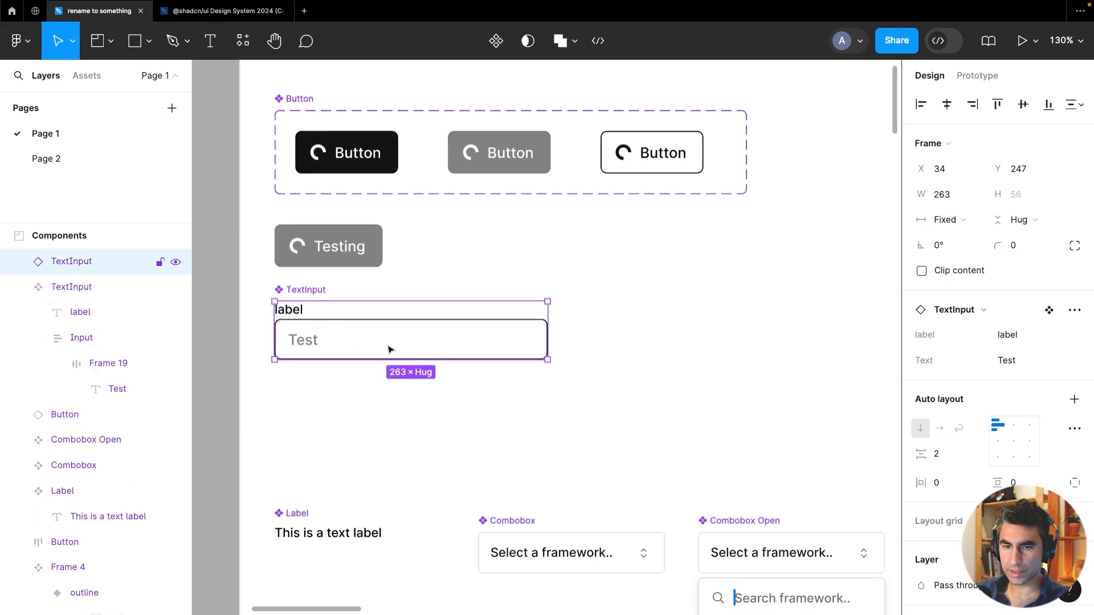
pyautogui.moveTo(386, 349); pyautogui.dragTo(386, 422)
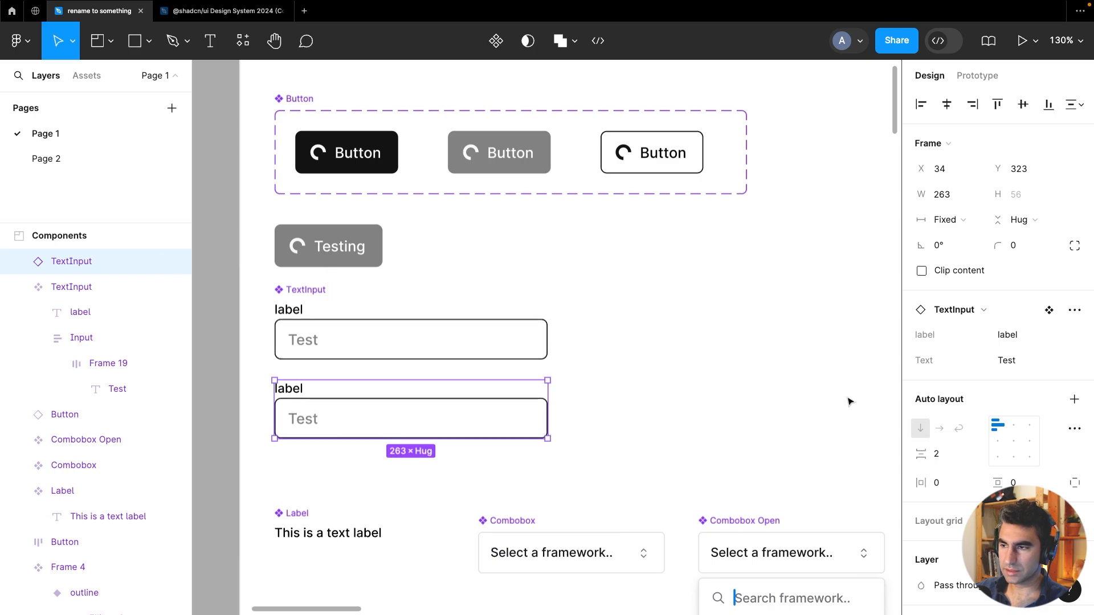
# Set the instance's label property to email and its Text property to "Enter Email"
pyautogui.click(1037, 335)
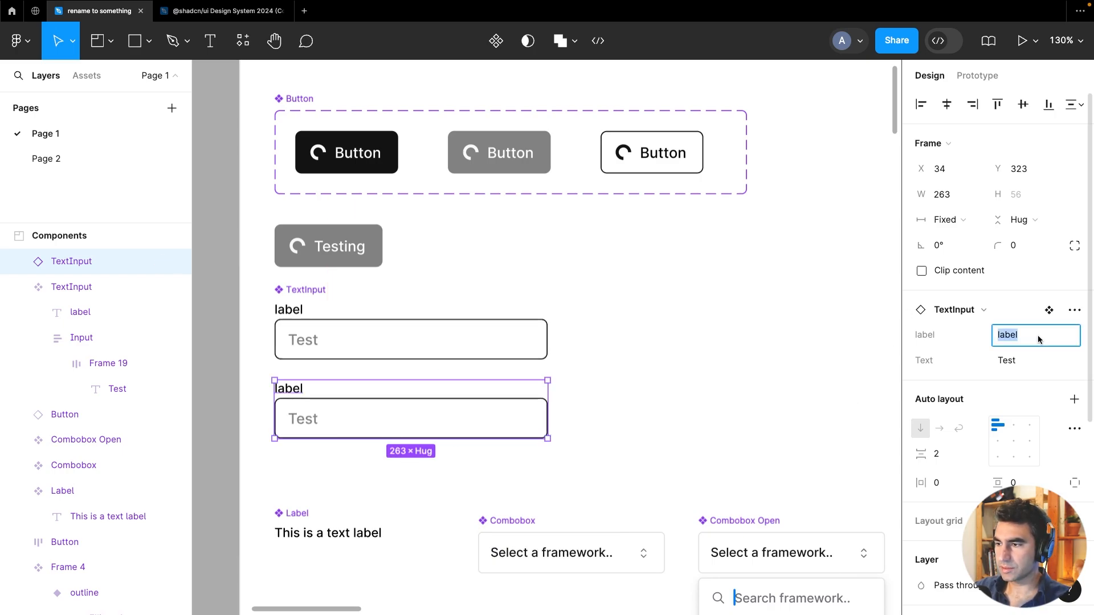
pyautogui.write('email')
pyautogui.press('Tab')
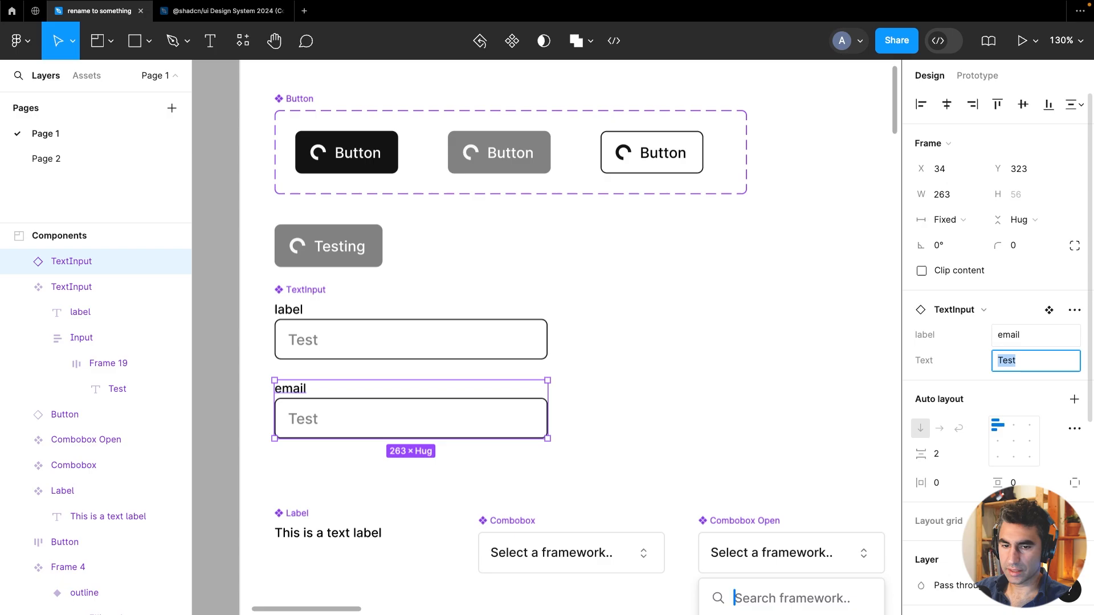
pyautogui.write('Enter ')
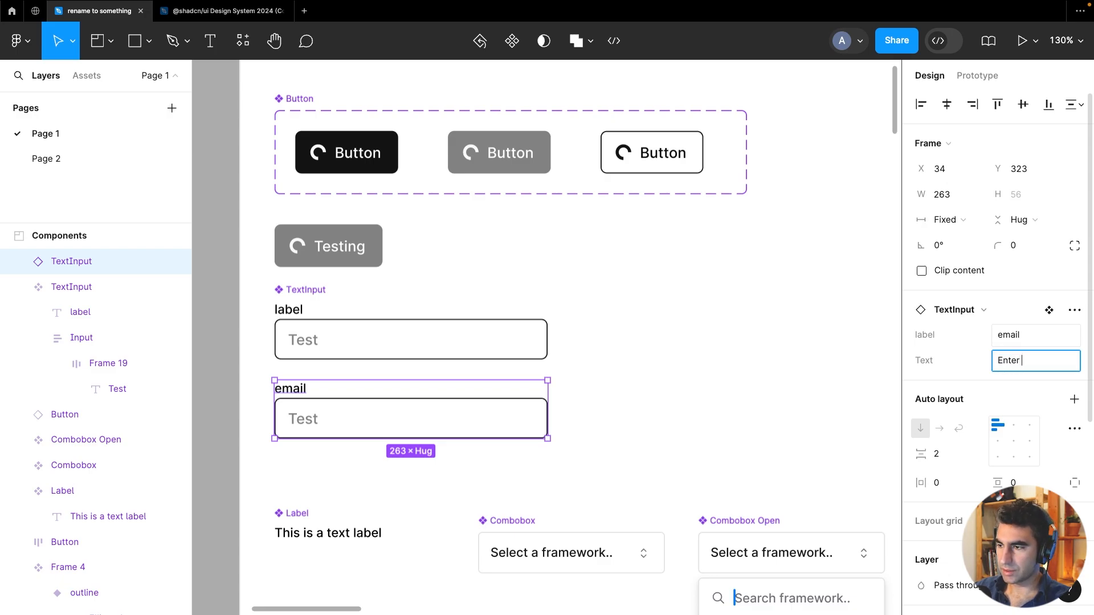
pyautogui.write('Email')
pyautogui.press('Return')
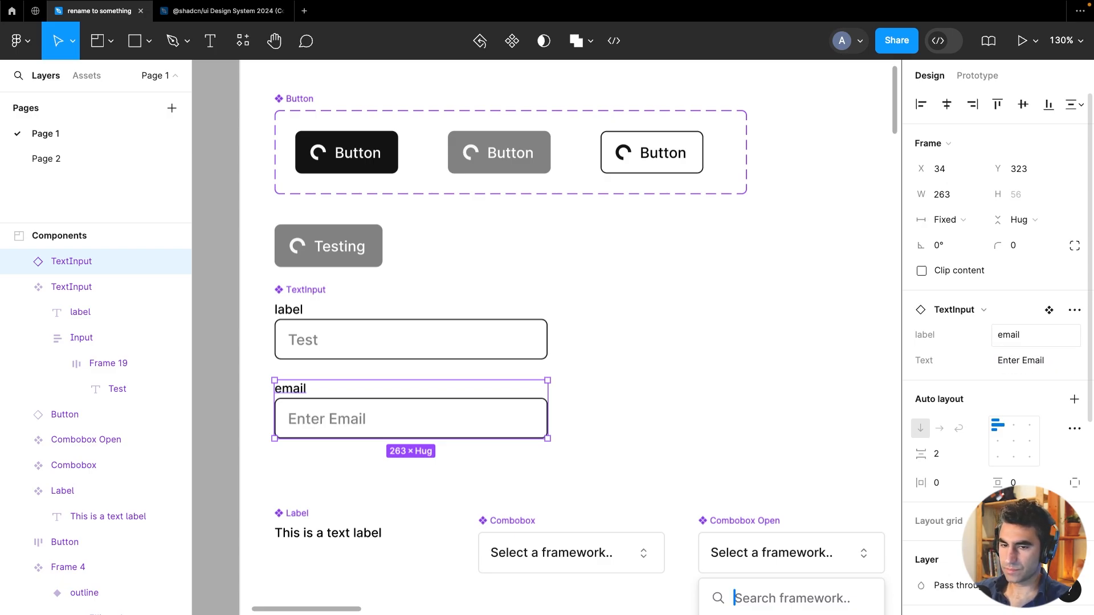
pyautogui.click(694, 378)
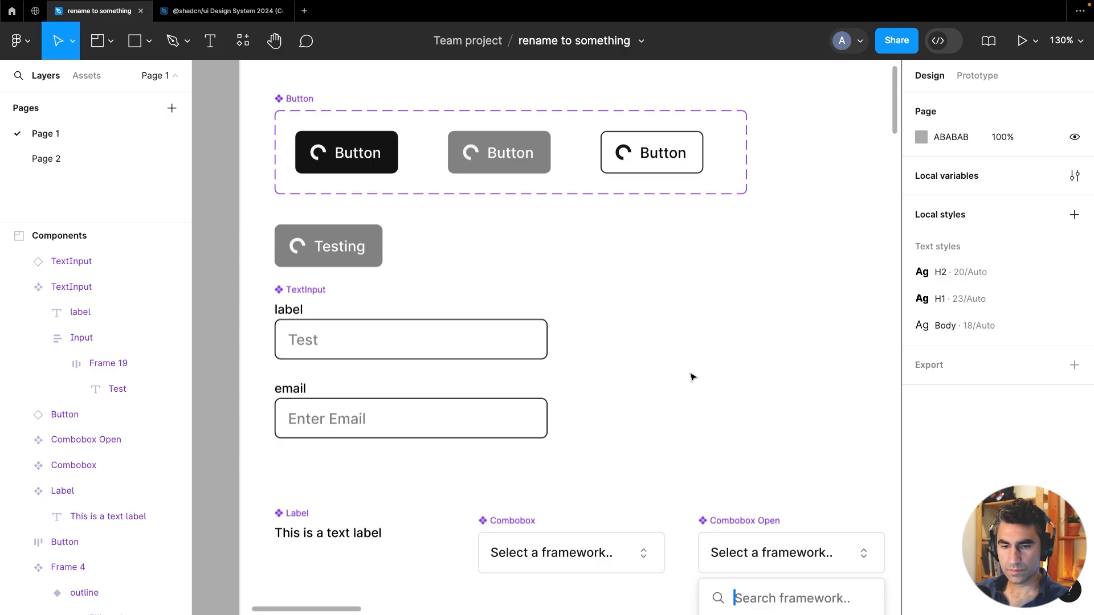
# Change the instance's label property to "Email"
pyautogui.click(336, 388)
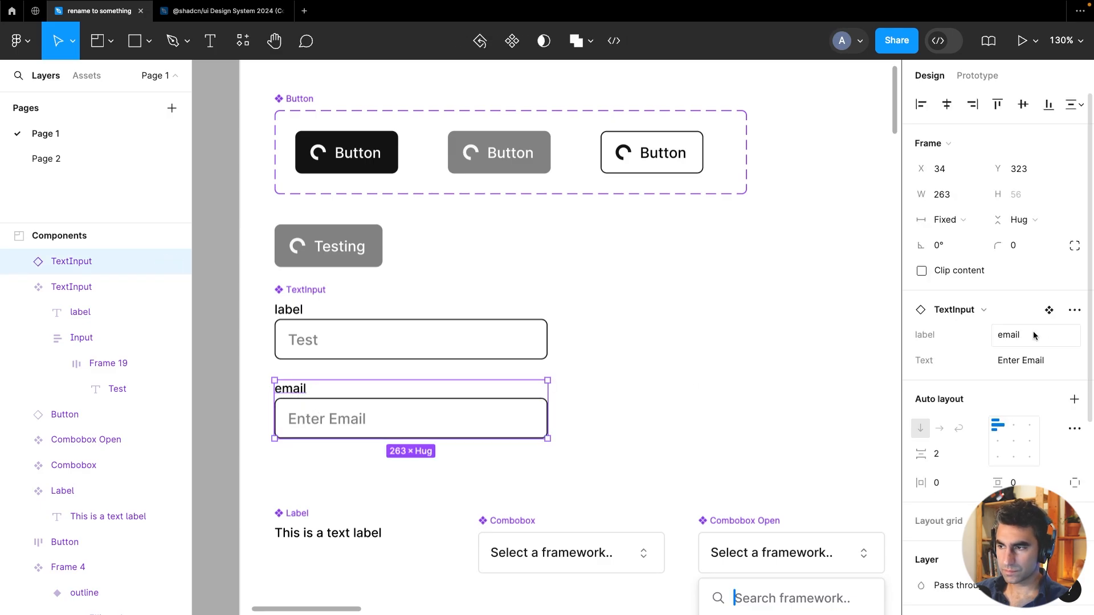
pyautogui.click(1016, 337)
pyautogui.write('Email')
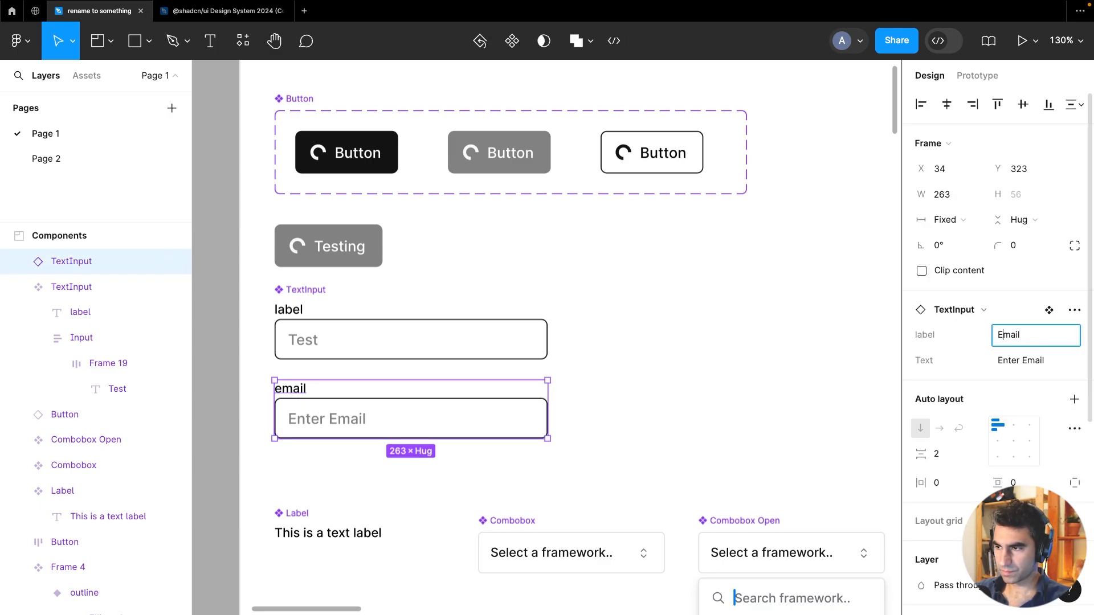
pyautogui.press('Return')
pyautogui.click(693, 326)
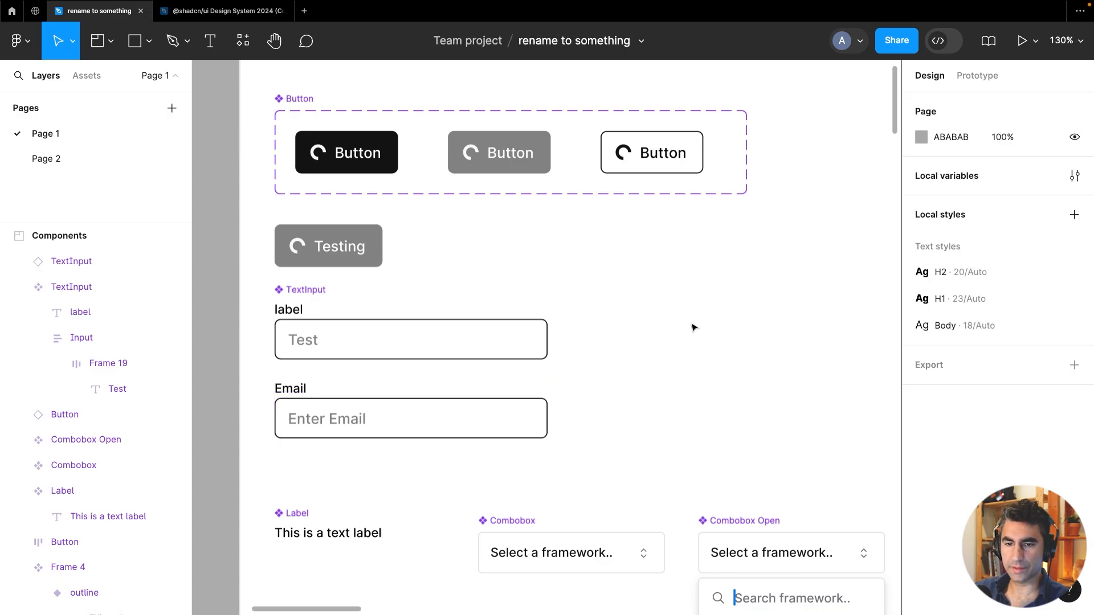
# Move the Email TextInput instance slightly further down below the main component
pyautogui.click(411, 343)
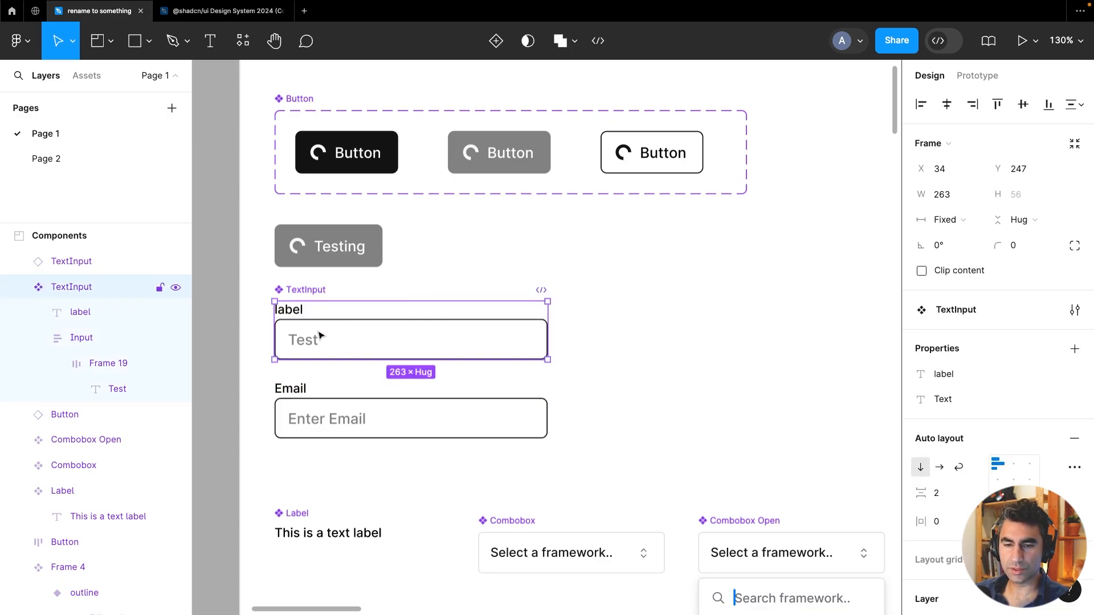
pyautogui.click(305, 392)
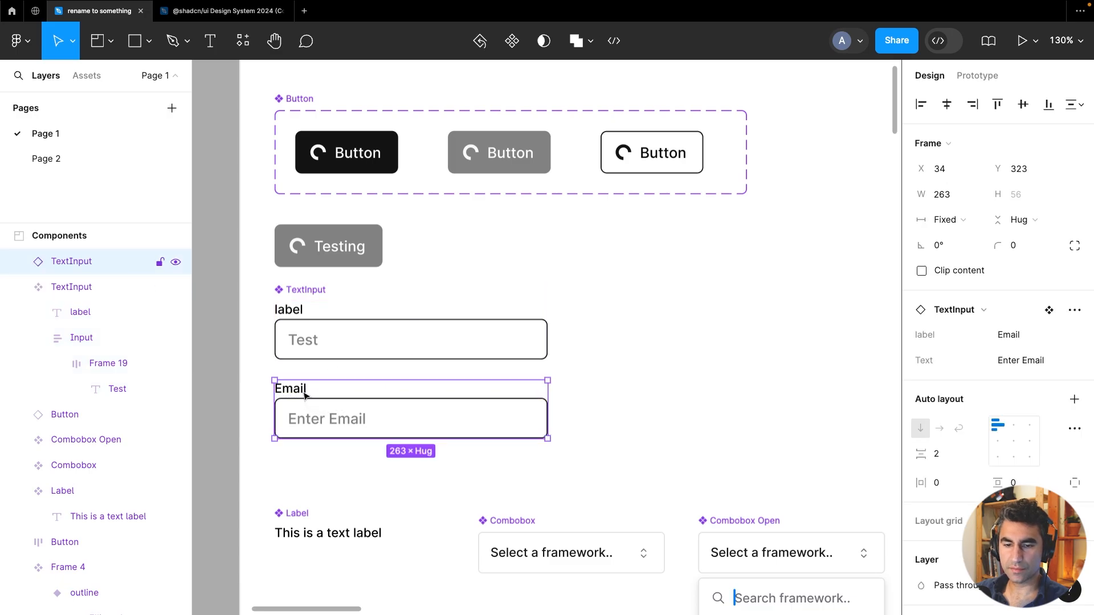
pyautogui.moveTo(302, 393); pyautogui.dragTo(303, 421)
# Add a second variant to the TextInput component
pyautogui.click(306, 326)
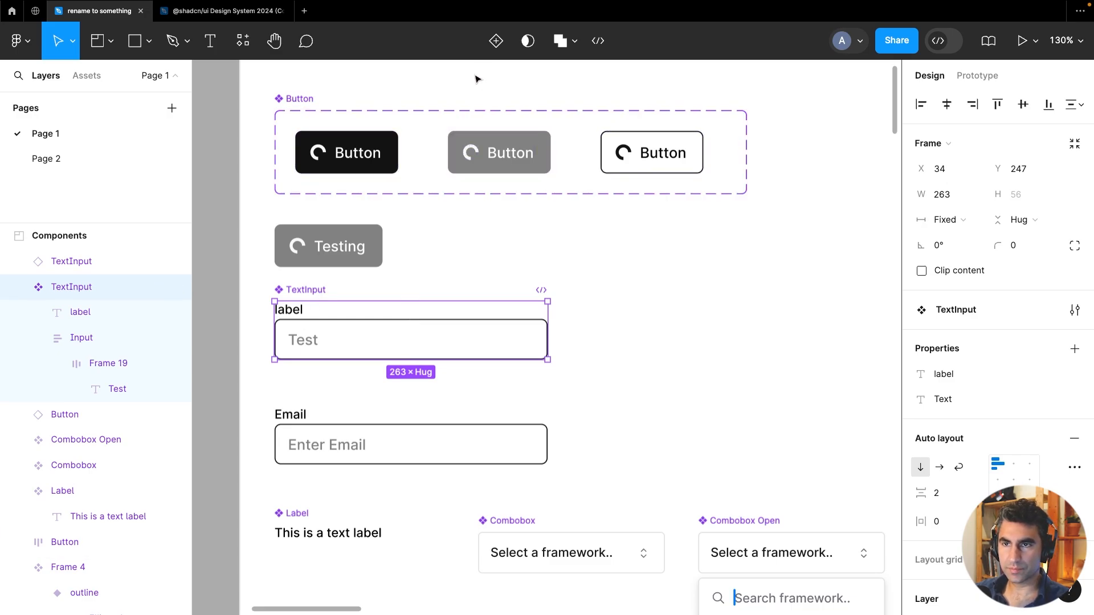
pyautogui.click(496, 40)
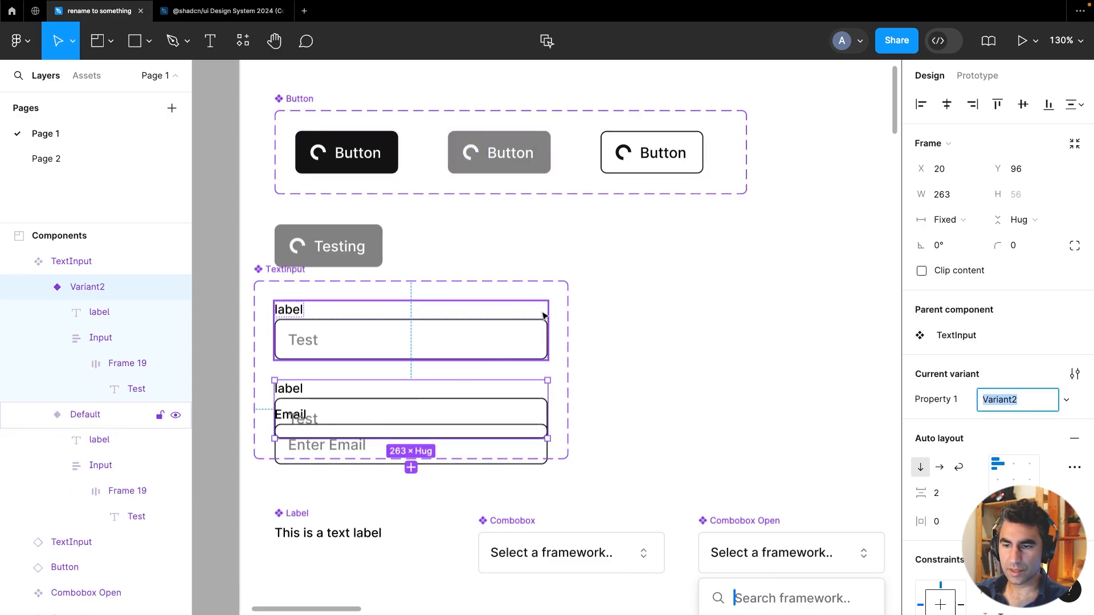
# Widen the TextInput component set to about 608 px and move the new variant beside the default one
pyautogui.click(273, 274)
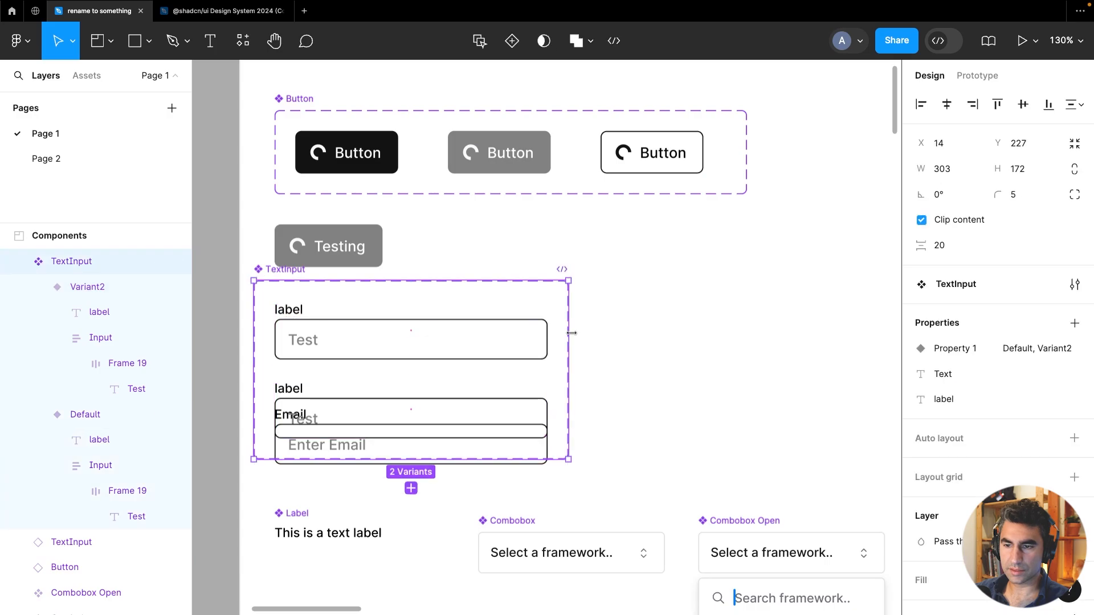
pyautogui.moveTo(569, 332); pyautogui.dragTo(885, 308)
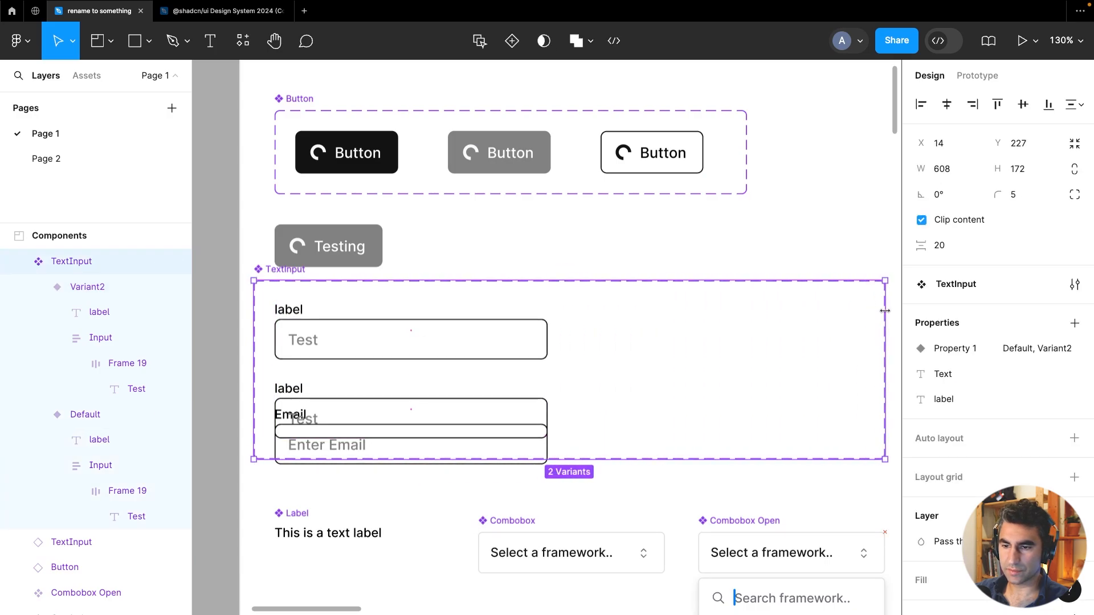
pyautogui.moveTo(286, 395); pyautogui.dragTo(410, 371)
pyautogui.press('super+z')
pyautogui.moveTo(318, 392); pyautogui.dragTo(596, 315)
# Change the placeholder text color in the new variant's input frame from gray to black
pyautogui.doubleClick(621, 343)
pyautogui.doubleClick(620, 341)
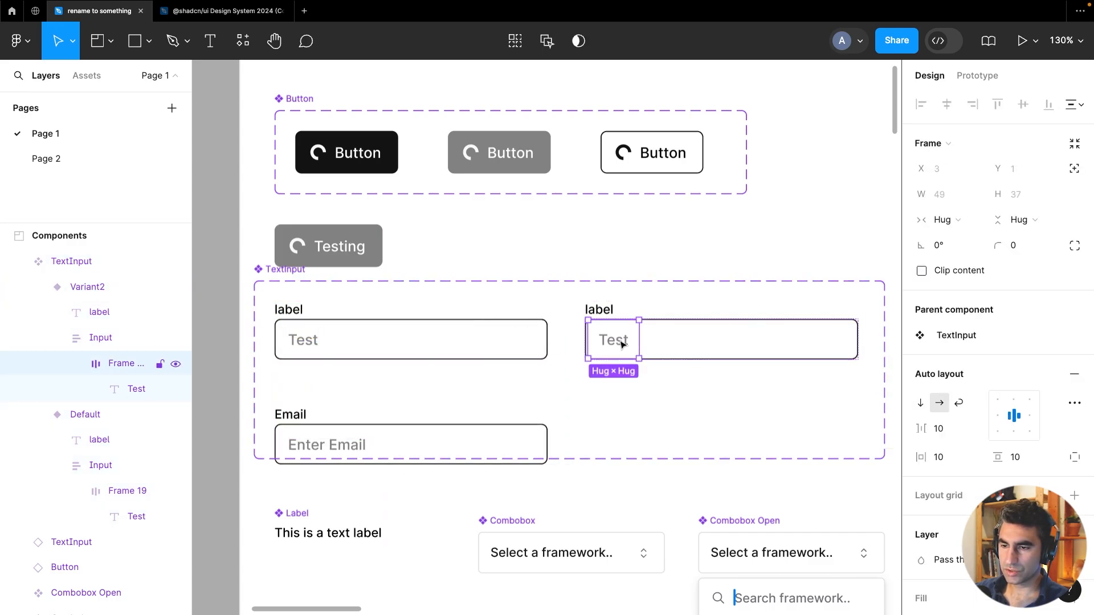
pyautogui.scroll(-4, 969, 447)
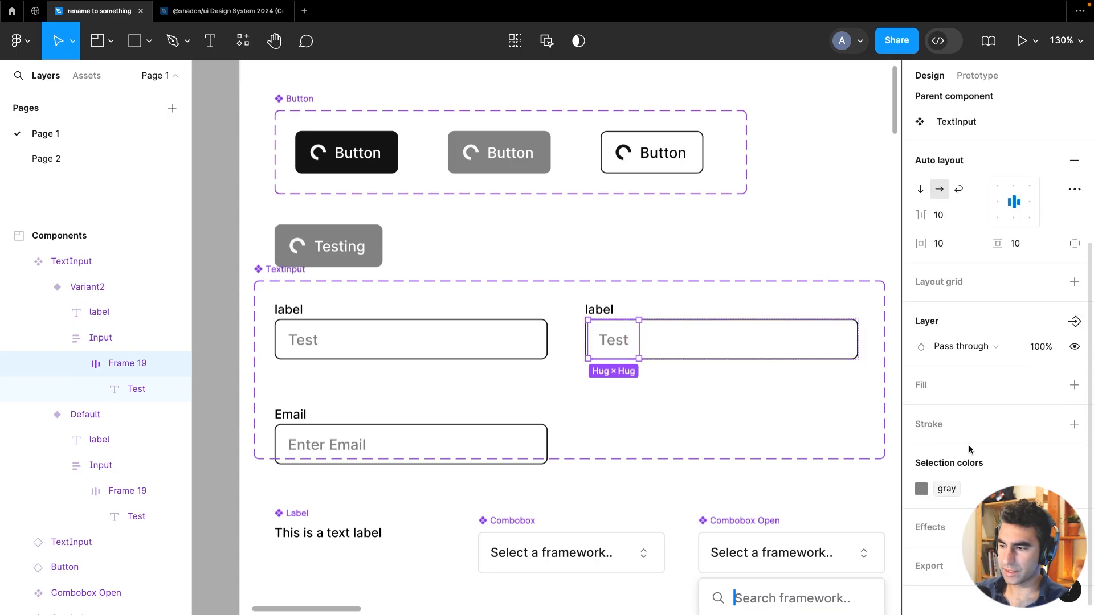
pyautogui.click(921, 488)
pyautogui.click(744, 532)
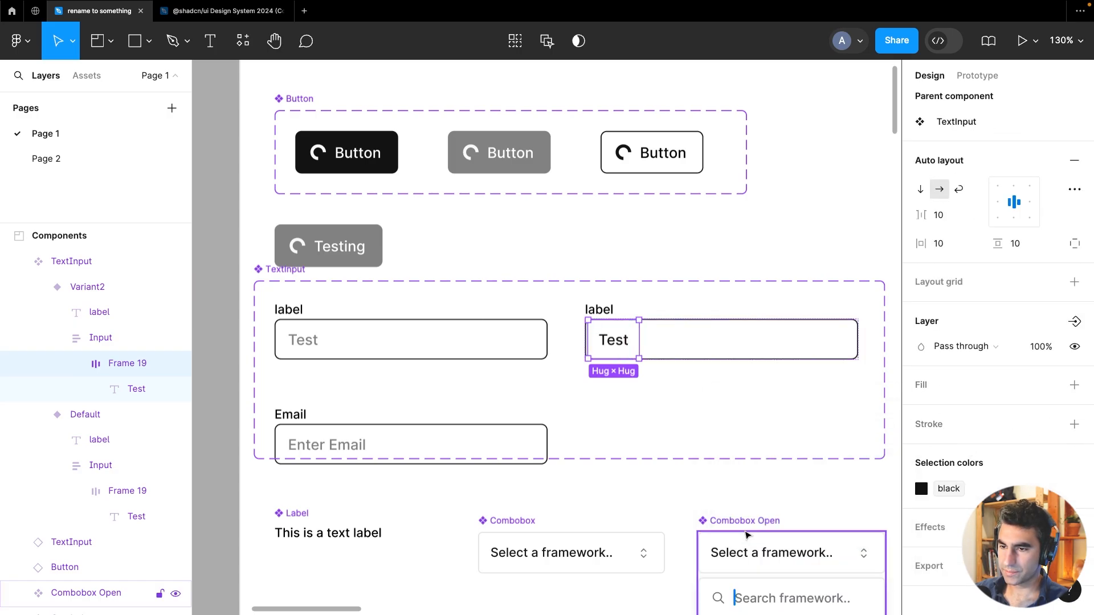
# Rename the new variant's Property 1 value to "touched"
pyautogui.click(625, 313)
pyautogui.scroll(4, 1039, 312)
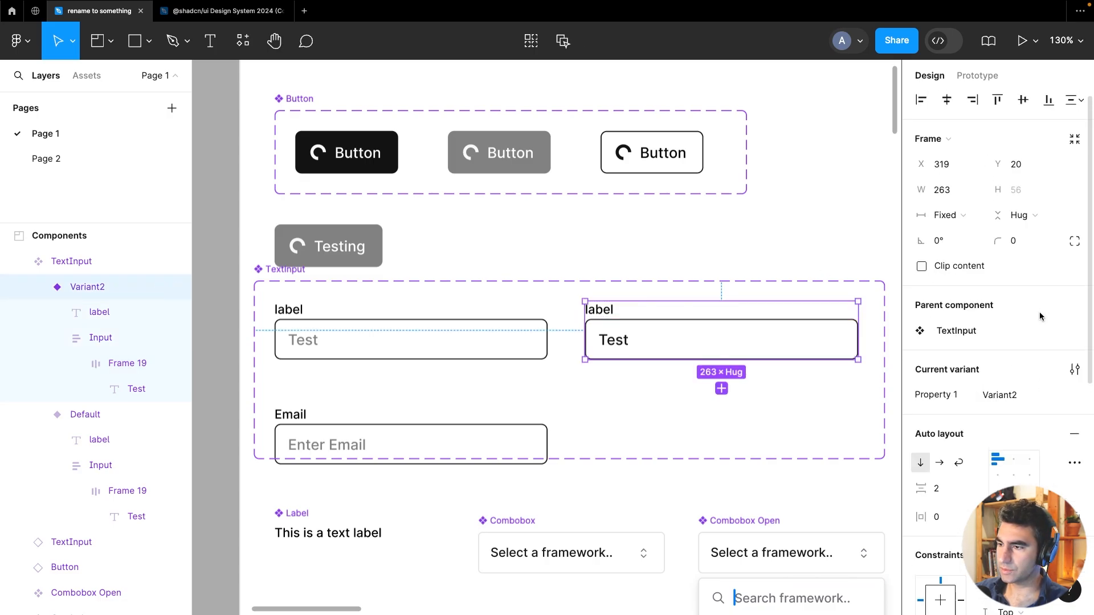
pyautogui.click(999, 399)
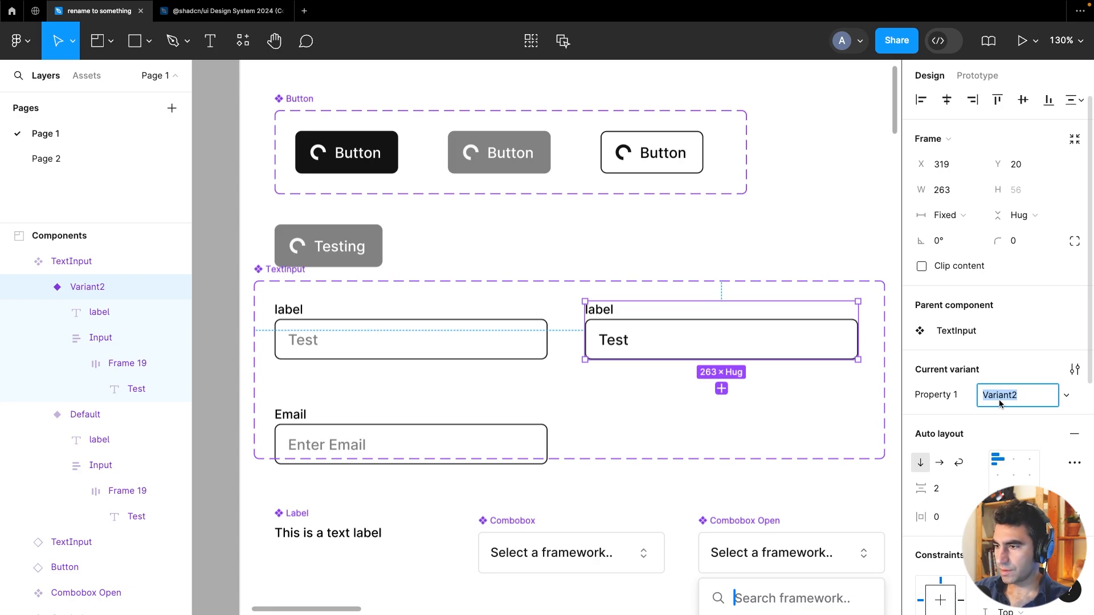
pyautogui.write('touched')
pyautogui.press('Return')
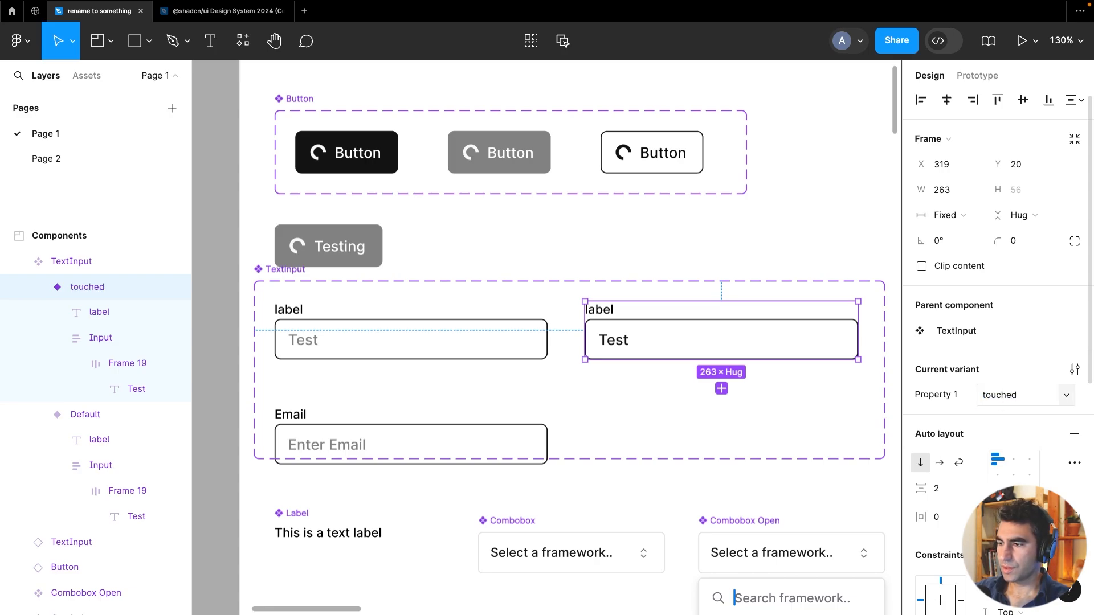
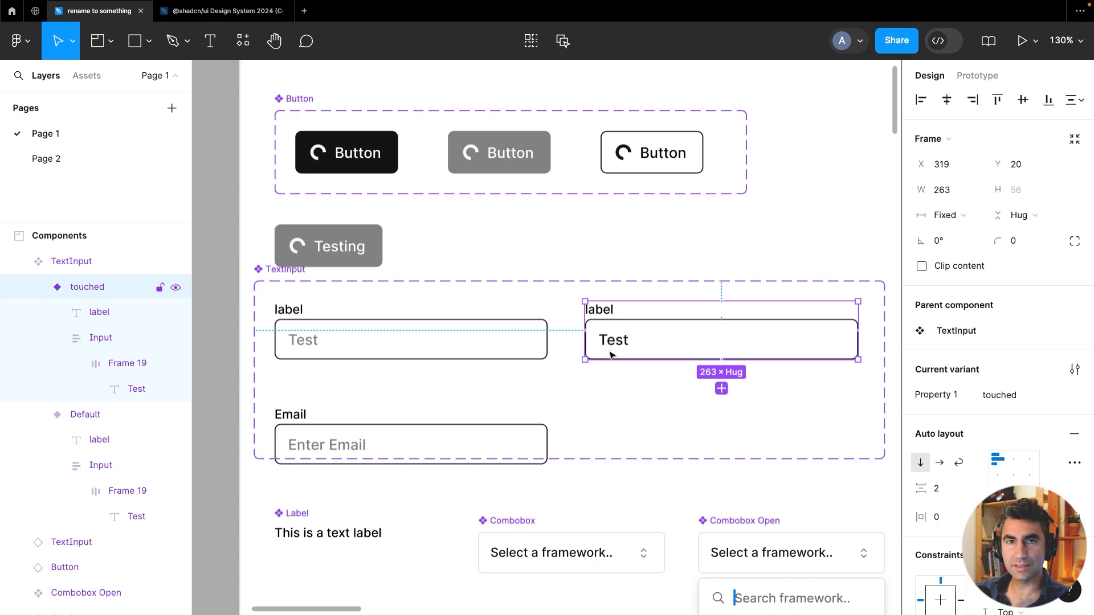
# Rename the TextInput component set's Property 1 variant property to "mode"
pyautogui.click(306, 349)
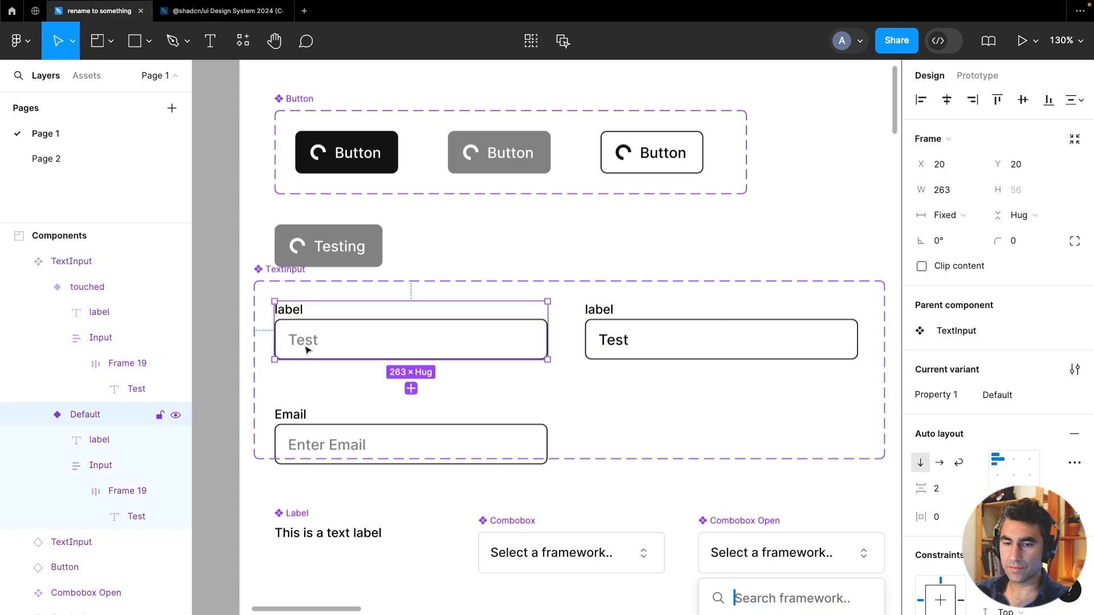
pyautogui.scroll(-10, 992, 350)
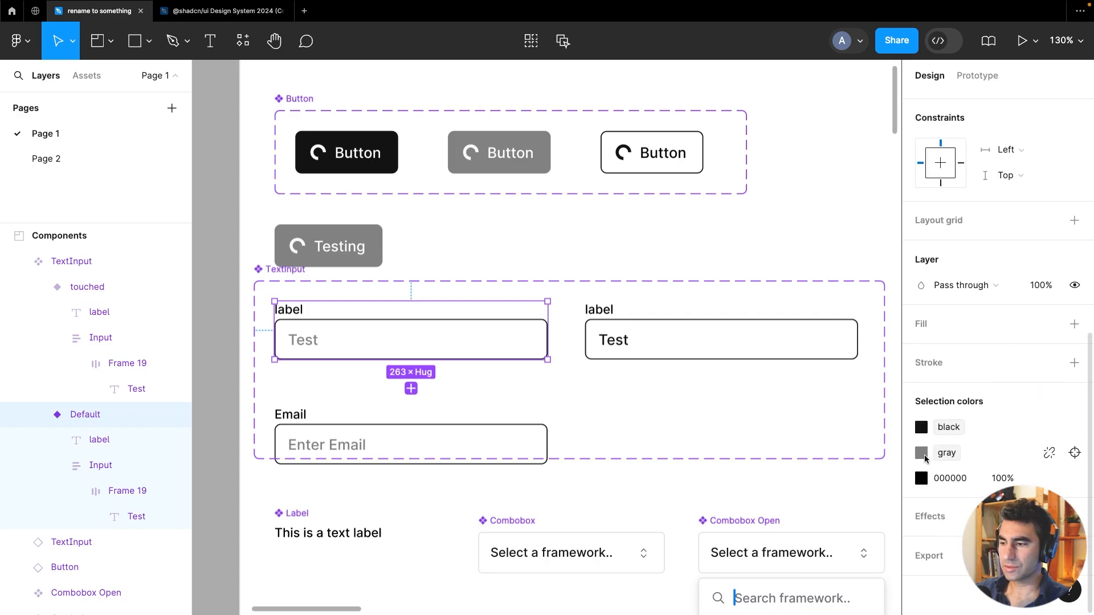
pyautogui.scroll(10, 937, 343)
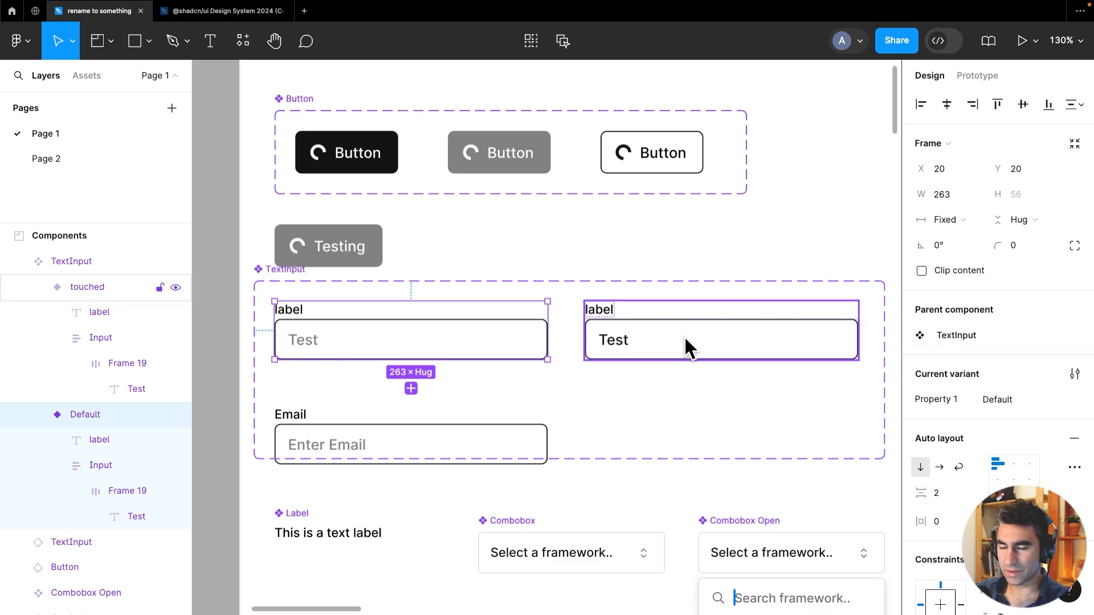
pyautogui.click(708, 333)
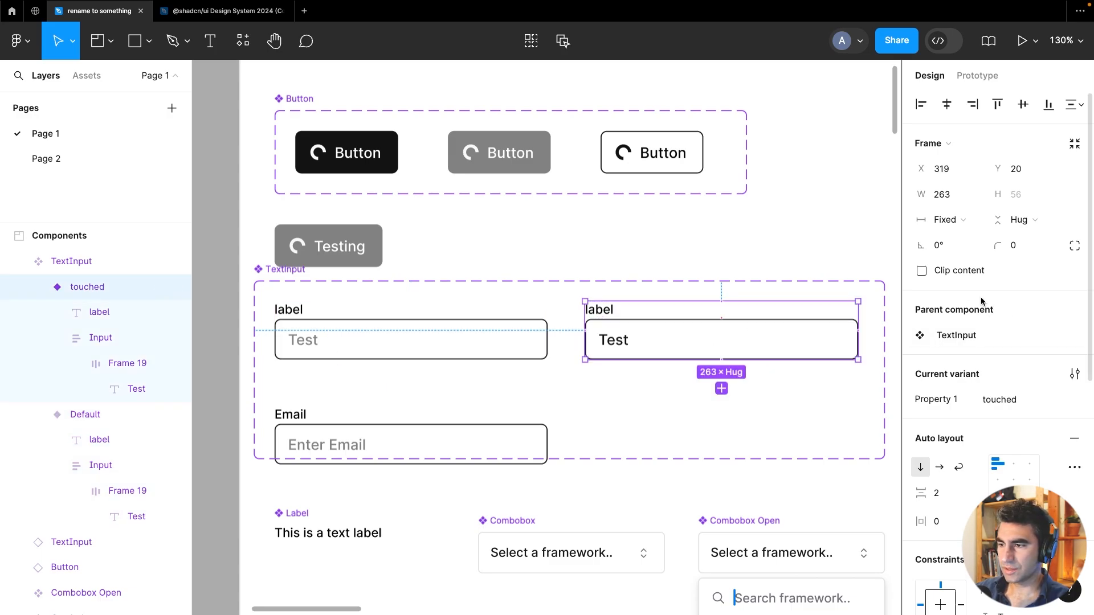
pyautogui.click(74, 262)
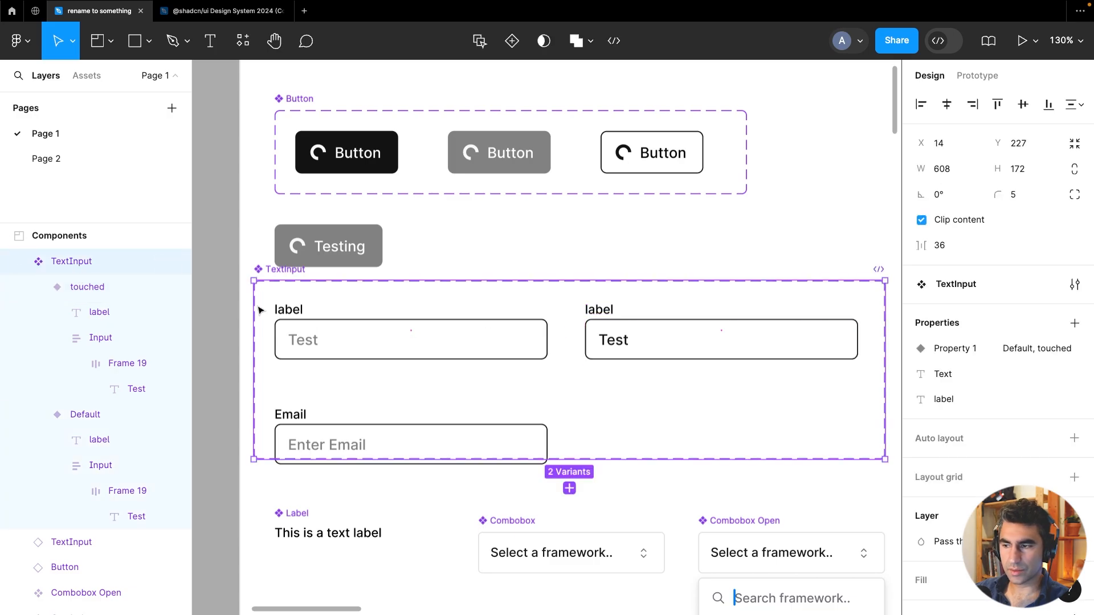
pyautogui.doubleClick(962, 352)
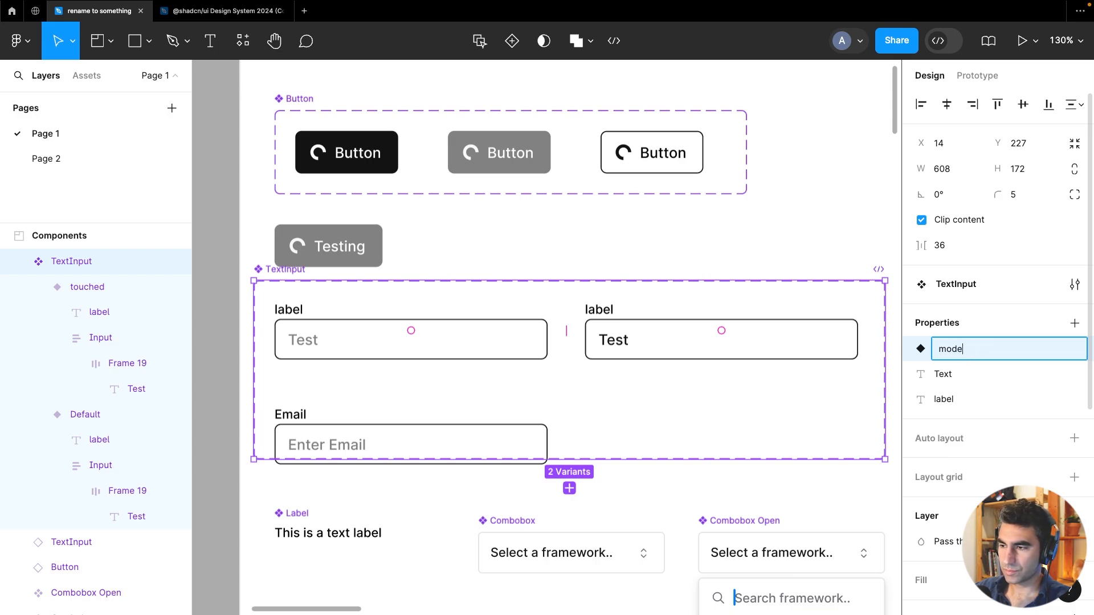
pyautogui.press('Return')
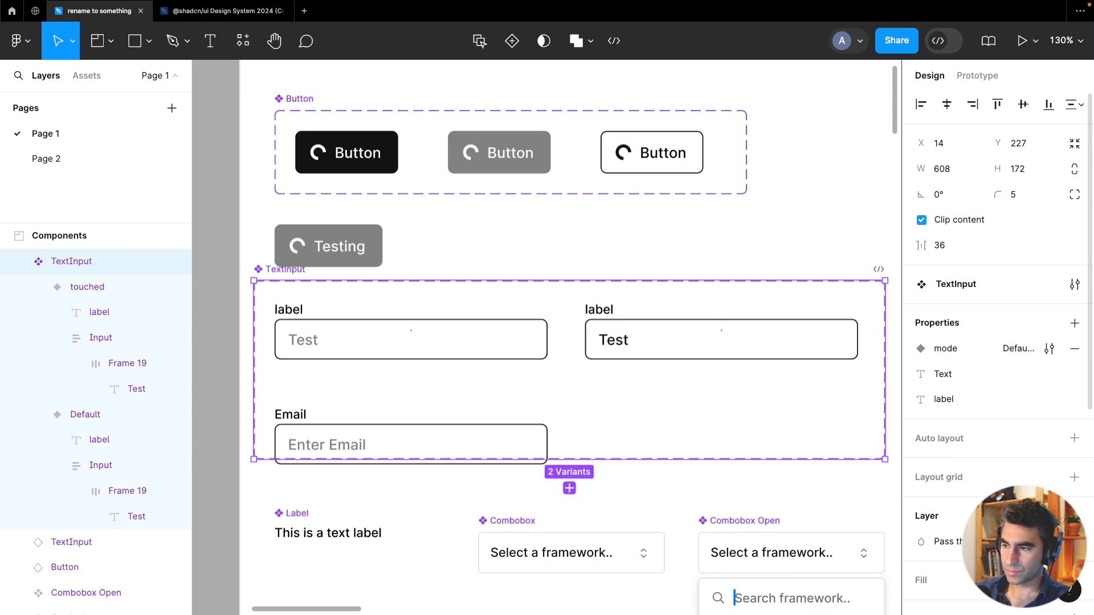
# Rename the default variant's mode value to "placeholder"
pyautogui.click(638, 322)
pyautogui.click(410, 332)
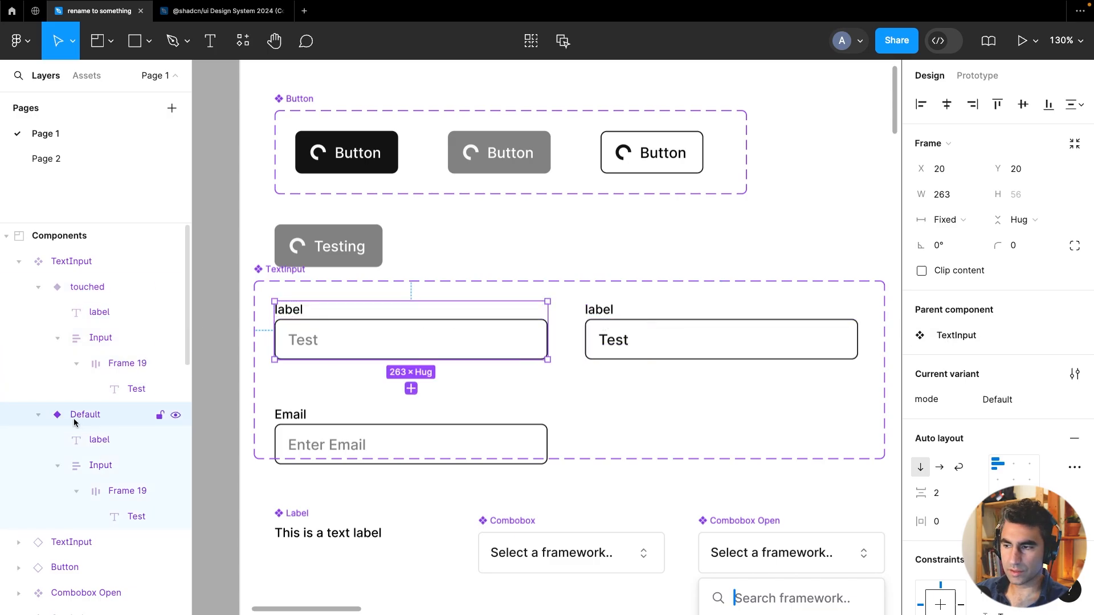
pyautogui.click(990, 401)
pyautogui.click(991, 402)
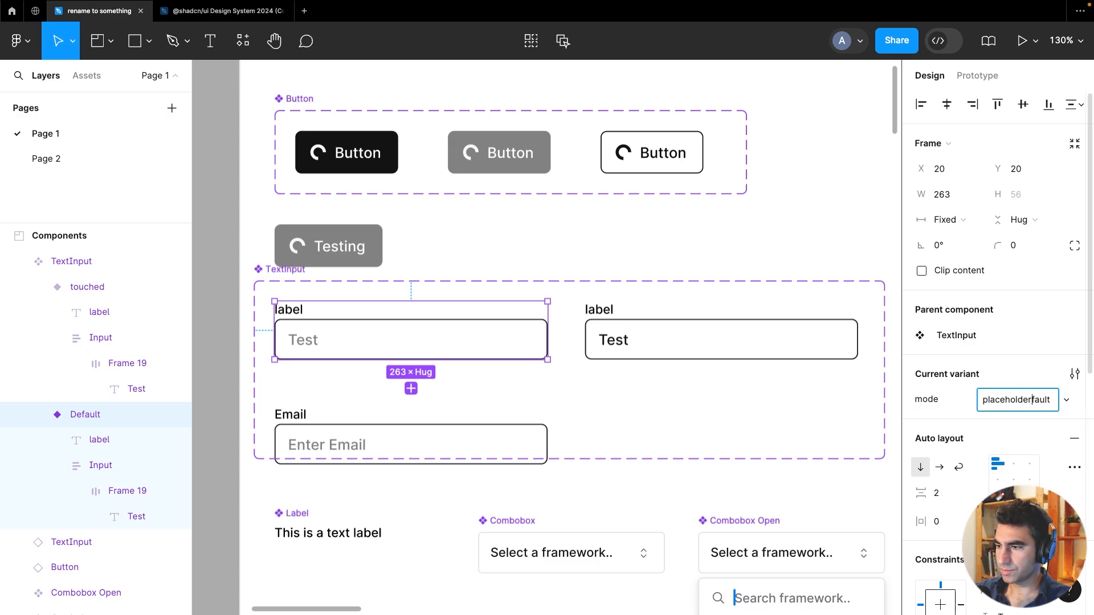
pyautogui.write('placeholder')
pyautogui.press('Return')
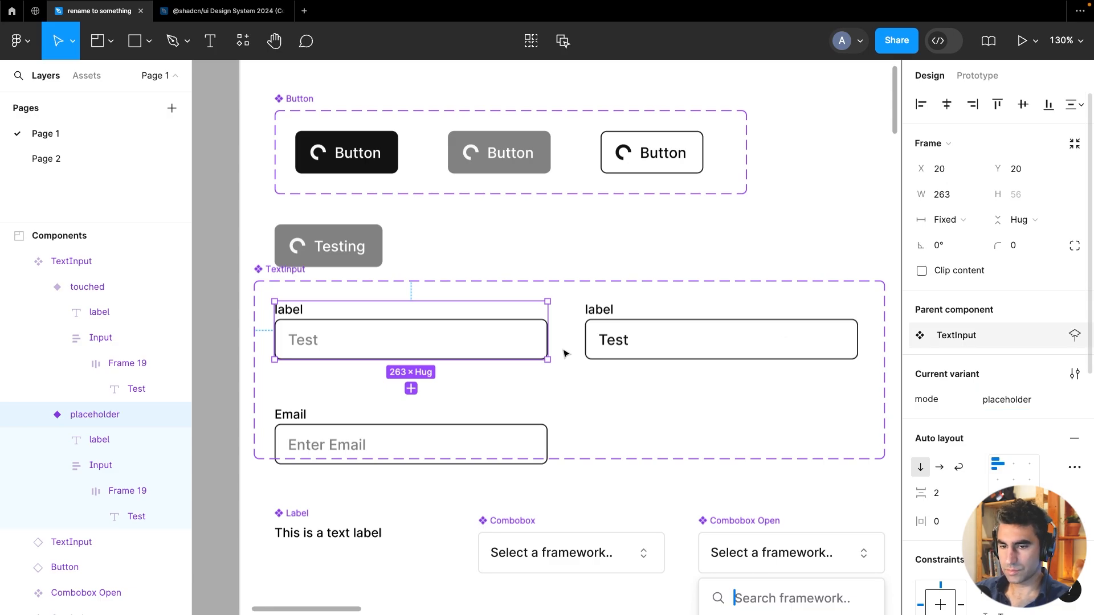
# Shrink the TextInput component set to about 101 px high so it holds only the two variants
pyautogui.click(337, 445)
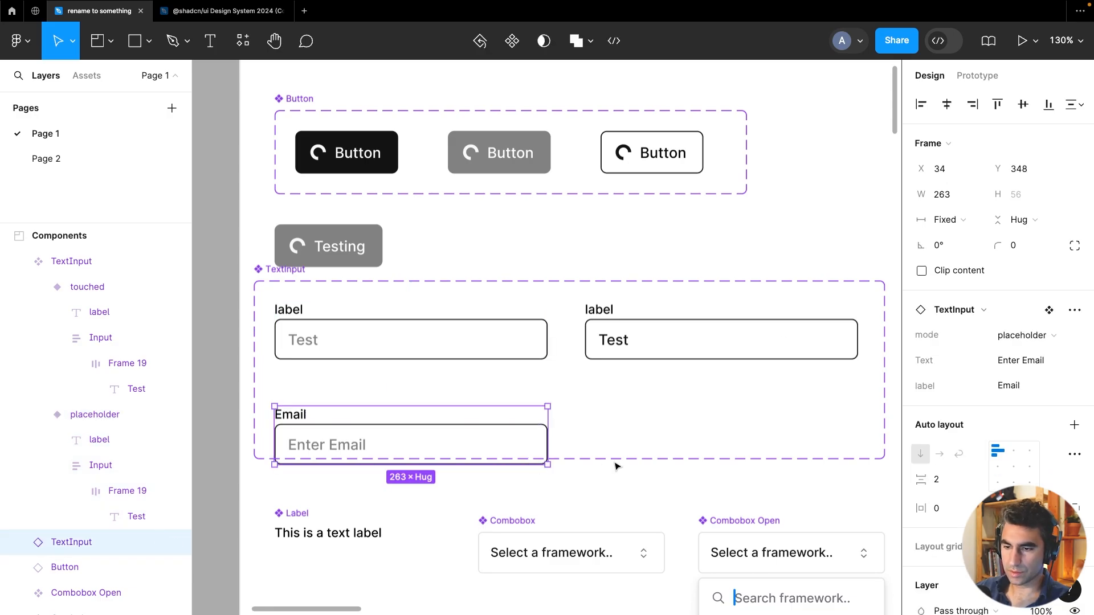
pyautogui.click(274, 268)
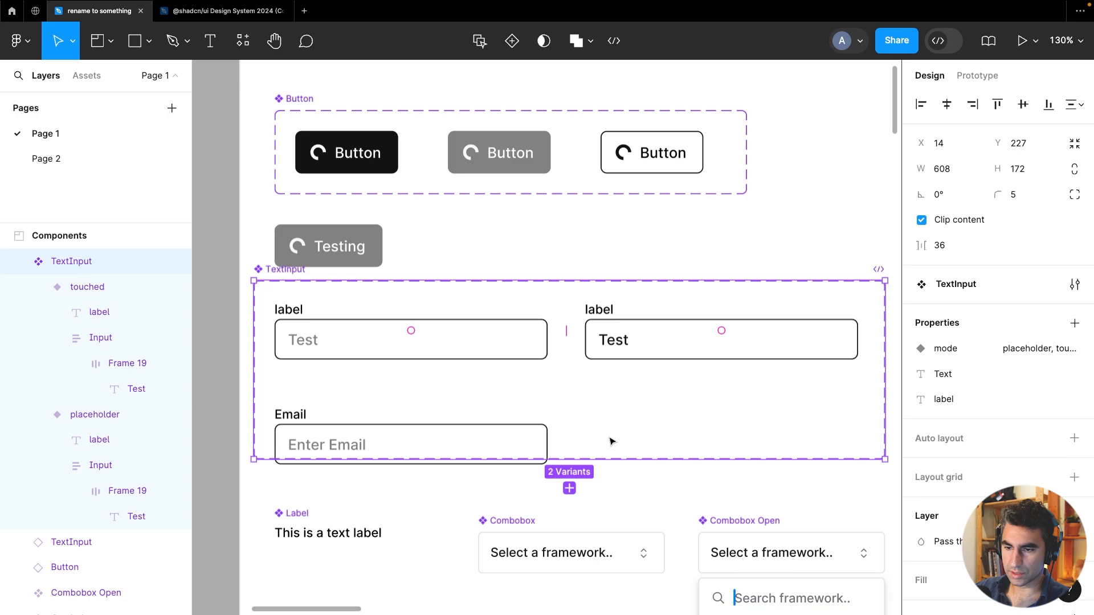
pyautogui.moveTo(591, 457); pyautogui.dragTo(603, 385)
# Reposition the TextInput set and the Email instance below it, and delete the Label component
pyautogui.click(456, 432)
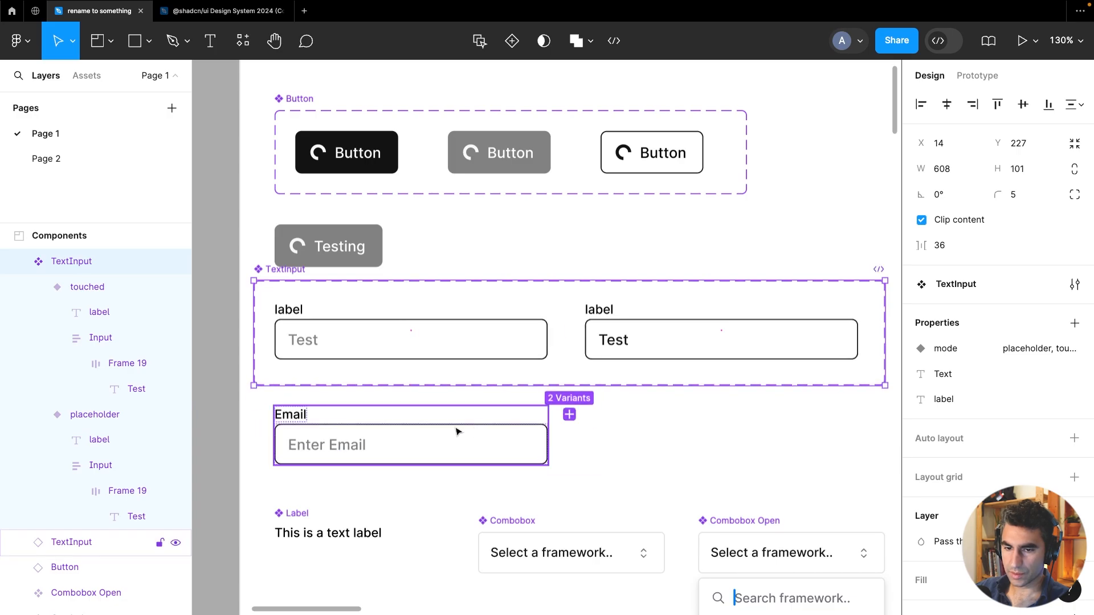
pyautogui.moveTo(273, 273); pyautogui.dragTo(295, 298)
pyautogui.moveTo(291, 431); pyautogui.dragTo(289, 451)
pyautogui.click(299, 530)
pyautogui.press('Delete')
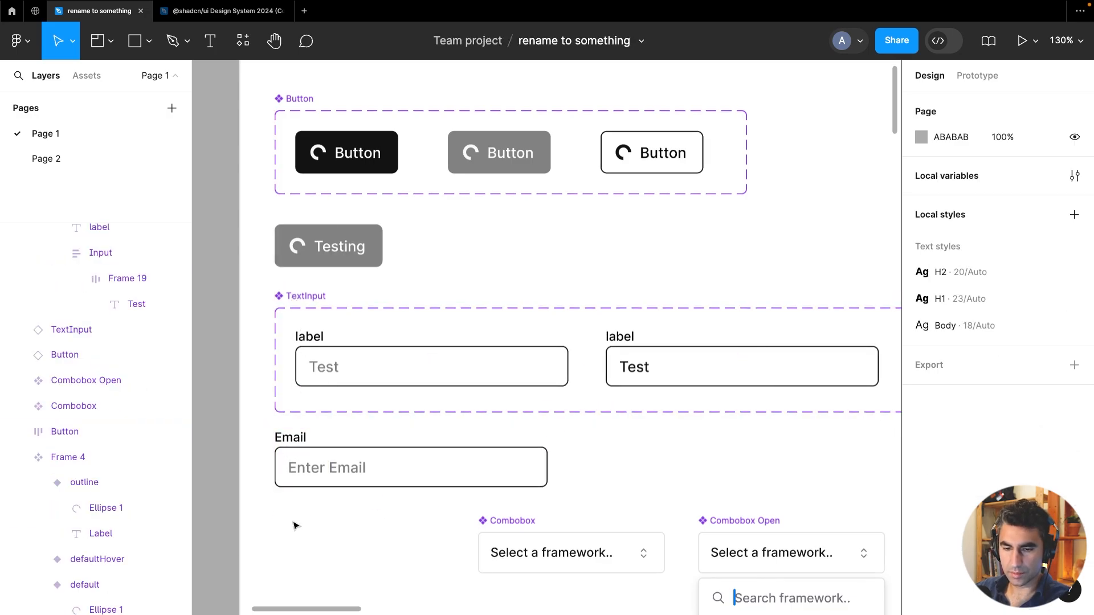
# Switch the Email instance's mode to touched and set its text to a sample e-mail address
pyautogui.click(300, 444)
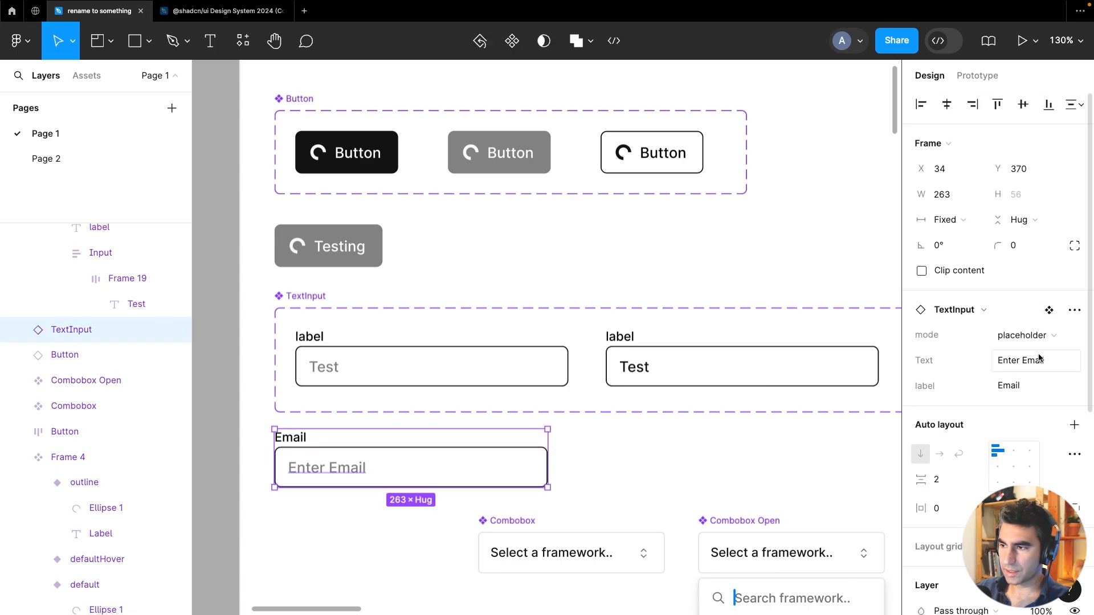
pyautogui.click(1036, 335)
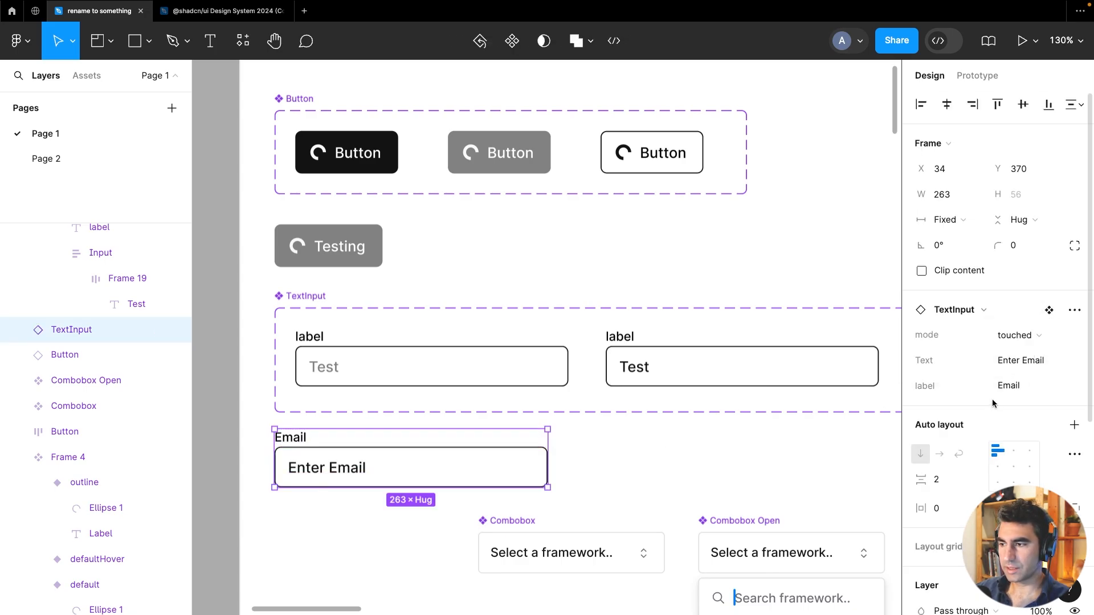
pyautogui.click(1023, 358)
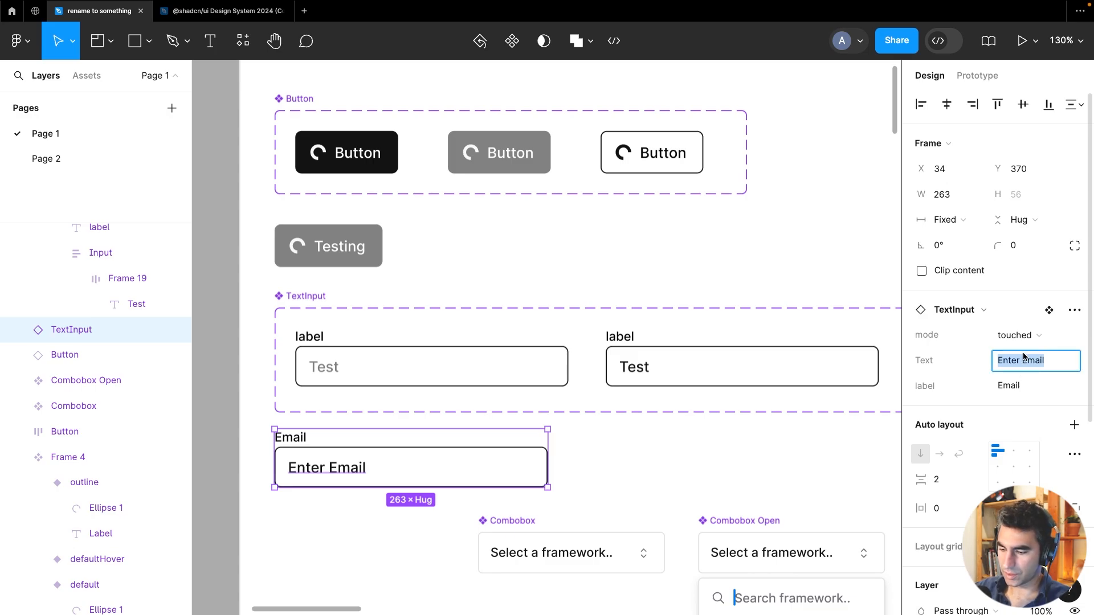
pyautogui.write('email@somethin')
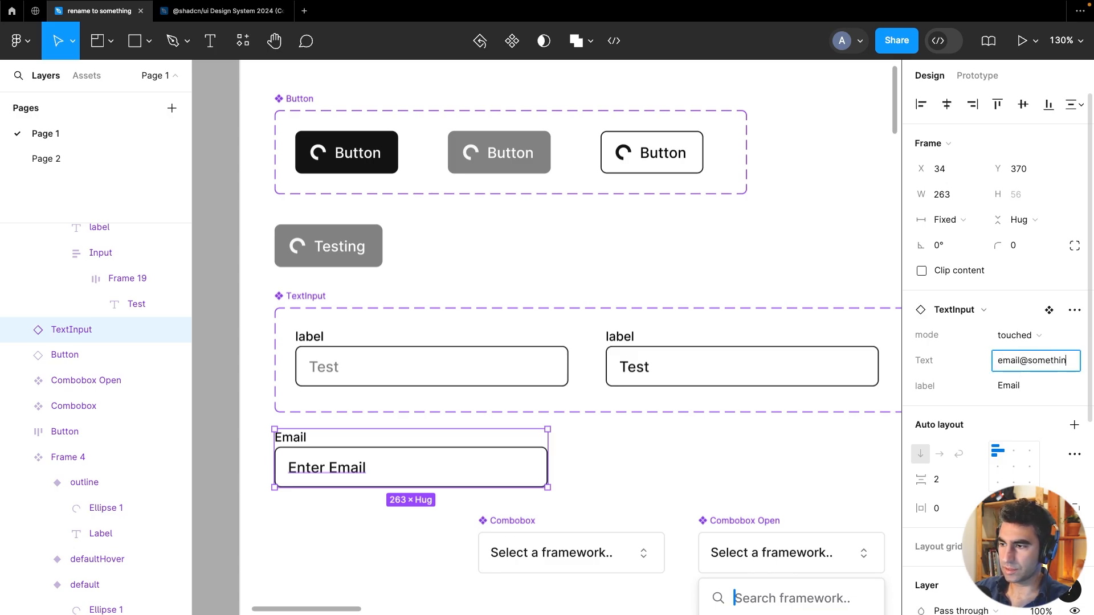
pyautogui.write('g.com')
pyautogui.press('Return')
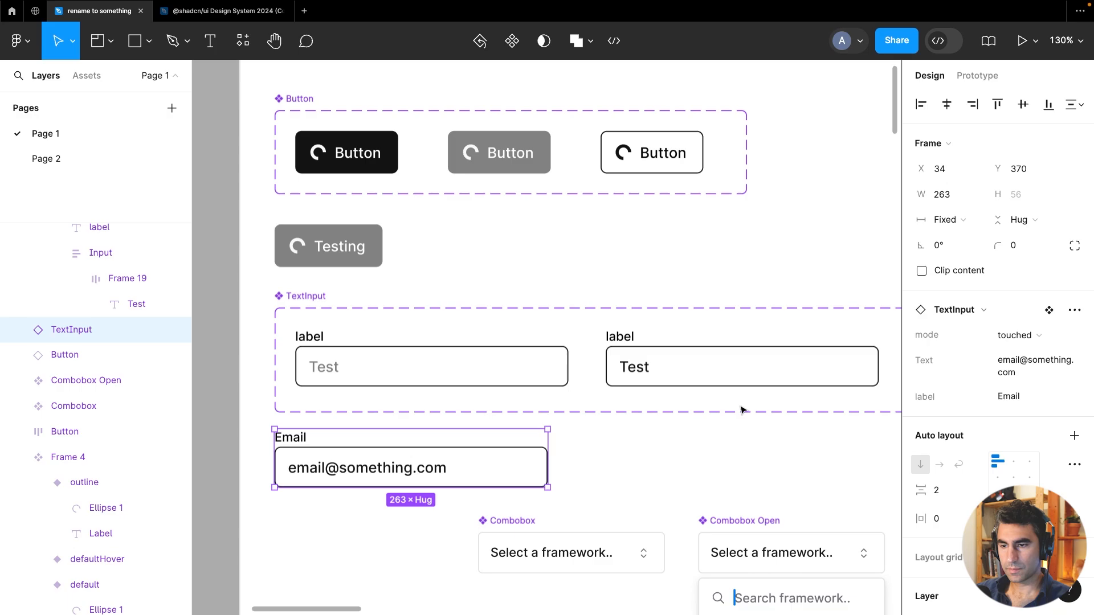
# Move the Combobox and Combobox Open components lower on the page
pyautogui.click(720, 446)
pyautogui.scroll(-5, 718, 446)
pyautogui.scroll(-5, 724, 476)
pyautogui.hscroll(3, 625, 320)
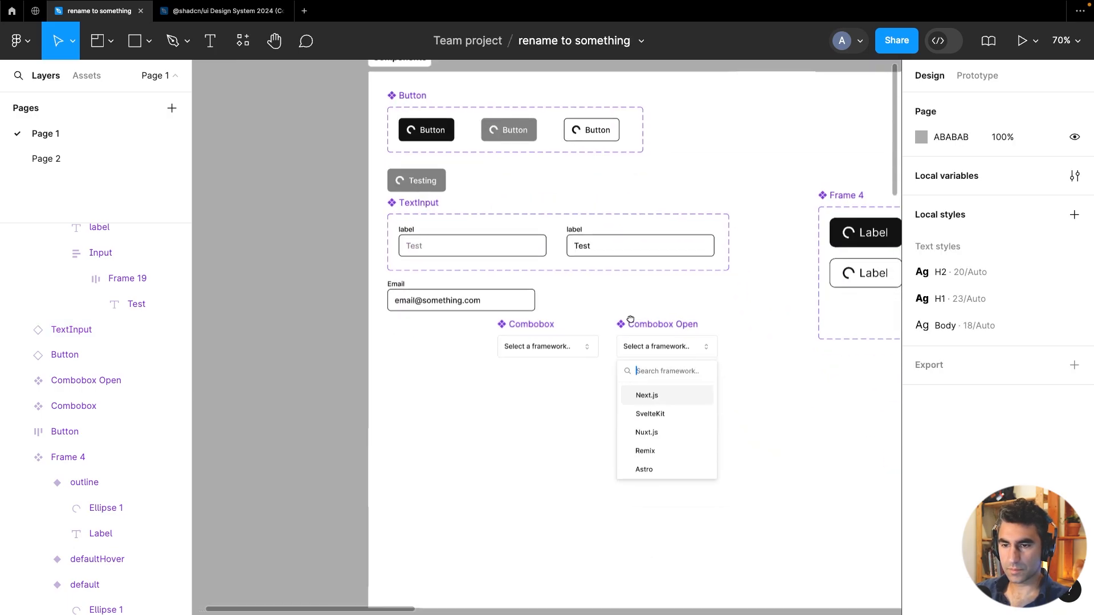
pyautogui.moveTo(477, 318); pyautogui.dragTo(400, 466)
pyautogui.moveTo(609, 310); pyautogui.dragTo(598, 445)
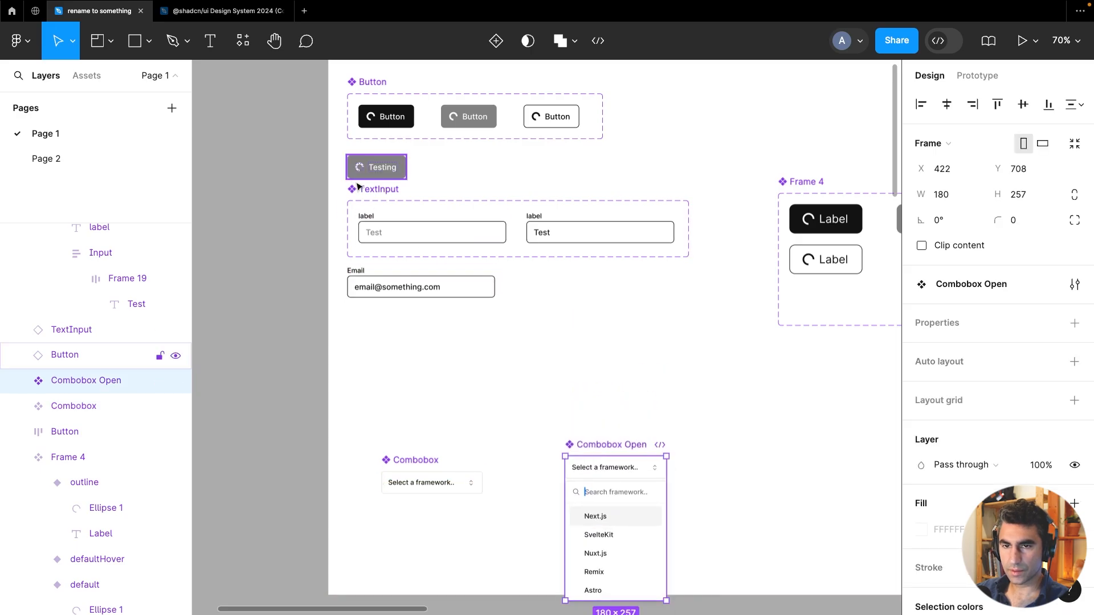
# Duplicate the TextInput component set below the Email instance and move both Combobox components further down
pyautogui.click(397, 201)
pyautogui.hotkey('ctrl', 'd')
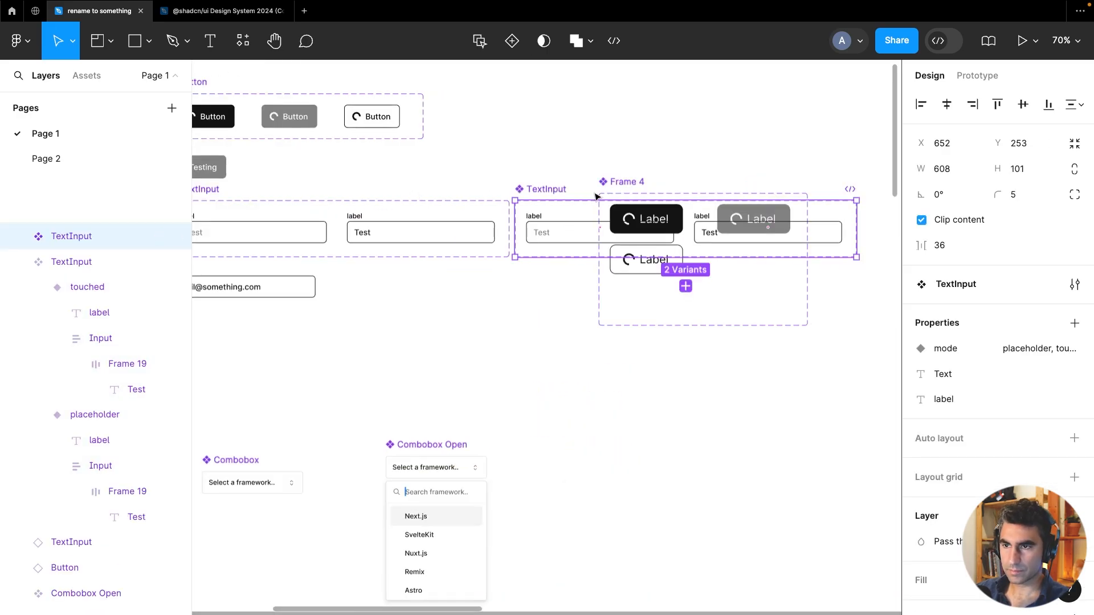
pyautogui.moveTo(445, 350); pyautogui.dragTo(648, 314)
pyautogui.moveTo(742, 167); pyautogui.dragTo(394, 294)
pyautogui.moveTo(433, 442); pyautogui.dragTo(407, 499)
pyautogui.moveTo(581, 437); pyautogui.dragTo(513, 497)
# Rename the duplicated component set to "TextAtea"
pyautogui.click(406, 294)
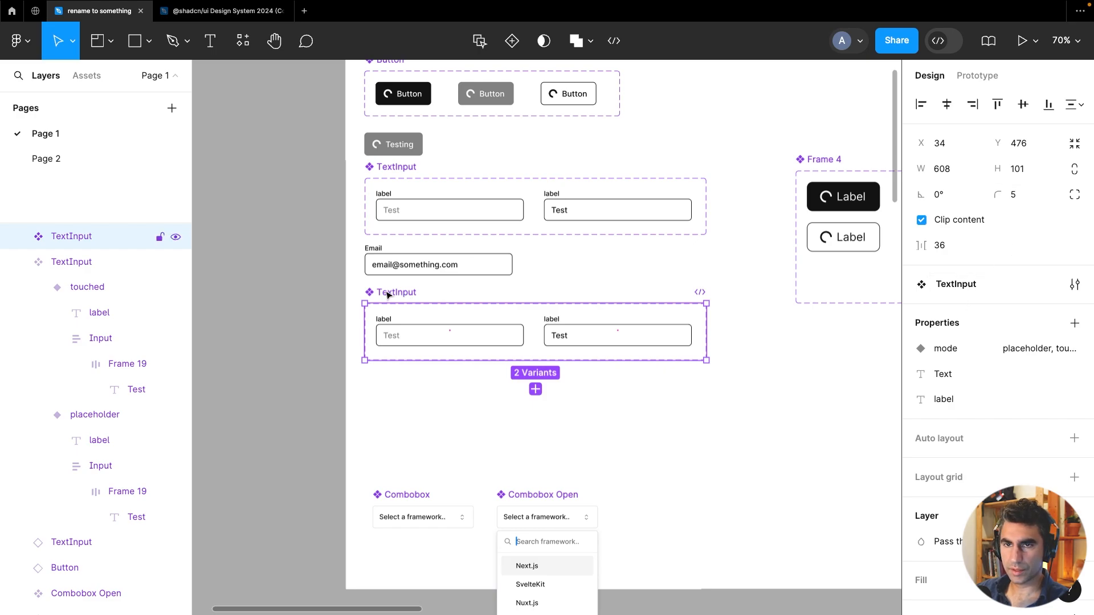
pyautogui.doubleClick(391, 292)
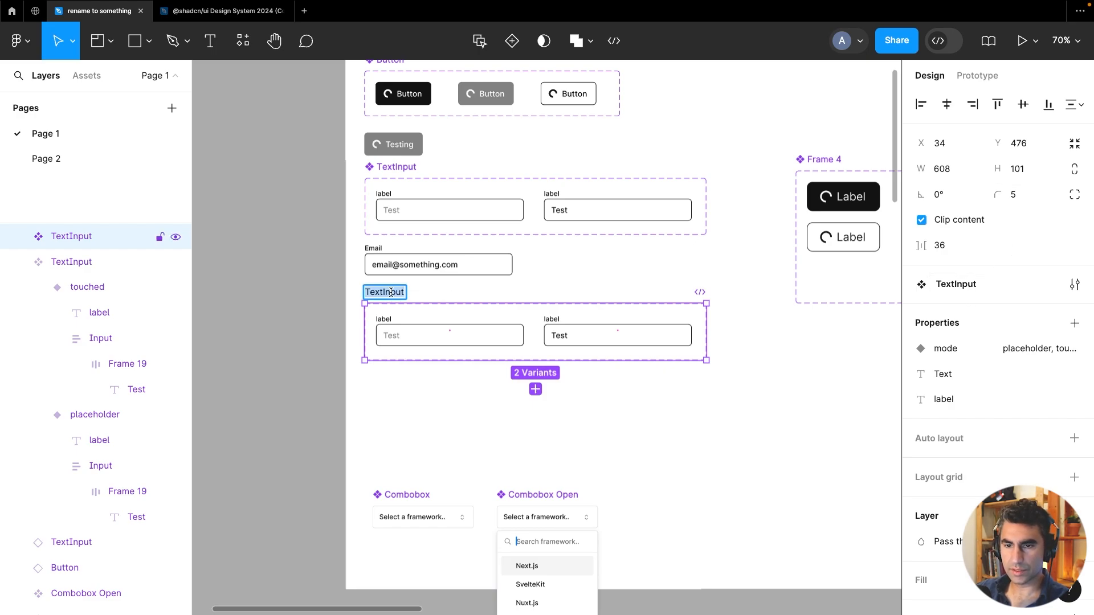
pyautogui.press('Right')
pyautogui.press('BackSpace')
pyautogui.press('BackSpace')
pyautogui.write('A')
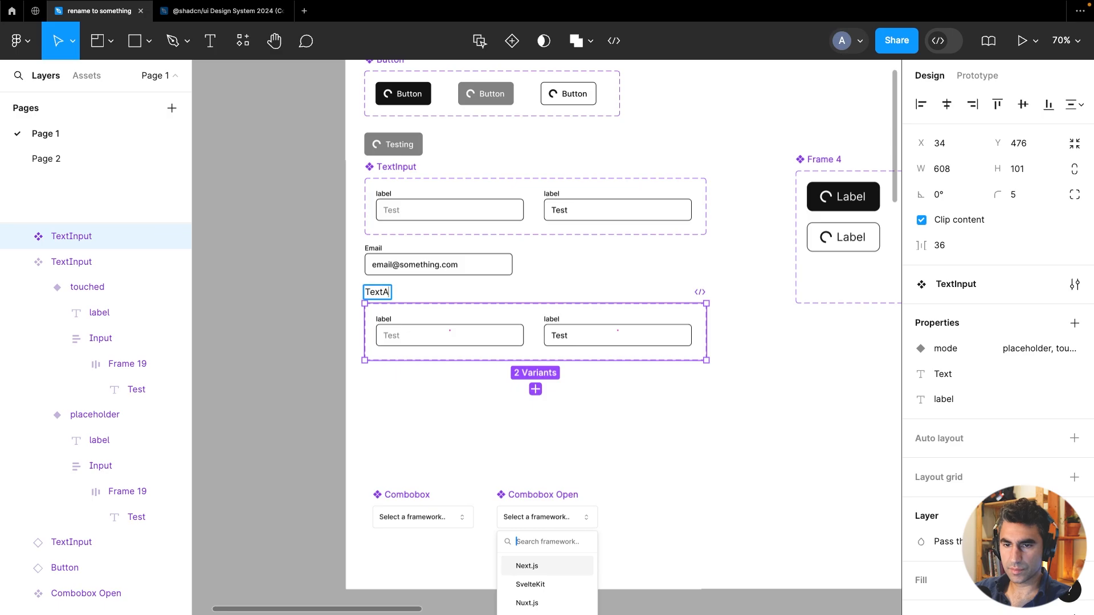
pyautogui.write('tea')
pyautogui.click(496, 411)
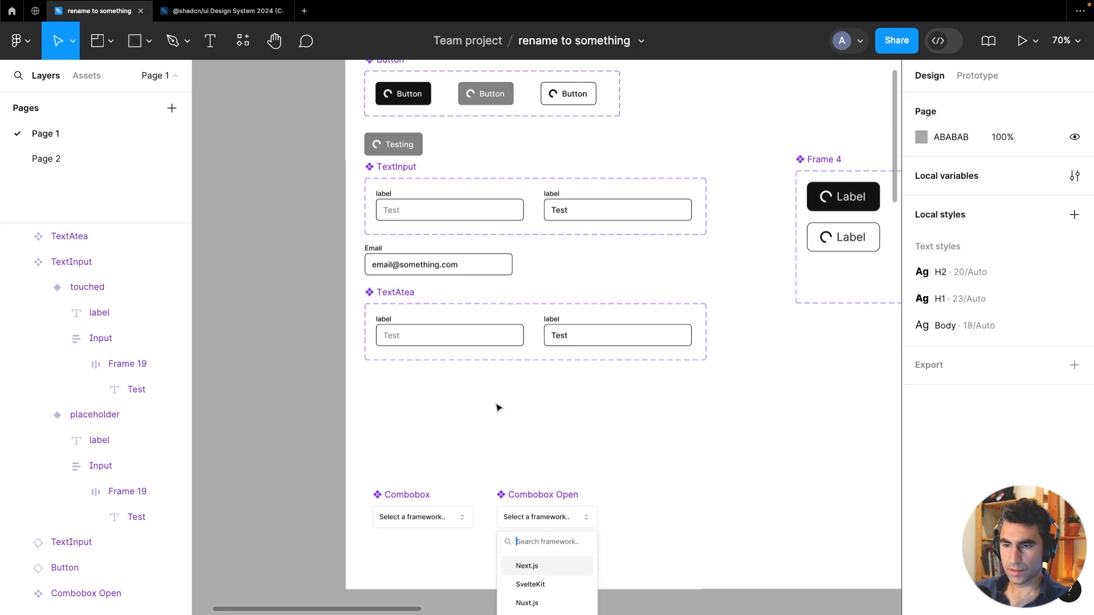
# Set the height of the placeholder variant's Input frame in TextAtea to Fill container
pyautogui.scroll(3, 516, 369)
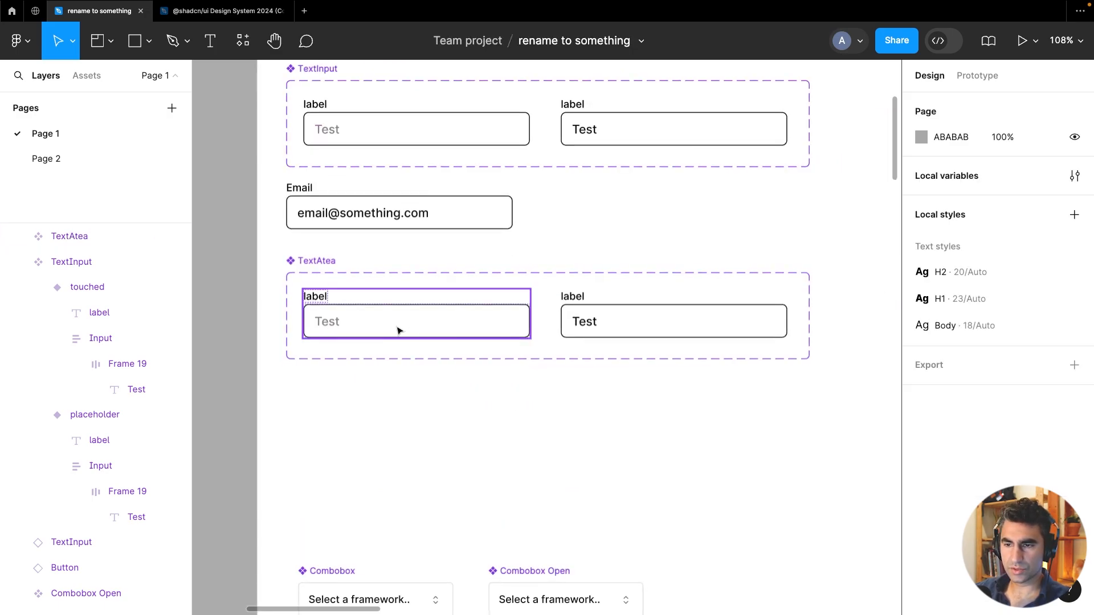
pyautogui.doubleClick(438, 323)
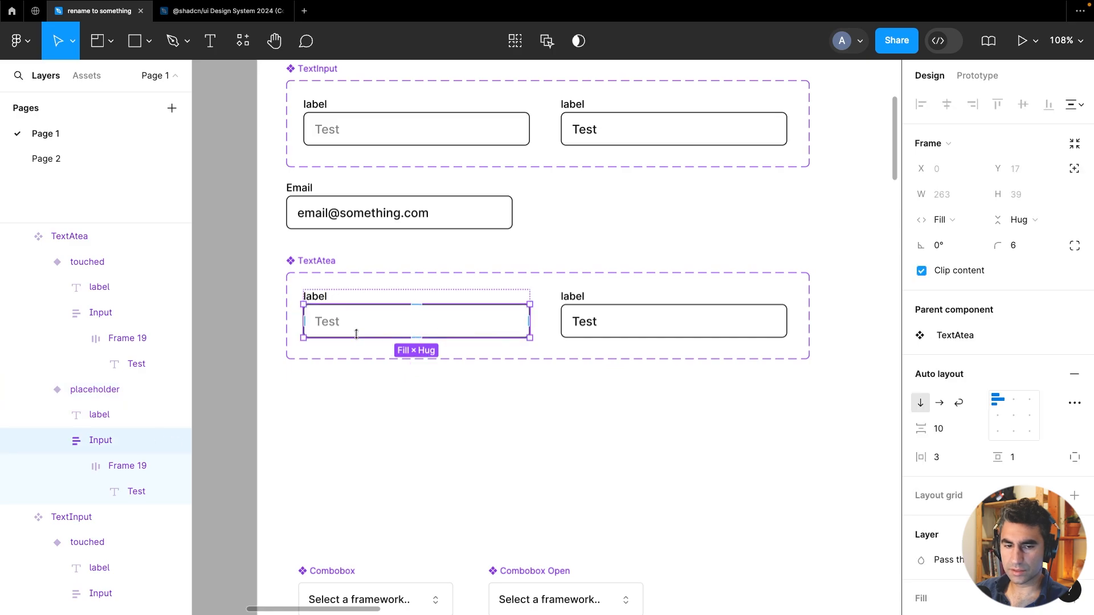
pyautogui.press('Return')
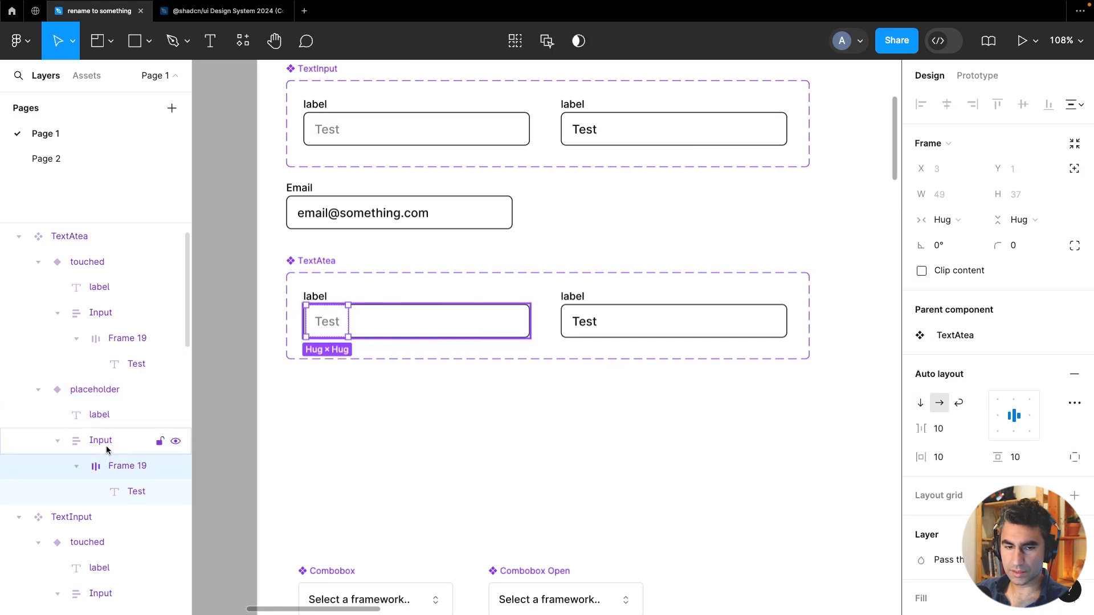
pyautogui.click(106, 446)
pyautogui.click(1019, 220)
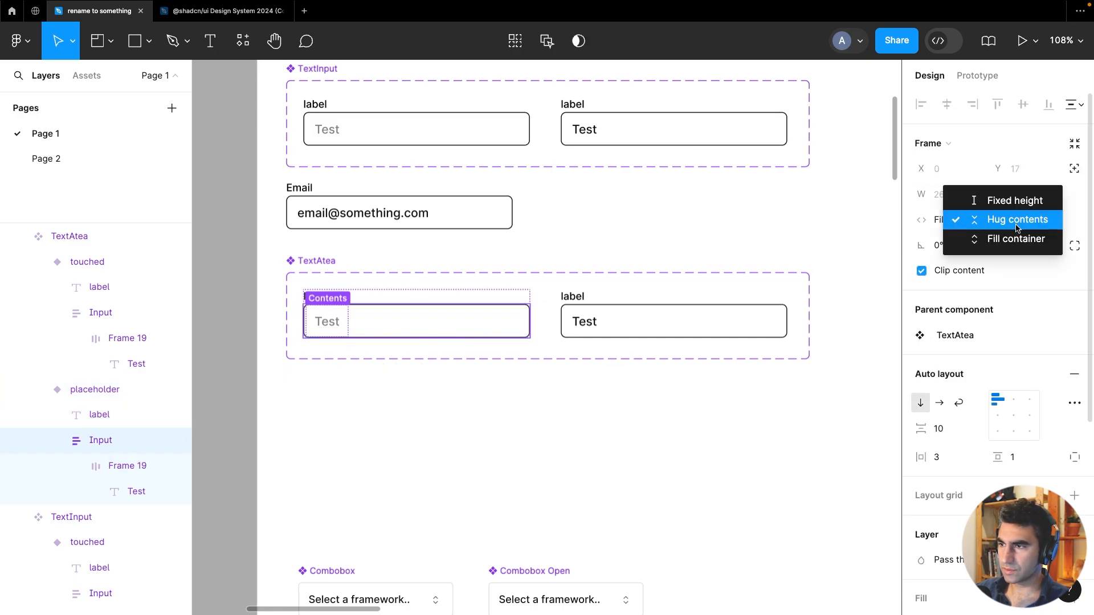
pyautogui.click(1011, 237)
# Set the height of the touched variant's Input frame to Fill container
pyautogui.click(701, 344)
pyautogui.click(695, 325)
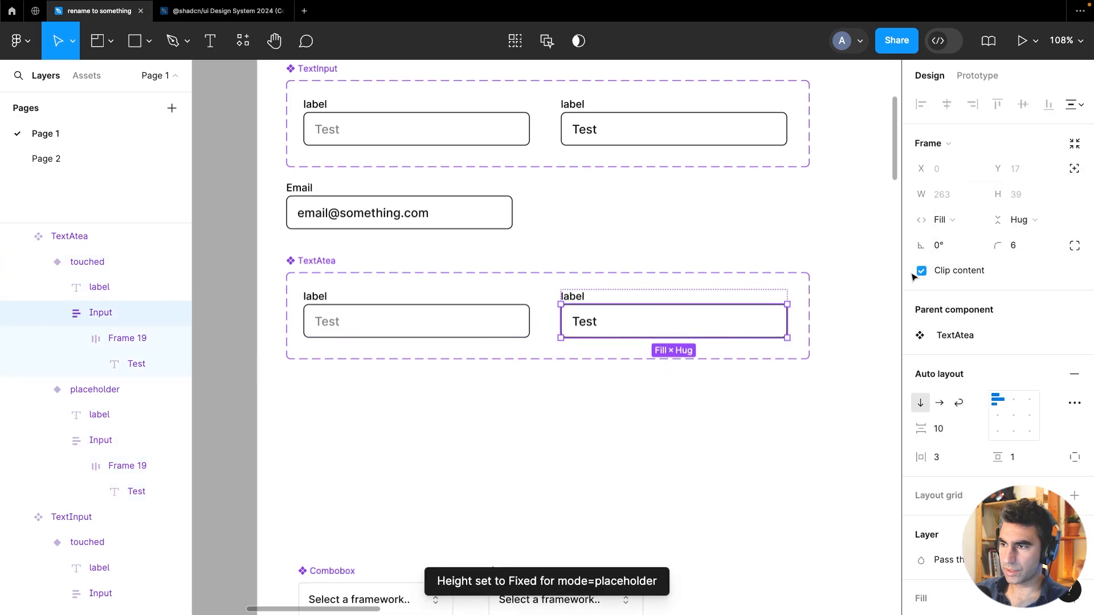
pyautogui.click(1018, 220)
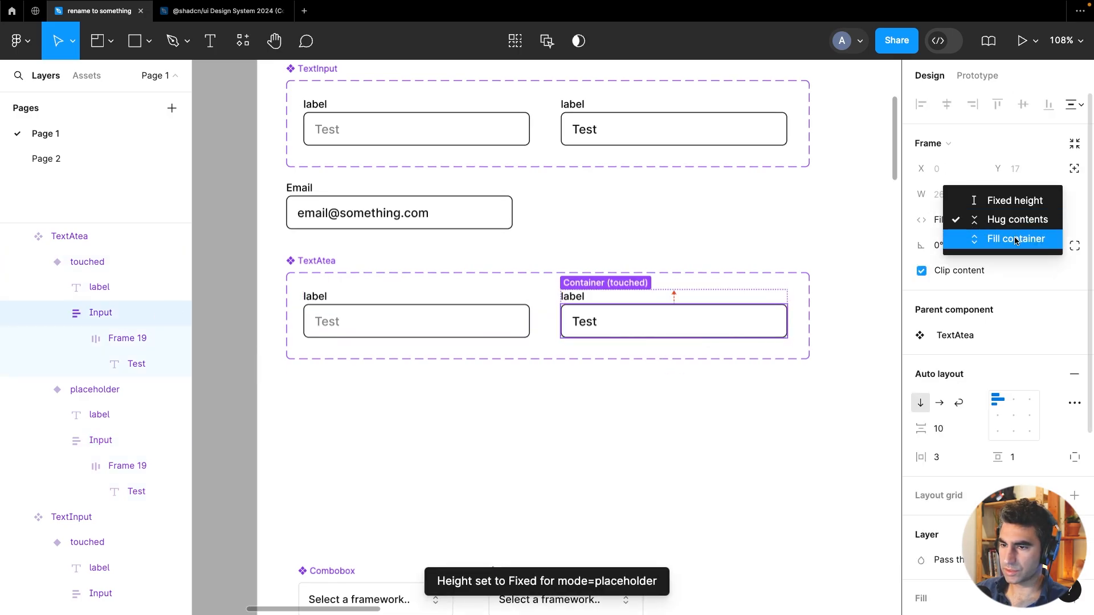
pyautogui.click(1016, 240)
pyautogui.click(567, 434)
pyautogui.click(444, 317)
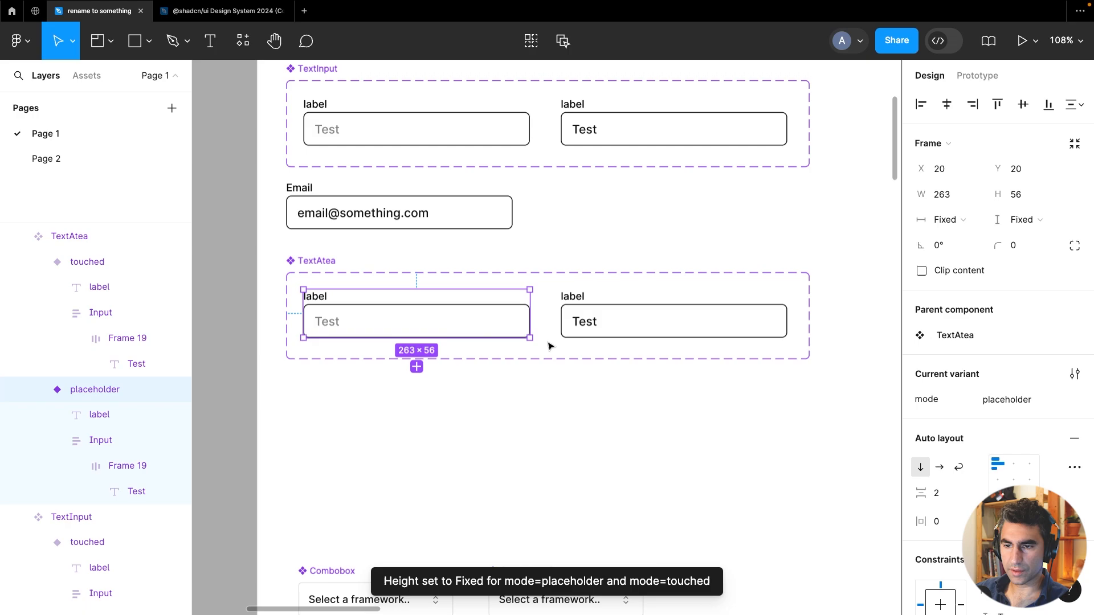
pyautogui.moveTo(534, 340); pyautogui.dragTo(541, 385)
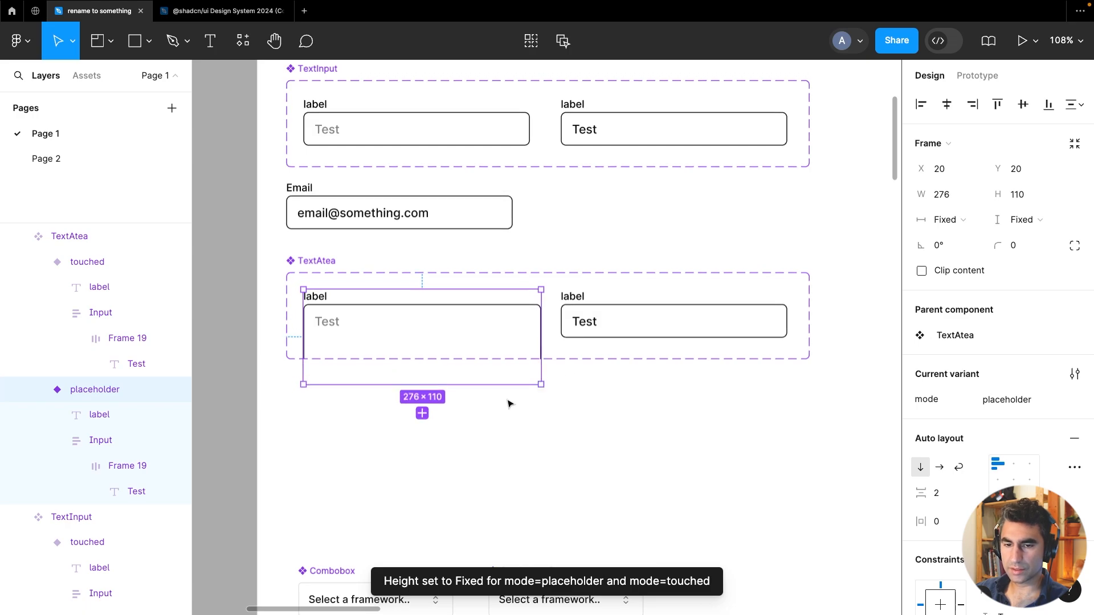
pyautogui.hotkey('ctrl', 'z')
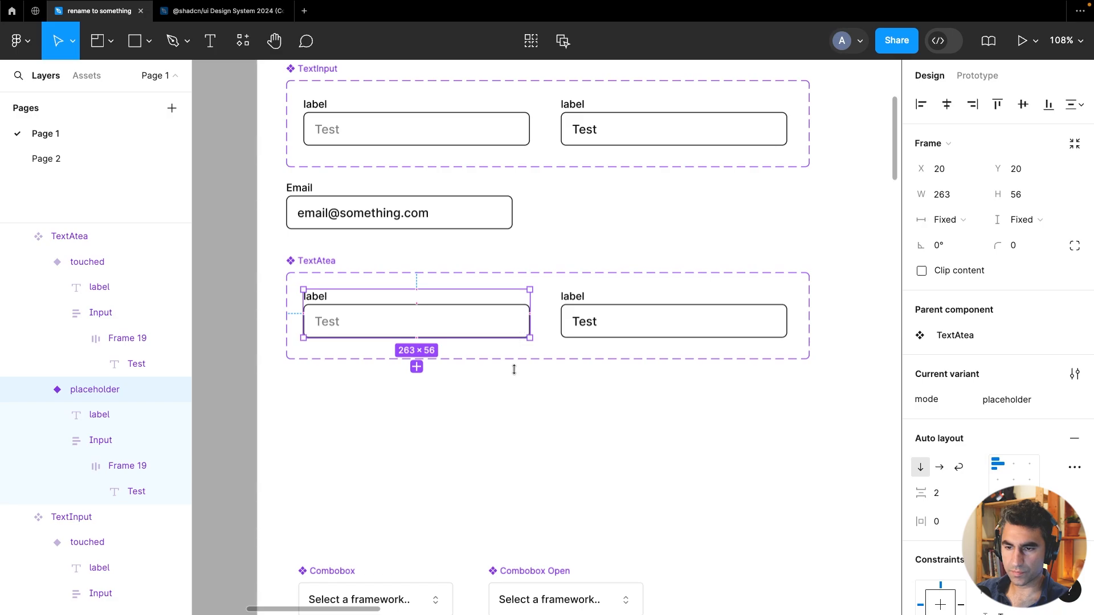
# Resize the touched variant of TextAtea to about 263 × 104 so it becomes a taller text area
pyautogui.moveTo(514, 370); pyautogui.dragTo(510, 379)
pyautogui.click(651, 336)
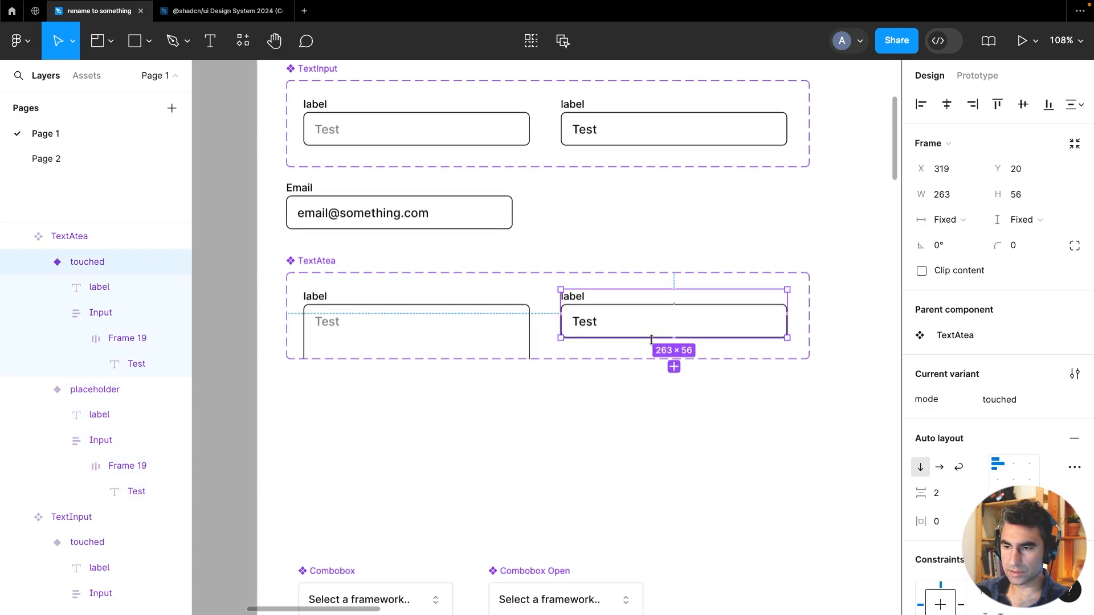
pyautogui.click(653, 335)
pyautogui.click(611, 392)
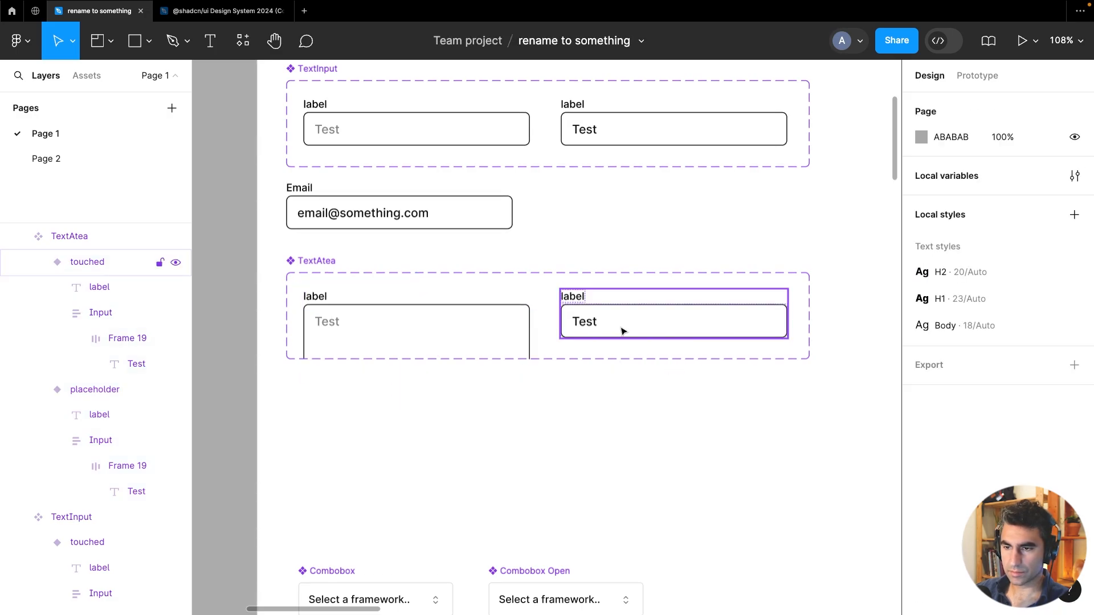
pyautogui.click(623, 328)
pyautogui.moveTo(624, 338); pyautogui.dragTo(622, 382)
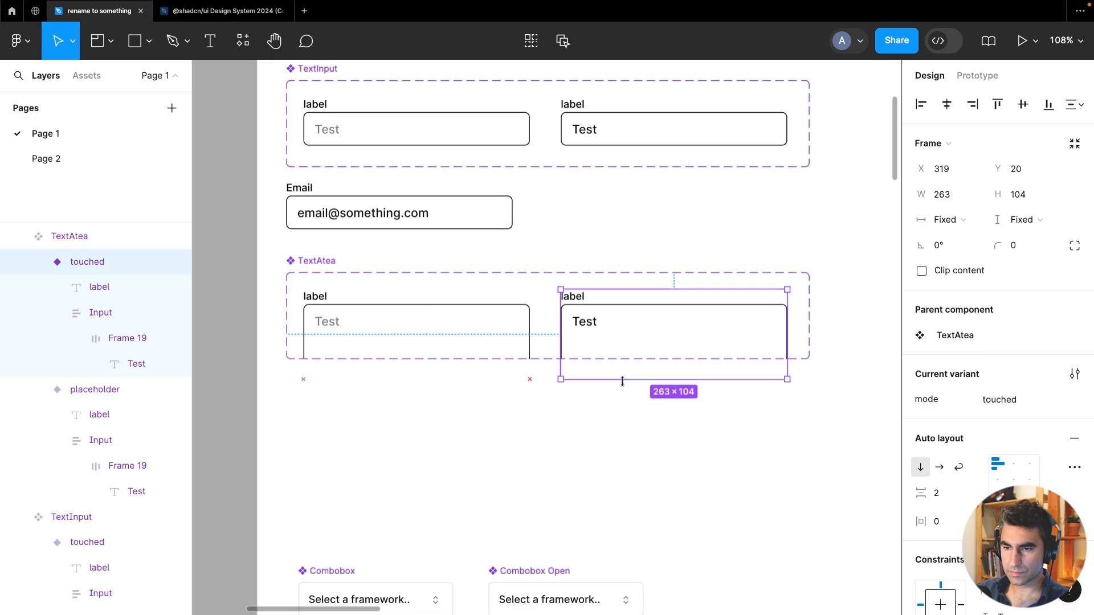
# Extend the TextAtea component set's height to about 139 so both taller variants fit inside
pyautogui.click(536, 274)
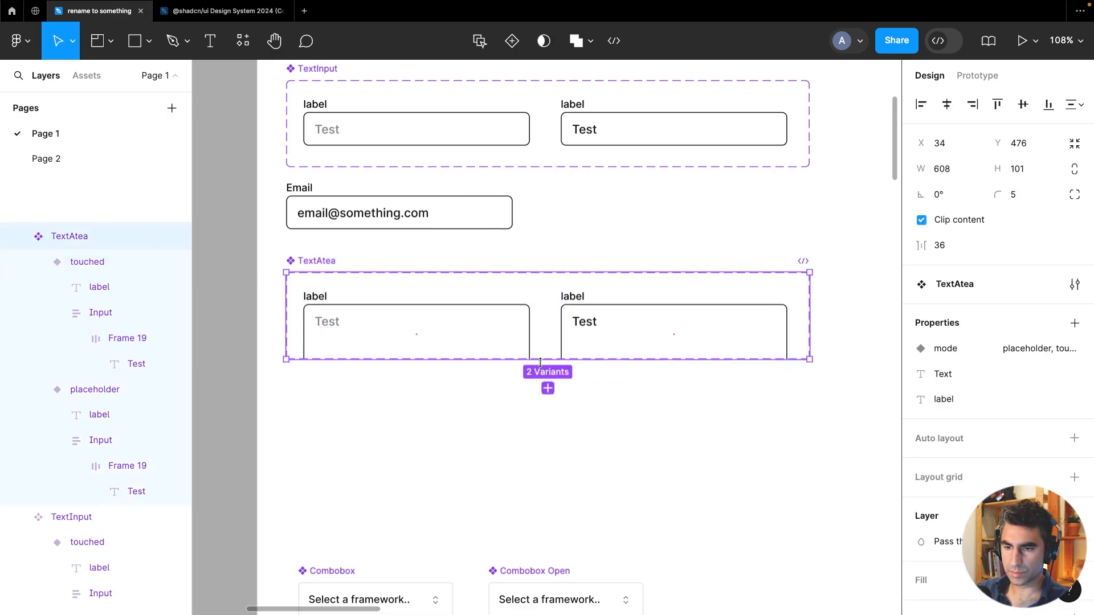
pyautogui.moveTo(540, 362); pyautogui.dragTo(541, 393)
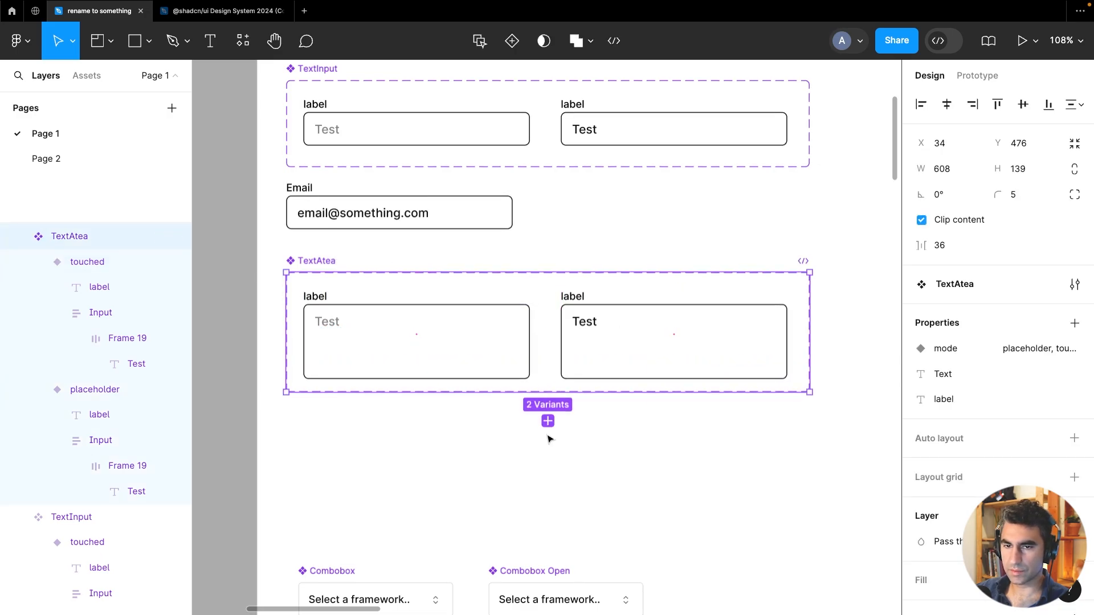
pyautogui.click(497, 442)
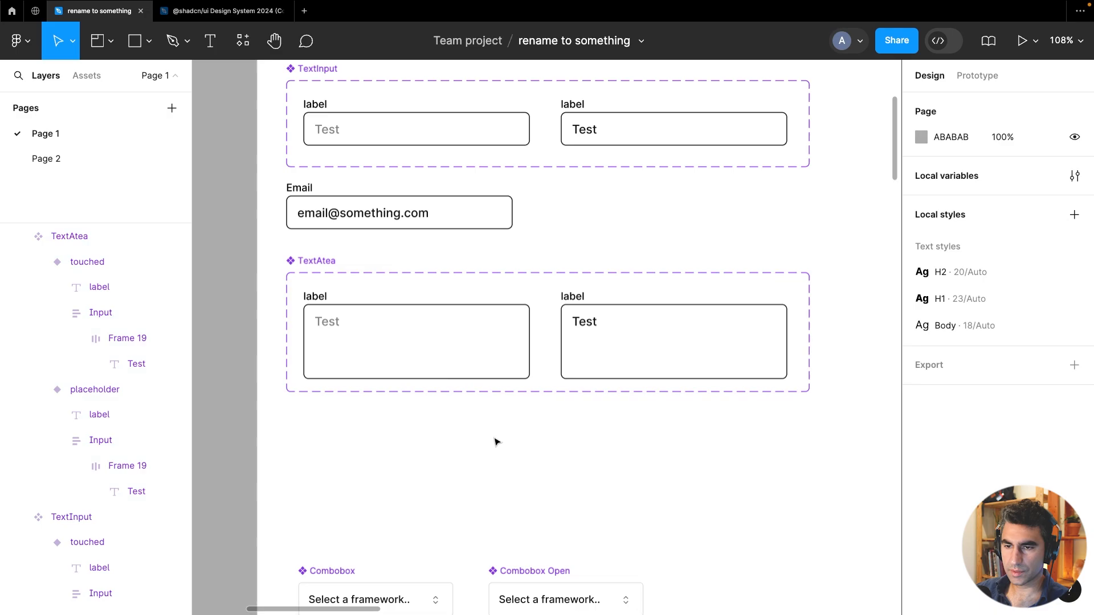
# Rename the component set to "TextArea"
pyautogui.doubleClick(320, 260)
pyautogui.click(318, 260)
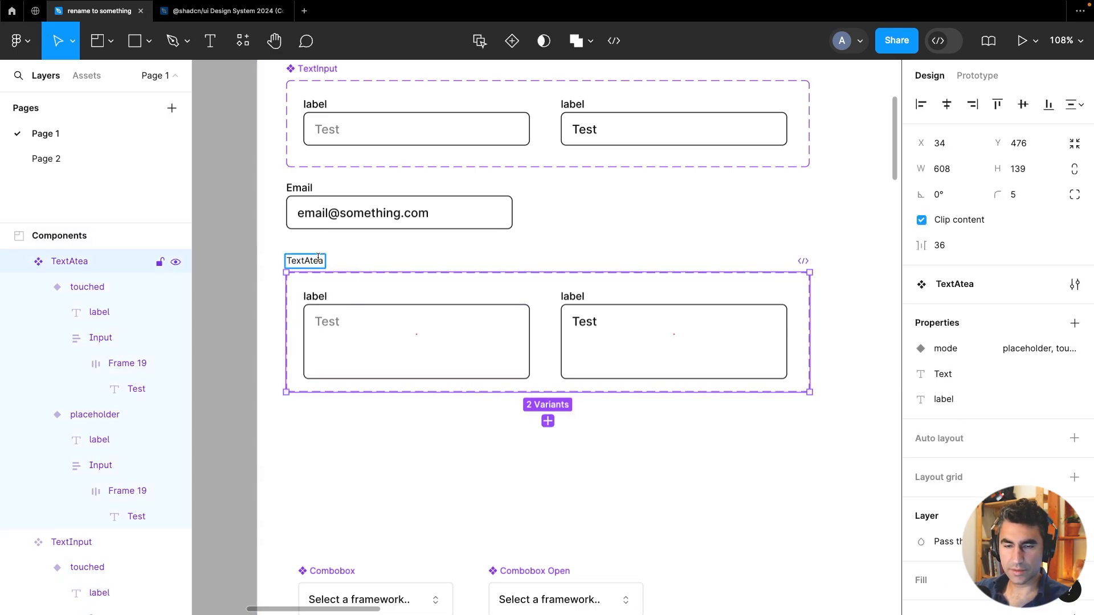
pyautogui.click(398, 465)
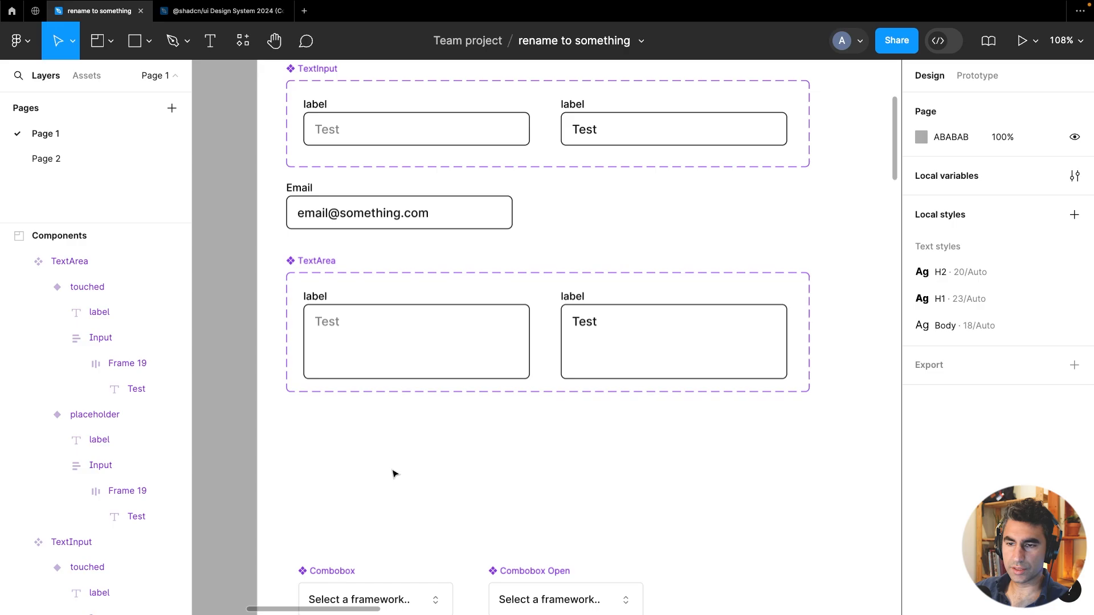
# Move the Email instance below the TextArea component set
pyautogui.scroll(-4, 393, 472)
pyautogui.moveTo(556, 457); pyautogui.dragTo(545, 390)
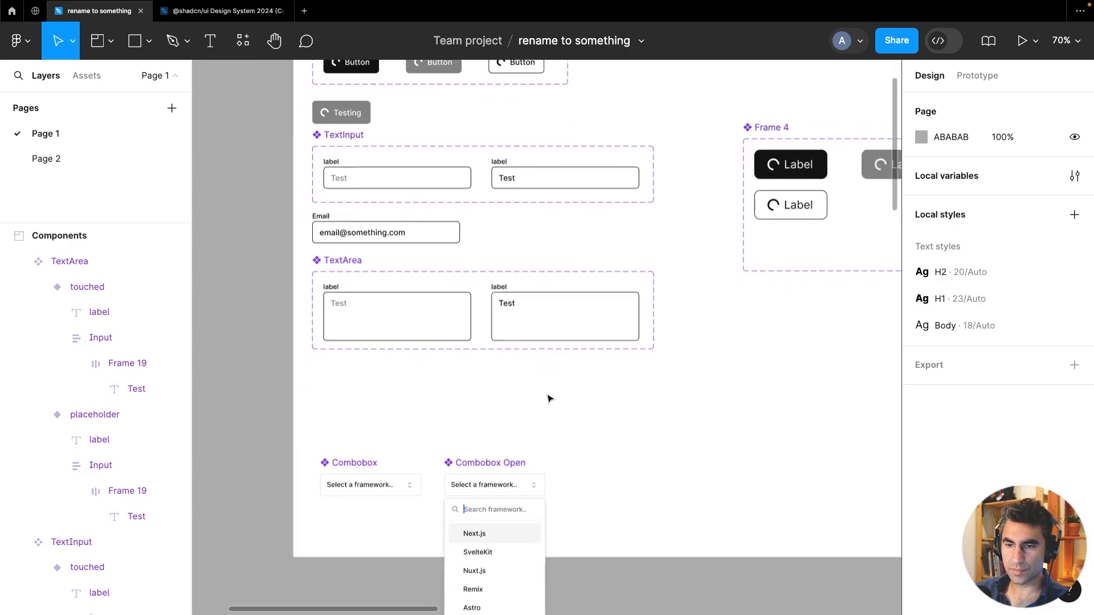
pyautogui.click(354, 313)
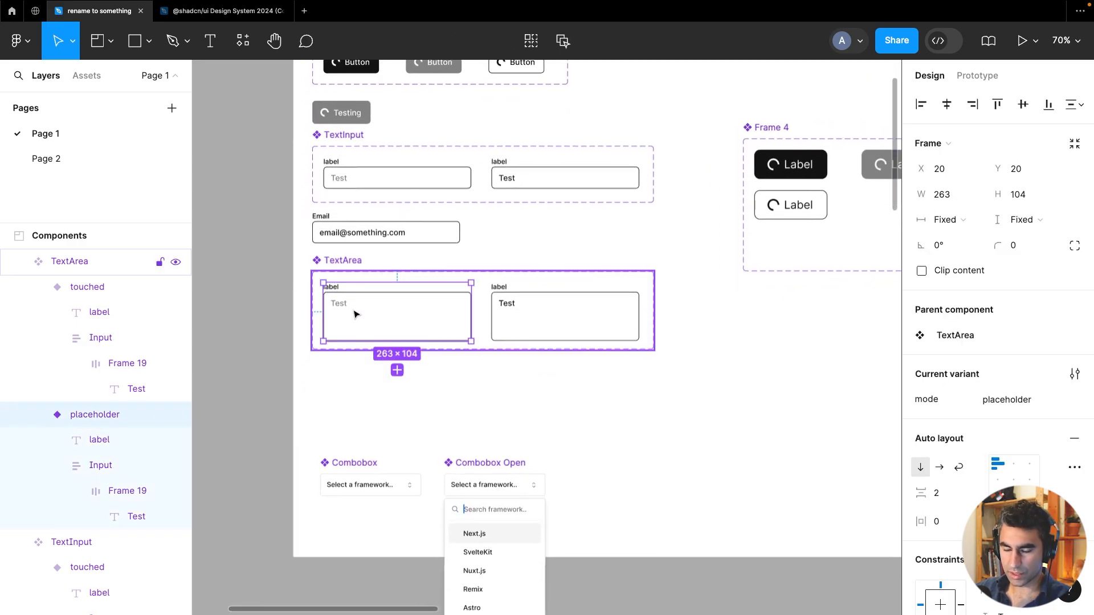
pyautogui.rightClick(328, 390)
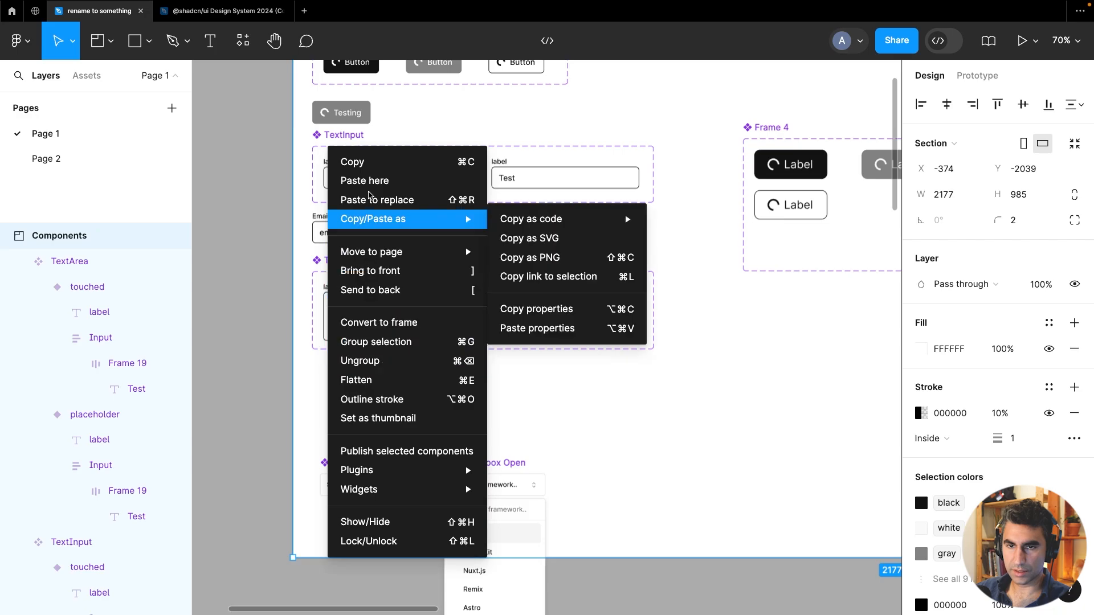
pyautogui.click(601, 225)
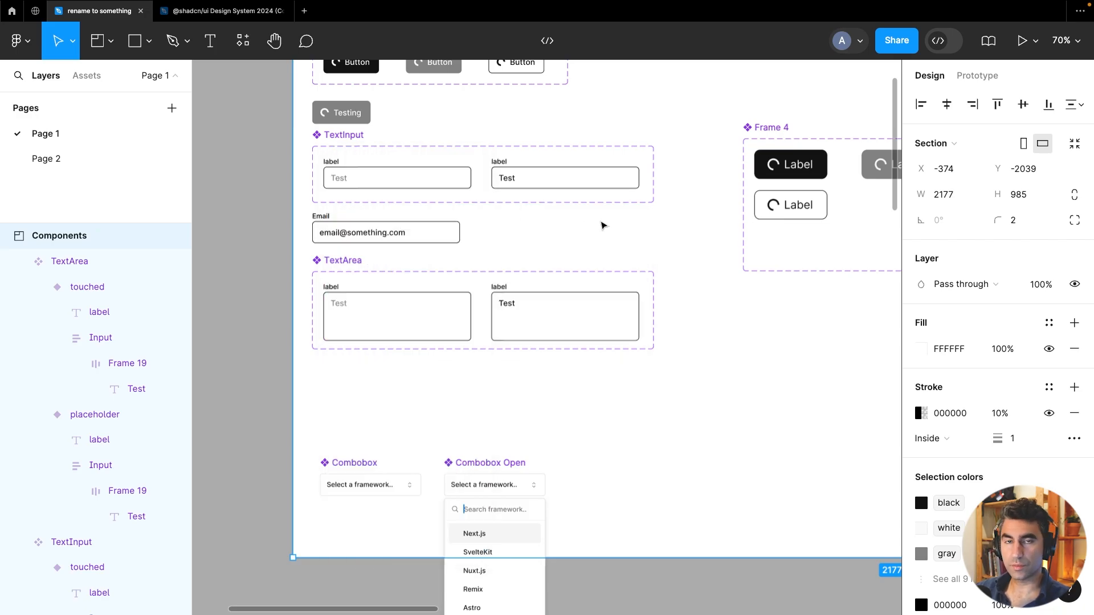
pyautogui.click(354, 243)
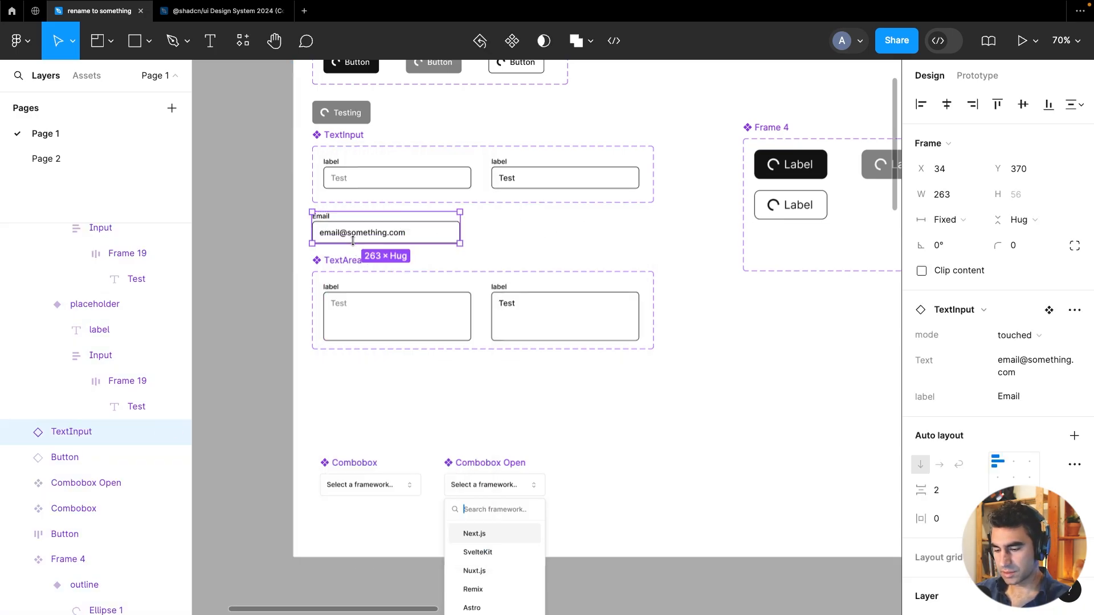
pyautogui.rightClick(341, 384)
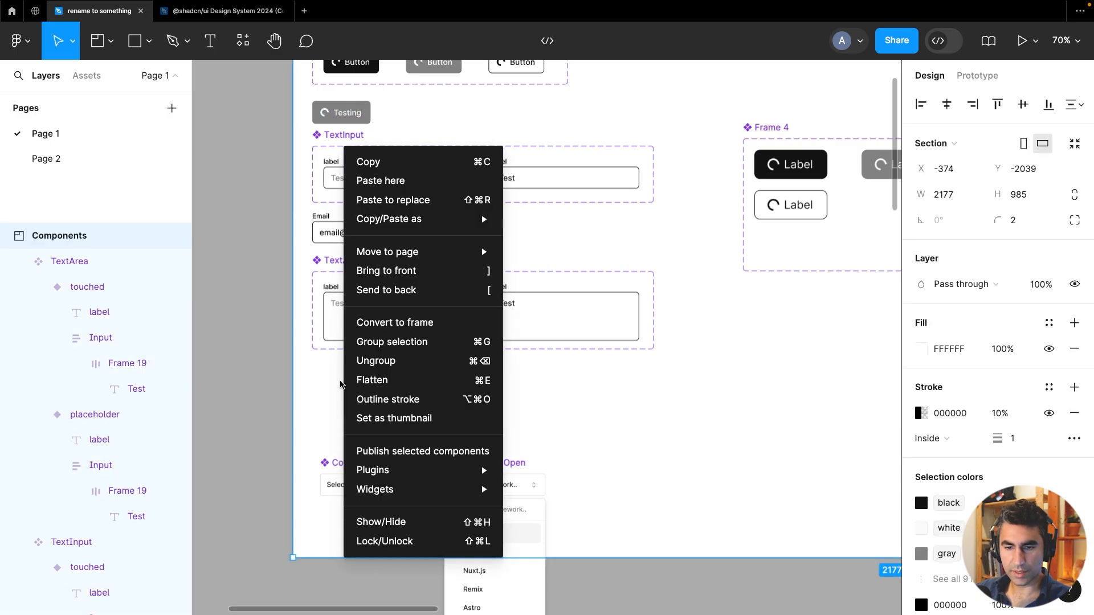
pyautogui.click(326, 383)
pyautogui.click(421, 223)
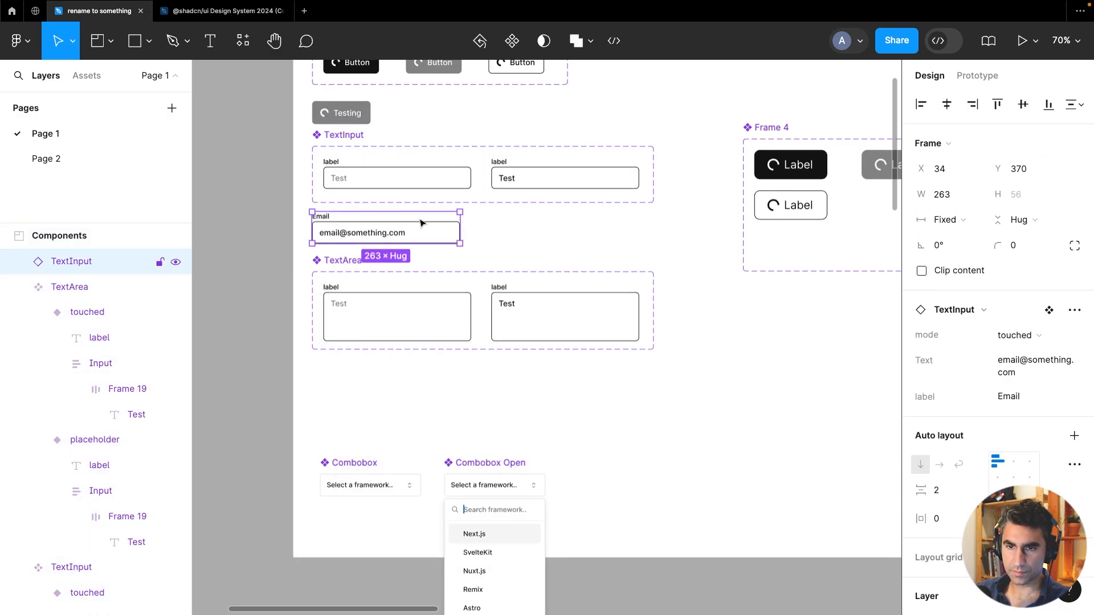
pyautogui.moveTo(420, 223); pyautogui.dragTo(420, 383)
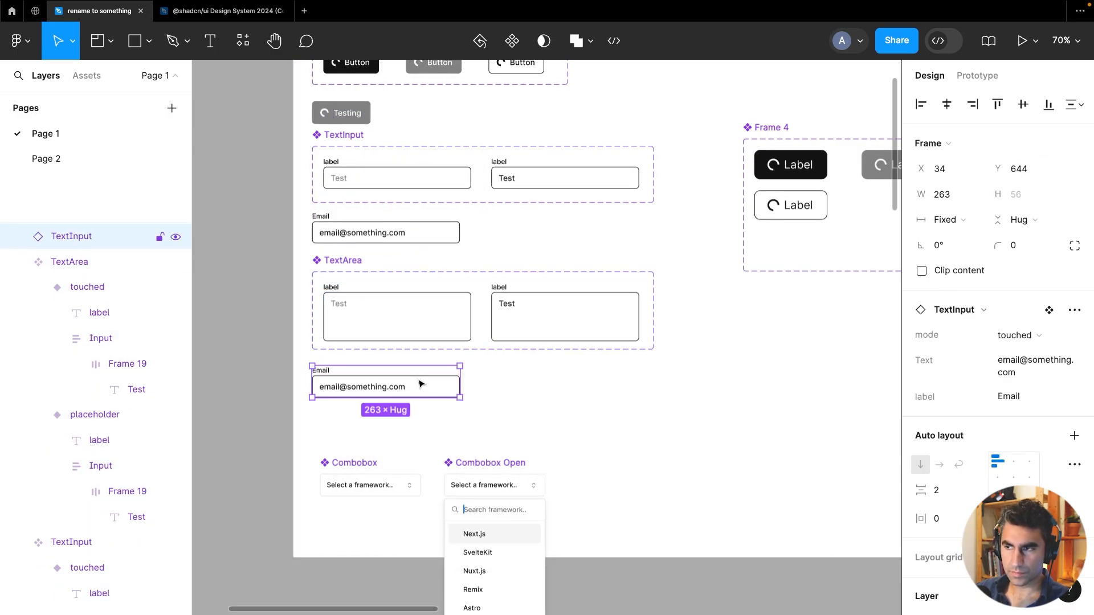
# Swap the moved instance to the TextArea component
pyautogui.click(950, 312)
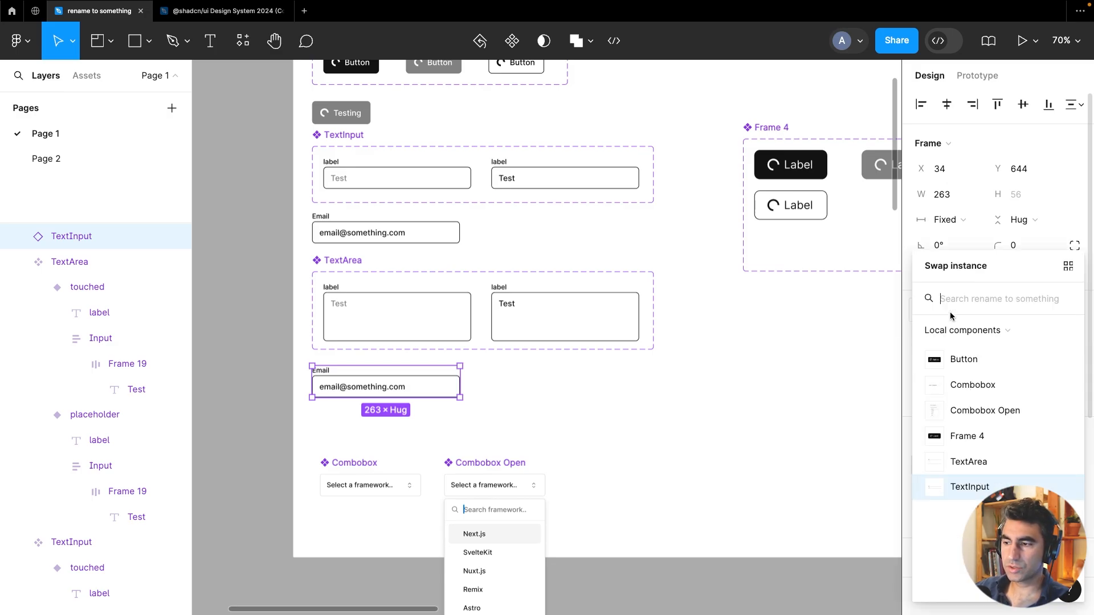
pyautogui.click(993, 361)
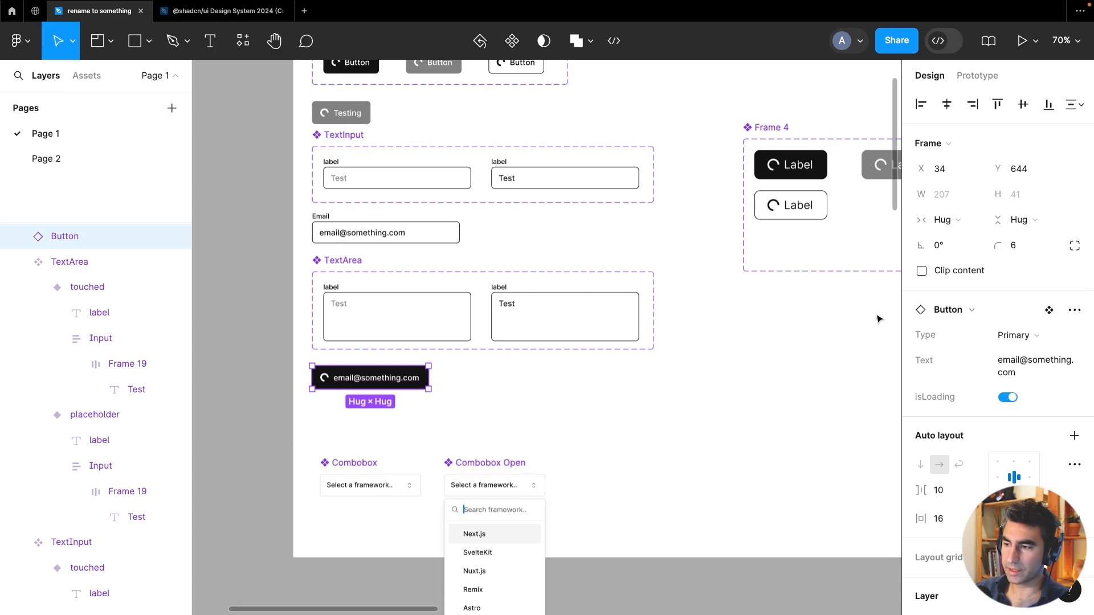
pyautogui.click(953, 310)
pyautogui.click(976, 463)
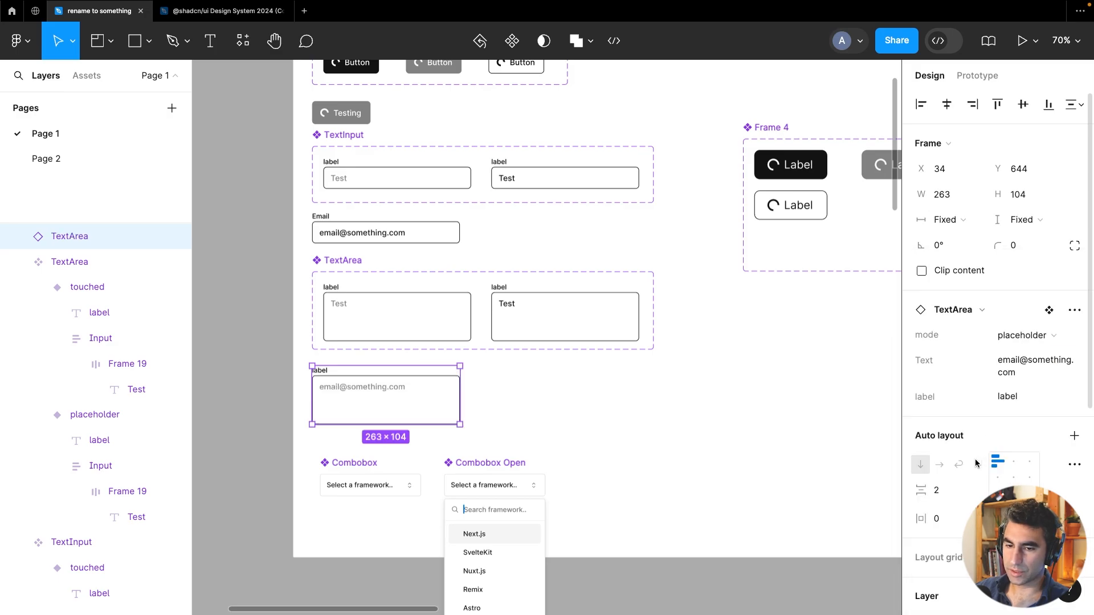
# Set the TextArea instance's mode to touched
pyautogui.click(558, 394)
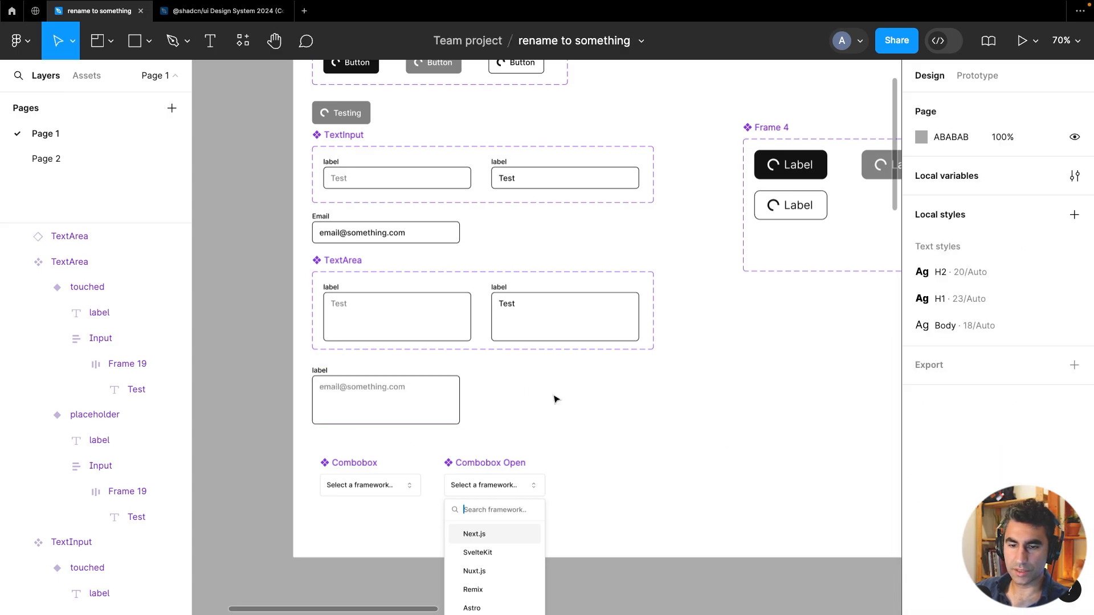
pyautogui.click(367, 405)
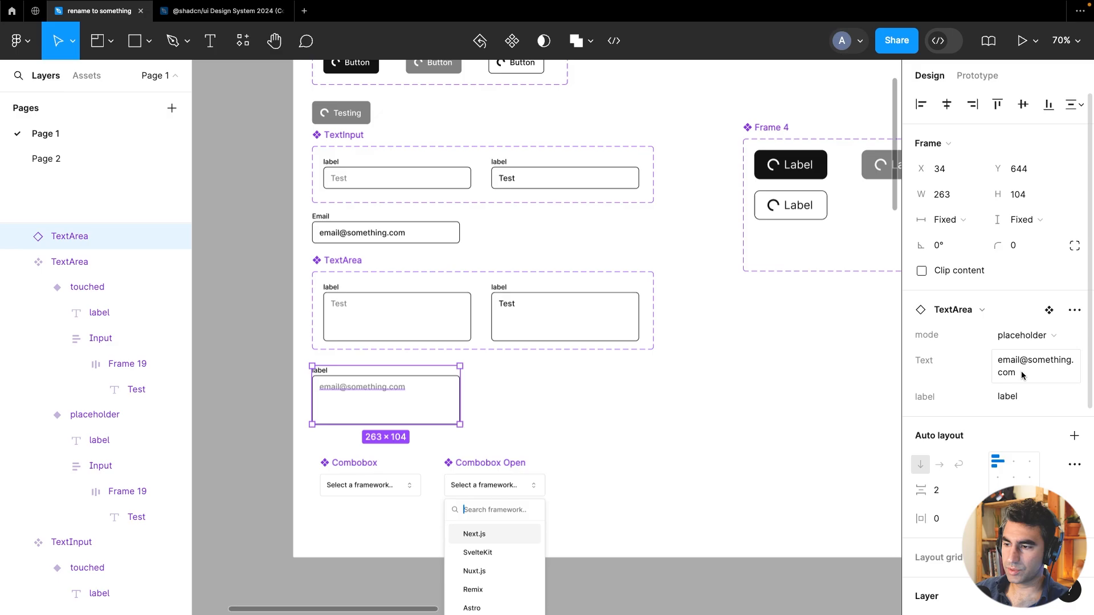
pyautogui.click(1025, 335)
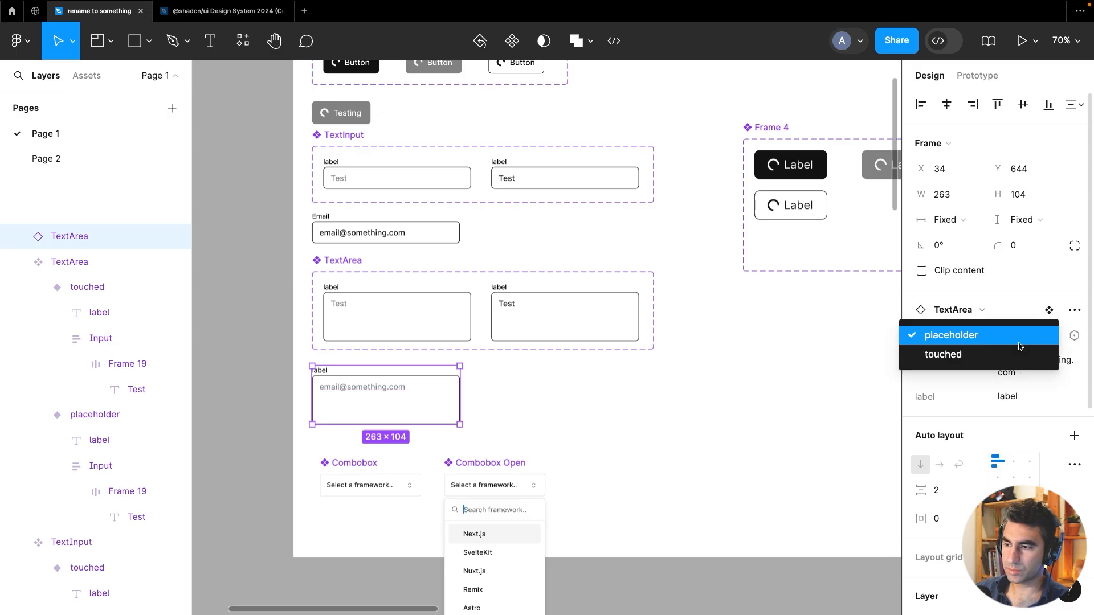
pyautogui.click(1018, 350)
pyautogui.click(679, 392)
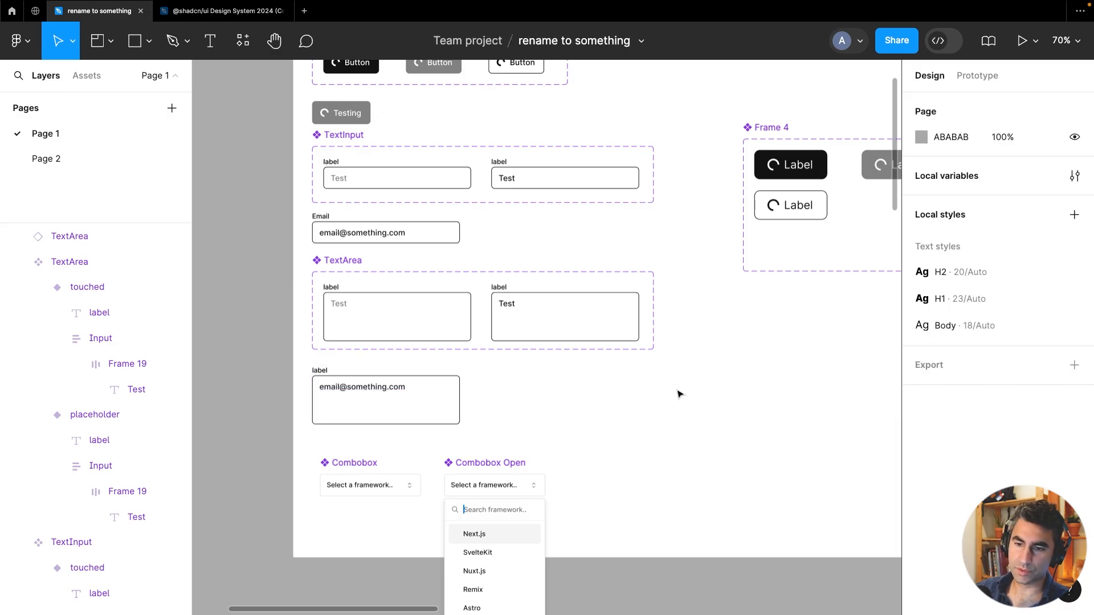
# Delete the Frame 4 component from the Components section
pyautogui.scroll(-3, 563, 382)
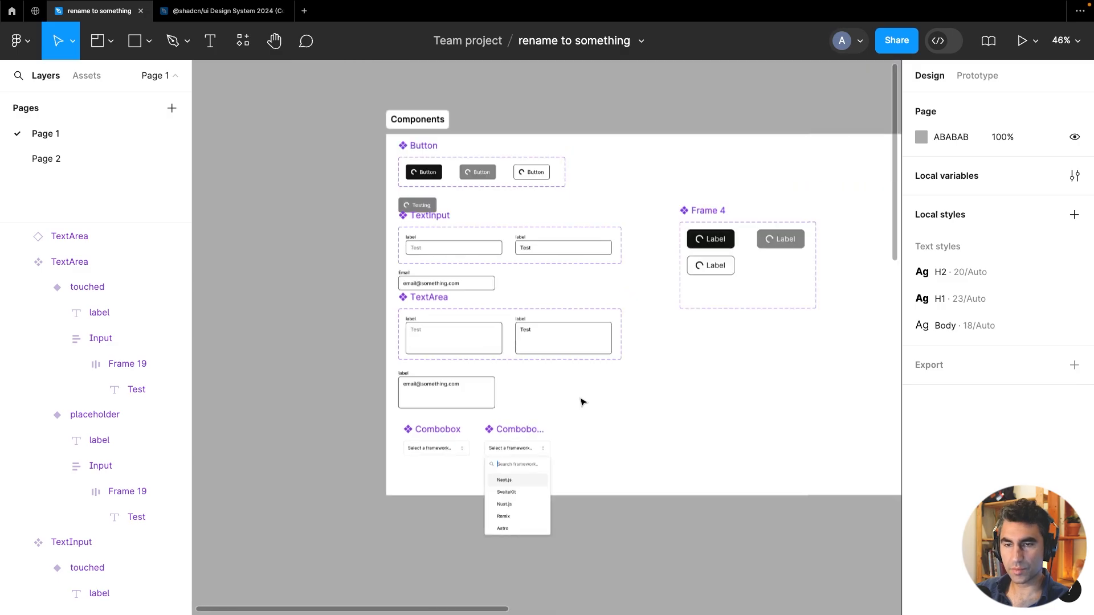
pyautogui.scroll(-2, 617, 405)
pyautogui.hscroll(3, 527, 418)
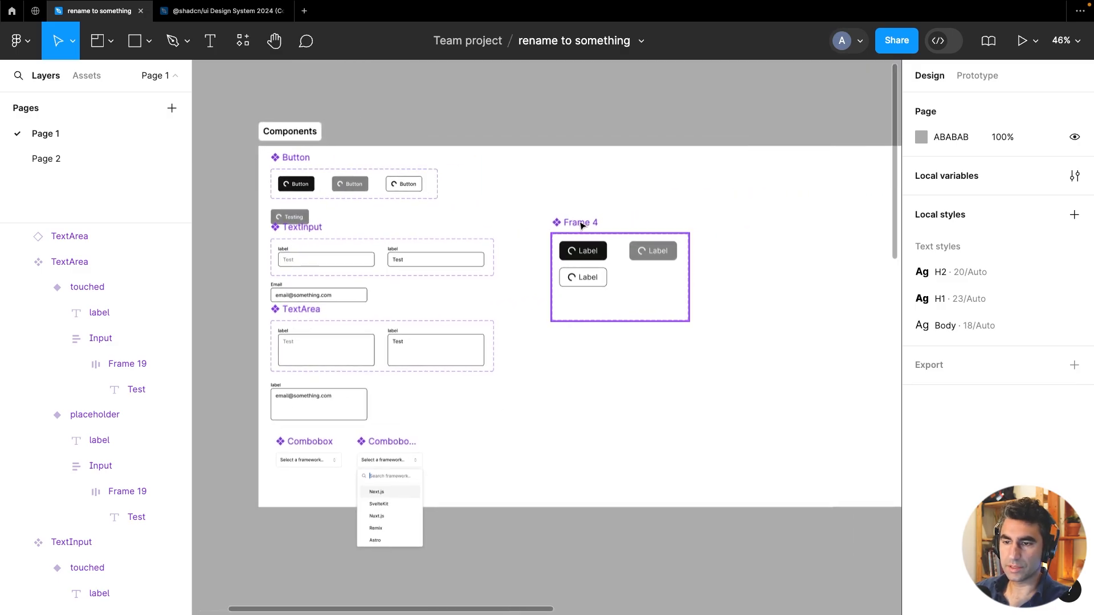
pyautogui.click(582, 225)
pyautogui.press('Delete')
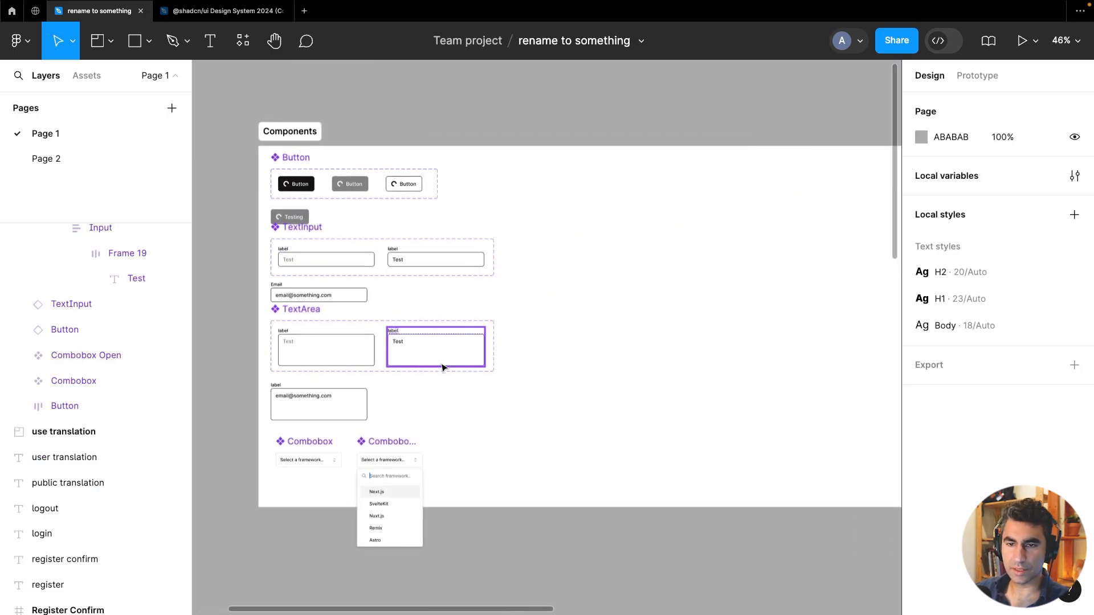
# Duplicate the Combobox below itself and detach the copy from its component
pyautogui.click(533, 426)
pyautogui.moveTo(520, 437); pyautogui.dragTo(562, 421)
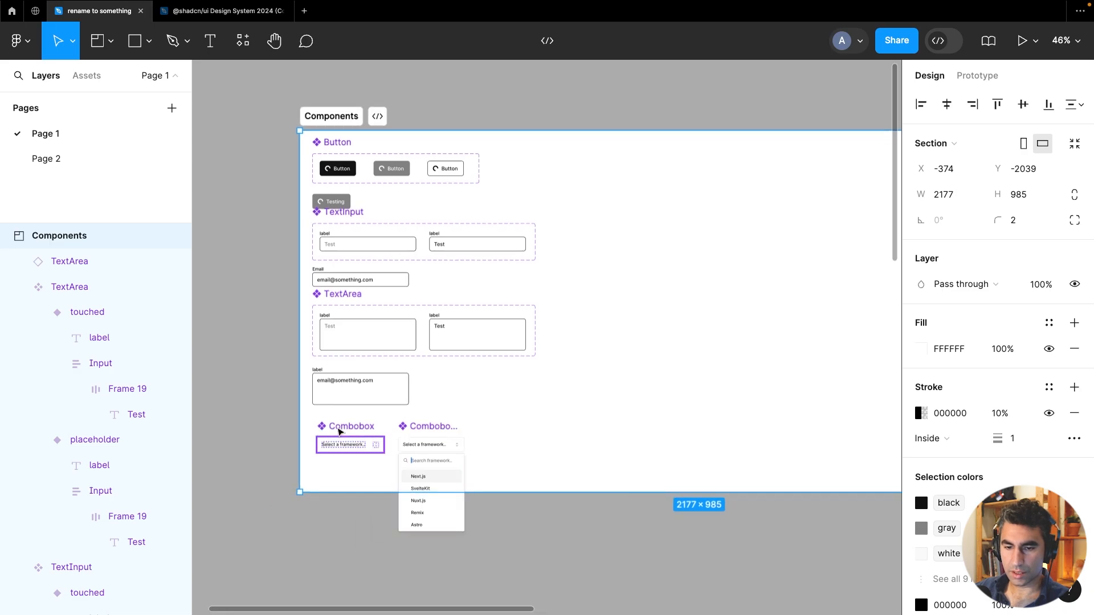
pyautogui.scroll(5, 342, 454)
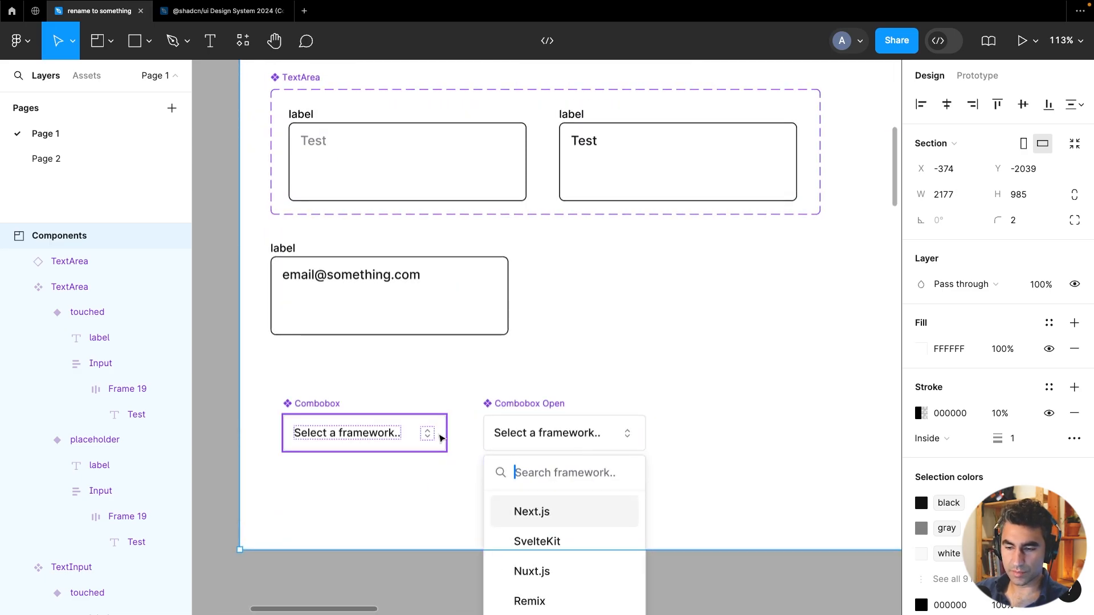
pyautogui.click(304, 406)
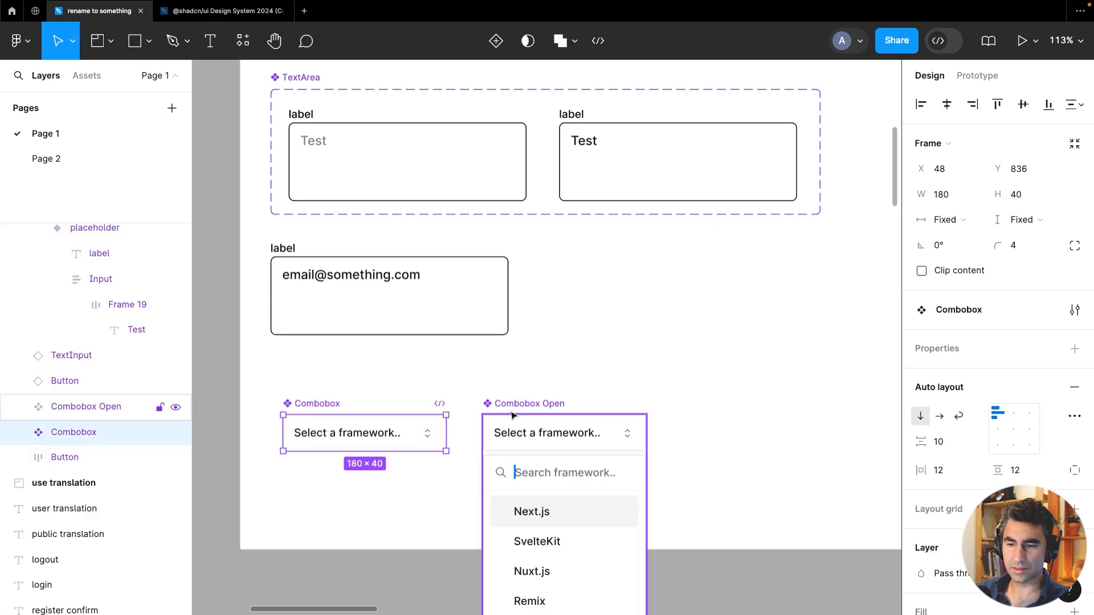
pyautogui.keyDown('shift'); pyautogui.click(511, 413); pyautogui.keyUp('shift')
pyautogui.moveTo(516, 408); pyautogui.dragTo(809, 269)
pyautogui.click(683, 388)
pyautogui.moveTo(669, 429); pyautogui.dragTo(438, 469)
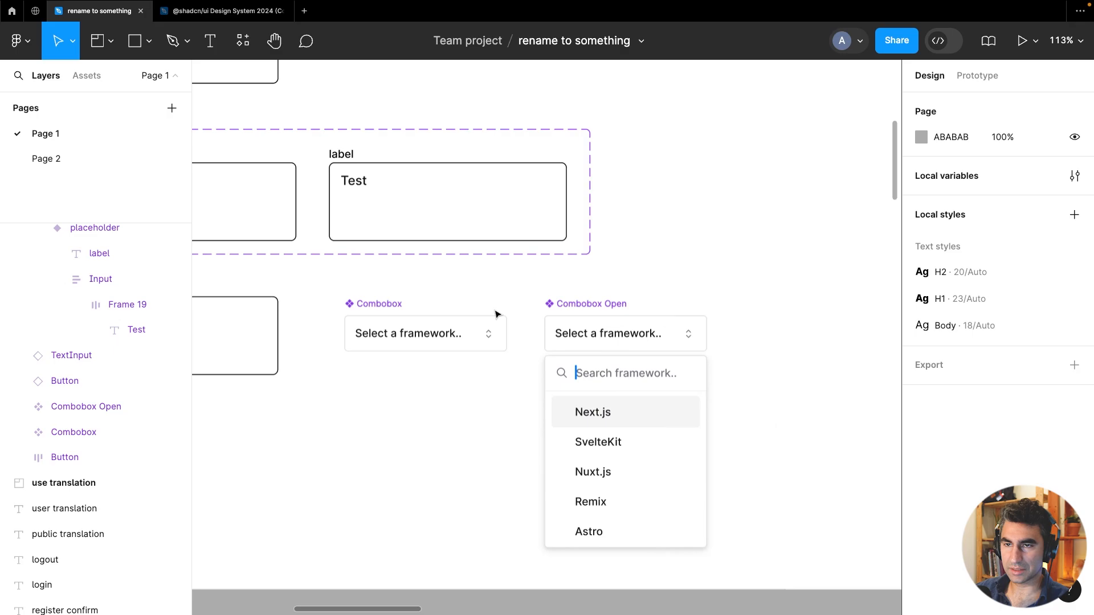
pyautogui.moveTo(442, 337)
pyautogui.mouseDown()
pyautogui.moveTo(442, 430)
pyautogui.moveTo(442, 417)
pyautogui.mouseUp()
pyautogui.doubleClick(433, 414)
pyautogui.click(474, 414)
pyautogui.press('alt+super+b')
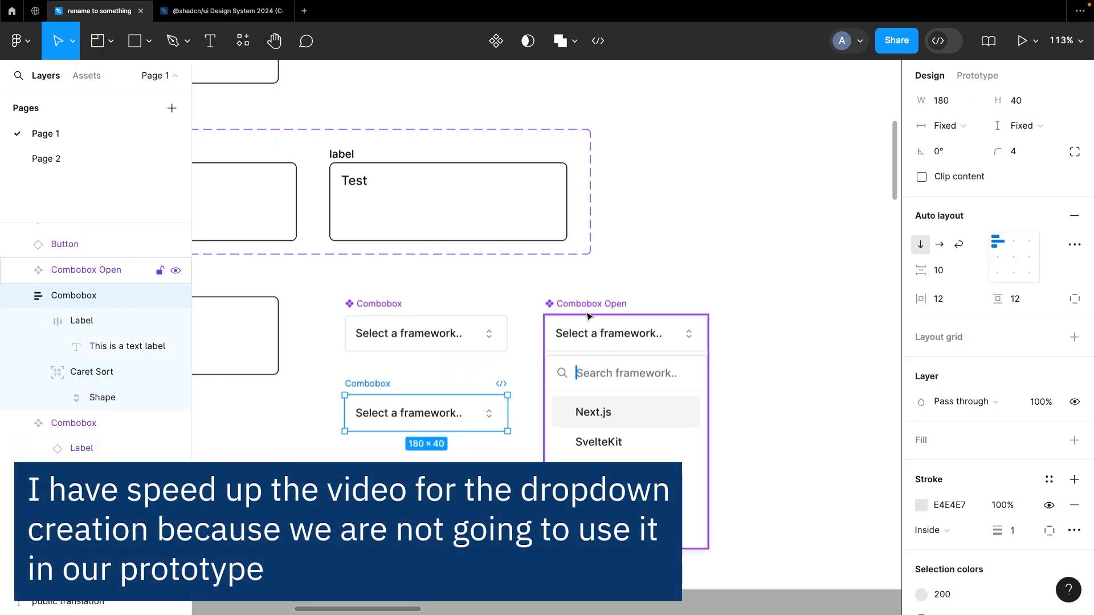
# Delete the original Combobox and recolour the open dropdown's selected label with the white library colour
pyautogui.click(426, 334)
pyautogui.press('Delete')
pyautogui.moveTo(615, 336); pyautogui.dragTo(618, 341)
pyautogui.doubleClick(683, 342)
pyautogui.click(819, 423)
pyautogui.click(1049, 476)
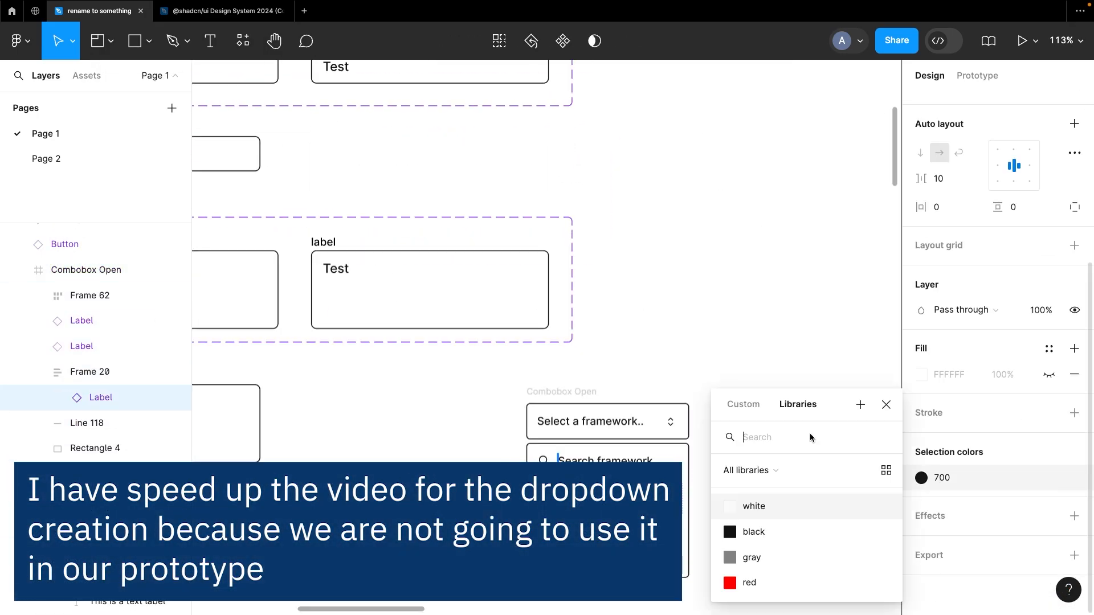
pyautogui.click(758, 506)
# Combine the closed and open combobox frames as variants of one Combobox component set
pyautogui.rightClick(101, 401)
pyautogui.click(153, 380)
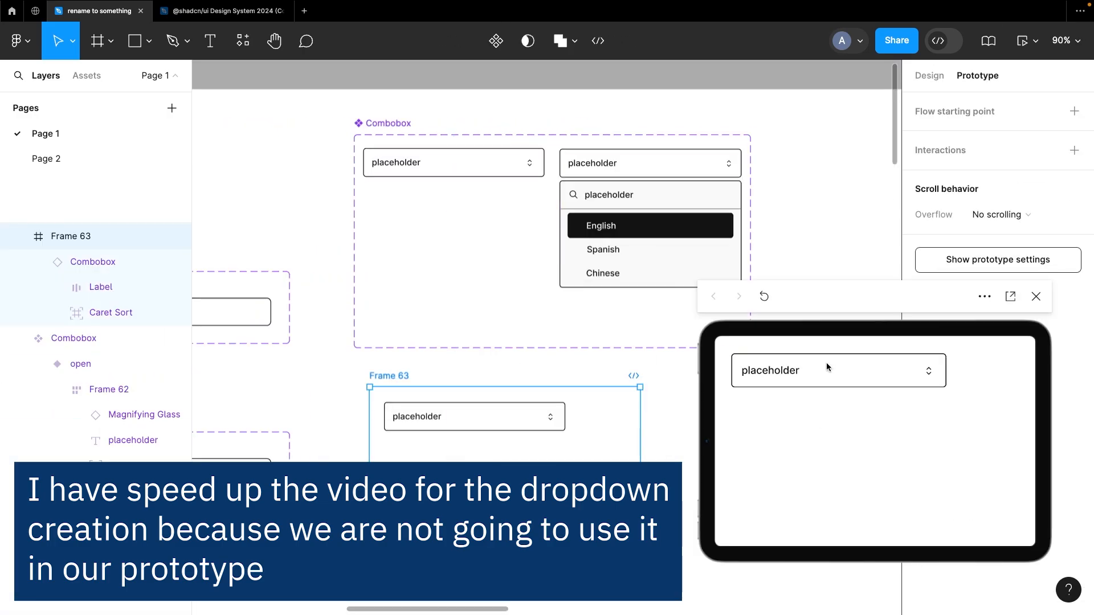
pyautogui.click(1036, 296)
# Add an on-tap Change to interaction linking the open combobox variant to the closed one
pyautogui.doubleClick(454, 163)
pyautogui.click(627, 163)
pyautogui.moveTo(559, 242); pyautogui.dragTo(420, 166)
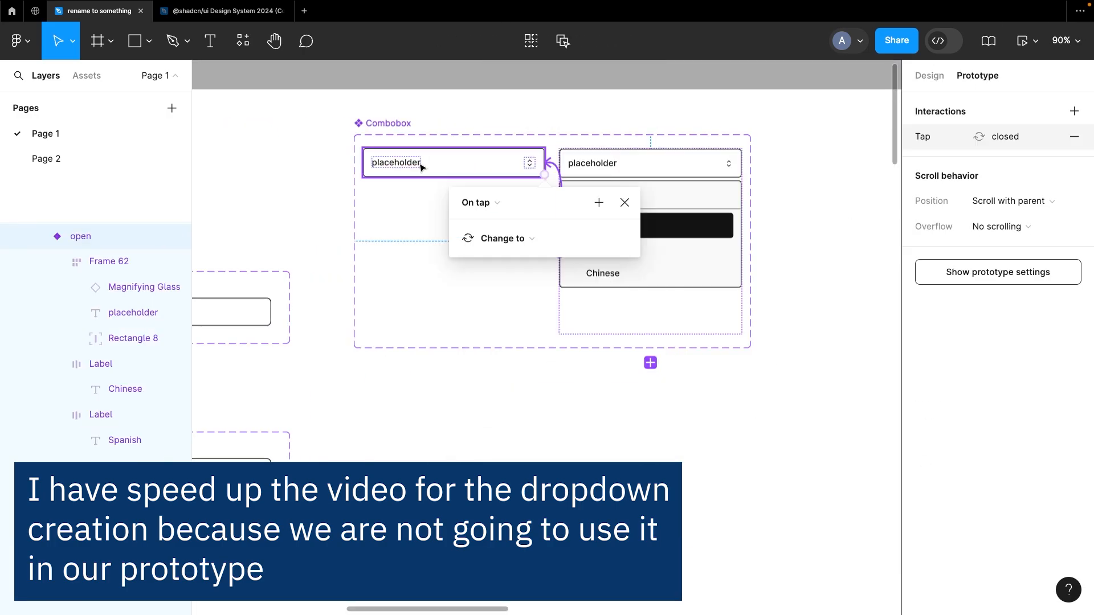
# Review the combobox's design and prototype interaction settings
pyautogui.click(389, 376)
pyautogui.click(929, 76)
pyautogui.click(920, 453)
pyautogui.doubleClick(716, 141)
pyautogui.click(977, 76)
pyautogui.click(1009, 137)
pyautogui.click(596, 271)
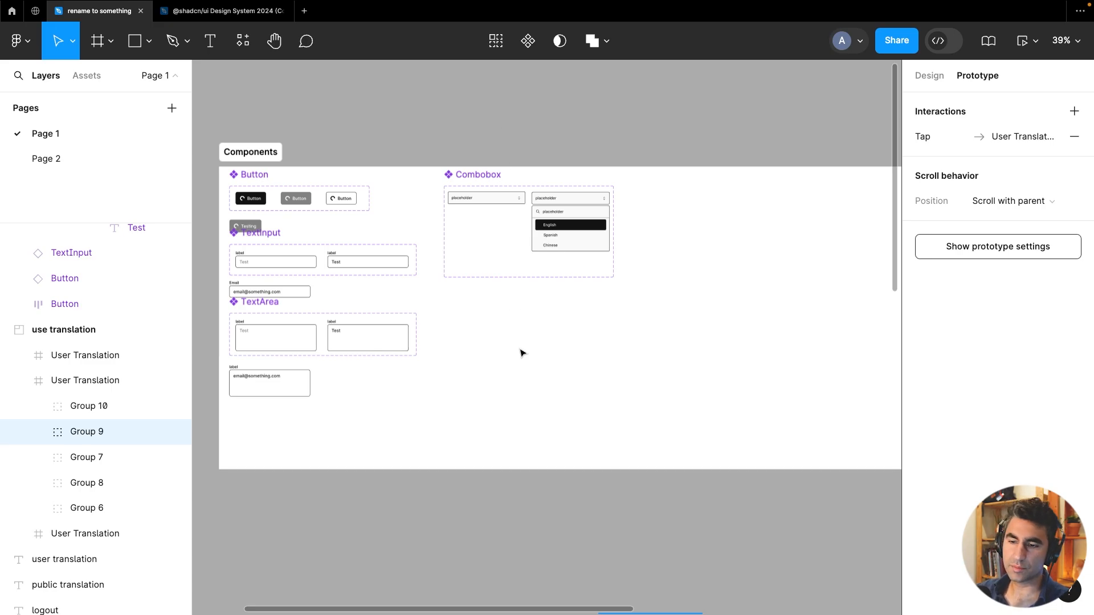
# Paste the copied translation card group into the Components frame, placing it below the Combobox set
pyautogui.scroll(-10, 521, 352)
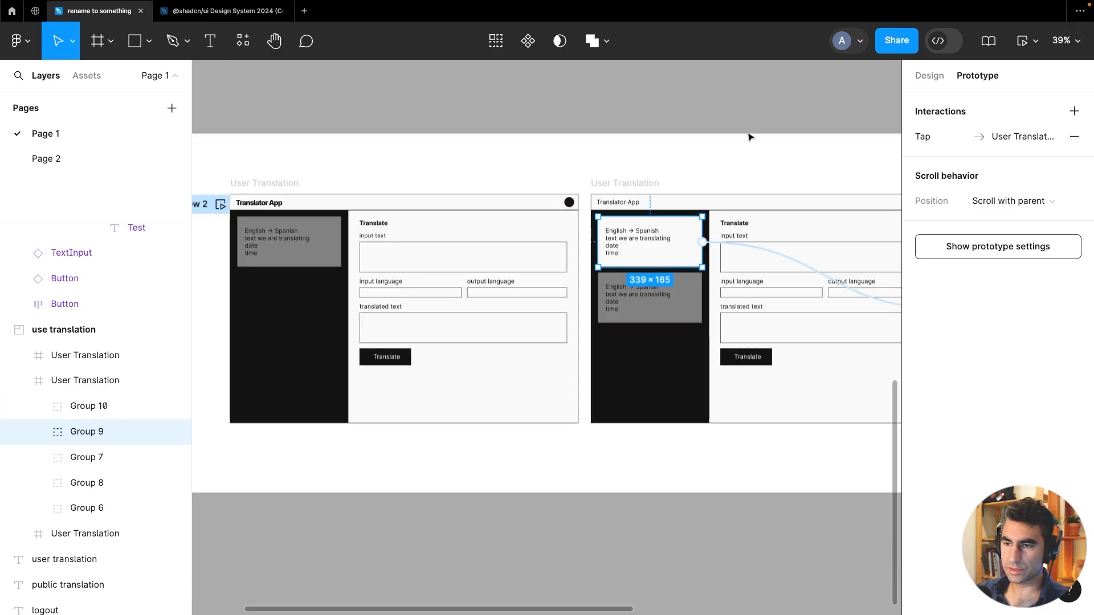
pyautogui.hscroll(5, 750, 136)
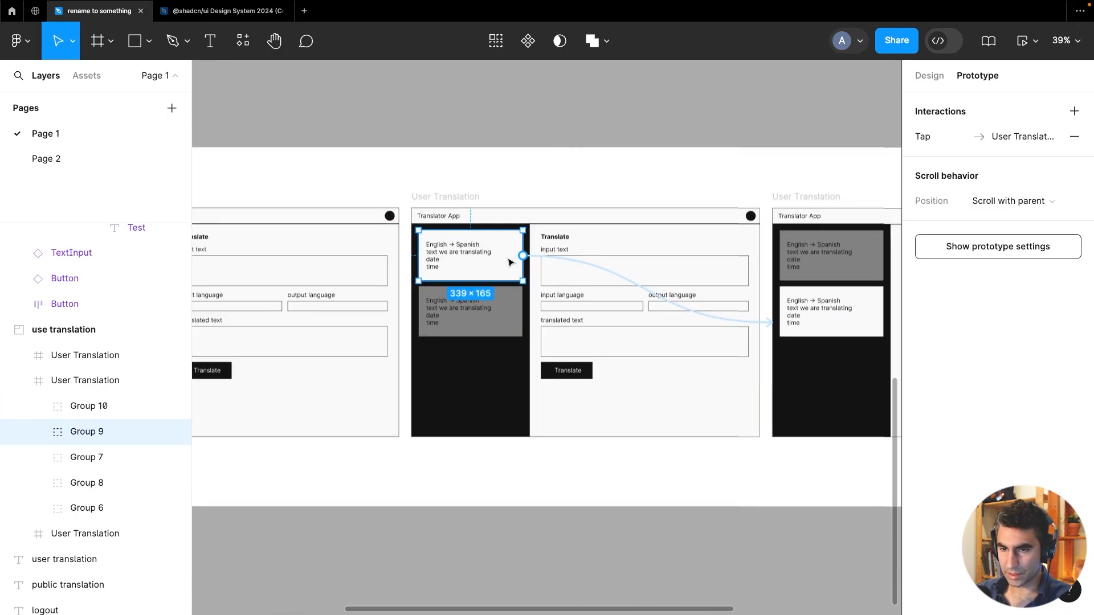
pyautogui.scroll(10, 495, 367)
pyautogui.hscroll(-6, 640, 375)
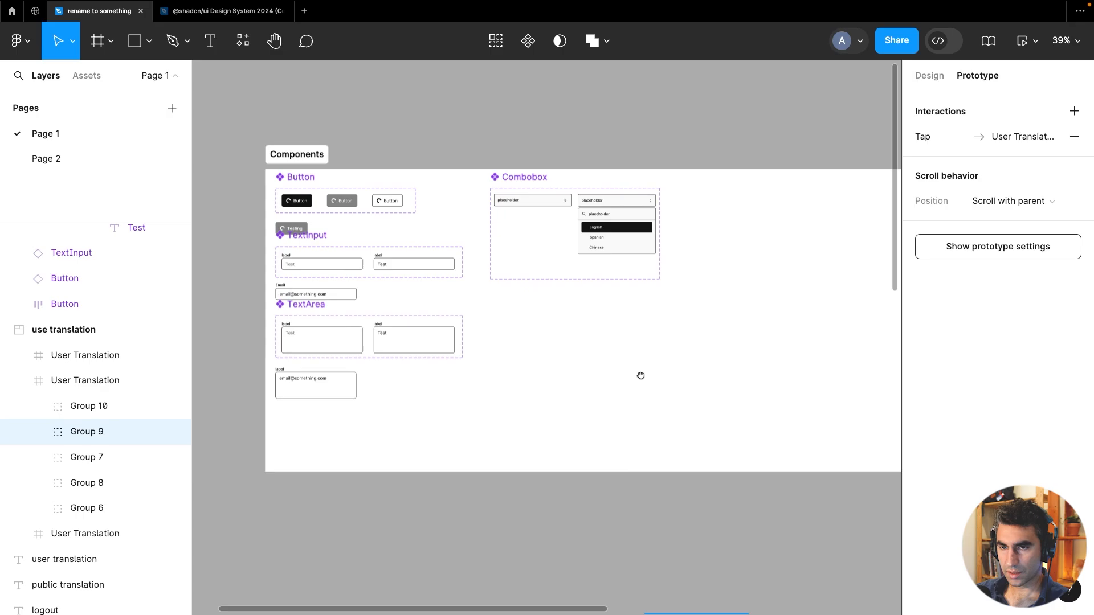
pyautogui.rightClick(610, 314)
pyautogui.click(562, 395)
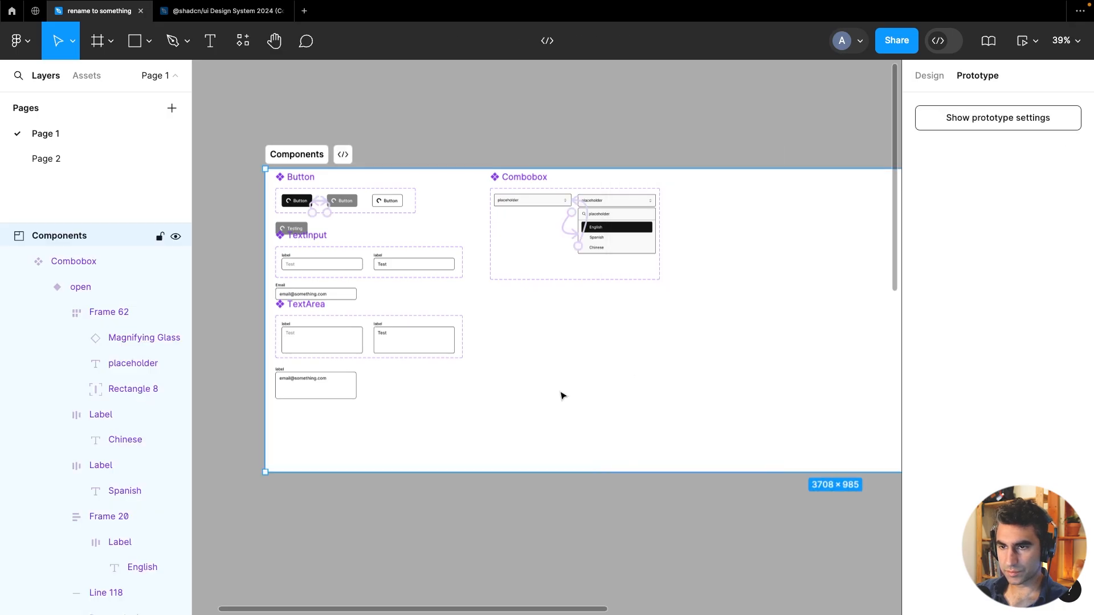
pyautogui.press('Escape')
pyautogui.hotkey('ctrl', 'v')
pyautogui.moveTo(556, 349); pyautogui.dragTo(607, 398)
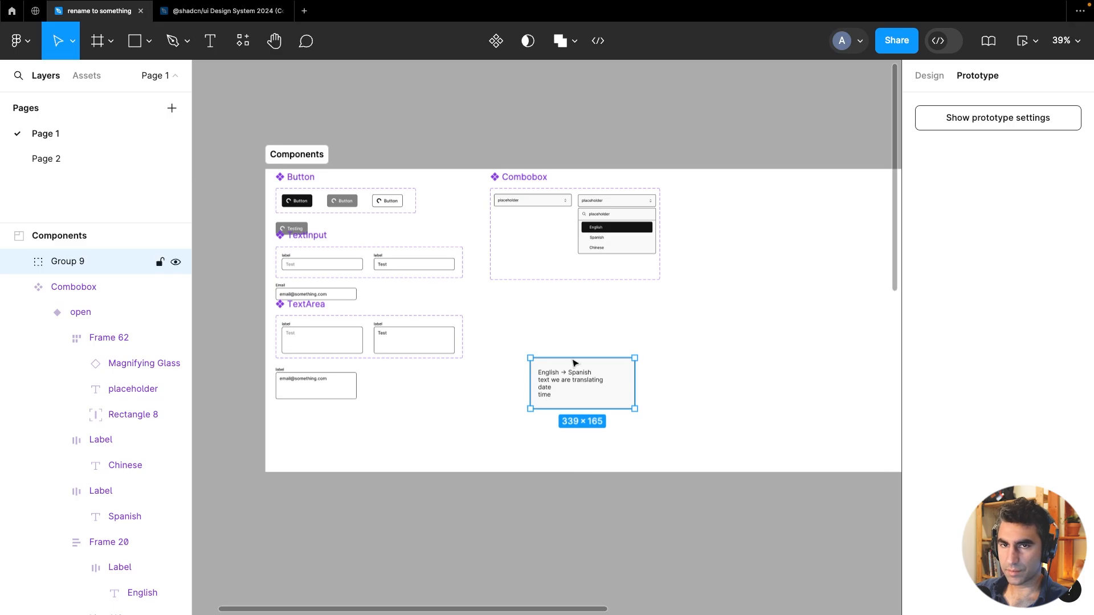
# Find and select the Card component in the shadcn/ui Design System 2024 file
pyautogui.click(222, 11)
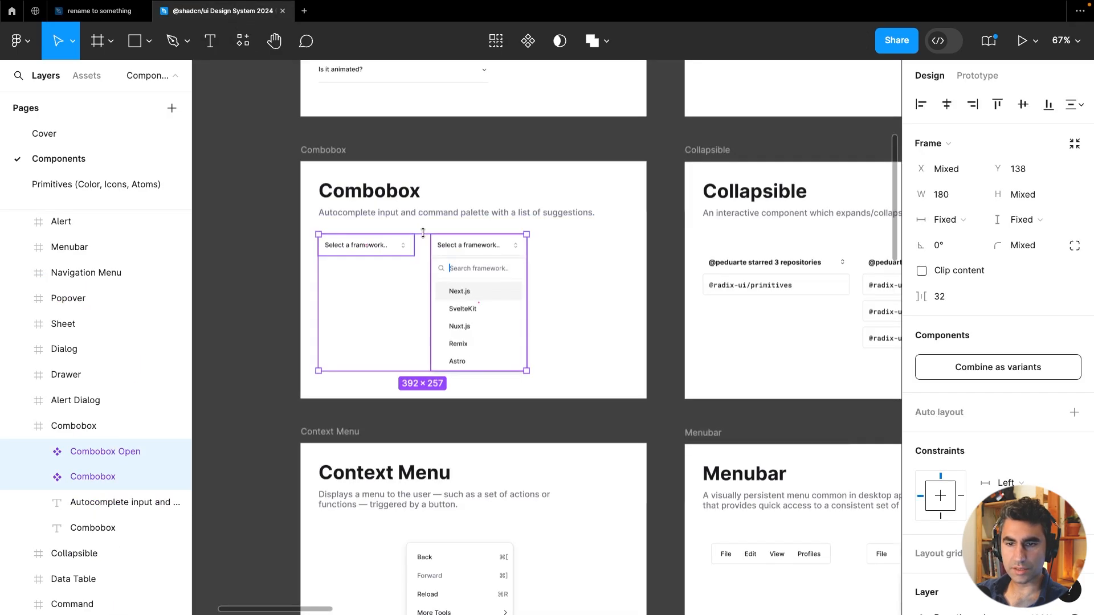
pyautogui.scroll(-5, 427, 262)
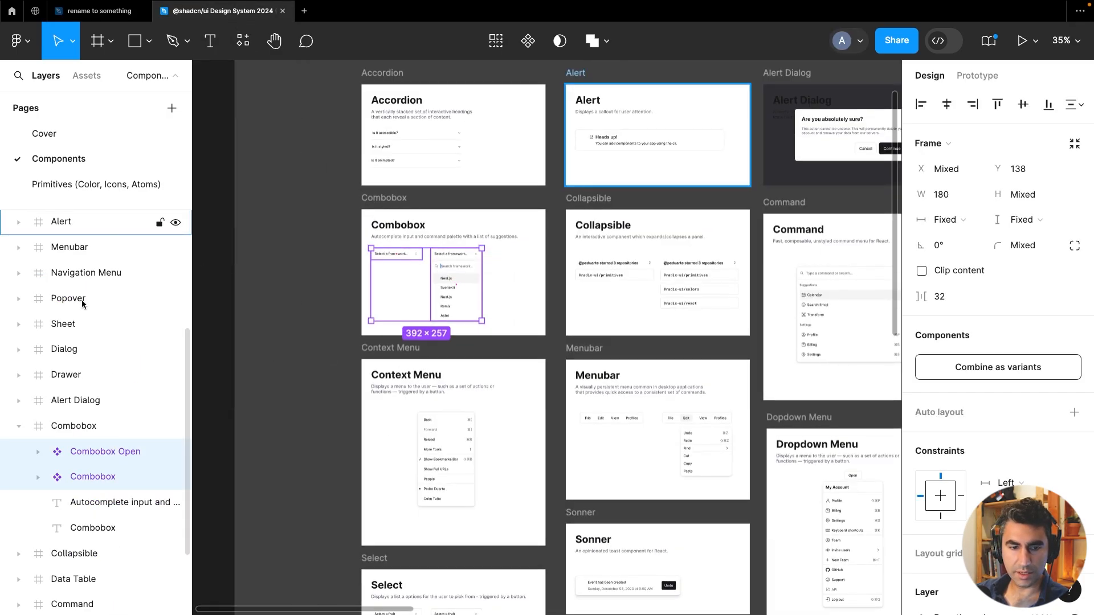
pyautogui.click(18, 426)
pyautogui.scroll(5, 114, 359)
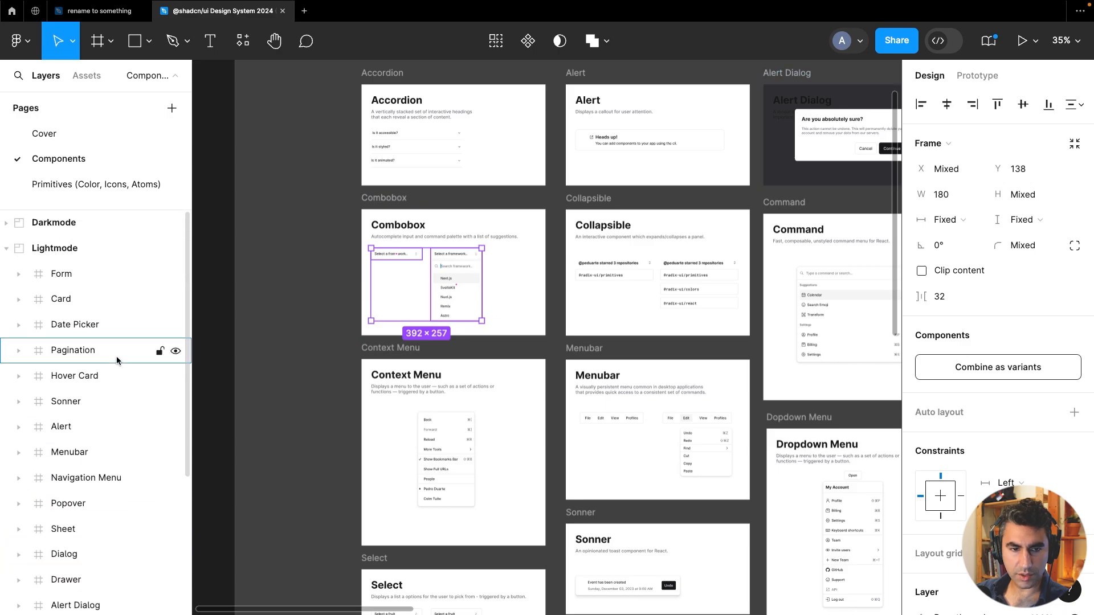
pyautogui.click(76, 309)
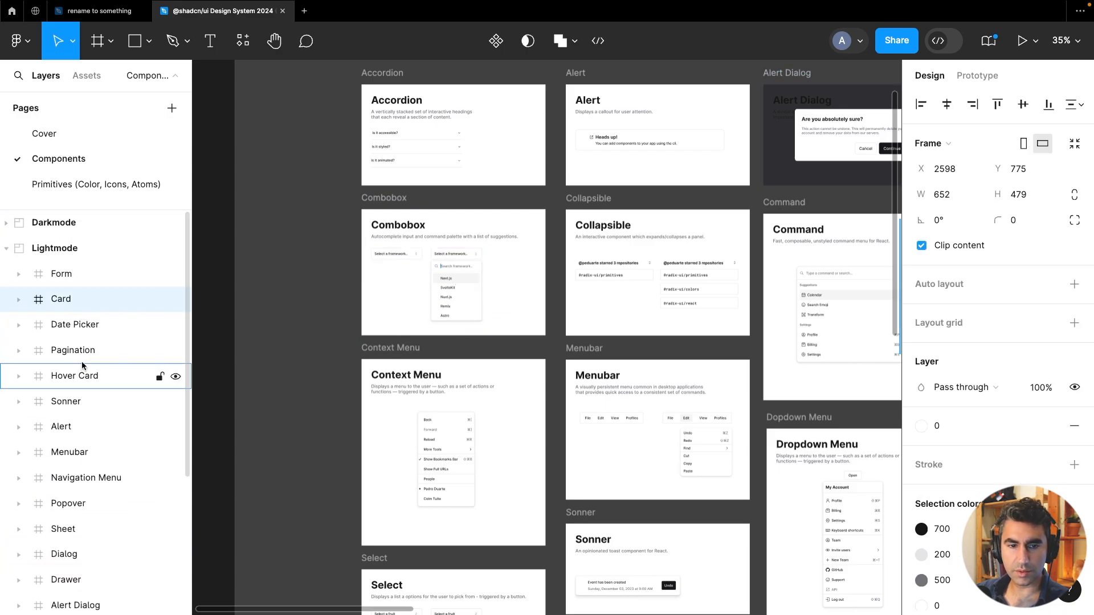
pyautogui.doubleClick(57, 299)
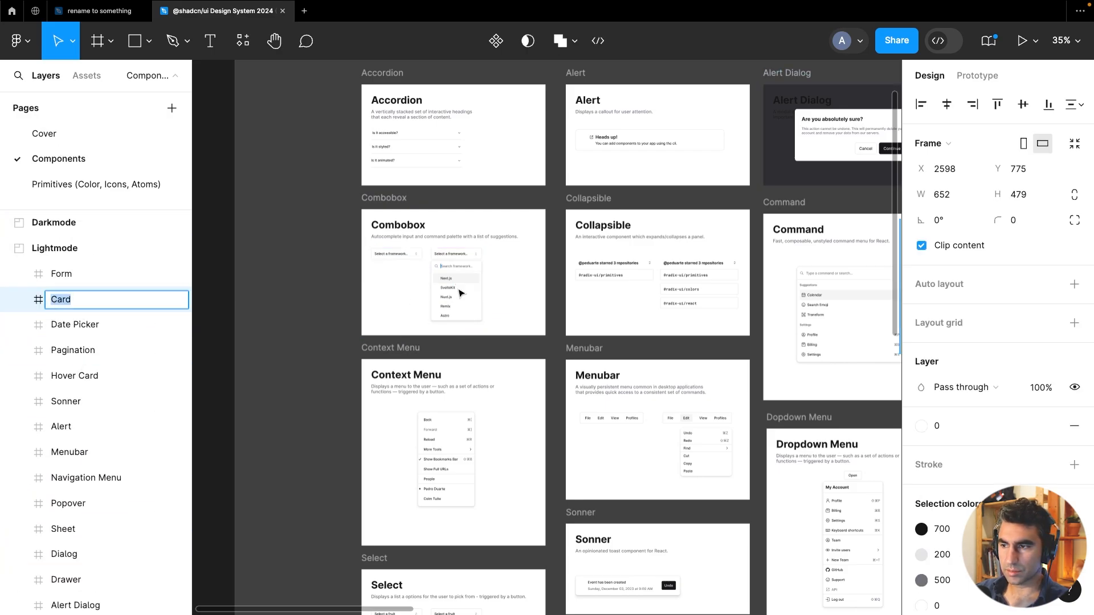
pyautogui.press('BackSpace')
pyautogui.moveTo(582, 304); pyautogui.dragTo(266, 304)
pyautogui.press('super+z')
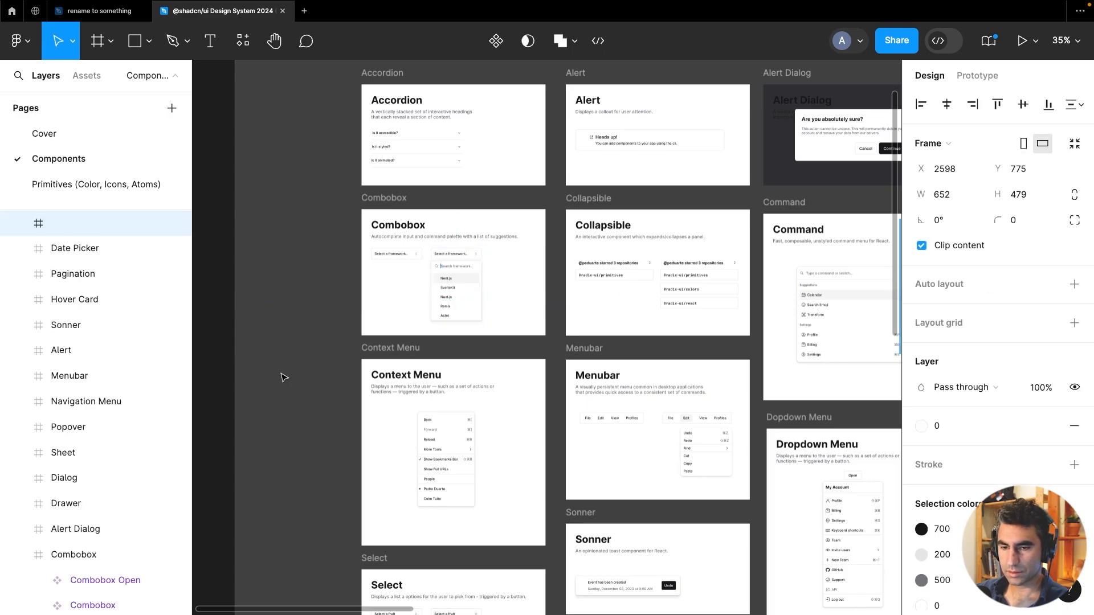
pyautogui.click(295, 384)
pyautogui.scroll(-3, 296, 384)
pyautogui.scroll(3, 99, 284)
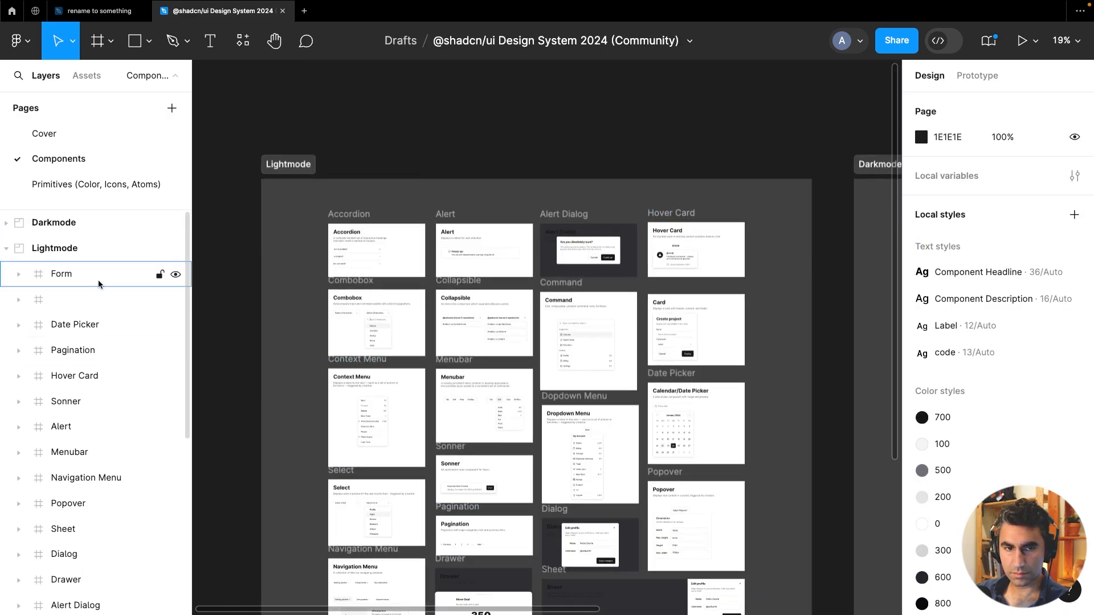
pyautogui.click(97, 299)
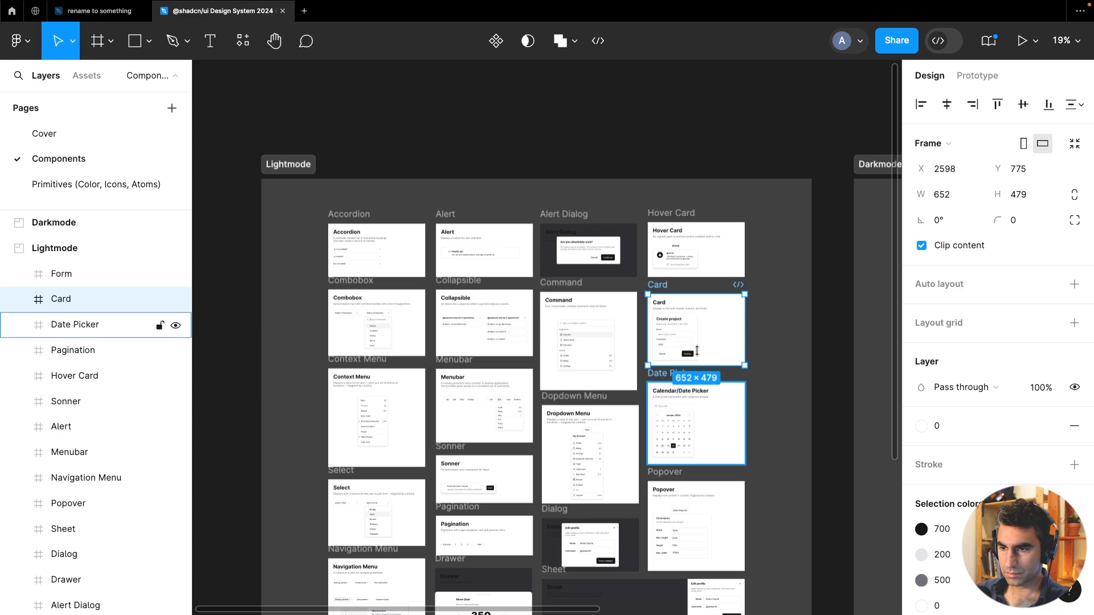
pyautogui.scroll(10, 751, 349)
pyautogui.click(547, 243)
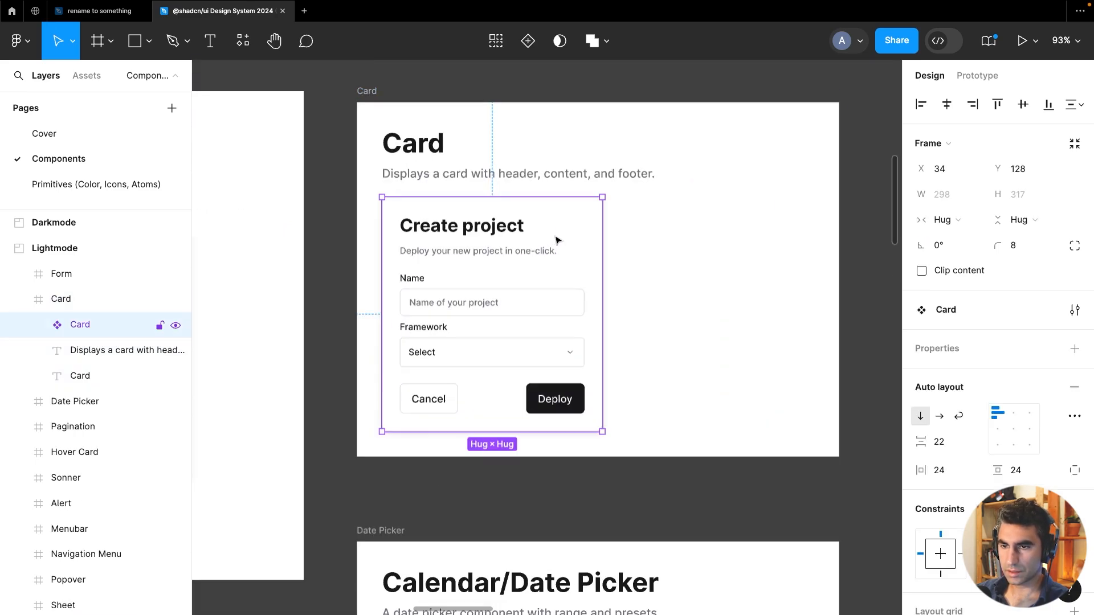
# Paste the Card component into the Components frame and place it below the Combobox set
pyautogui.click(125, 17)
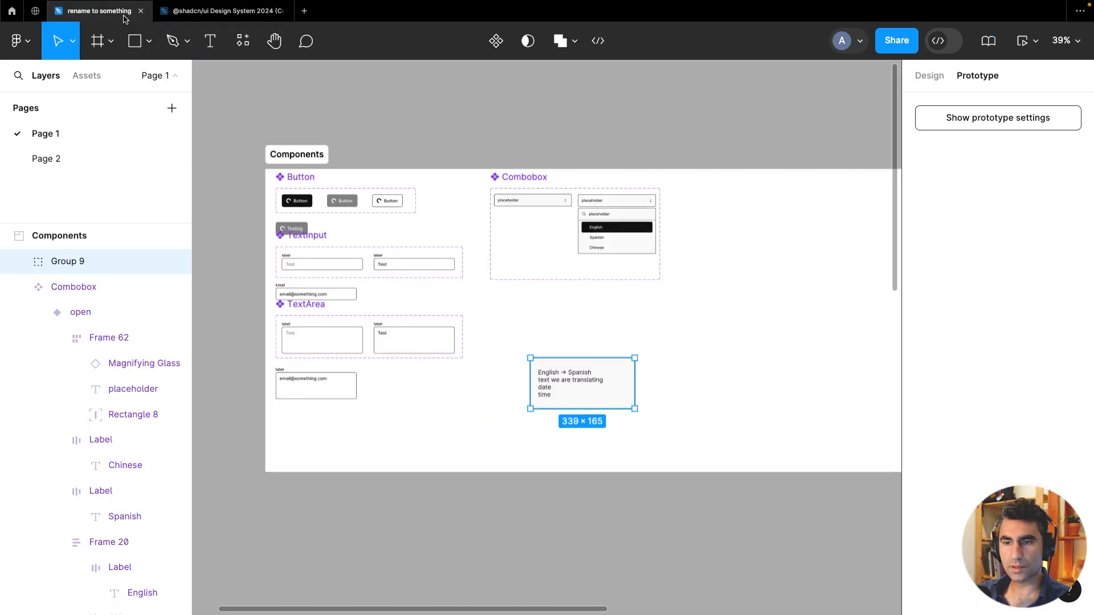
pyautogui.rightClick(730, 319)
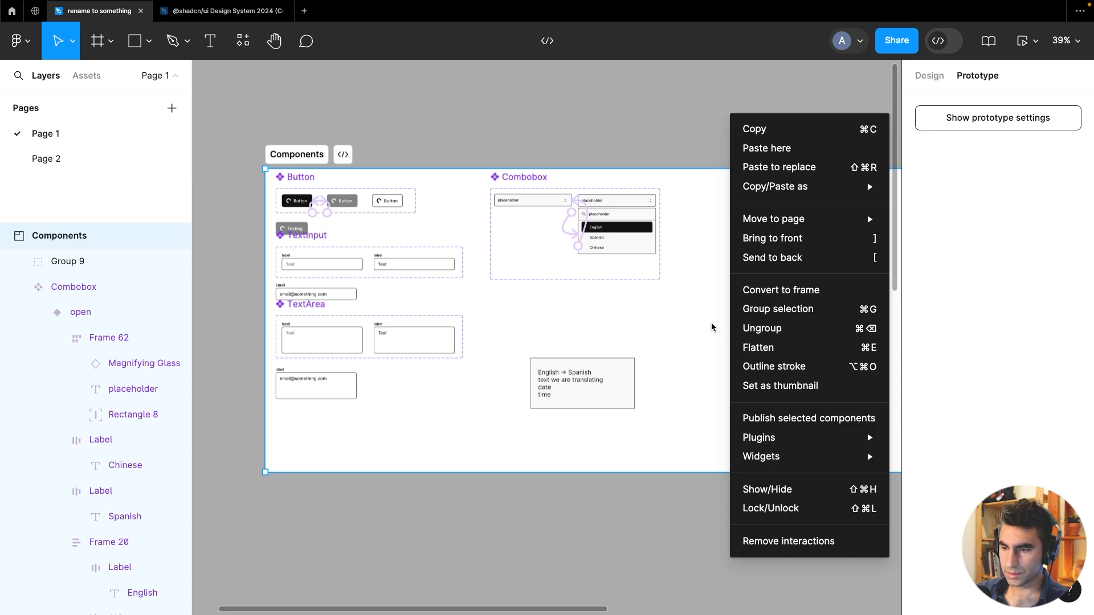
pyautogui.click(715, 329)
pyautogui.hotkey('ctrl', 'v')
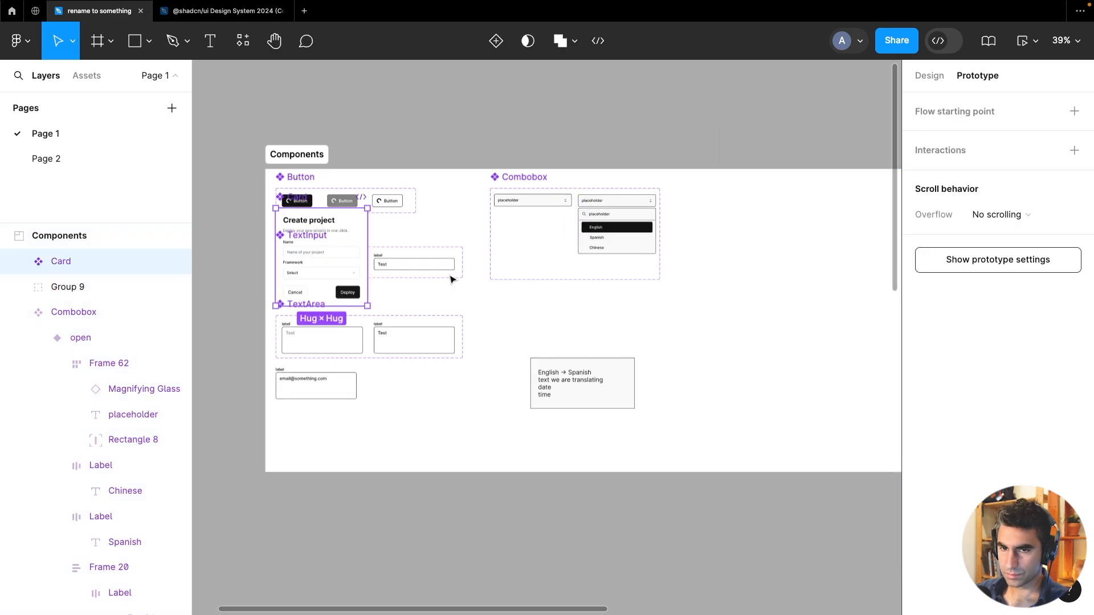
pyautogui.moveTo(360, 227); pyautogui.dragTo(570, 320)
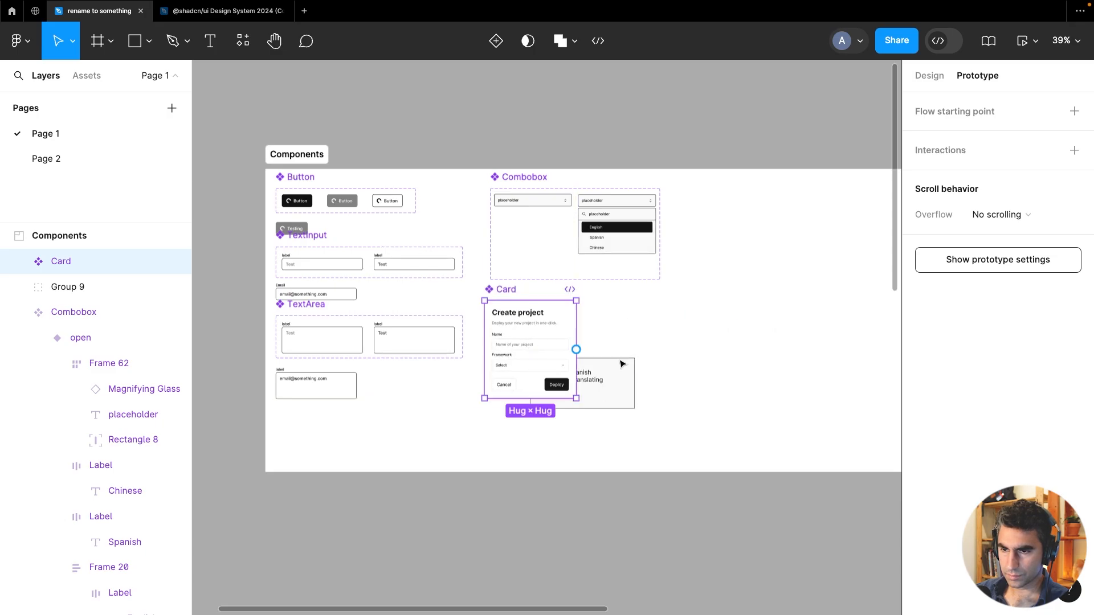
# Move the translation card group to the right of the Card
pyautogui.moveTo(628, 385); pyautogui.dragTo(700, 330)
pyautogui.scroll(5, 640, 345)
pyautogui.moveTo(530, 424); pyautogui.dragTo(560, 432)
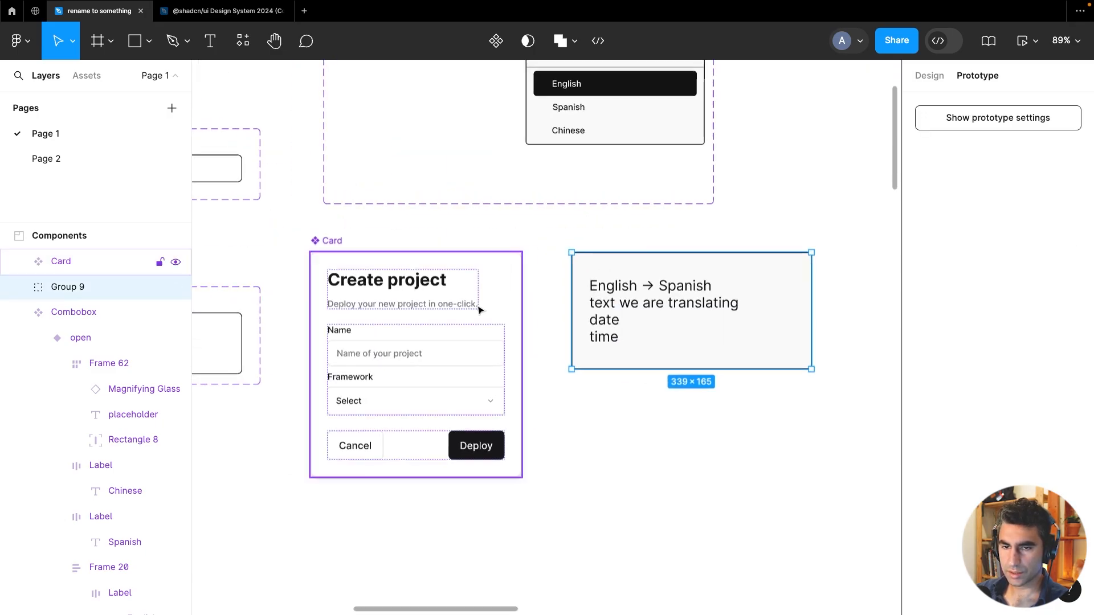
# Remove the drop shadow effect from the Card component
pyautogui.click(328, 252)
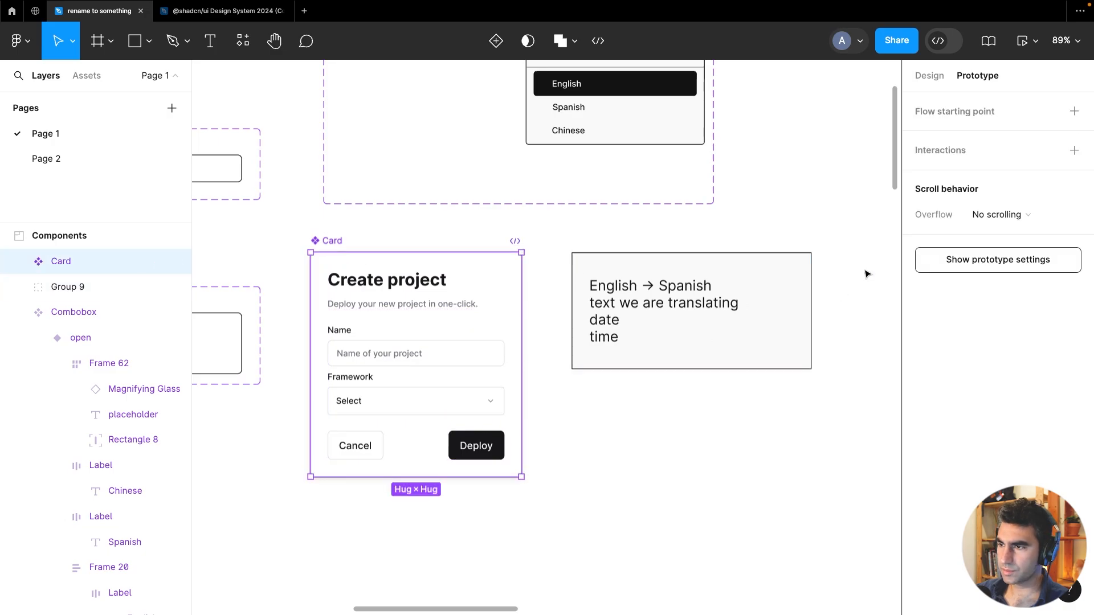
pyautogui.click(937, 74)
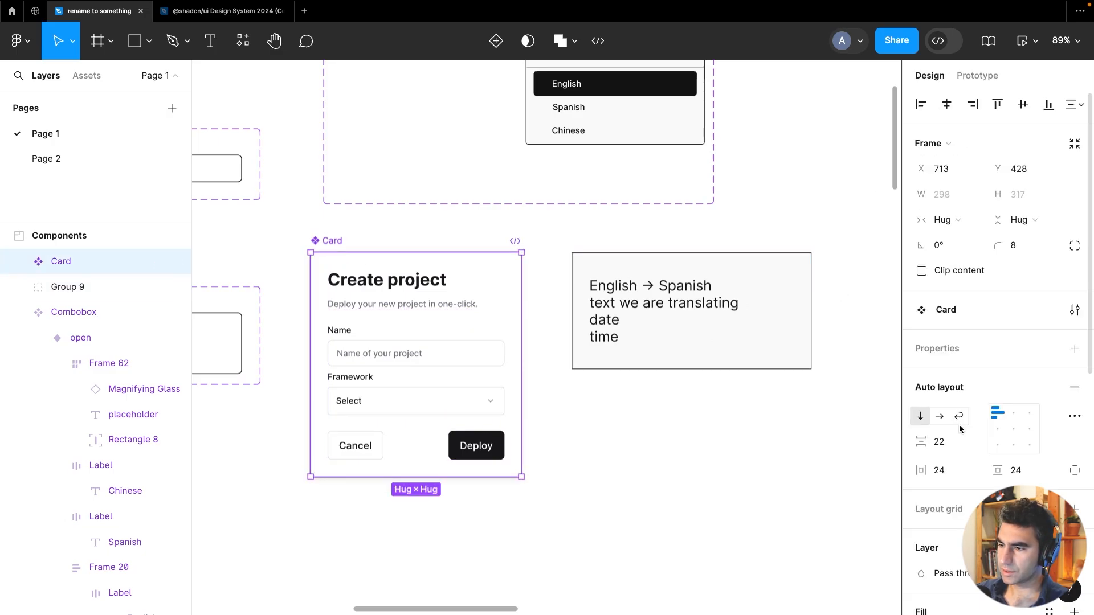
pyautogui.scroll(-5, 997, 439)
pyautogui.click(1075, 491)
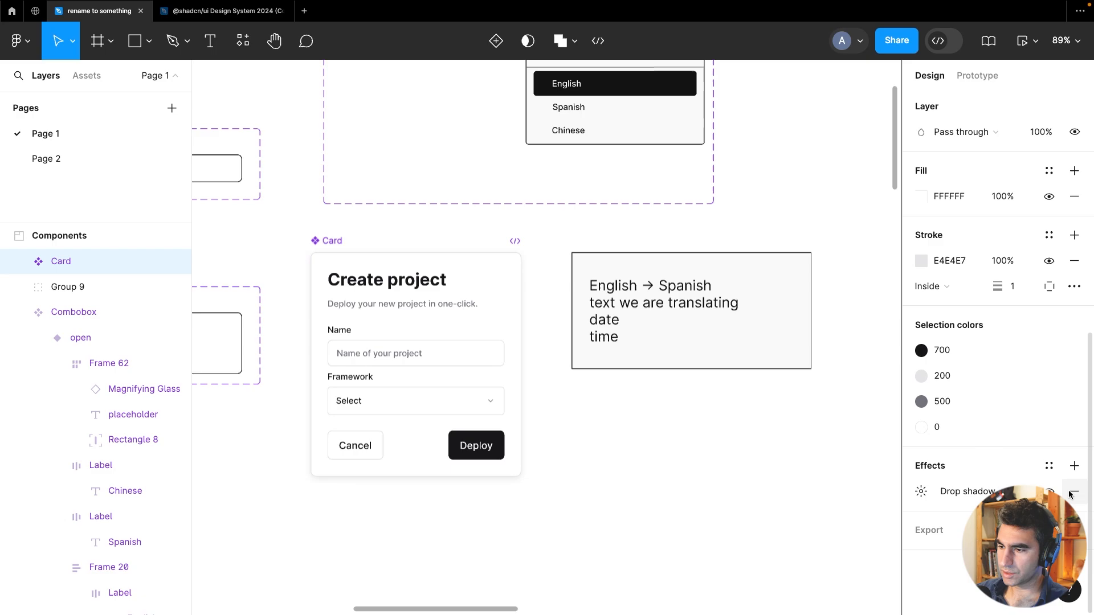
pyautogui.click(1075, 490)
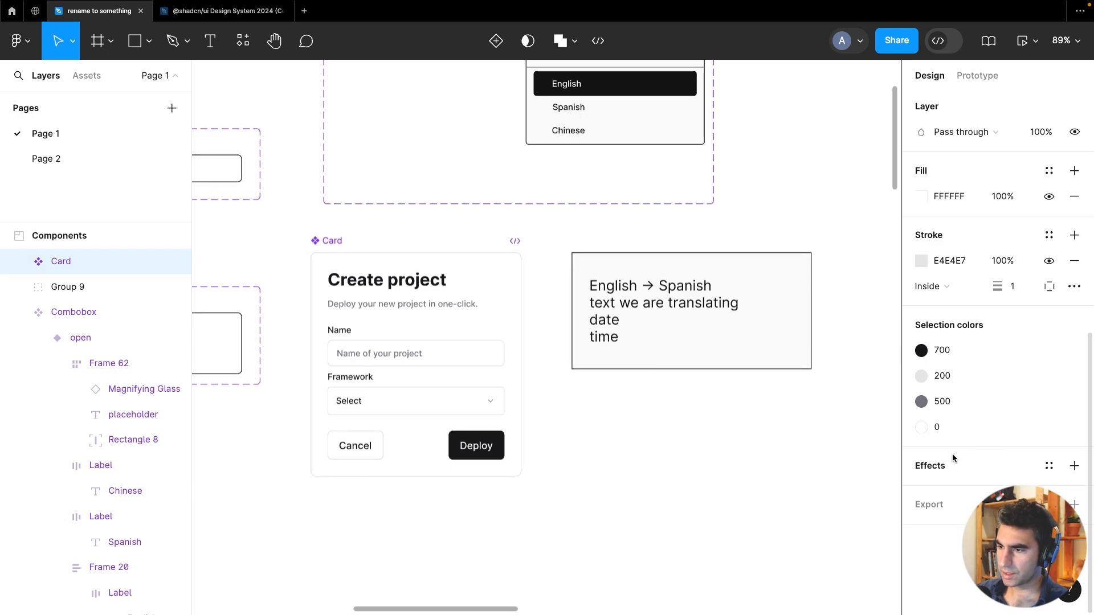
# Set the Card's stroke colour to the black library colour
pyautogui.click(914, 261)
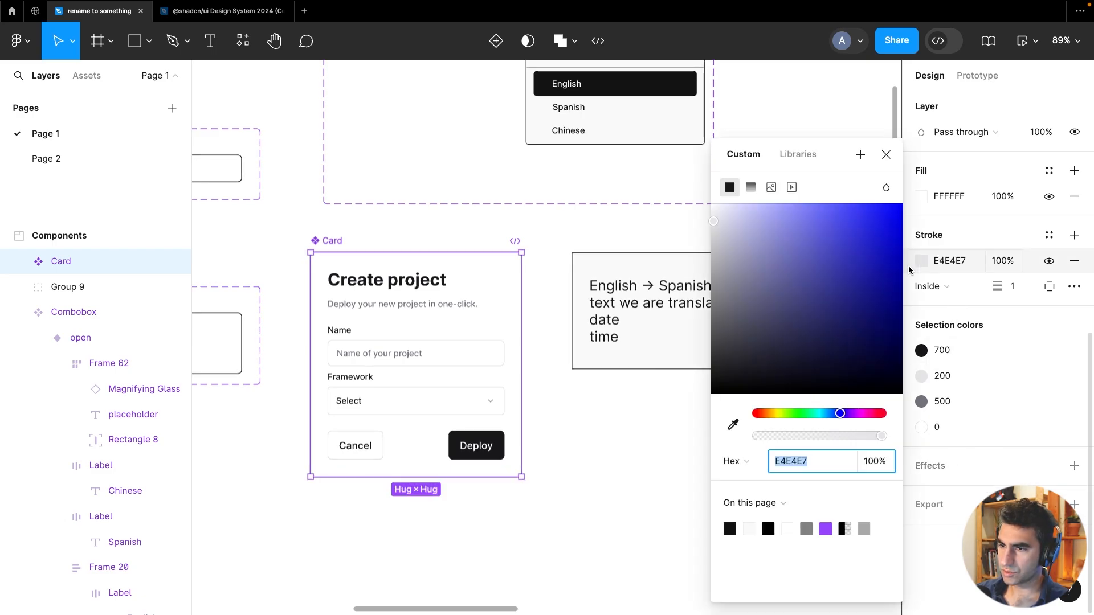
pyautogui.click(797, 154)
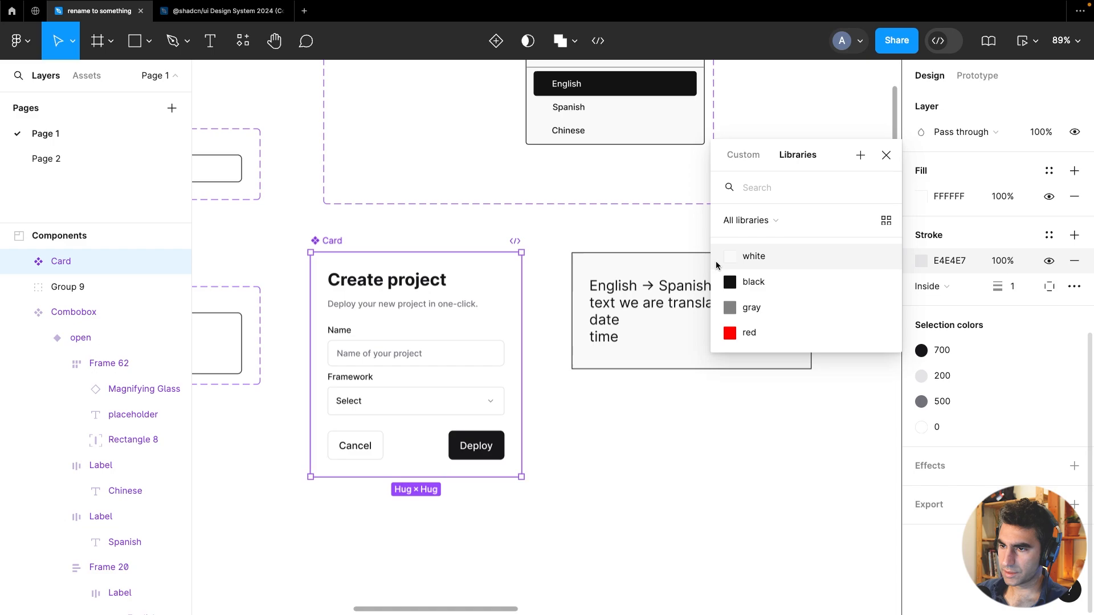
pyautogui.click(745, 284)
# Map the Card's 700 and 200 selection colours to the black and gray library colours
pyautogui.click(922, 377)
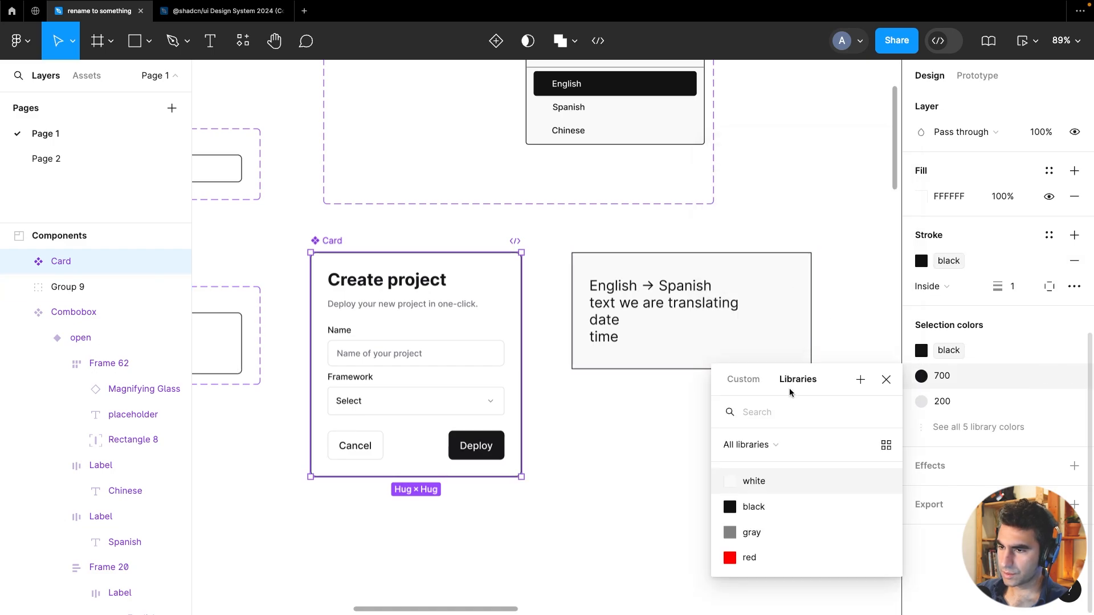
pyautogui.click(750, 480)
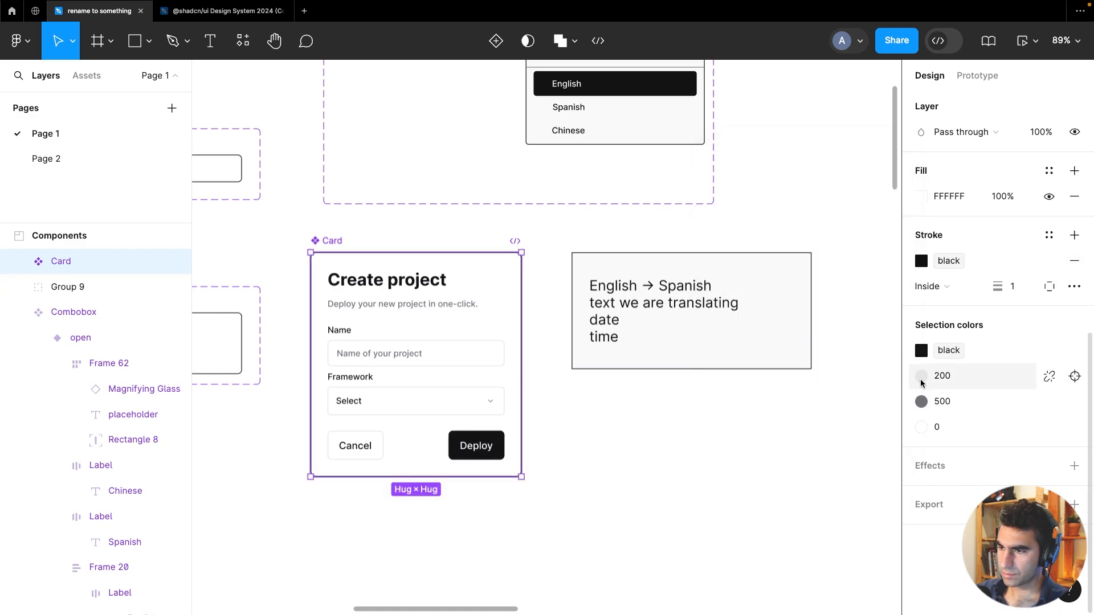
pyautogui.click(921, 376)
pyautogui.click(782, 532)
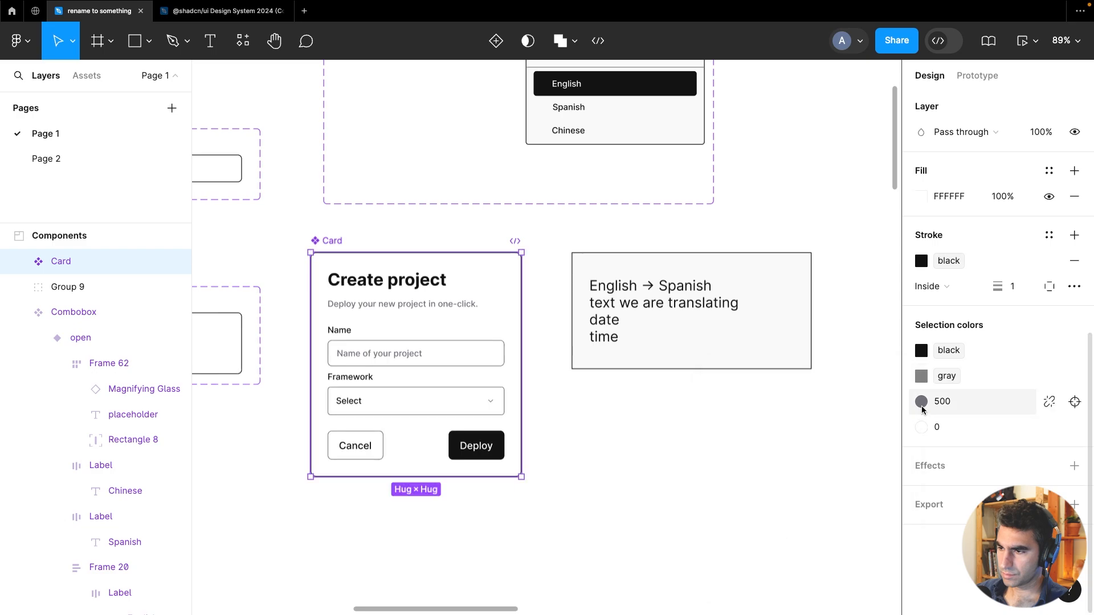
# Map the Card's remaining 500 and 0 selection colours to the gray and white library colours
pyautogui.click(922, 401)
pyautogui.click(764, 555)
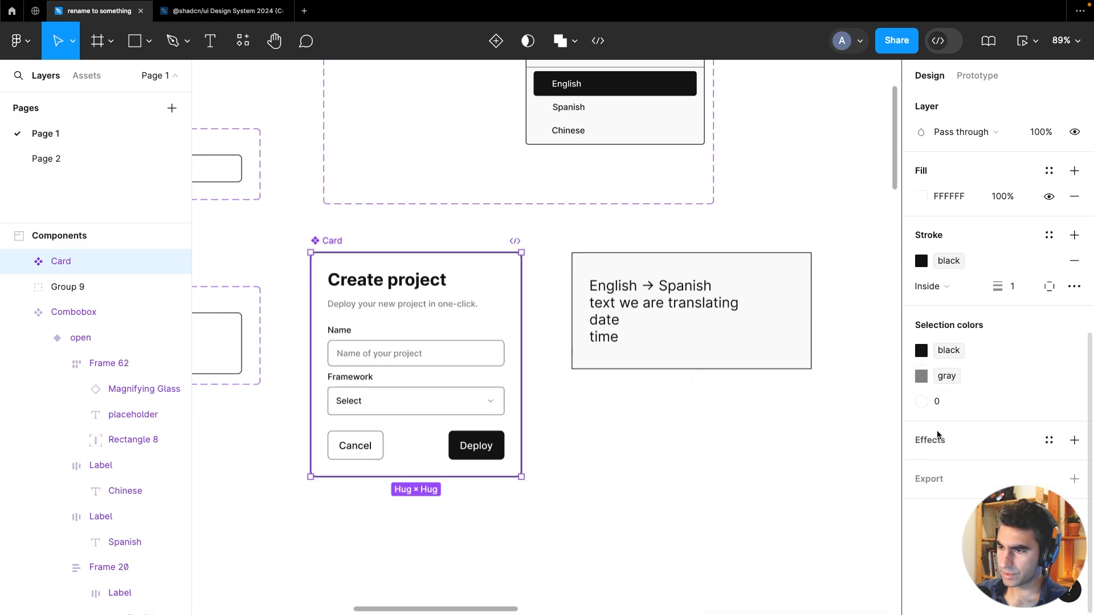
pyautogui.click(921, 401)
pyautogui.click(772, 506)
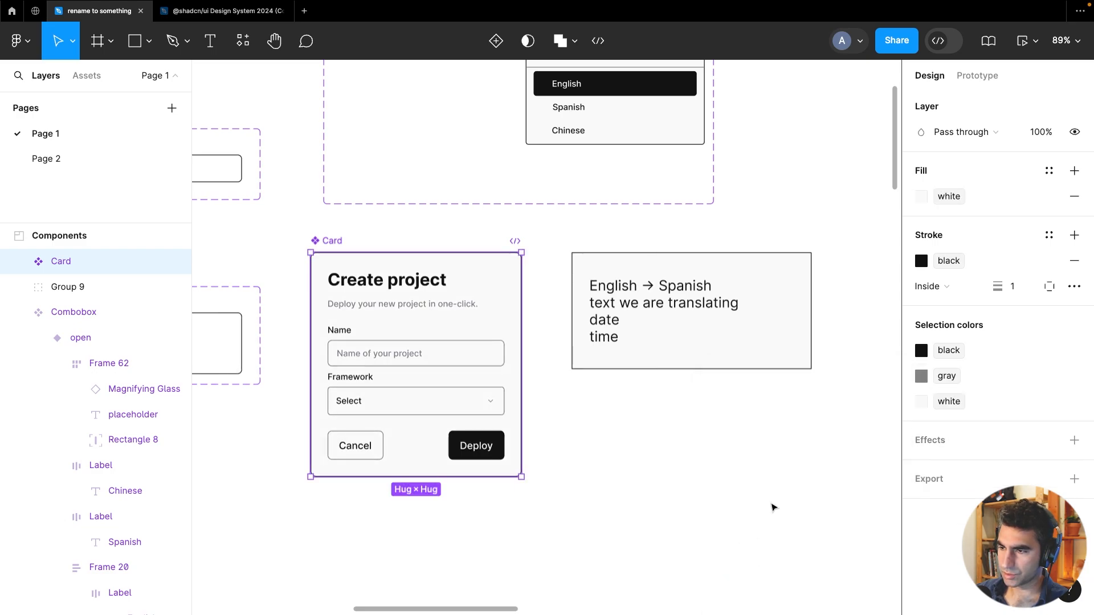
# Inspect the layer structure of the Card's title and description labels
pyautogui.click(601, 403)
pyautogui.moveTo(593, 427); pyautogui.dragTo(621, 441)
pyautogui.click(433, 300)
pyautogui.click(430, 294)
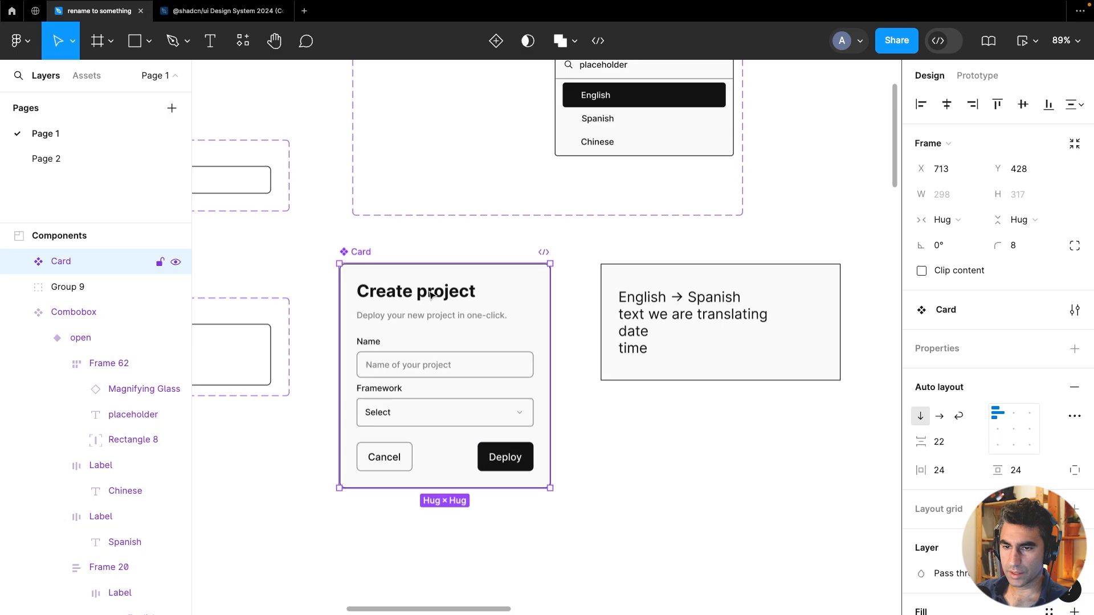
pyautogui.click(431, 294)
pyautogui.click(430, 295)
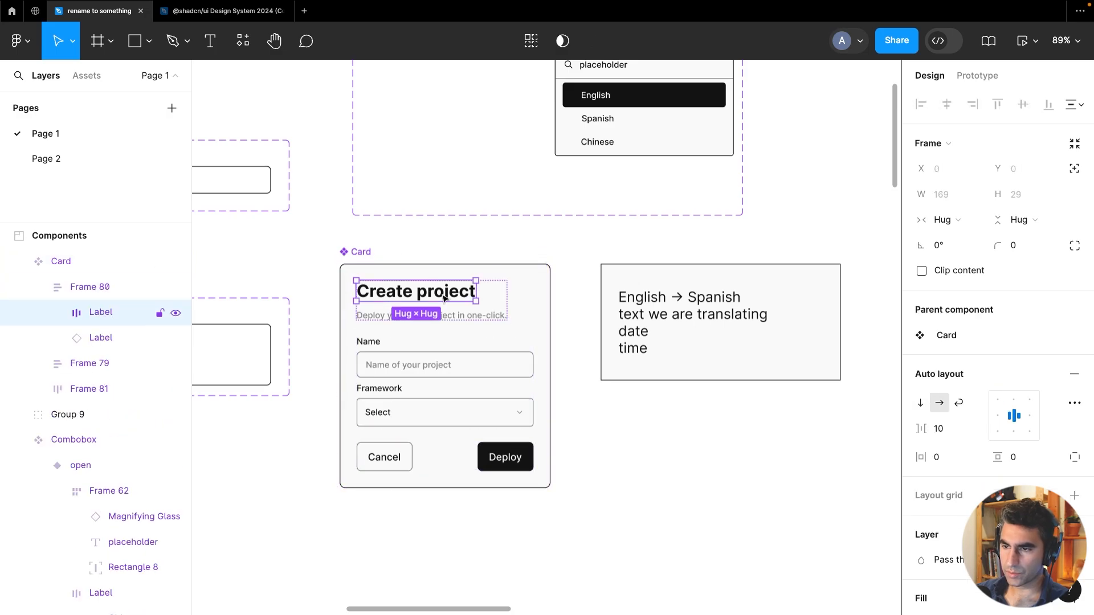
pyautogui.scroll(3, 442, 298)
pyautogui.click(432, 306)
pyautogui.scroll(-3, 443, 347)
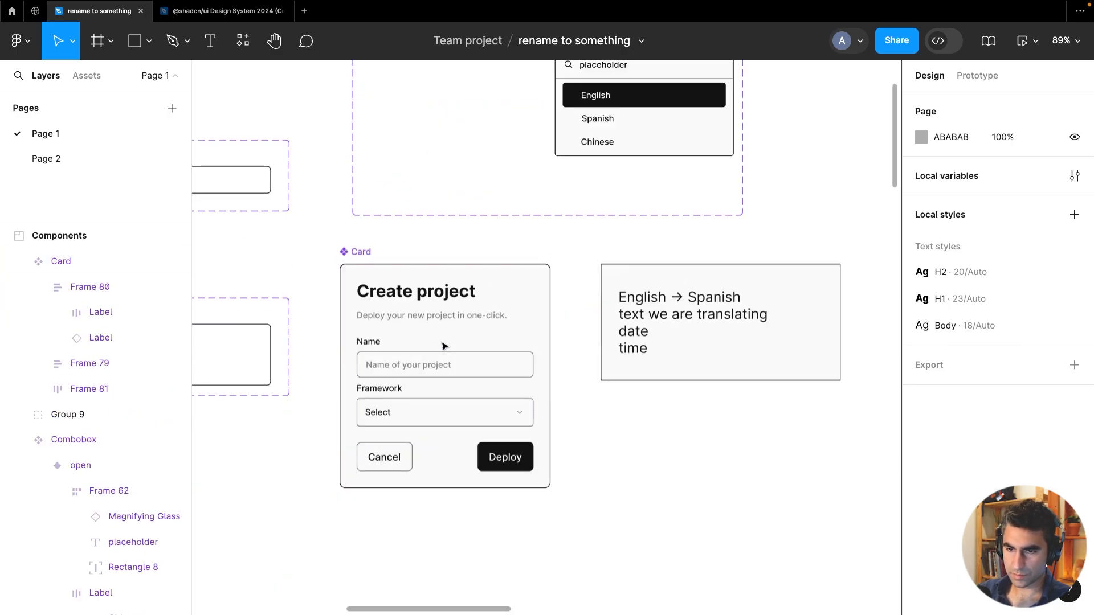
pyautogui.click(425, 292)
pyautogui.click(422, 297)
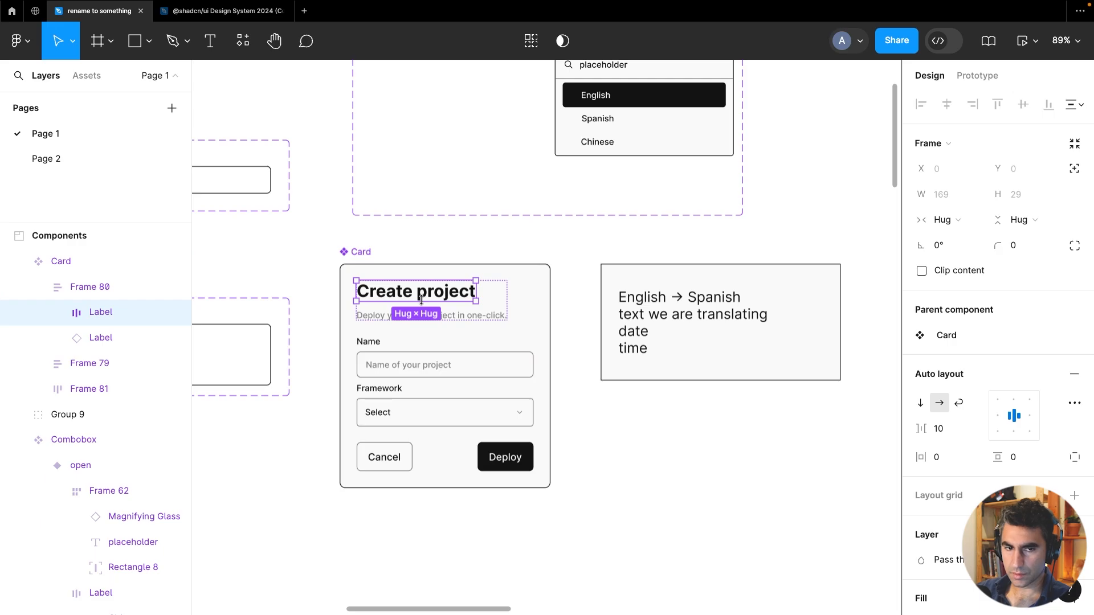
pyautogui.click(57, 312)
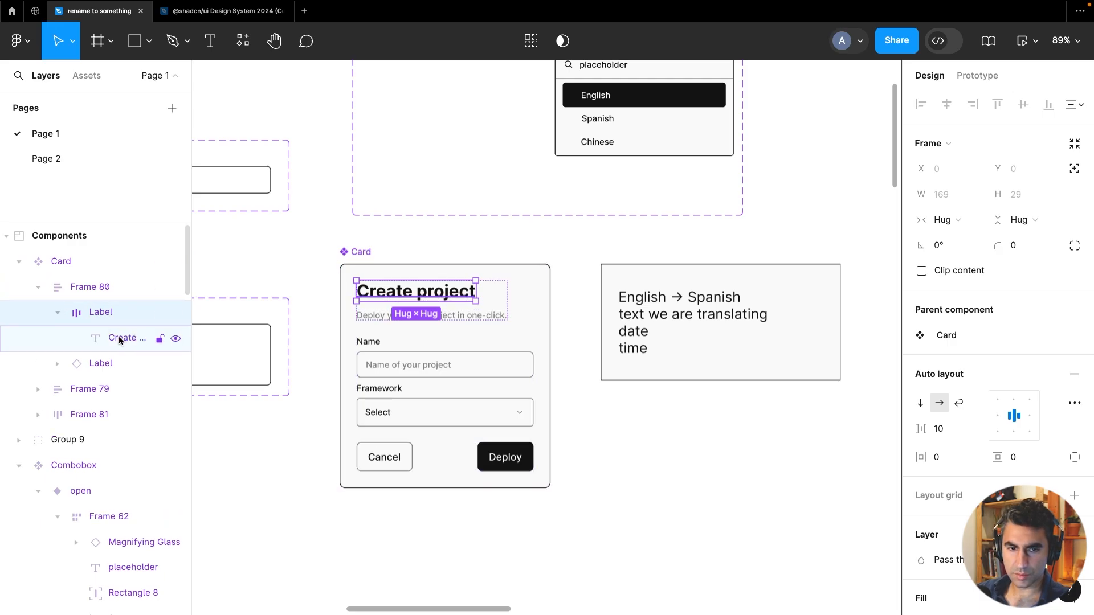
pyautogui.click(109, 339)
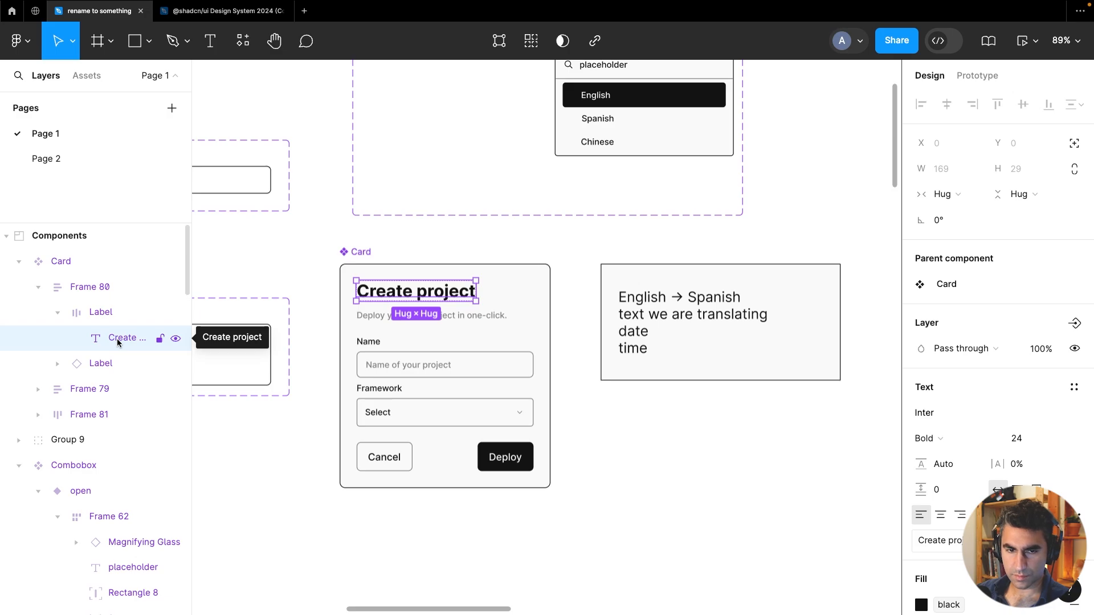
pyautogui.click(96, 315)
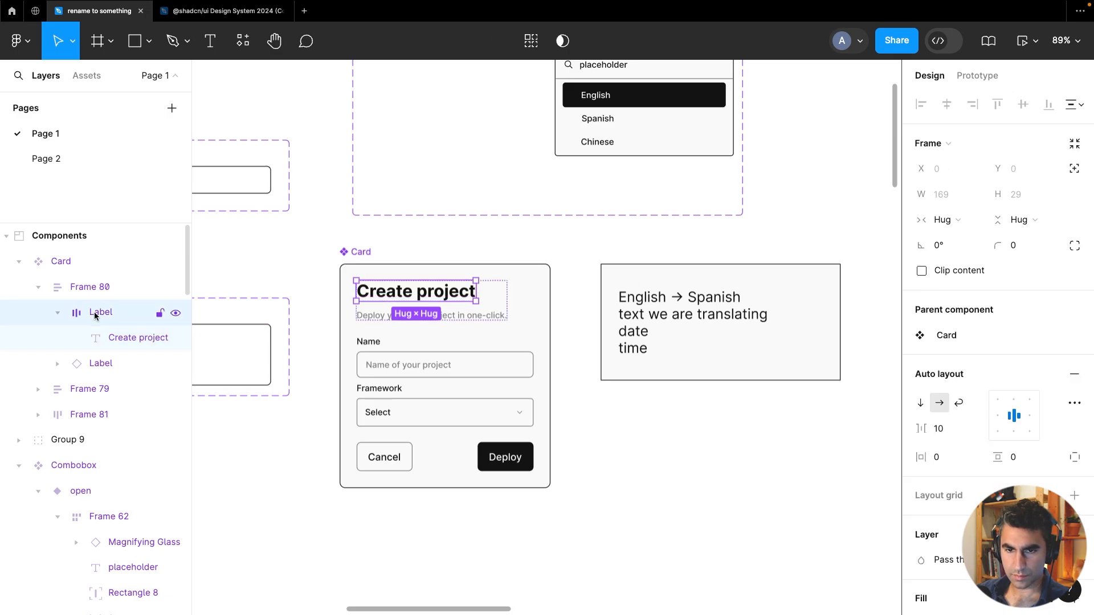
pyautogui.click(143, 337)
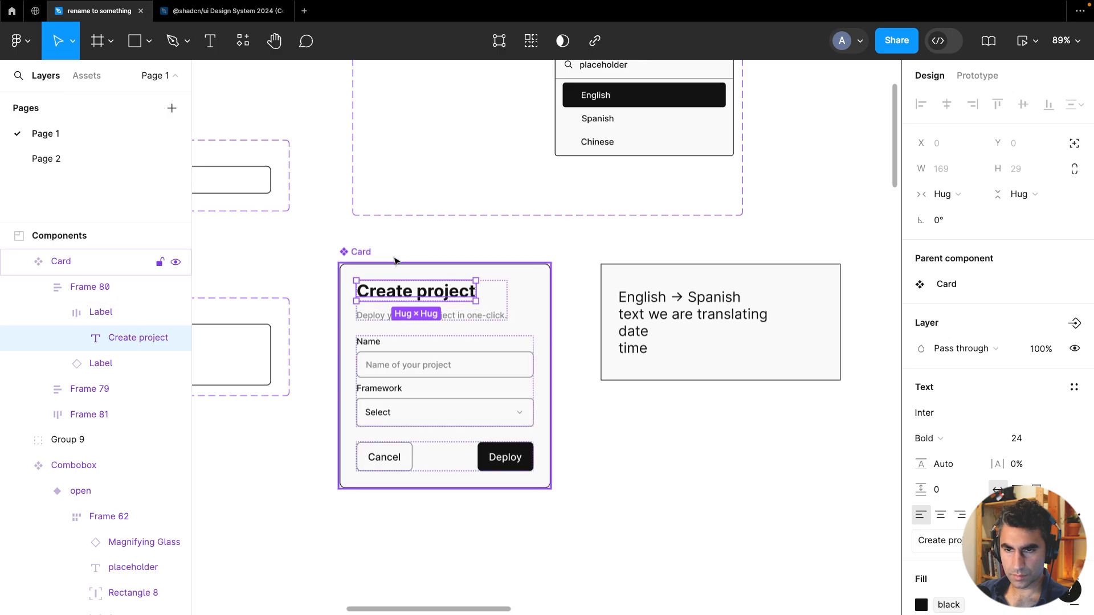
# Move the translation text box below the Card and paste a copy of the Card beside the original
pyautogui.moveTo(637, 285); pyautogui.dragTo(374, 532)
pyautogui.click(358, 257)
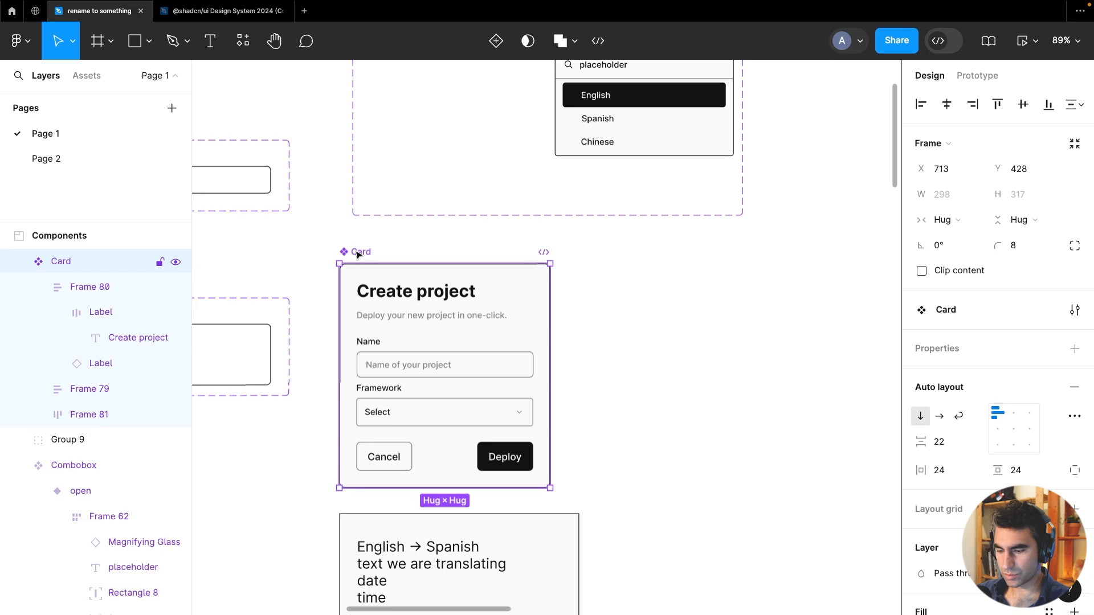
pyautogui.rightClick(607, 265)
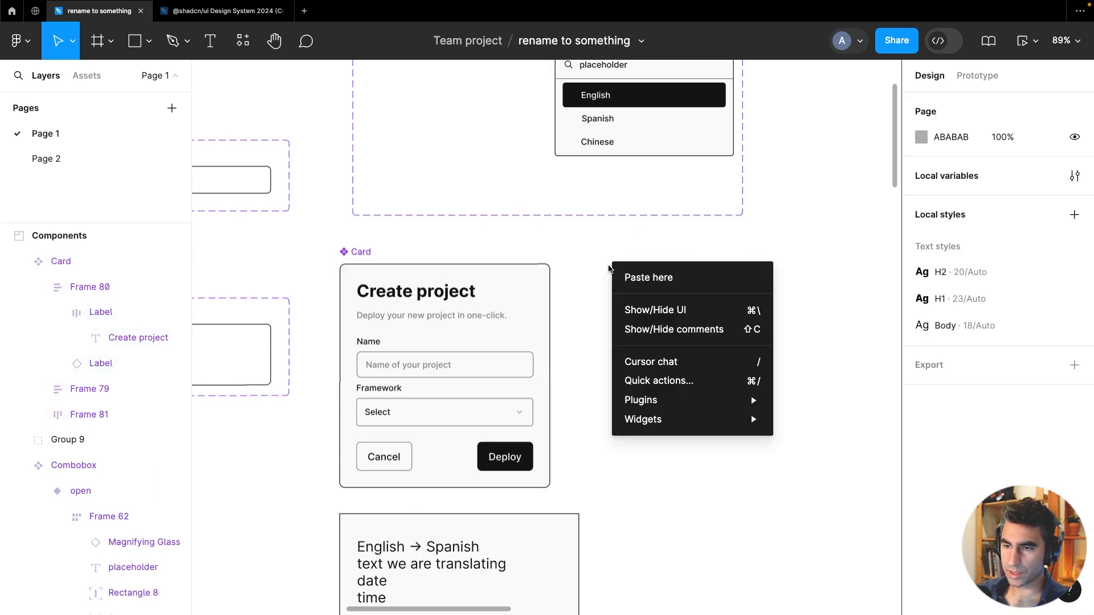
pyautogui.click(631, 276)
pyautogui.moveTo(634, 283); pyautogui.dragTo(622, 278)
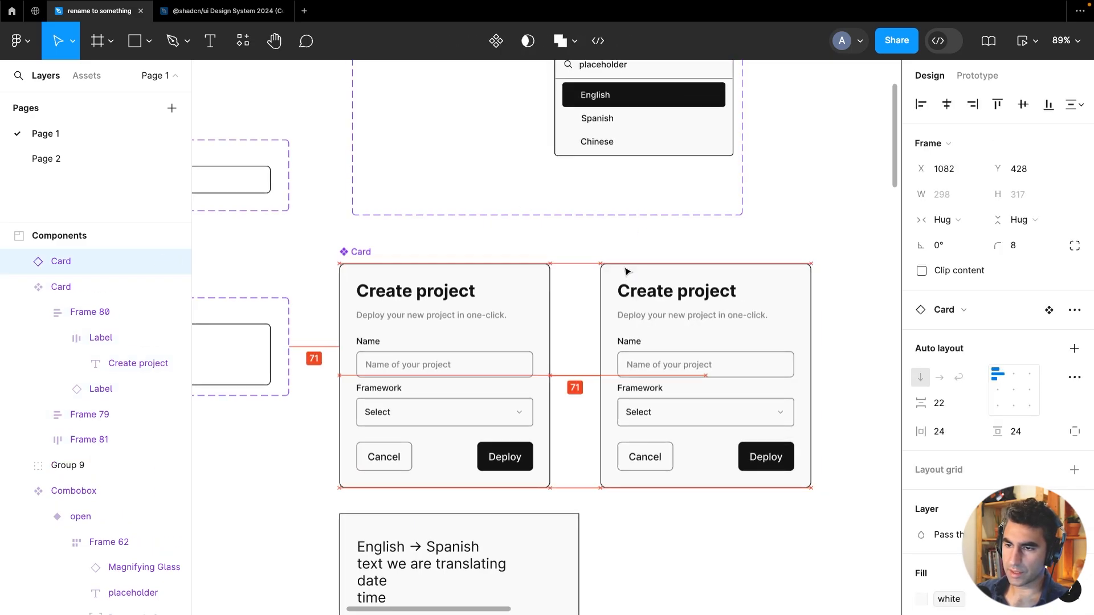
# Detach the pasted Card copy from its component
pyautogui.rightClick(622, 278)
pyautogui.rightClick(620, 278)
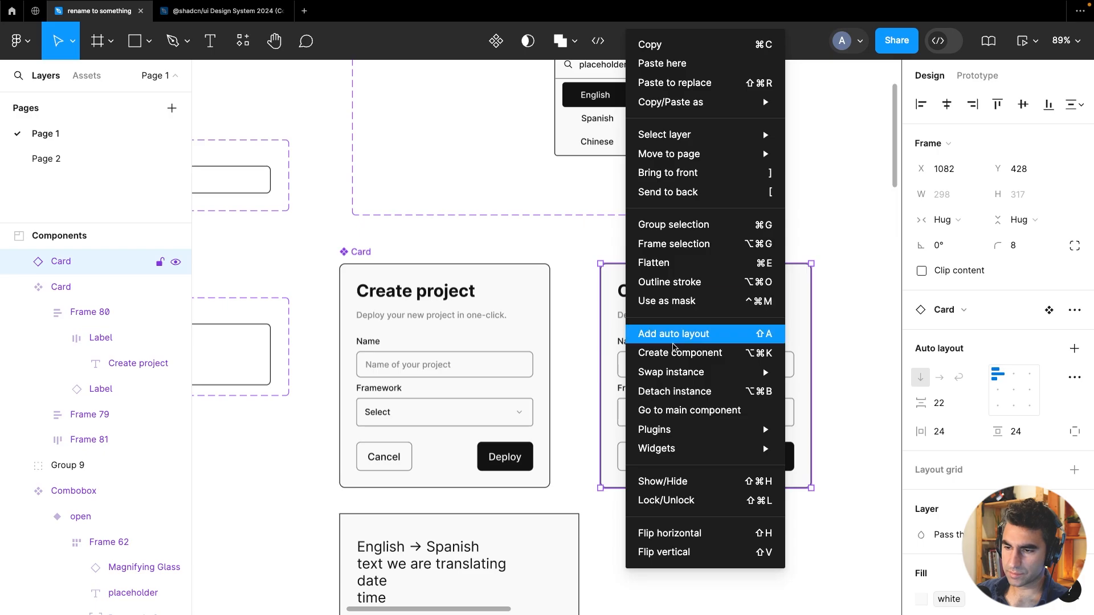
pyautogui.click(695, 392)
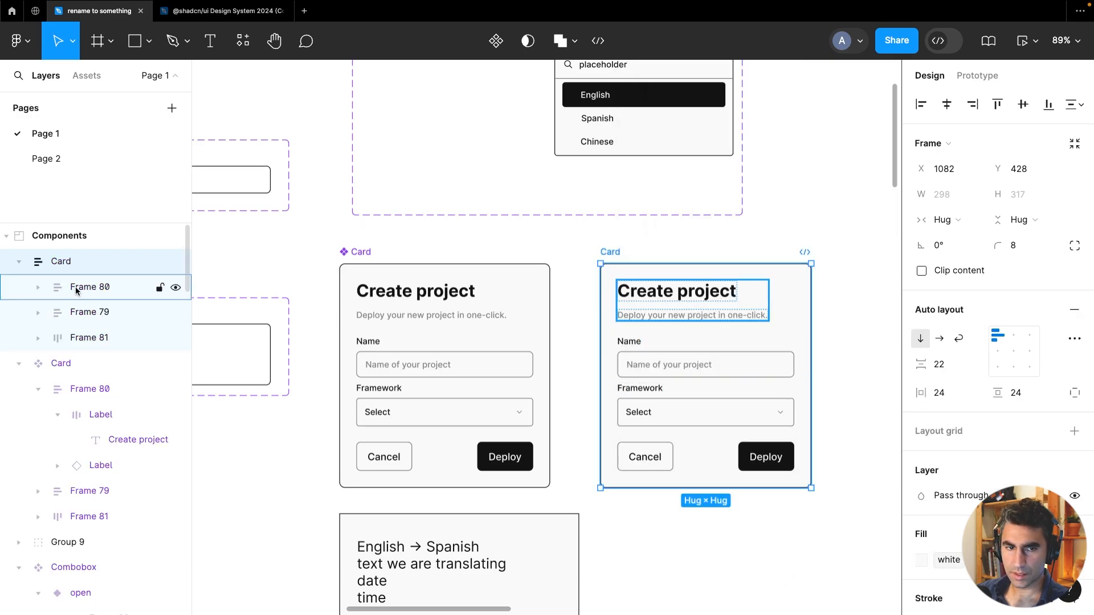
# Delete the button row and the form fields from the copied Card, keeping only its header
pyautogui.click(38, 287)
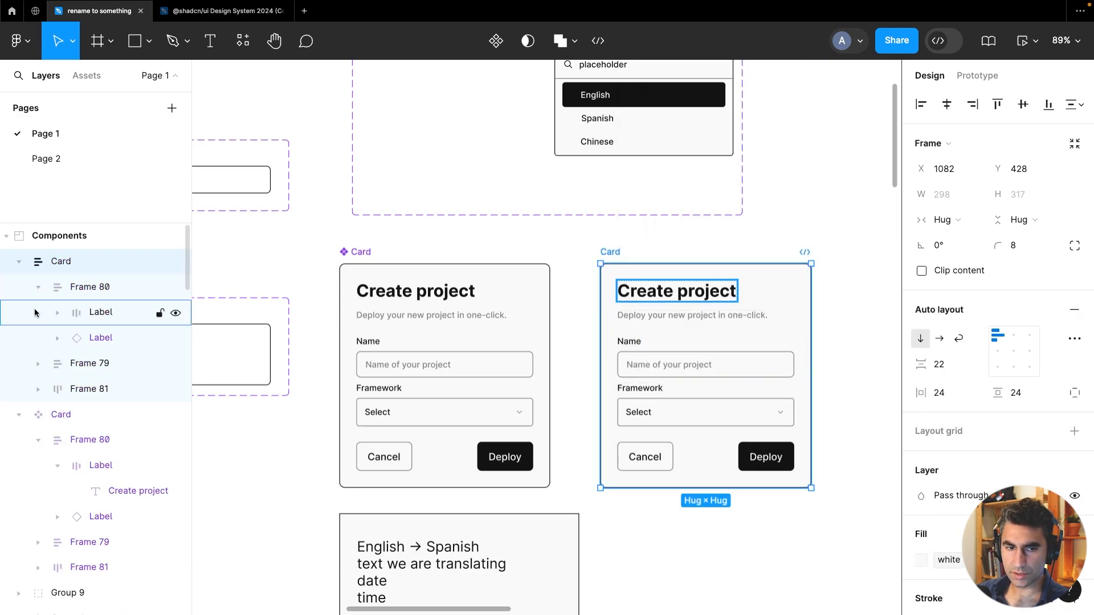
pyautogui.click(38, 362)
pyautogui.click(37, 491)
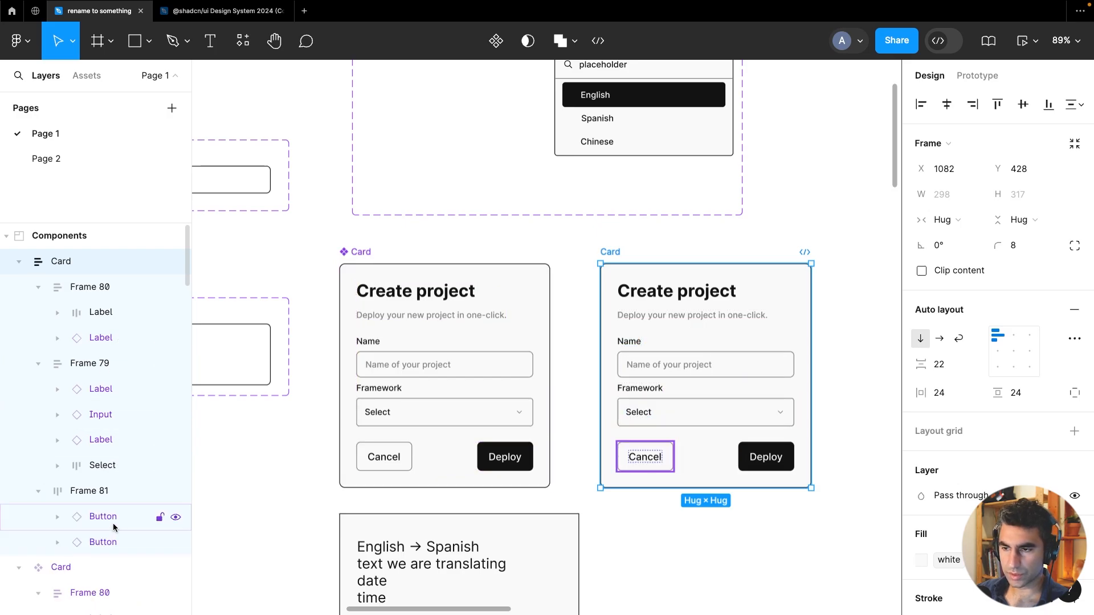
pyautogui.click(671, 455)
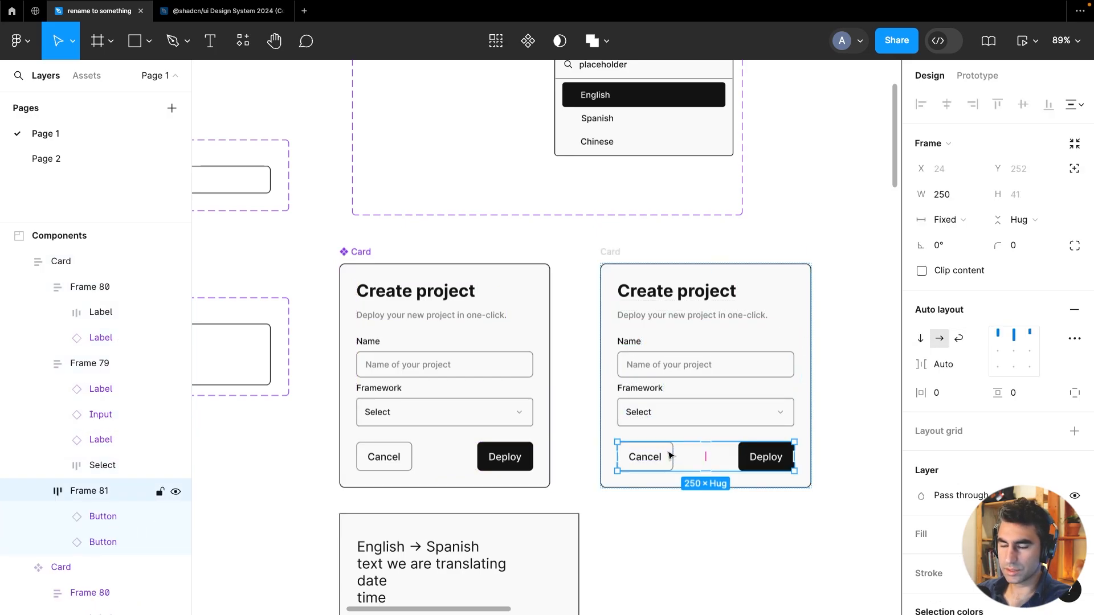
pyautogui.press('Delete')
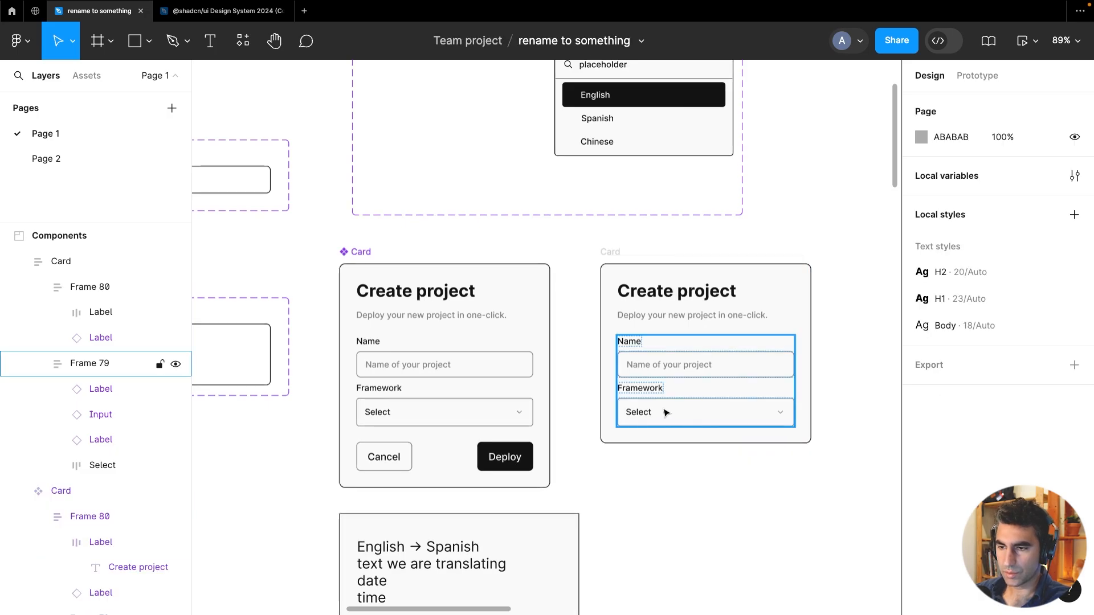
pyautogui.click(666, 412)
pyautogui.press('Delete')
# Detach the description Label instance inside the copied Card's header frame
pyautogui.click(655, 313)
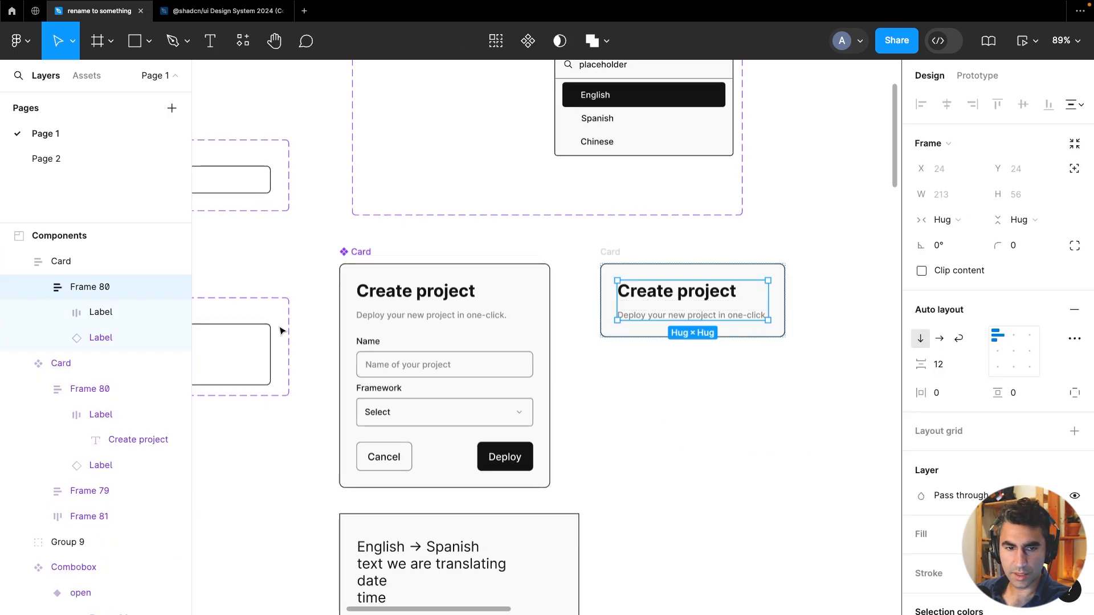
pyautogui.click(57, 338)
pyautogui.click(57, 313)
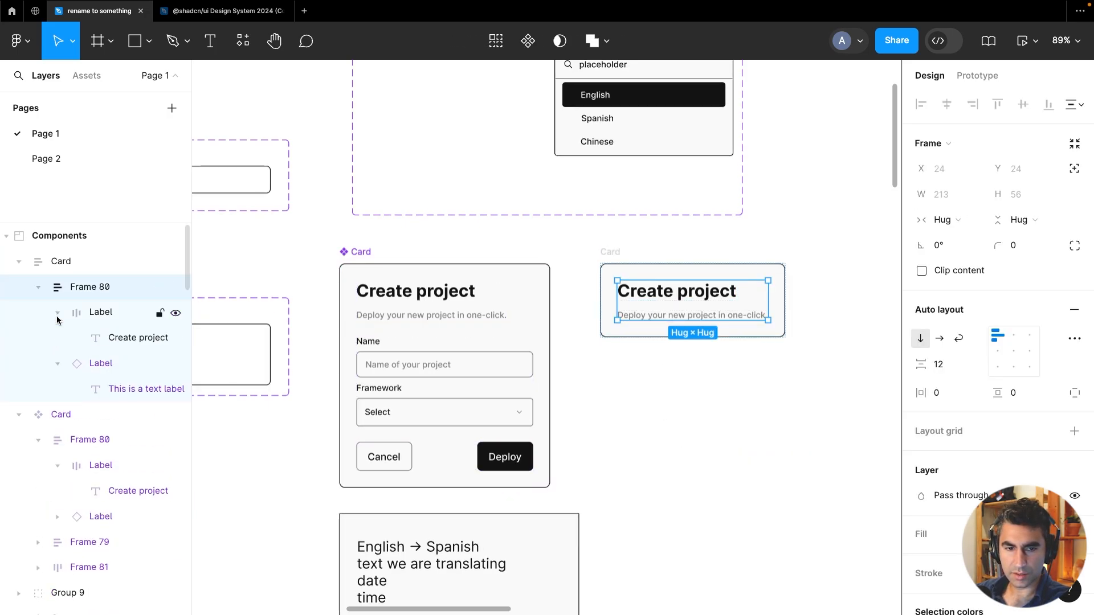
pyautogui.click(108, 390)
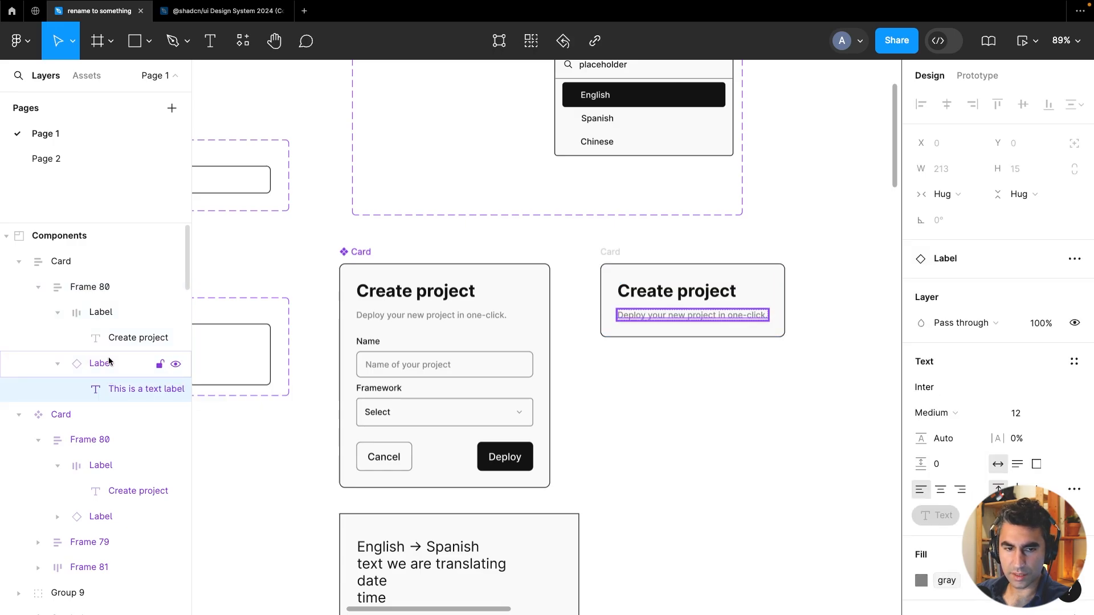
pyautogui.rightClick(101, 371)
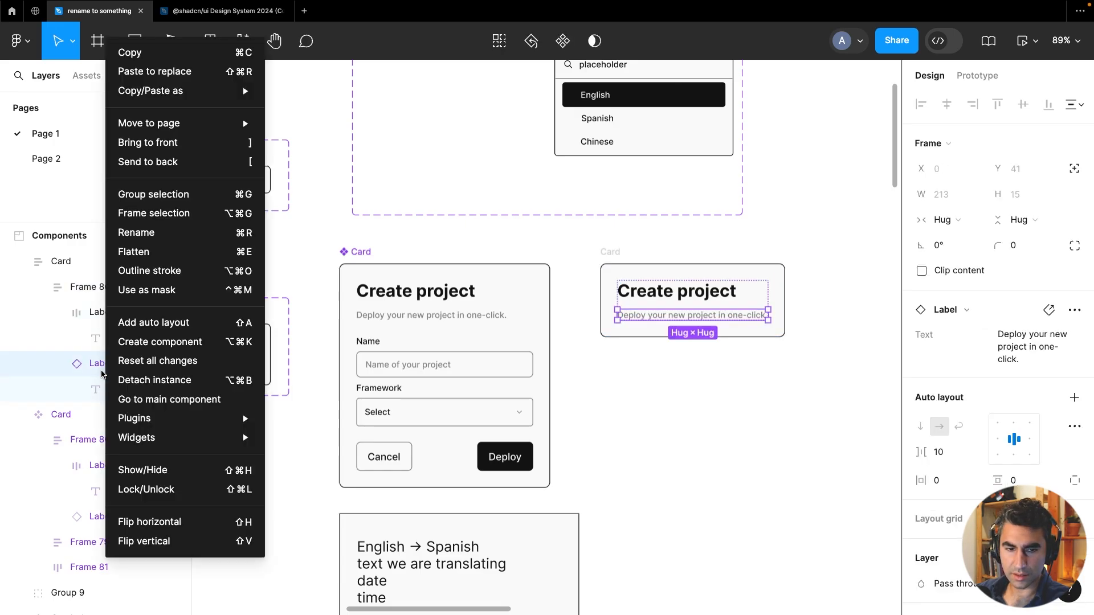
pyautogui.click(137, 380)
# Move the title and description text layers out of their Label wrappers and delete the empty wrappers
pyautogui.moveTo(131, 341); pyautogui.dragTo(101, 301)
pyautogui.moveTo(122, 388); pyautogui.dragTo(106, 326)
pyautogui.click(101, 368)
pyautogui.keyDown('shift'); pyautogui.click(102, 387); pyautogui.keyUp('shift')
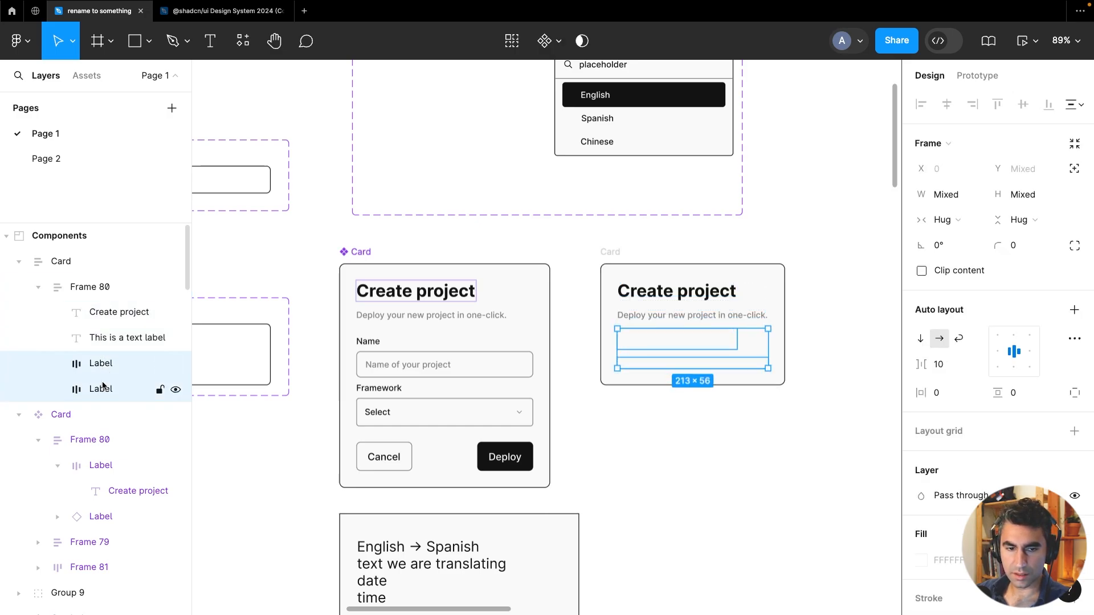
pyautogui.press('Delete')
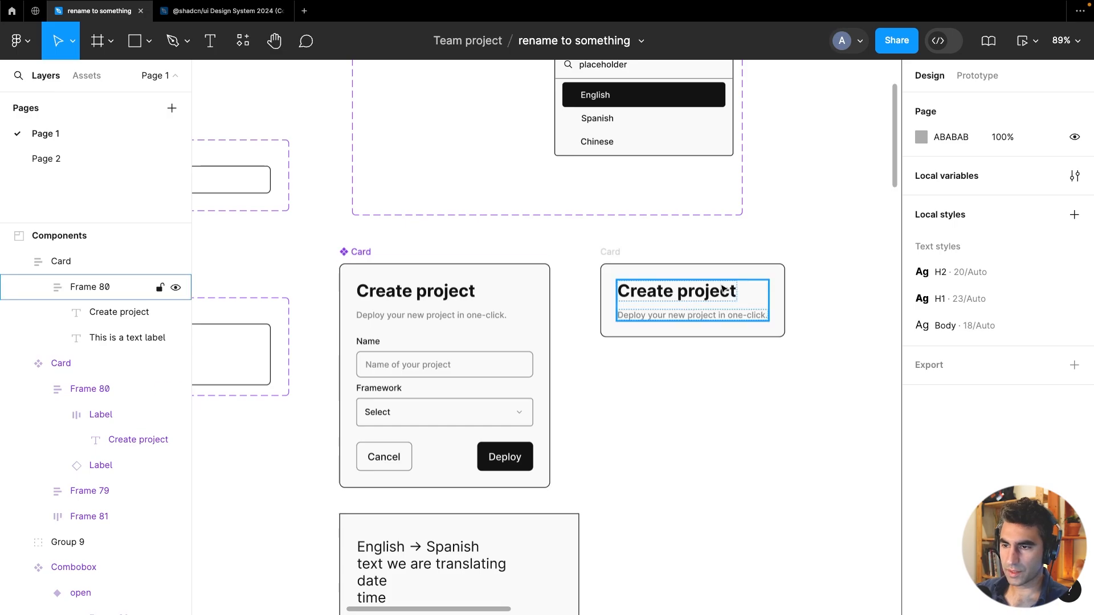
# Apply the H2 text style to the copied Card's title
pyautogui.doubleClick(700, 294)
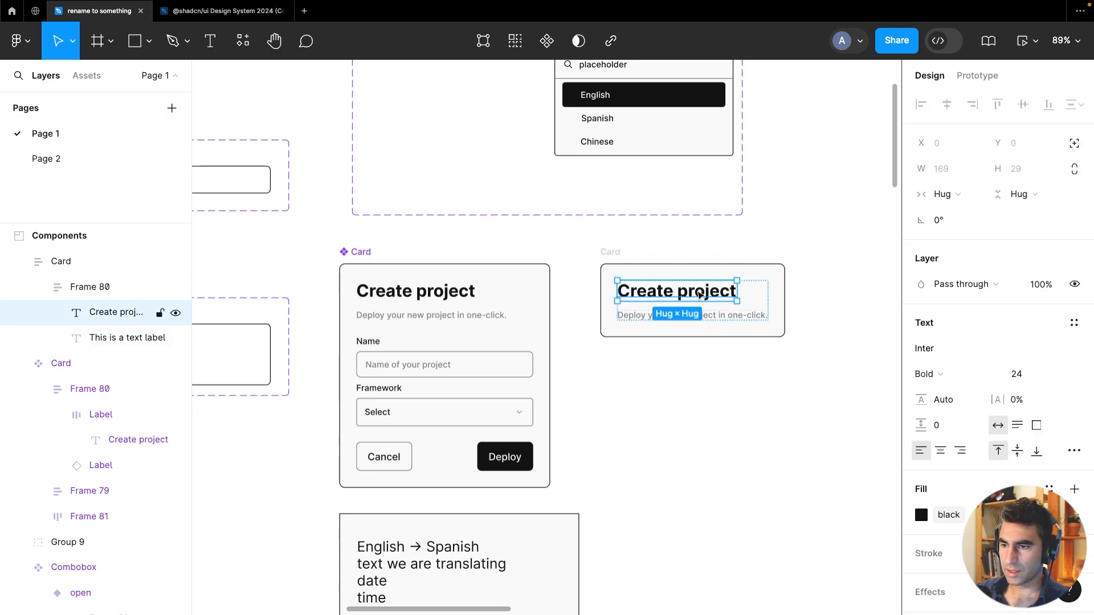
pyautogui.click(1075, 324)
pyautogui.click(969, 420)
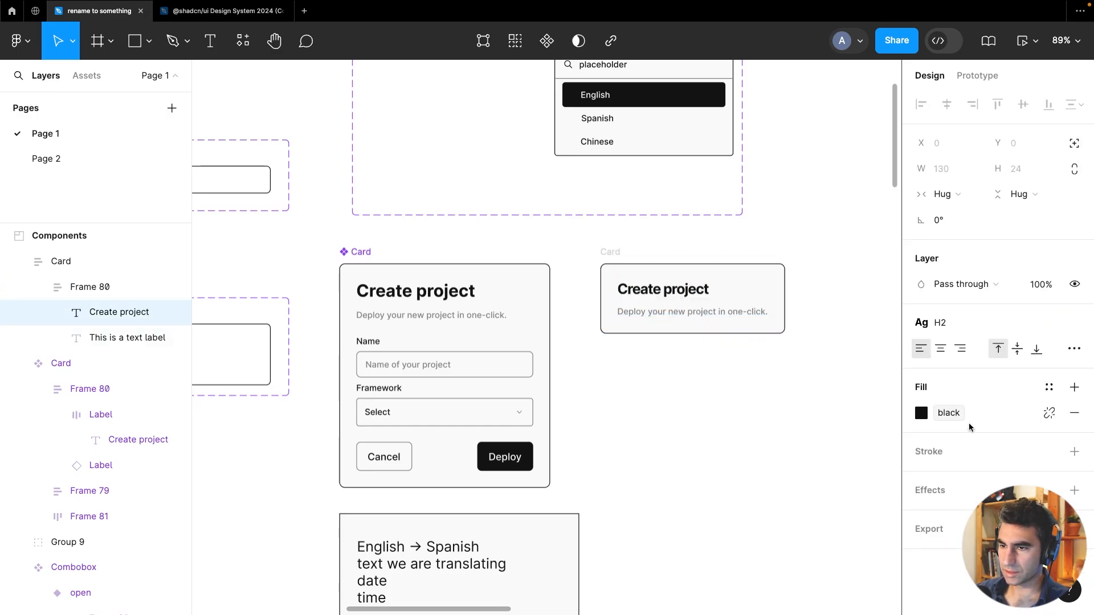
# Apply the Body text style to the copied Card's description
pyautogui.click(718, 313)
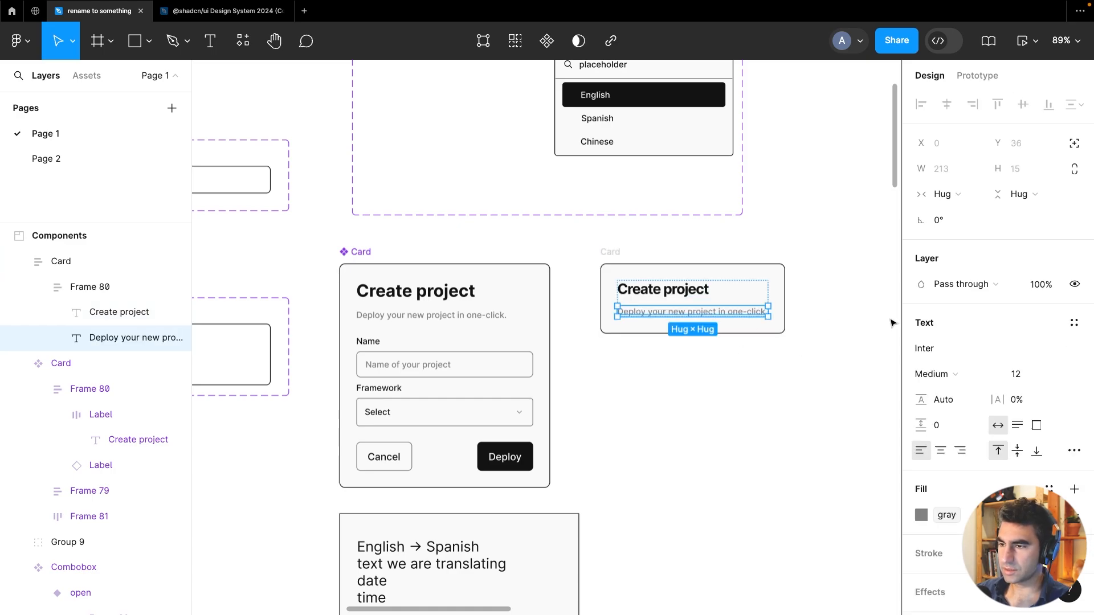
pyautogui.click(1075, 323)
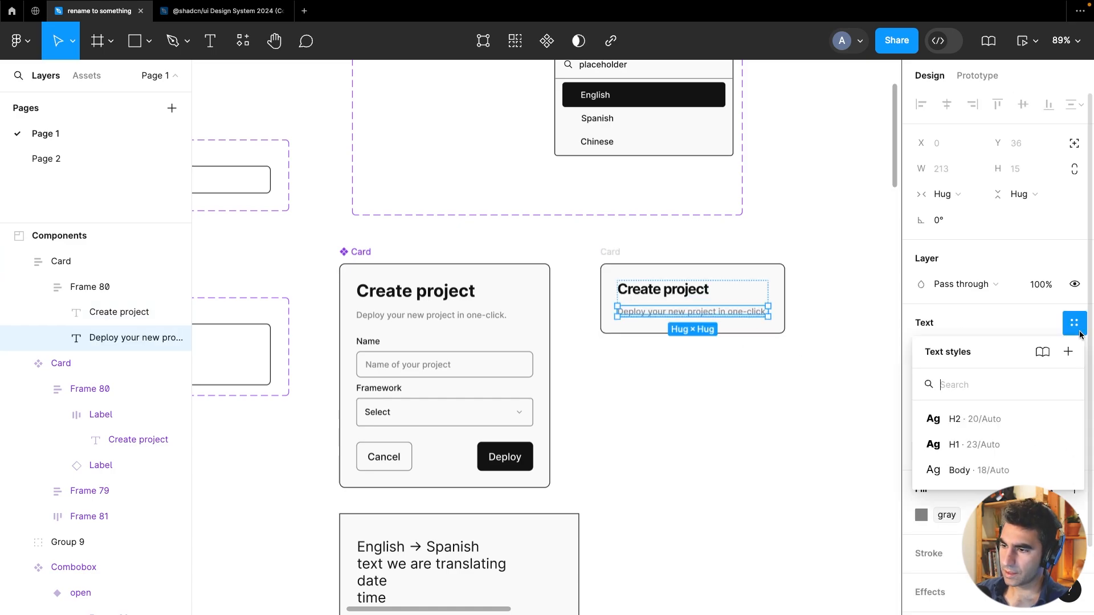
pyautogui.click(940, 470)
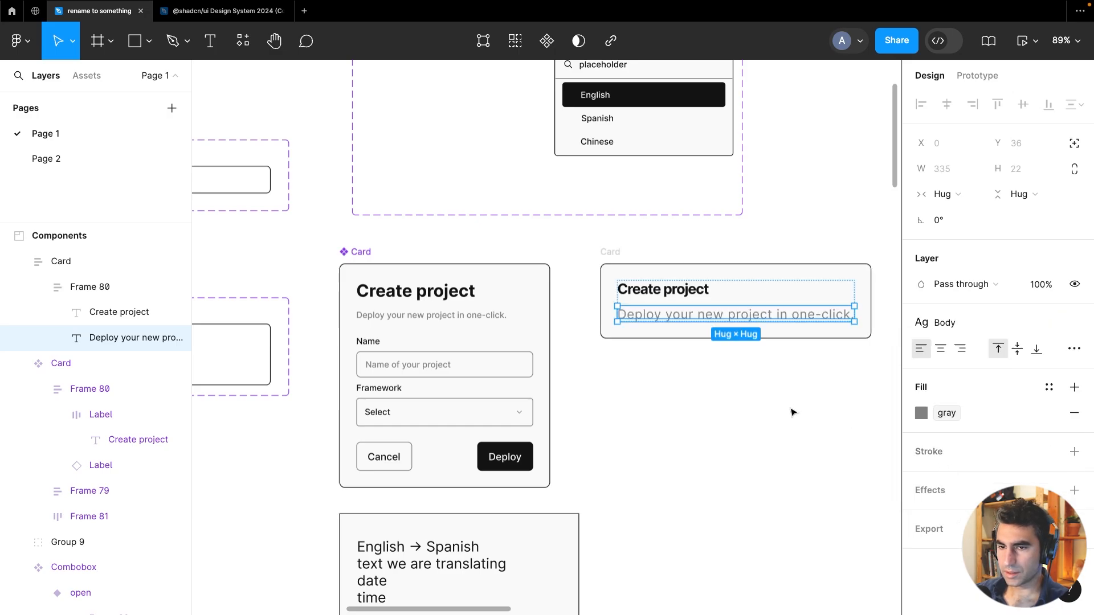
# Detach the Body style from the description and set its letter spacing to 0%
pyautogui.moveTo(789, 417); pyautogui.dragTo(659, 426)
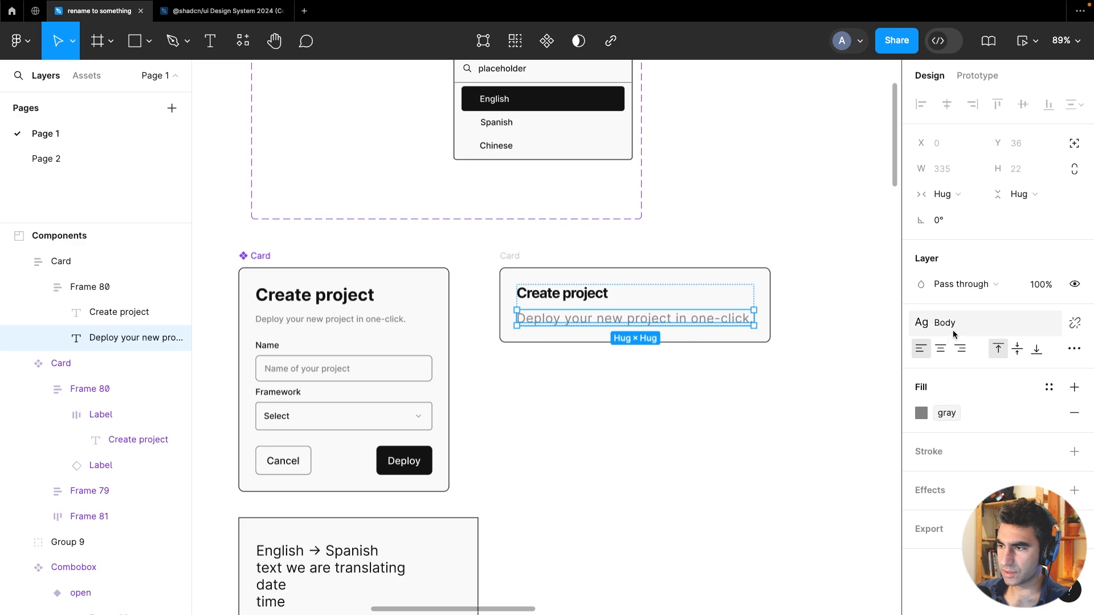
pyautogui.click(1075, 323)
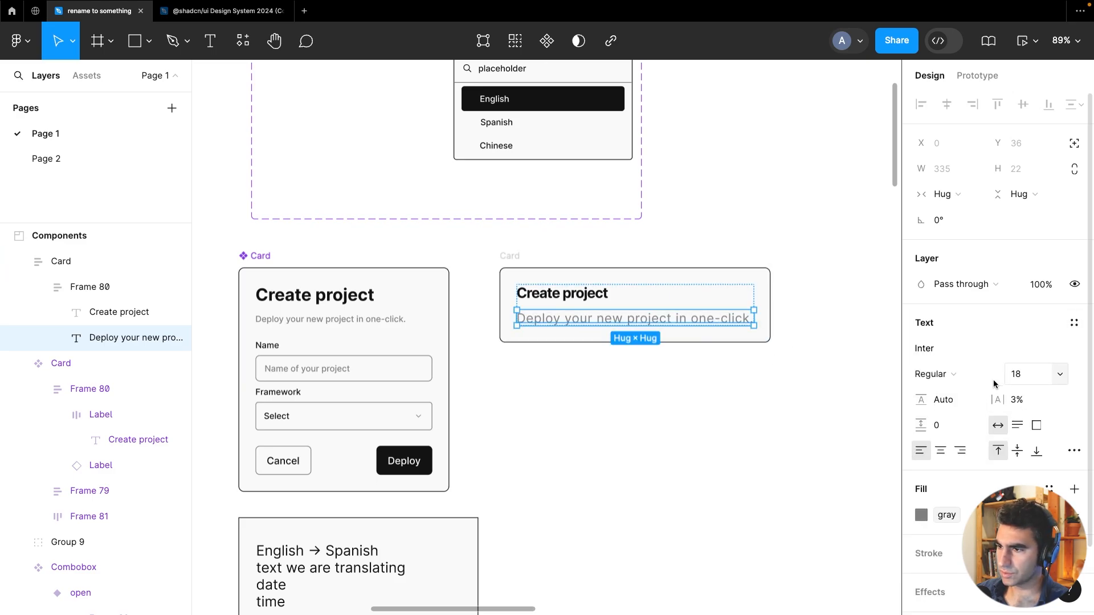
pyautogui.click(1017, 400)
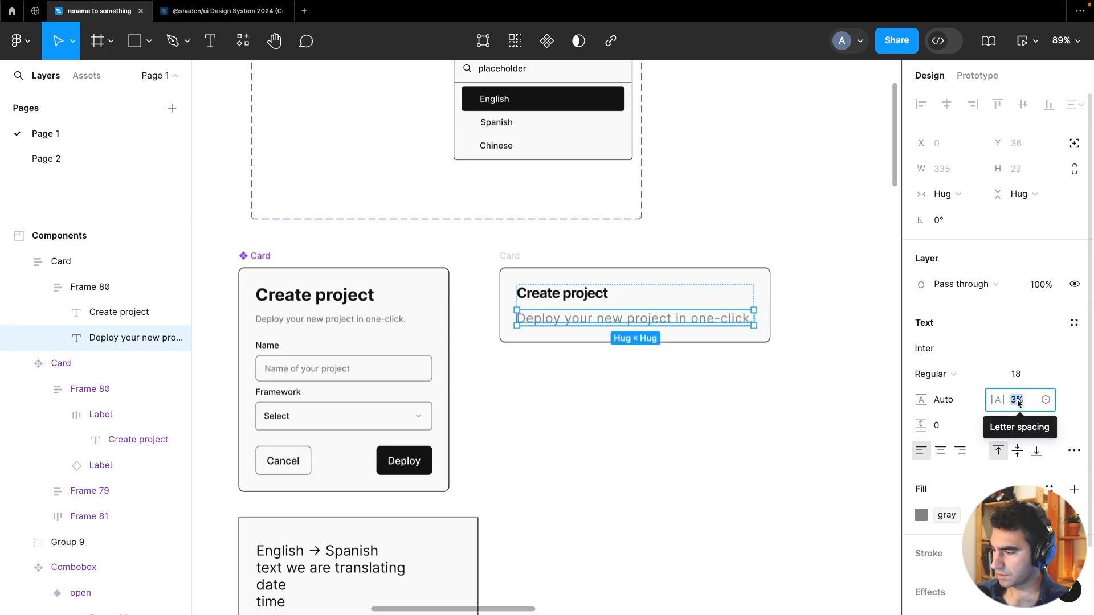
pyautogui.write('0')
pyautogui.press('Return')
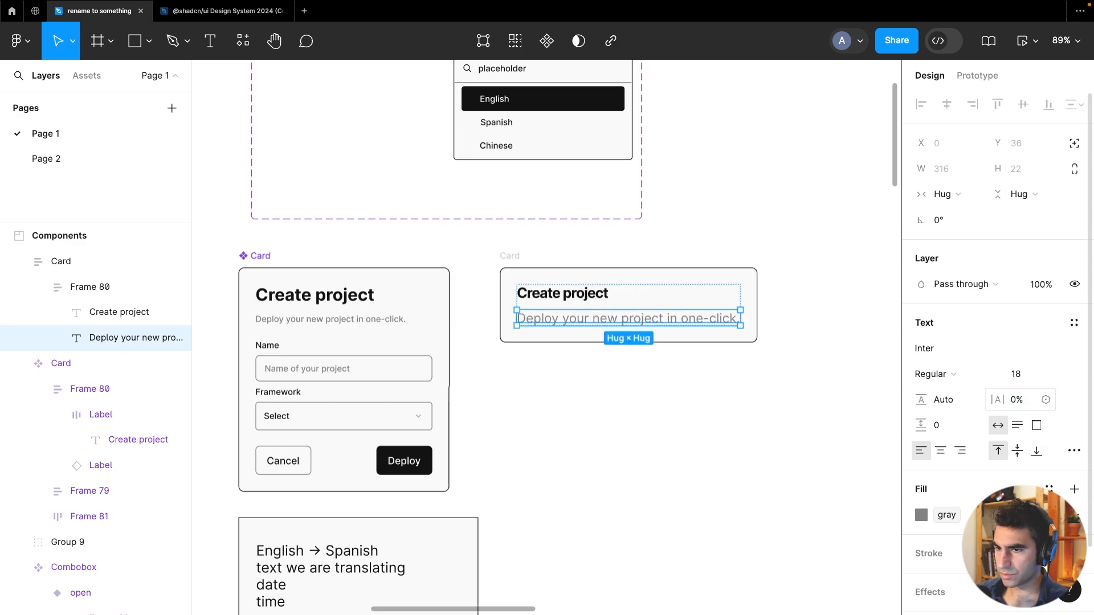
# Set the description's font size to 14
pyautogui.click(1021, 379)
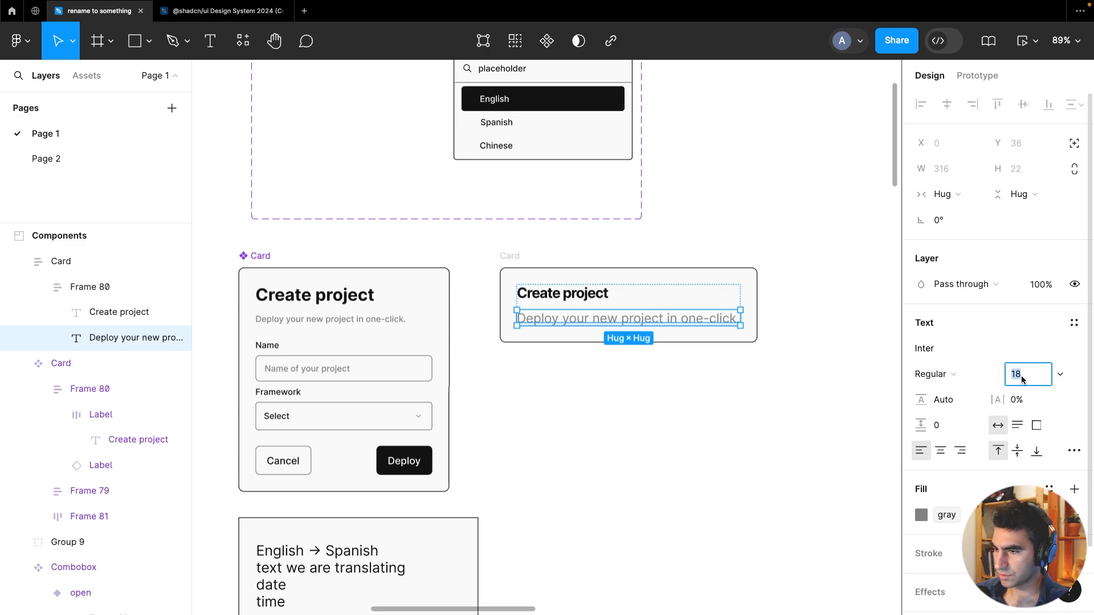
pyautogui.write('16')
pyautogui.press('Return')
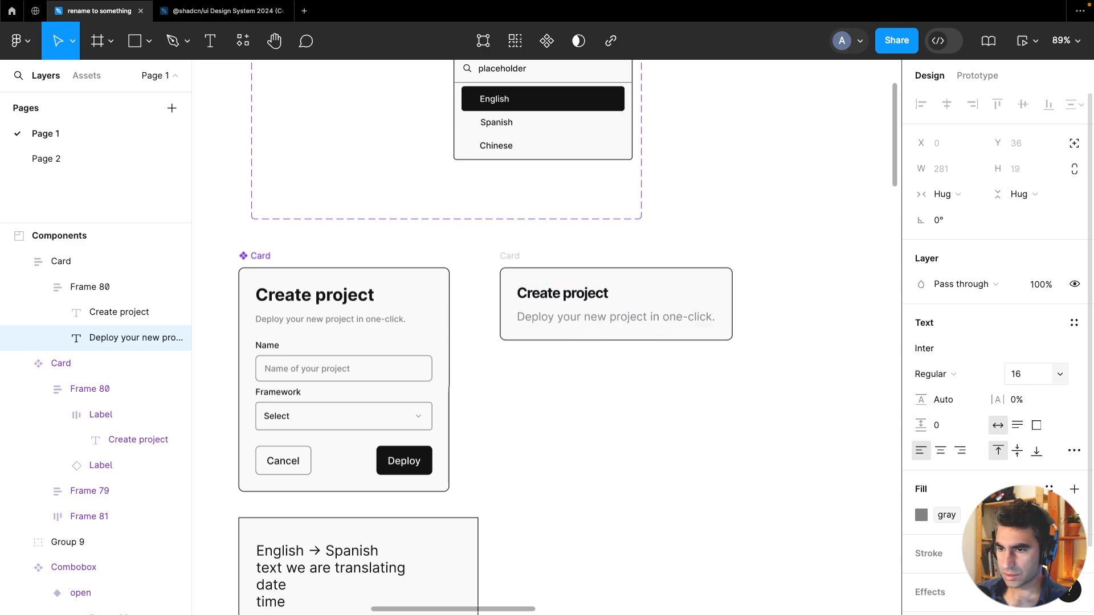
pyautogui.click(1037, 371)
pyautogui.write('14')
pyautogui.press('Return')
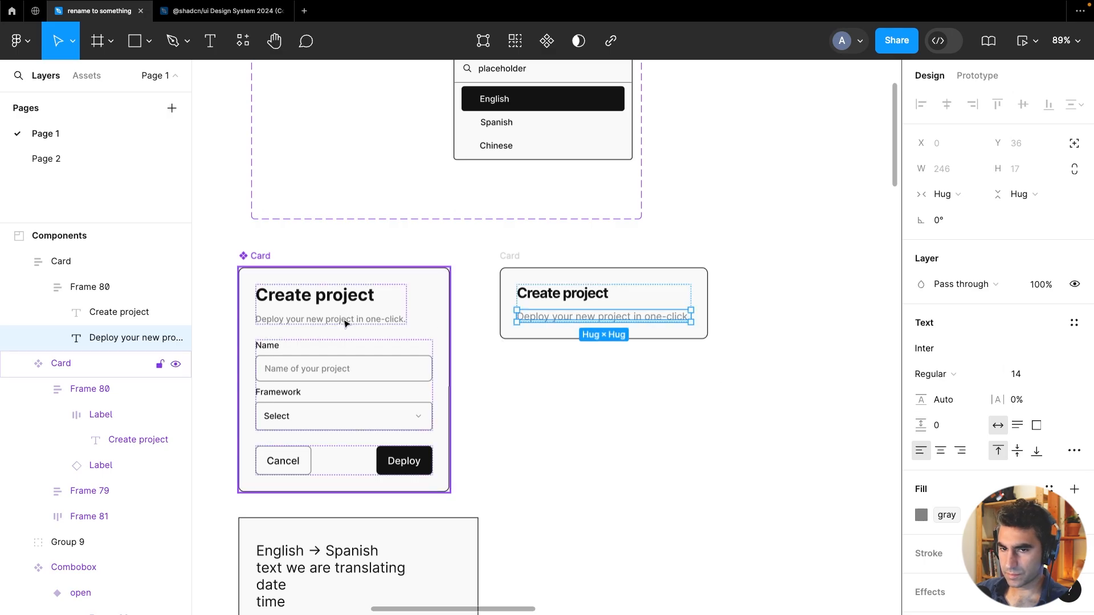
# Change the copied Card's title text to English → Spanish
pyautogui.click(713, 428)
pyautogui.scroll(-5, 581, 376)
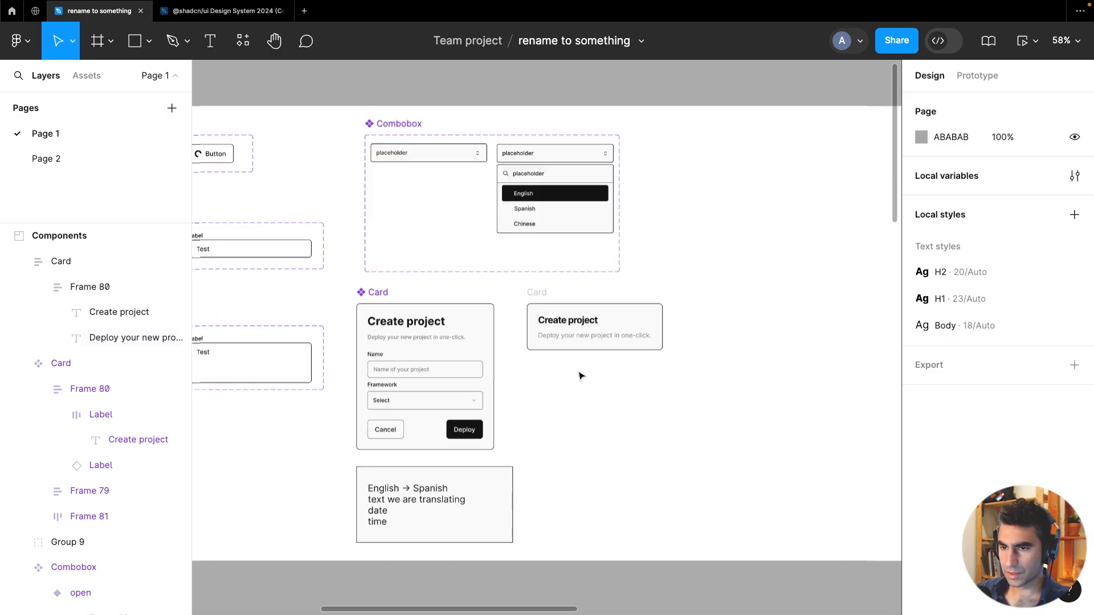
pyautogui.scroll(5, 581, 376)
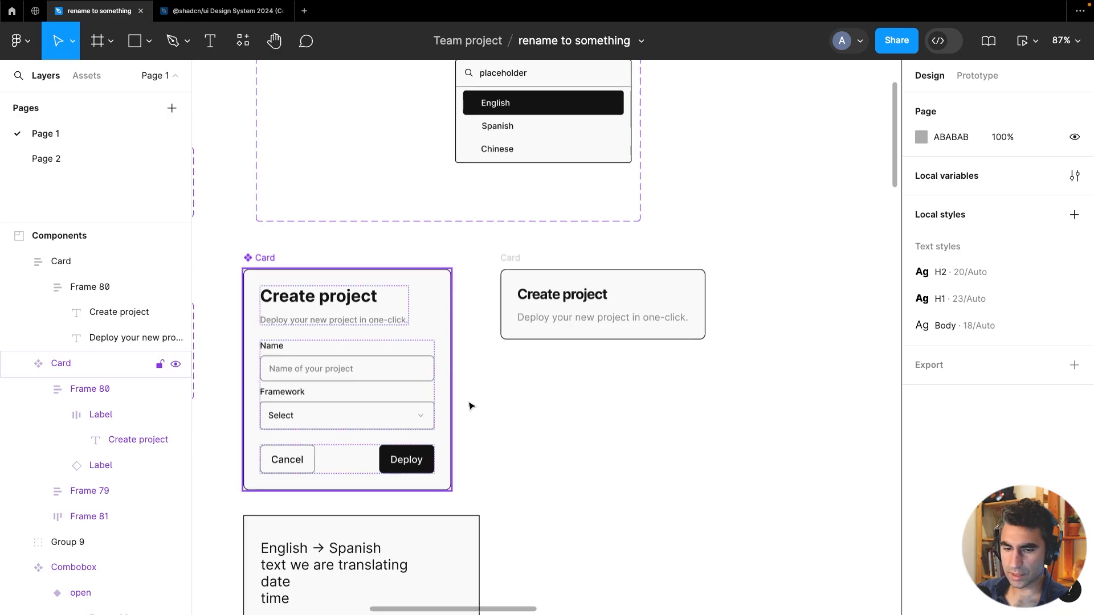
pyautogui.scroll(-4, 540, 405)
pyautogui.hscroll(-3, 539, 405)
pyautogui.click(661, 185)
pyautogui.doubleClick(661, 185)
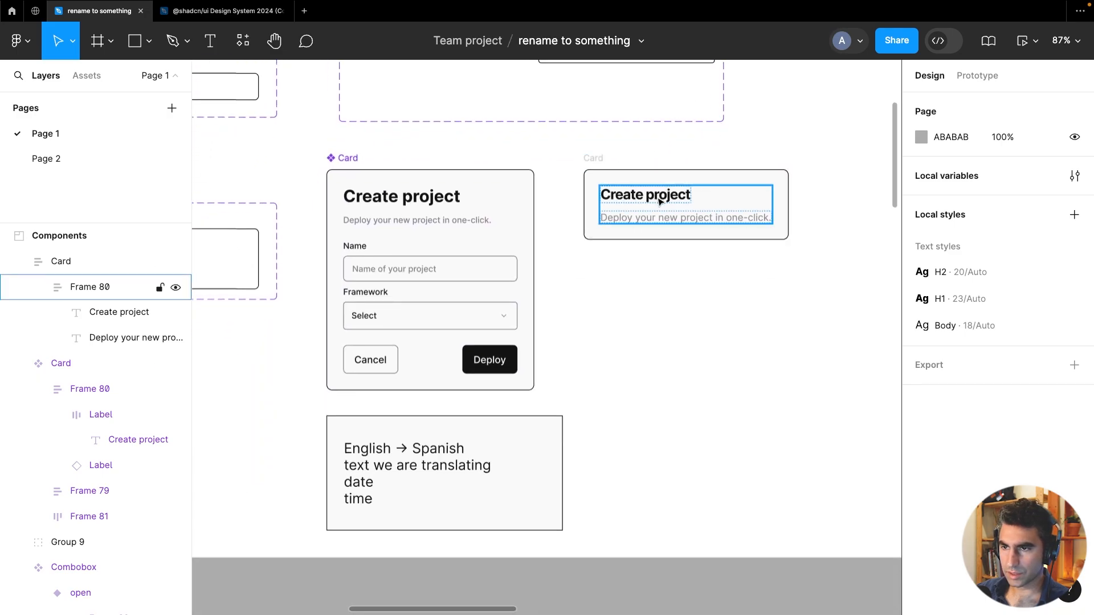
pyautogui.doubleClick(656, 196)
pyautogui.doubleClick(657, 196)
pyautogui.write('E')
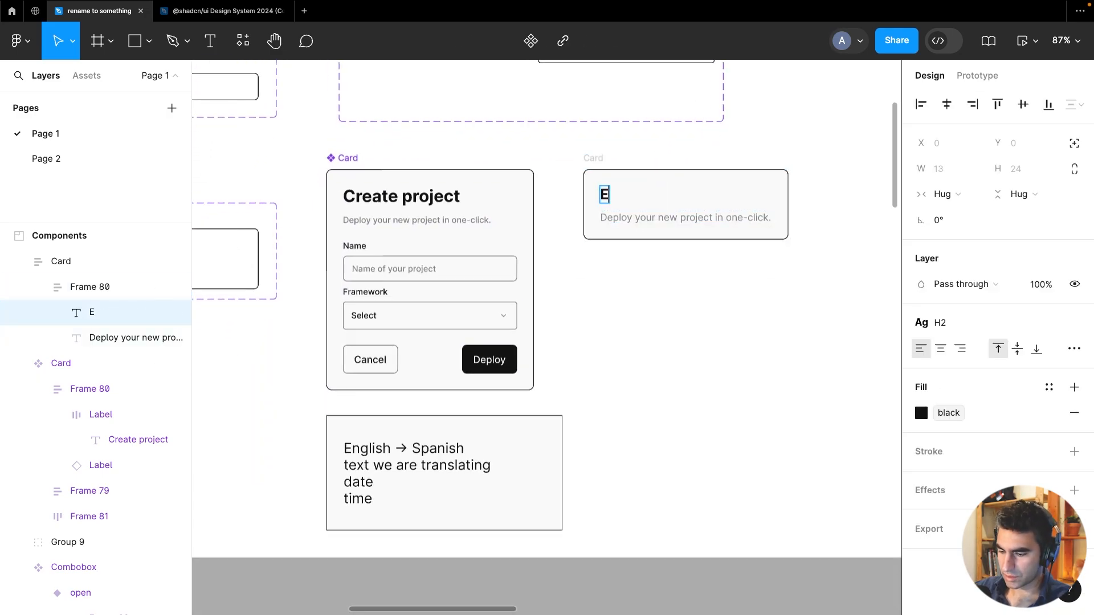
pyautogui.write('nglish -> ')
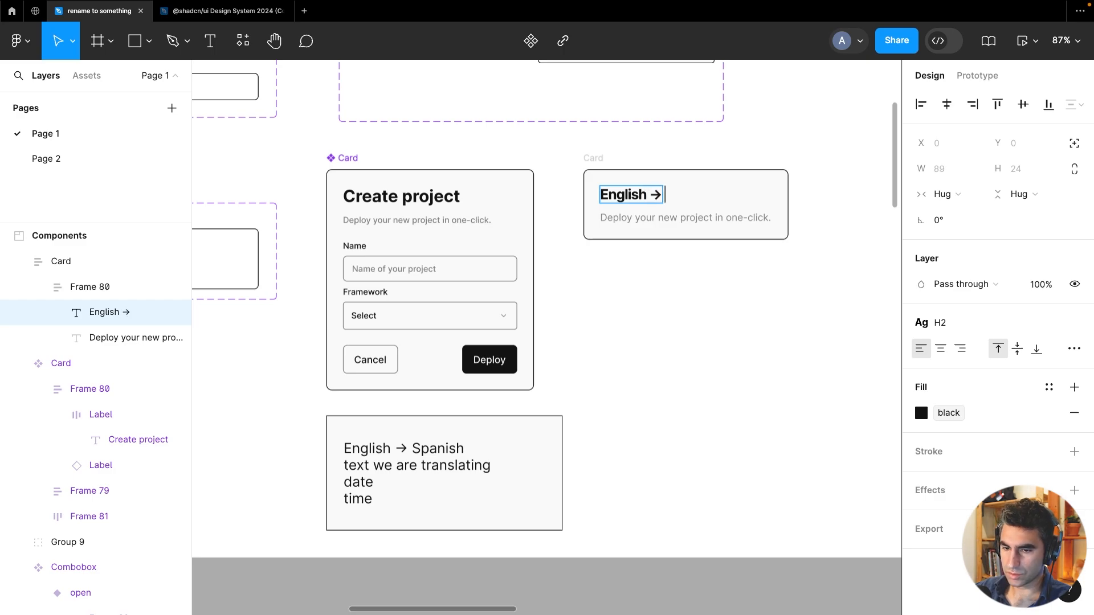
pyautogui.write('Spanish')
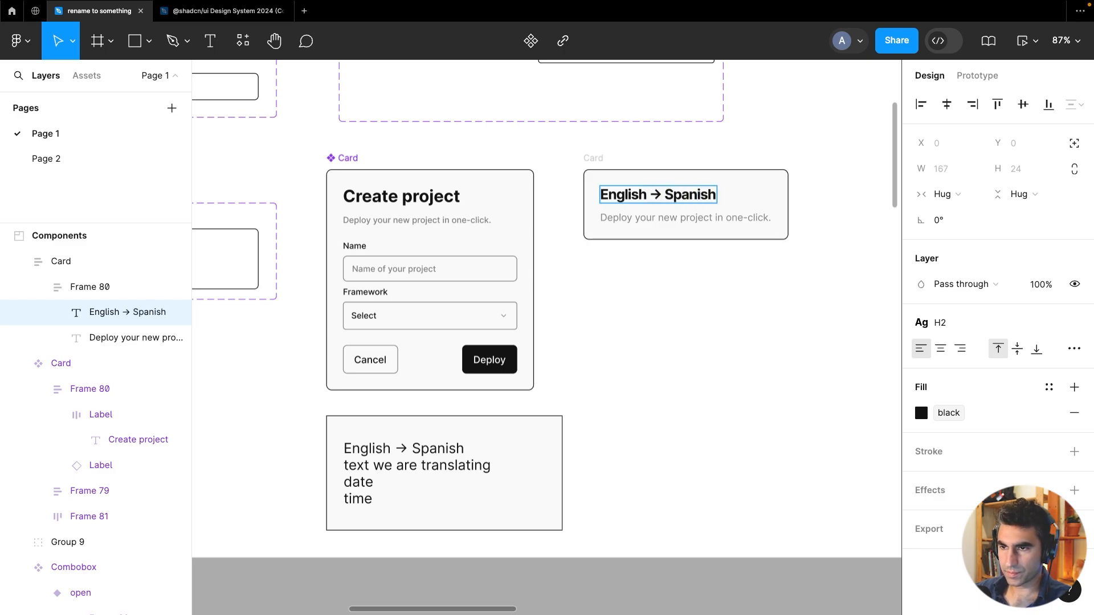
# Replace the copied Card's description text with input text
pyautogui.doubleClick(666, 217)
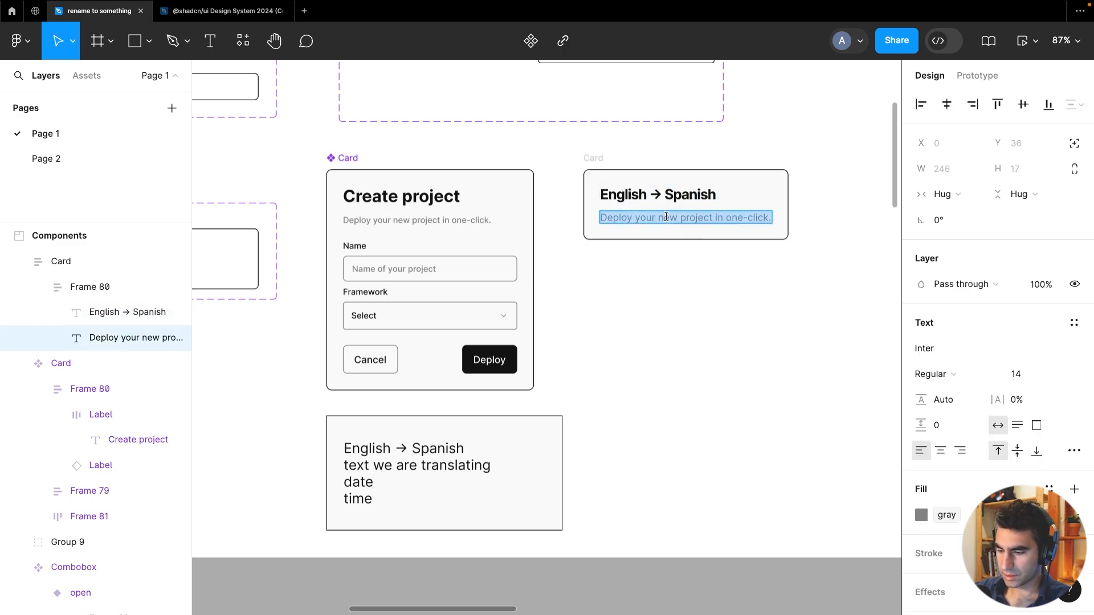
pyautogui.write('input text')
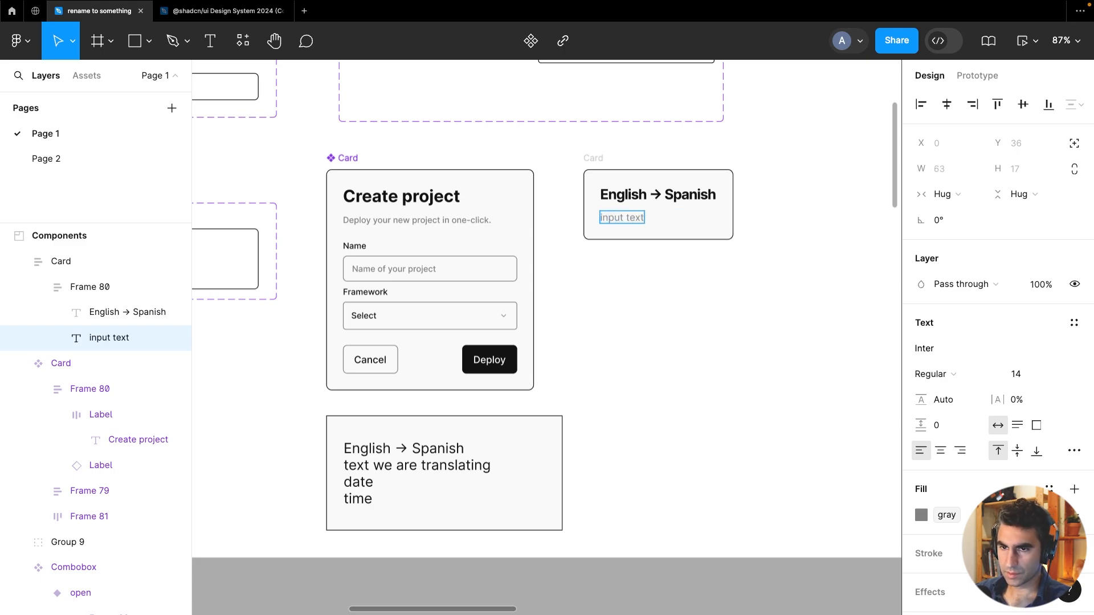
pyautogui.press('Escape')
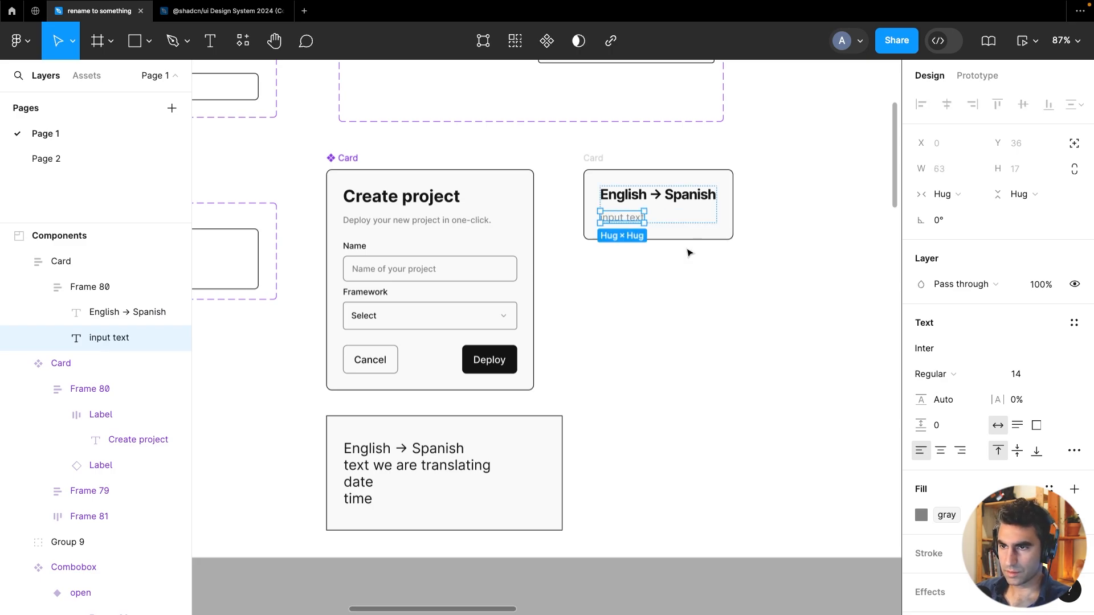
# Duplicate the input text line twice and rename the copies date and timestamp
pyautogui.hotkey('ctrl', 'd')
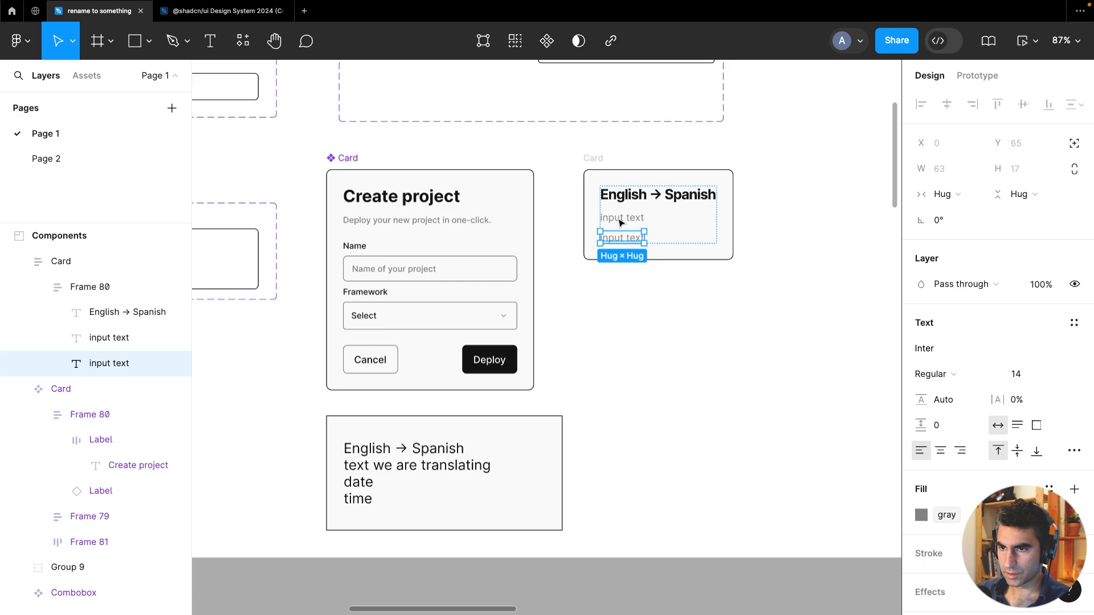
pyautogui.hotkey('ctrl', 'd')
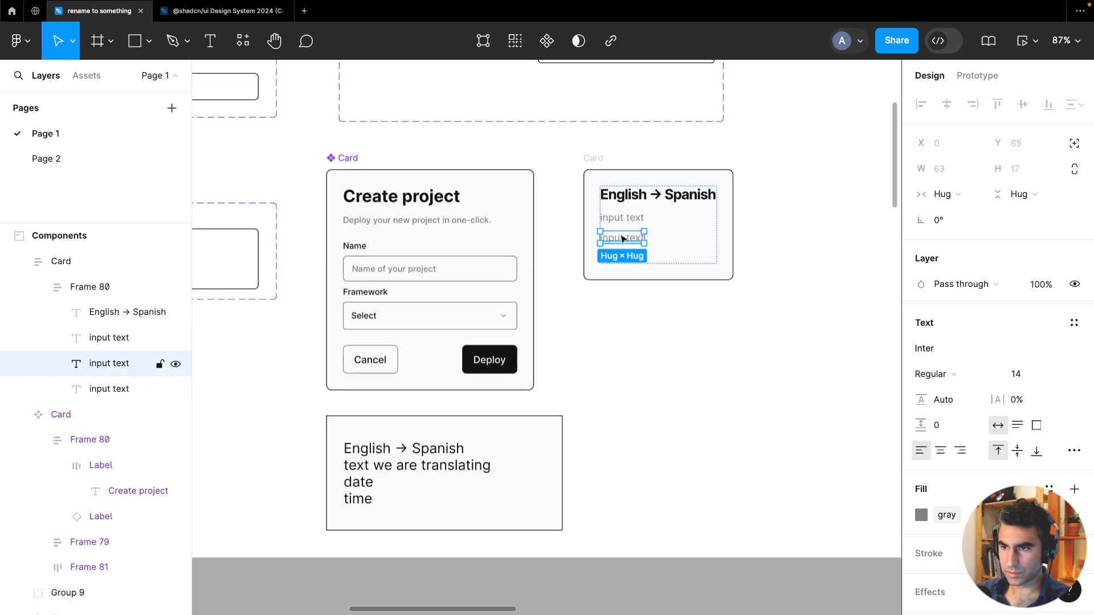
pyautogui.doubleClick(620, 236)
pyautogui.write('date')
pyautogui.doubleClick(629, 258)
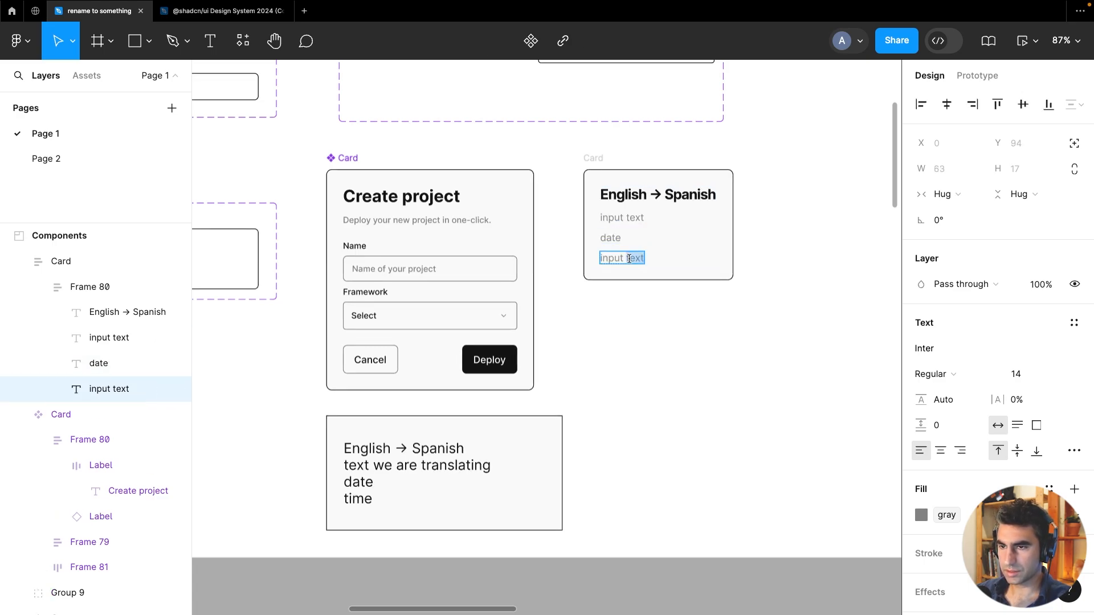
pyautogui.write('timestamp')
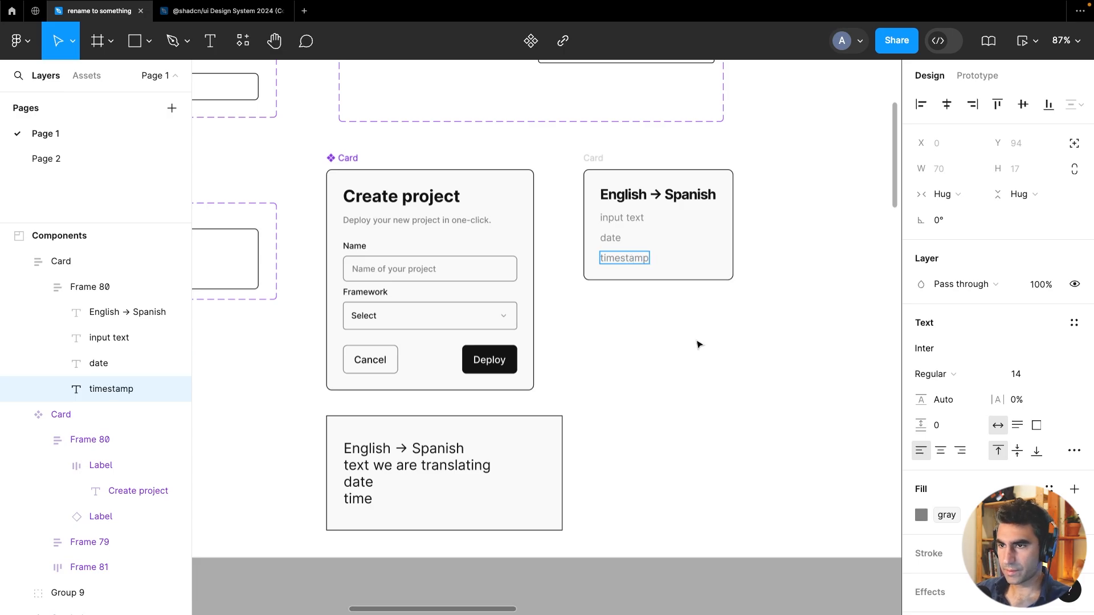
pyautogui.press('Escape')
pyautogui.press('Escape')
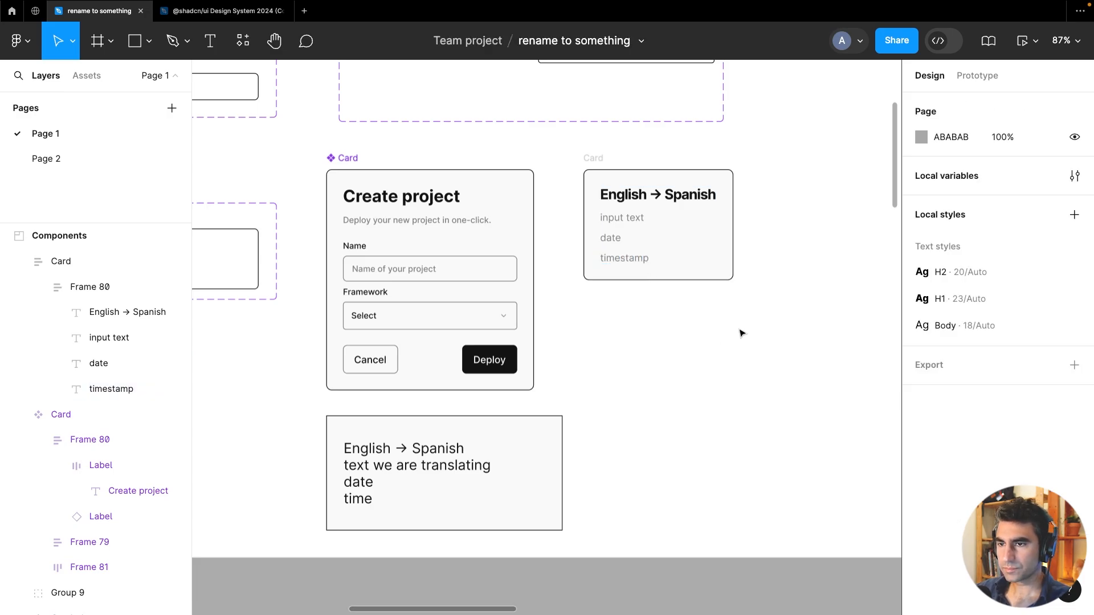
# Change the fill of the input text, date and timestamp lines to black
pyautogui.hscroll(3, 740, 332)
pyautogui.scroll(2, 740, 333)
pyautogui.click(527, 271)
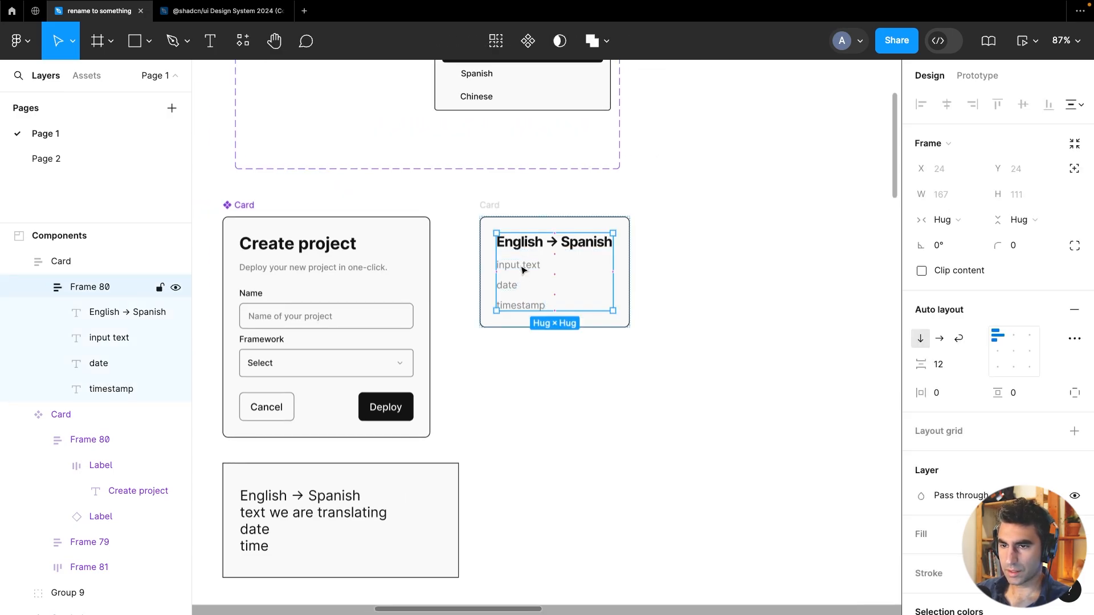
pyautogui.scroll(-3, 971, 402)
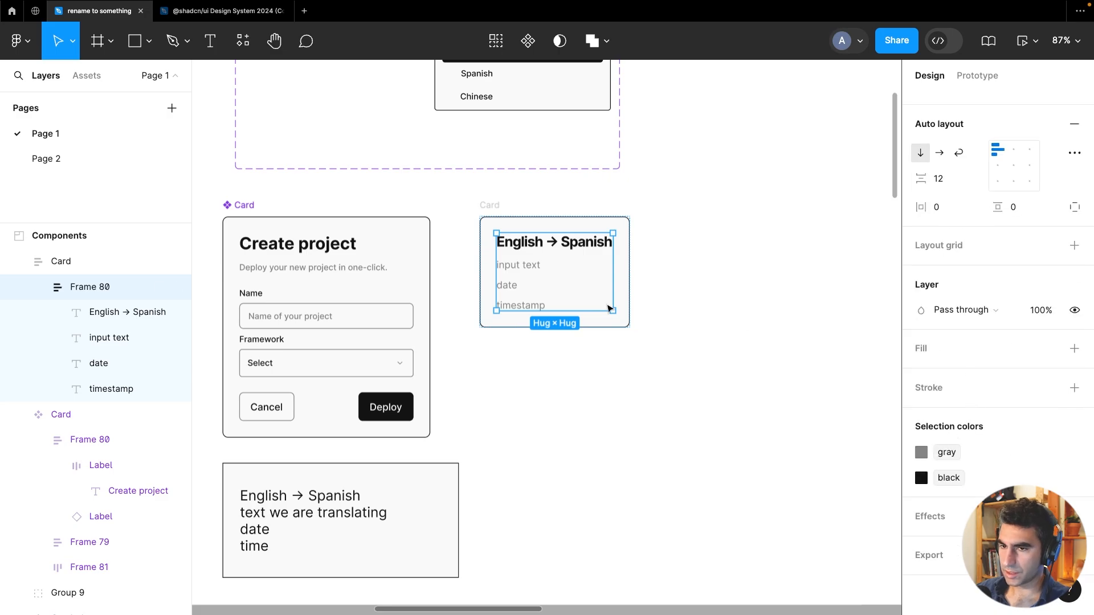
pyautogui.click(516, 271)
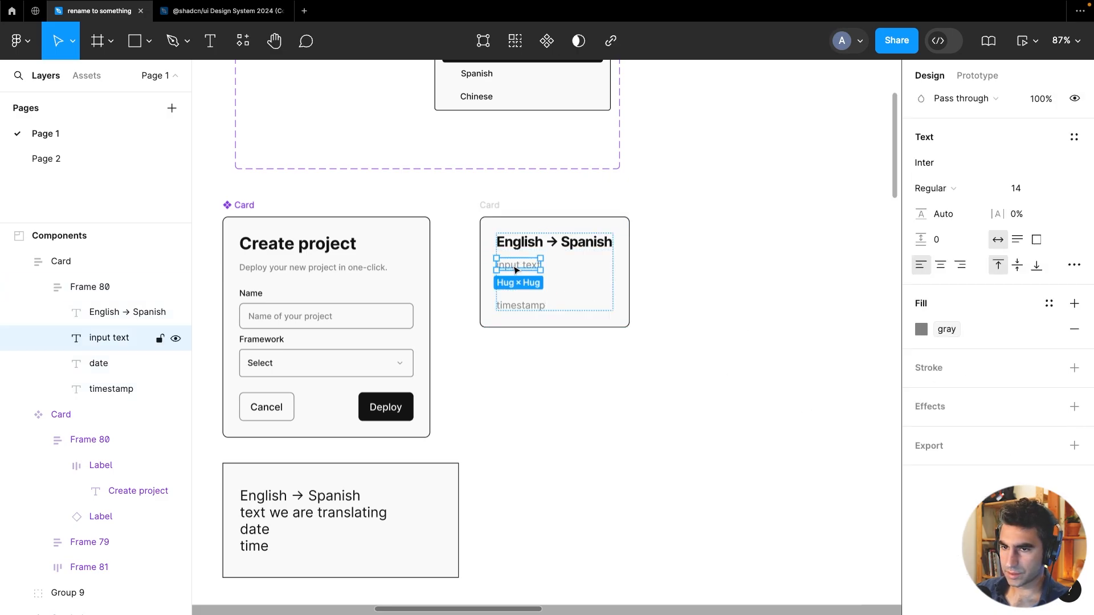
pyautogui.keyDown('shift'); pyautogui.click(514, 301); pyautogui.keyUp('shift')
pyautogui.scroll(5, 513, 288)
pyautogui.keyDown('shift'); pyautogui.click(511, 275); pyautogui.keyUp('shift')
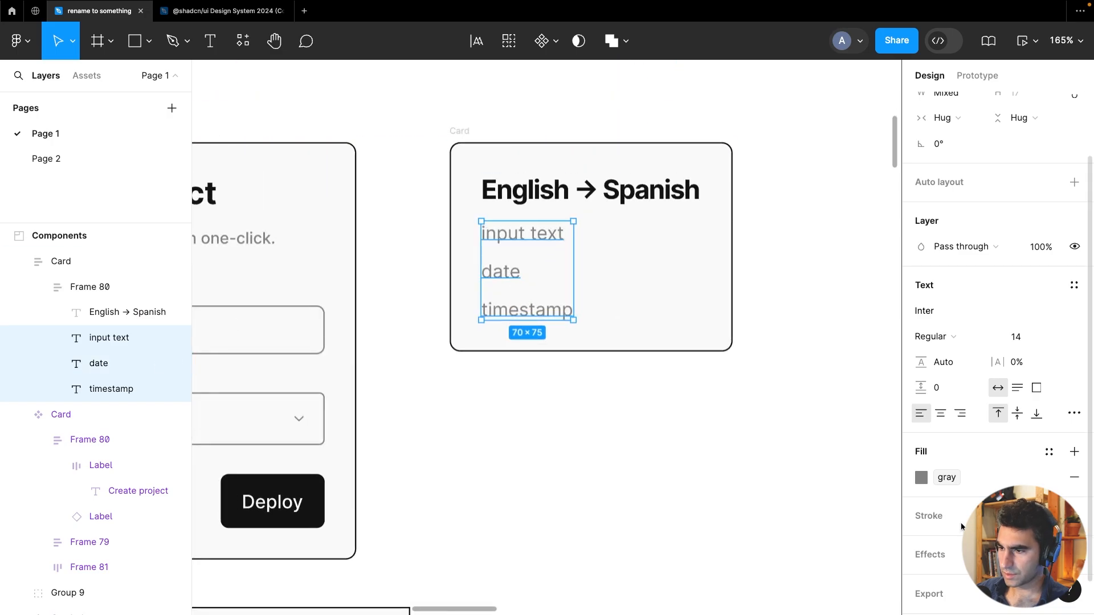
pyautogui.click(913, 478)
pyautogui.click(755, 530)
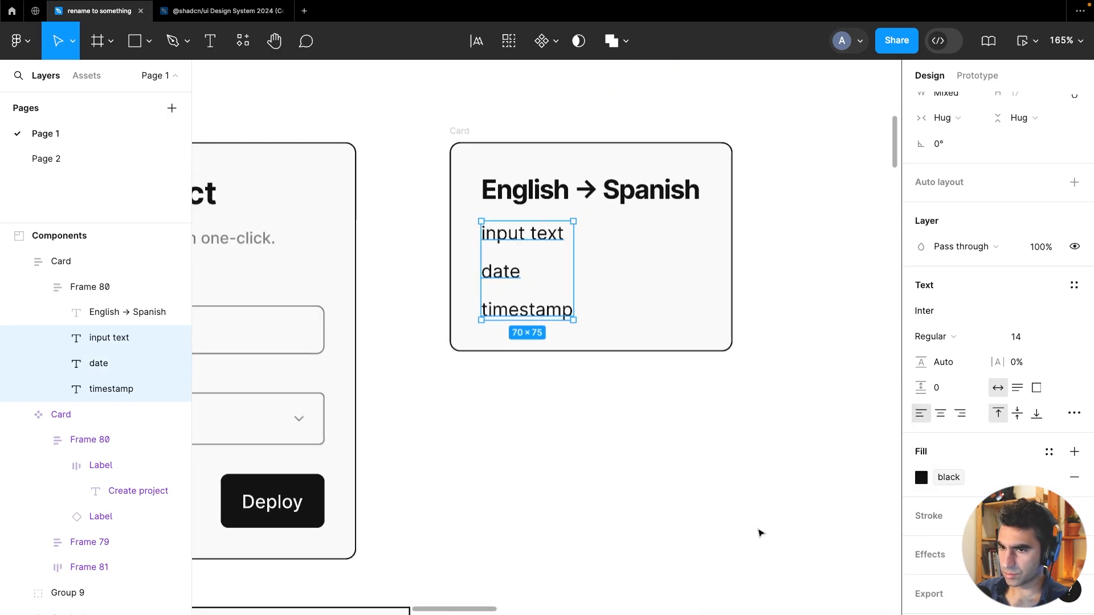
# Try to move the copied card over to the original Card component
pyautogui.click(699, 447)
pyautogui.scroll(-5, 697, 399)
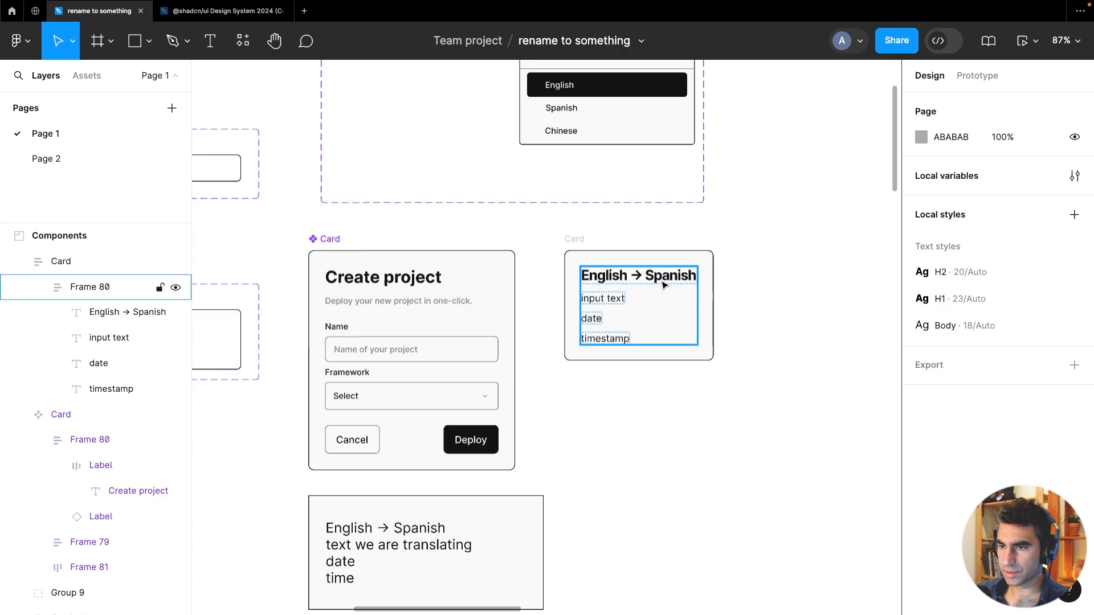
pyautogui.doubleClick(664, 285)
pyautogui.click(587, 238)
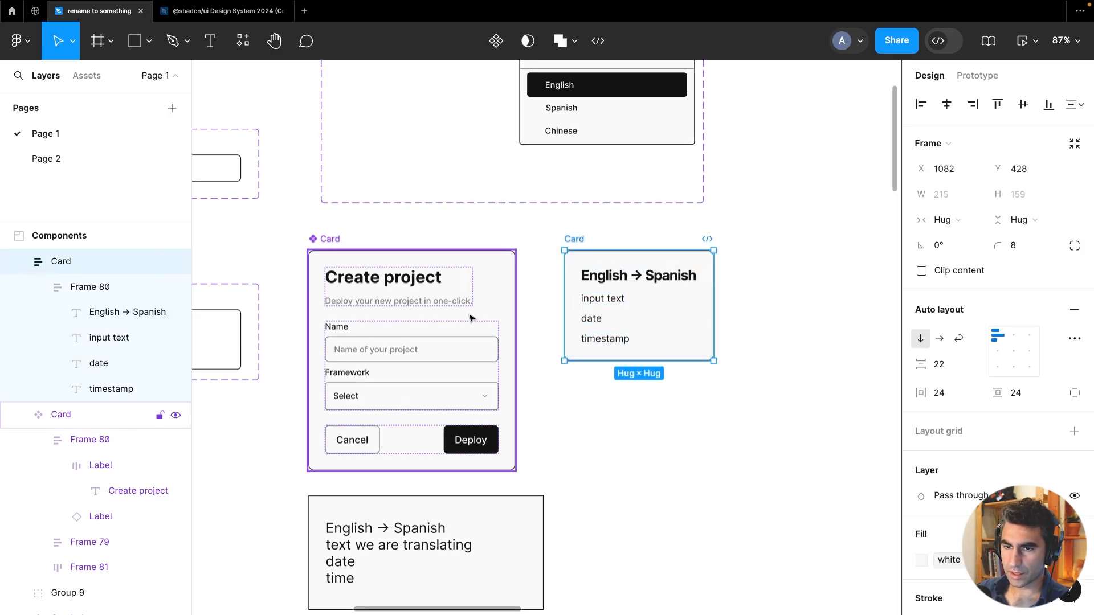
pyautogui.click(324, 245)
pyautogui.click(576, 238)
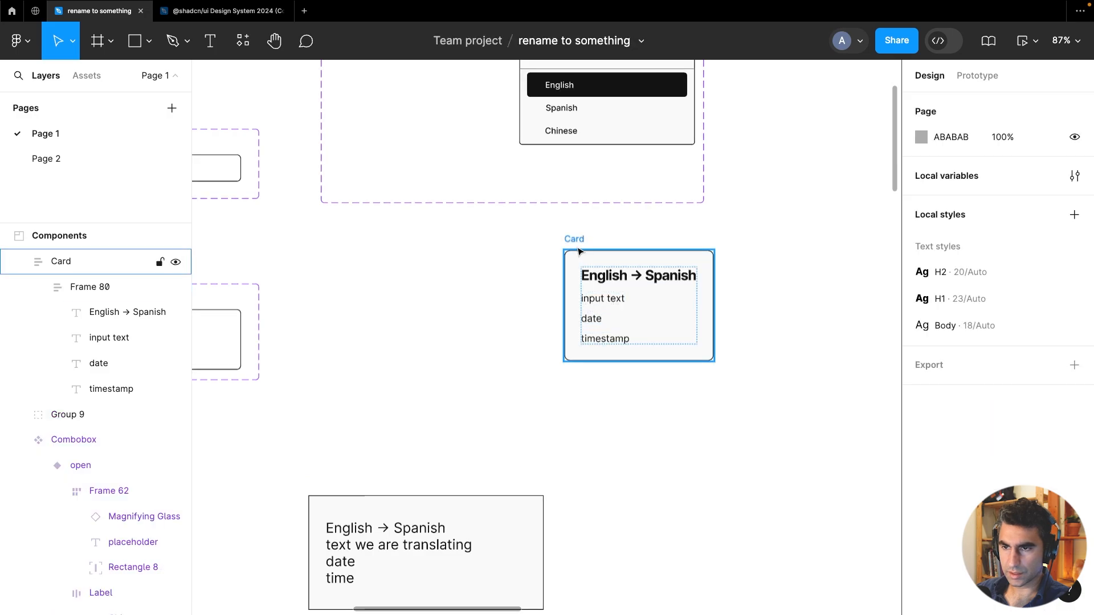
pyautogui.moveTo(580, 262); pyautogui.dragTo(368, 263)
pyautogui.press('super+z')
pyautogui.press('super+z')
# Rename the copied card frame to TranslatorCard
pyautogui.click(569, 251)
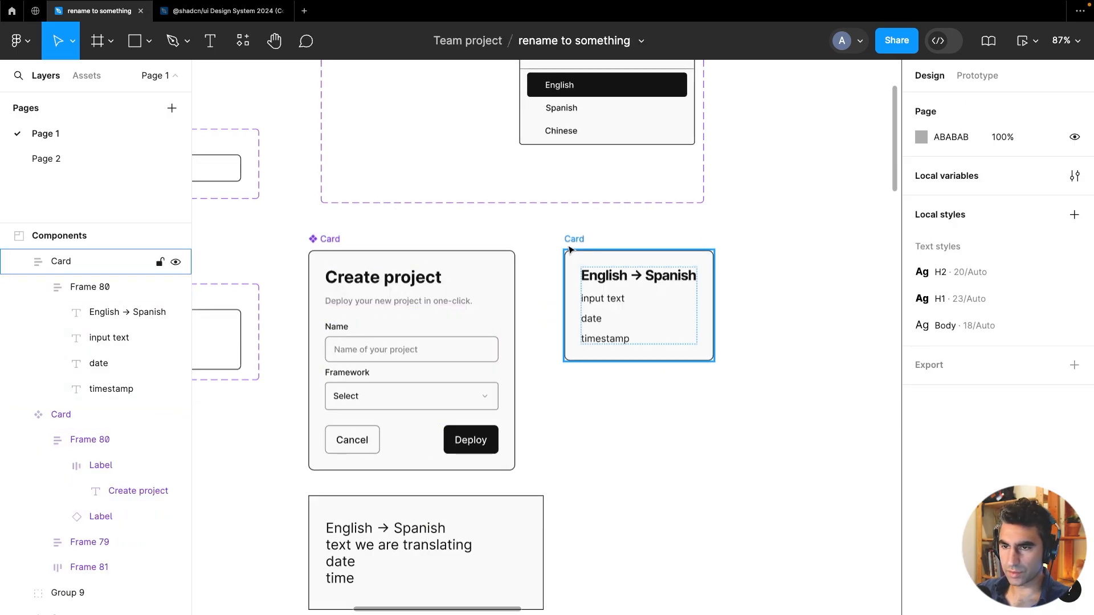
pyautogui.click(579, 239)
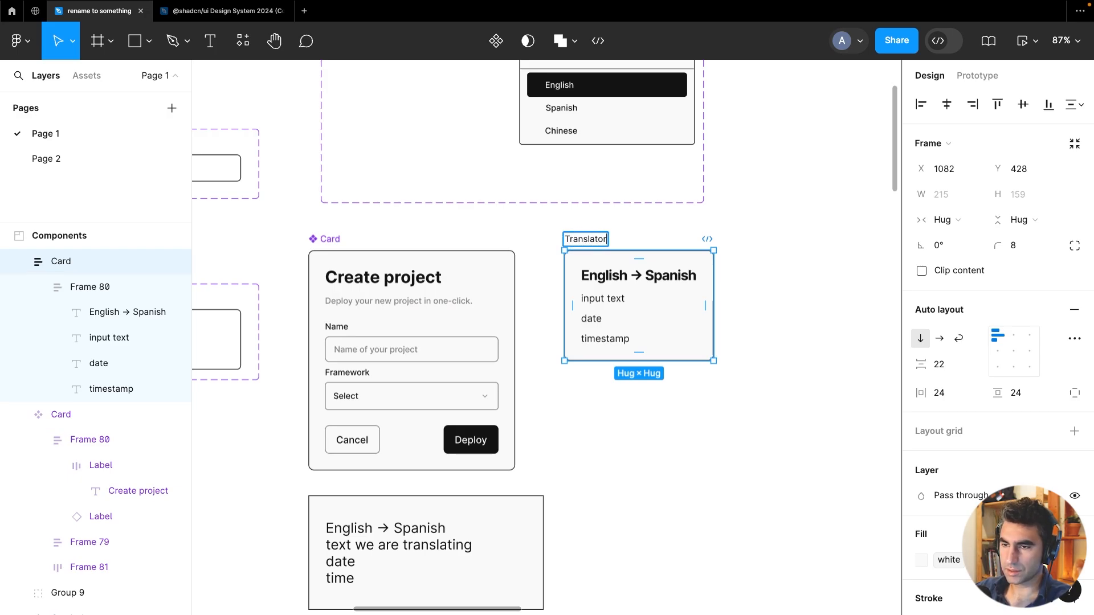
pyautogui.click(726, 449)
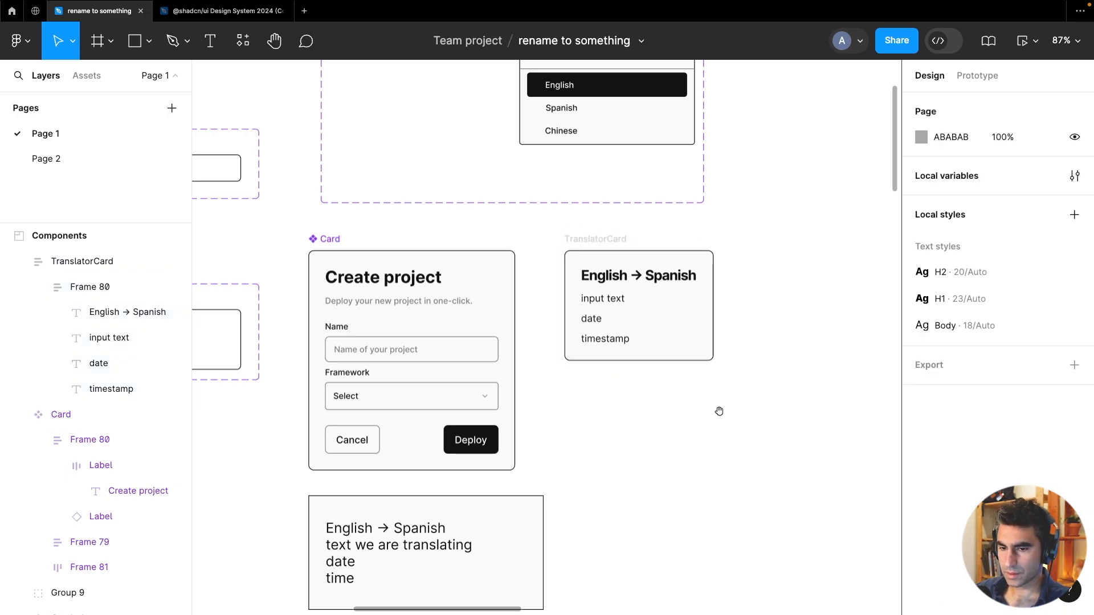
# Set the TranslatorCard's horizontal and vertical padding to 20
pyautogui.hscroll(3, 635, 397)
pyautogui.scroll(3, 600, 278)
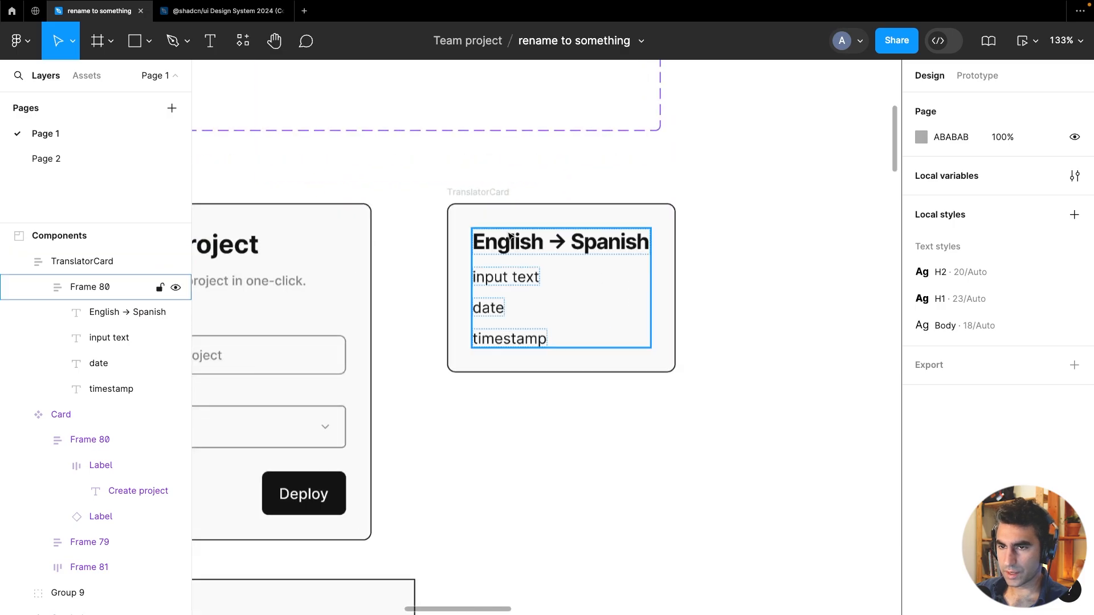
pyautogui.click(543, 203)
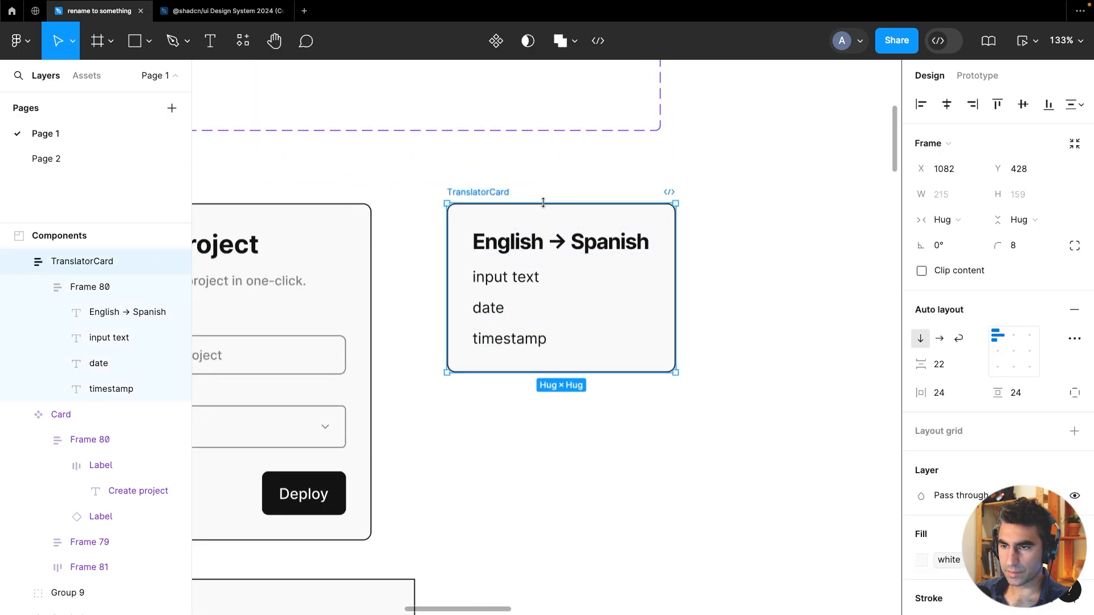
pyautogui.click(951, 394)
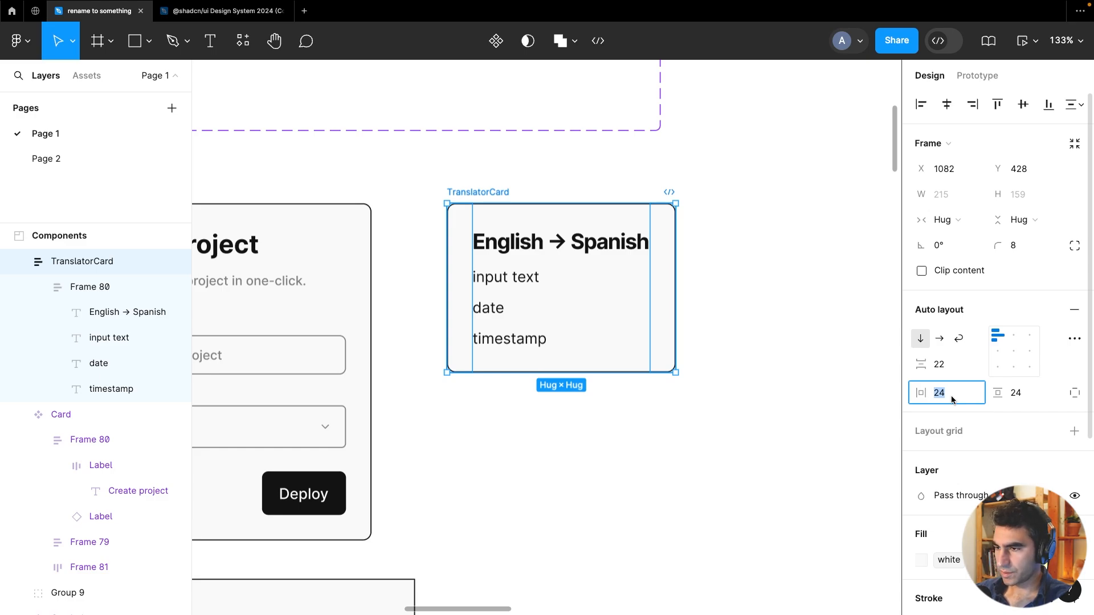
pyautogui.write('20')
pyautogui.press('Tab')
pyautogui.write('20')
pyautogui.press('Return')
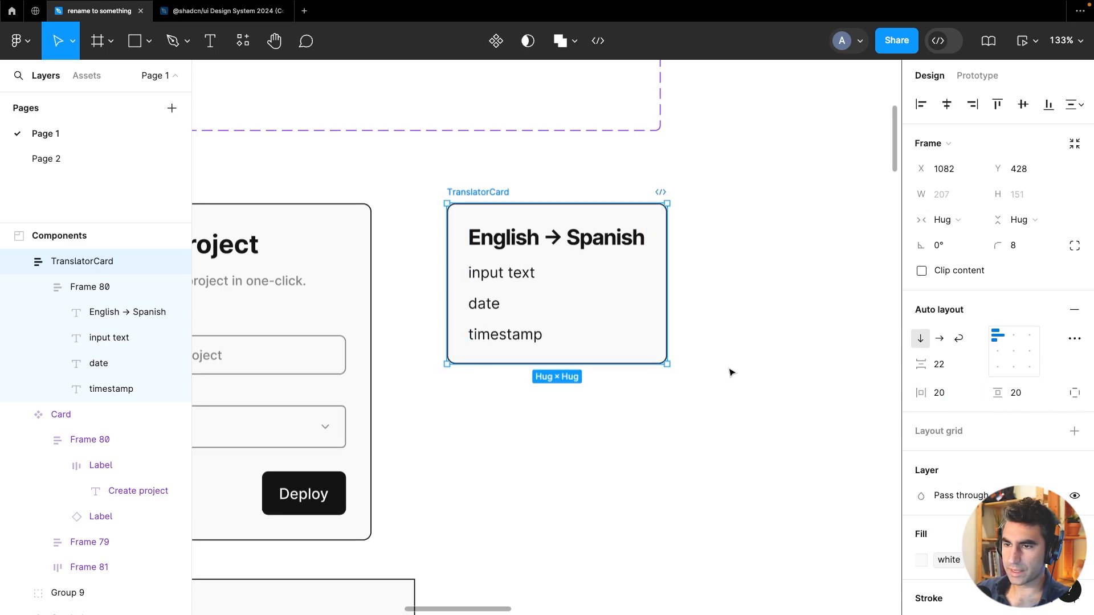
# Set the gap between the texts in the card's inner frame to 8
pyautogui.doubleClick(576, 245)
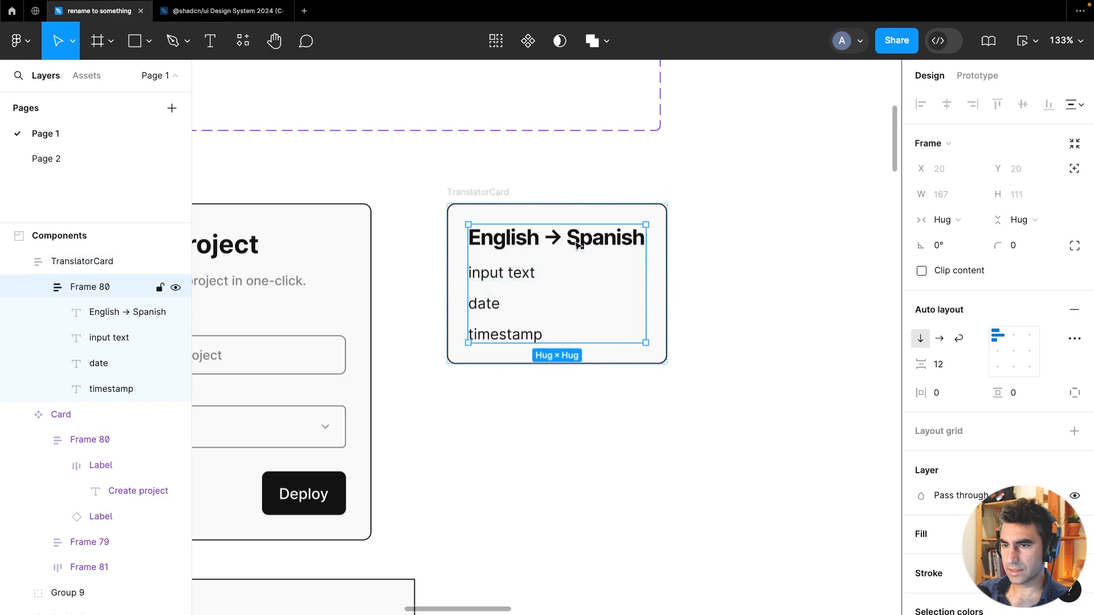
pyautogui.click(683, 229)
pyautogui.click(522, 273)
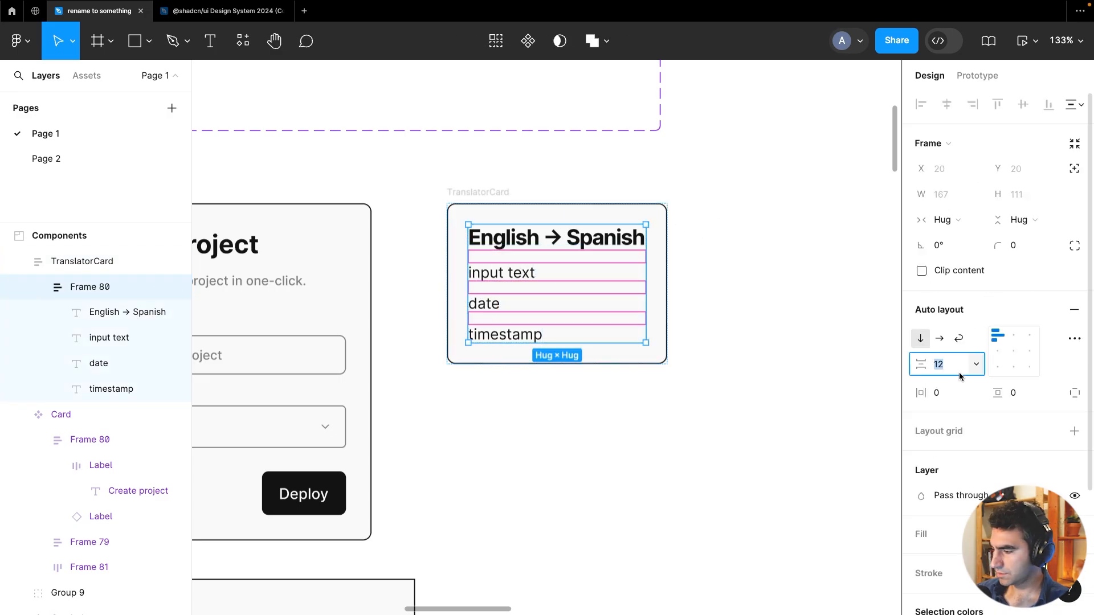
pyautogui.write('8')
pyautogui.press('Return')
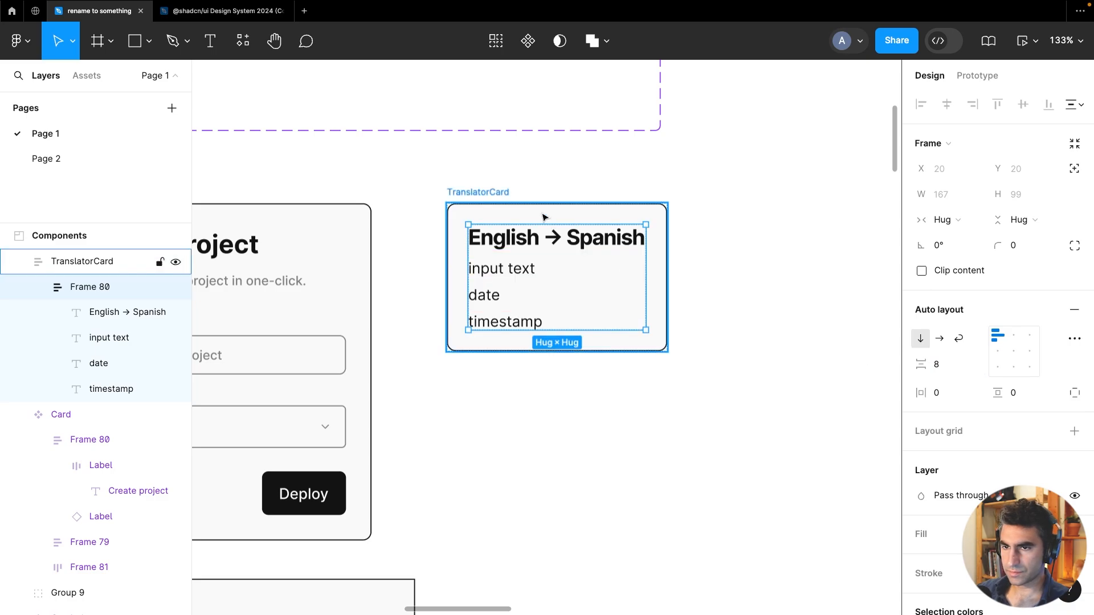
# Set the TranslatorCard's horizontal and vertical padding to 18
pyautogui.click(489, 194)
pyautogui.click(961, 397)
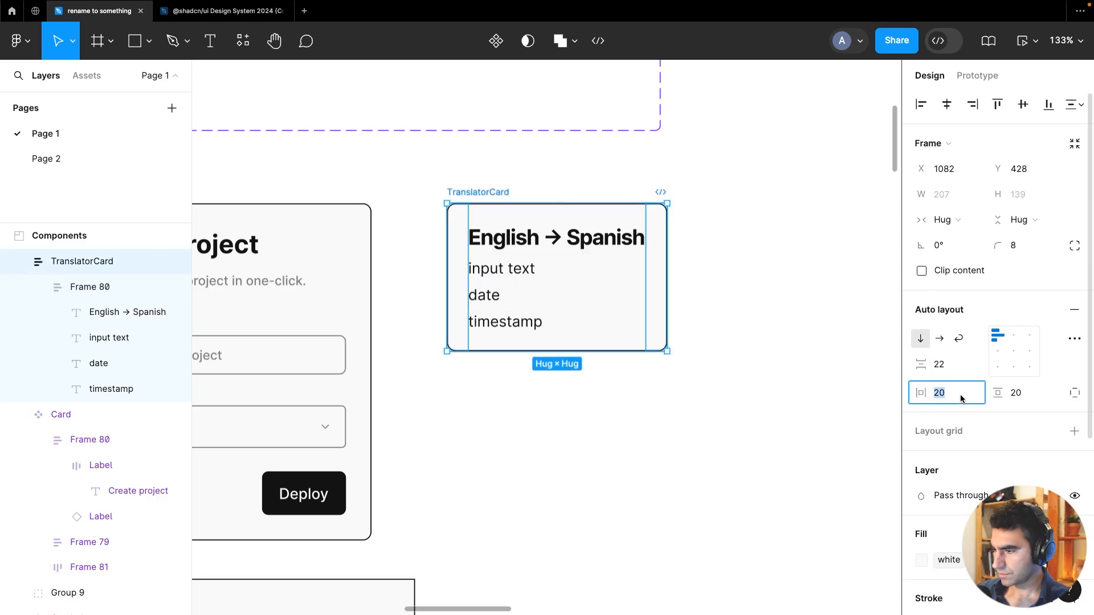
pyautogui.write('18')
pyautogui.press('Tab')
pyautogui.write('18')
pyautogui.press('Return')
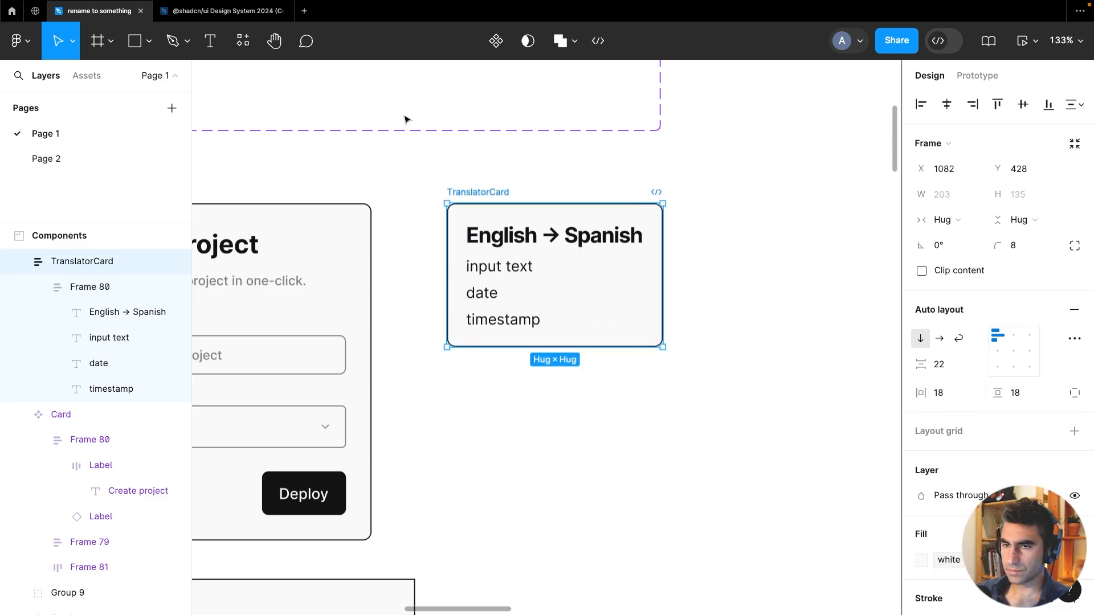
# Rename the card frame to Translator Card and convert it into a component
pyautogui.doubleClick(476, 193)
pyautogui.click(485, 194)
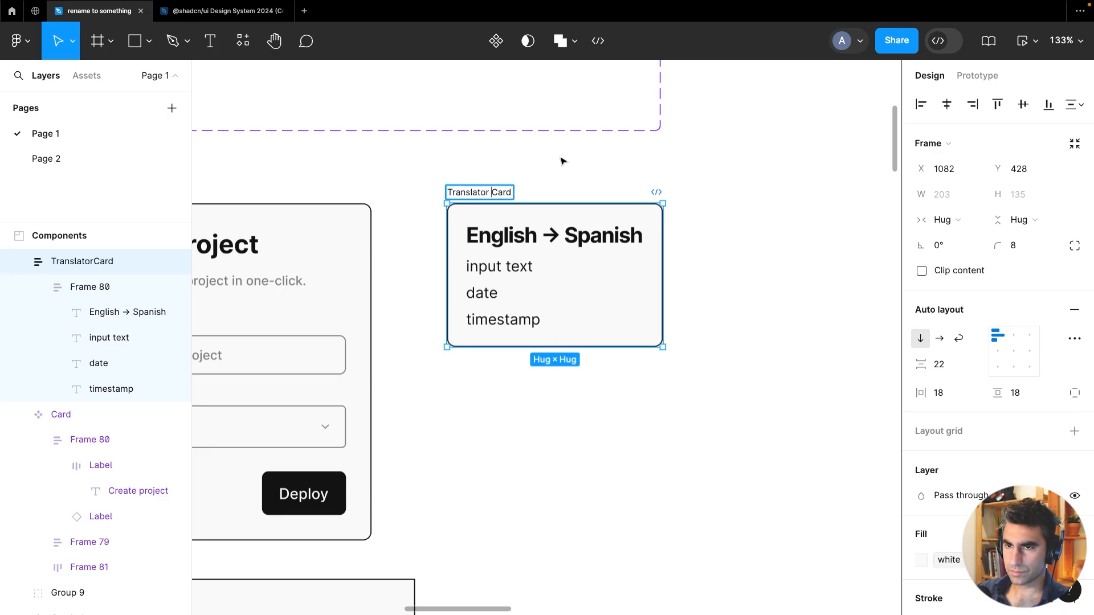
pyautogui.press('Return')
pyautogui.click(497, 45)
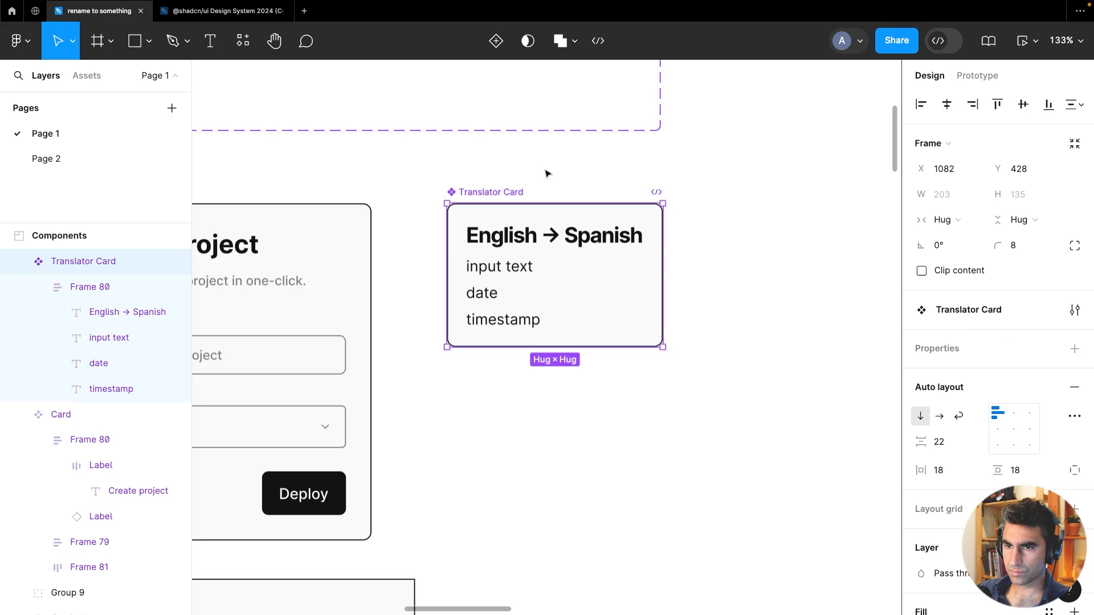
pyautogui.scroll(-5, 546, 172)
pyautogui.click(666, 230)
pyautogui.moveTo(658, 241); pyautogui.dragTo(628, 305)
pyautogui.click(490, 303)
pyautogui.scroll(5, 487, 303)
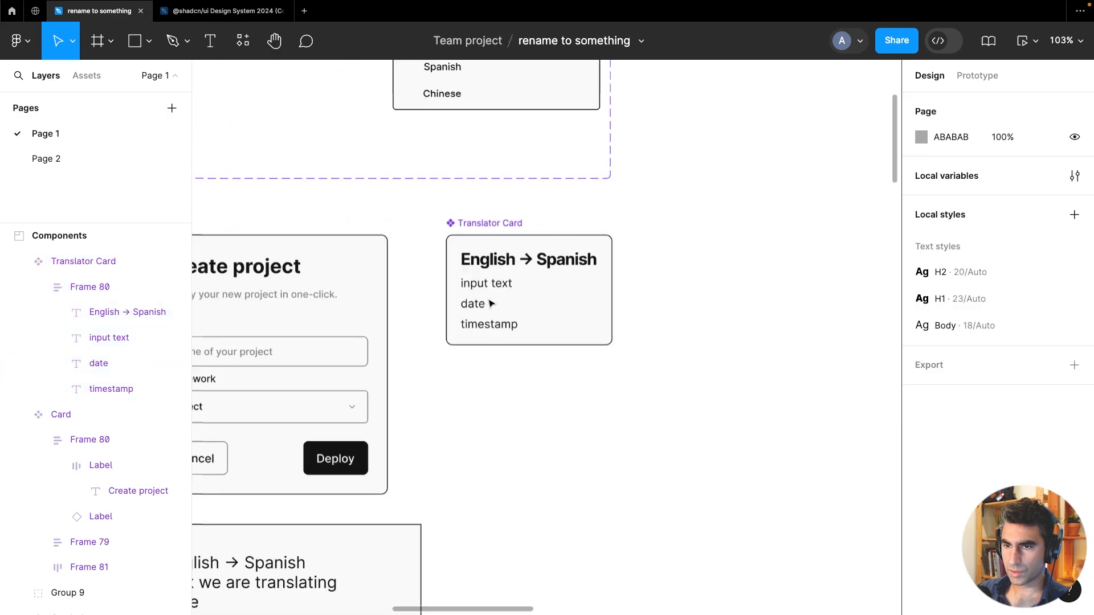
# Create a text component property named Language bound to the card's heading text
pyautogui.click(506, 227)
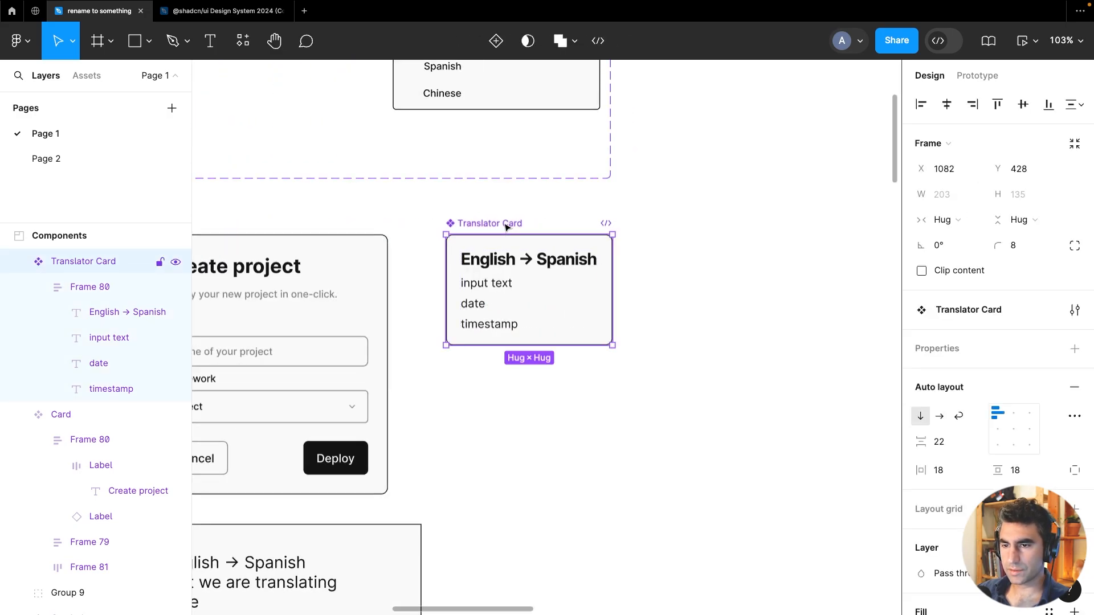
pyautogui.click(504, 262)
pyautogui.click(504, 262)
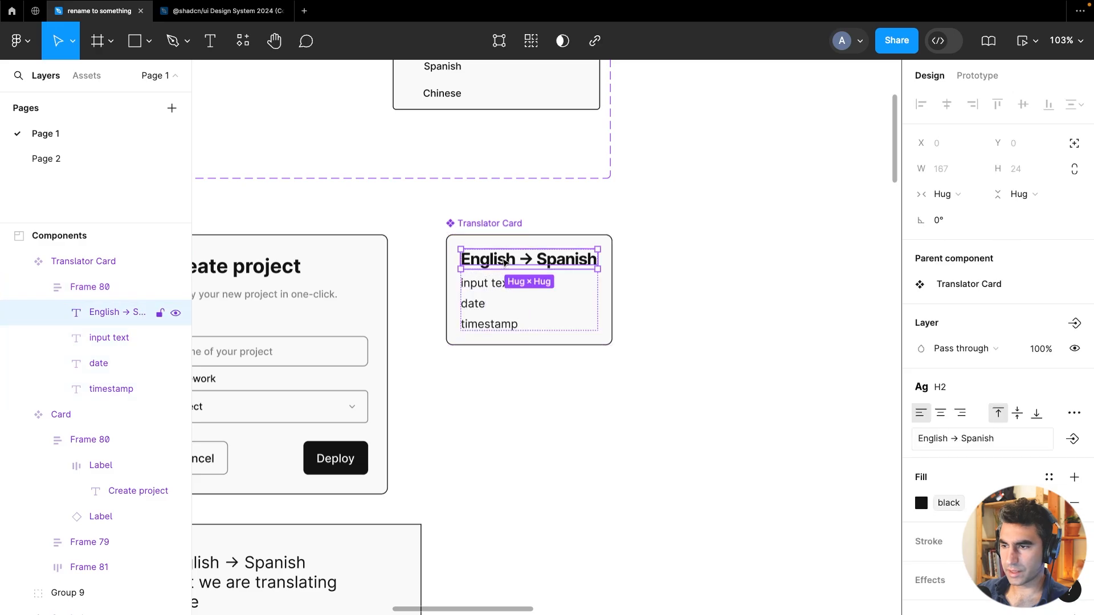
pyautogui.click(1071, 440)
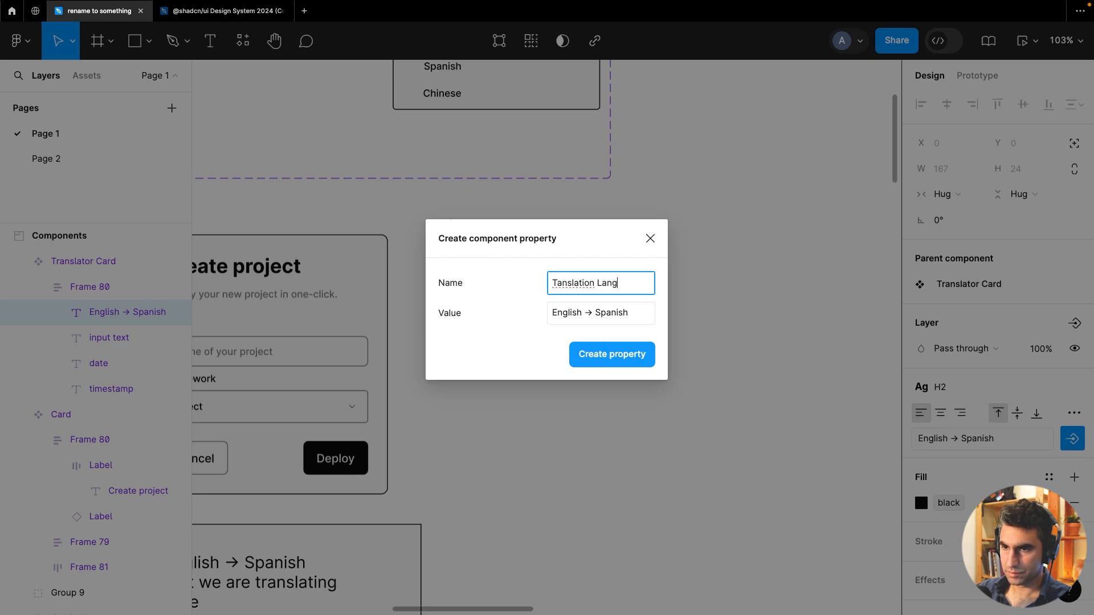
pyautogui.doubleClick(568, 286)
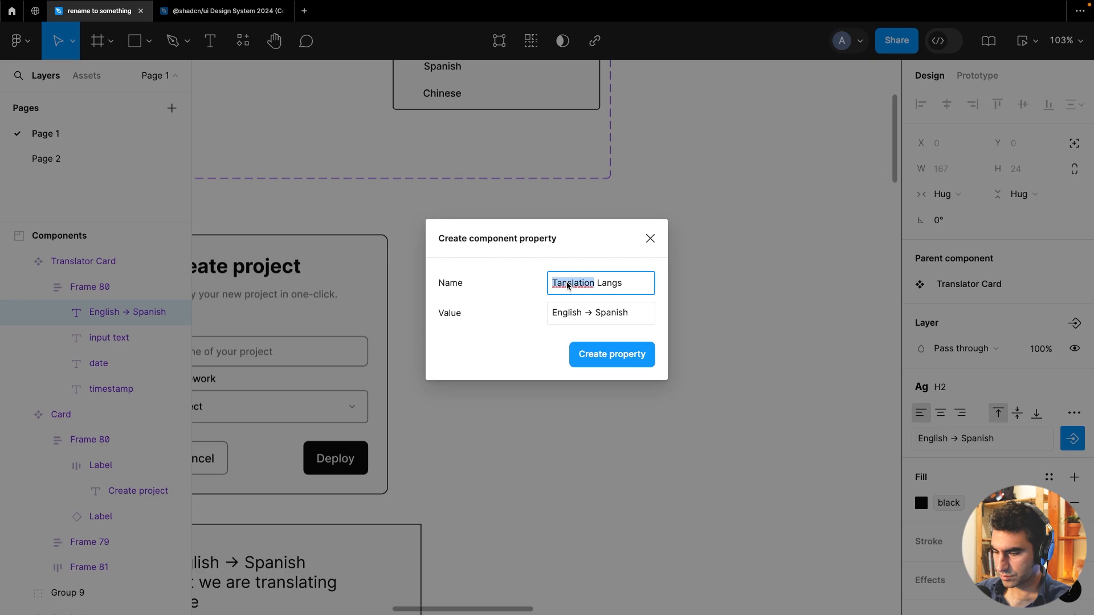
pyautogui.press('BackSpace')
pyautogui.press('Right')
pyautogui.press('BackSpace')
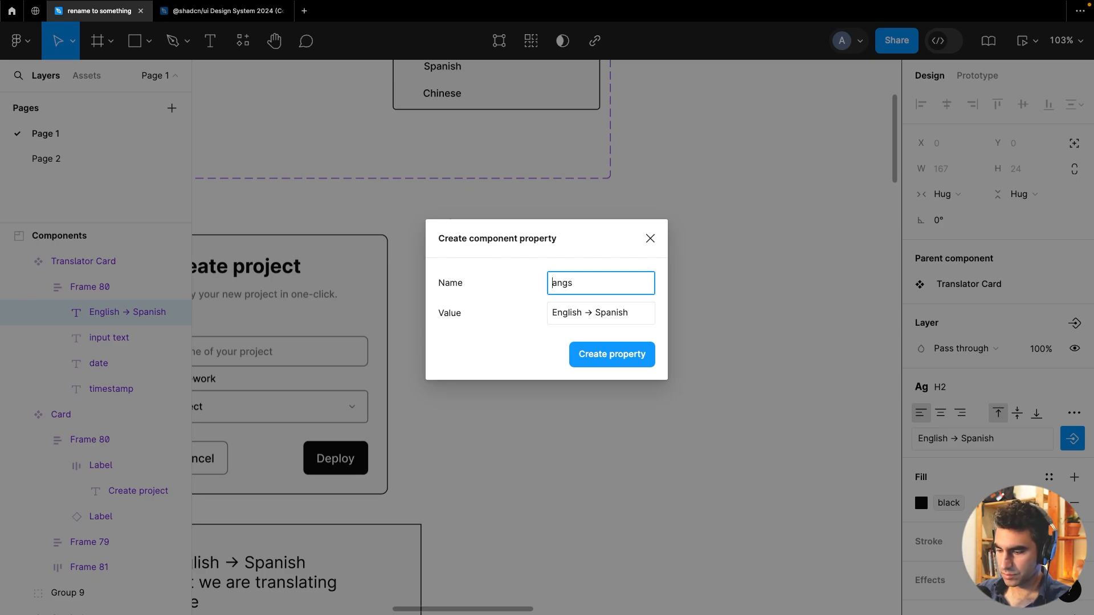
pyautogui.write('L')
pyautogui.press('Right')
pyautogui.press('Right')
pyautogui.press('Delete')
pyautogui.press('Delete')
pyautogui.write('guage')
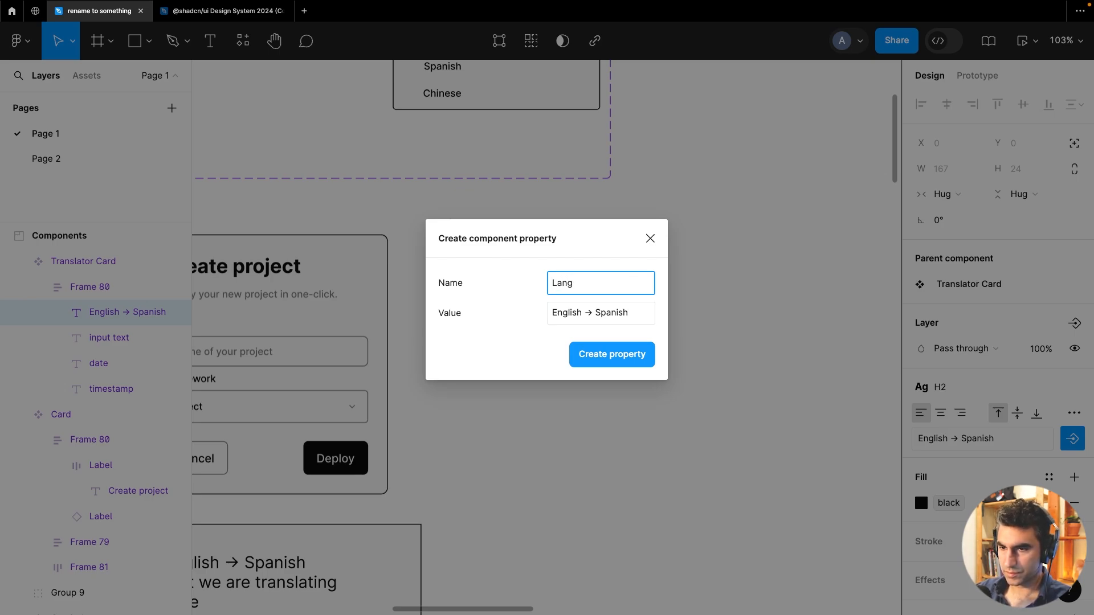
pyautogui.click(593, 361)
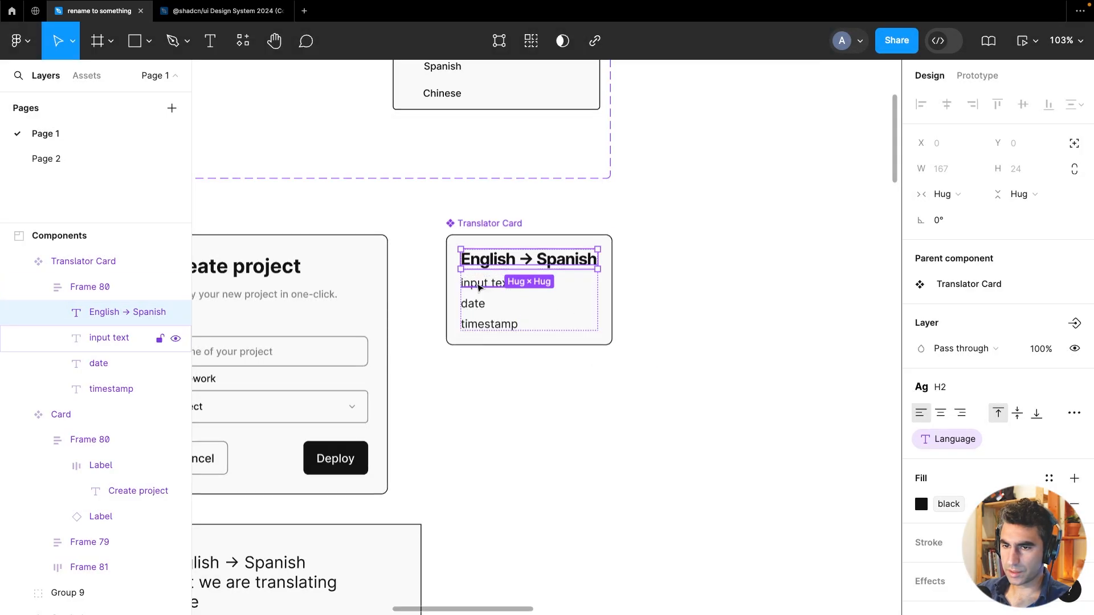
# Create a text component property named sentence bound to the card's input text layer
pyautogui.click(109, 337)
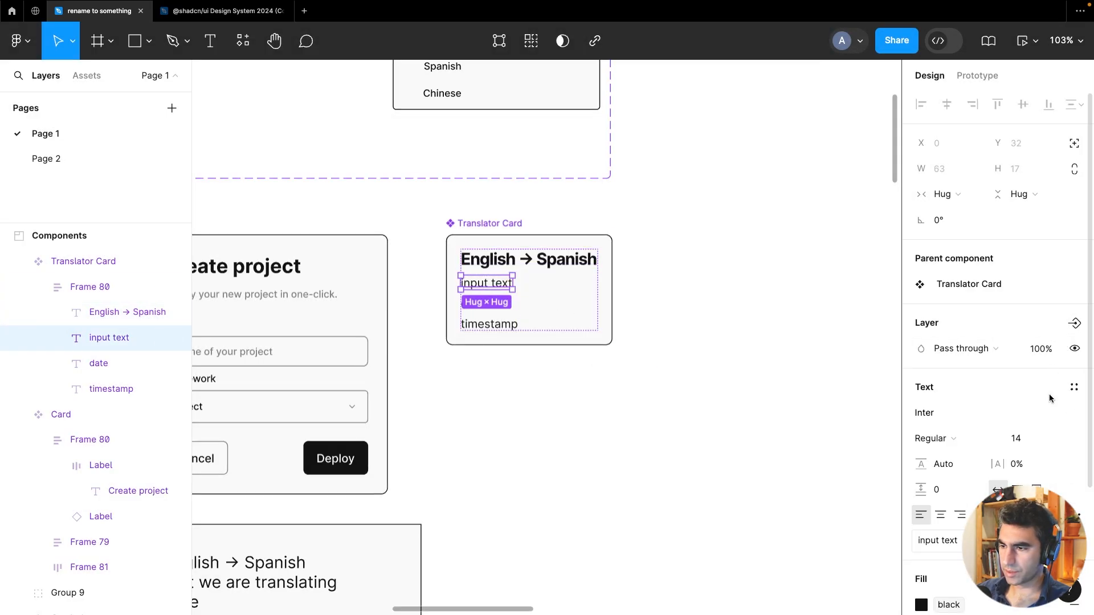
pyautogui.scroll(-3, 1048, 395)
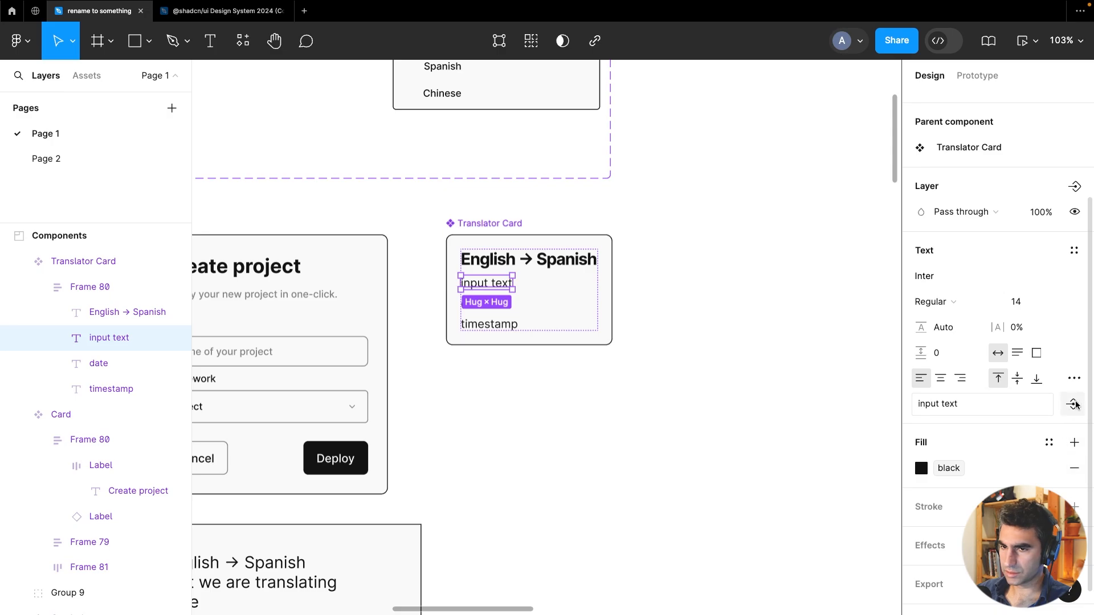
pyautogui.click(1073, 404)
pyautogui.click(1032, 461)
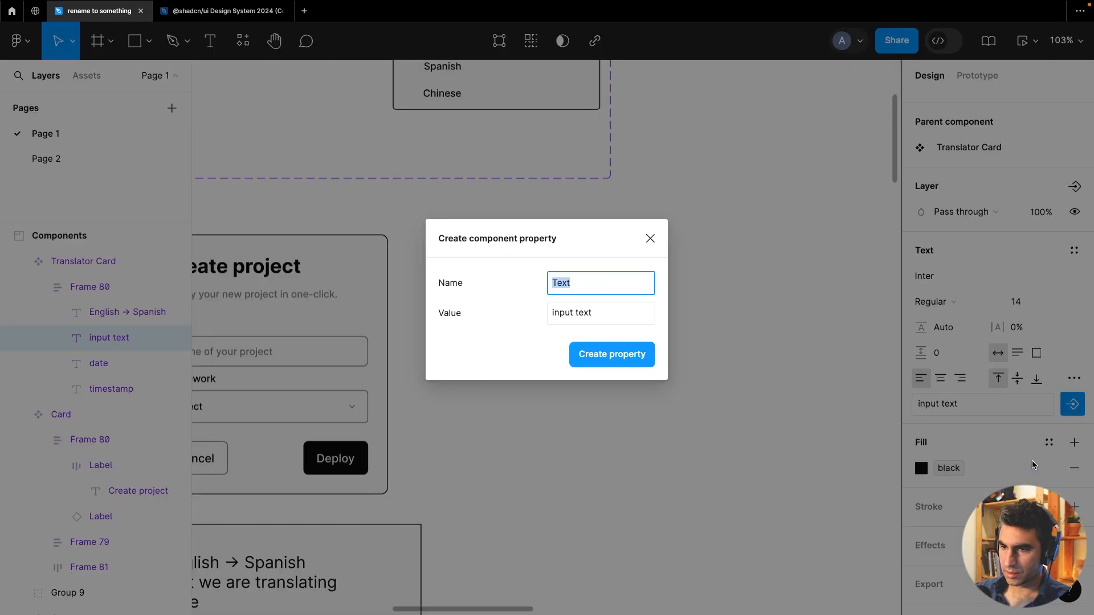
pyautogui.write('senten')
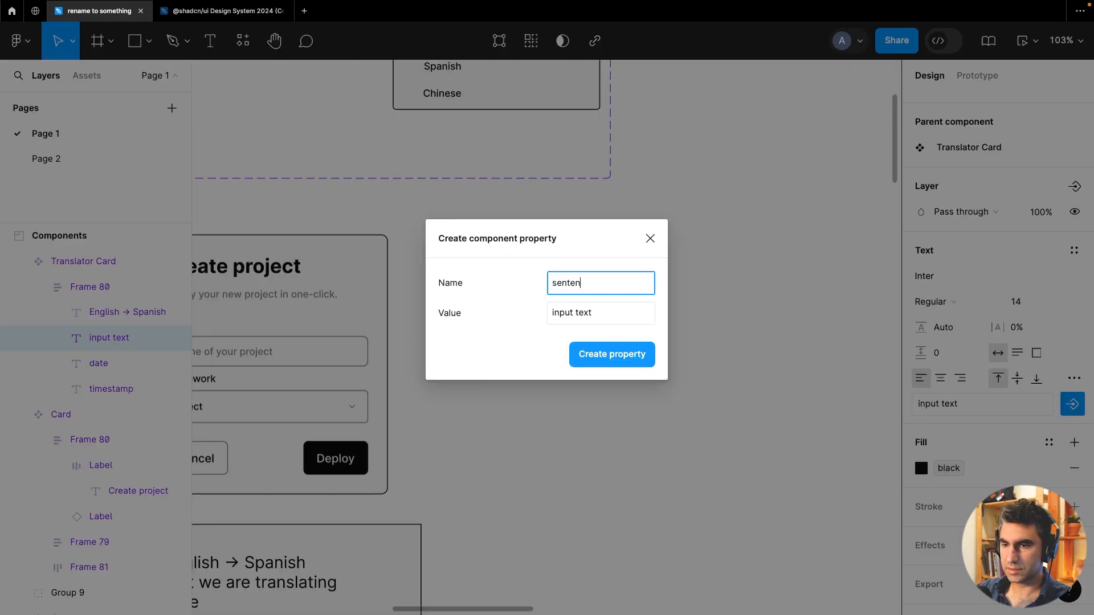
pyautogui.write('ce')
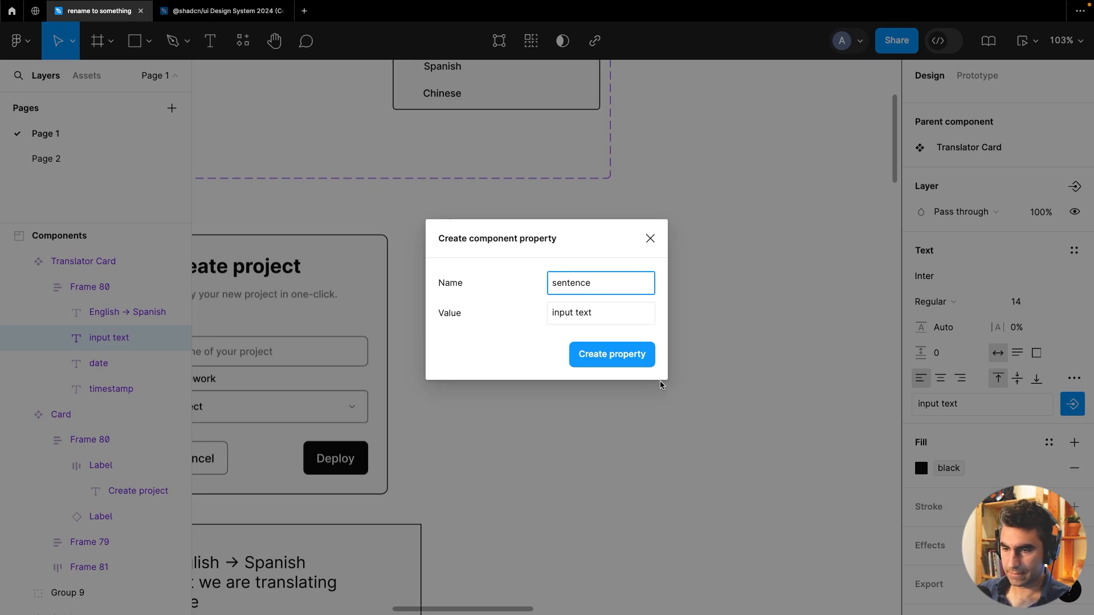
pyautogui.click(630, 354)
pyautogui.click(604, 387)
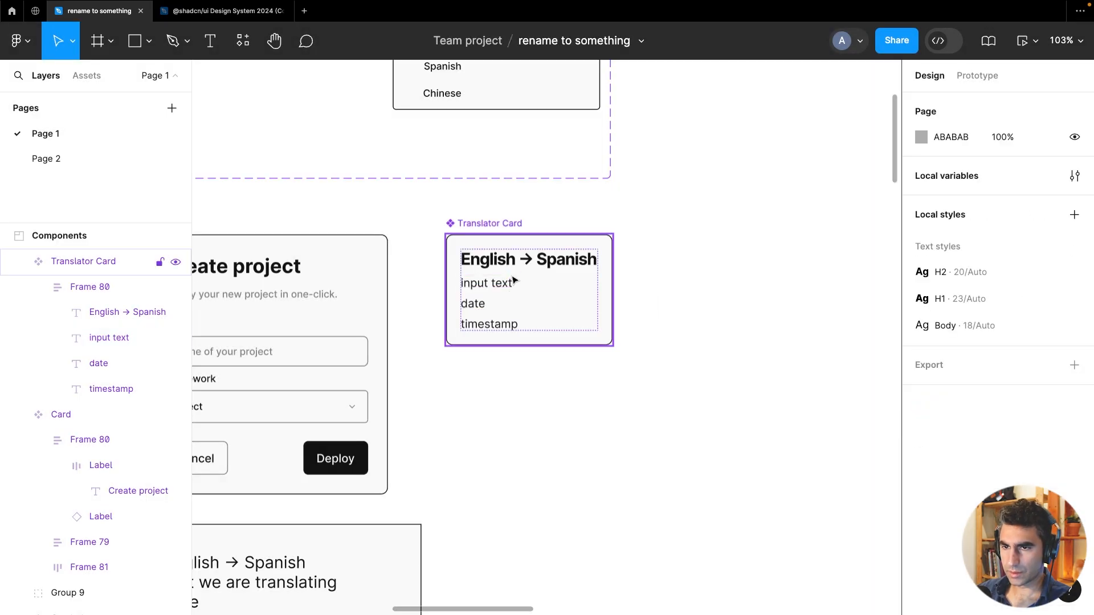
# Add a second variant to the Translator Card component
pyautogui.click(506, 223)
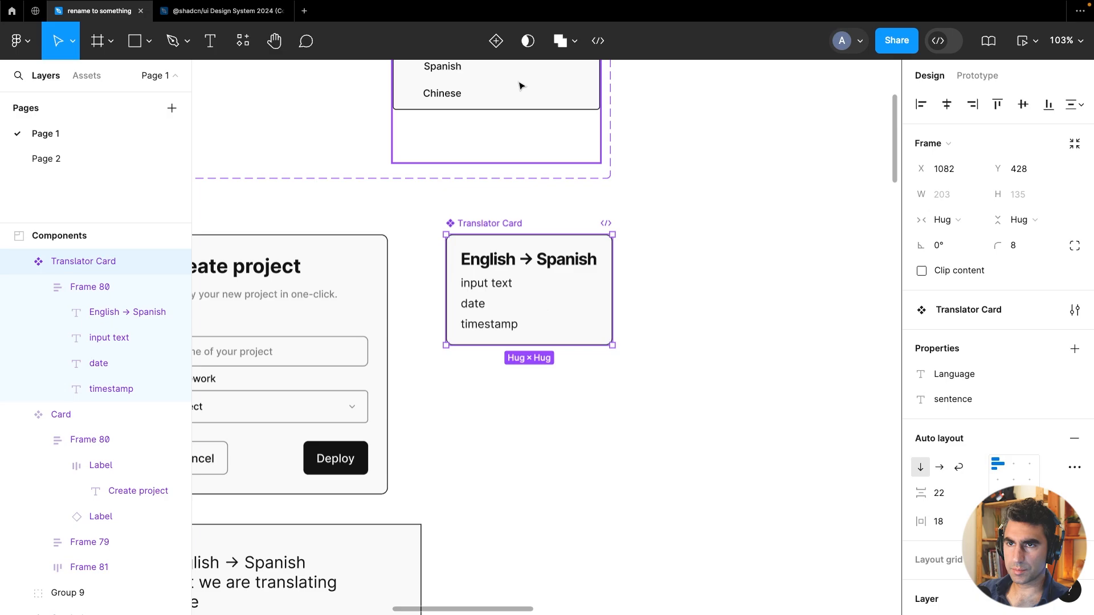
pyautogui.click(496, 40)
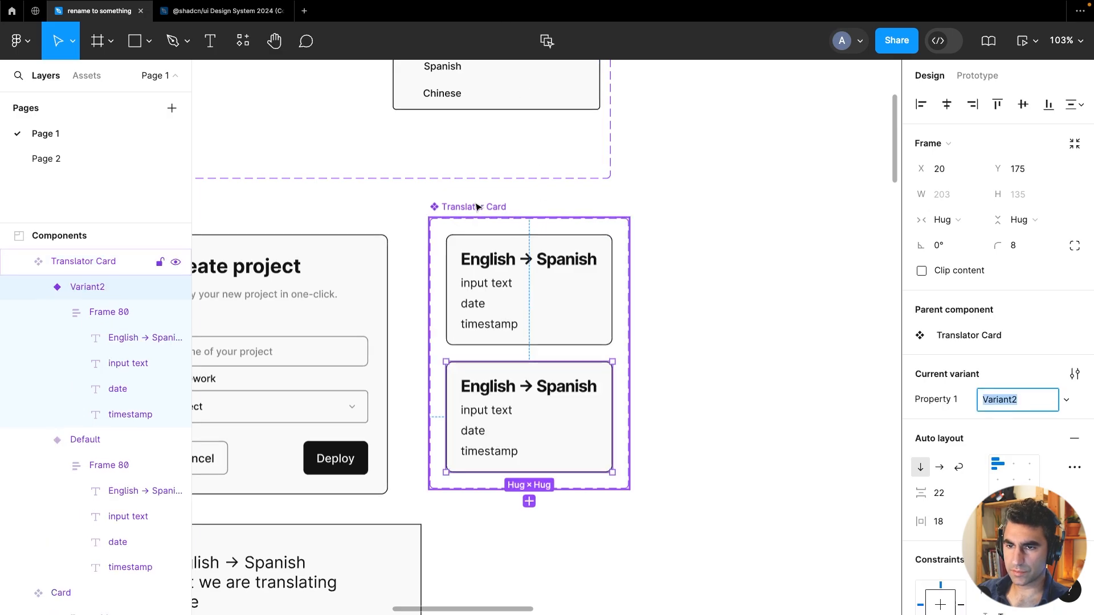
pyautogui.click(540, 218)
pyautogui.scroll(-3, 593, 244)
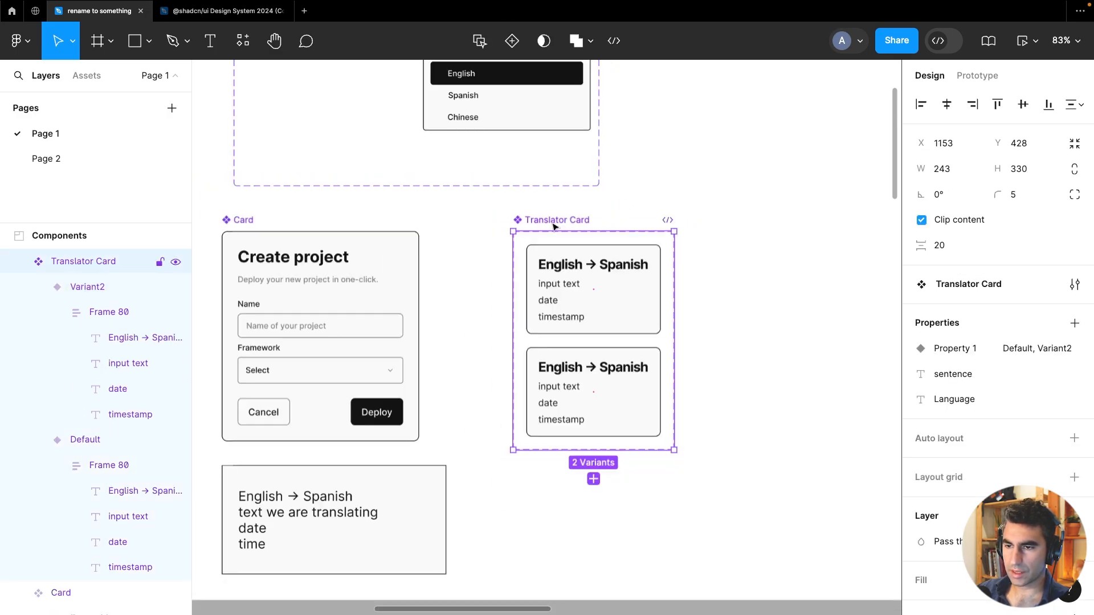
# Set the second variant's fill to the library colour red
pyautogui.click(644, 396)
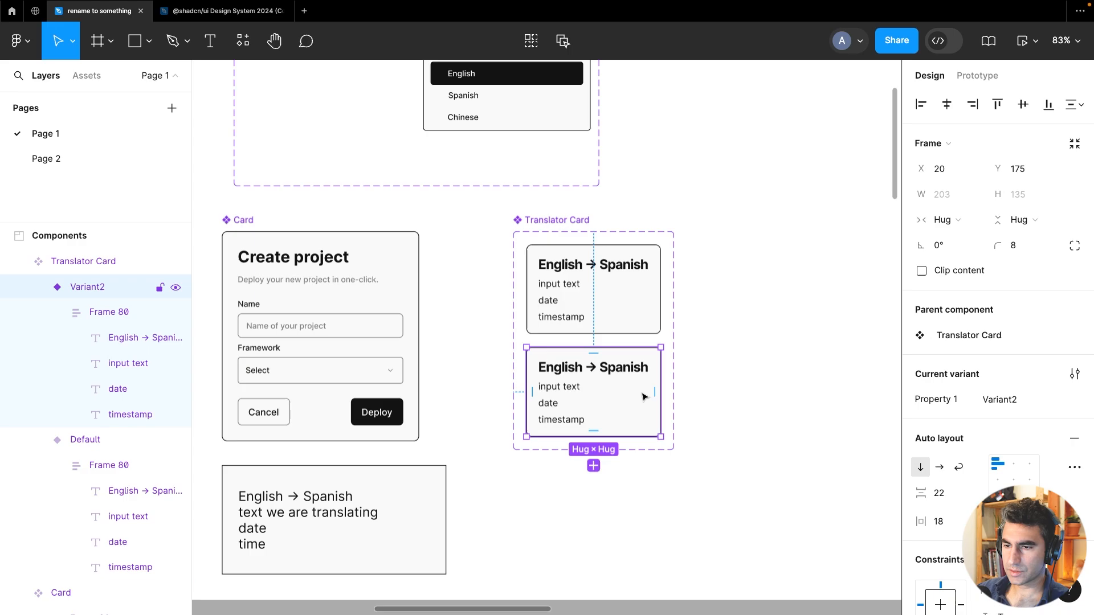
pyautogui.click(628, 295)
pyautogui.click(641, 395)
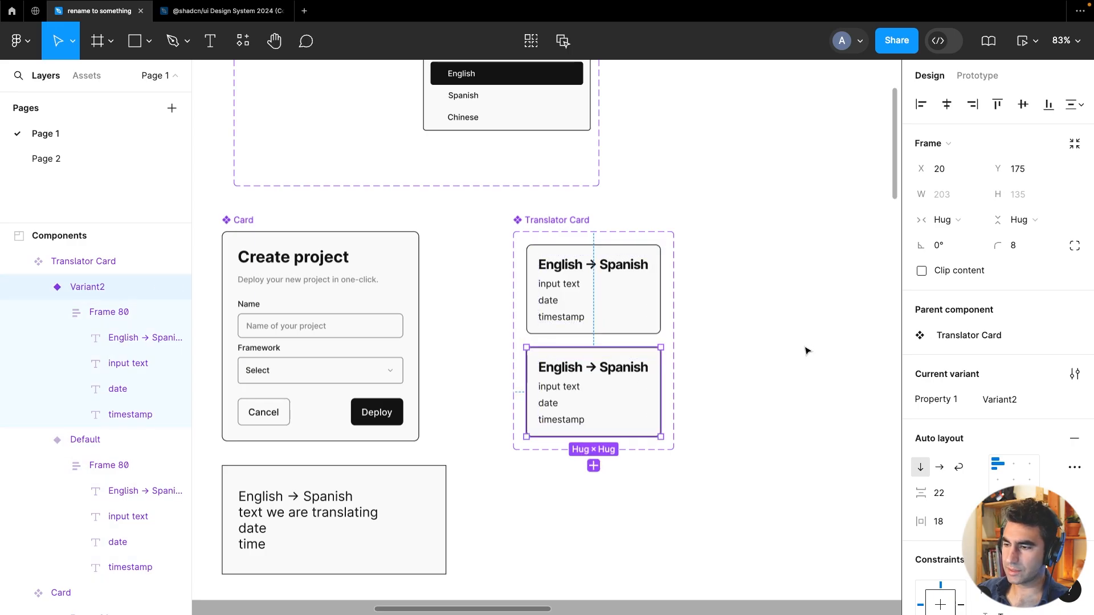
pyautogui.scroll(-10, 1023, 442)
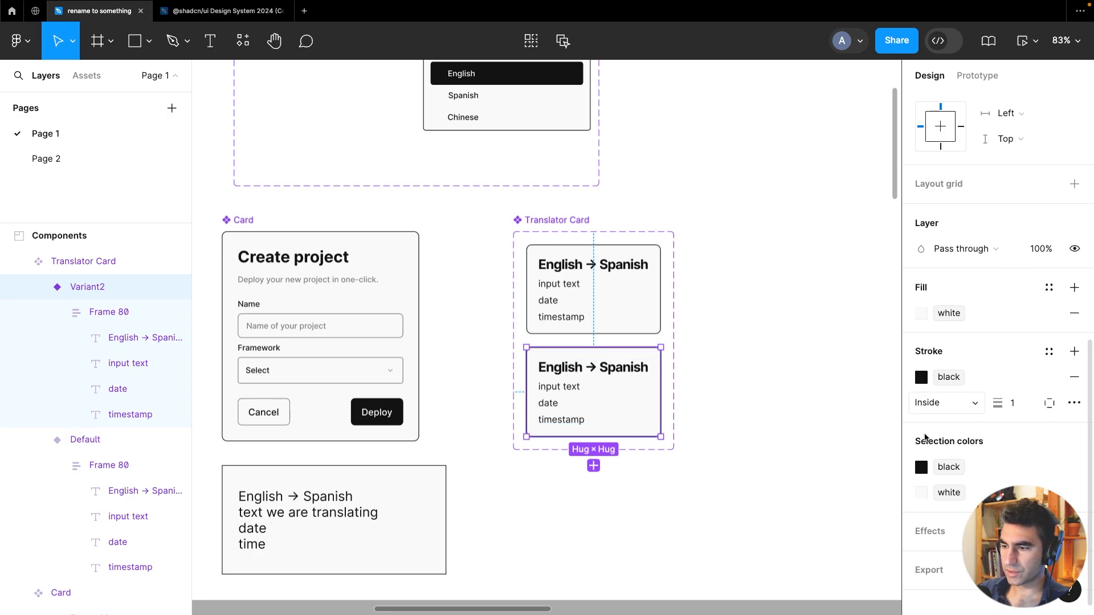
pyautogui.click(921, 314)
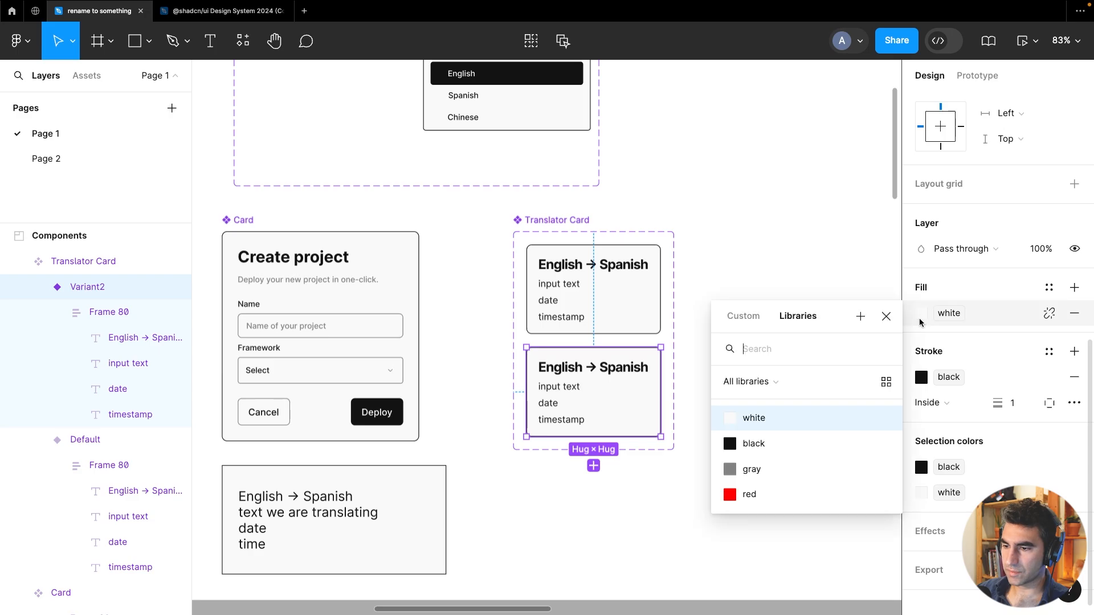
pyautogui.click(749, 494)
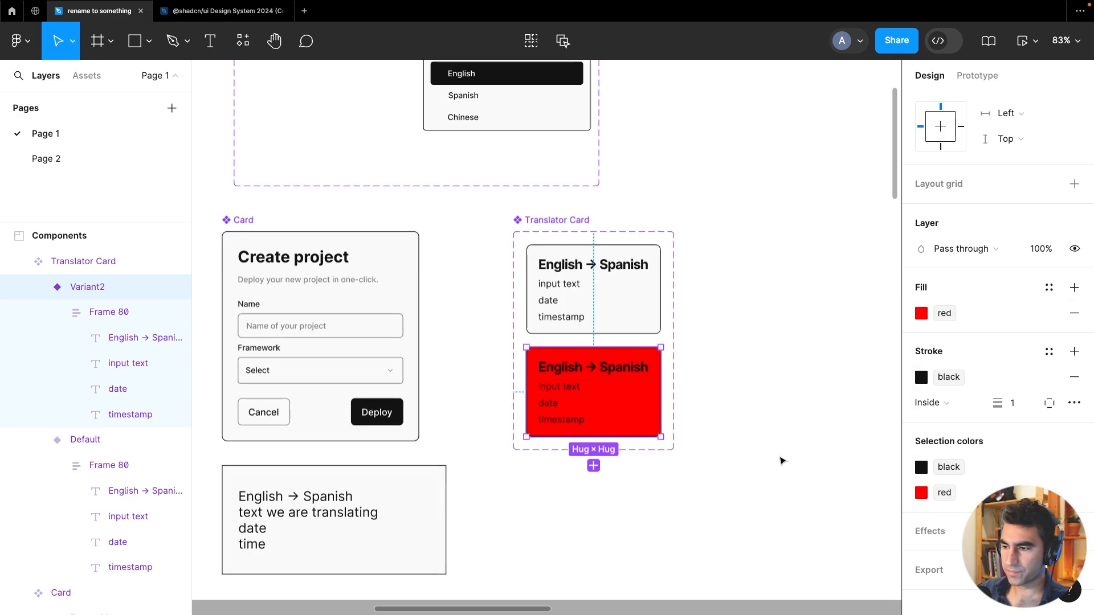
# Swap the second variant's black colours to white and set its fill to the library colour black
pyautogui.click(922, 467)
pyautogui.click(764, 506)
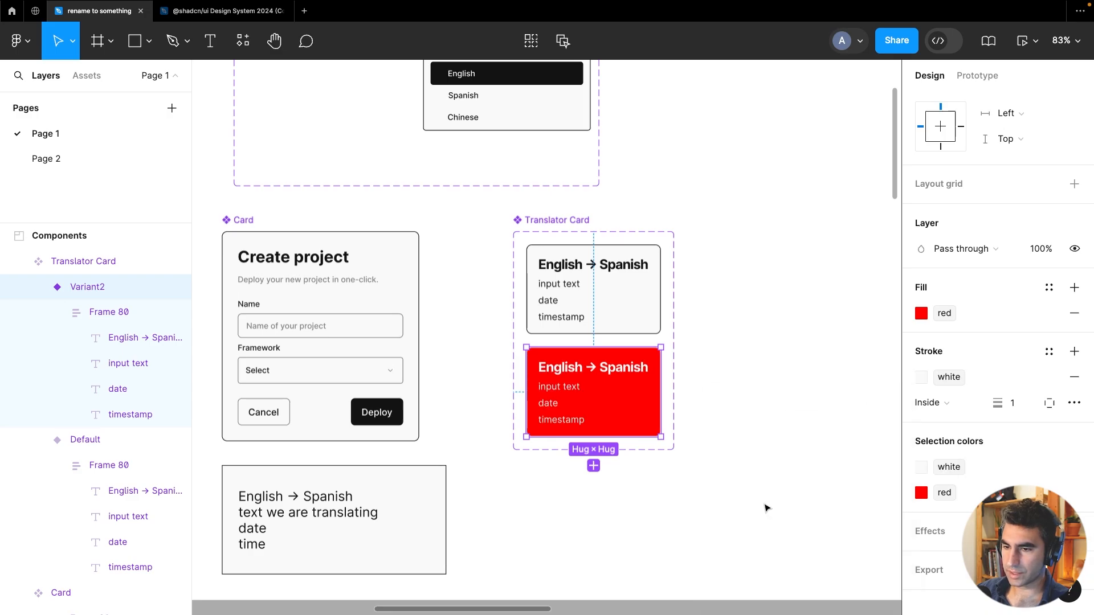
pyautogui.click(922, 313)
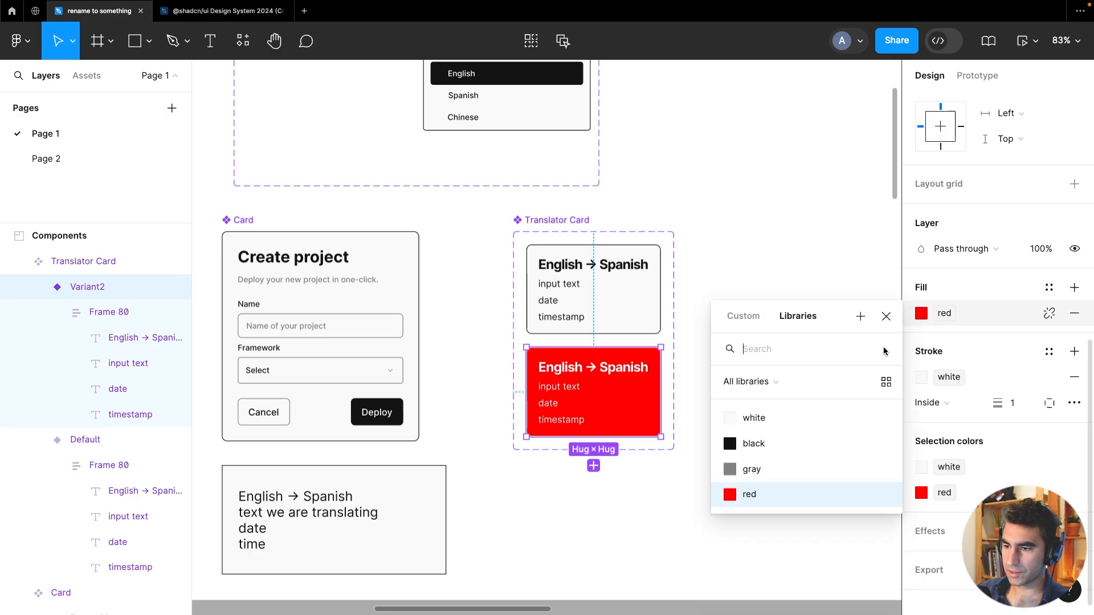
pyautogui.click(795, 443)
pyautogui.click(762, 354)
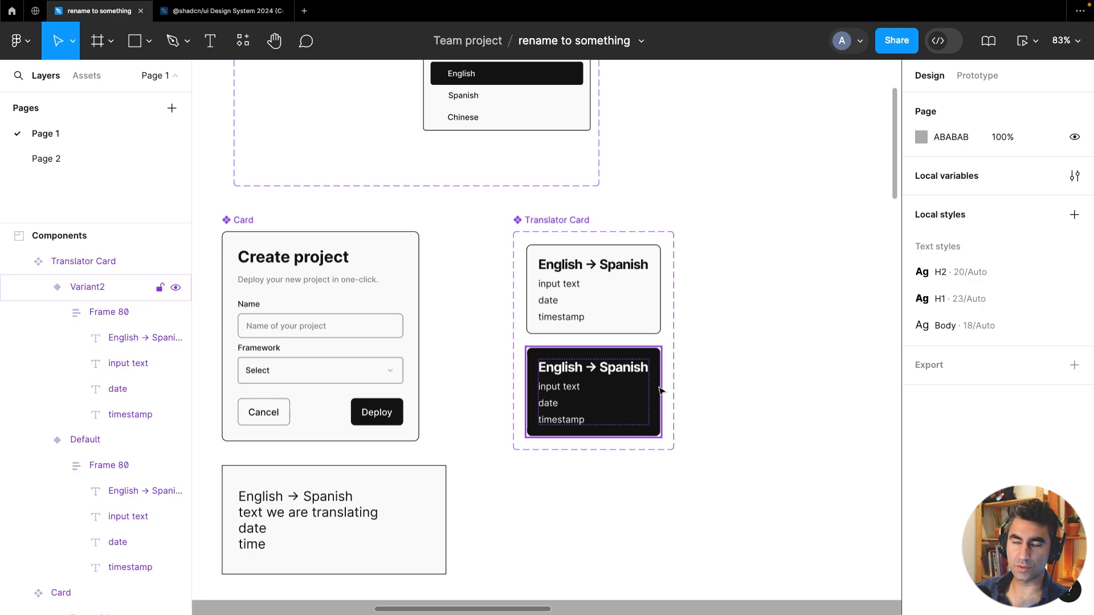
# Widen the Translator Card component set to make room for more variants
pyautogui.click(745, 412)
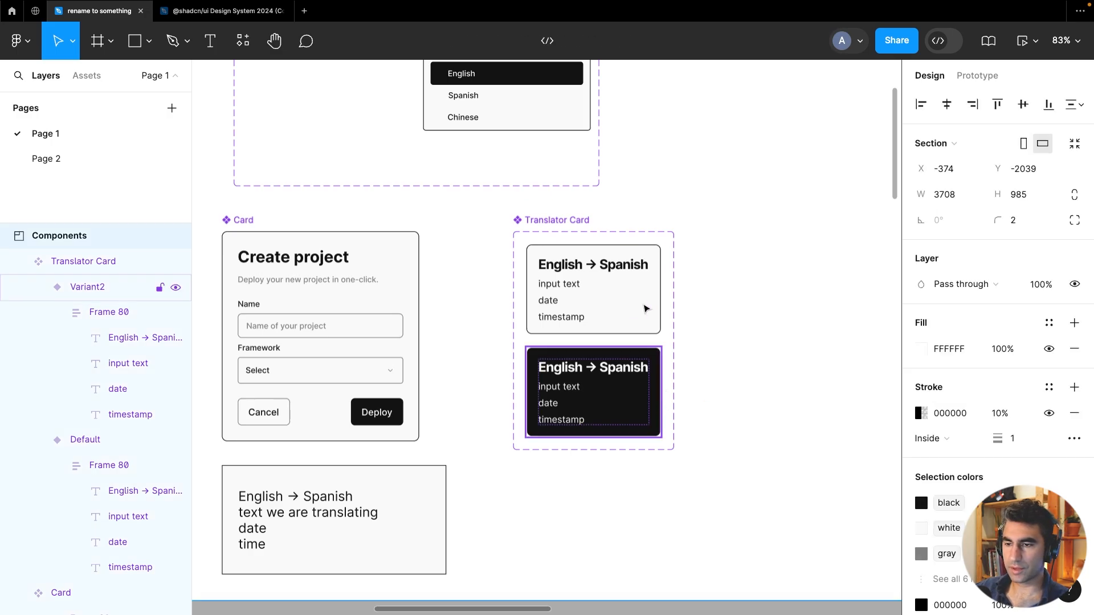
pyautogui.click(646, 304)
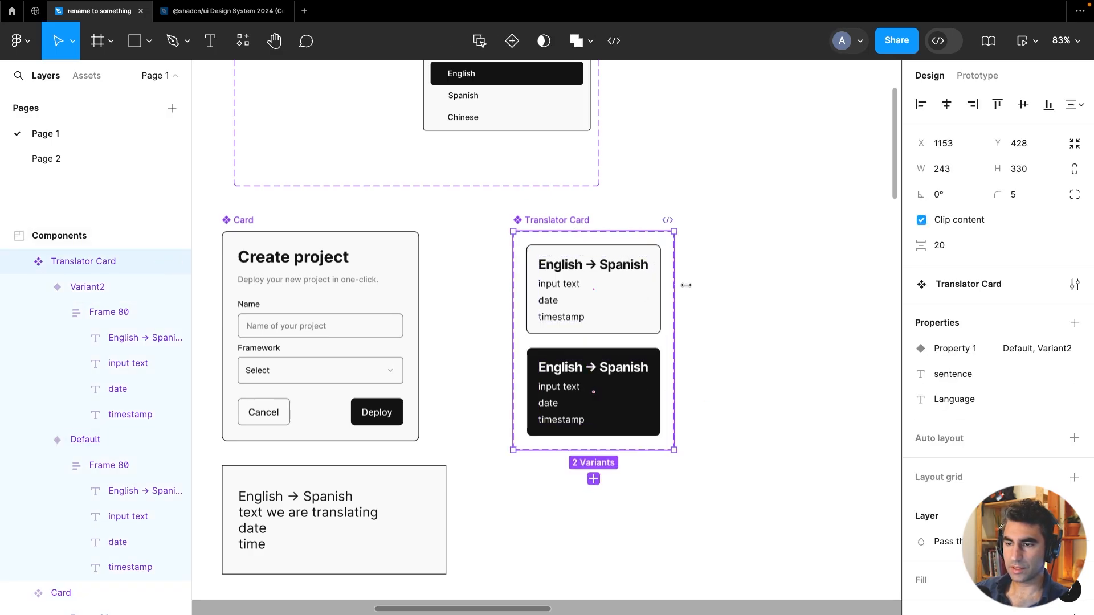
pyautogui.moveTo(686, 285); pyautogui.dragTo(865, 285)
pyautogui.click(711, 530)
pyautogui.hscroll(3, 498, 327)
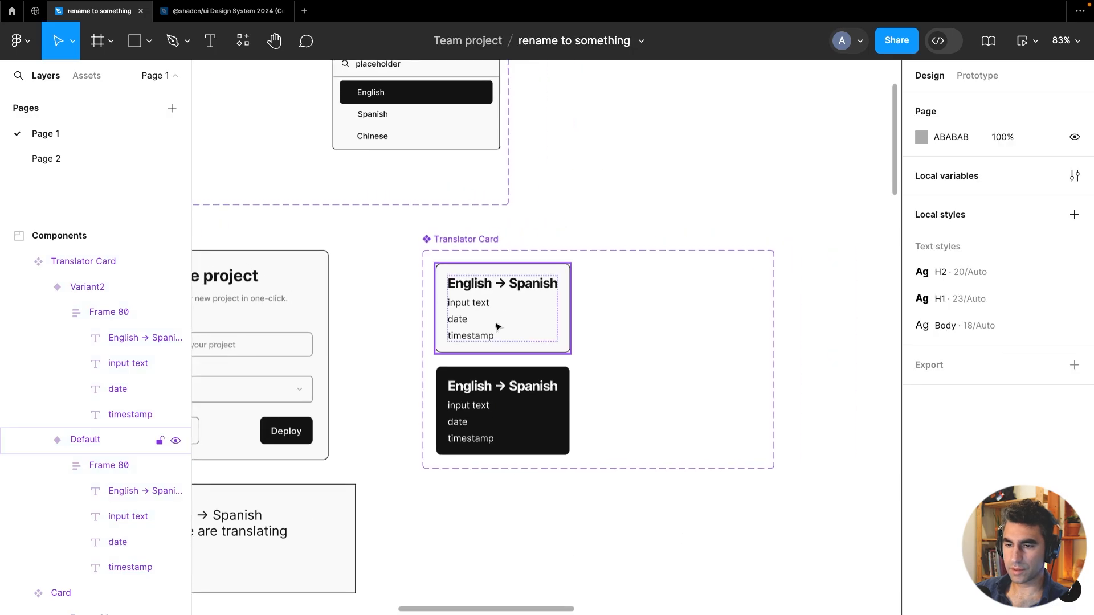
# Duplicate the default light variant and place the copy to its right
pyautogui.click(497, 327)
pyautogui.hotkey('ctrl', 'd')
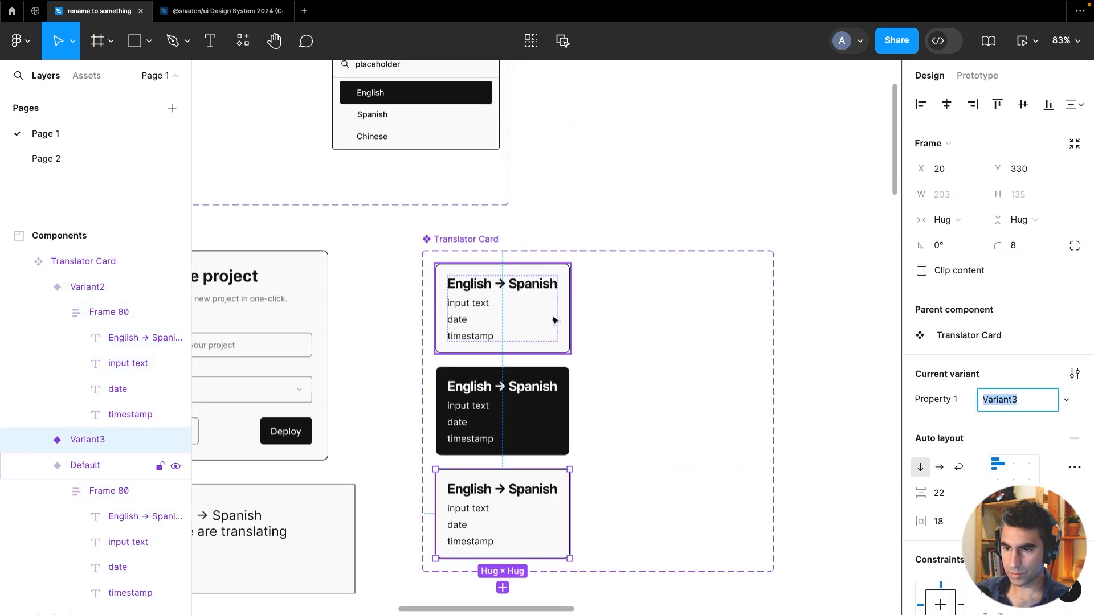
pyautogui.moveTo(554, 506); pyautogui.dragTo(675, 336)
pyautogui.scroll(6, 523, 246)
pyautogui.scroll(-8, 530, 286)
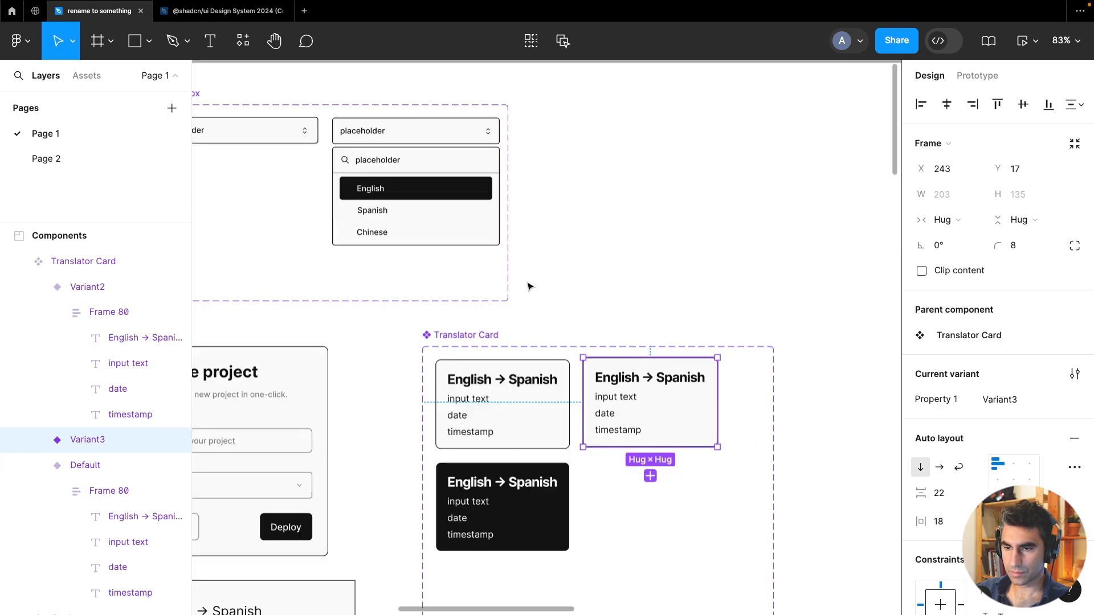
# Duplicate the dark variant and place the copy to its right, below the light copy
pyautogui.scroll(5, 547, 313)
pyautogui.press('Down')
pyautogui.press('Down')
pyautogui.press('Down')
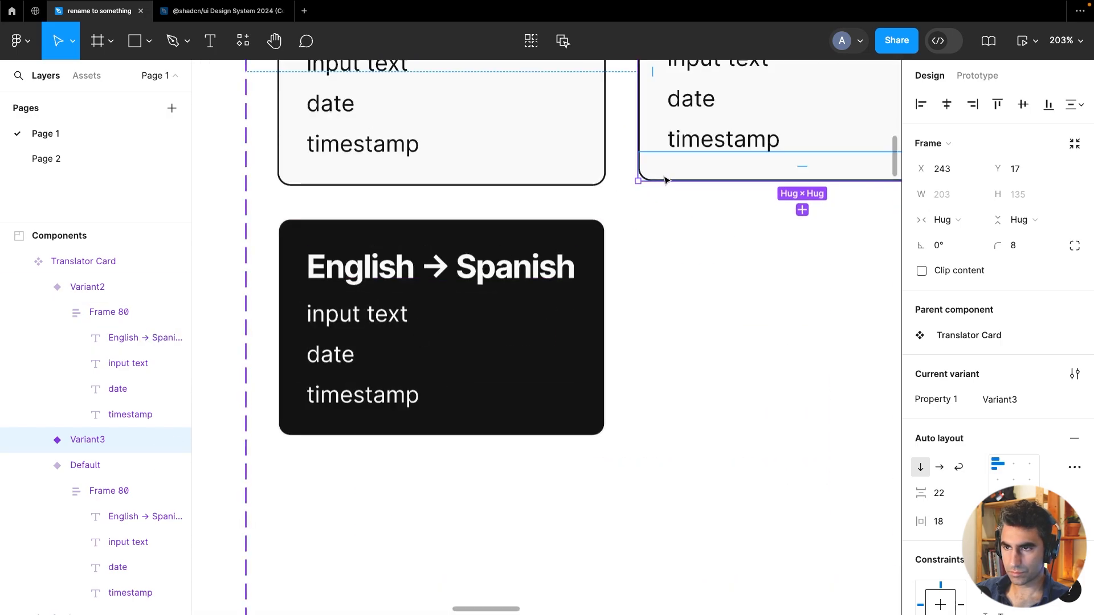
pyautogui.hotkey('ctrl', 'd')
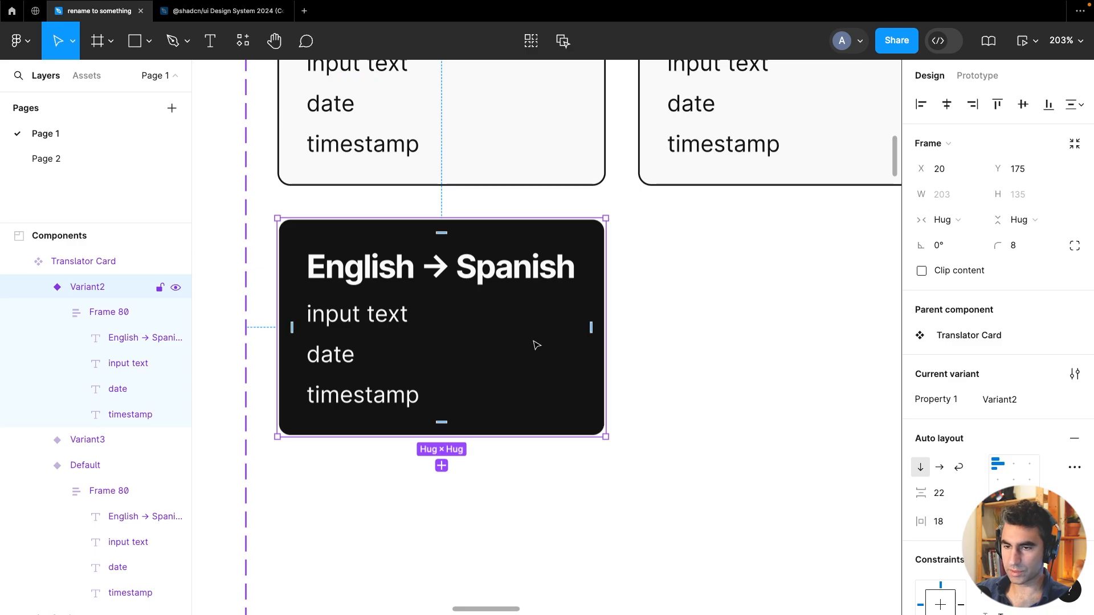
pyautogui.scroll(-5, 535, 349)
pyautogui.moveTo(547, 351); pyautogui.dragTo(712, 351)
pyautogui.scroll(2, 645, 476)
pyautogui.hscroll(3, 646, 476)
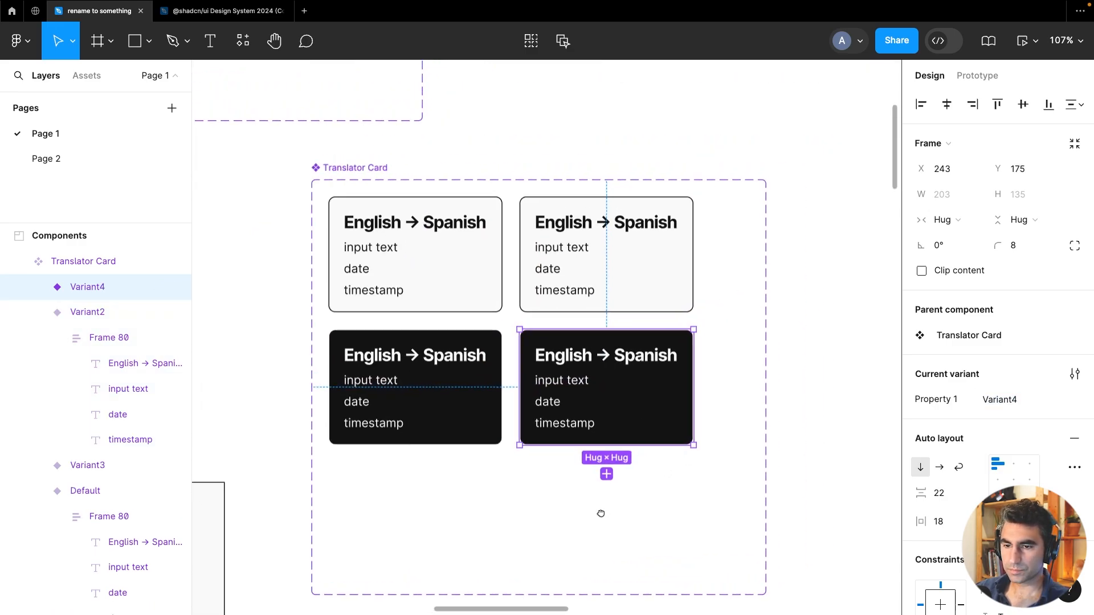
# Select both dark variants and set their stroke to the library colour black
pyautogui.click(131, 311)
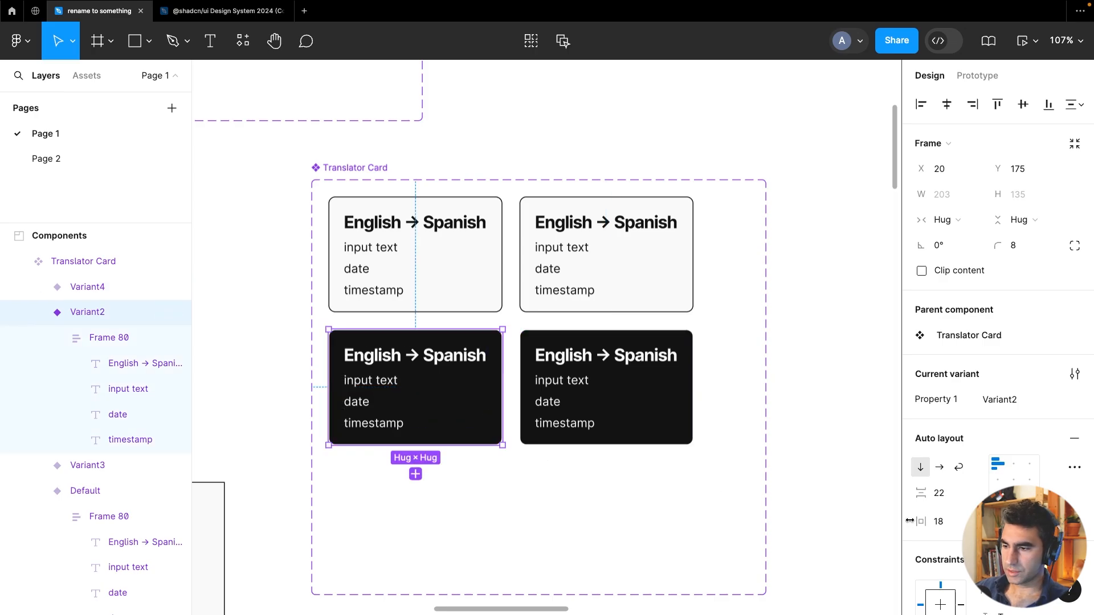
pyautogui.scroll(-4, 967, 473)
pyautogui.scroll(-4, 967, 476)
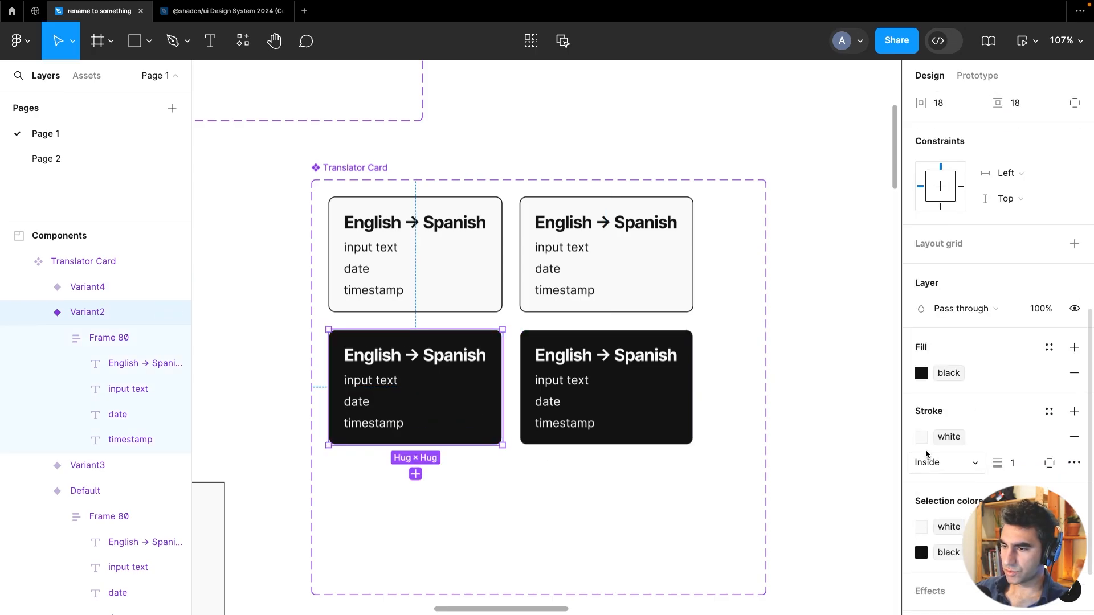
pyautogui.keyDown('shift'); pyautogui.click(671, 420); pyautogui.keyUp('shift')
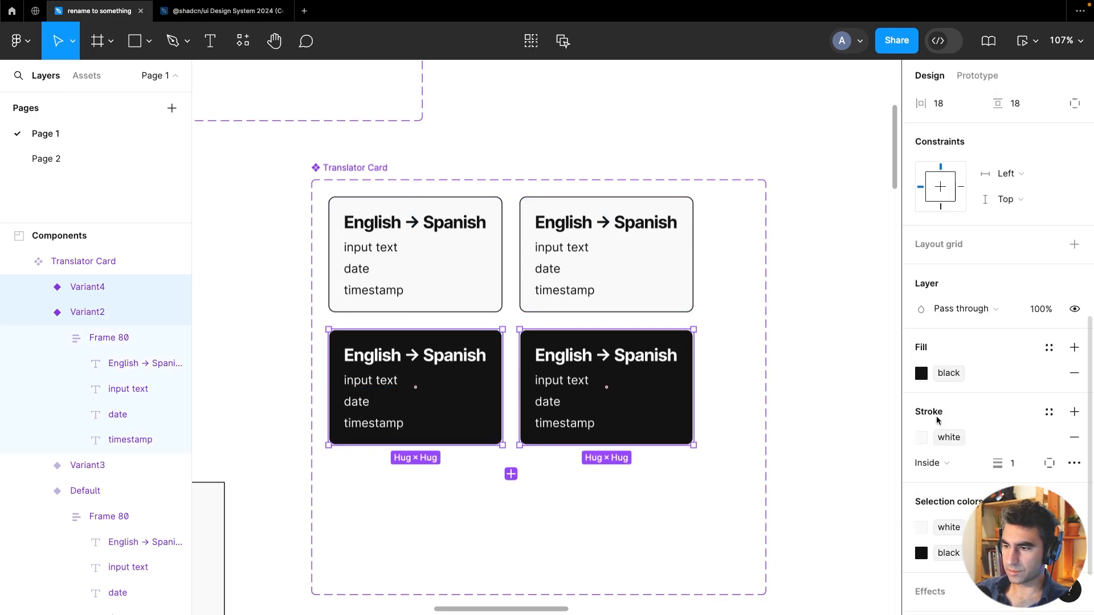
pyautogui.click(923, 439)
pyautogui.click(777, 530)
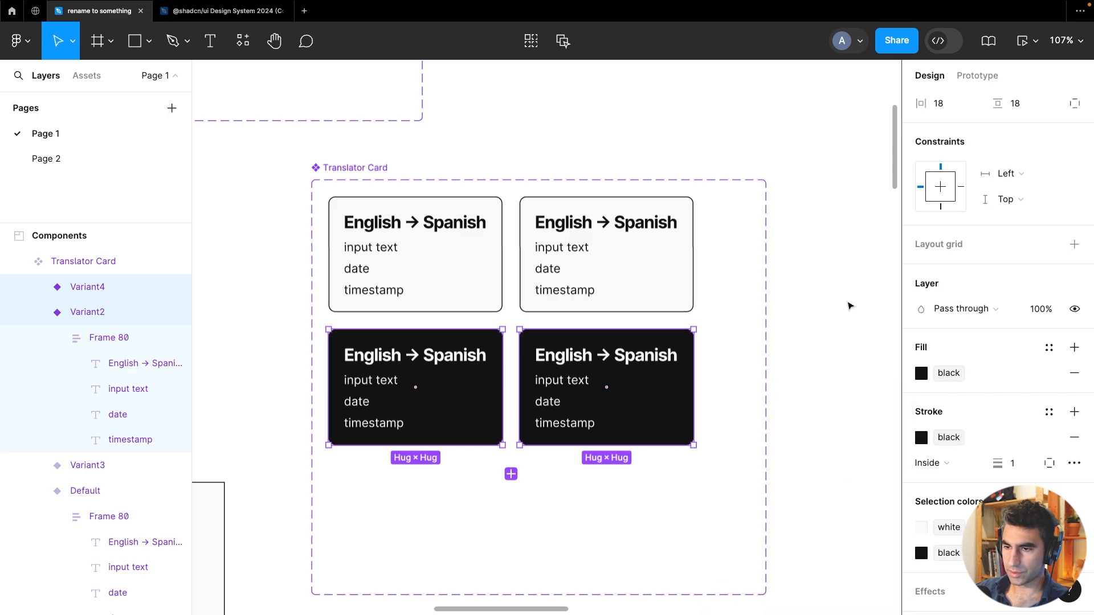
pyautogui.click(849, 305)
# Set the fill of the light copy variant to the library colour gray
pyautogui.click(627, 299)
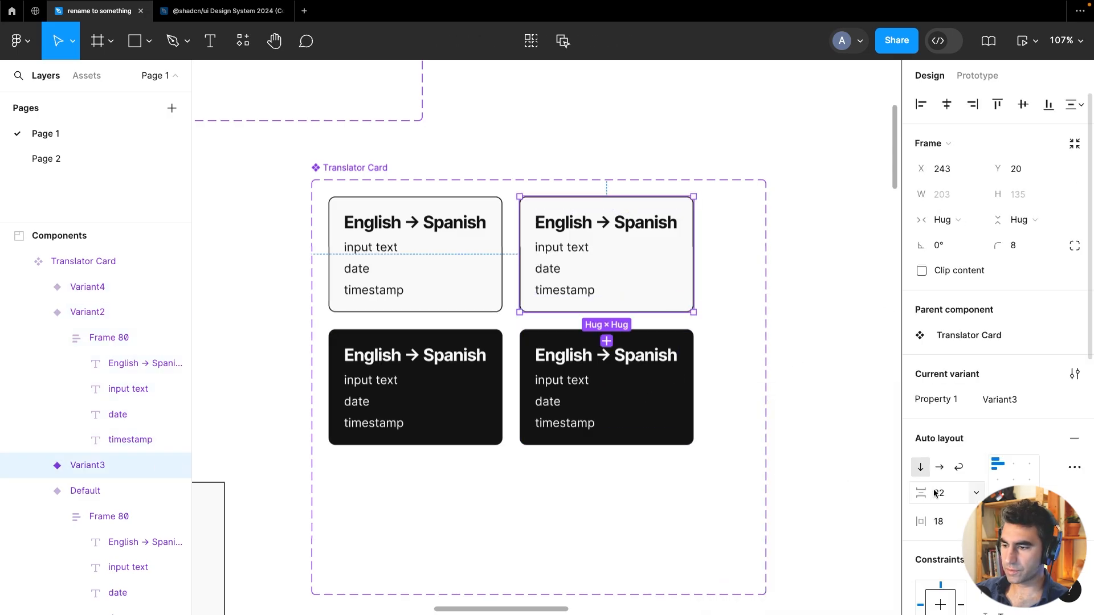
pyautogui.scroll(-5, 935, 493)
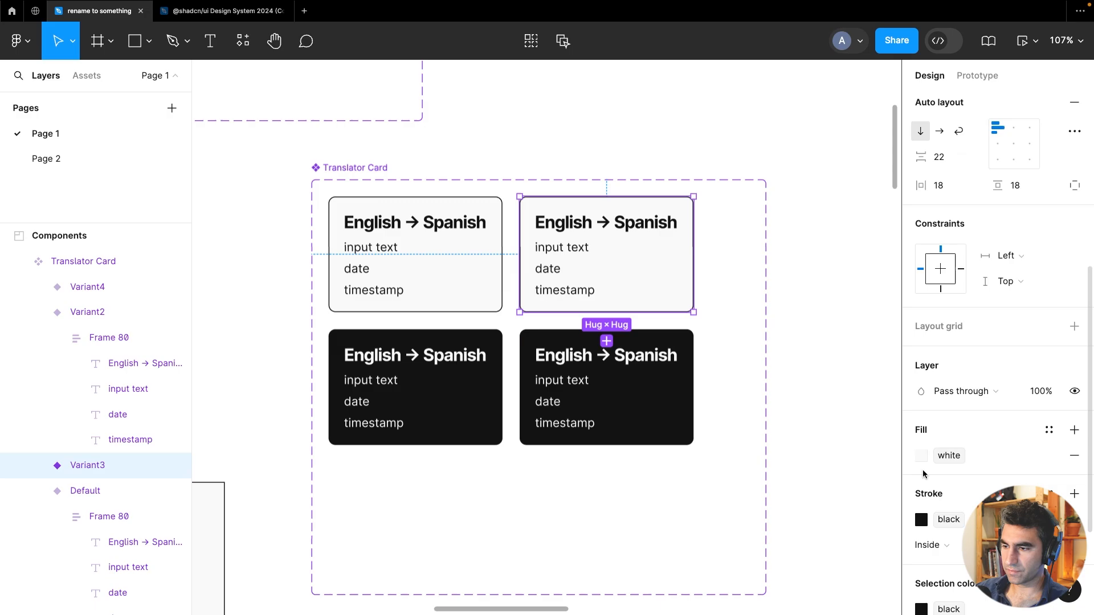
pyautogui.click(923, 457)
pyautogui.click(756, 556)
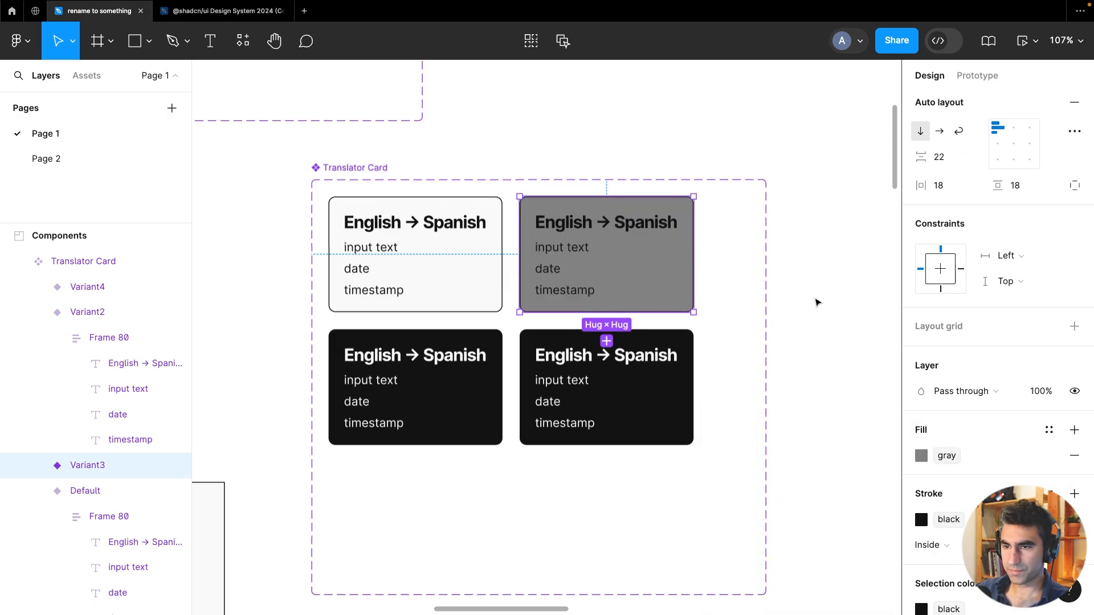
# Open the local variables and create a new colour variable named lightGray
pyautogui.click(670, 394)
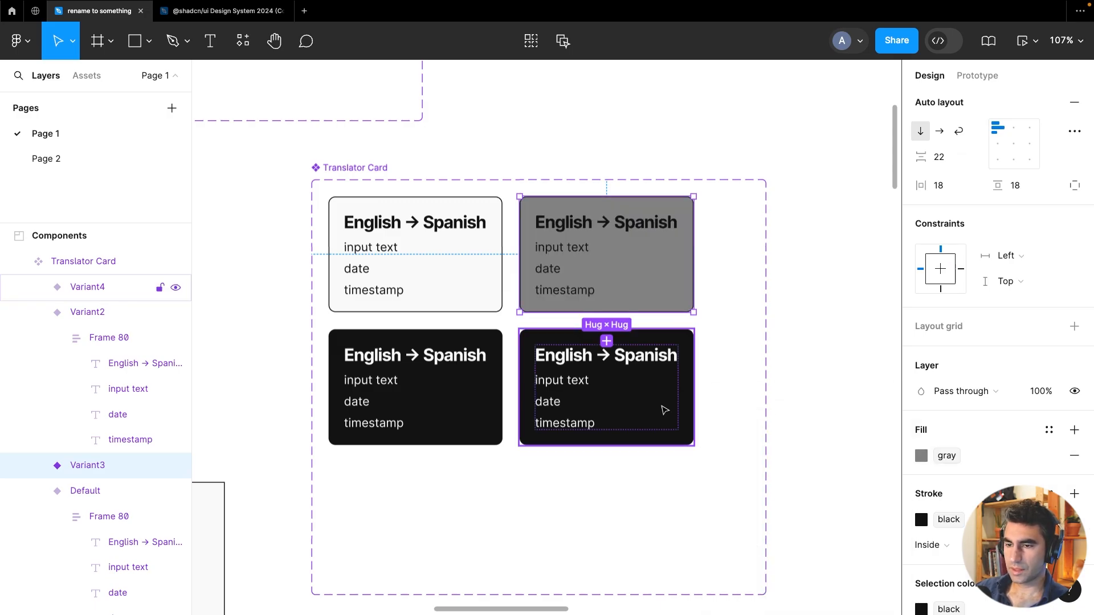
pyautogui.scroll(-3, 955, 496)
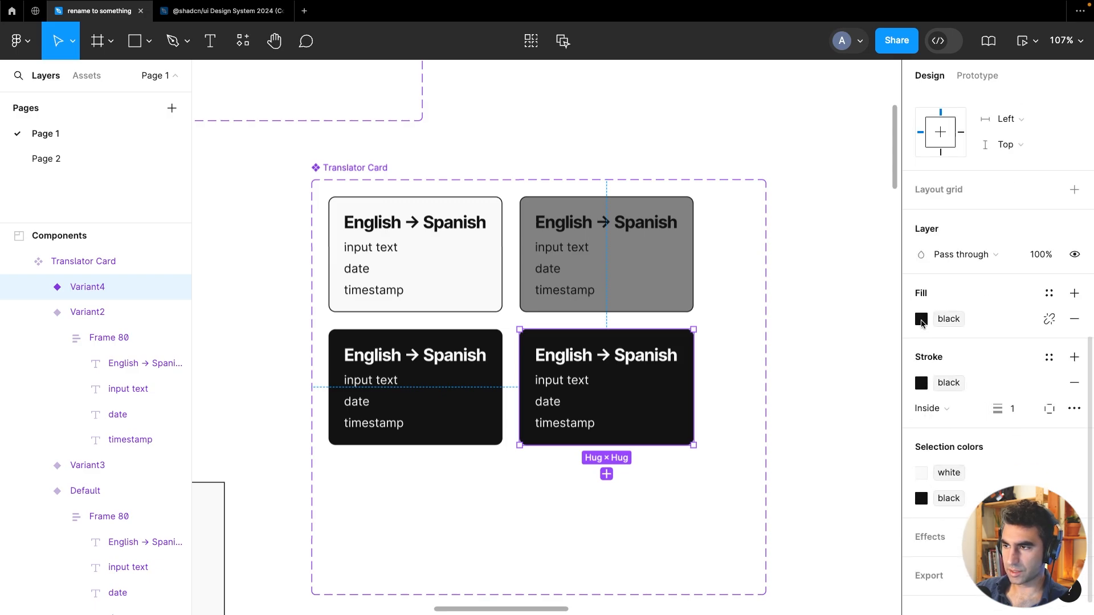
pyautogui.click(819, 279)
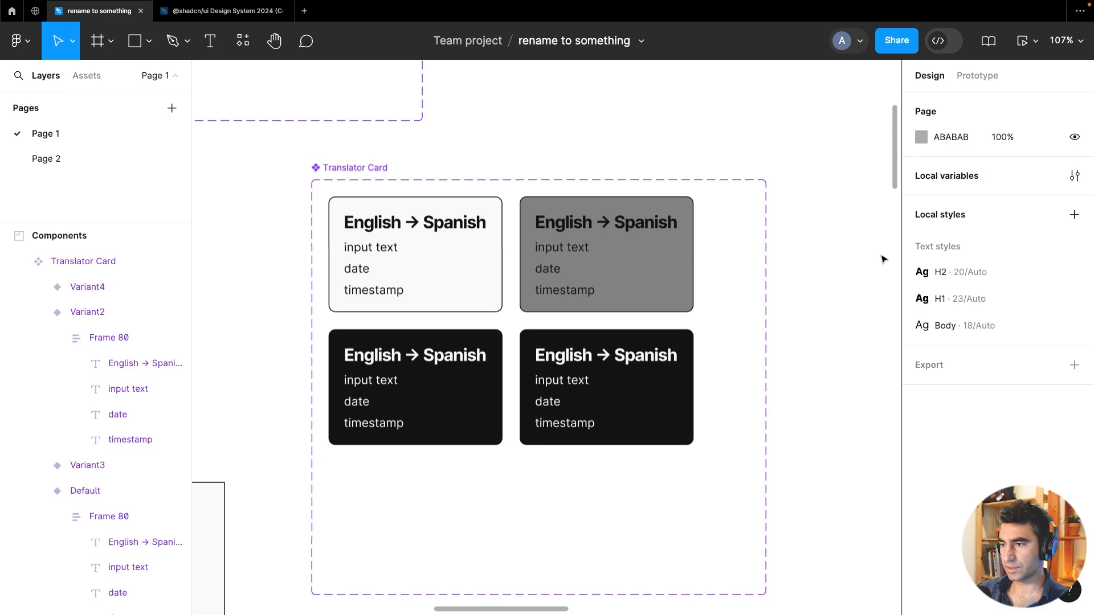
pyautogui.click(1076, 177)
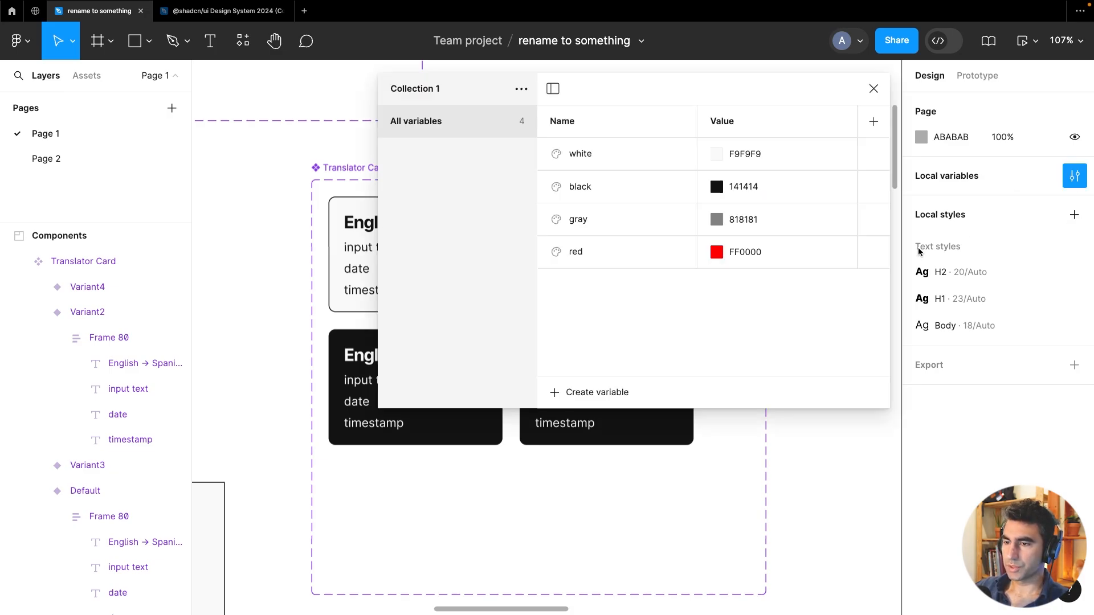
pyautogui.moveTo(757, 201); pyautogui.dragTo(807, 285)
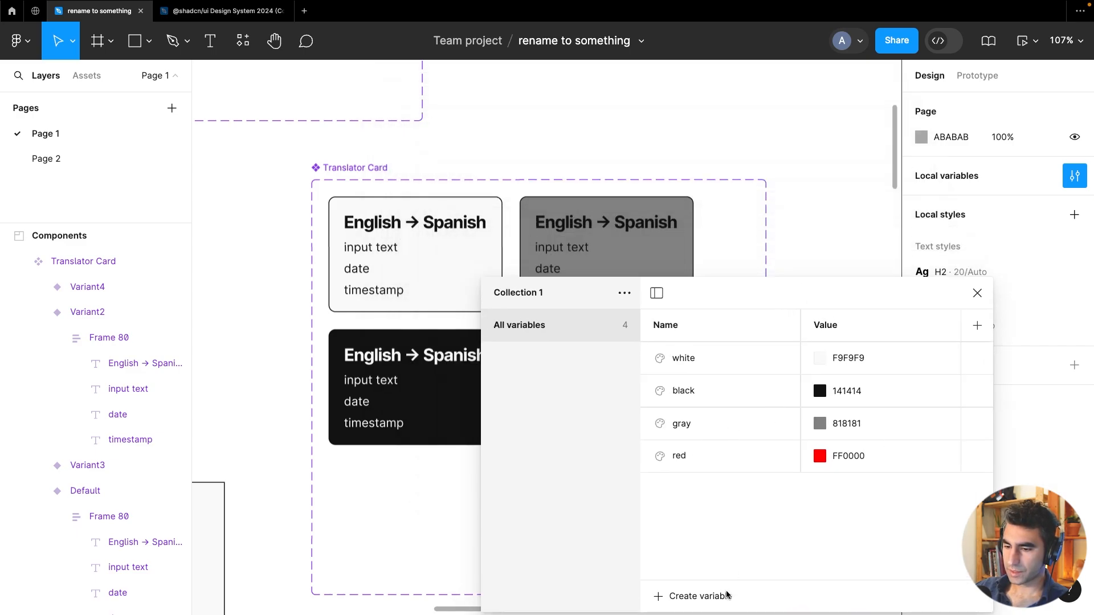
pyautogui.click(709, 596)
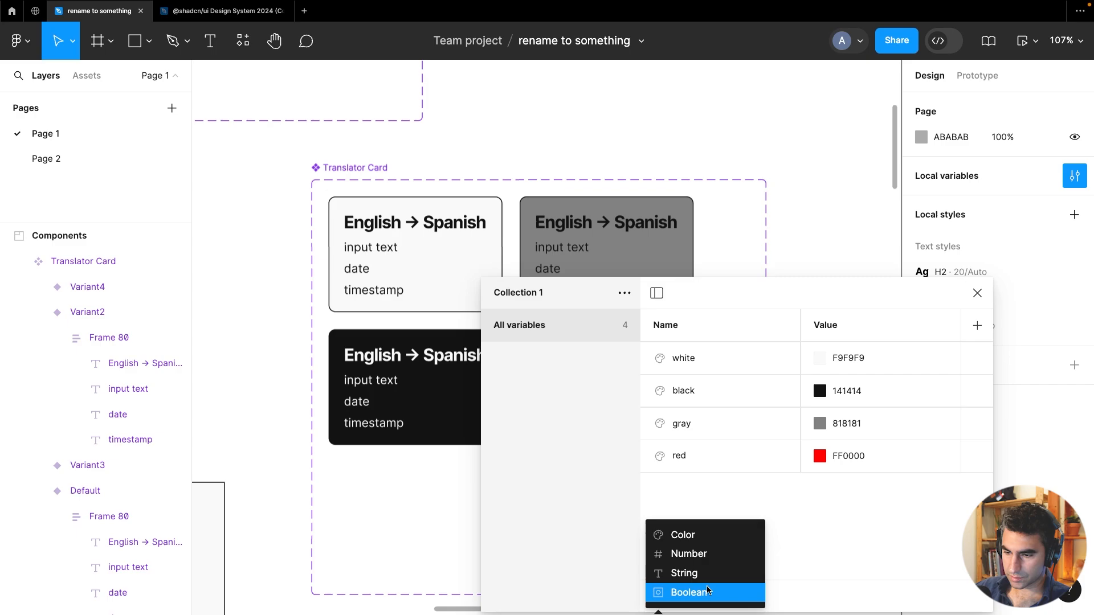
pyautogui.click(718, 537)
pyautogui.write('lightGray')
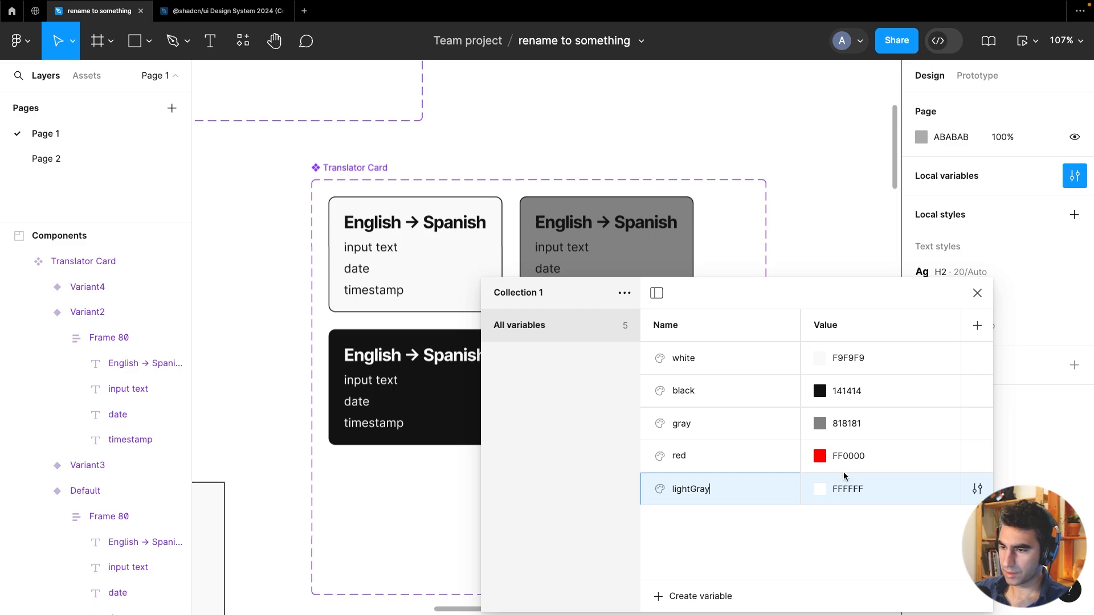
# Set the lightGray variable's colour to CBCBCB
pyautogui.click(848, 431)
pyautogui.hotkey('ctrl', 'c')
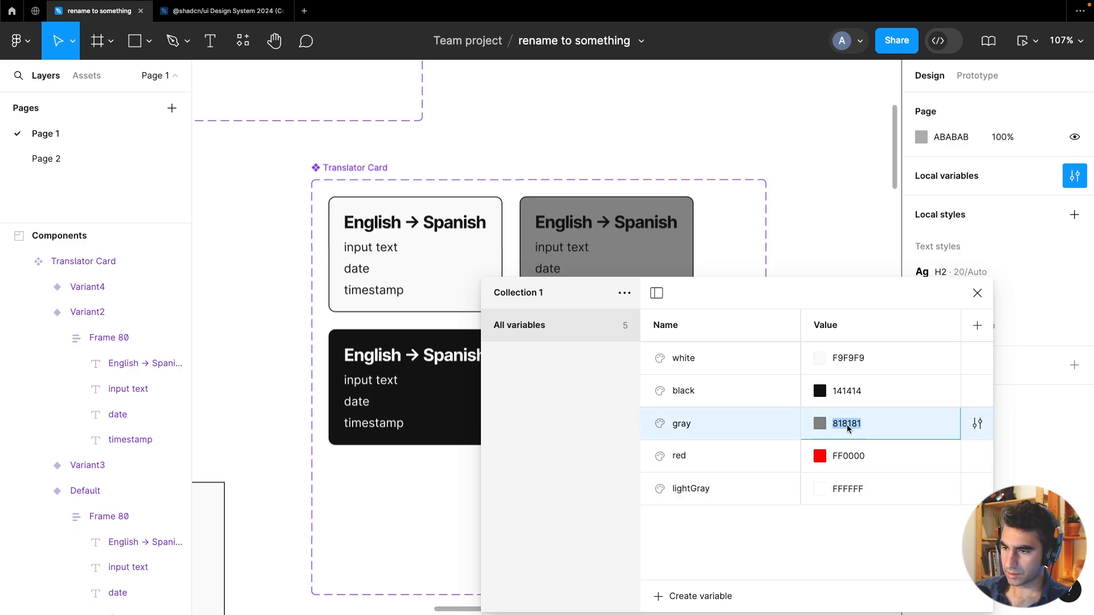
pyautogui.click(856, 493)
pyautogui.hotkey('ctrl', 'v')
pyautogui.press('Return')
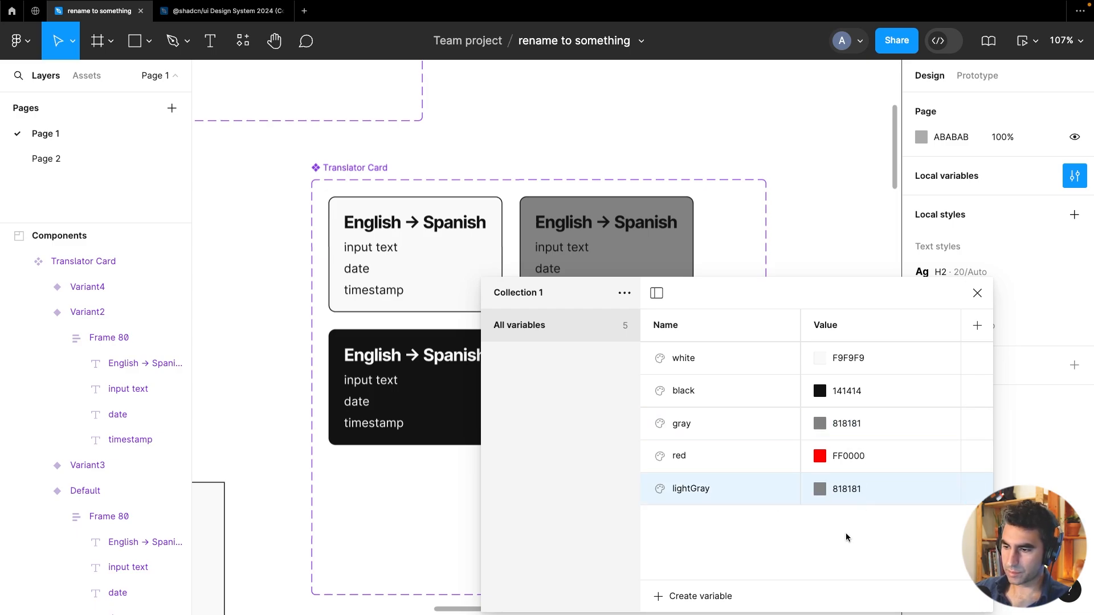
pyautogui.click(820, 489)
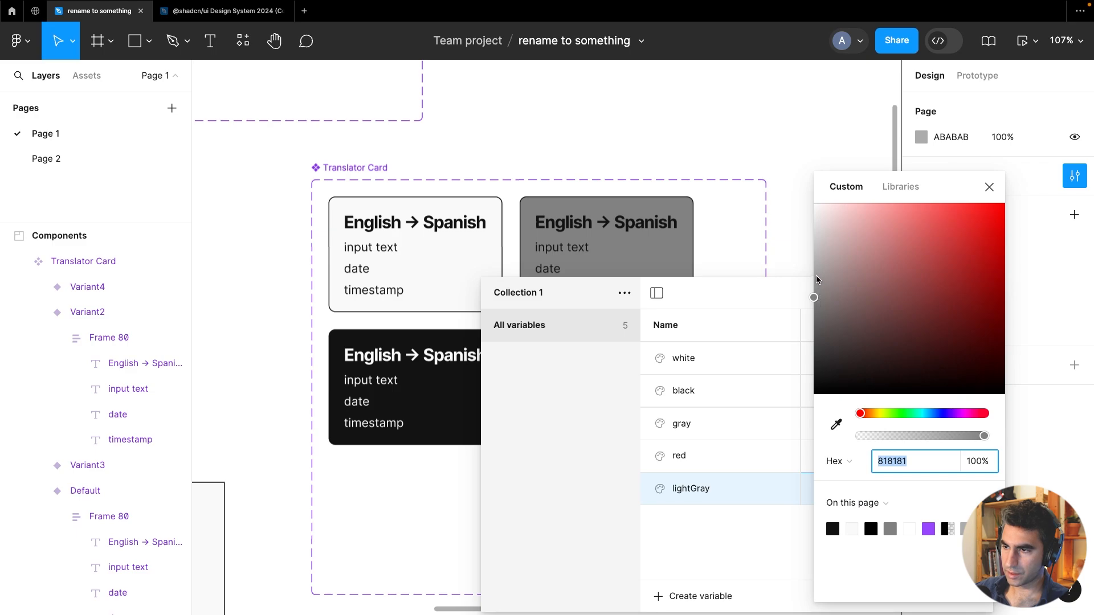
pyautogui.write('AAAAAA')
pyautogui.press('Return')
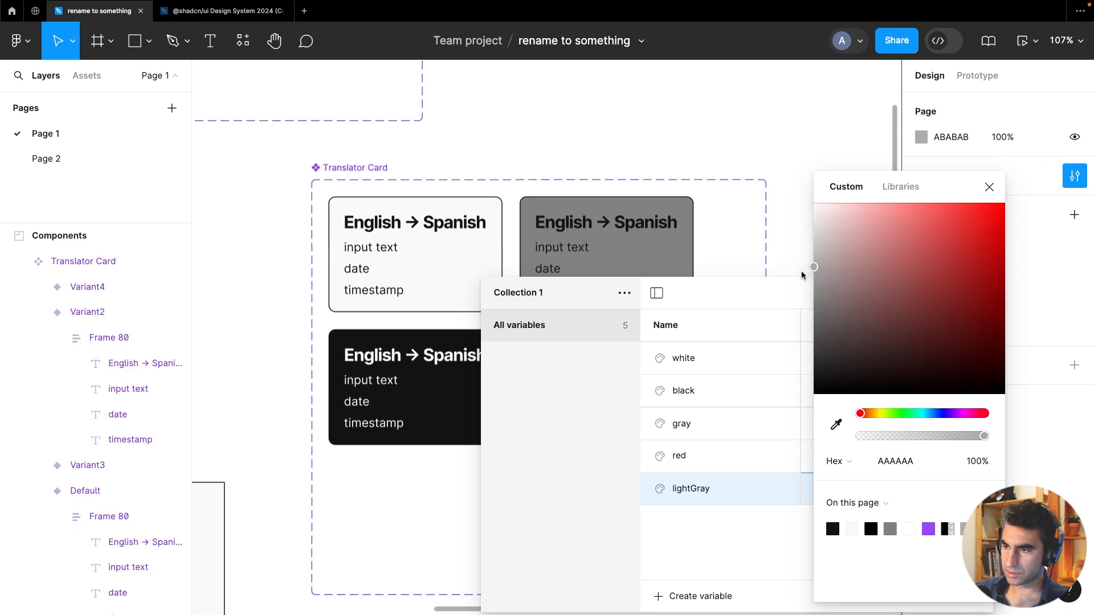
pyautogui.click(824, 251)
pyautogui.moveTo(806, 252); pyautogui.dragTo(797, 249)
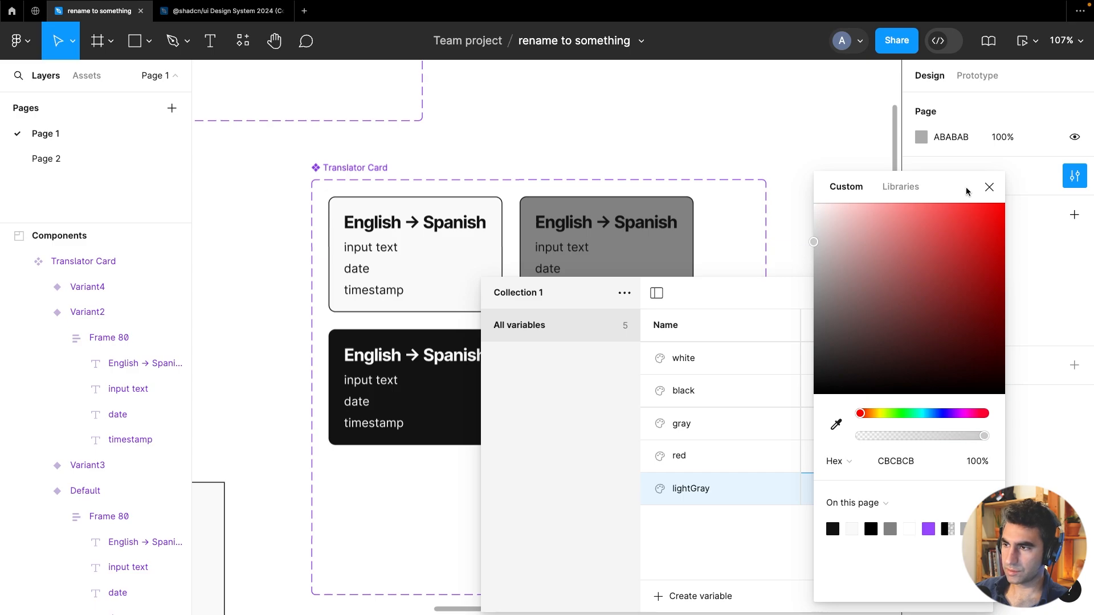
pyautogui.click(989, 186)
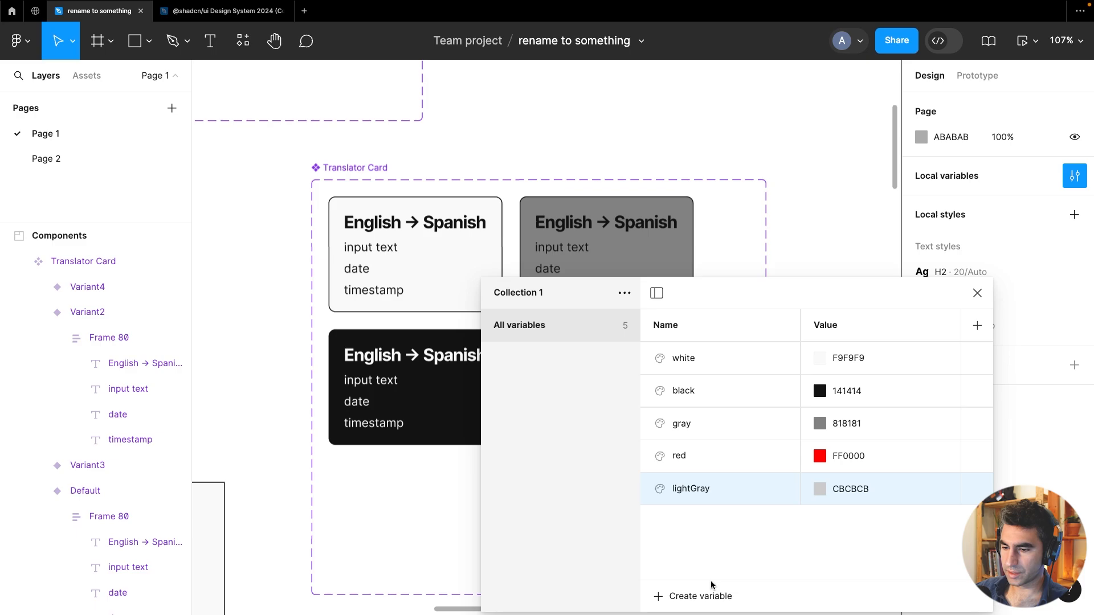
# Create another colour variable named darkGray
pyautogui.click(690, 599)
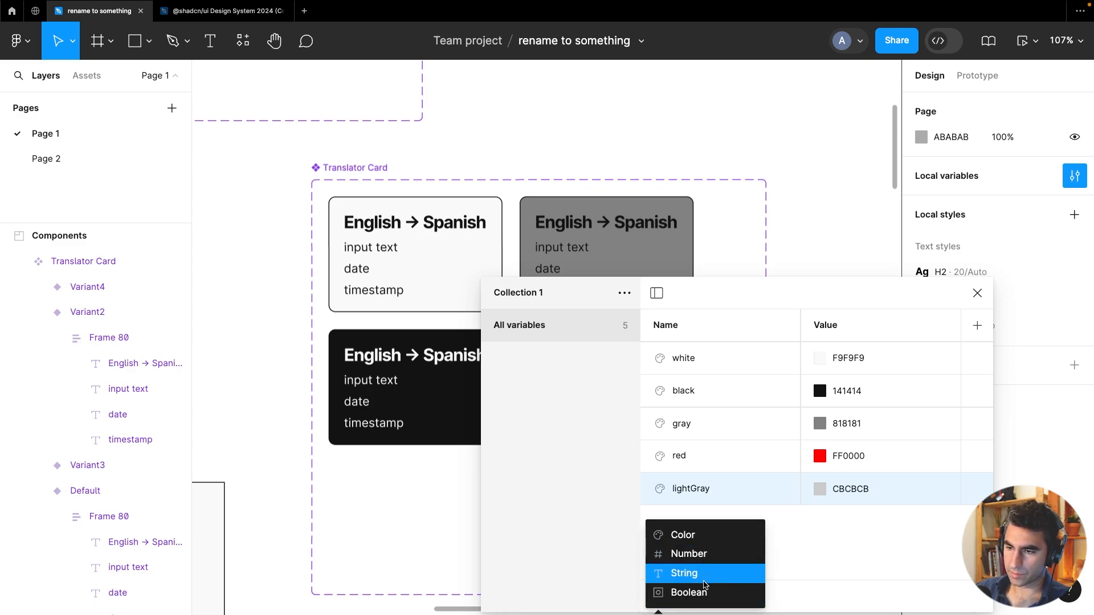
pyautogui.click(714, 542)
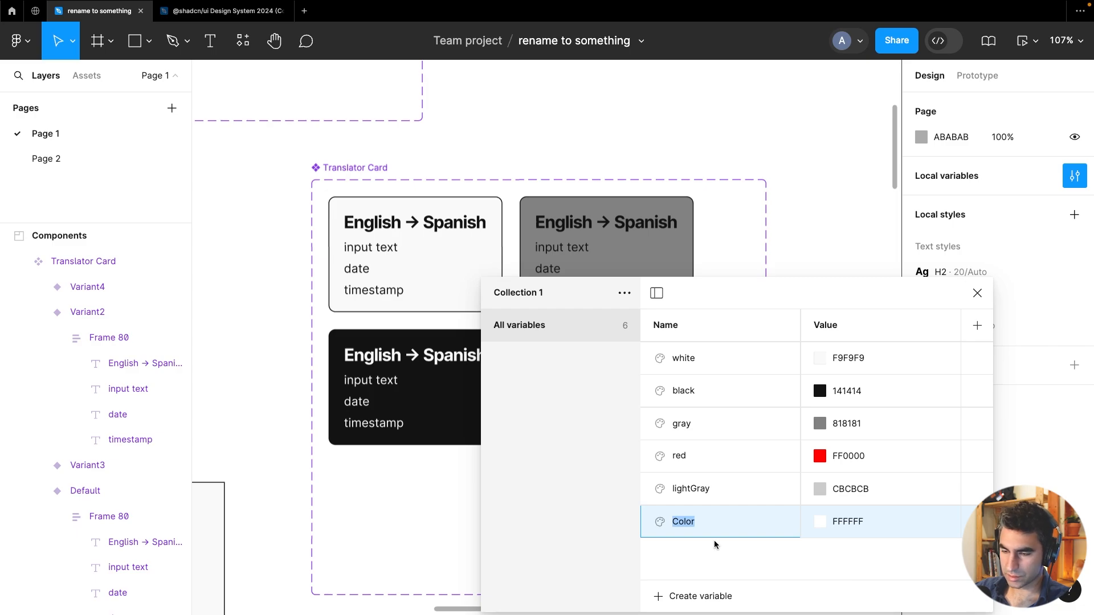
pyautogui.write('darkGray')
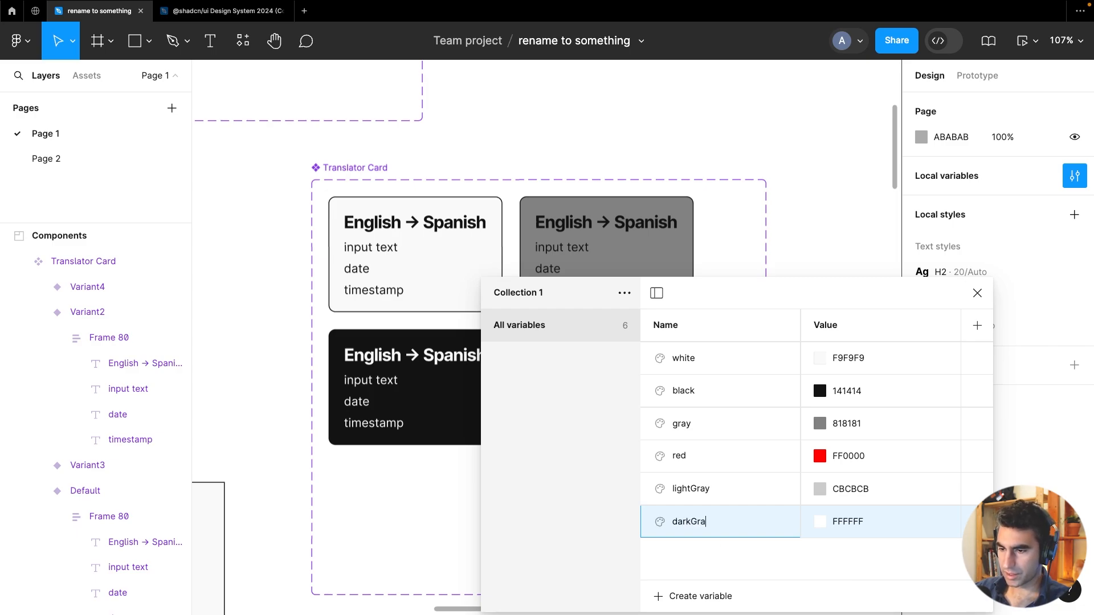
# Set the darkGray variable's colour to 4E4E4E and close the variables window
pyautogui.click(854, 391)
pyautogui.hotkey('ctrl', 'c')
pyautogui.click(862, 521)
pyautogui.hotkey('ctrl', 'v')
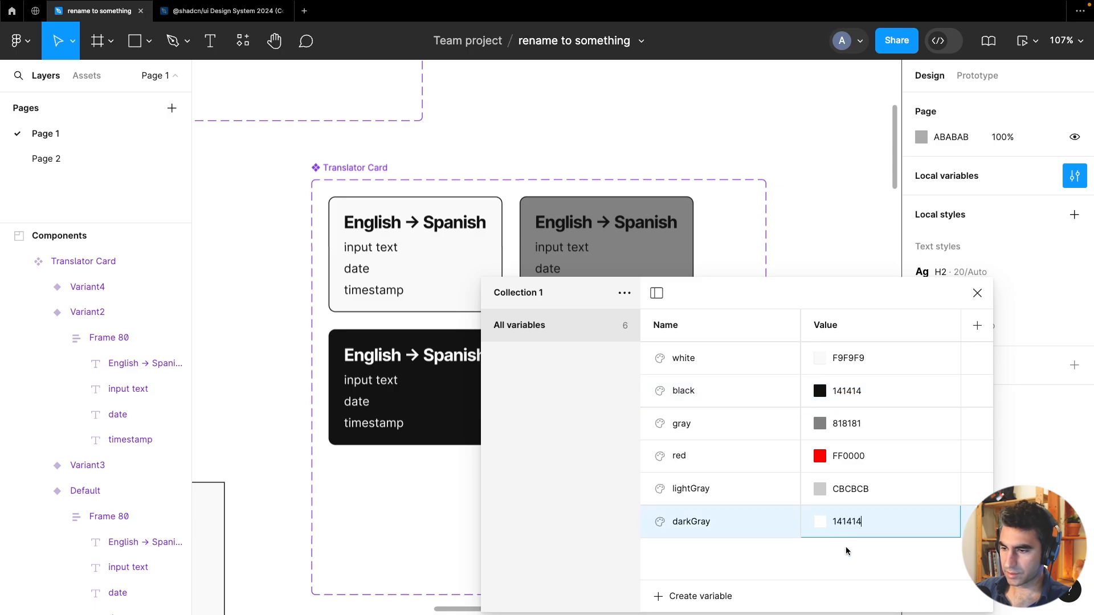
pyautogui.press('Return')
pyautogui.click(819, 521)
pyautogui.moveTo(863, 347); pyautogui.dragTo(763, 339)
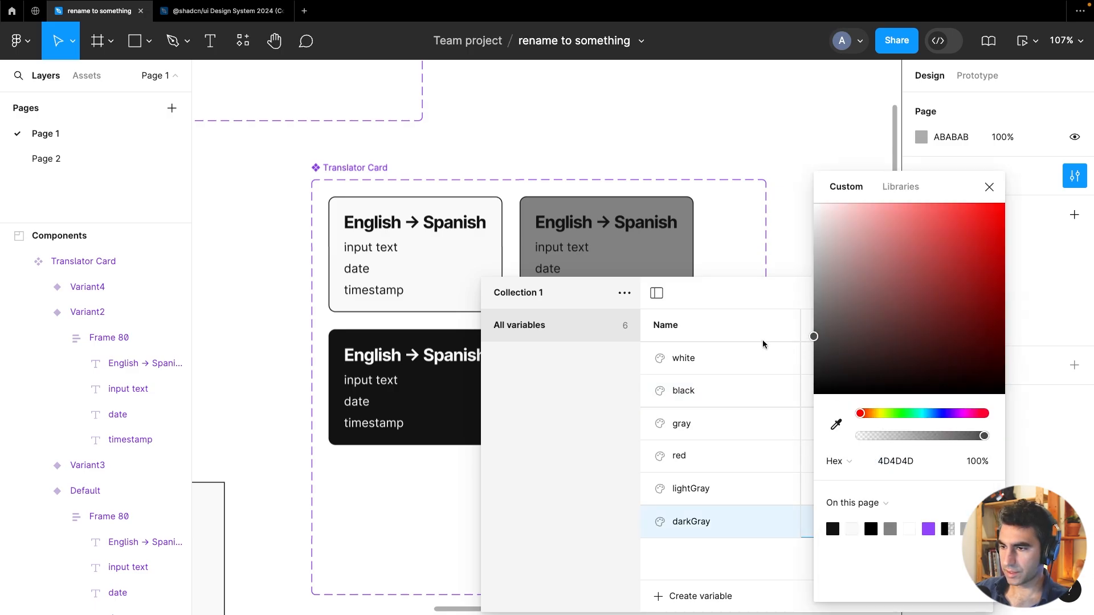
pyautogui.click(989, 187)
pyautogui.click(978, 291)
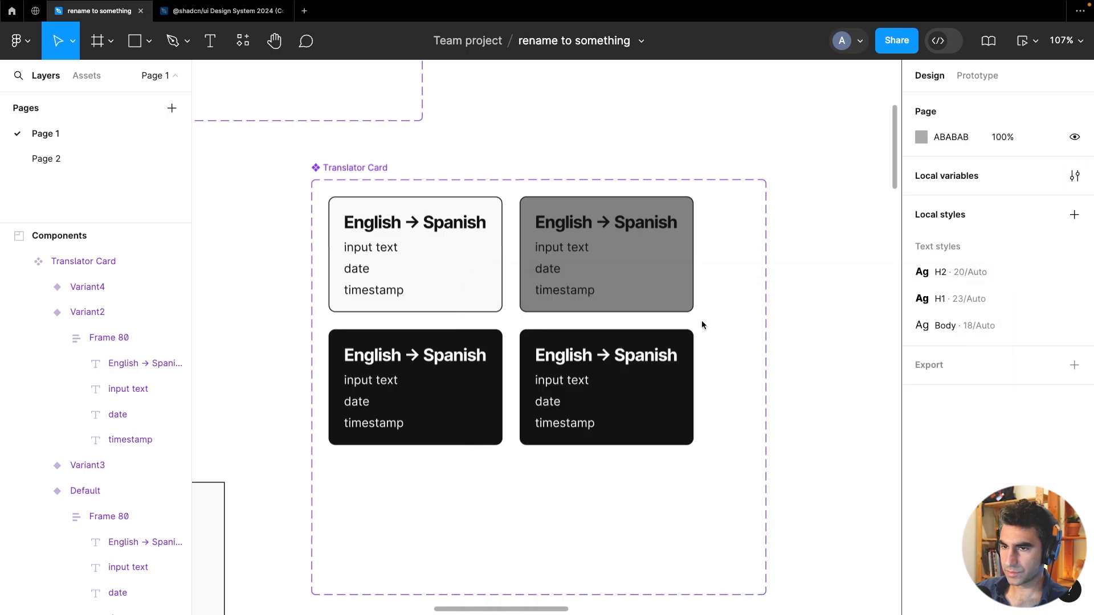
# Set the light copy variant's fill to the lightGray library colour
pyautogui.click(619, 272)
pyautogui.scroll(-6, 918, 467)
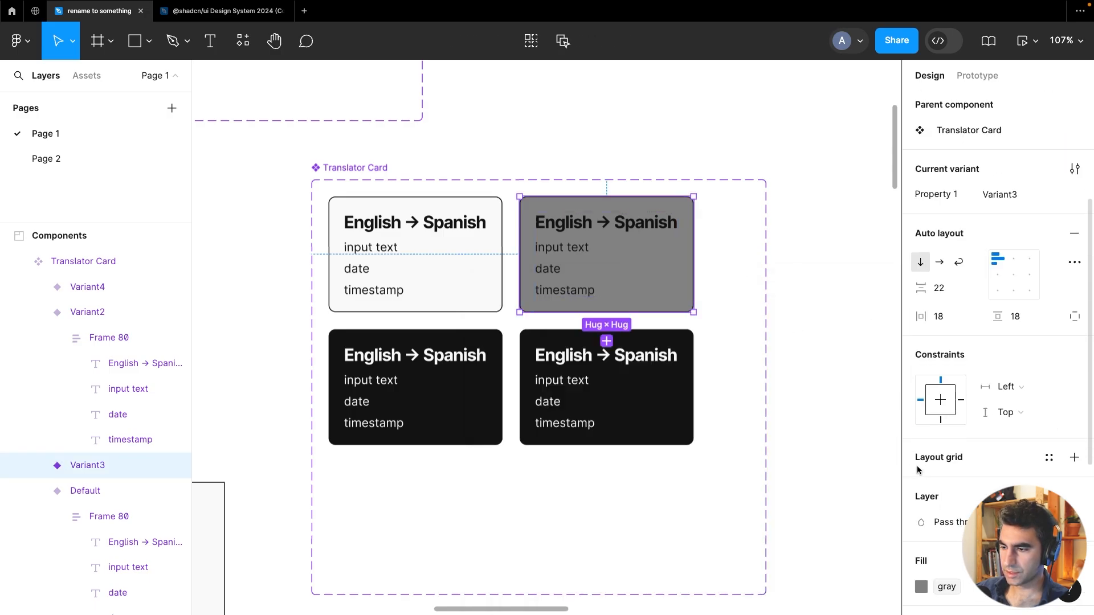
pyautogui.click(921, 450)
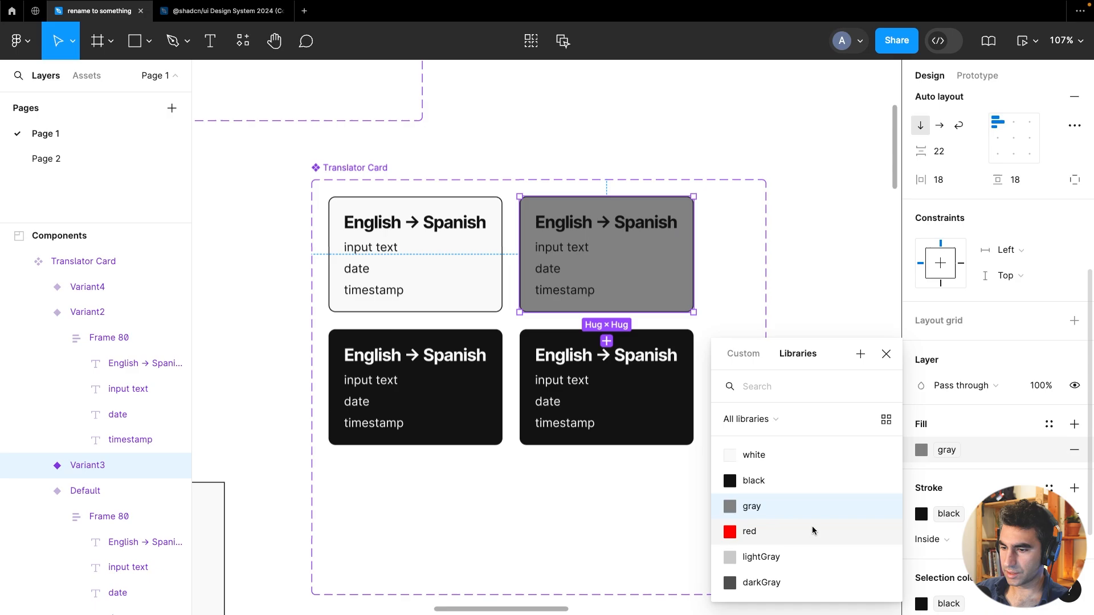
pyautogui.click(795, 555)
# Set the dark copy variant's fill to the darkGray library colour
pyautogui.click(672, 403)
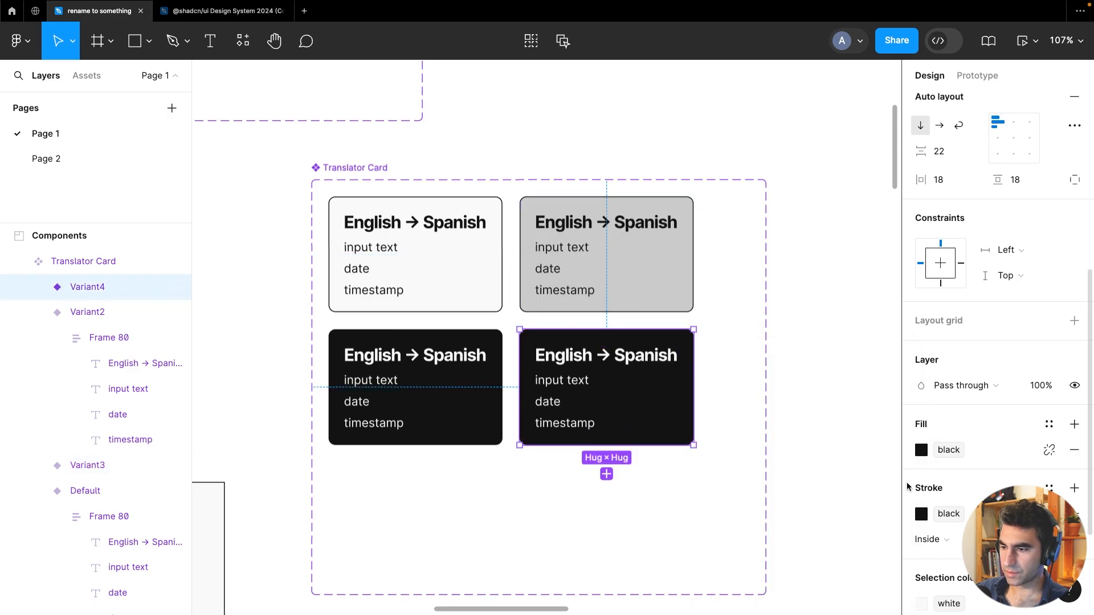
pyautogui.click(921, 449)
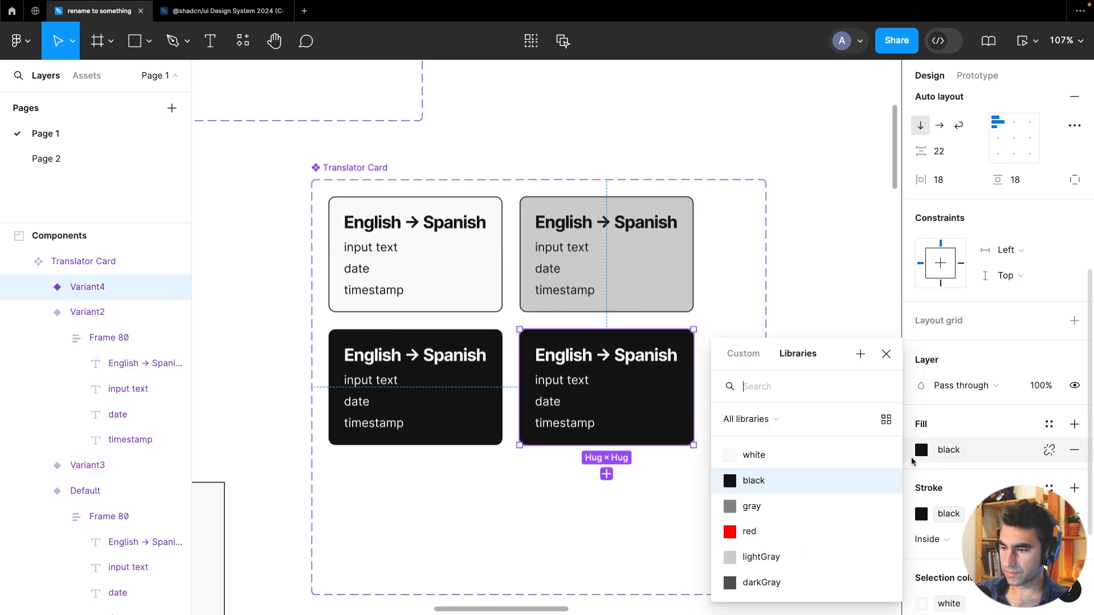
pyautogui.click(771, 582)
pyautogui.click(834, 357)
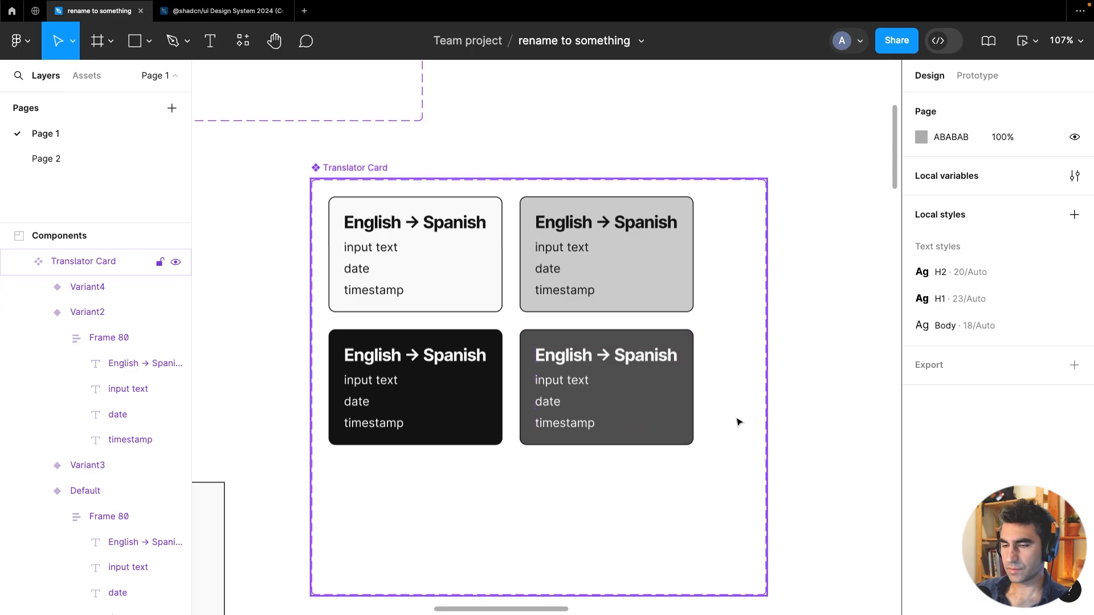
# Add a prototype interaction making the default variant change on tap to the light gray variant
pyautogui.scroll(-5, 737, 420)
pyautogui.scroll(5, 661, 316)
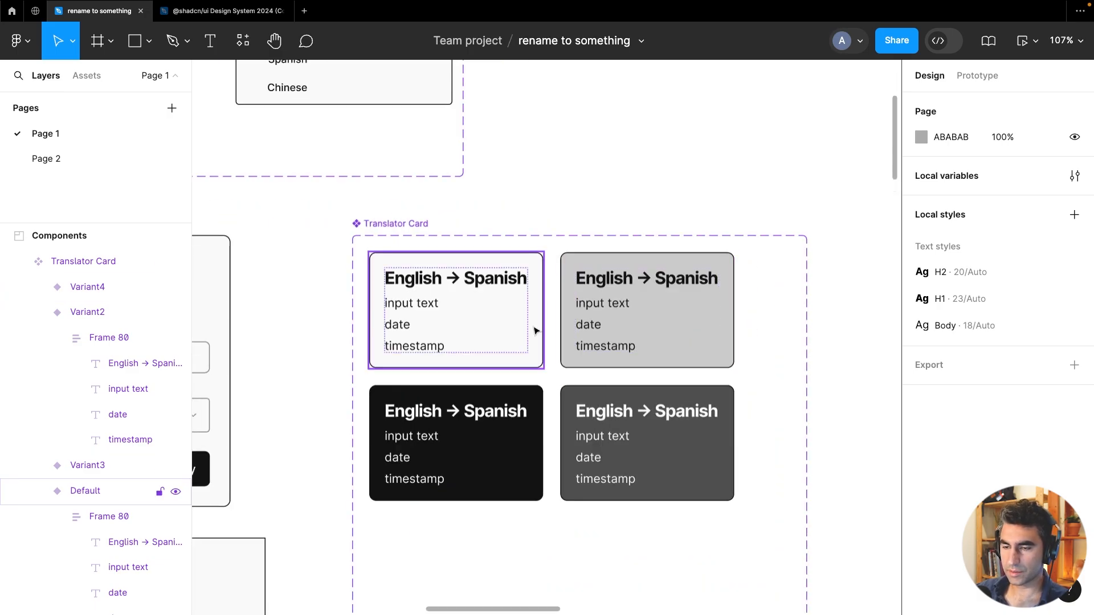
pyautogui.click(535, 325)
pyautogui.click(978, 76)
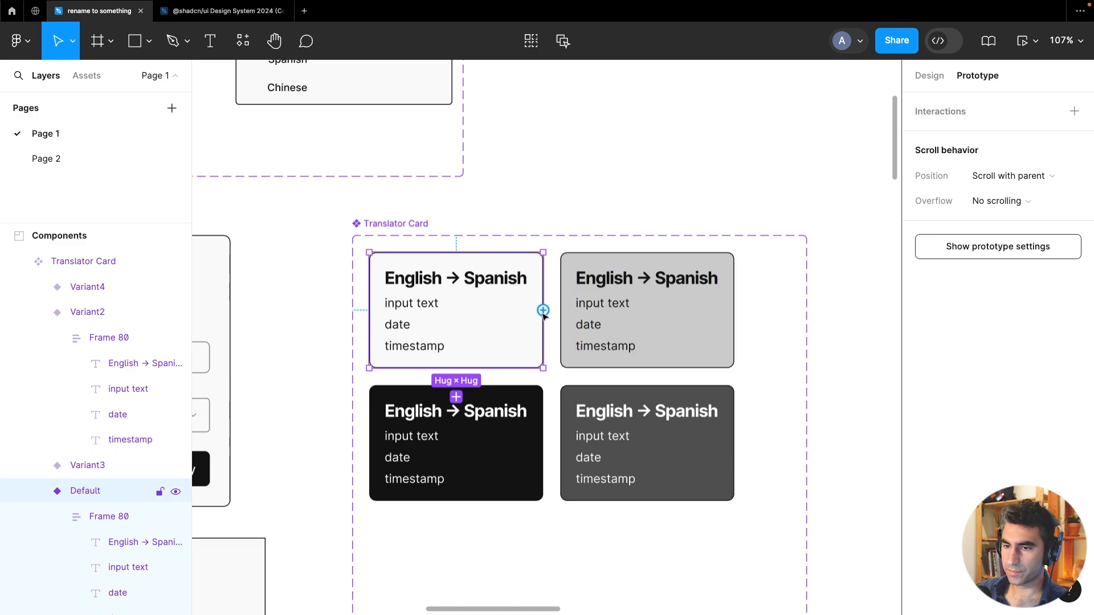
pyautogui.moveTo(543, 311); pyautogui.dragTo(636, 308)
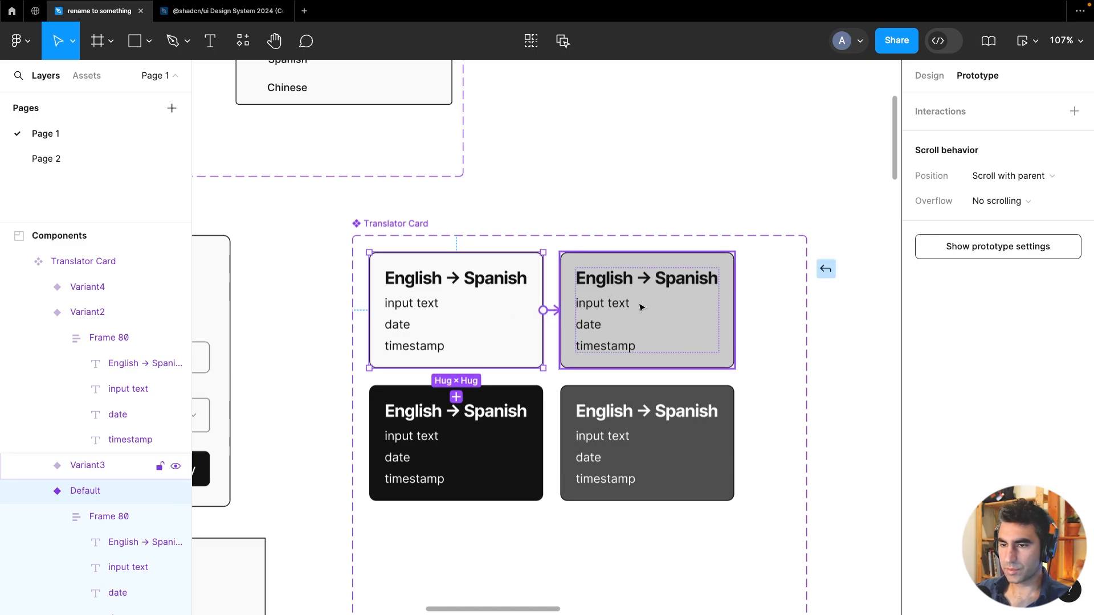
pyautogui.moveTo(640, 308); pyautogui.dragTo(639, 308)
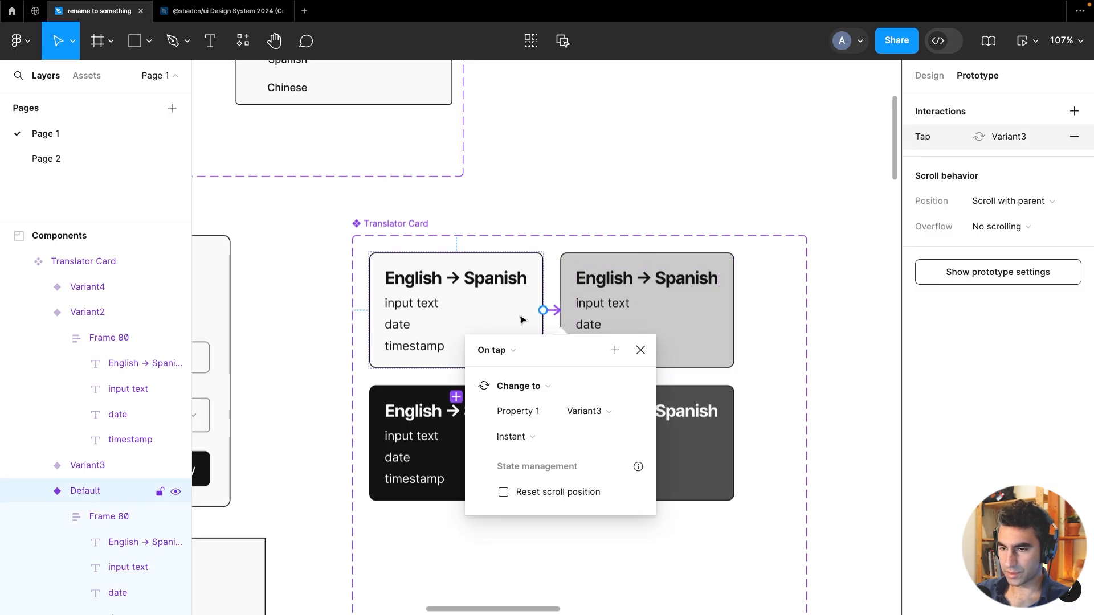
# Delete the default variant's tap interaction and rename the Translator Card variant property to style
pyautogui.press('BackSpace')
pyautogui.click(517, 310)
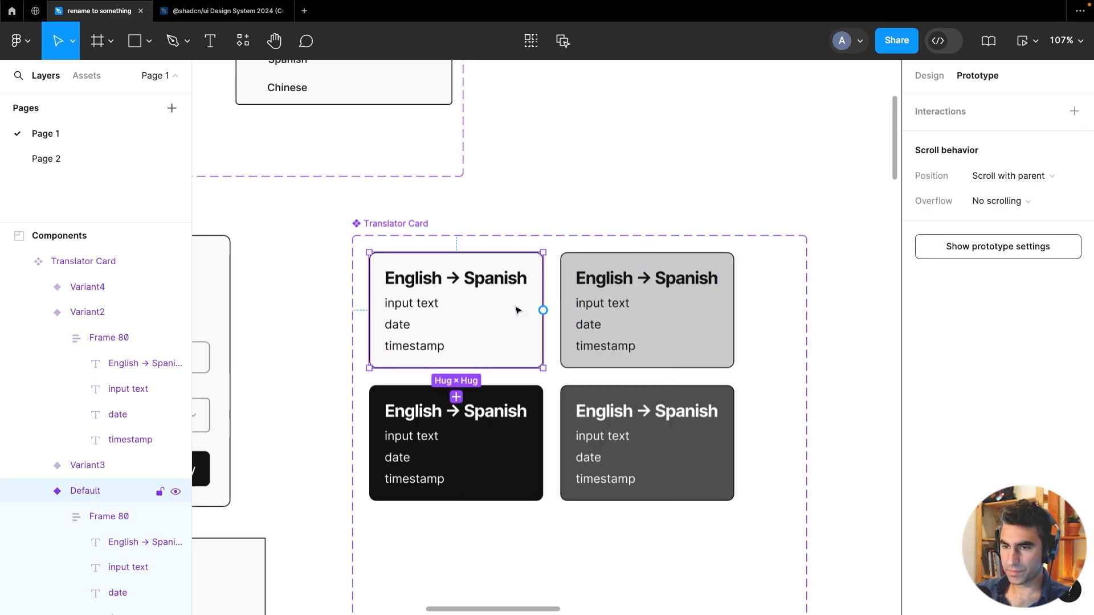
pyautogui.click(929, 76)
pyautogui.doubleClick(937, 400)
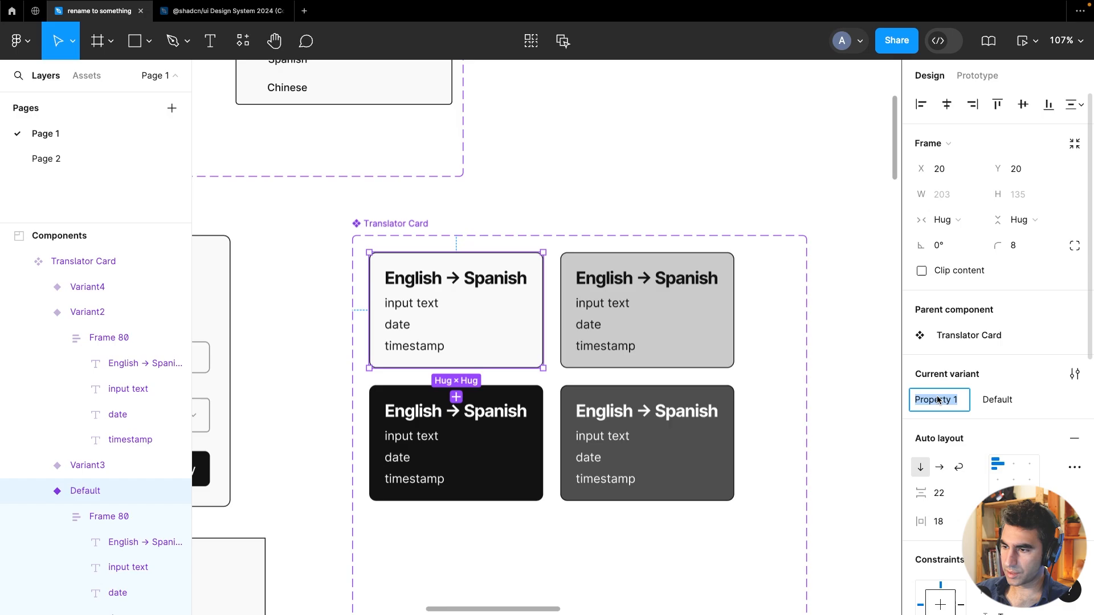
pyautogui.write('style')
pyautogui.press('Return')
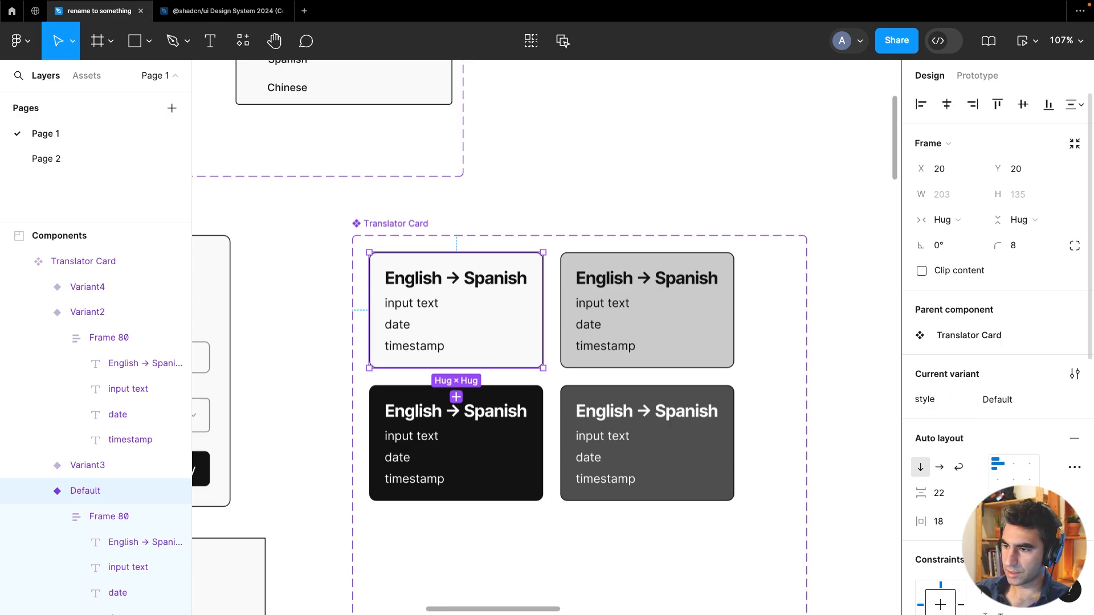
# Rename the light gray variant's style value to DefaultHover
pyautogui.click(693, 342)
pyautogui.click(995, 400)
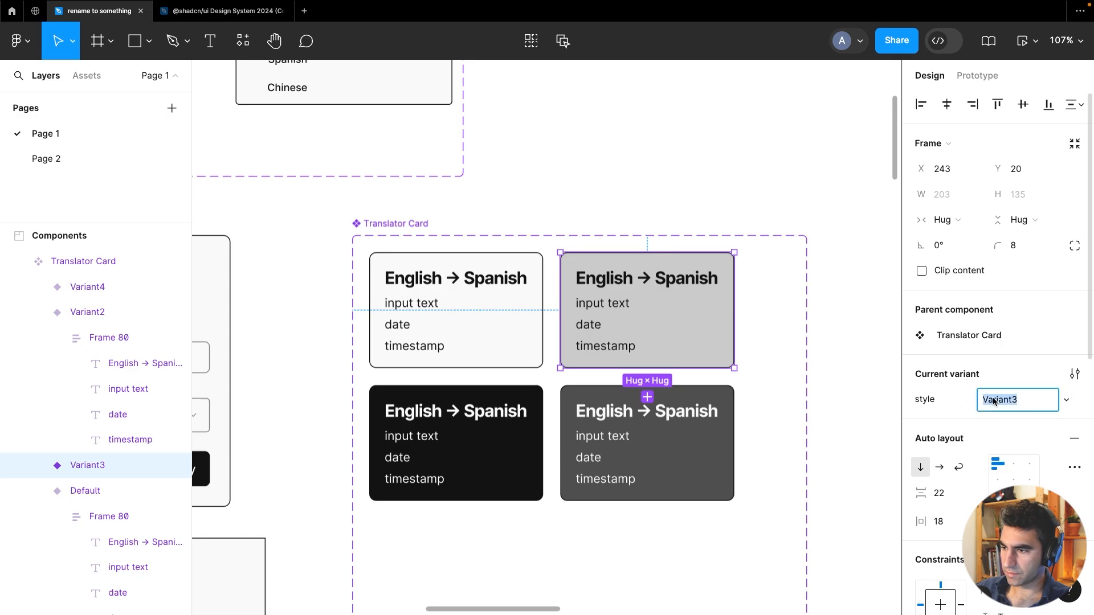
pyautogui.write('DefaultHov')
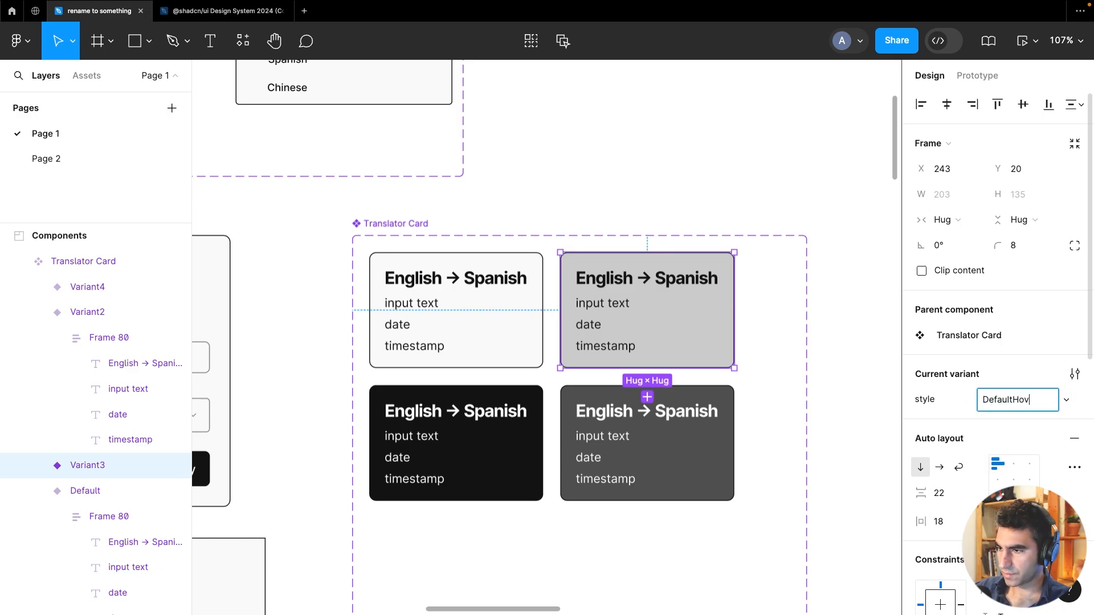
pyautogui.write('er')
pyautogui.press('Return')
# Rename the black variant's style value to Selected
pyautogui.click(478, 481)
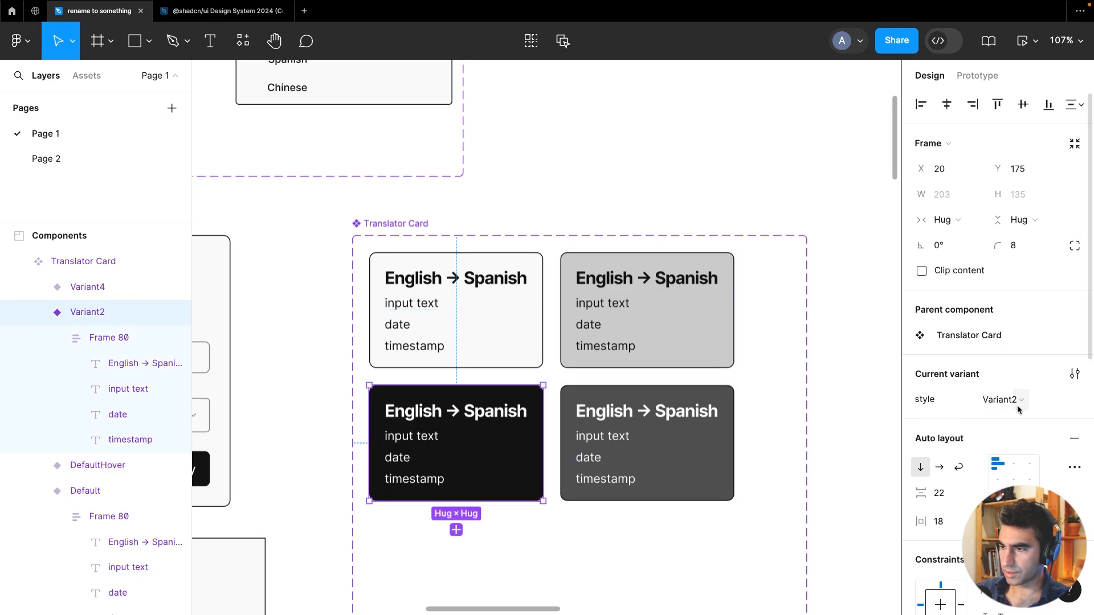
pyautogui.click(1017, 402)
pyautogui.write('Selecte')
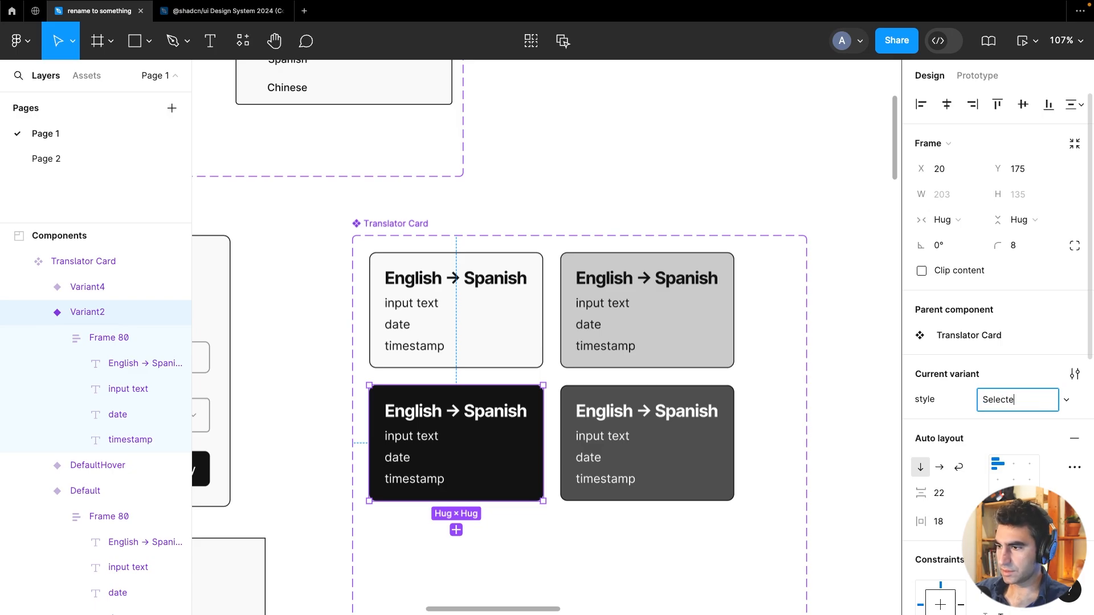
pyautogui.write('d')
pyautogui.press('Return')
# Rename the dark gray variant's style value to SelectedHover
pyautogui.click(711, 454)
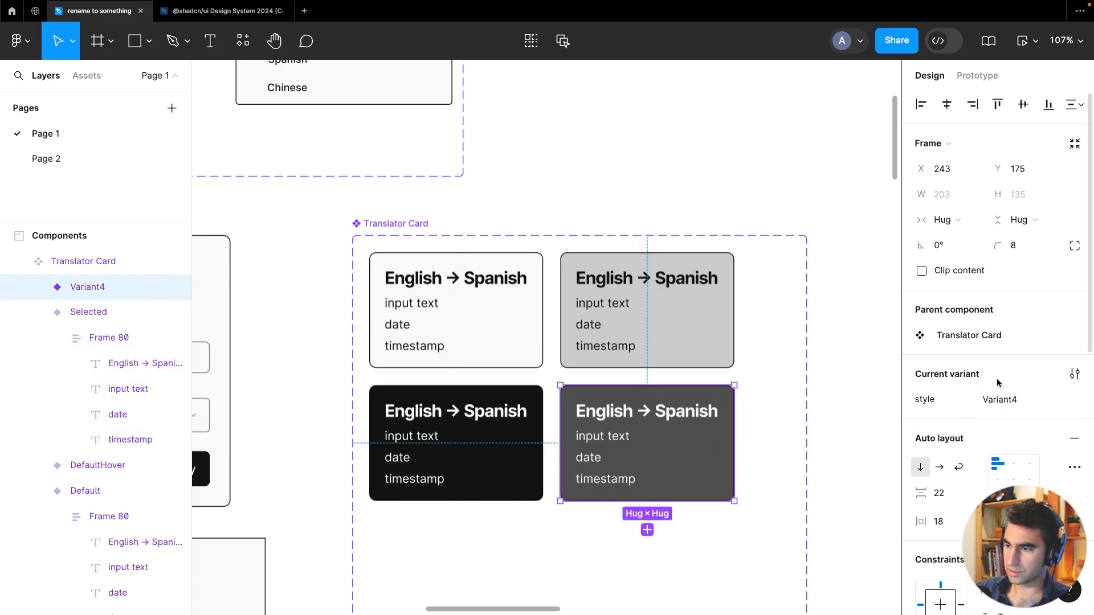
pyautogui.click(1020, 397)
pyautogui.write('SelectedHover')
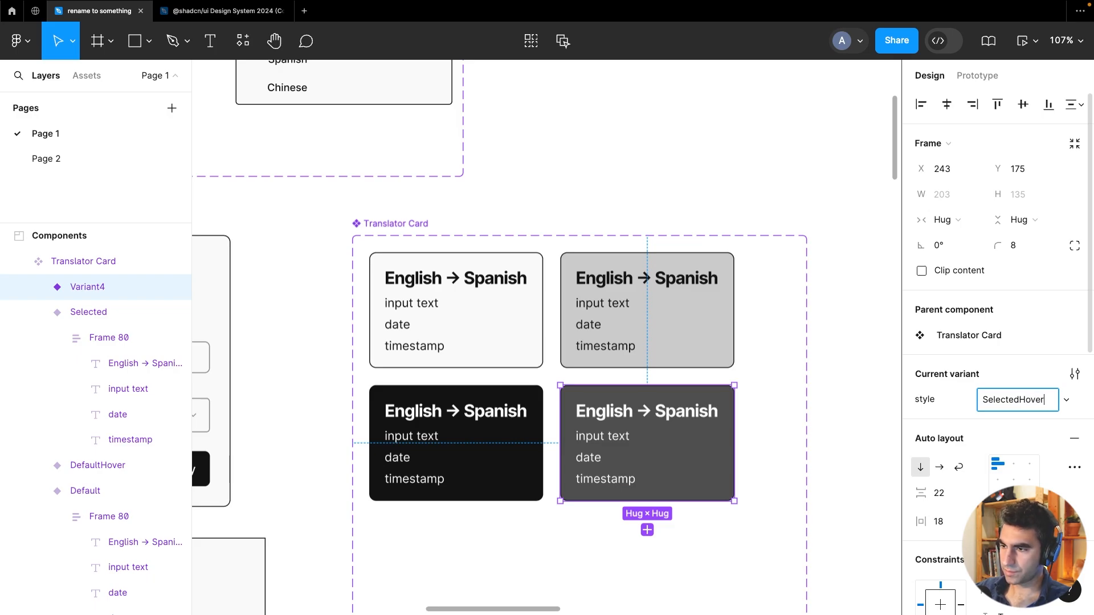
pyautogui.press('Return')
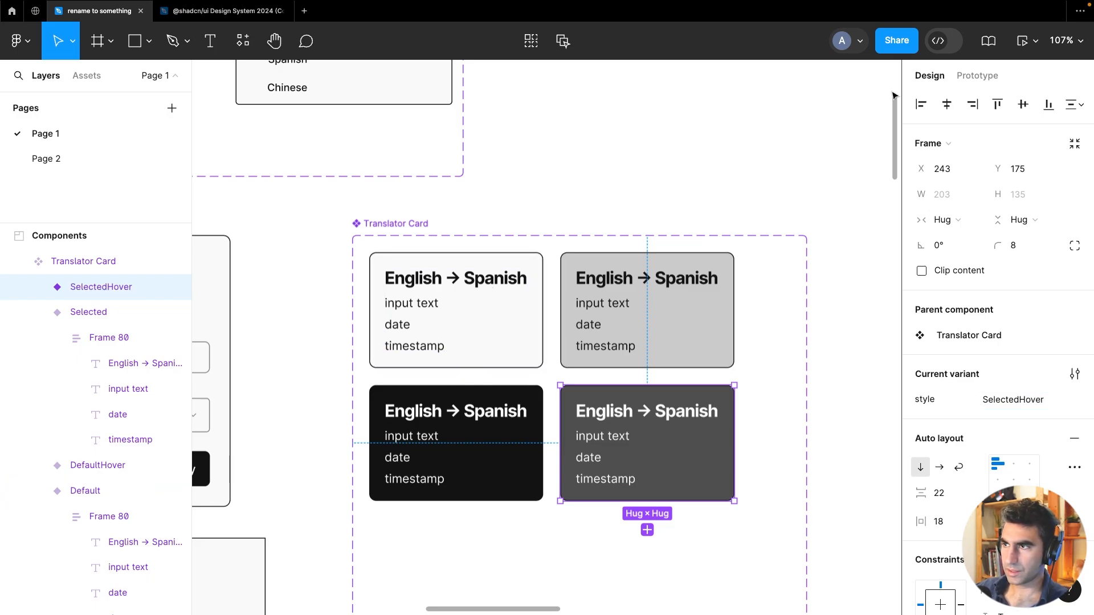
# Add a While hovering interaction on the Default variant that changes it to DefaultHover, instantly
pyautogui.click(963, 76)
pyautogui.click(474, 305)
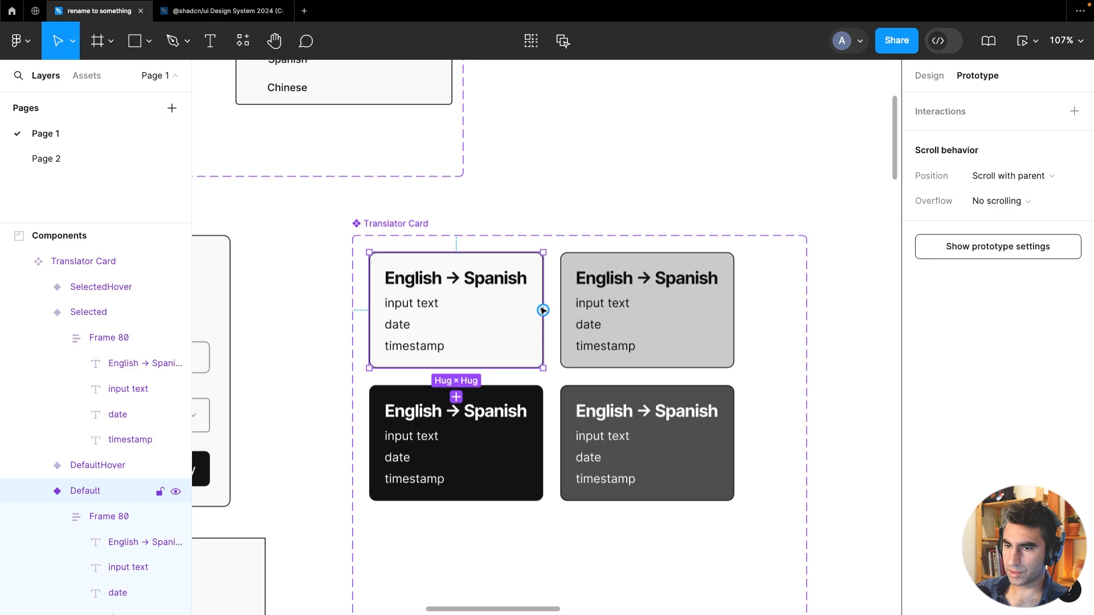
pyautogui.moveTo(543, 310); pyautogui.dragTo(701, 296)
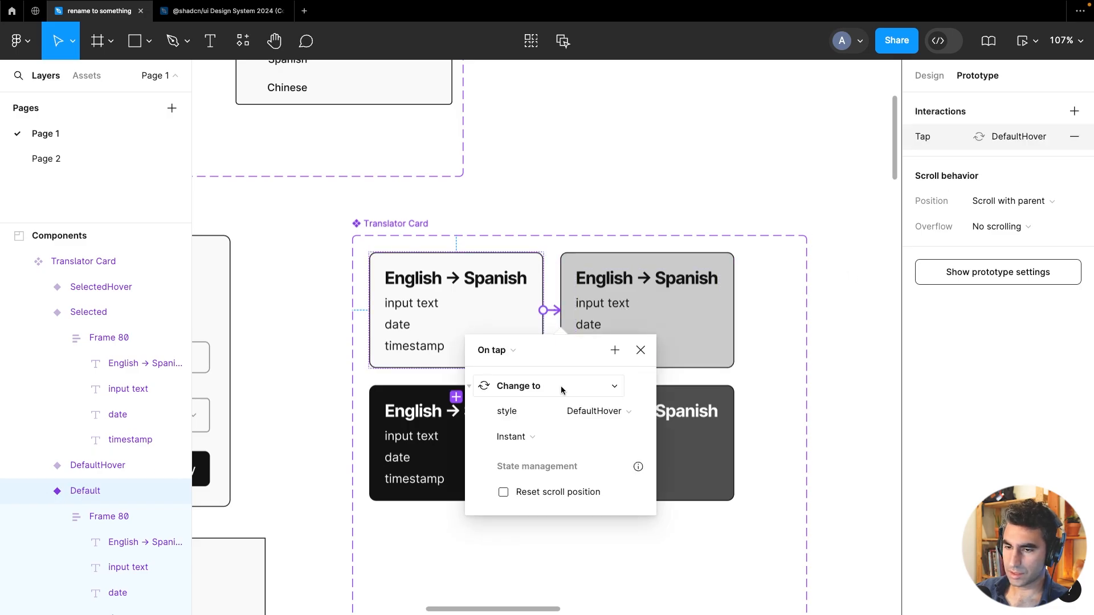
pyautogui.click(499, 363)
pyautogui.click(525, 386)
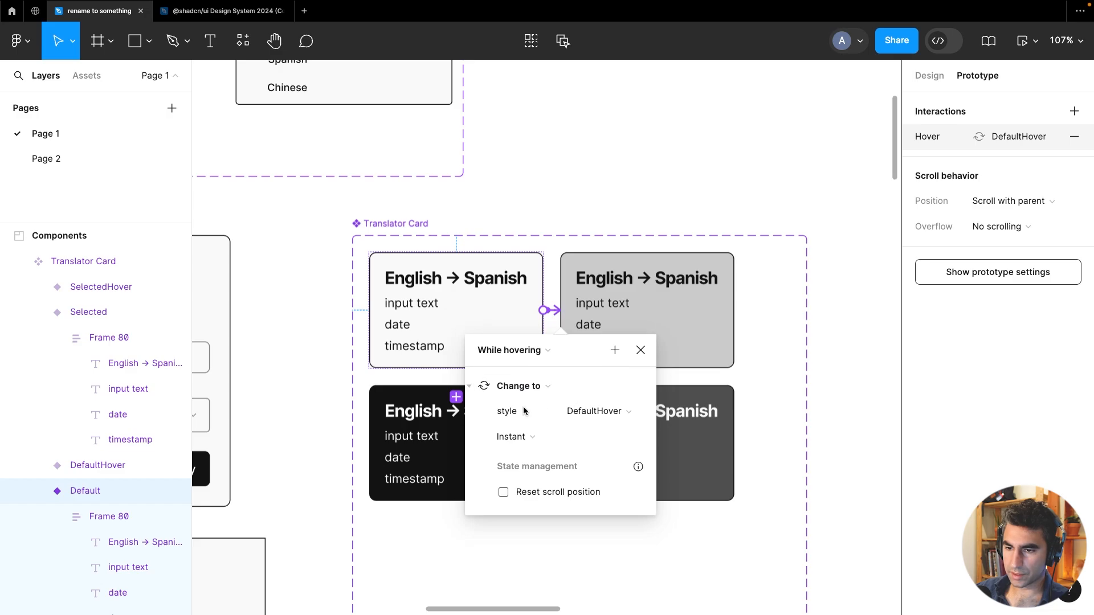
pyautogui.click(639, 351)
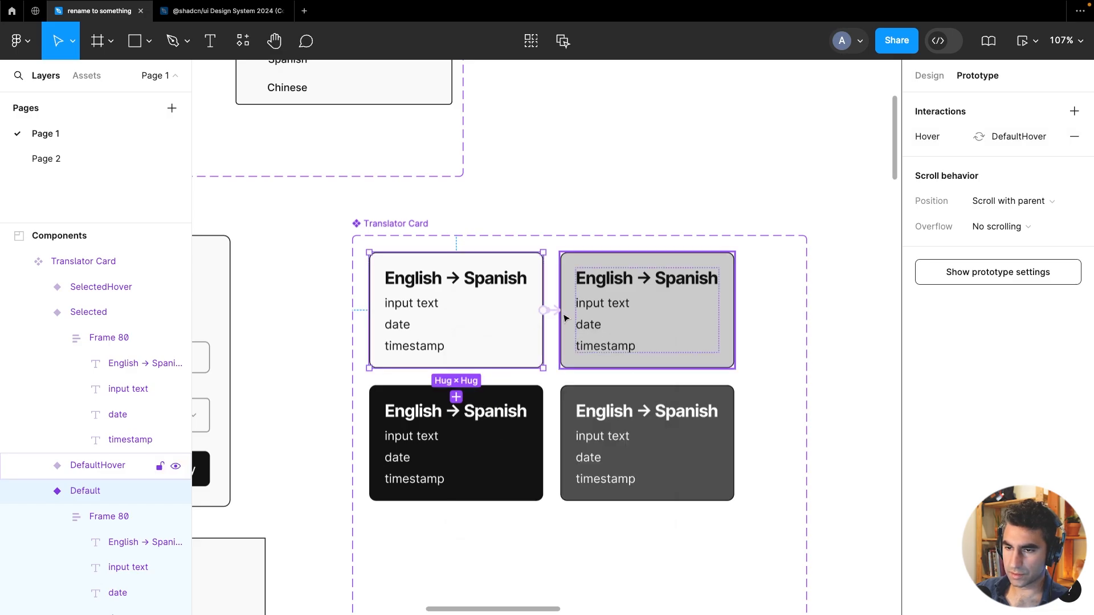
# Add a Mouse leave interaction on the DefaultHover variant that changes it back to Default
pyautogui.click(566, 342)
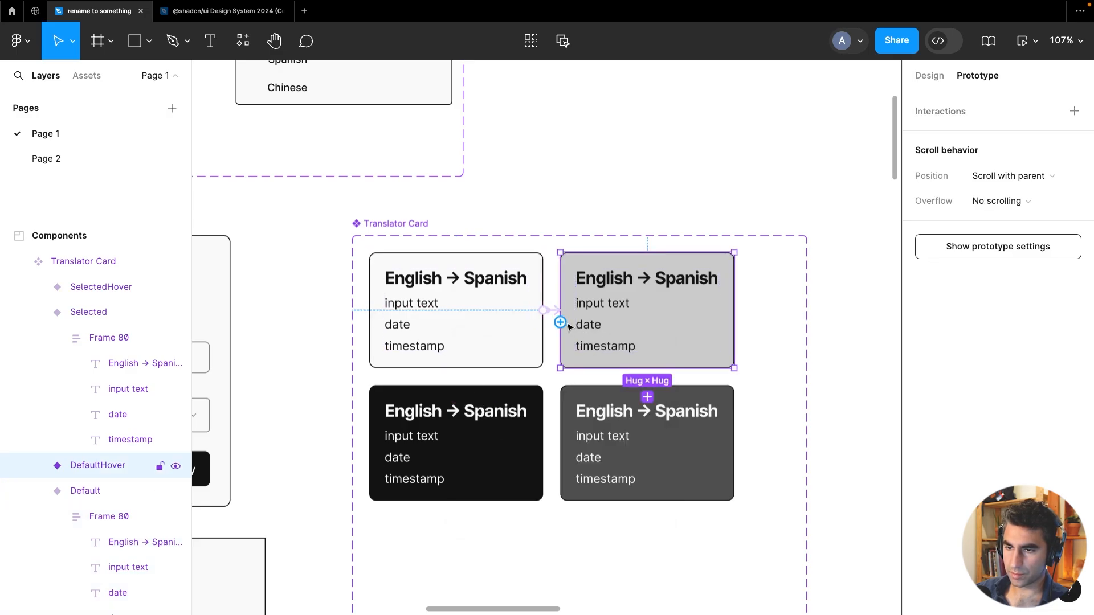
pyautogui.moveTo(561, 322); pyautogui.dragTo(509, 336)
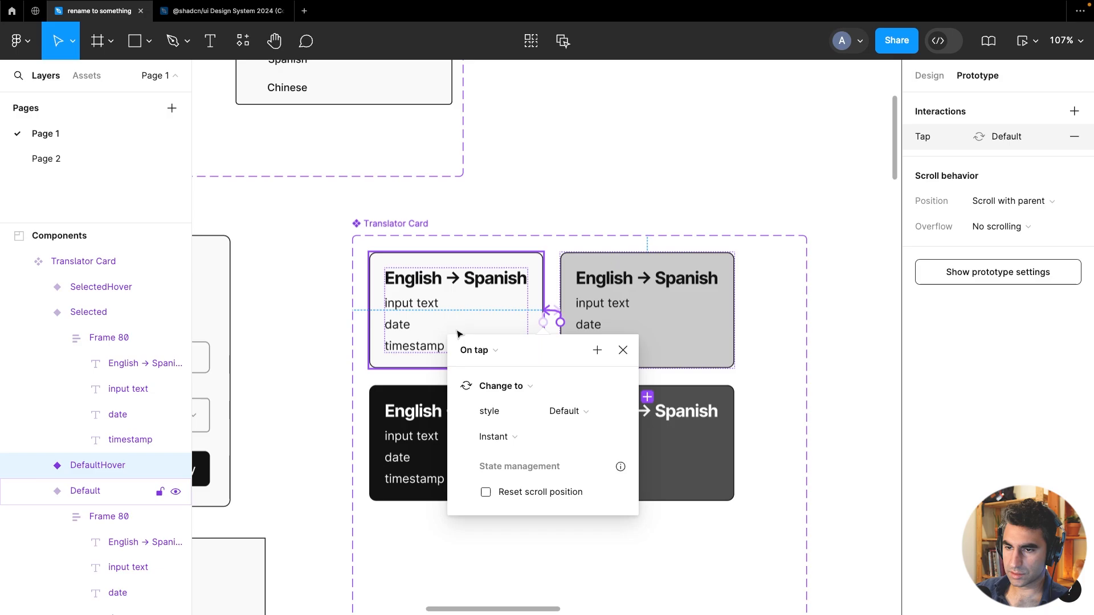
pyautogui.click(482, 353)
pyautogui.click(521, 478)
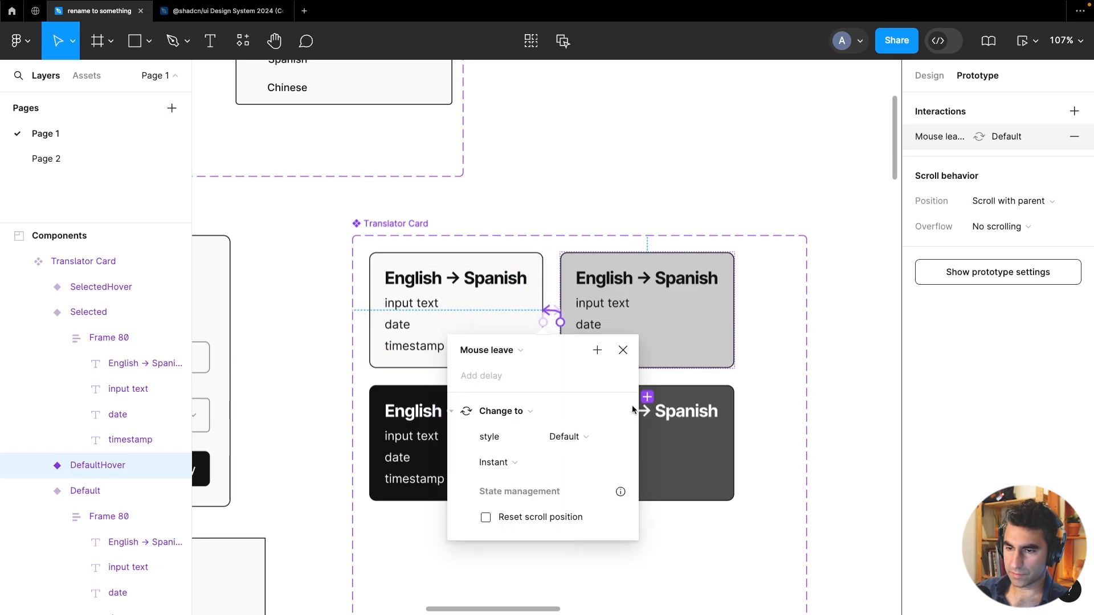
pyautogui.click(690, 195)
# Add a While hovering interaction on the Selected variant that changes it to SelectedHover
pyautogui.click(522, 455)
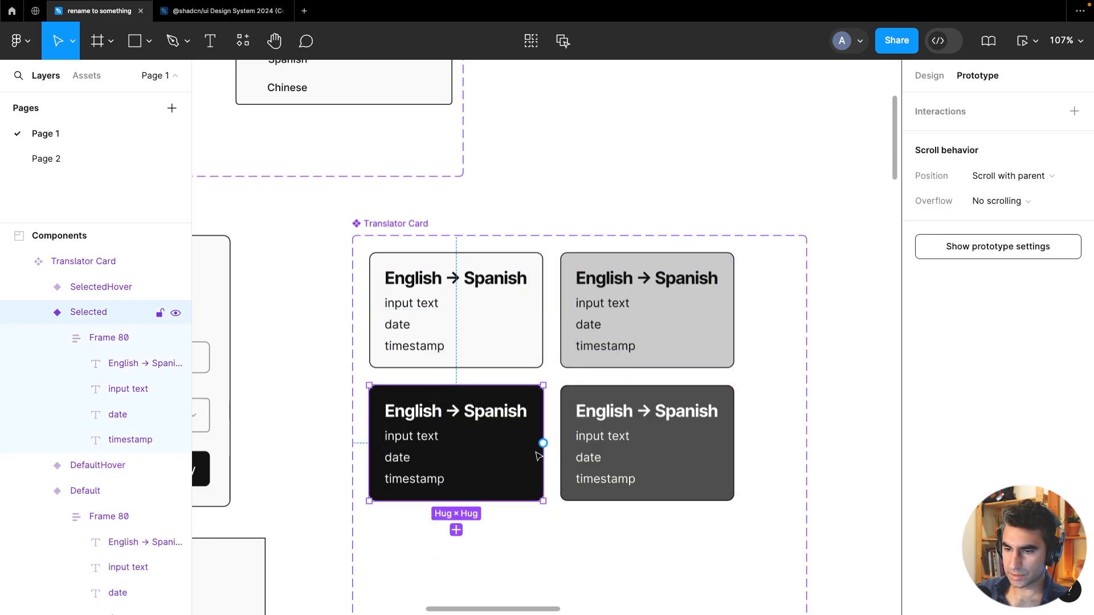
pyautogui.moveTo(543, 444); pyautogui.dragTo(660, 438)
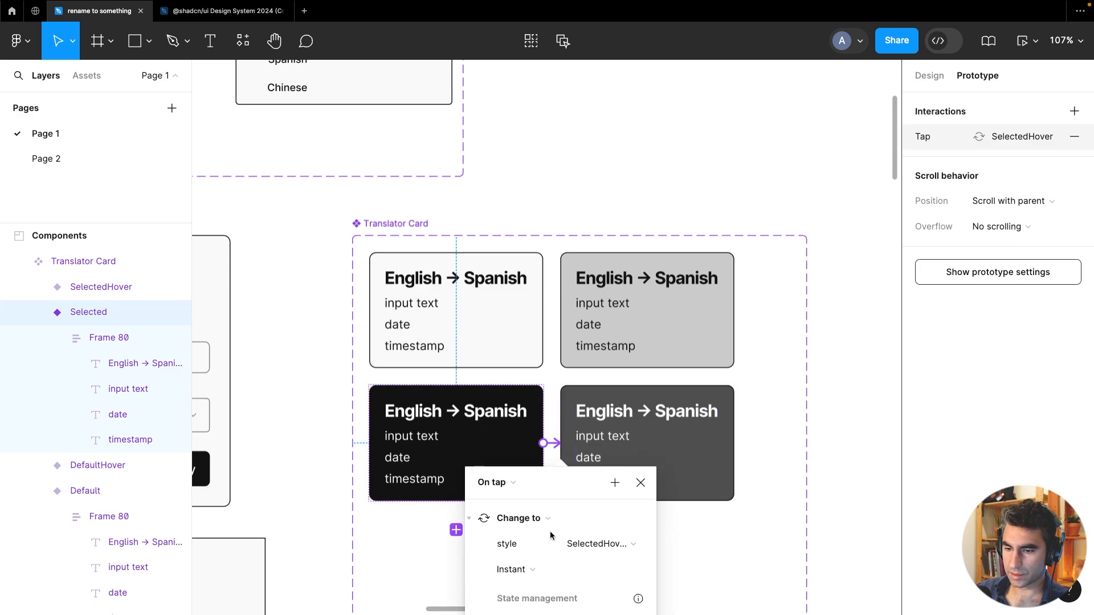
pyautogui.click(508, 489)
pyautogui.click(513, 518)
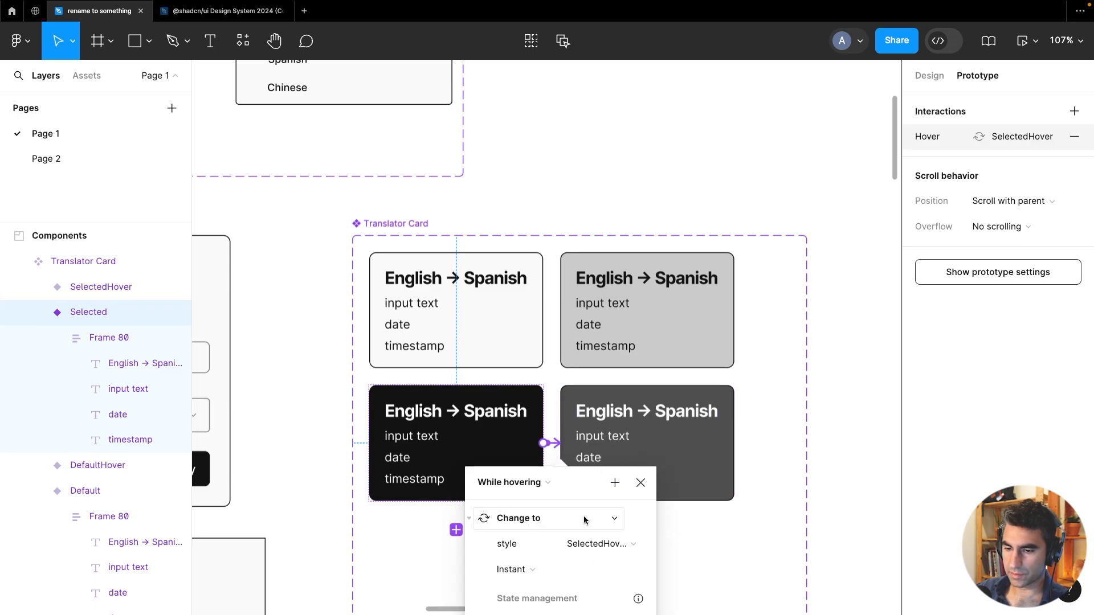
# Add a Mouse leave interaction on the SelectedHover variant that changes it back to Selected
pyautogui.click(599, 422)
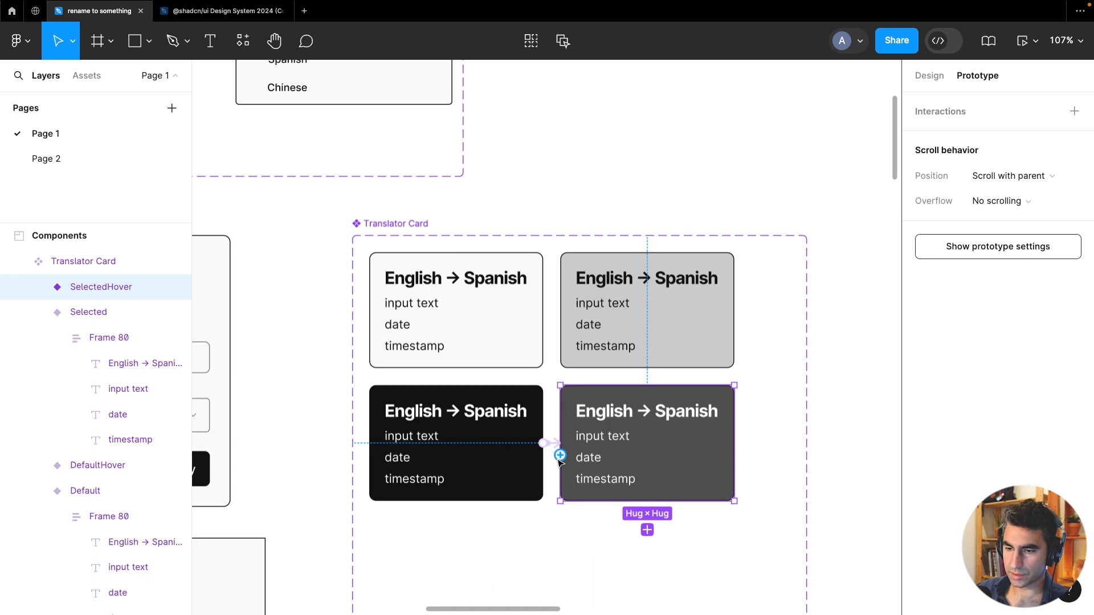
pyautogui.moveTo(559, 459); pyautogui.dragTo(465, 476)
pyautogui.click(488, 484)
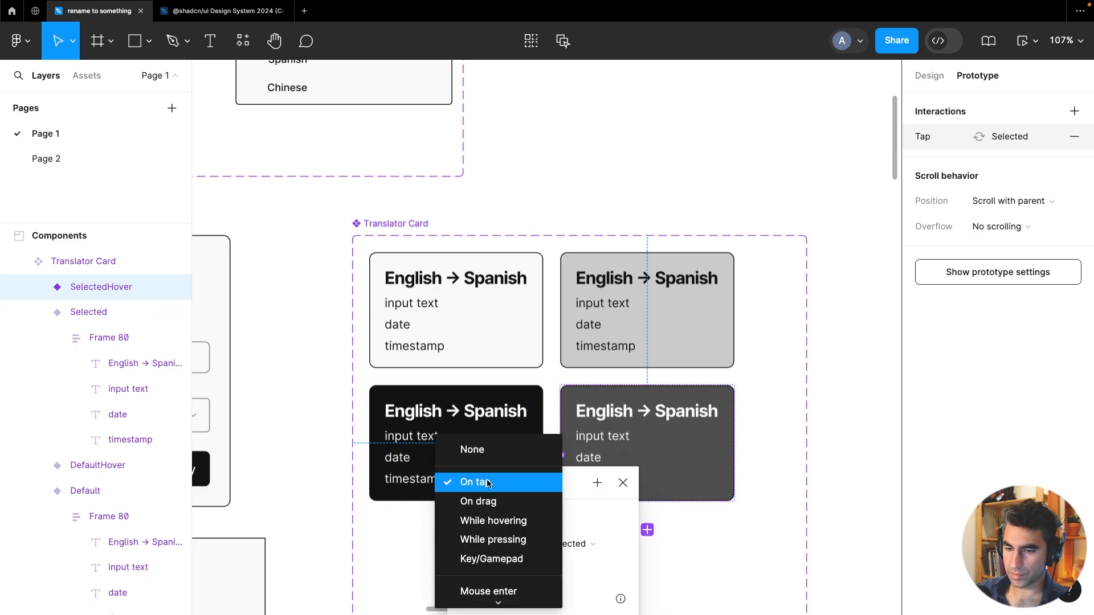
pyautogui.scroll(-2, 502, 579)
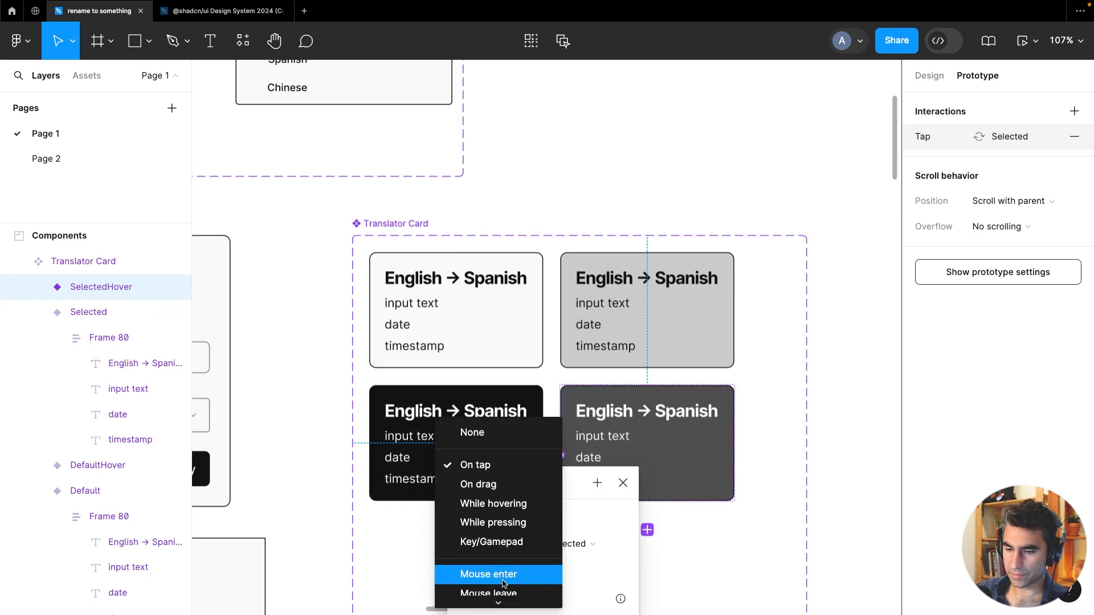
pyautogui.click(488, 570)
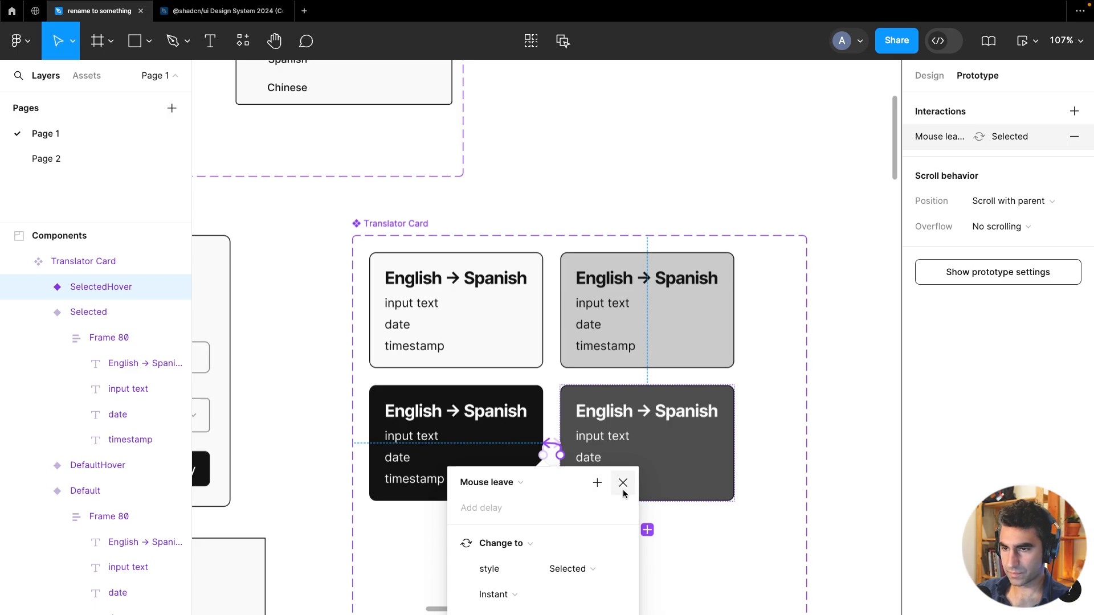
pyautogui.click(623, 484)
# Draw a new frame about 957 × 454 below the Components section
pyautogui.click(688, 166)
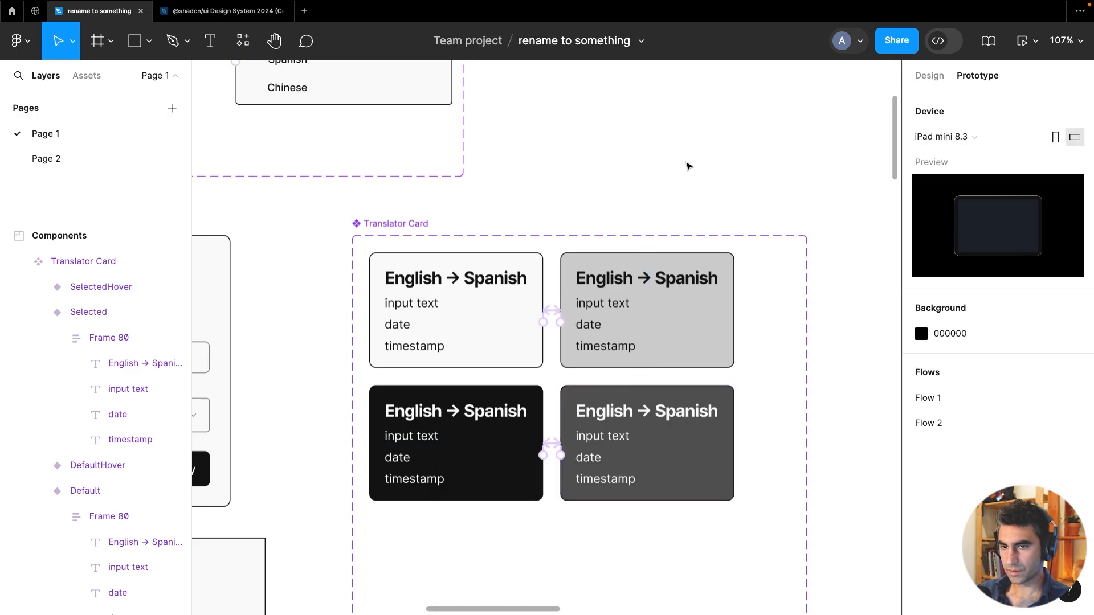
pyautogui.click(419, 236)
pyautogui.keyDown('ctrl'); pyautogui.scroll(-5, 591, 405); pyautogui.keyUp('ctrl')
pyautogui.moveTo(627, 453); pyautogui.dragTo(602, 383)
pyautogui.click(475, 296)
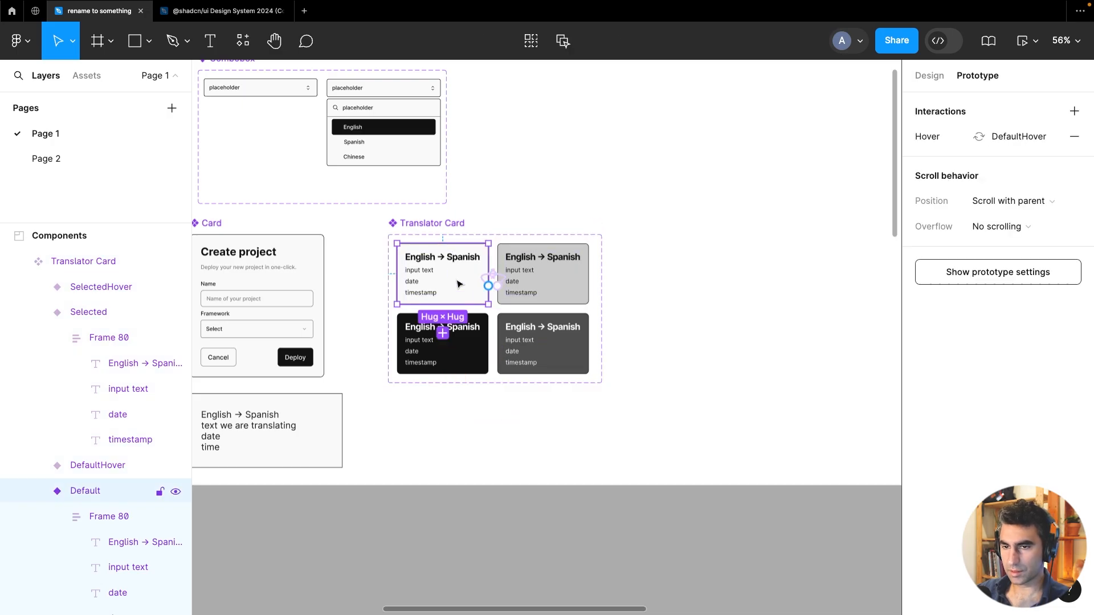
pyautogui.rightClick(429, 414)
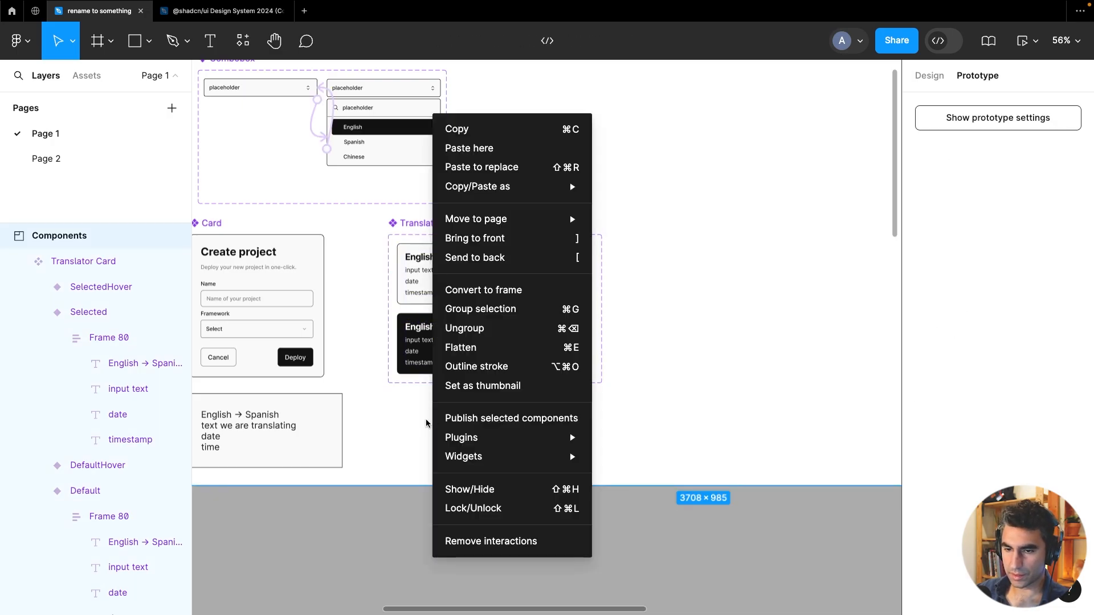
pyautogui.click(426, 422)
pyautogui.moveTo(359, 476); pyautogui.dragTo(677, 442)
pyautogui.keyDown('ctrl'); pyautogui.scroll(-5, 677, 443); pyautogui.keyUp('ctrl')
pyautogui.moveTo(684, 499); pyautogui.dragTo(554, 420)
pyautogui.click(98, 40)
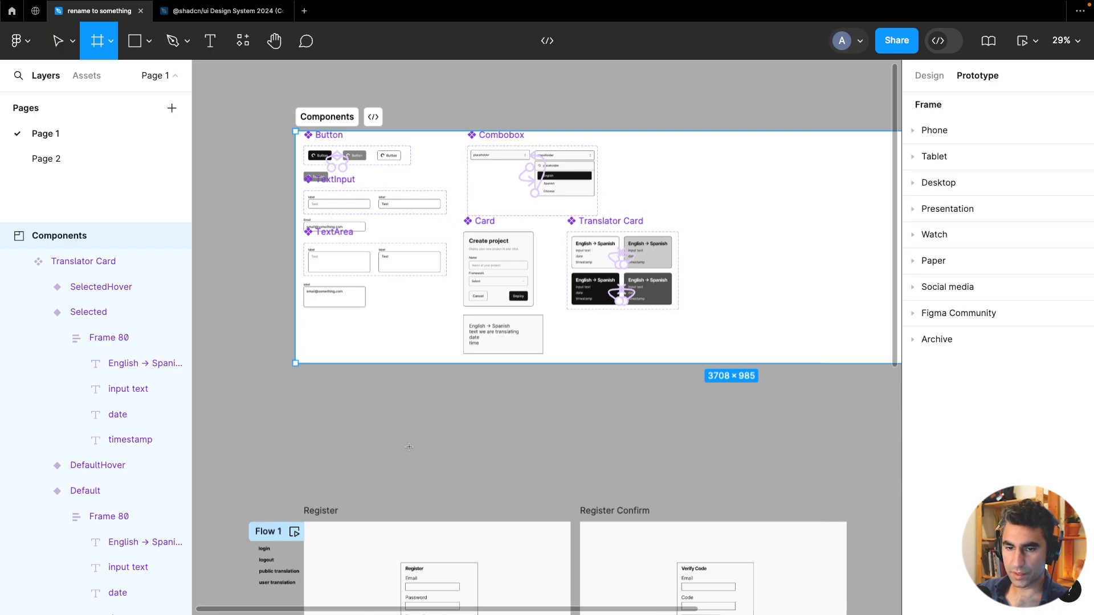
pyautogui.moveTo(294, 385); pyautogui.dragTo(521, 468)
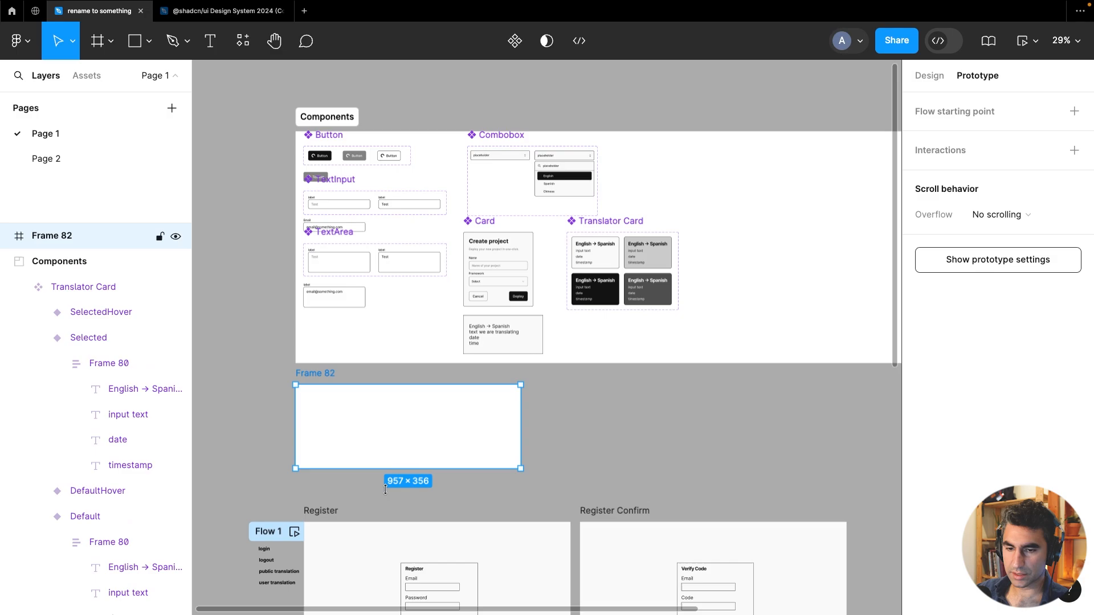
pyautogui.moveTo(408, 468); pyautogui.dragTo(408, 491)
# Paste a Translator Card instance into the new frame and move it toward the frame's top centre
pyautogui.hotkey('ctrl', 'v')
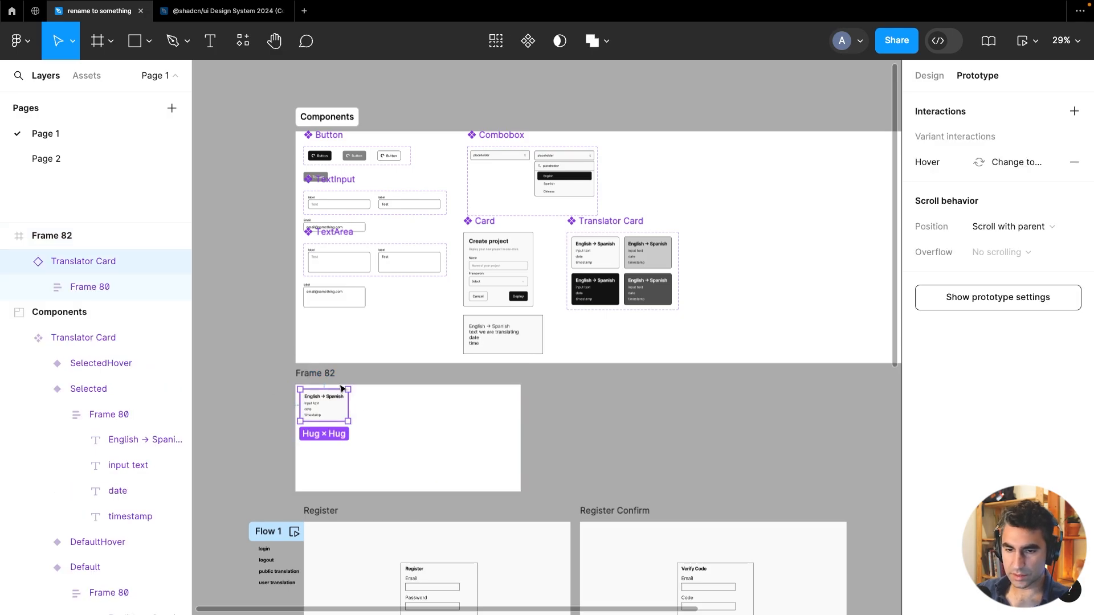
pyautogui.moveTo(324, 413); pyautogui.dragTo(401, 417)
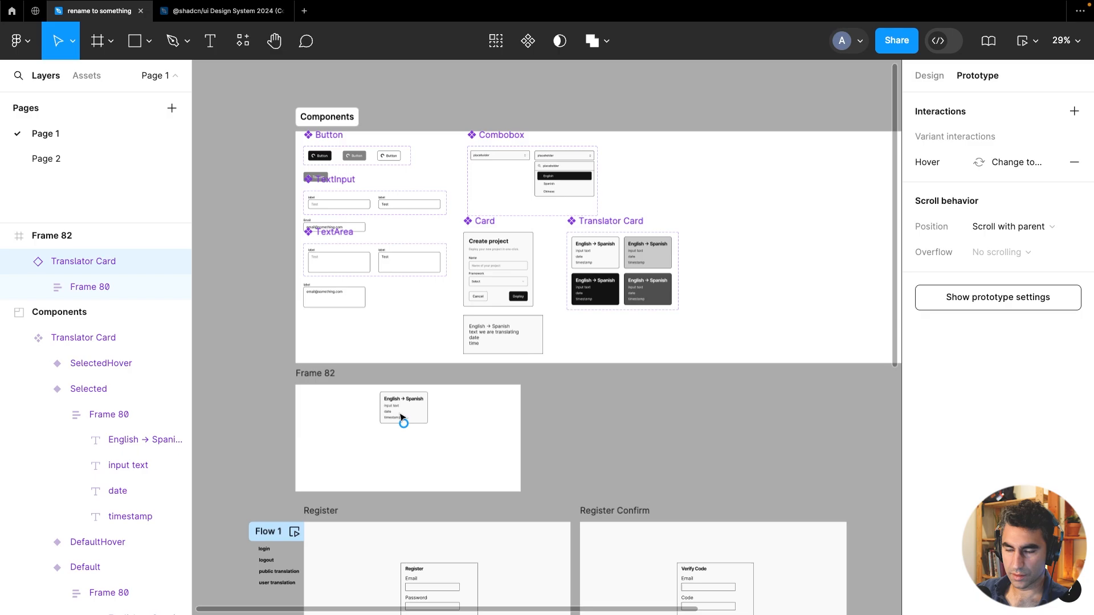
# Delete the old plain translation card sketch below the Card component
pyautogui.click(516, 325)
pyautogui.press('Delete')
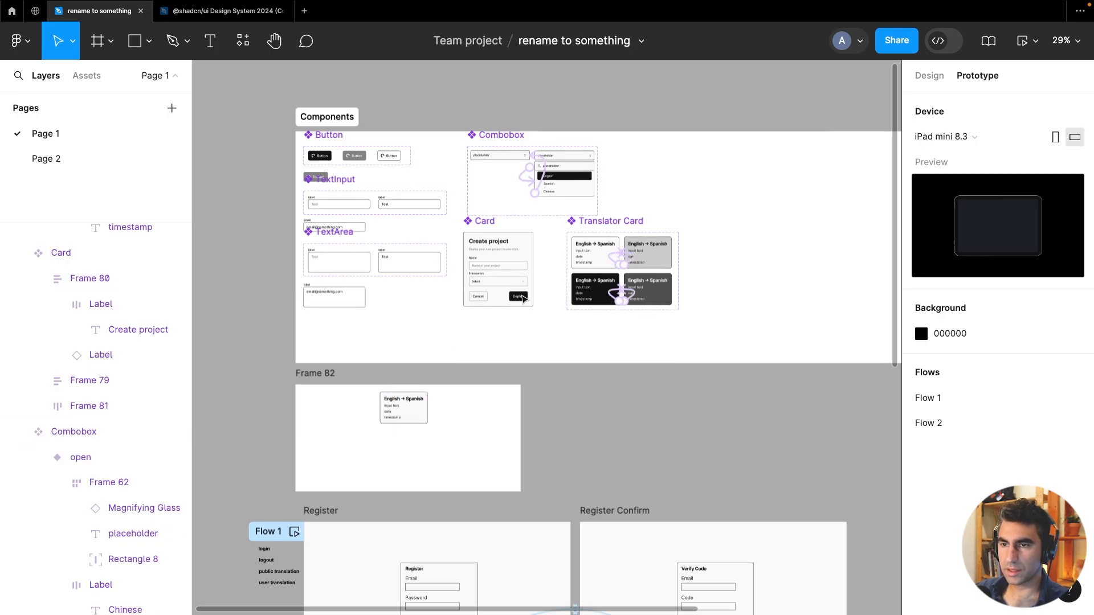
# Inspect the Combobox closed variant's interactions and the new frame's options
pyautogui.click(498, 138)
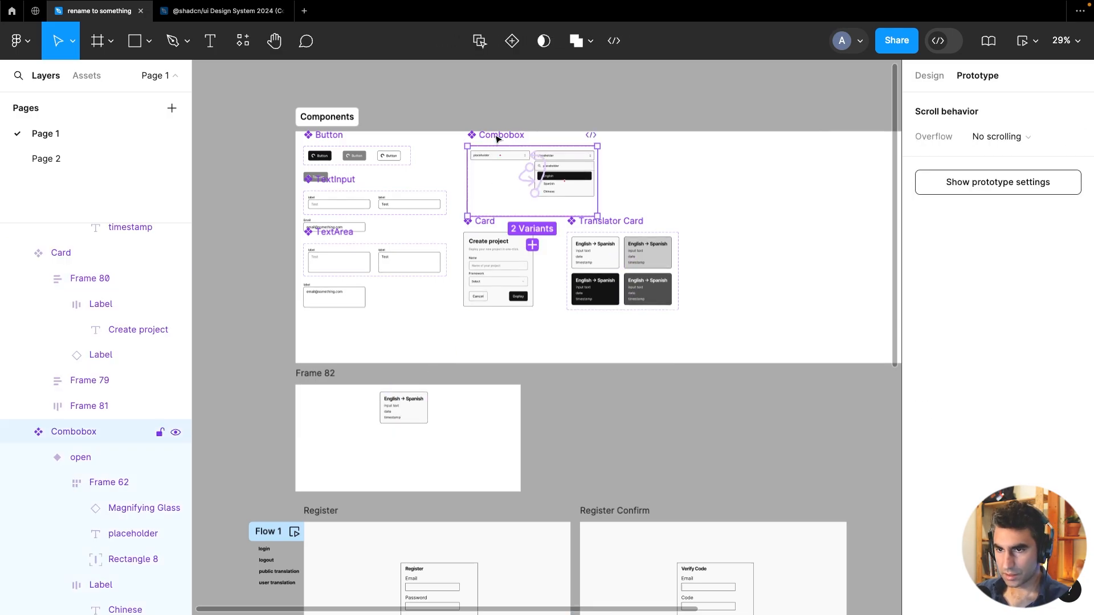
pyautogui.click(498, 156)
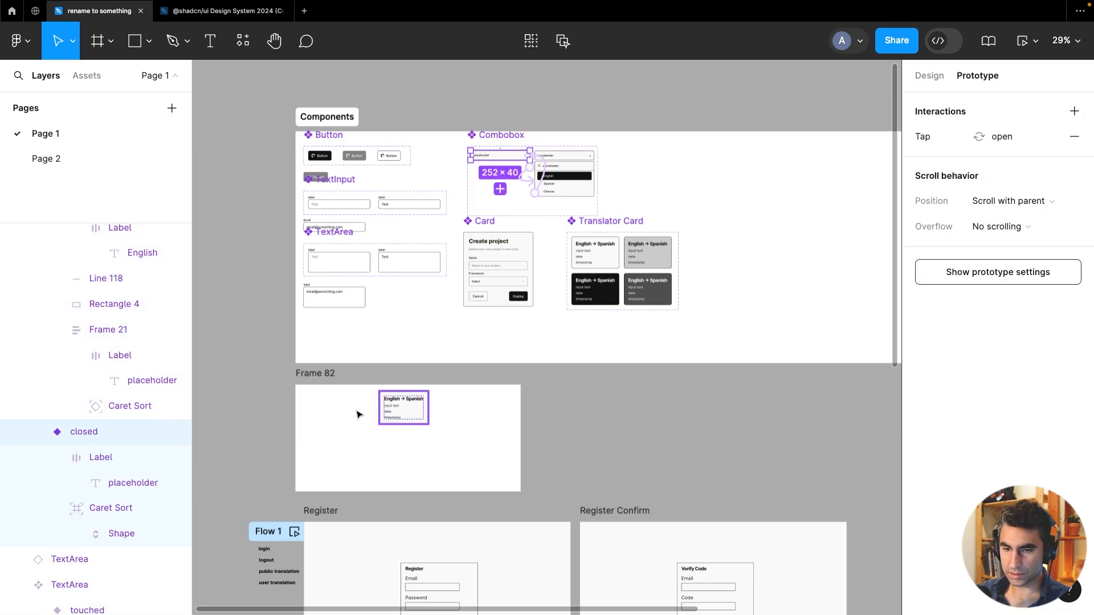
pyautogui.click(442, 405)
pyautogui.rightClick(444, 405)
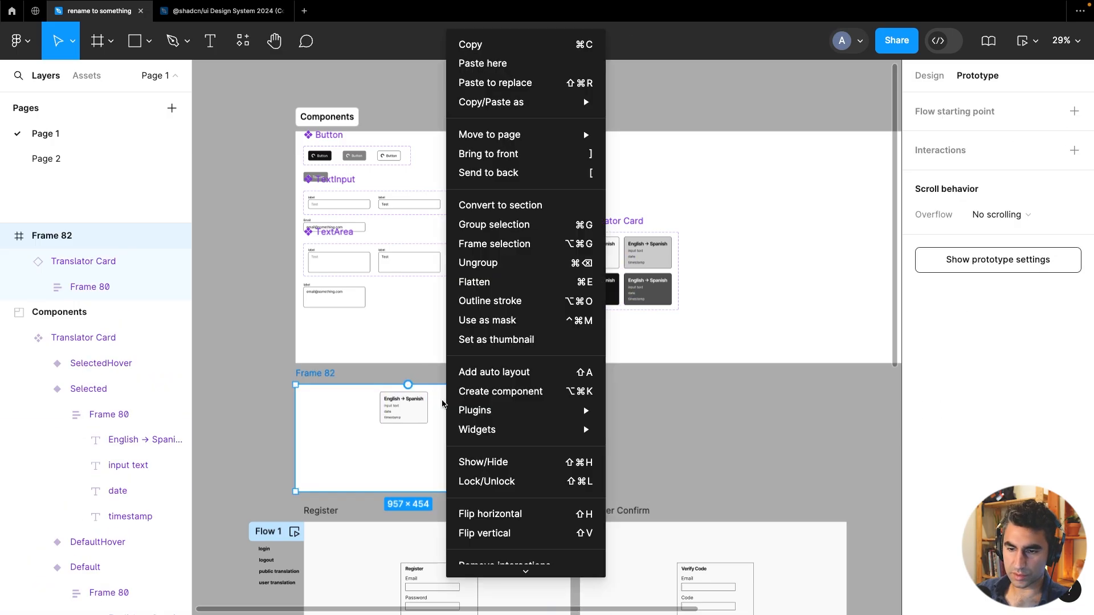
# Paste the Combobox instance into the new frame's top-left corner
pyautogui.click(425, 461)
pyautogui.press('super+v')
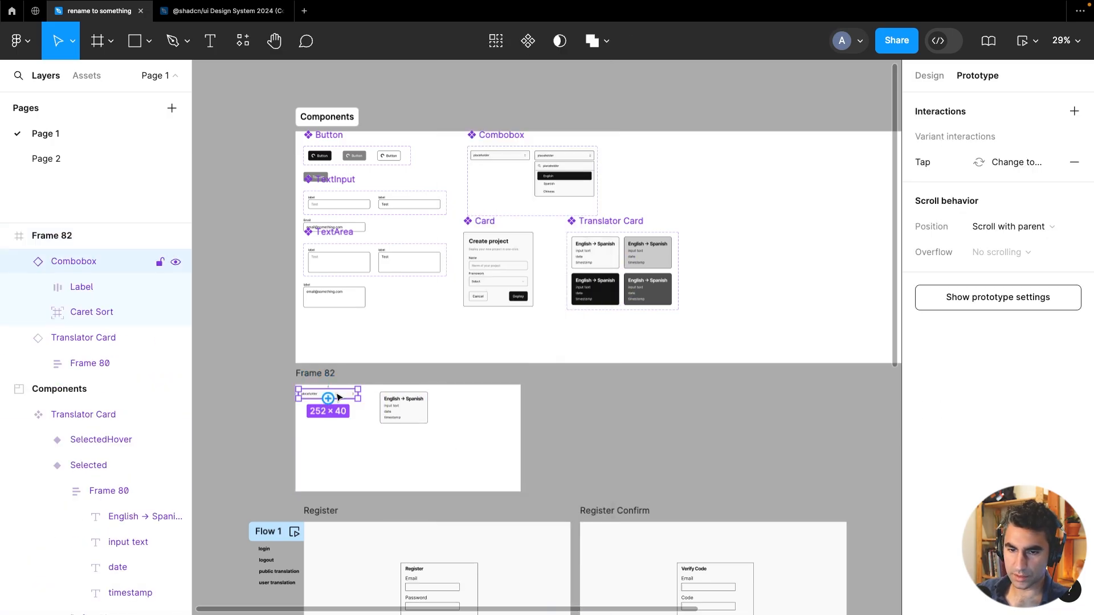
pyautogui.press('Escape')
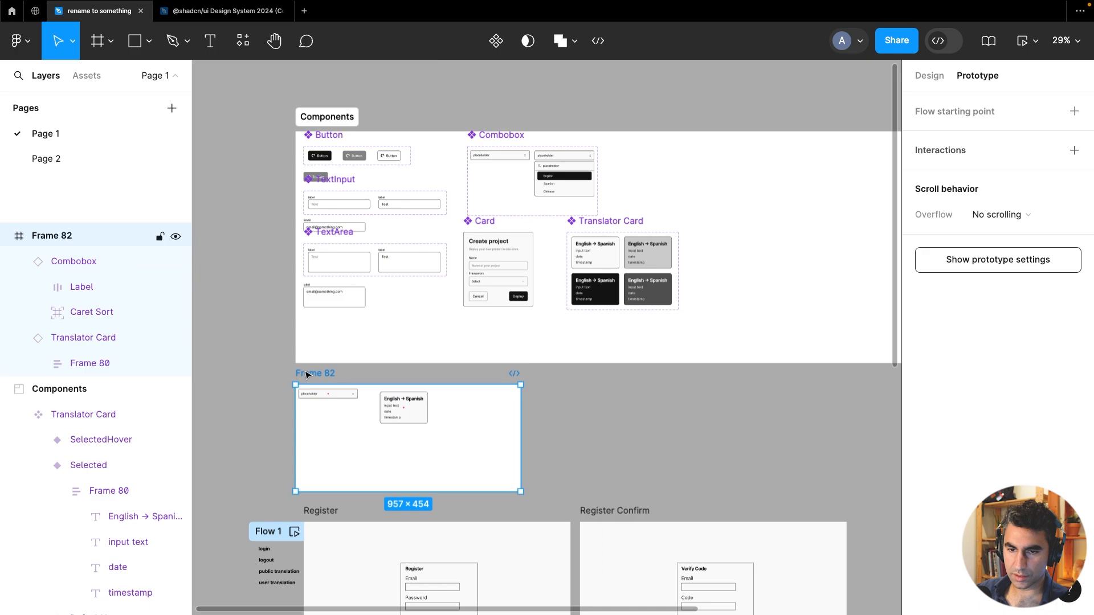
# Preview the frame and test the combobox and translator card interactions in the preview window
pyautogui.click(1025, 45)
pyautogui.moveTo(849, 296); pyautogui.dragTo(511, 152)
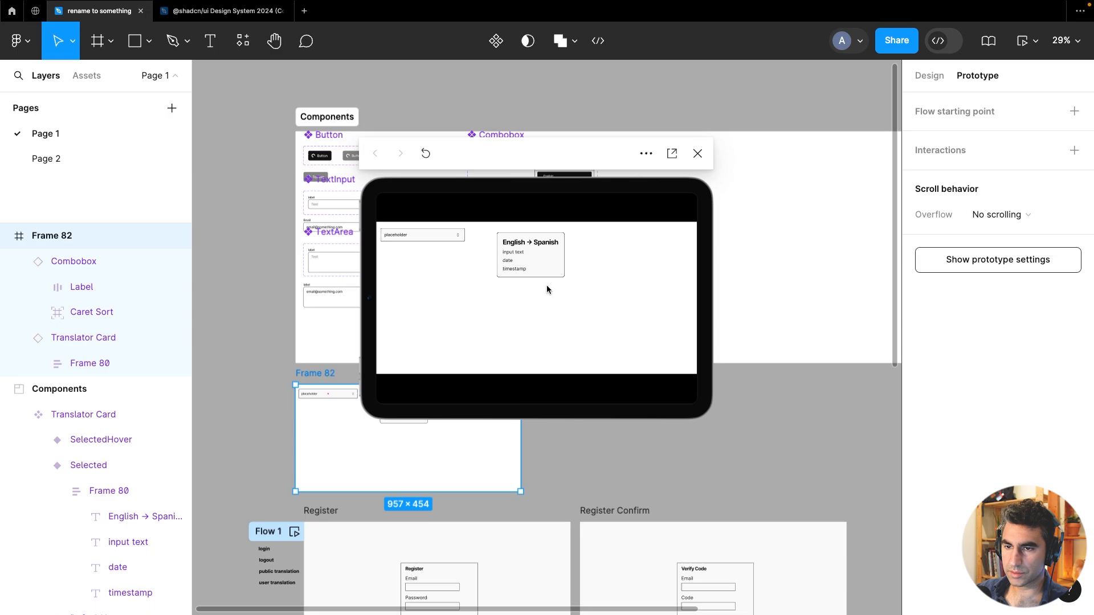
pyautogui.click(421, 242)
pyautogui.click(421, 243)
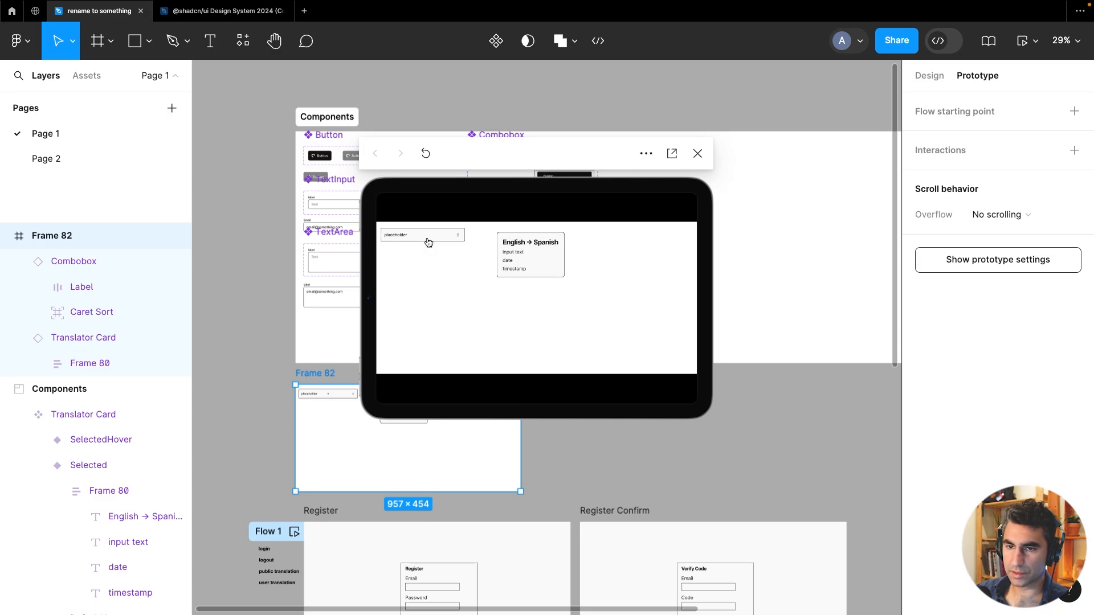
pyautogui.click(422, 242)
pyautogui.click(421, 242)
pyautogui.click(696, 156)
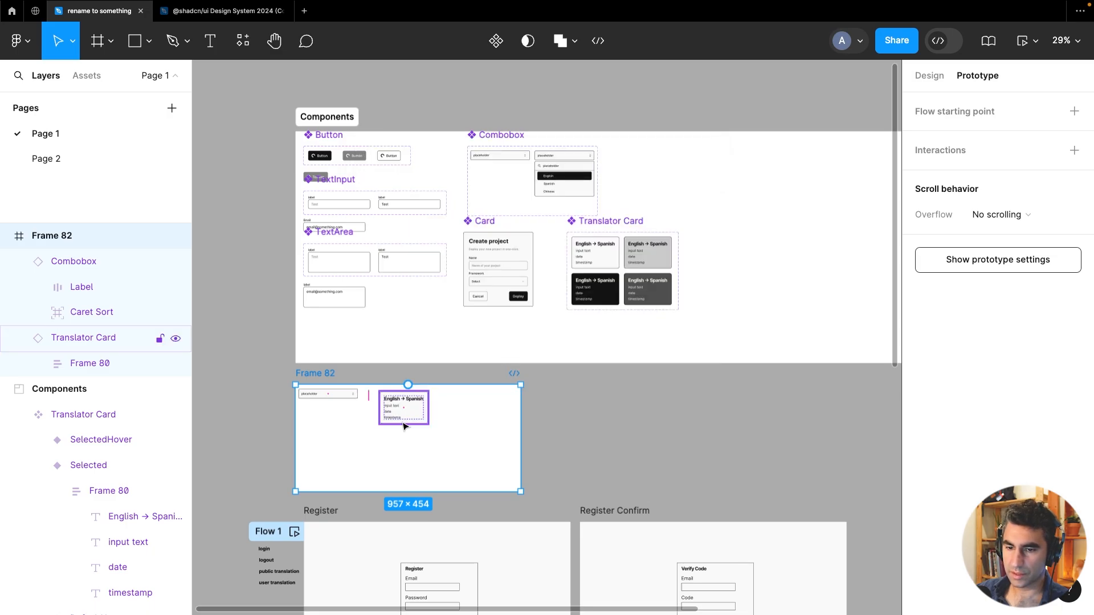
# Duplicate the Translator Card instance in the frame and move the copy to its right
pyautogui.click(406, 420)
pyautogui.hotkey('ctrl', 'd')
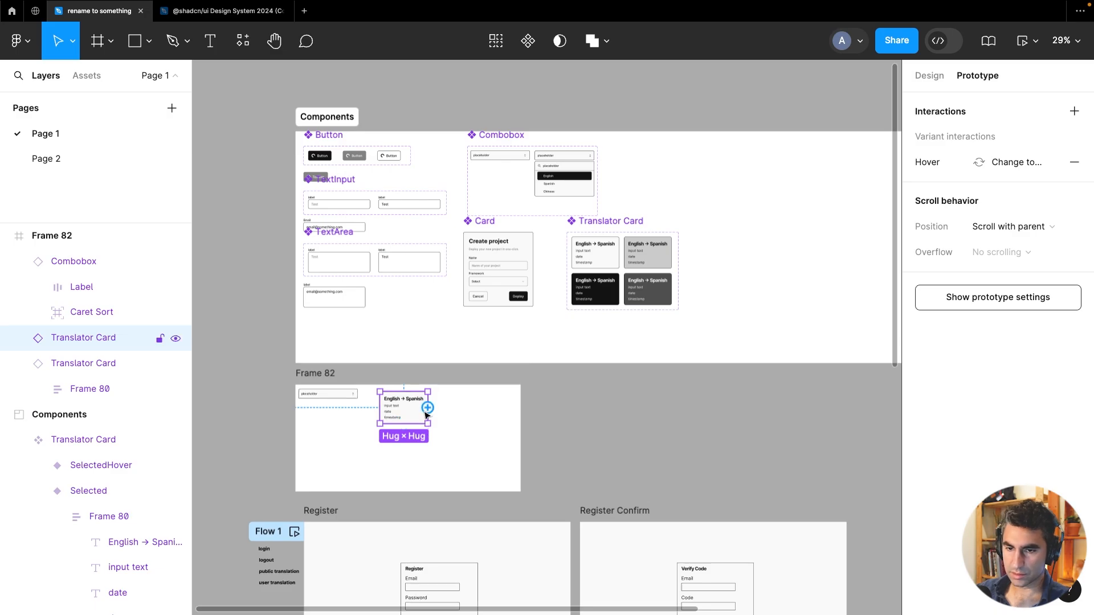
pyautogui.moveTo(450, 415)
pyautogui.mouseDown()
pyautogui.moveTo(484, 412)
pyautogui.moveTo(467, 412)
pyautogui.mouseUp()
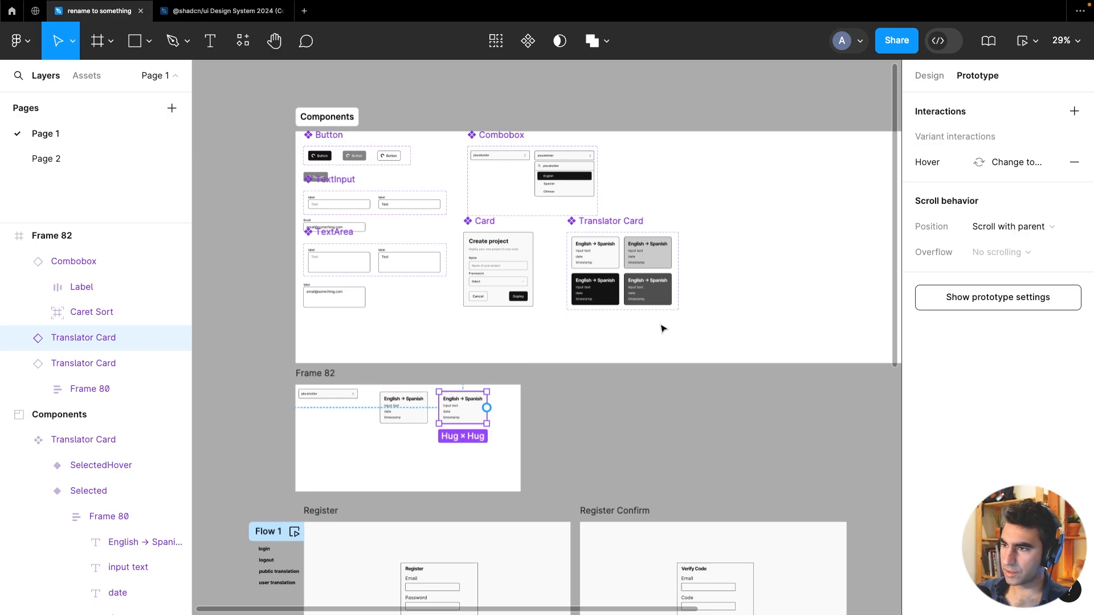
# Set the copied Translator Card's style property to Selected
pyautogui.click(930, 76)
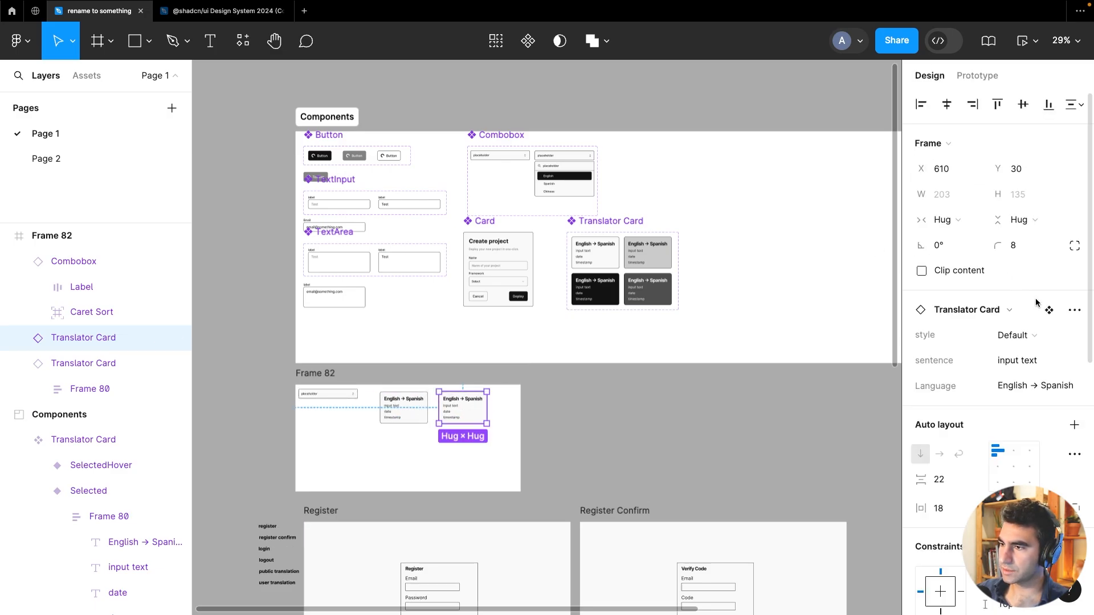
pyautogui.click(1008, 342)
pyautogui.click(1000, 351)
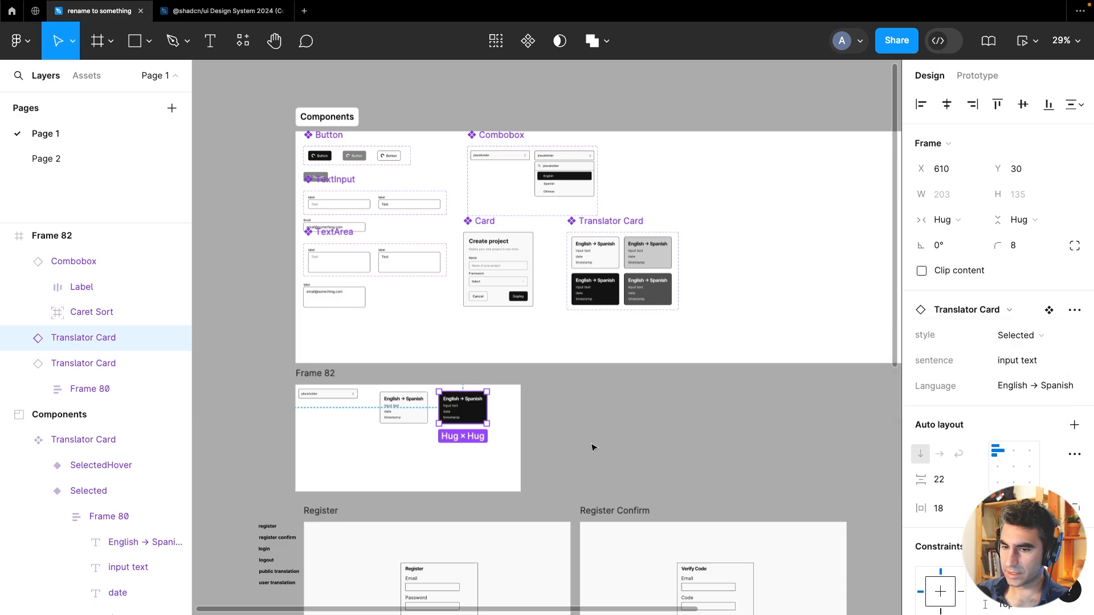
# Select Frame 82, preview it, and launch it in Present mode
pyautogui.click(578, 441)
pyautogui.click(311, 373)
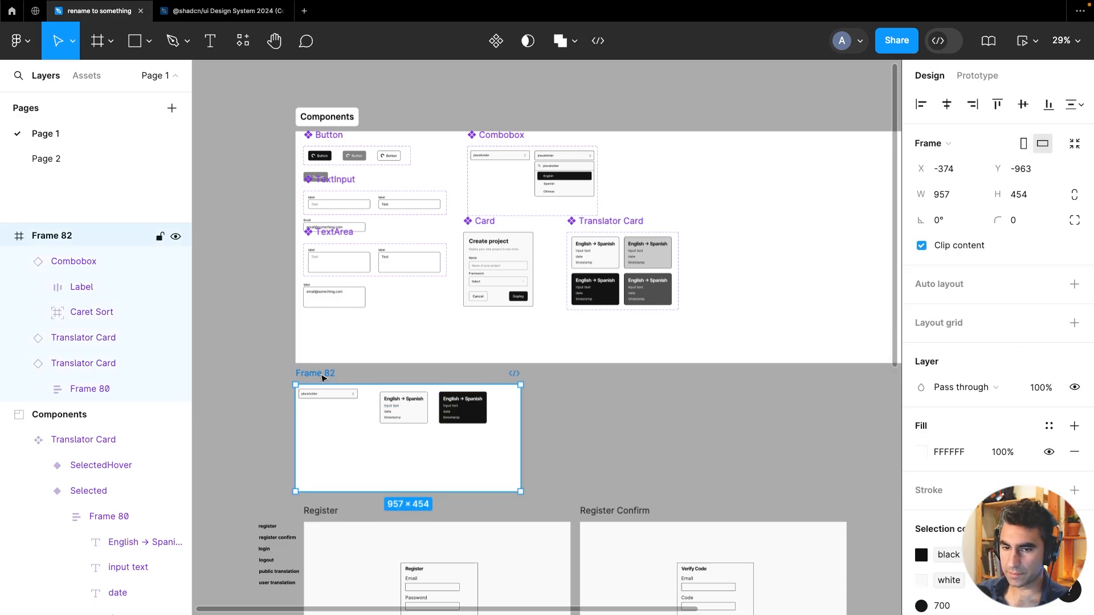
pyautogui.click(1025, 46)
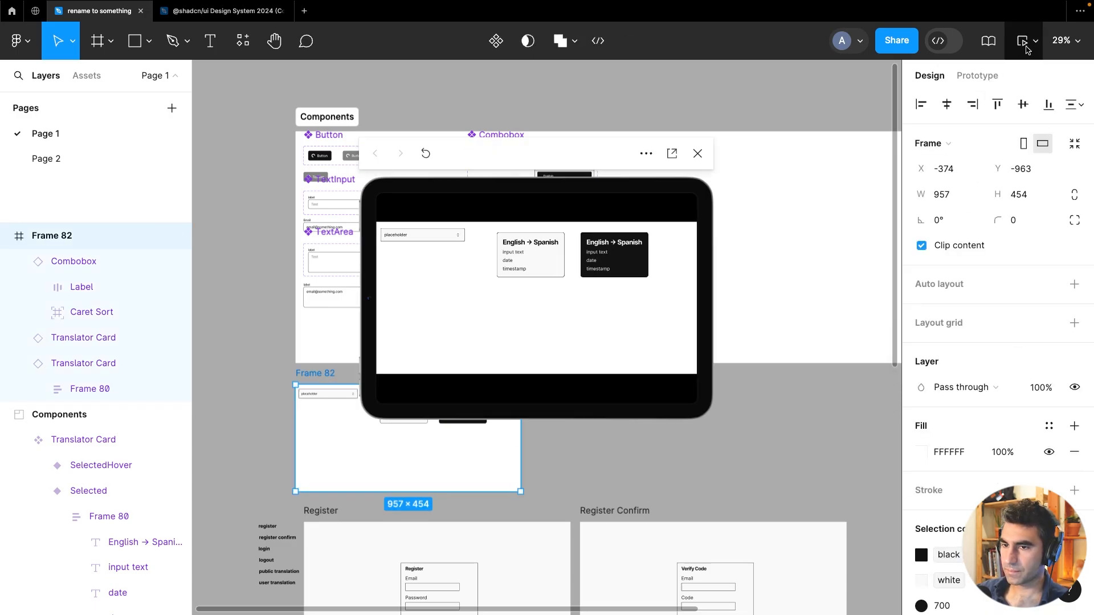
pyautogui.click(699, 151)
pyautogui.click(1036, 40)
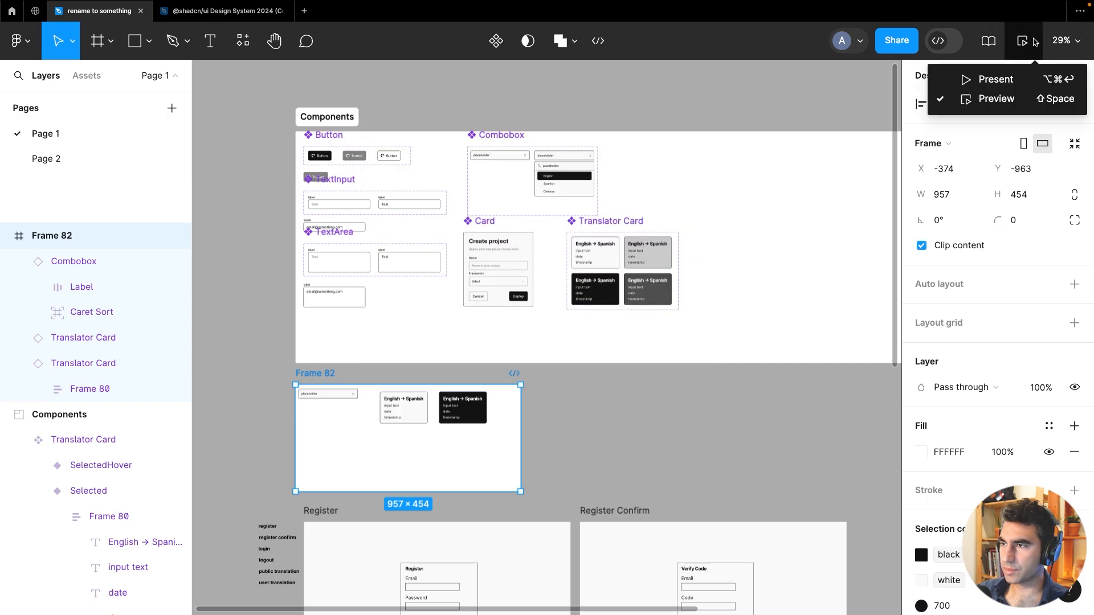
pyautogui.click(993, 84)
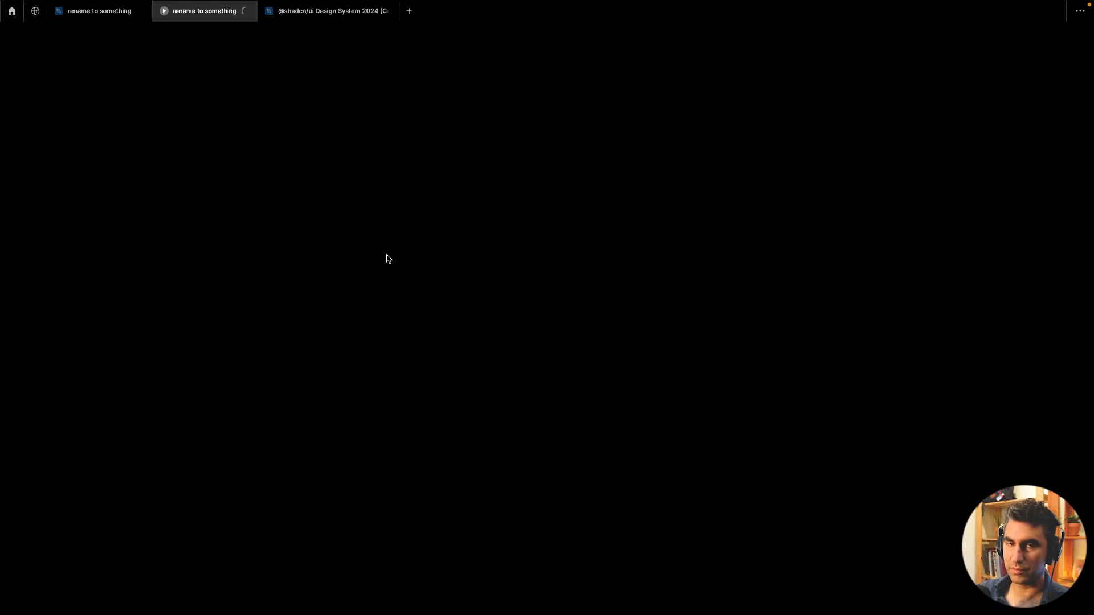
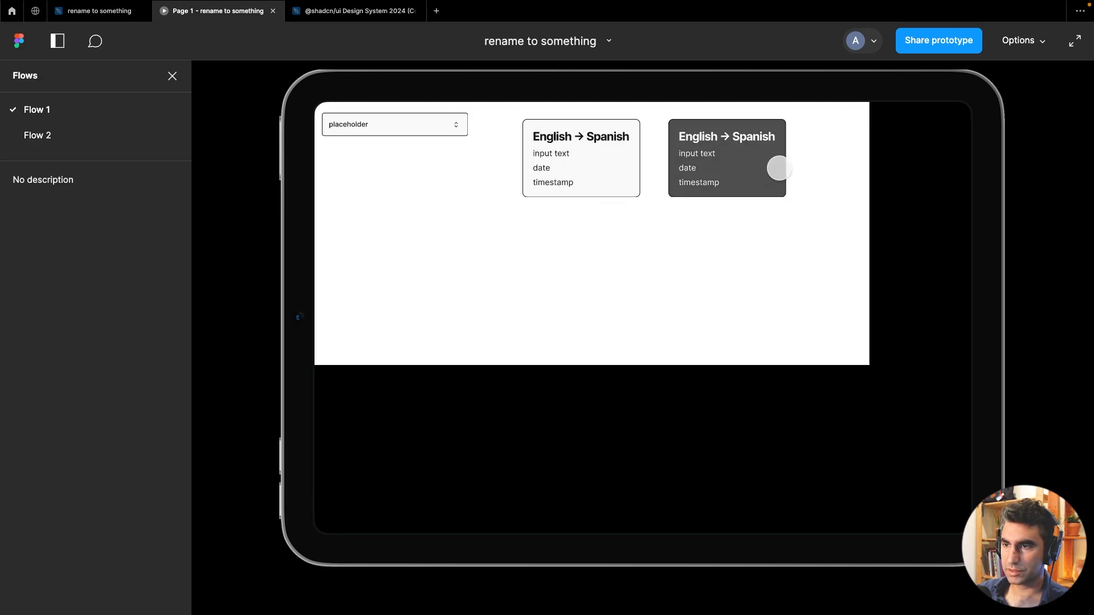
# Try the combobox in the presentation view and return to the editor file tab
pyautogui.click(433, 139)
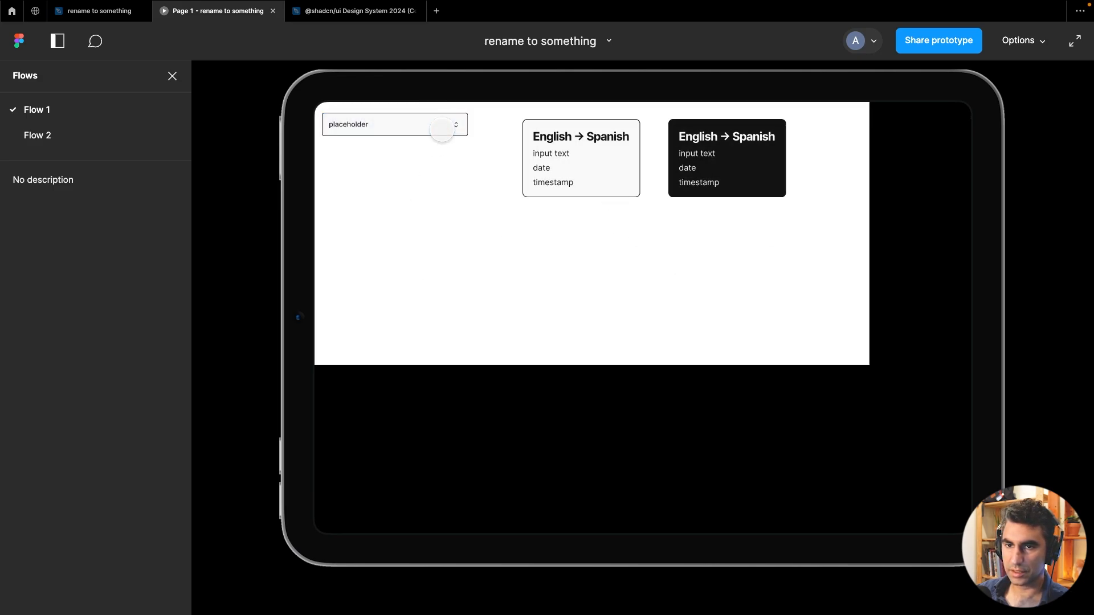
pyautogui.click(442, 130)
pyautogui.click(253, 84)
pyautogui.click(125, 11)
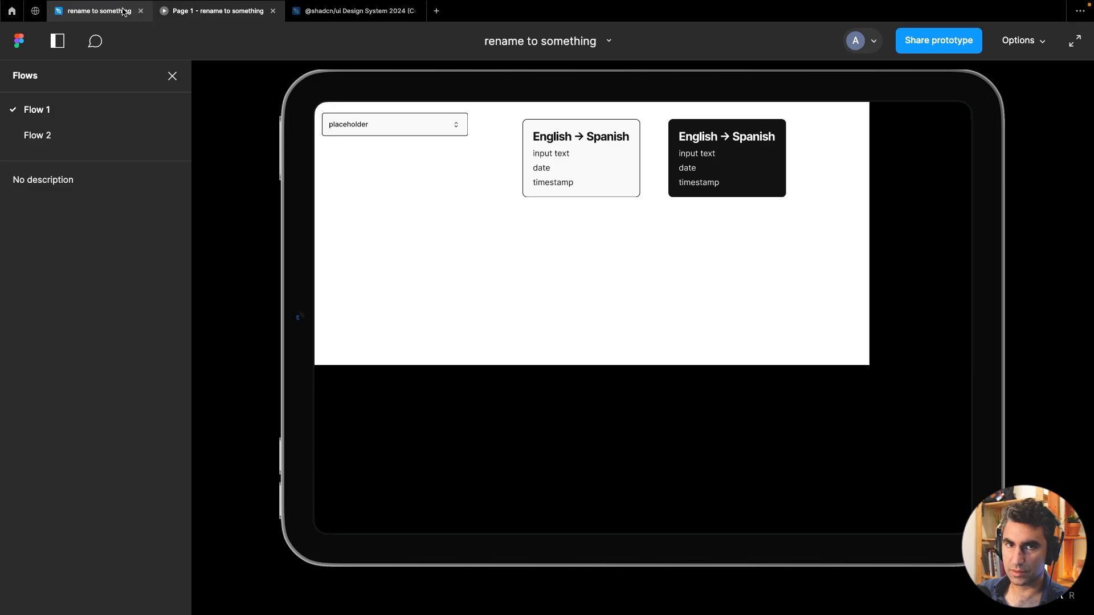
# Inspect the Translator Card component set and the Register screen on the canvas
pyautogui.click(647, 433)
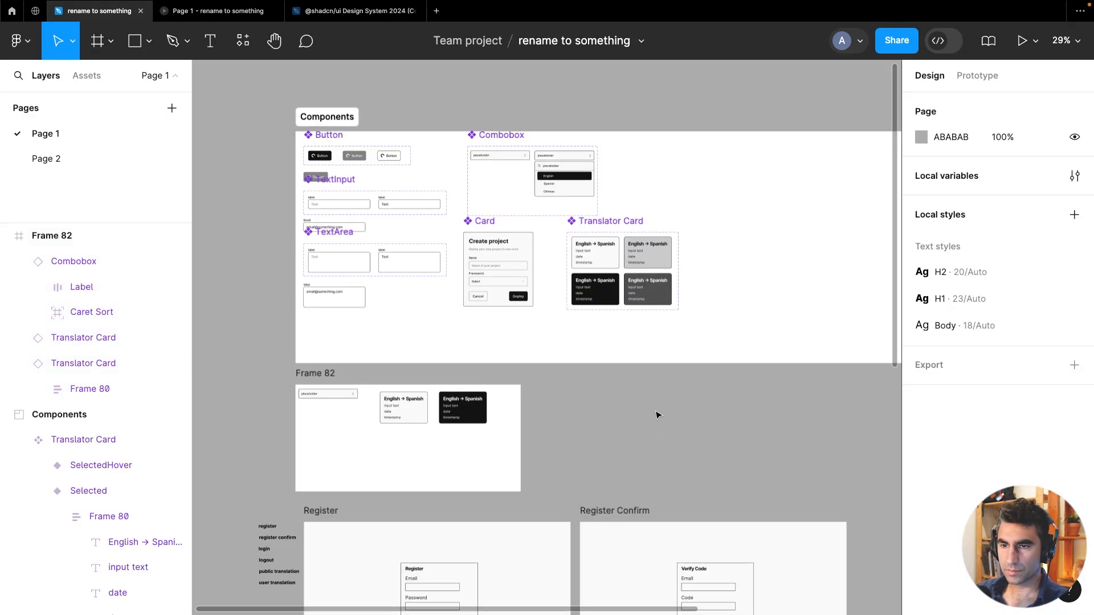
pyautogui.scroll(2, 658, 414)
pyautogui.hscroll(3, 658, 415)
pyautogui.click(541, 281)
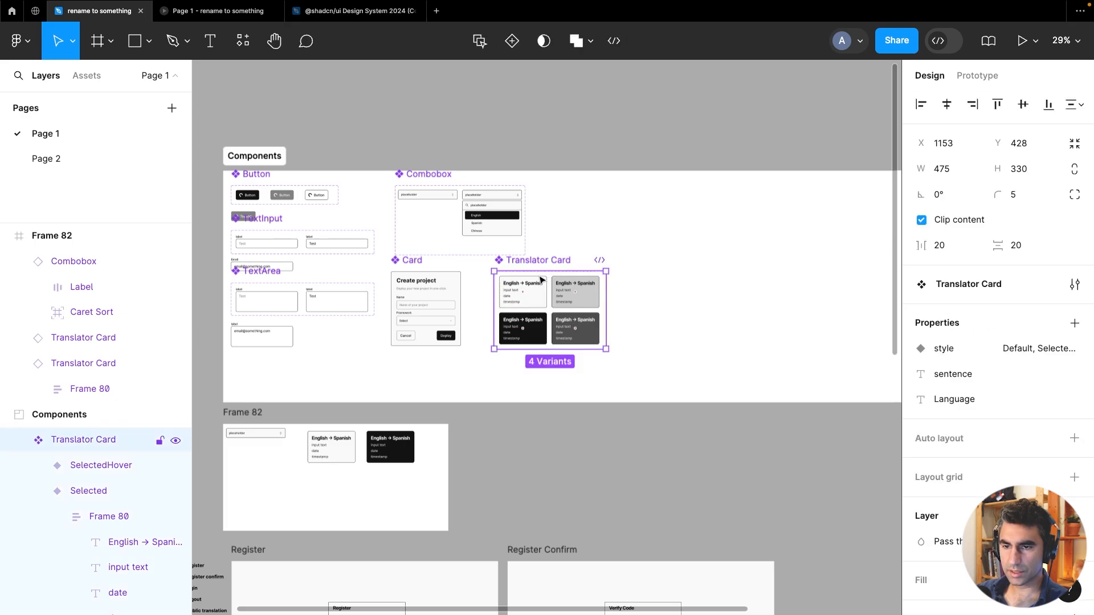
pyautogui.click(554, 452)
pyautogui.moveTo(542, 510); pyautogui.dragTo(602, 266)
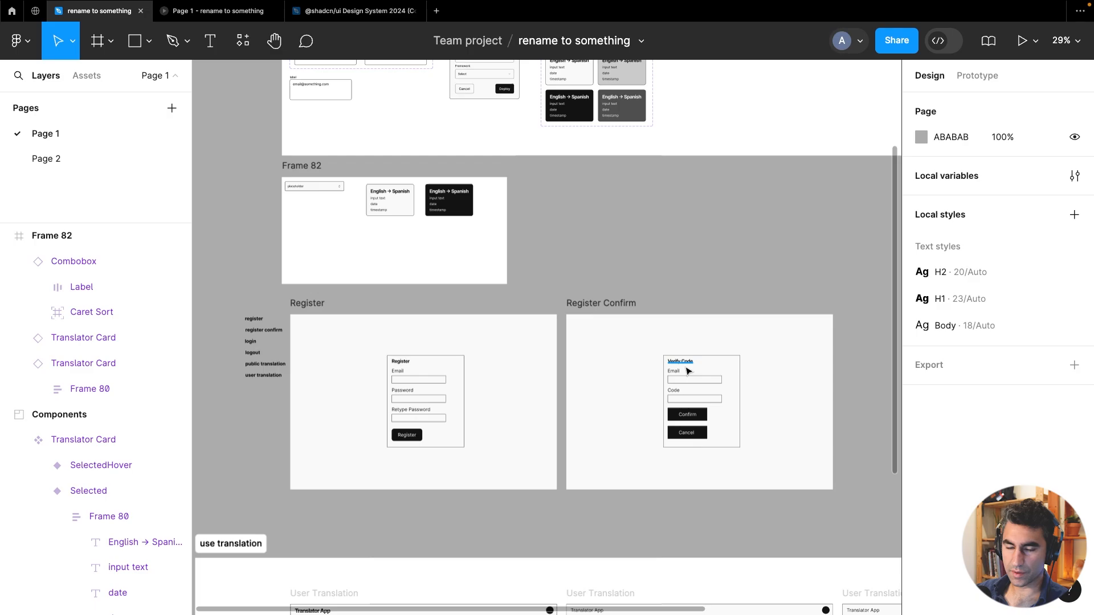
pyautogui.click(448, 373)
pyautogui.scroll(10, 586, 337)
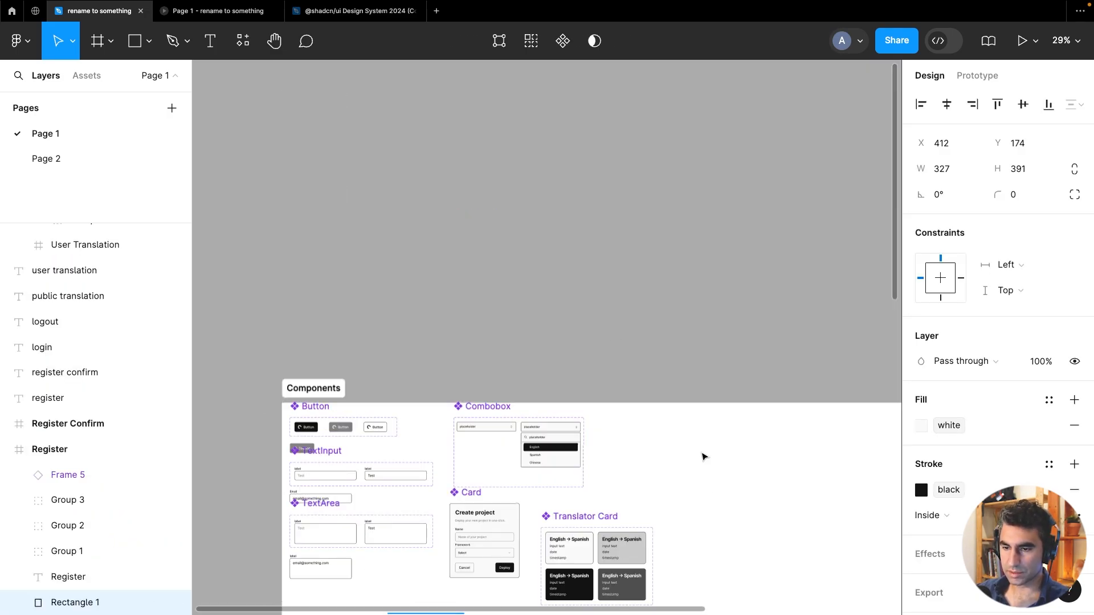
pyautogui.scroll(-4, 717, 342)
pyautogui.click(721, 392)
pyautogui.scroll(5, 769, 365)
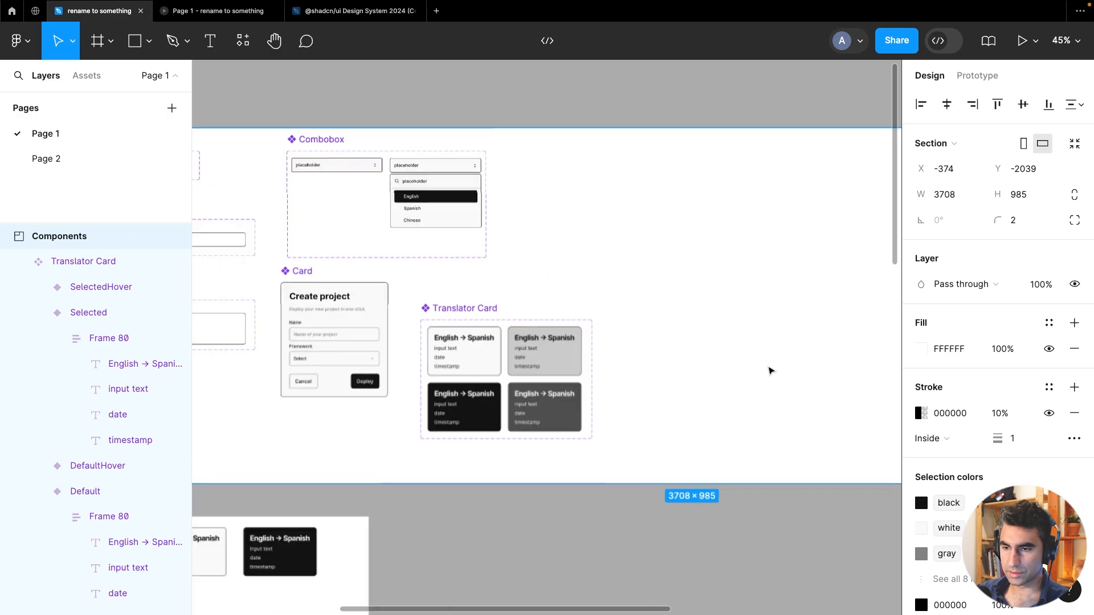
pyautogui.rightClick(634, 149)
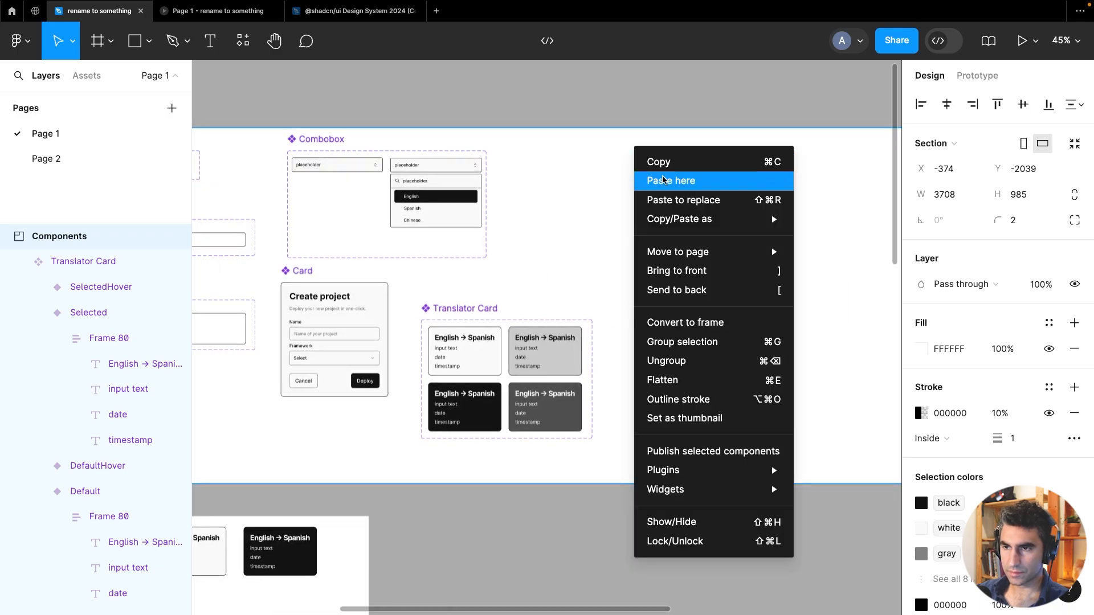
pyautogui.click(662, 180)
pyautogui.hotkey('ctrl', 'z')
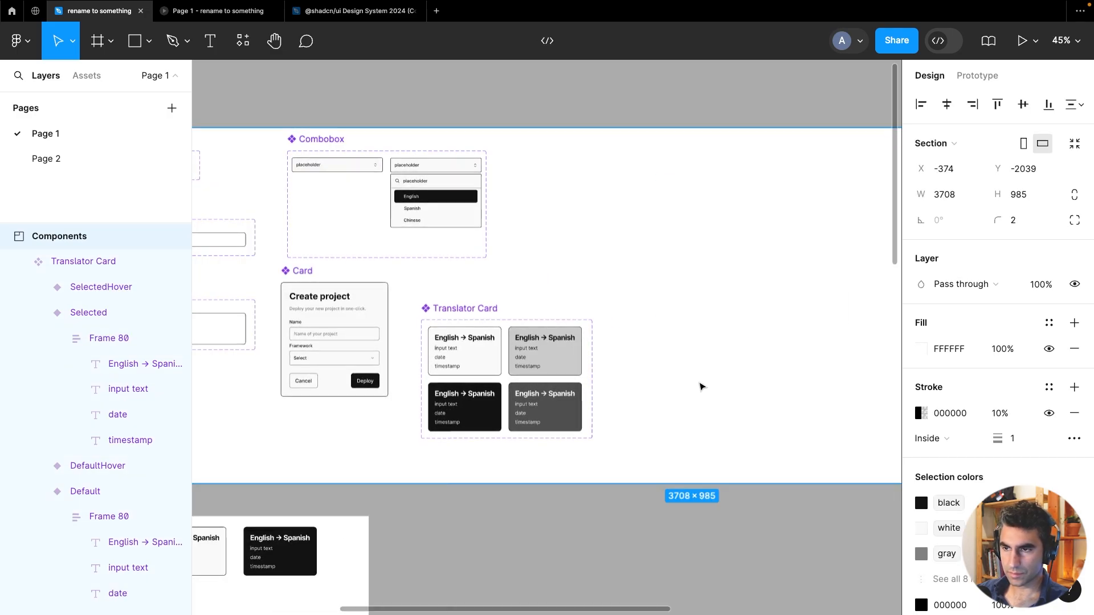
# Copy the Register form elements and paste them into the Components section beside the Card components
pyautogui.scroll(-5, 700, 387)
pyautogui.scroll(-5, 626, 456)
pyautogui.scroll(2, 618, 289)
pyautogui.scroll(3, 617, 289)
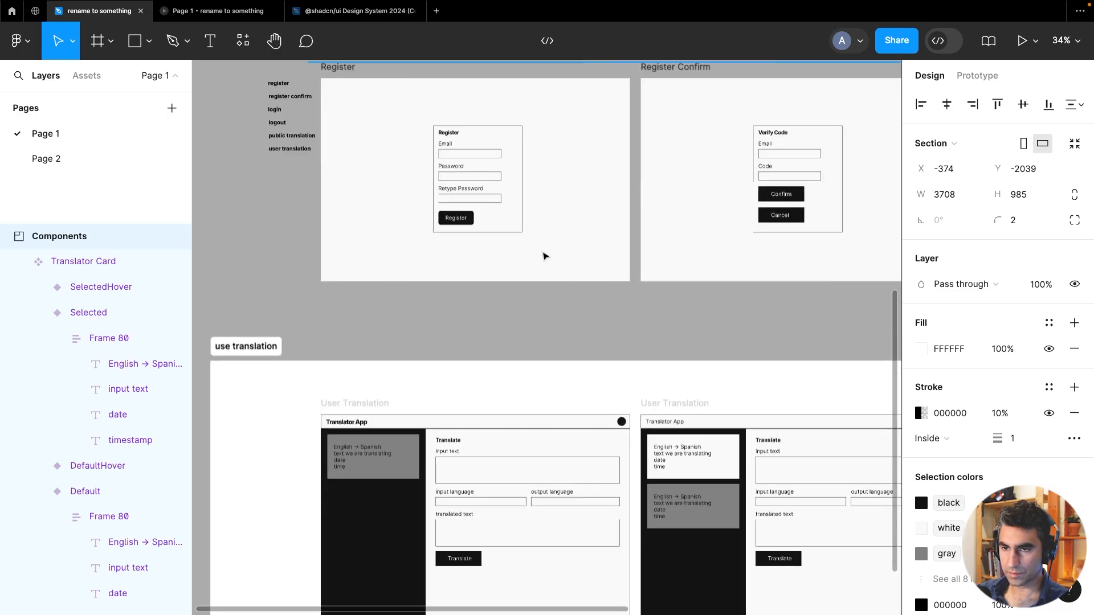
pyautogui.moveTo(542, 254); pyautogui.dragTo(415, 121)
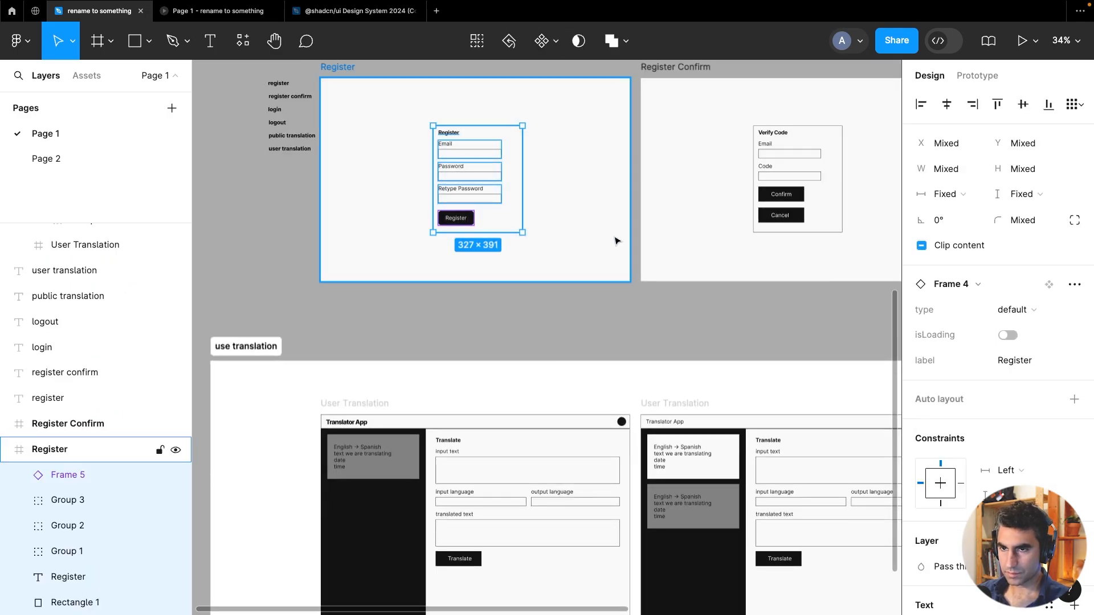
pyautogui.scroll(-3, 723, 183)
pyautogui.scroll(5, 562, 513)
pyautogui.click(532, 315)
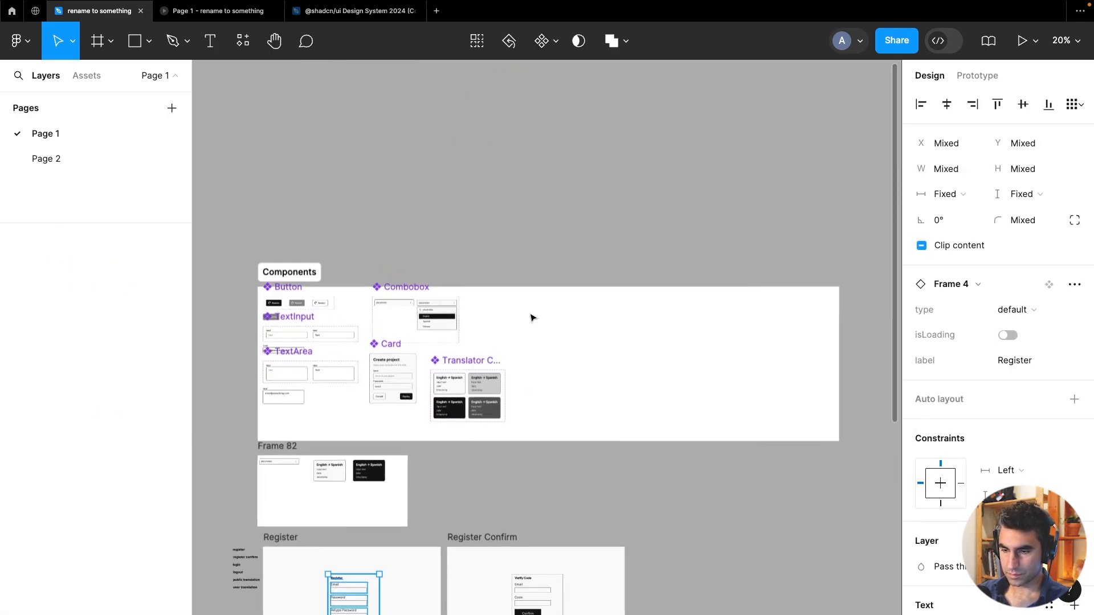
pyautogui.hotkey('ctrl', 'v')
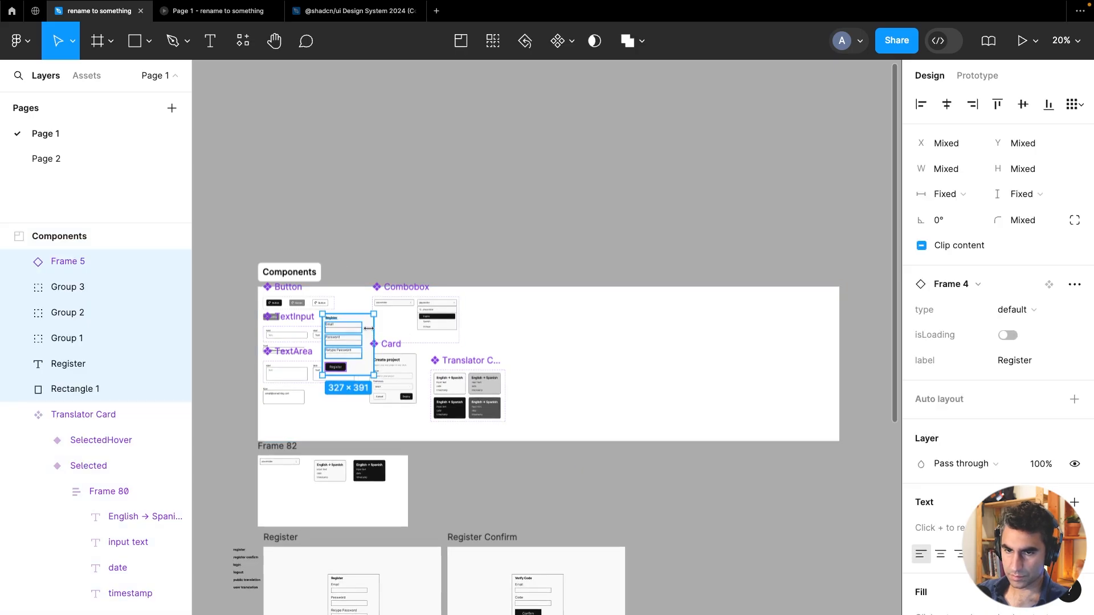
pyautogui.moveTo(539, 327); pyautogui.dragTo(557, 318)
pyautogui.scroll(2, 477, 351)
pyautogui.scroll(3, 478, 353)
pyautogui.scroll(1, 579, 375)
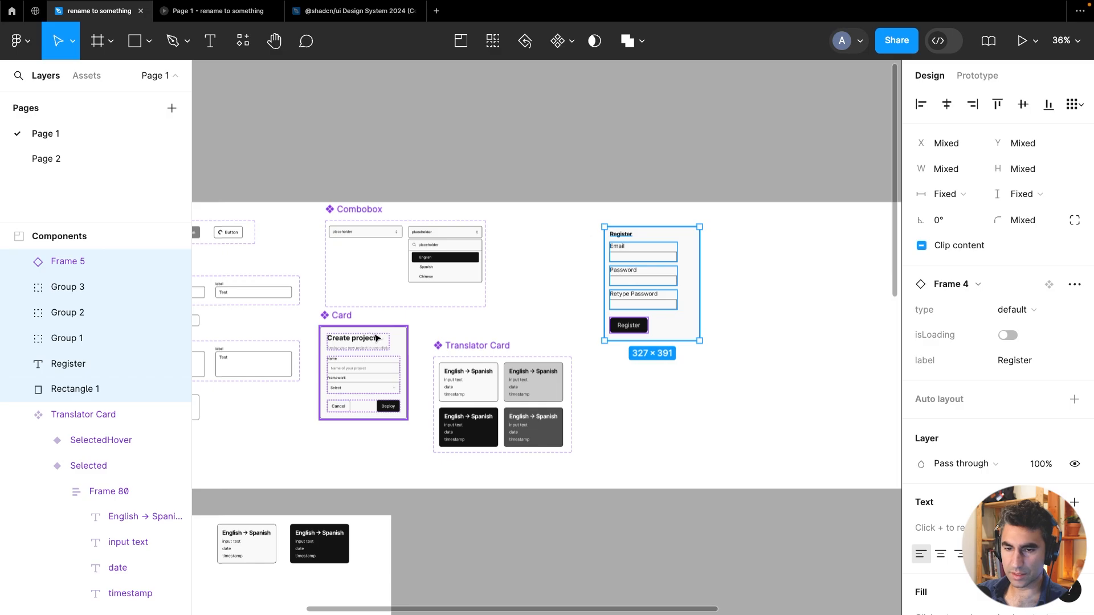
# Paste an instance of the Card component and place it just below the copied Register form
pyautogui.click(395, 338)
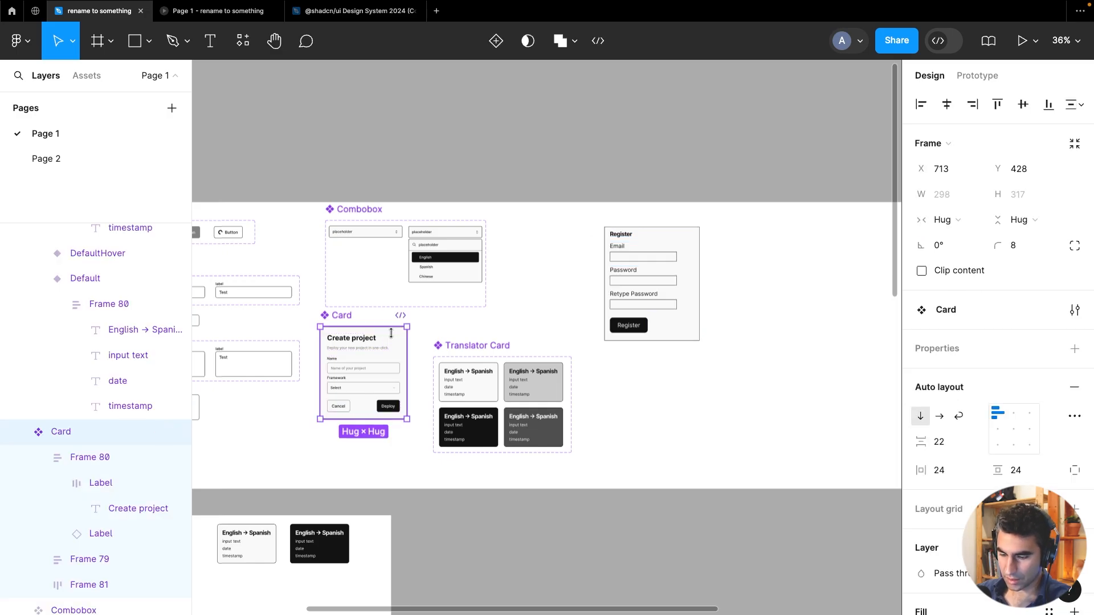
pyautogui.click(650, 367)
pyautogui.rightClick(651, 367)
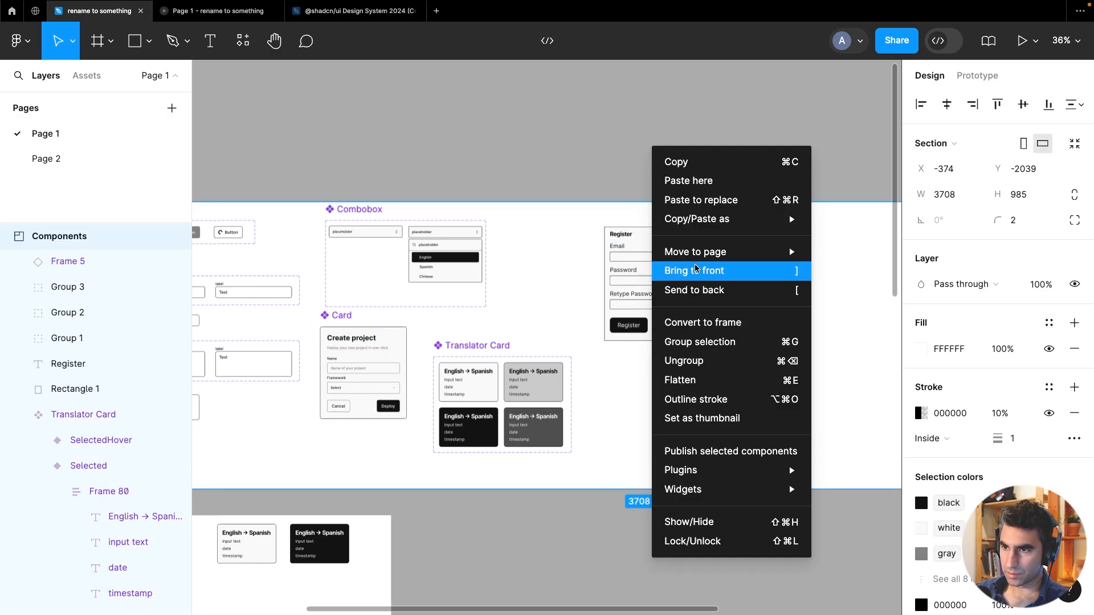
pyautogui.click(724, 180)
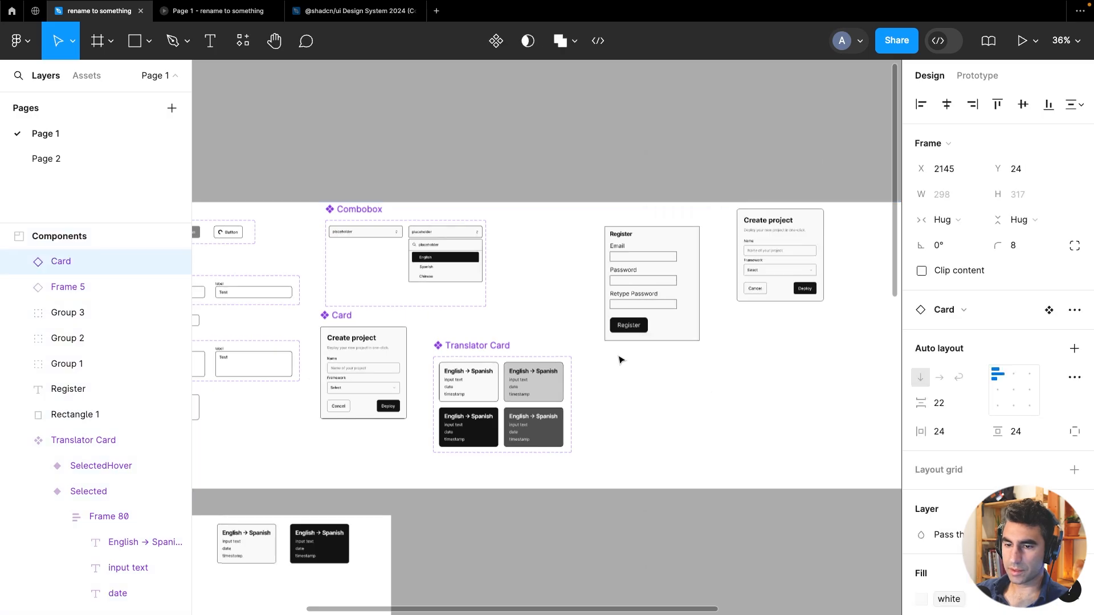
pyautogui.moveTo(784, 237); pyautogui.dragTo(656, 362)
pyautogui.scroll(5, 704, 322)
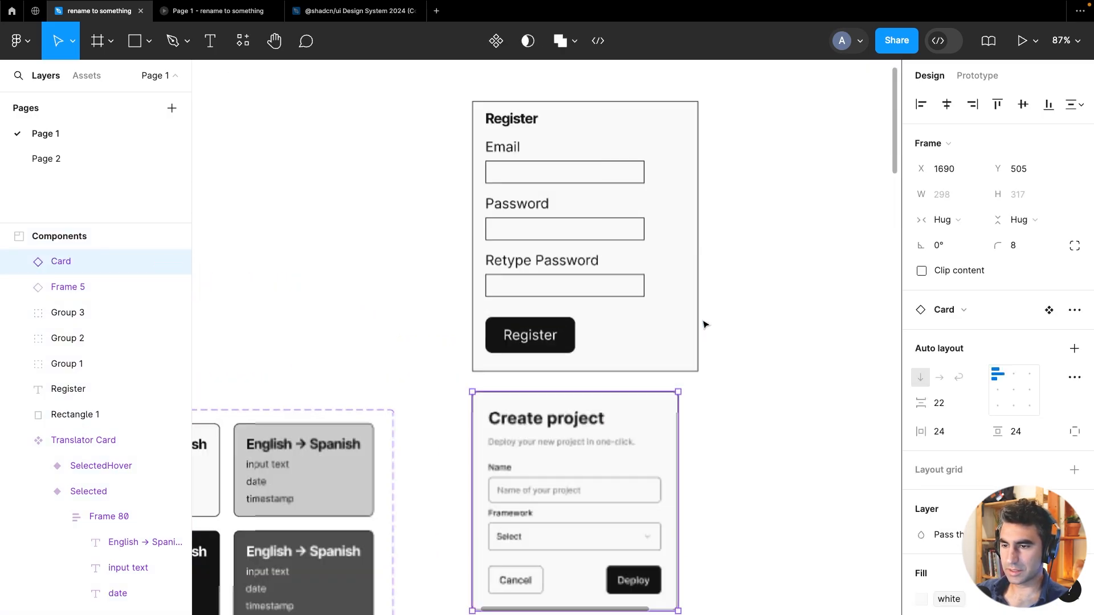
pyautogui.scroll(-3, 764, 329)
pyautogui.moveTo(747, 379); pyautogui.dragTo(604, 377)
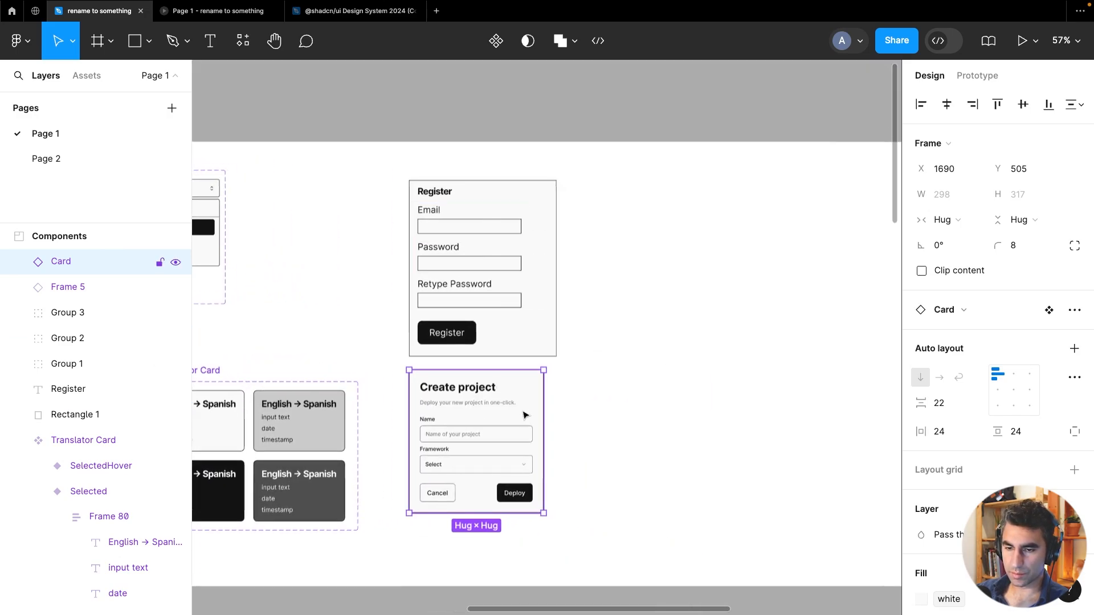
pyautogui.moveTo(525, 416); pyautogui.dragTo(524, 433)
# Detach the pasted Card instance from its main component
pyautogui.rightClick(525, 433)
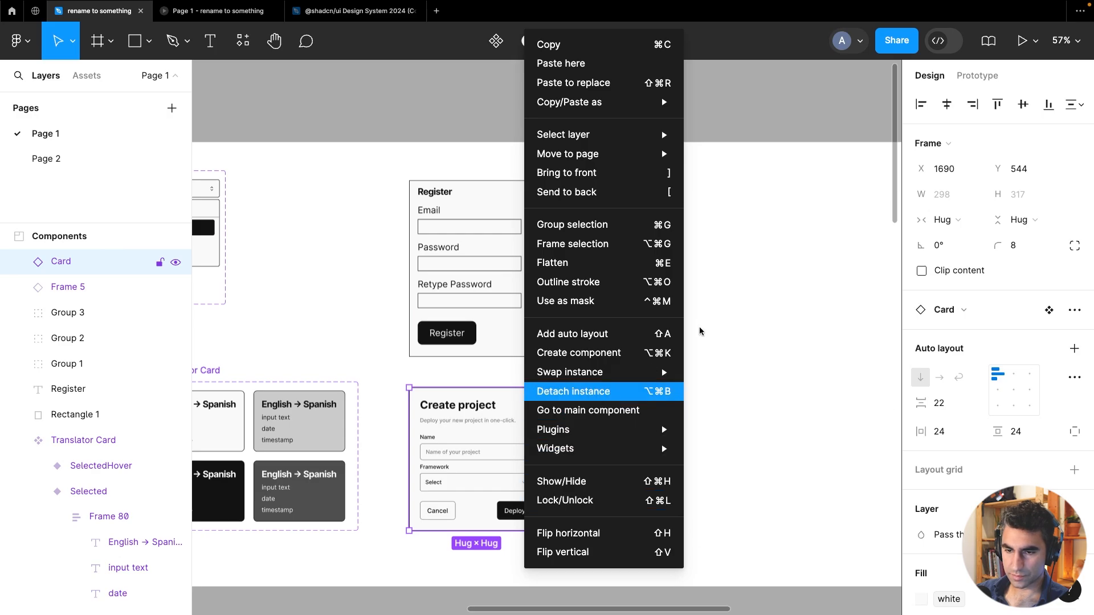
pyautogui.press('alt+super+b')
pyautogui.scroll(2, 415, 414)
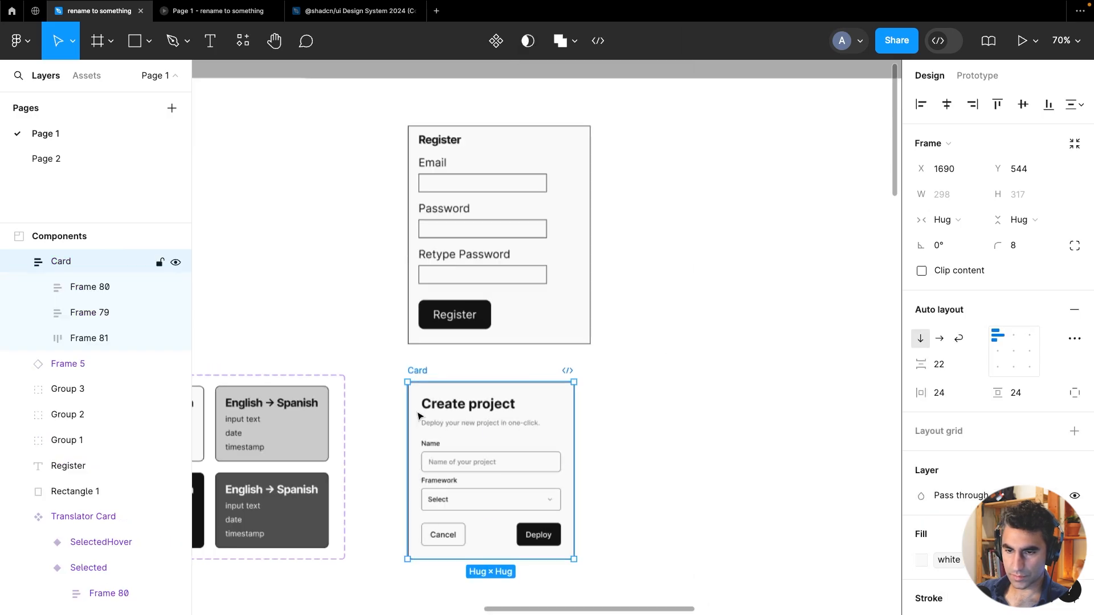
# Try to move the card's Create project title layer out of its Label frame
pyautogui.click(496, 404)
pyautogui.click(38, 289)
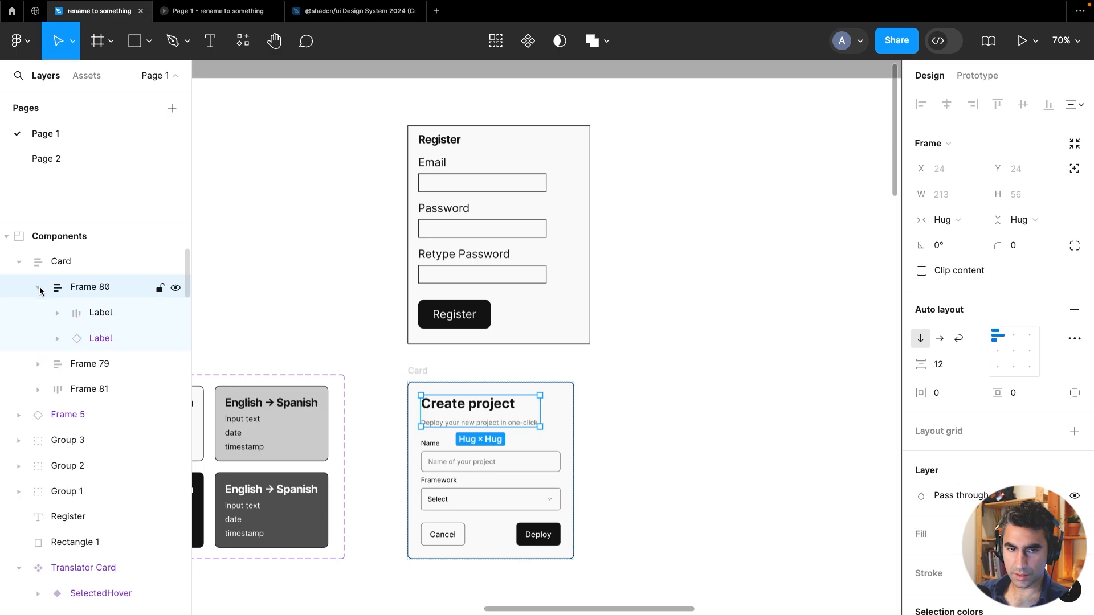
pyautogui.click(57, 312)
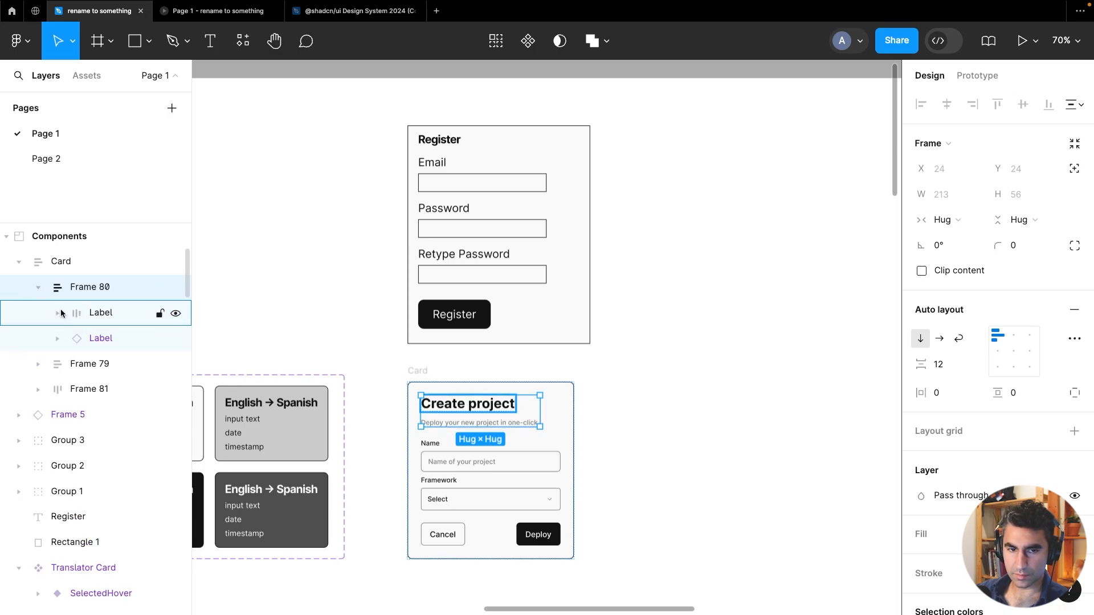
pyautogui.click(108, 337)
pyautogui.moveTo(74, 277); pyautogui.dragTo(73, 274)
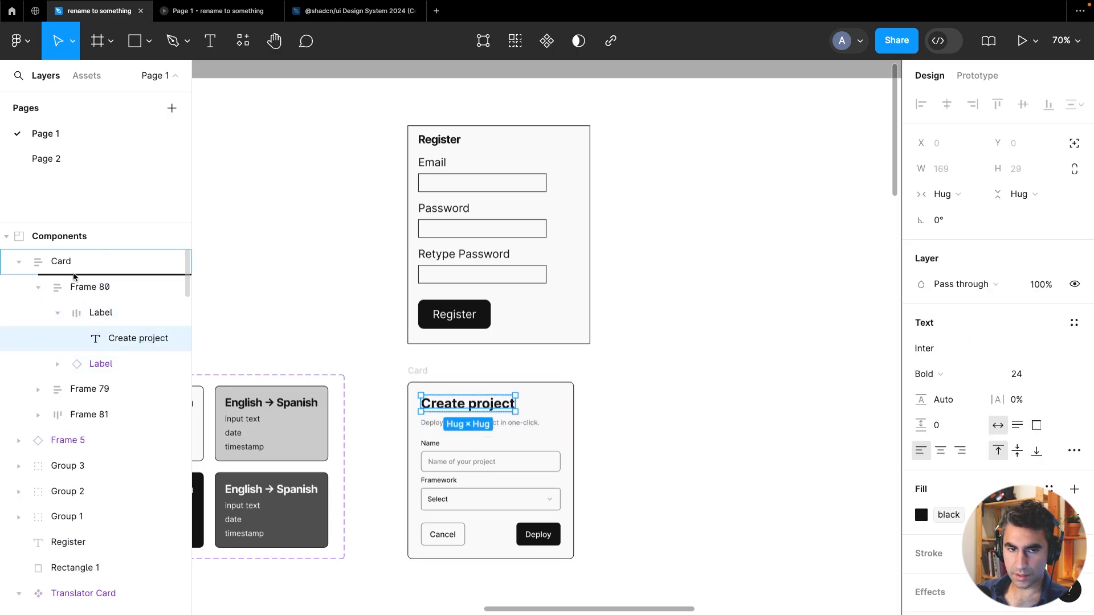
pyautogui.moveTo(100, 319); pyautogui.dragTo(113, 339)
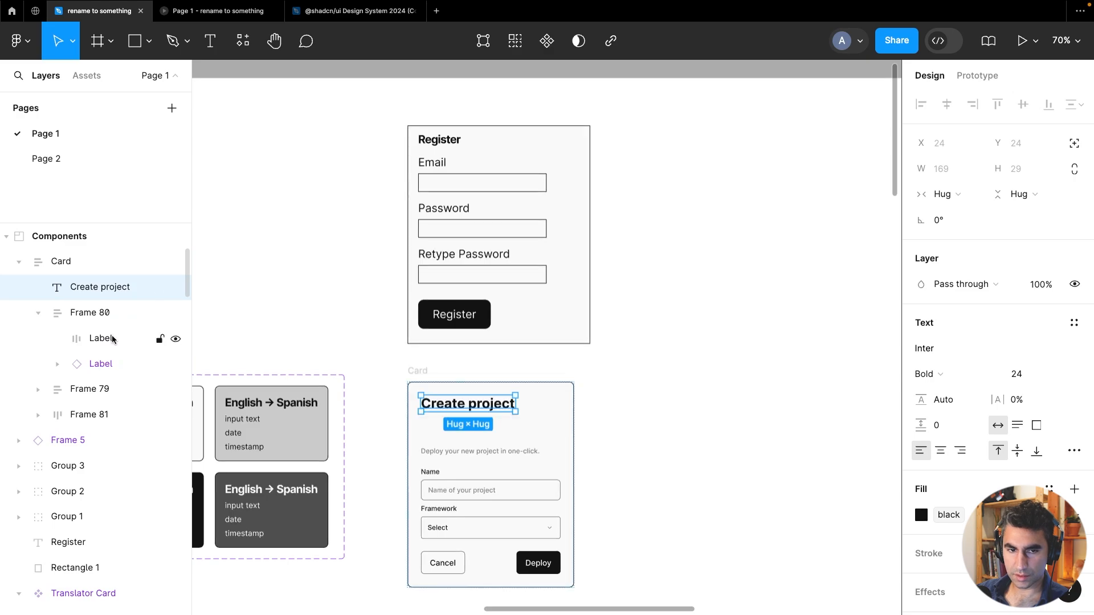
pyautogui.hotkey('ctrl', 'z')
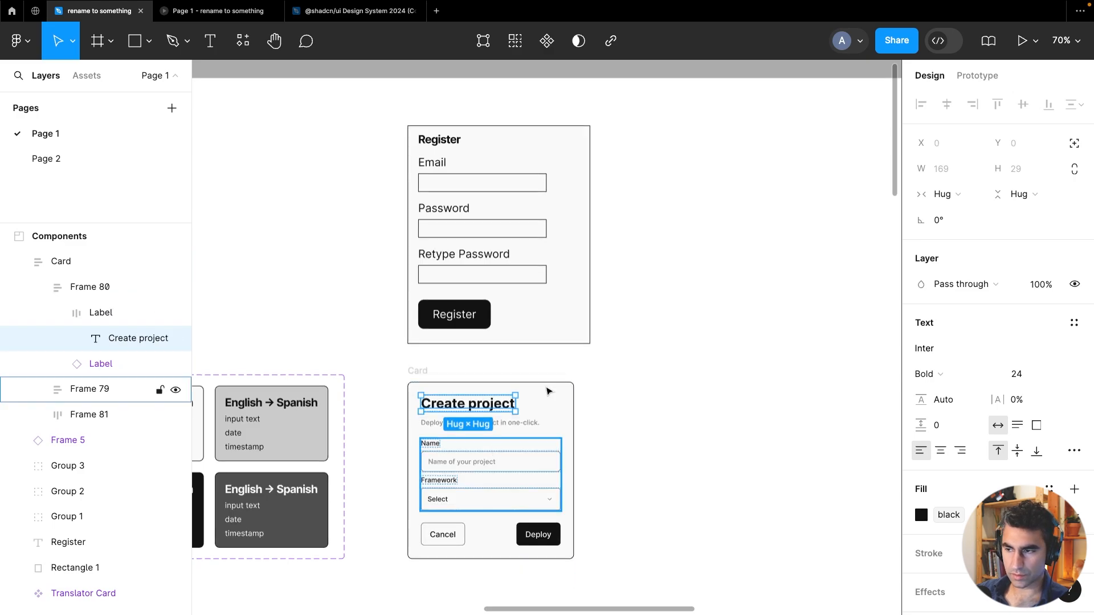
# Apply the H2 text style to the card title and rename the title to Register
pyautogui.click(1074, 322)
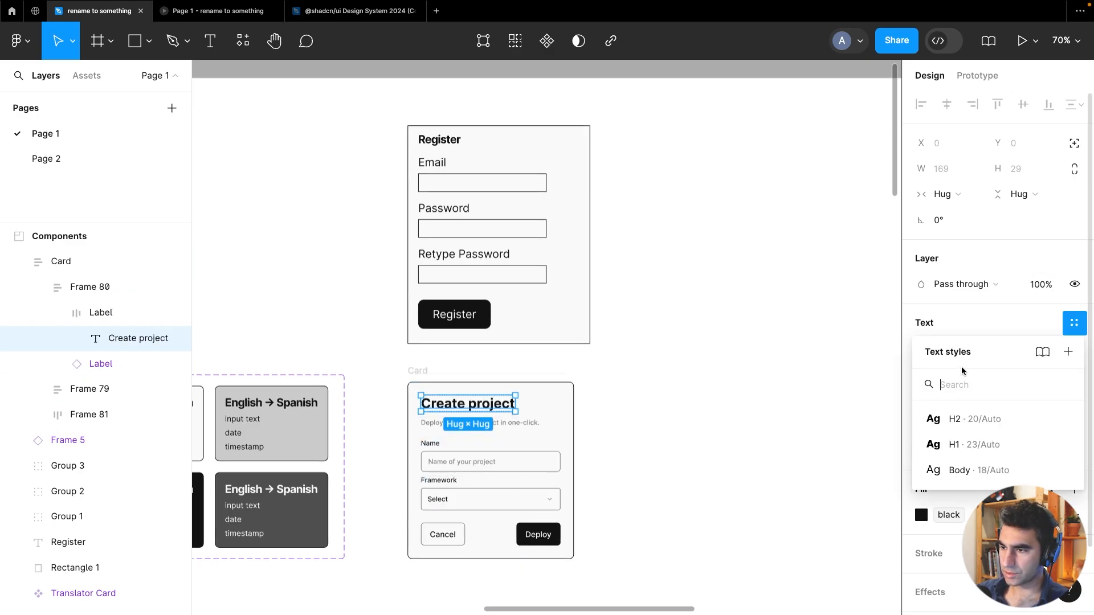
pyautogui.click(958, 419)
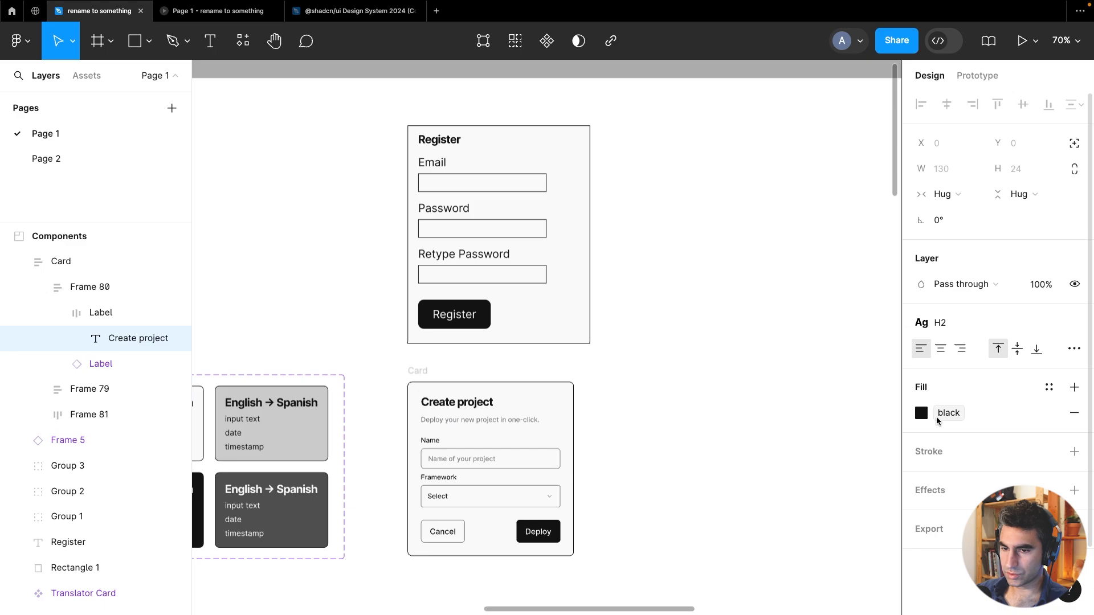
pyautogui.doubleClick(470, 405)
pyautogui.write('Regig')
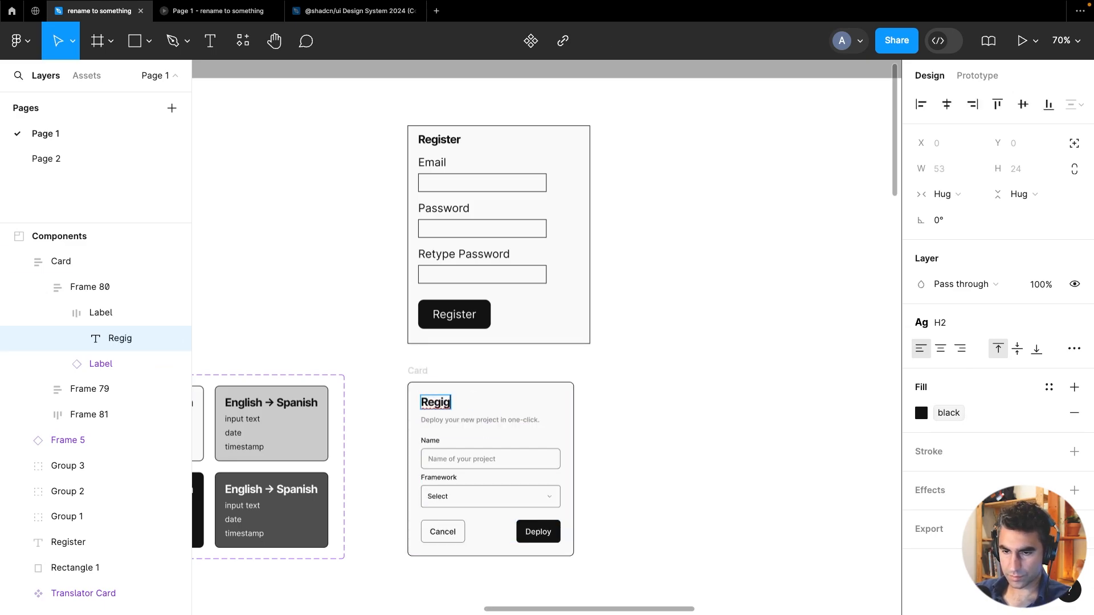
pyautogui.press('BackSpace')
pyautogui.write('ster')
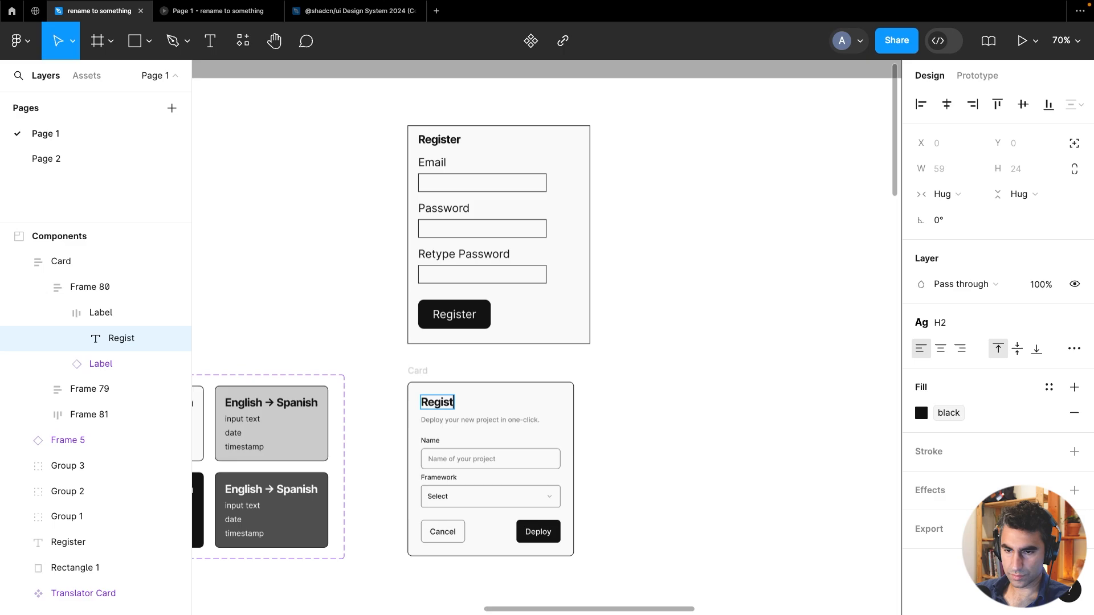
# Replace the card's description text with "Enter email and password to create an account"
pyautogui.doubleClick(511, 424)
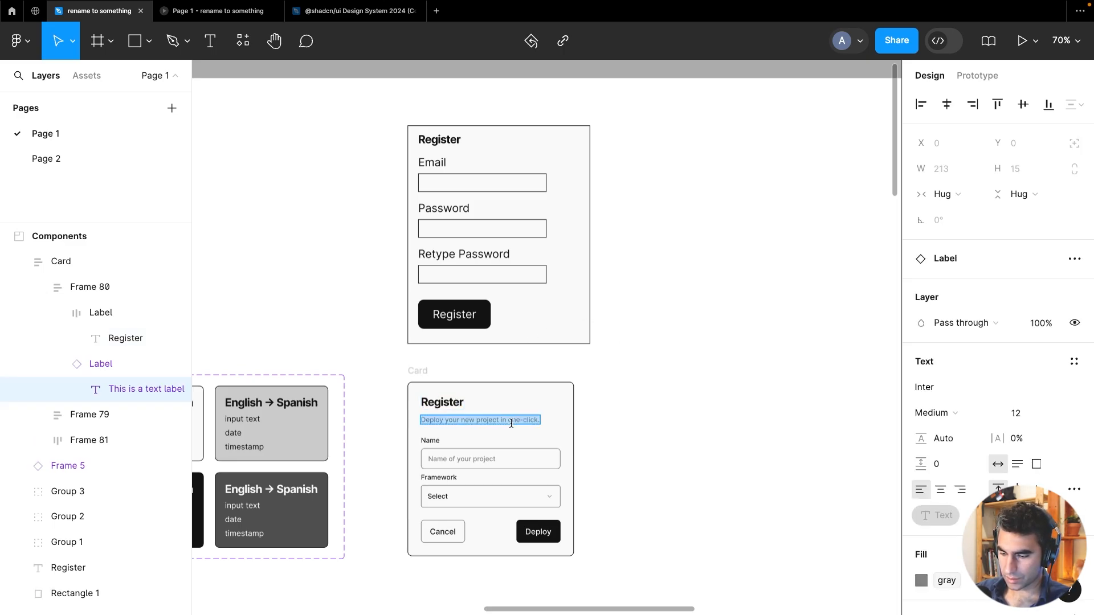
pyautogui.write('Enter your')
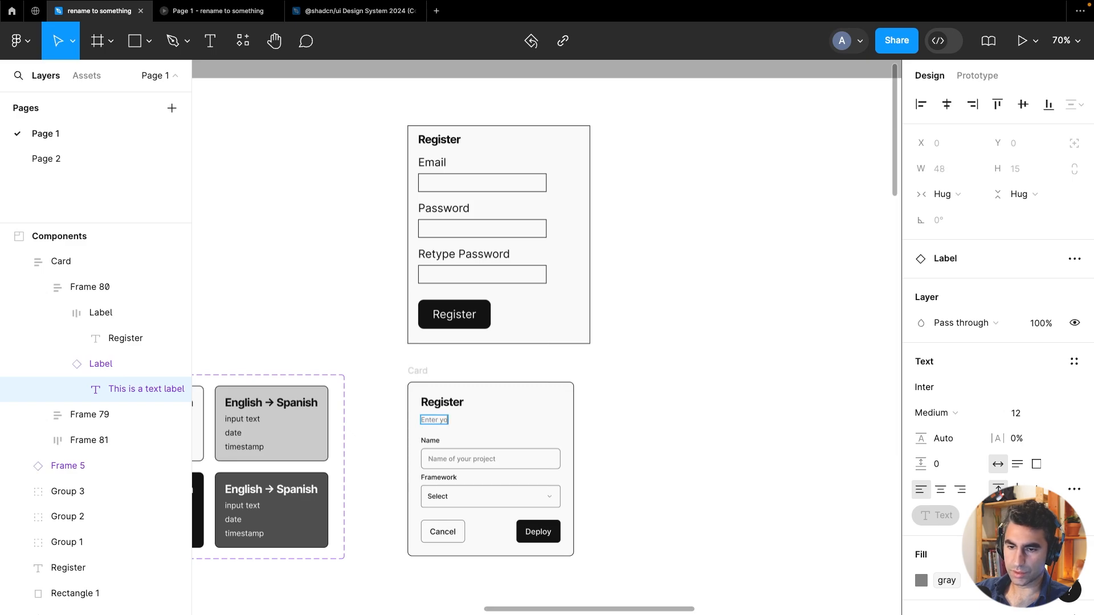
pyautogui.press('BackSpace')
pyautogui.press('BackSpace')
pyautogui.press('BackSpace')
pyautogui.press('BackSpace')
pyautogui.press('BackSpace')
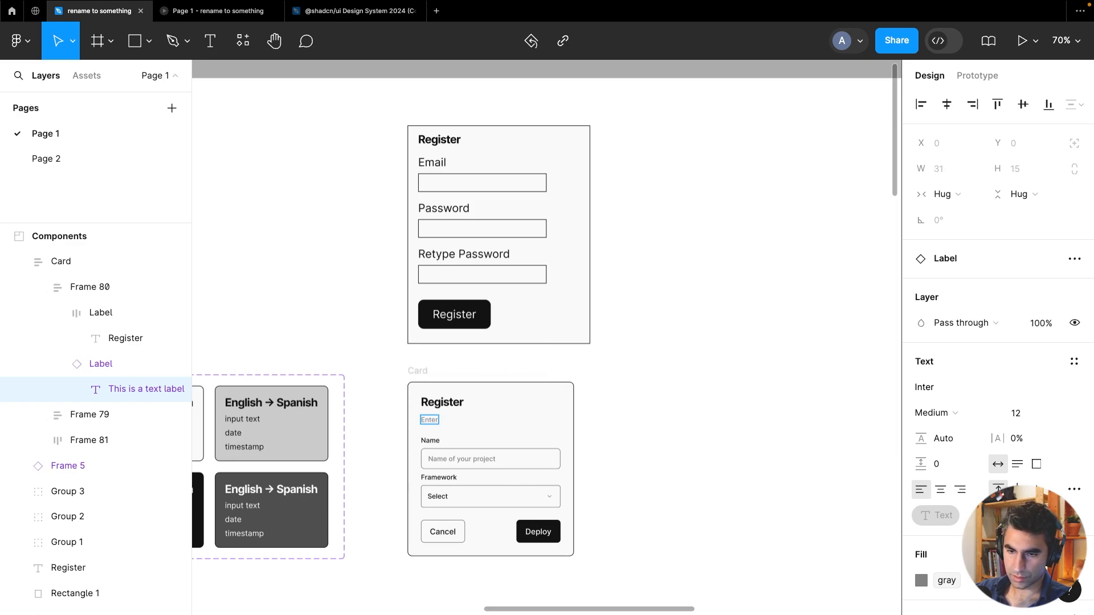
pyautogui.write('email and passwo')
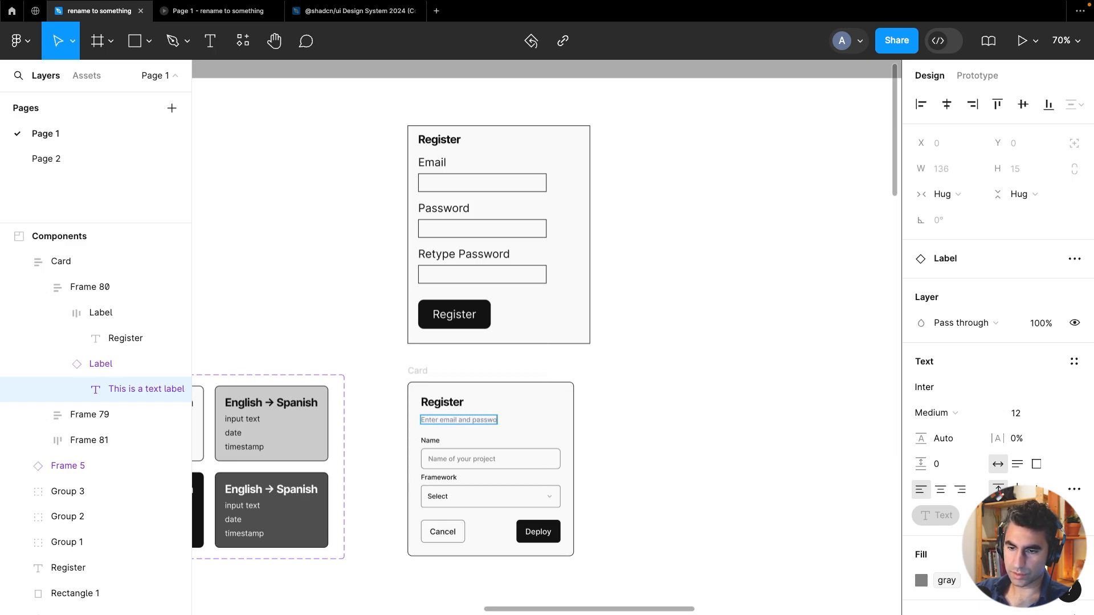
pyautogui.write('rd to create an a')
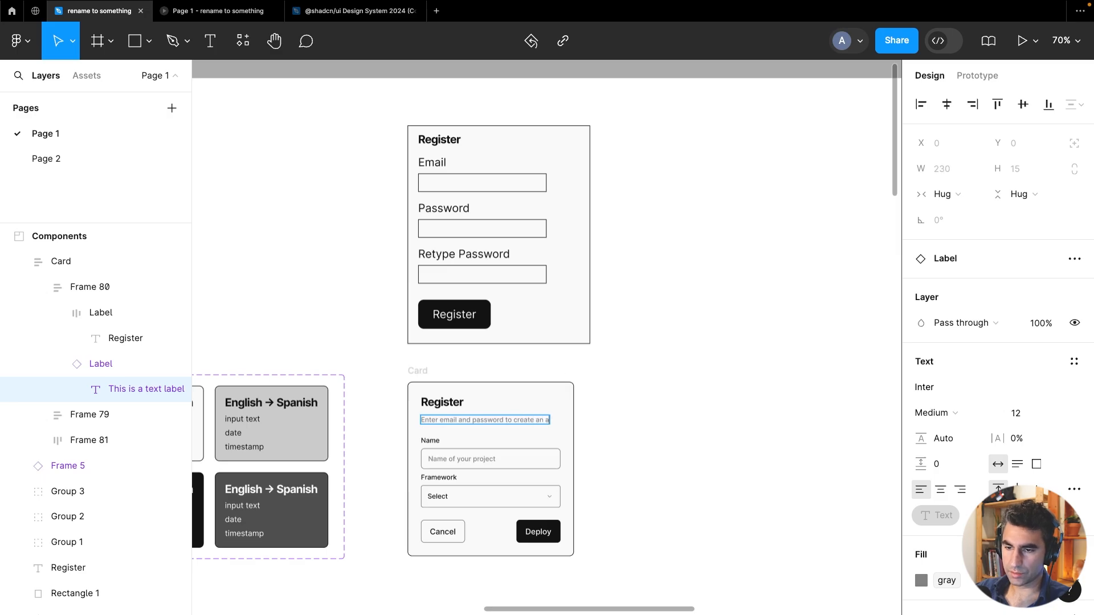
pyautogui.write('ccount')
pyautogui.press('Escape')
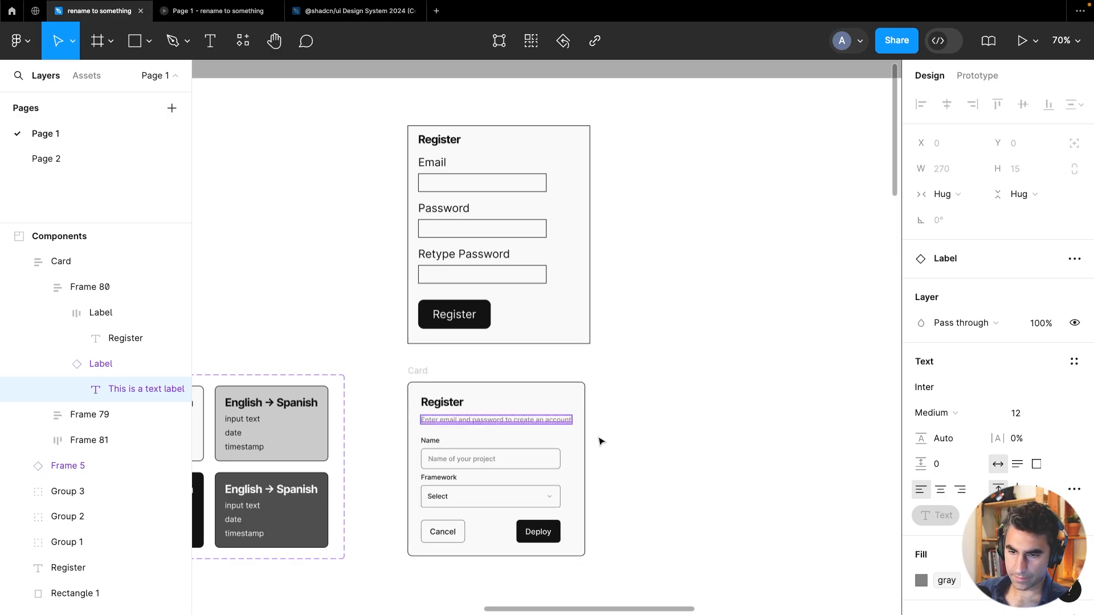
# Copy the Email TextInput instance from the Components section
pyautogui.click(467, 479)
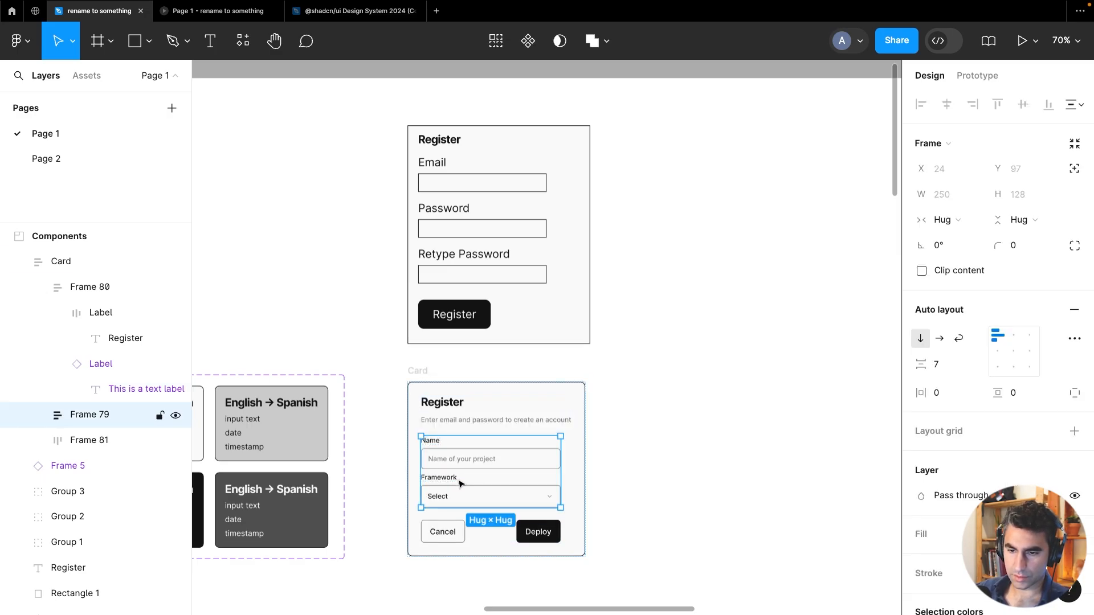
pyautogui.moveTo(337, 320); pyautogui.dragTo(751, 348)
pyautogui.moveTo(615, 360); pyautogui.dragTo(824, 349)
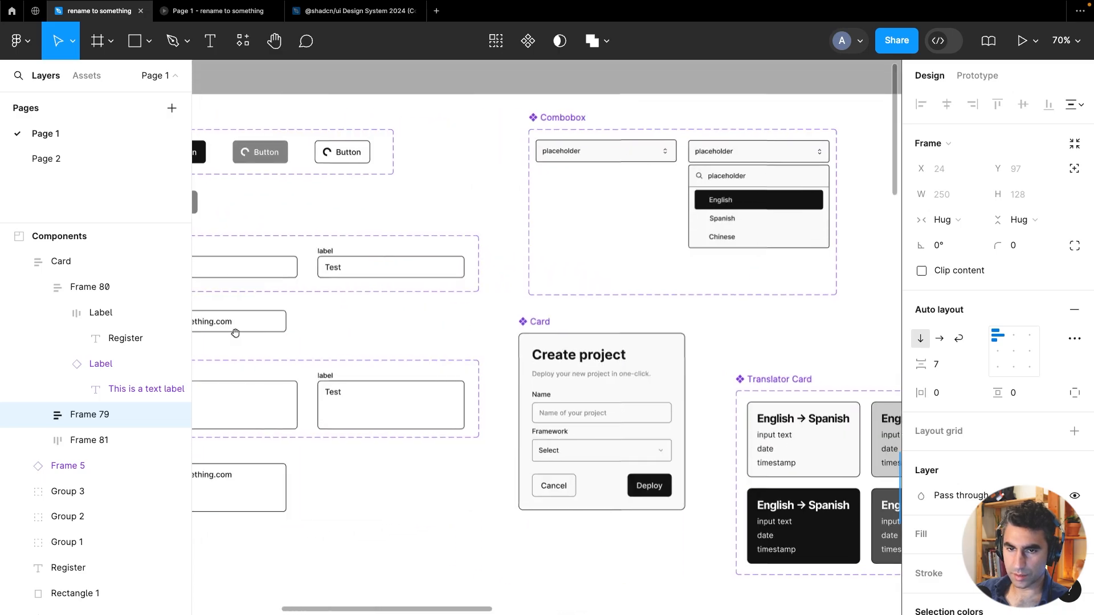
pyautogui.moveTo(236, 333); pyautogui.dragTo(516, 321)
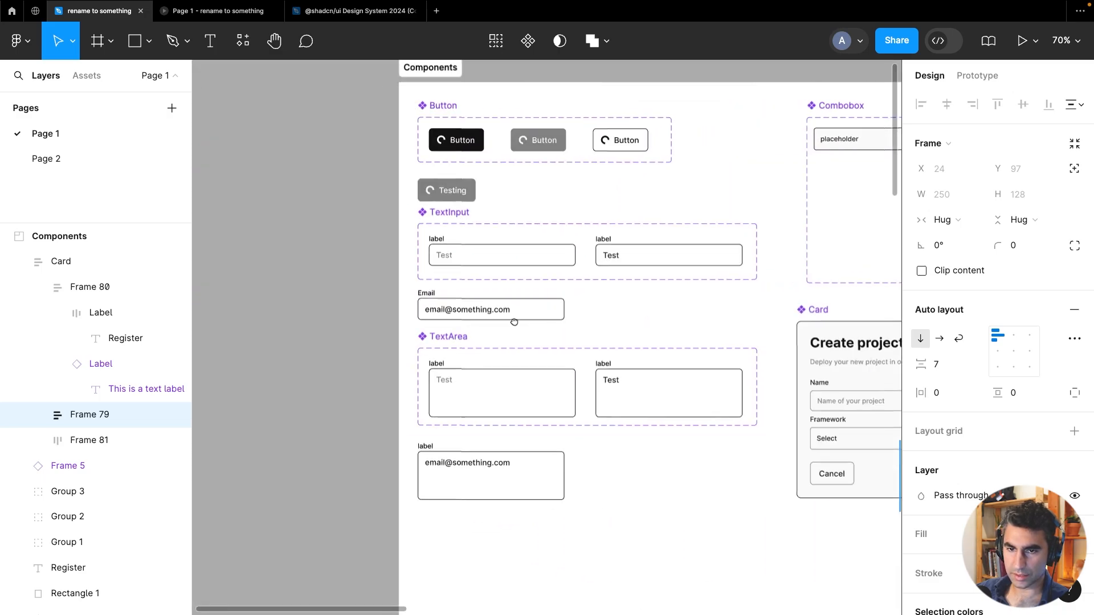
pyautogui.click(482, 307)
pyautogui.scroll(-5, 681, 343)
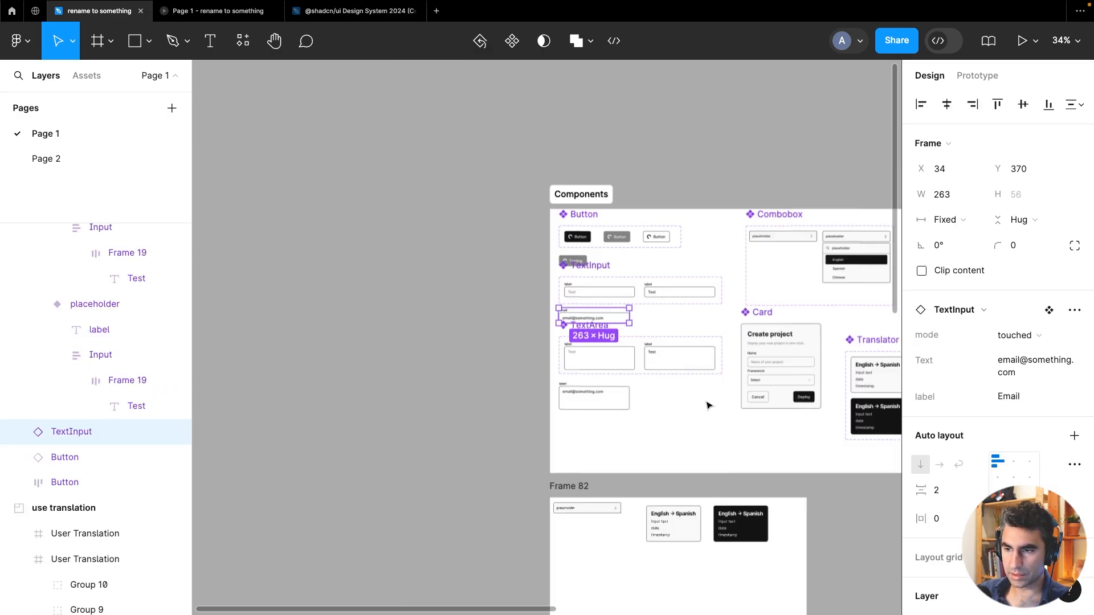
pyautogui.hscroll(5, 709, 403)
pyautogui.scroll(5, 686, 396)
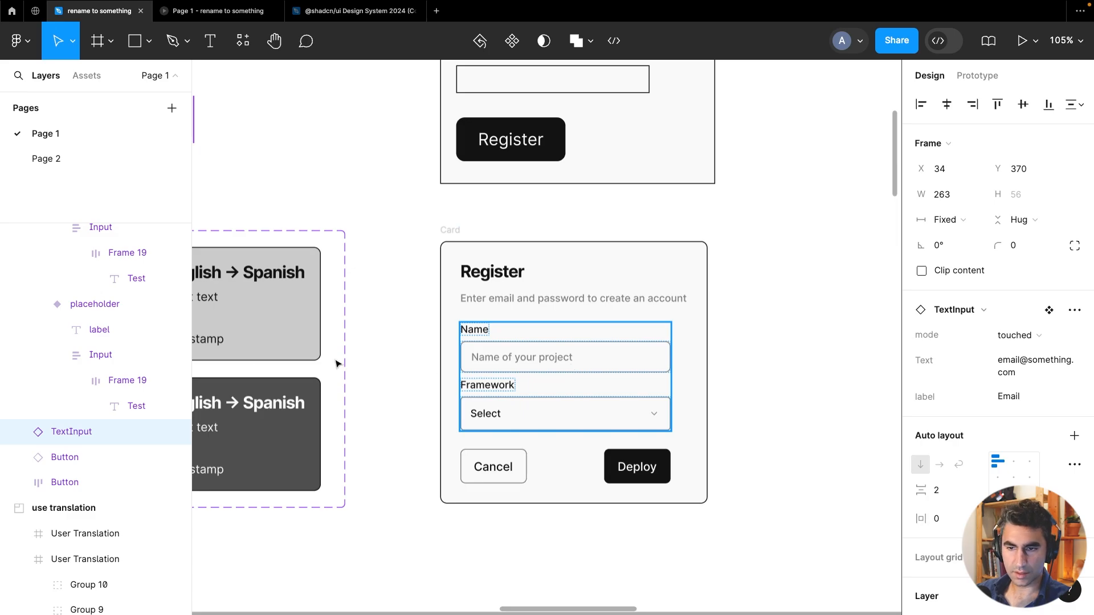
# Delete the Name and Framework fields from the card's form frame
pyautogui.click(512, 377)
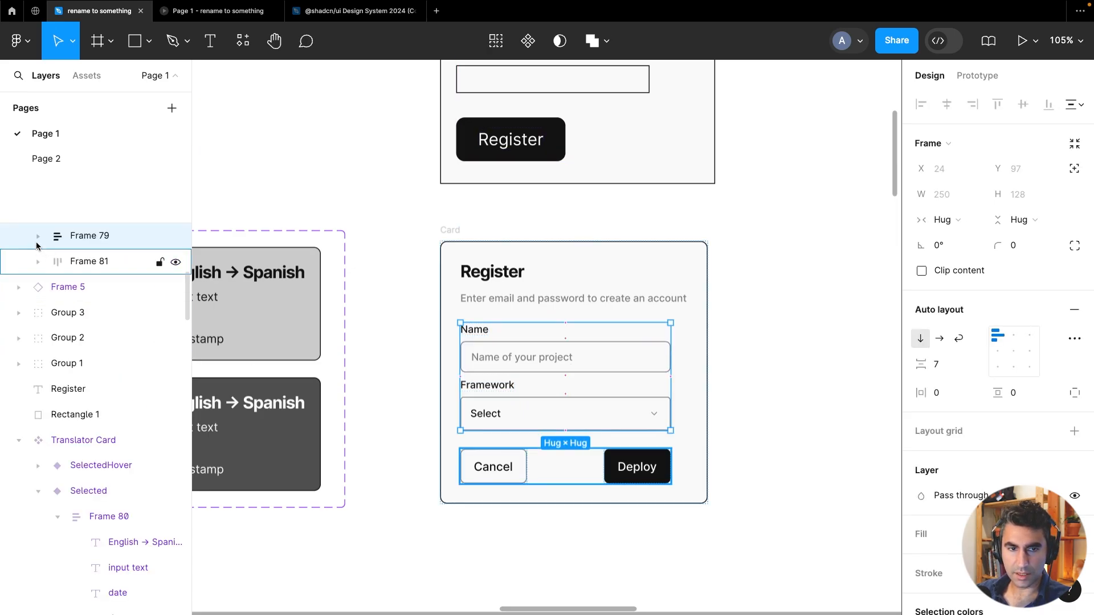
pyautogui.click(38, 236)
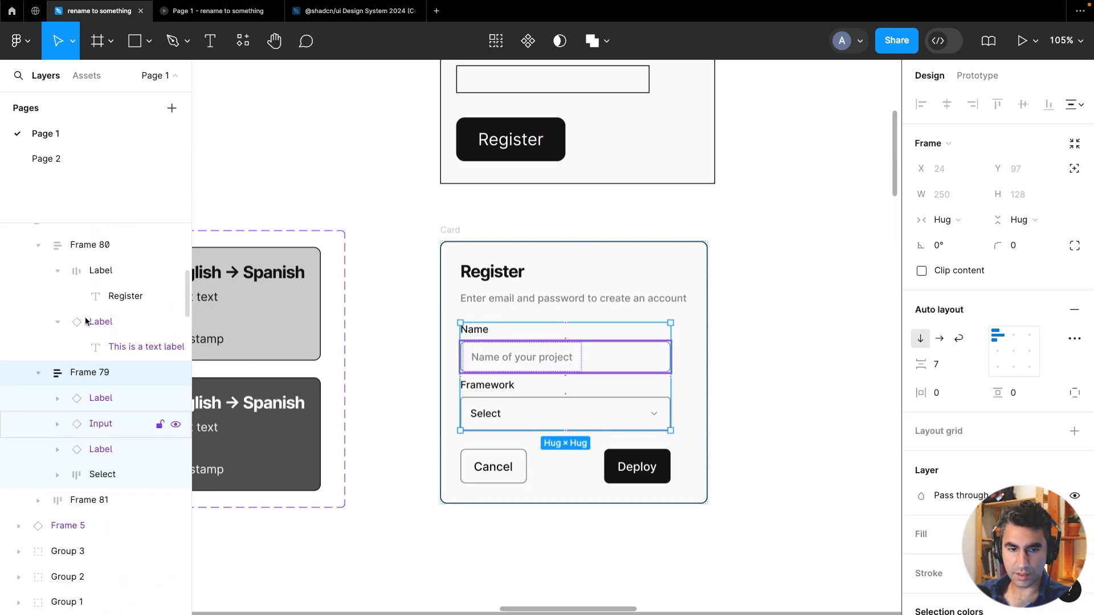
pyautogui.click(101, 398)
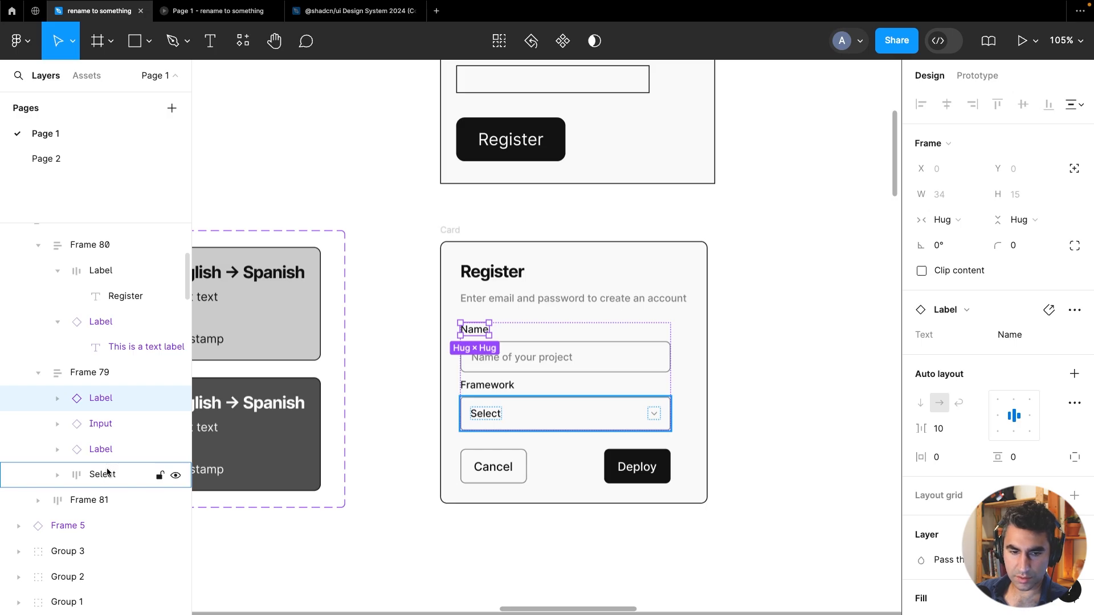
pyautogui.keyDown('shift'); pyautogui.click(107, 473); pyautogui.keyUp('shift')
pyautogui.press('Delete')
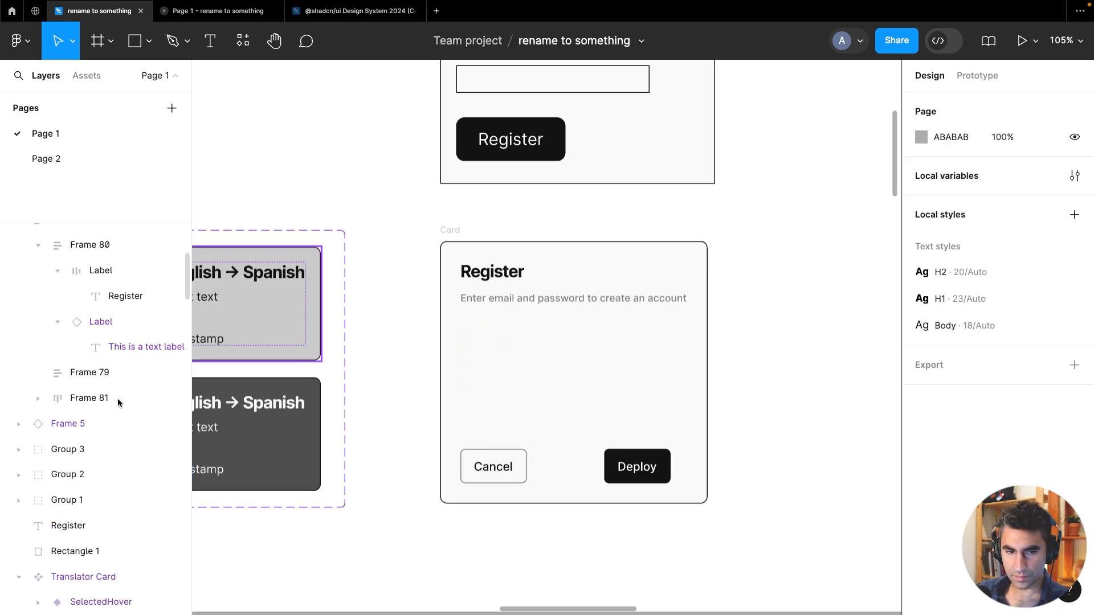
# Paste the TextInput into the card's form frame and set its width to fill the container
pyautogui.click(104, 374)
pyautogui.hotkey('ctrl', 'v')
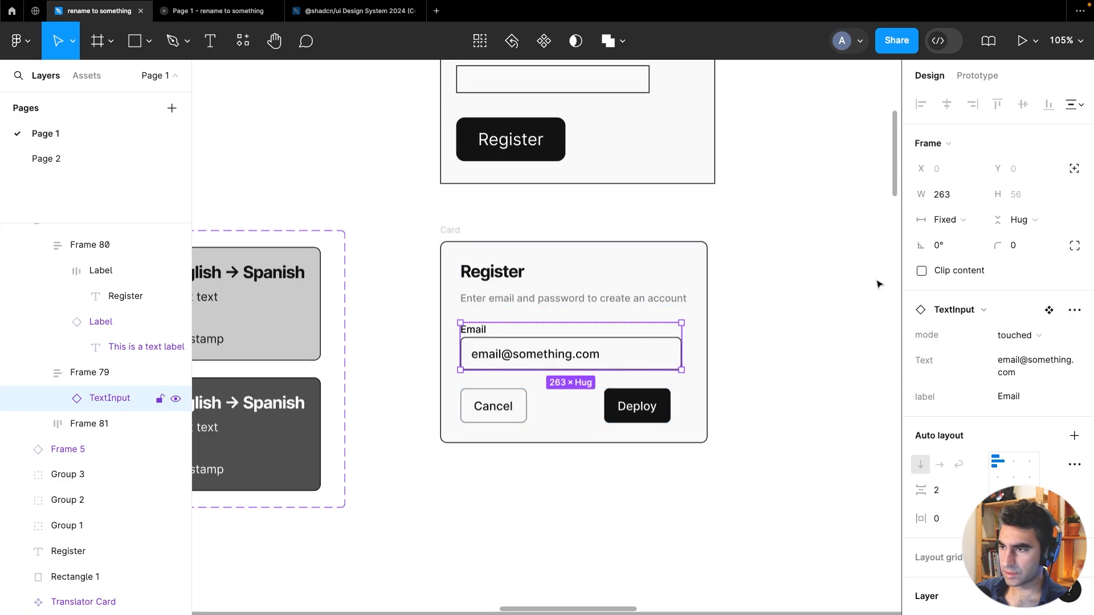
pyautogui.click(946, 219)
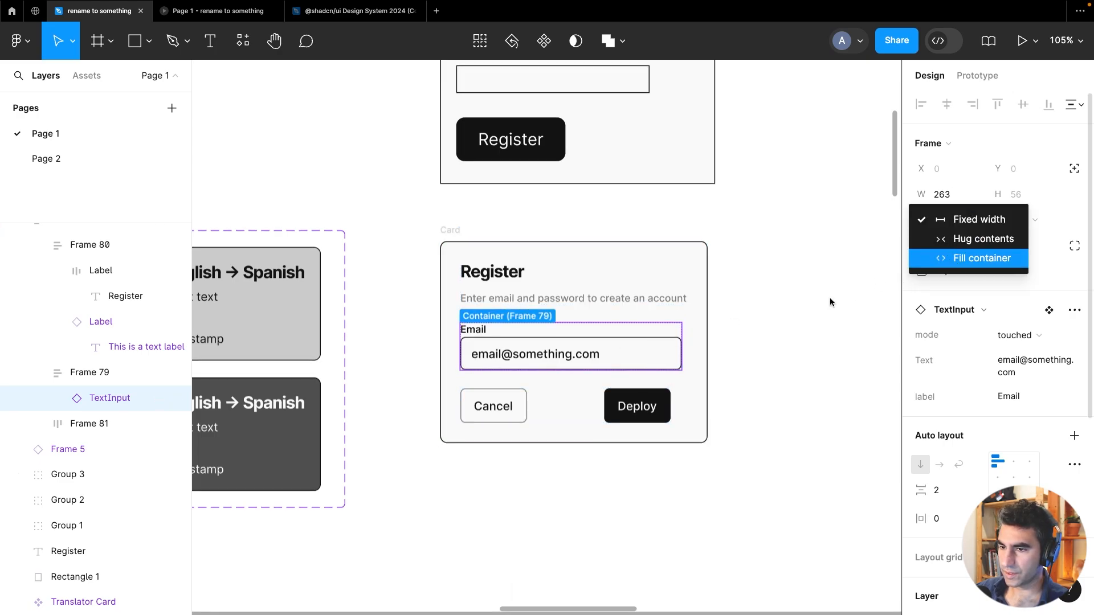
pyautogui.press('Return')
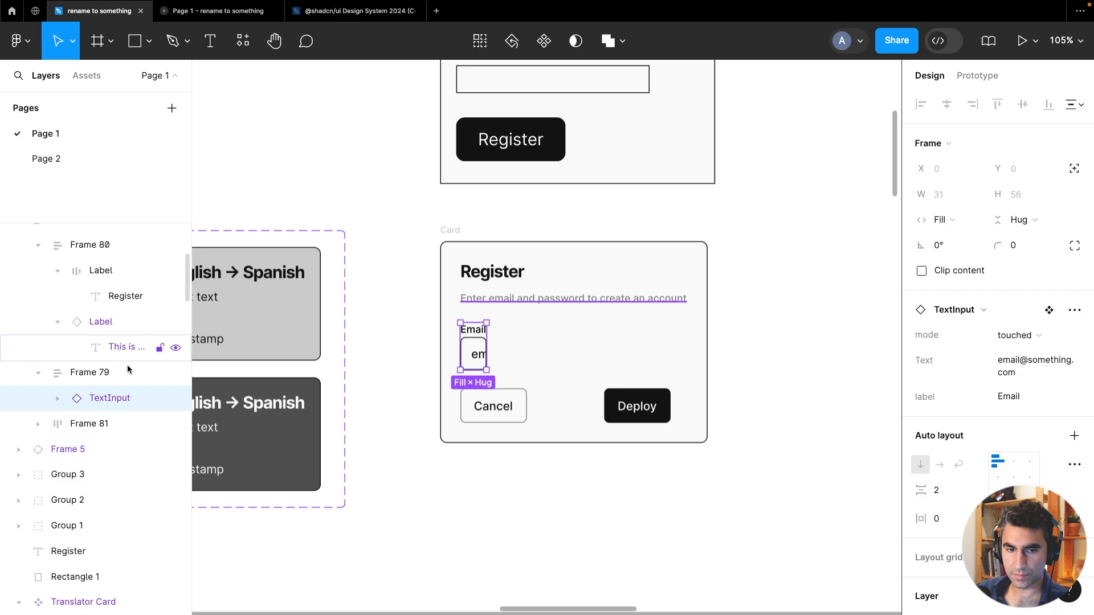
# Set the card's form frame width to fill the container
pyautogui.click(111, 374)
pyautogui.click(942, 221)
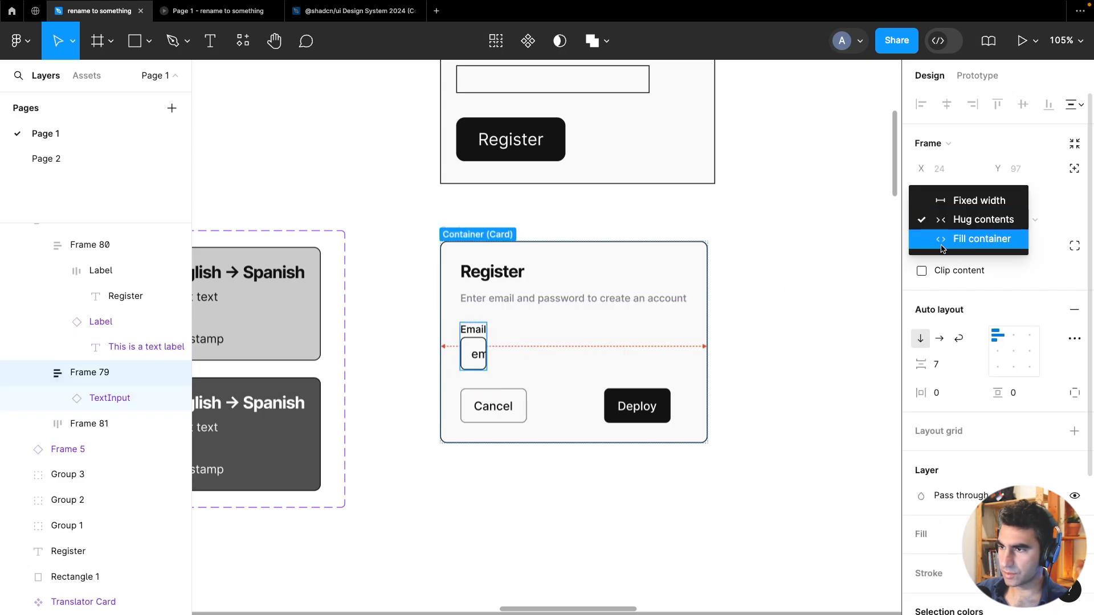
pyautogui.press('Return')
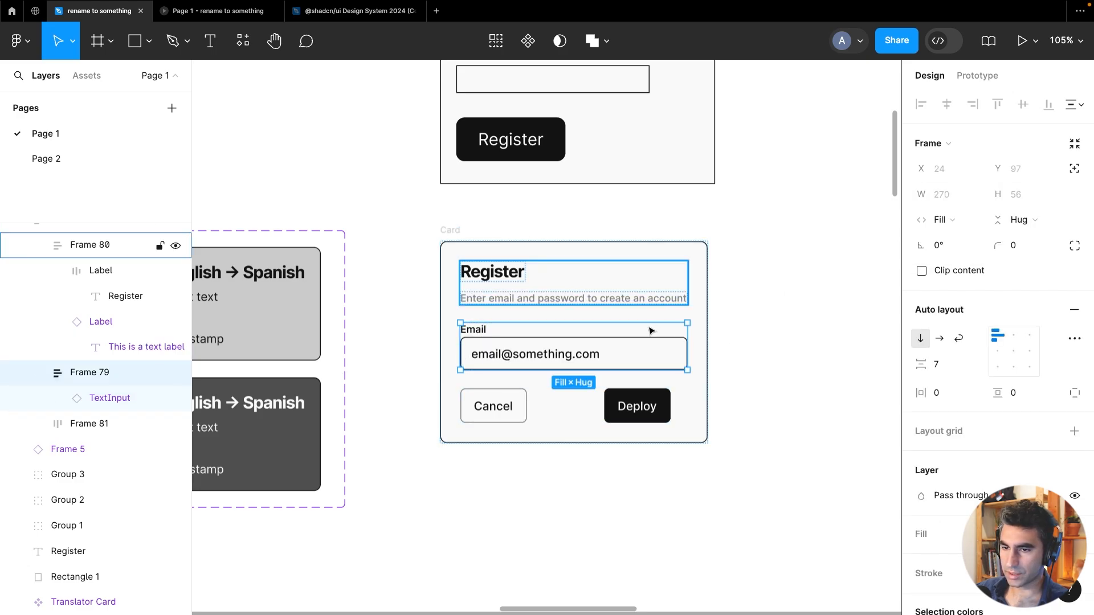
# Duplicate the TextInput twice inside the form frame
pyautogui.click(83, 399)
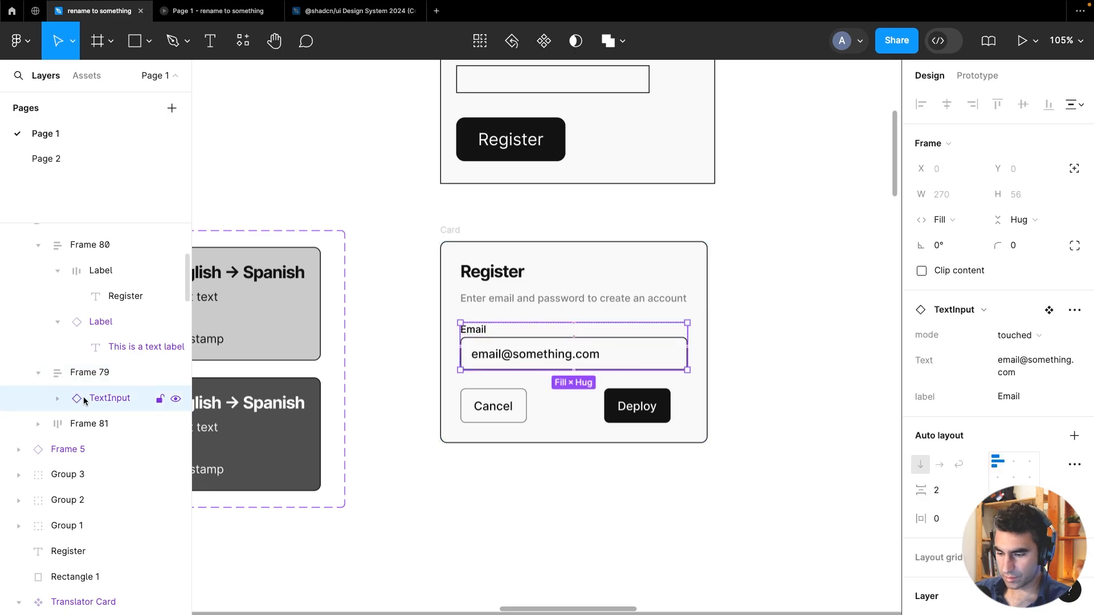
pyautogui.hotkey('ctrl', 'd')
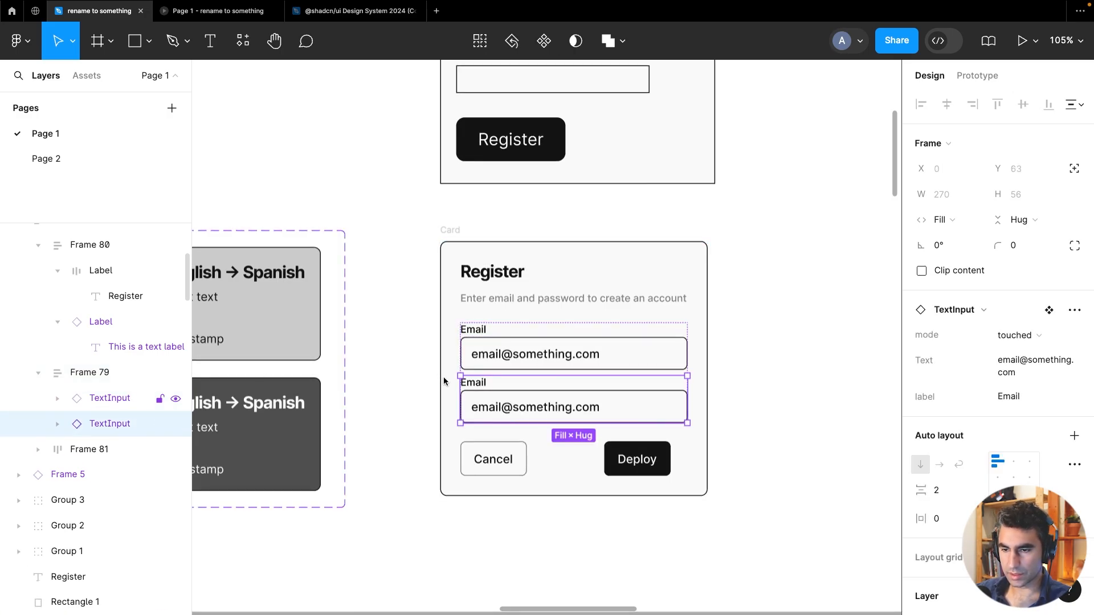
pyautogui.hotkey('ctrl', 'd')
# Set the second field's label to Pasword and the third field's label to Retype Password
pyautogui.click(557, 405)
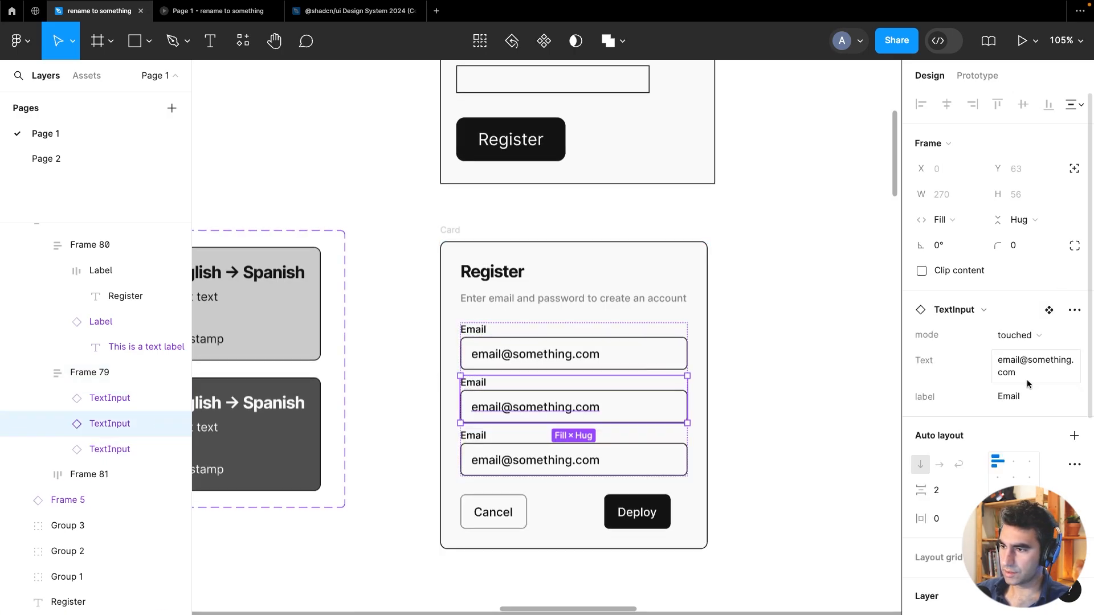
pyautogui.click(1018, 398)
pyautogui.write('Pasword')
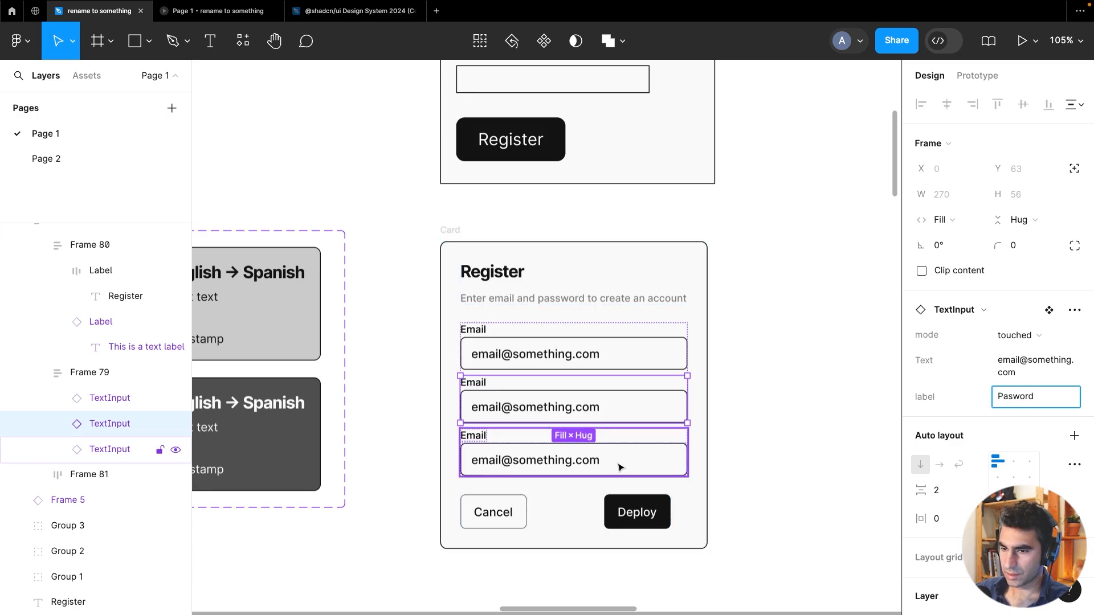
pyautogui.press('Tab')
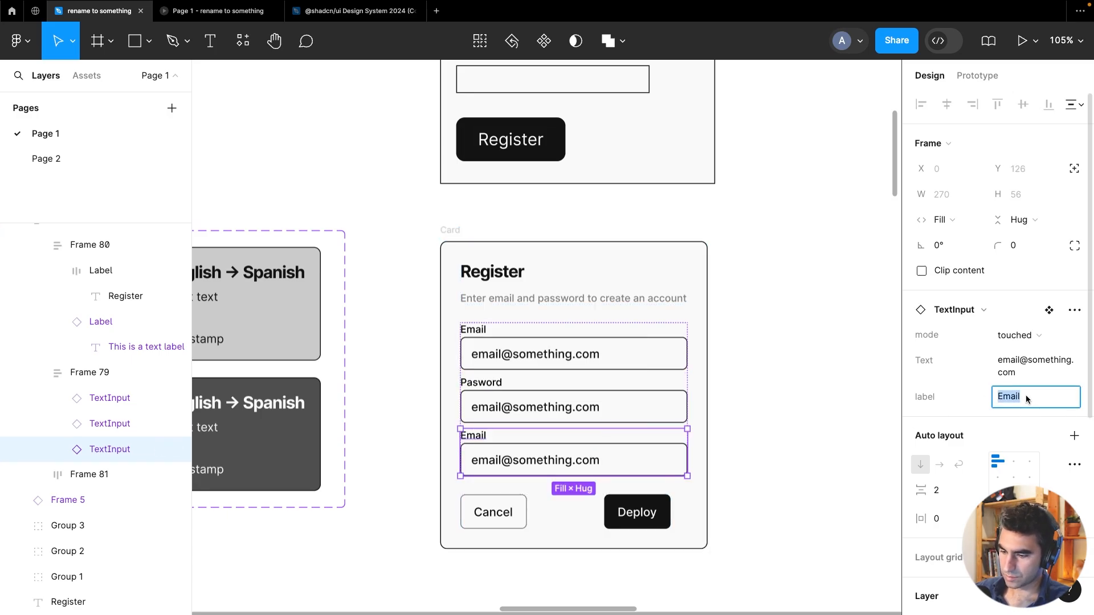
pyautogui.write('Retype Password')
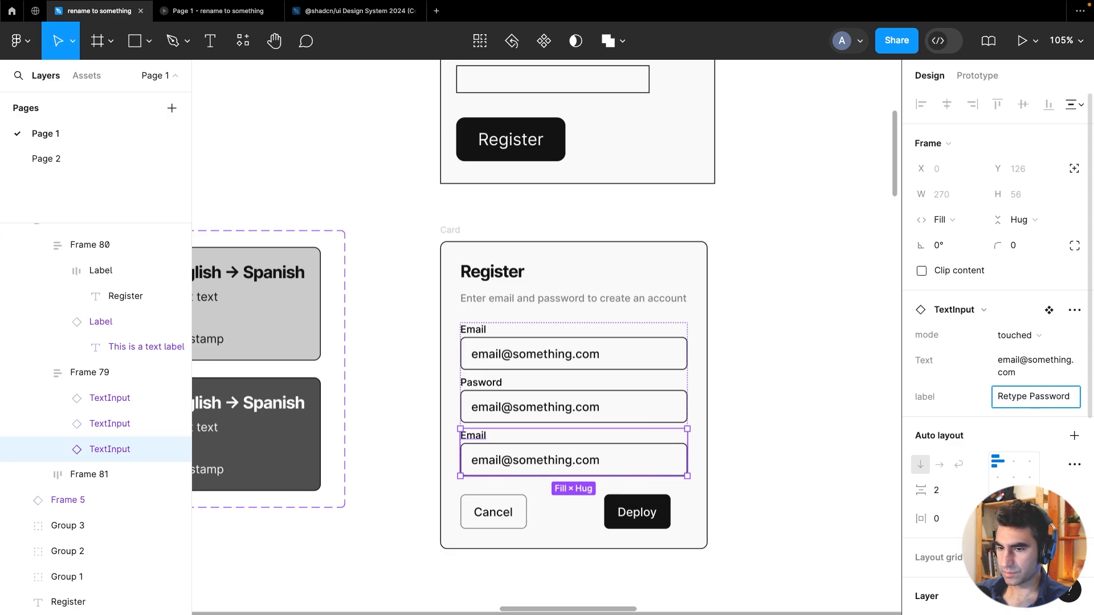
pyautogui.press('Return')
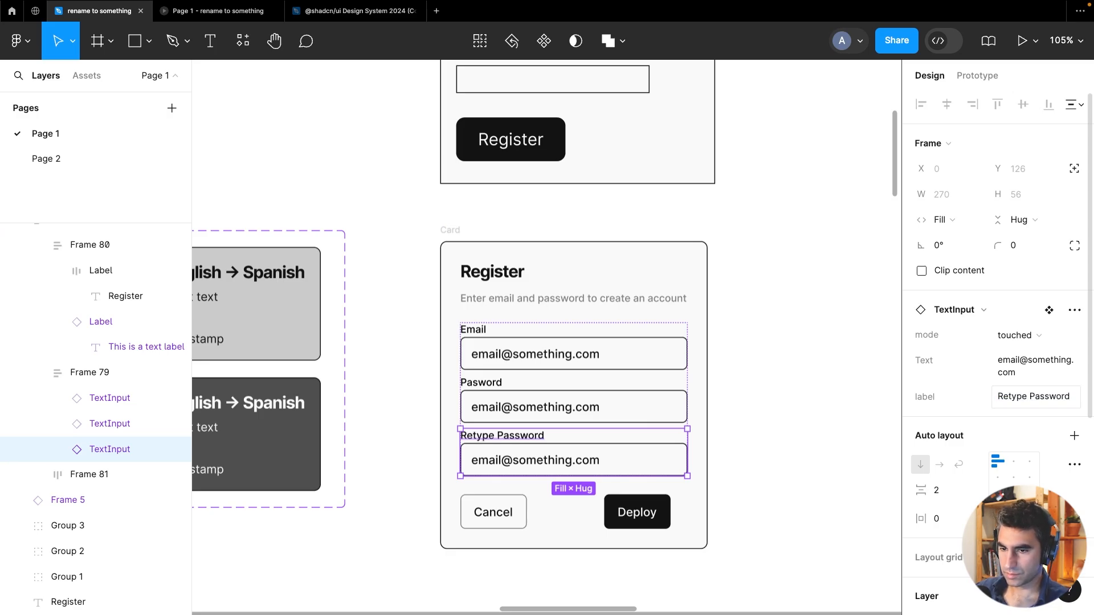
# Select all three TextInputs and switch their mode to placeholder
pyautogui.click(616, 364)
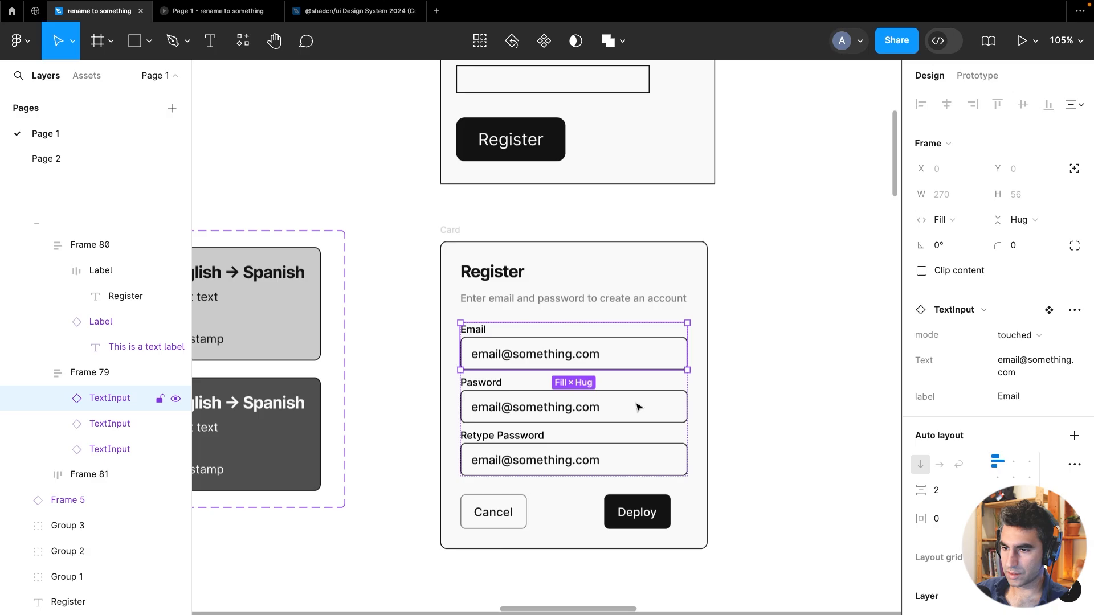
pyautogui.keyDown('shift'); pyautogui.click(640, 405); pyautogui.keyUp('shift')
pyautogui.keyDown('shift'); pyautogui.click(650, 457); pyautogui.keyUp('shift')
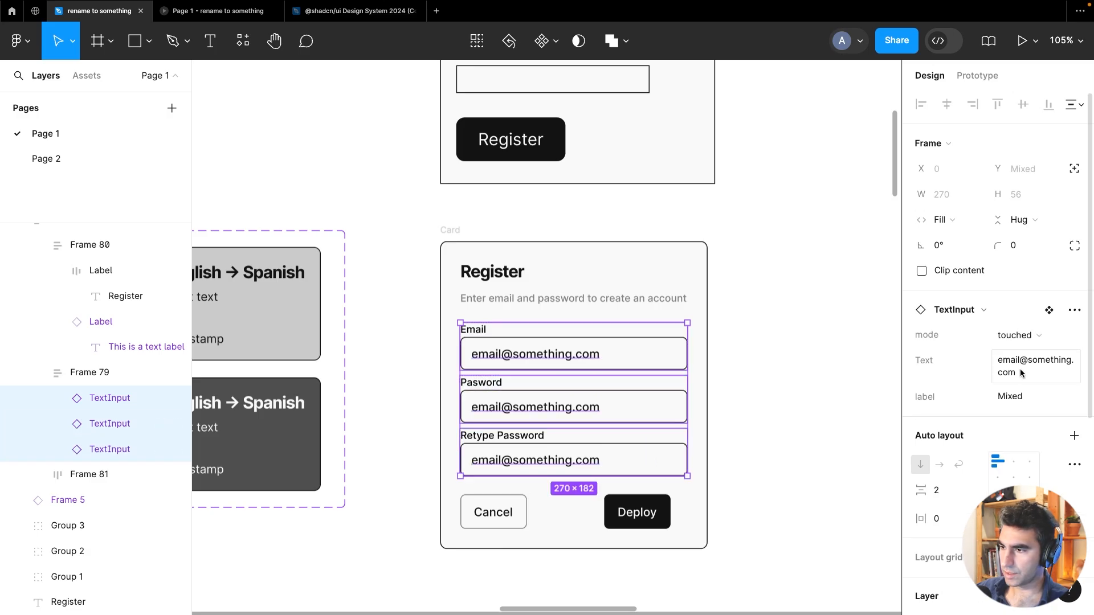
pyautogui.click(1035, 339)
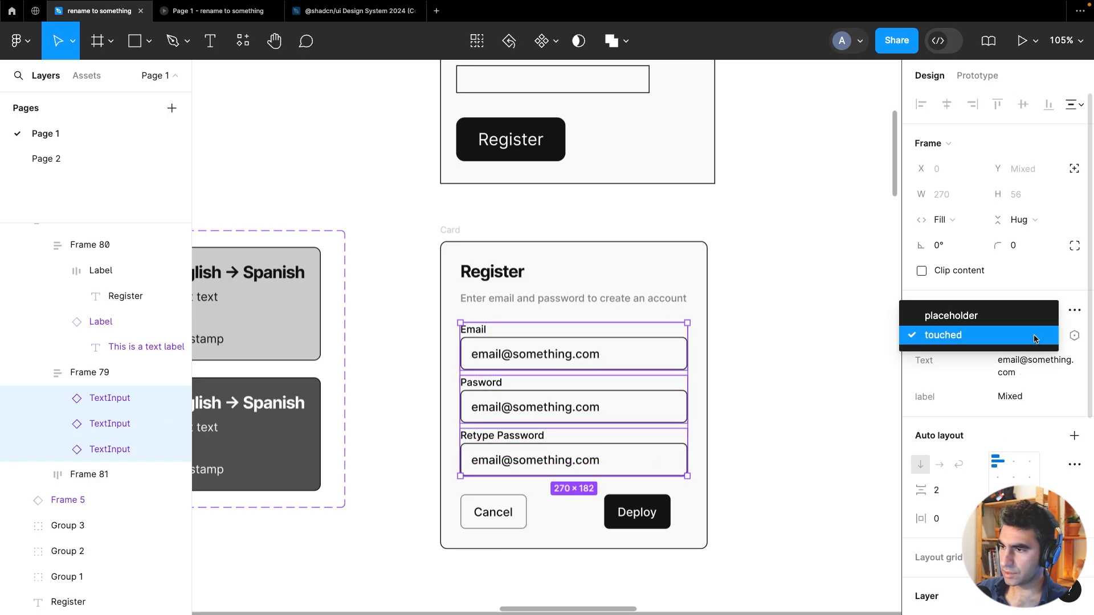
# Inspect the nested label and Input layers inside the Email TextInput
pyautogui.click(527, 354)
pyautogui.doubleClick(527, 354)
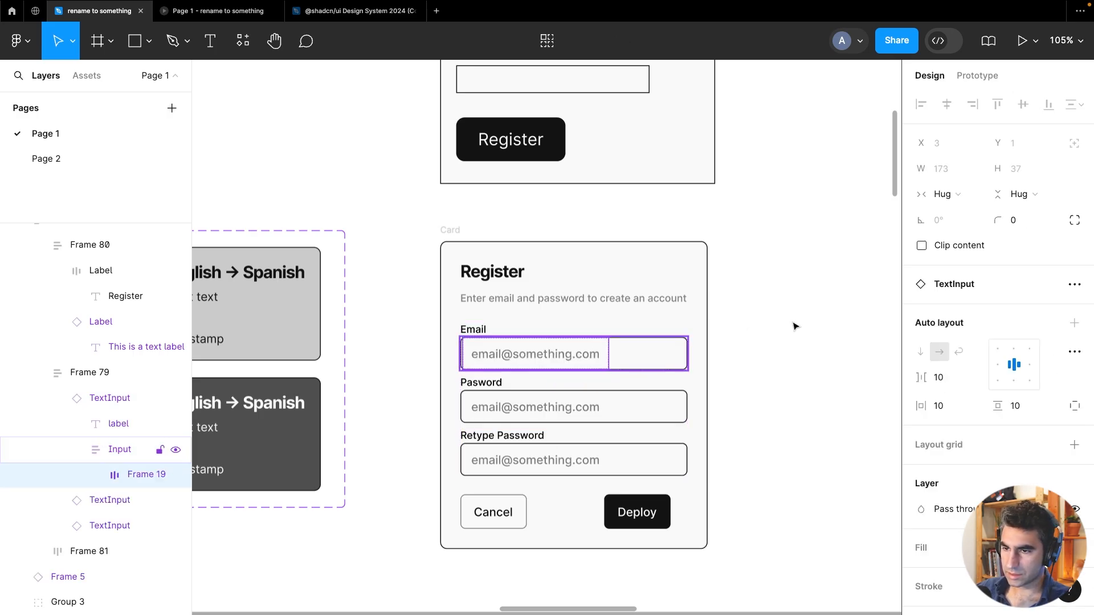
pyautogui.press('Escape')
pyautogui.click(637, 365)
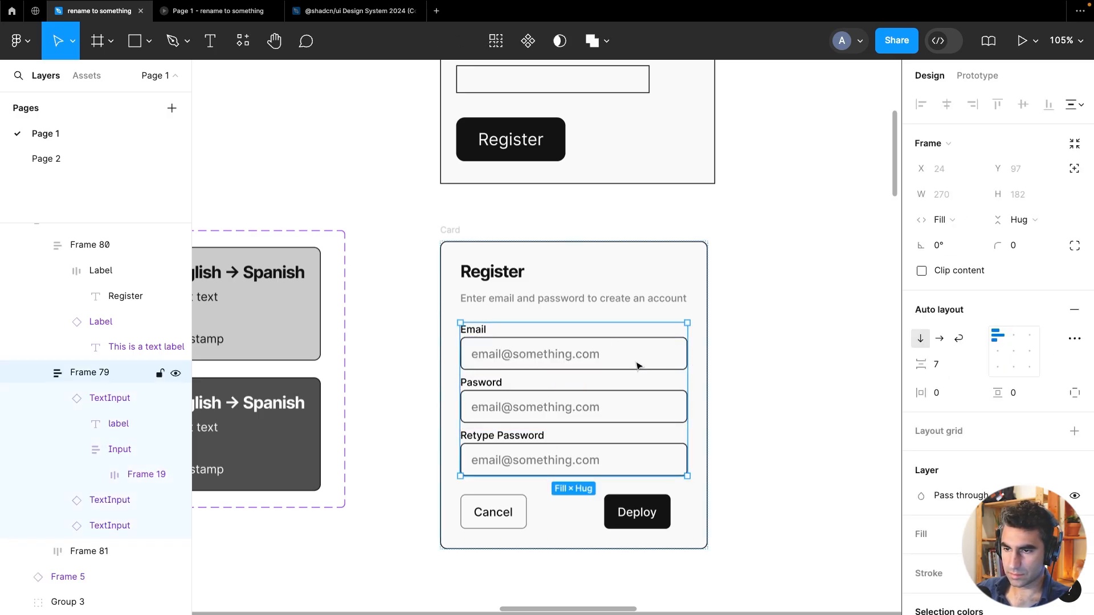
pyautogui.press('Escape')
pyautogui.click(594, 364)
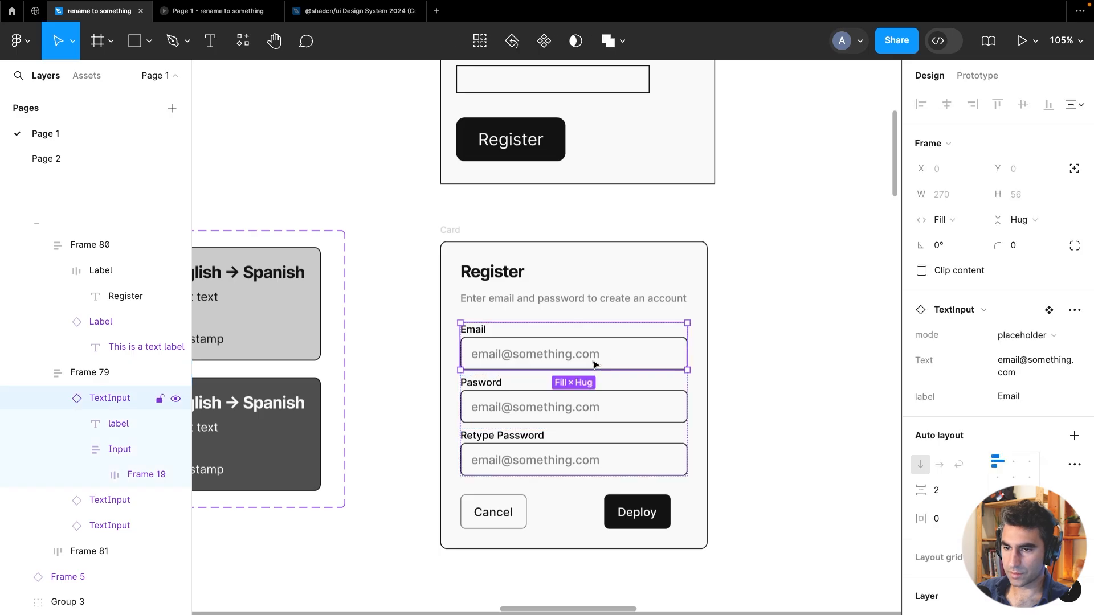
pyautogui.doubleClick(592, 365)
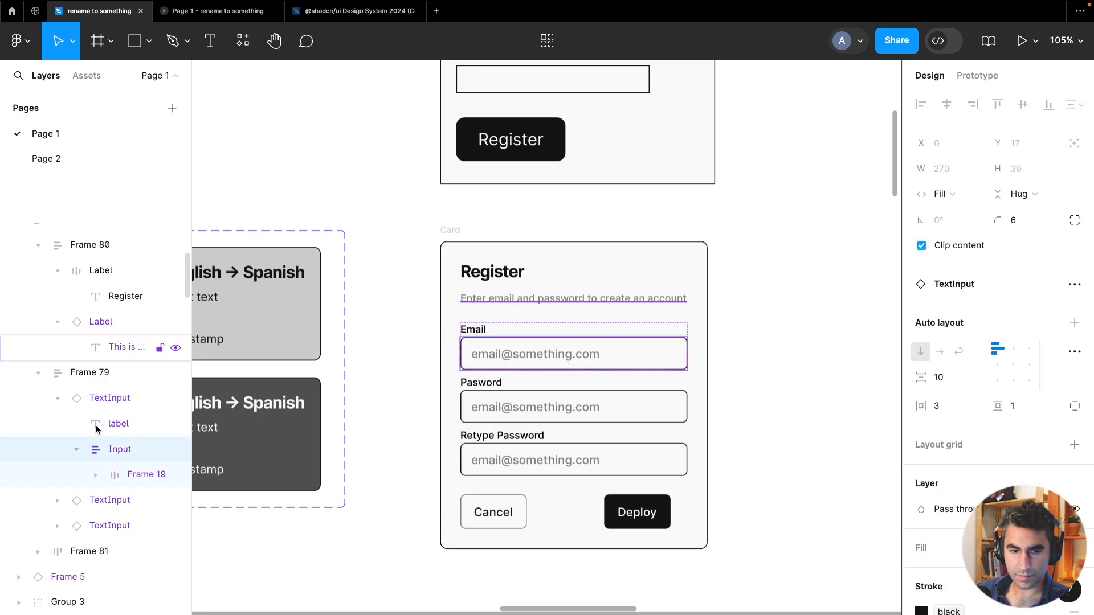
pyautogui.press('Escape')
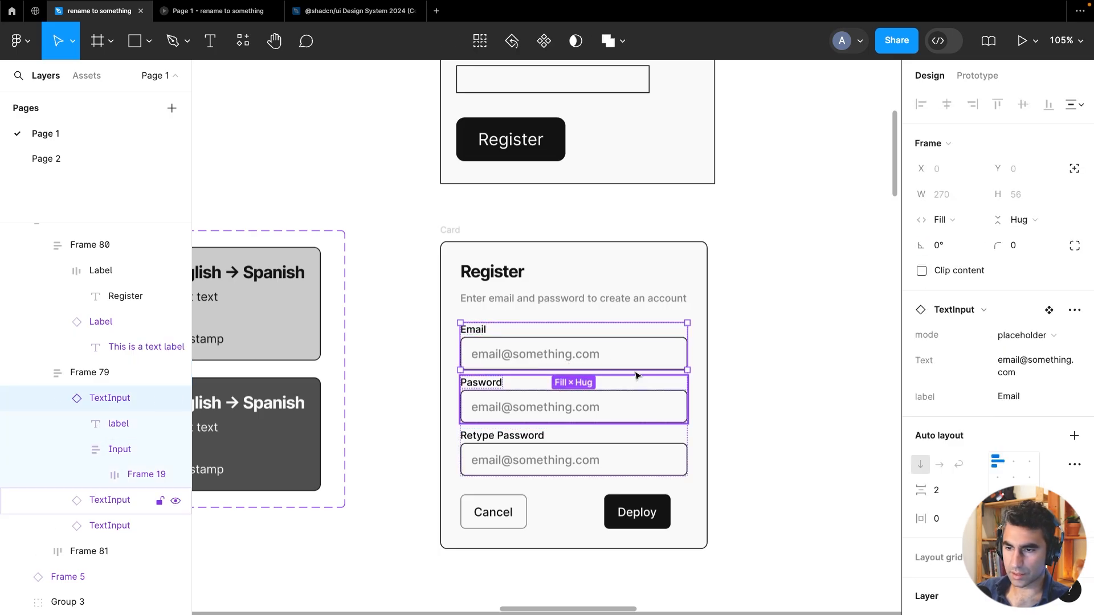
# Set the Email field's placeholder text to Enter Email
pyautogui.click(1012, 396)
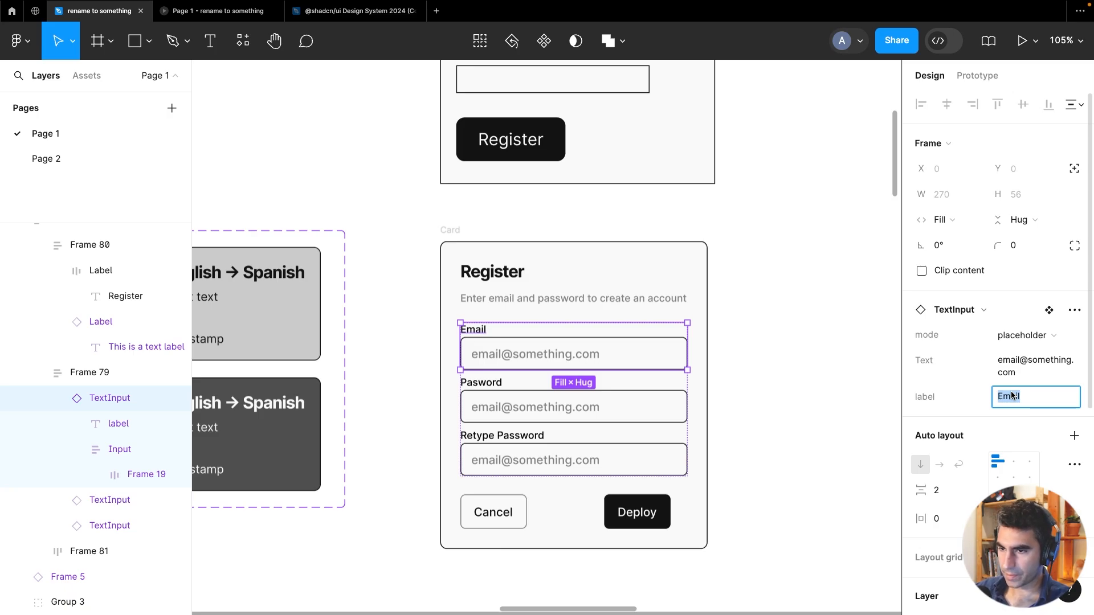
pyautogui.click(1016, 359)
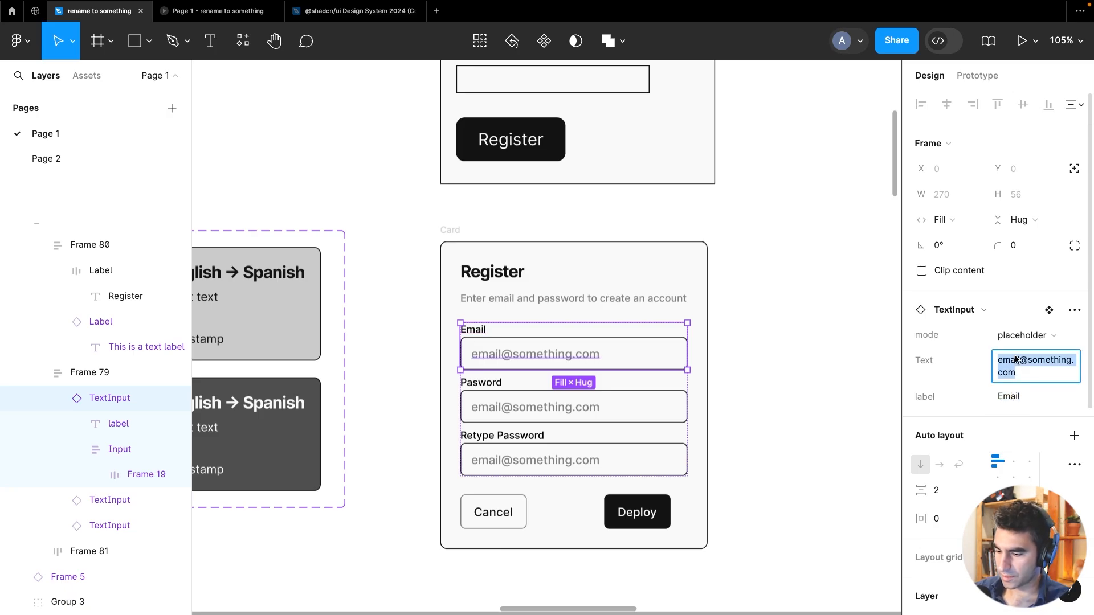
pyautogui.write('Enter Emai')
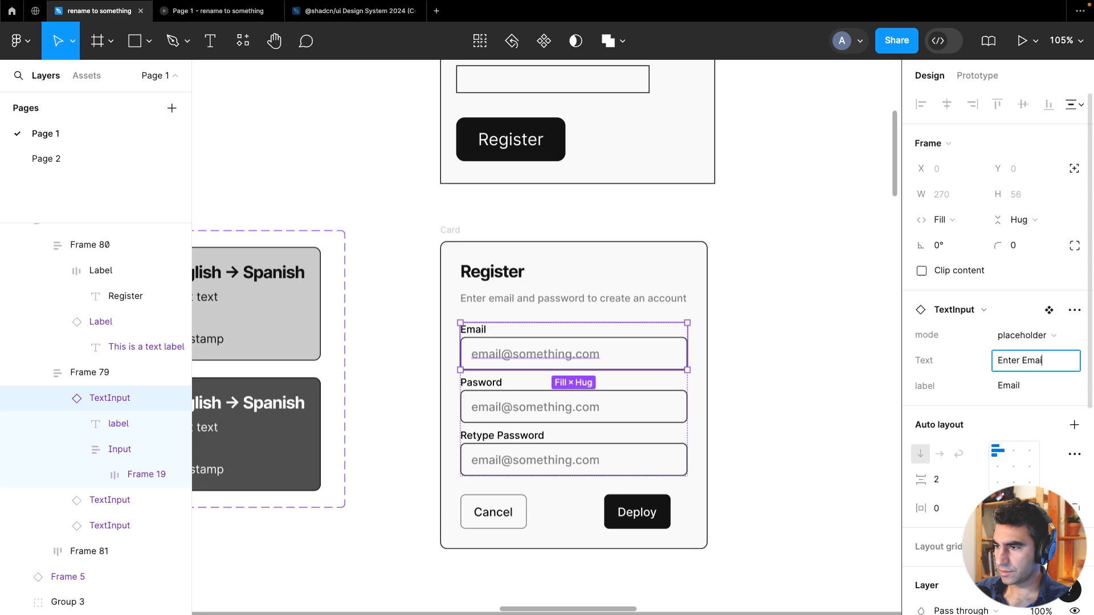
pyautogui.write('l')
pyautogui.press('Return')
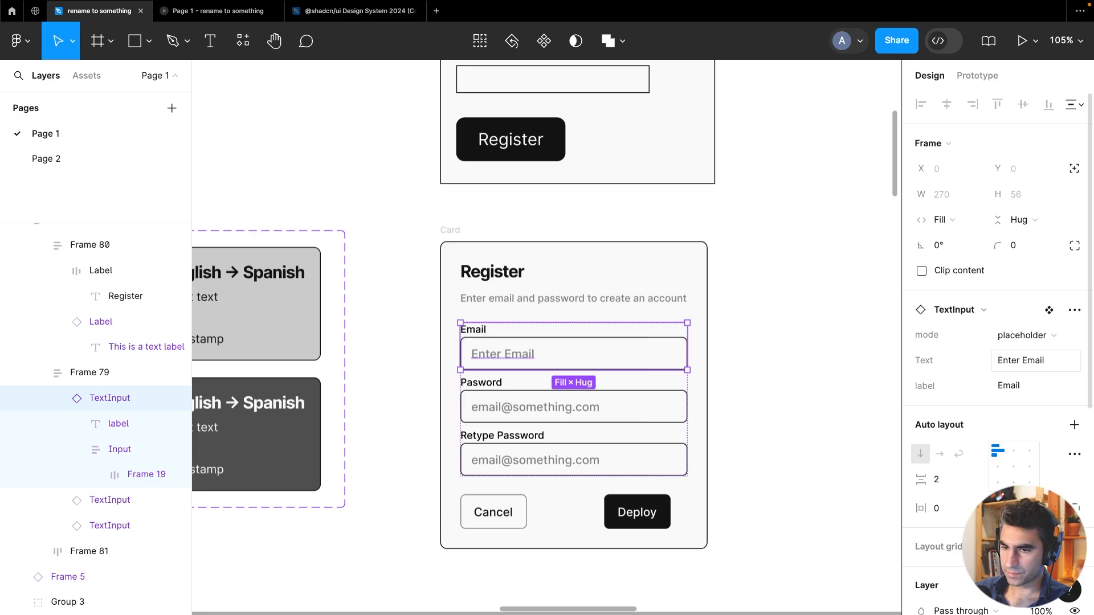
# Set the Password field's placeholder text to Enter Password
pyautogui.click(607, 415)
pyautogui.click(1048, 360)
pyautogui.write('Ent')
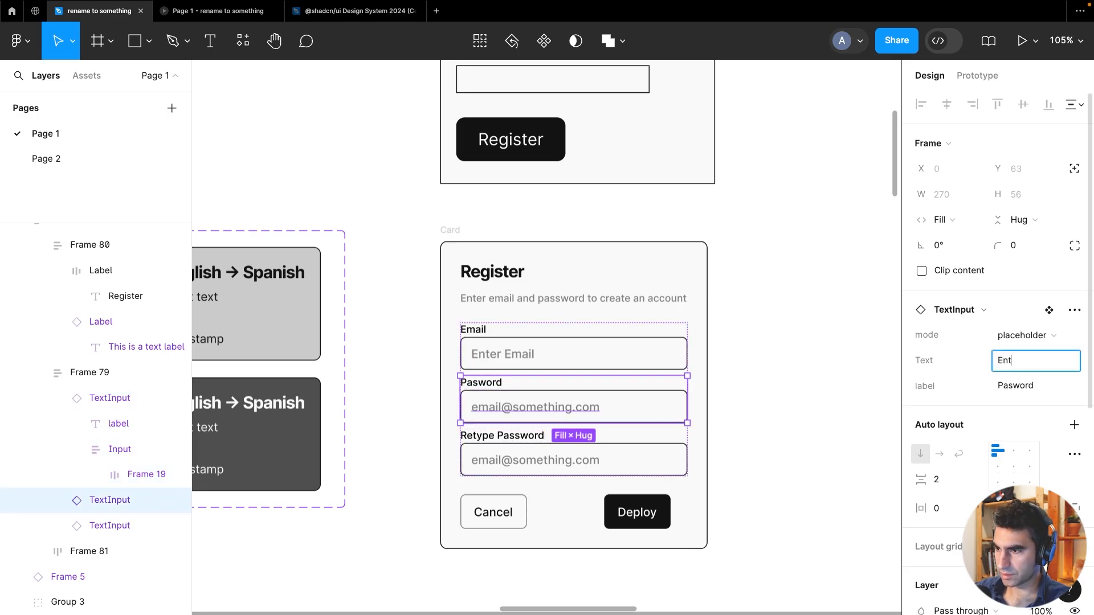
pyautogui.write('er Password')
pyautogui.press('Return')
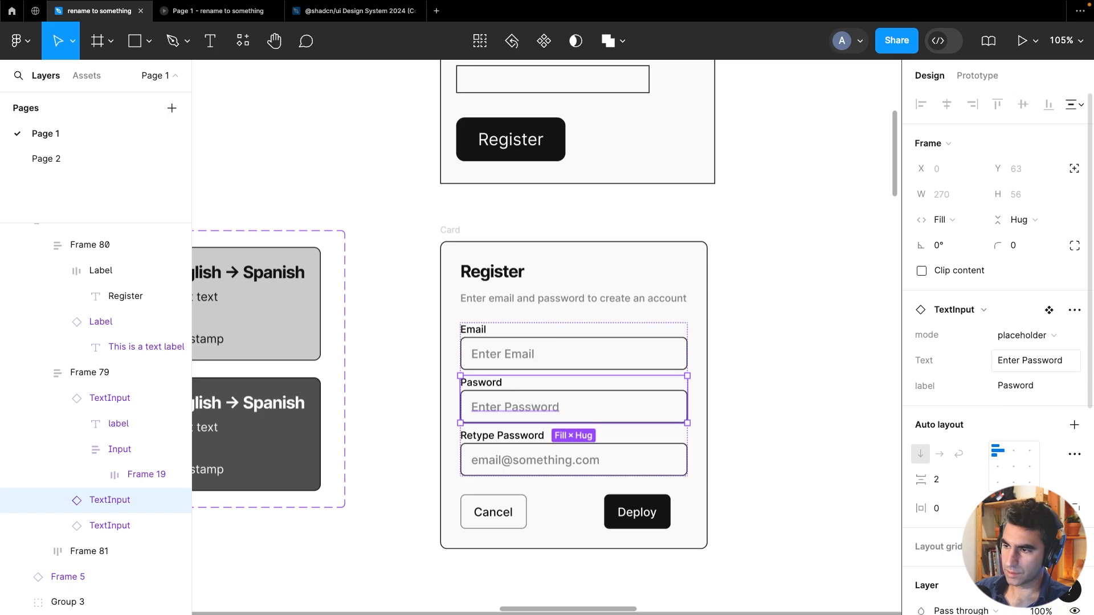
# Set the Retype Password field's placeholder text to Re-enter password
pyautogui.click(638, 460)
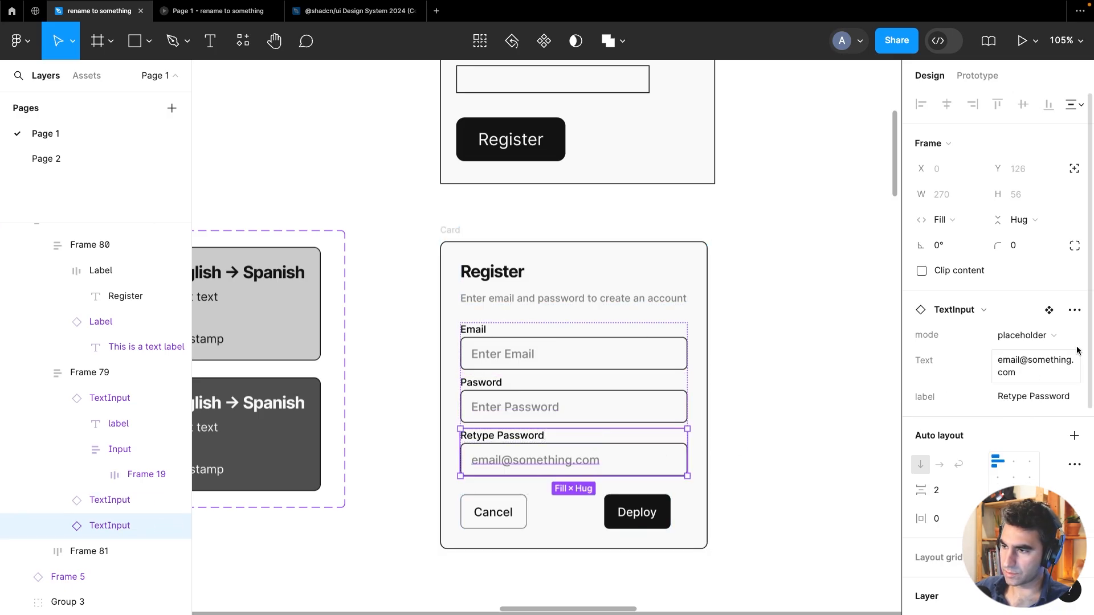
pyautogui.click(1058, 360)
pyautogui.write('Re-')
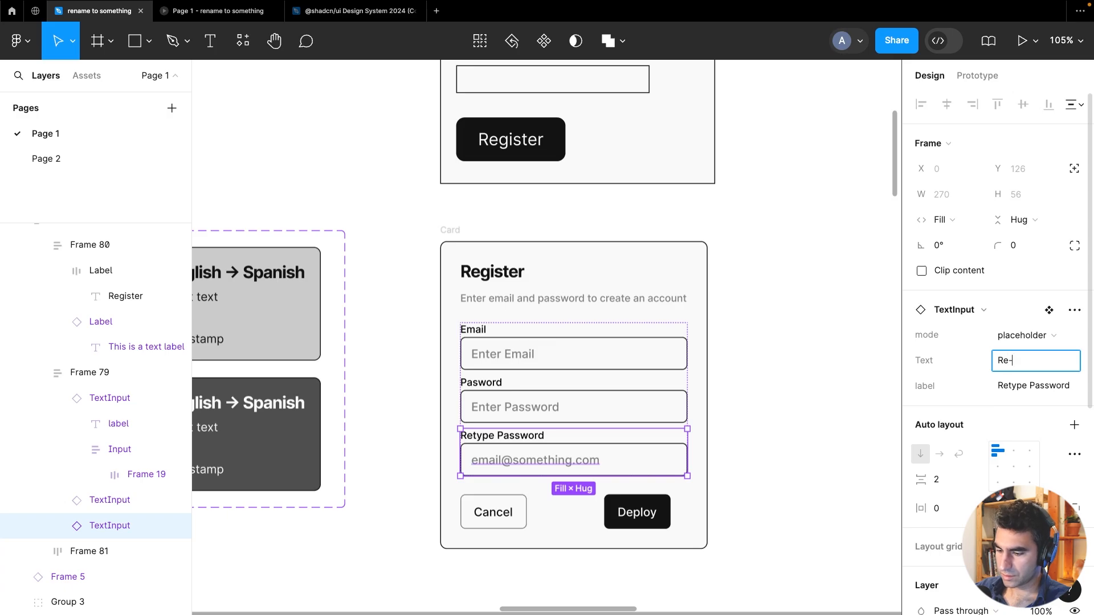
pyautogui.write('enter password')
pyautogui.press('Return')
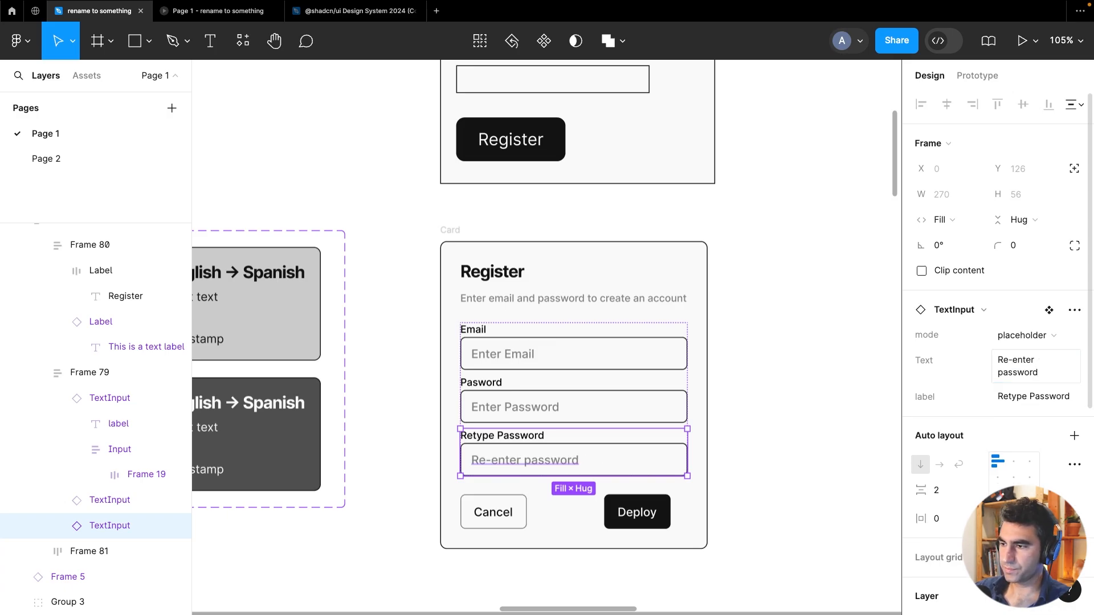
# Make the Cancel/Deploy button row frame fill the container width
pyautogui.click(794, 408)
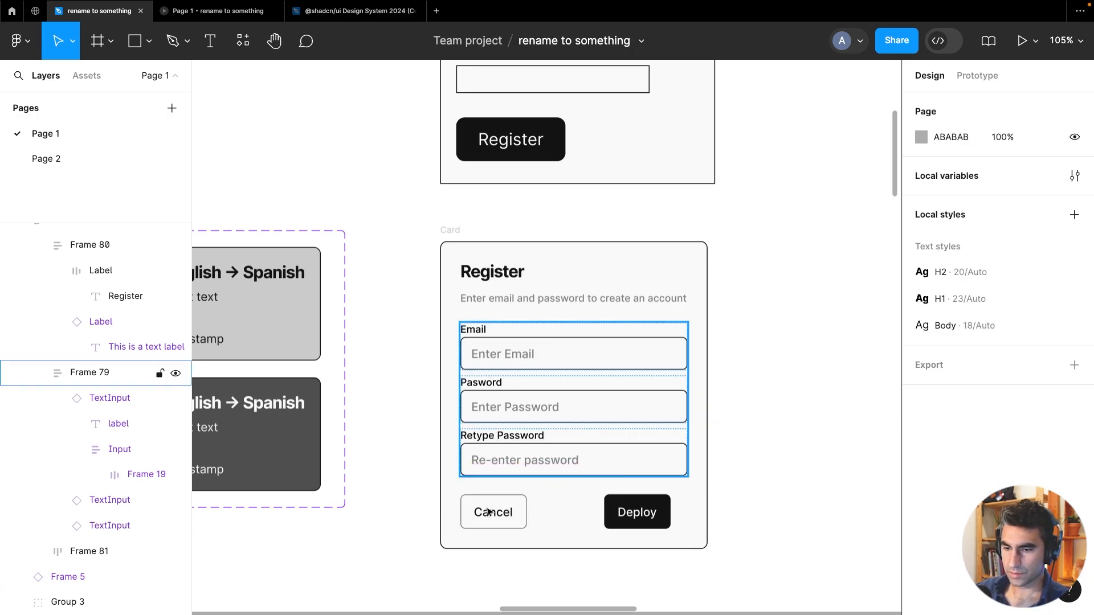
pyautogui.click(493, 518)
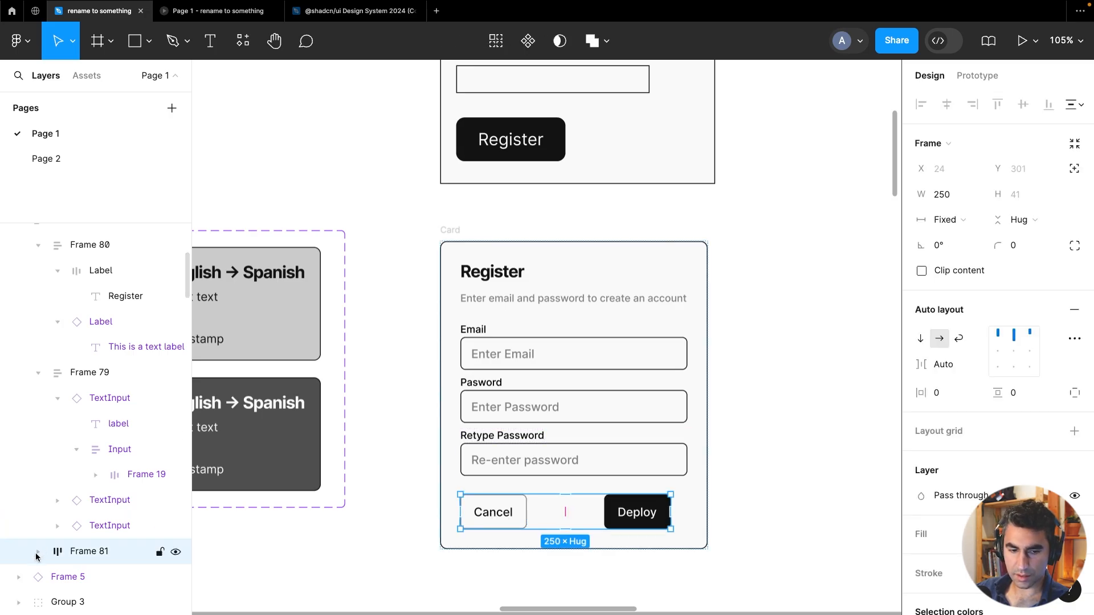
pyautogui.click(38, 552)
pyautogui.scroll(-3, 73, 527)
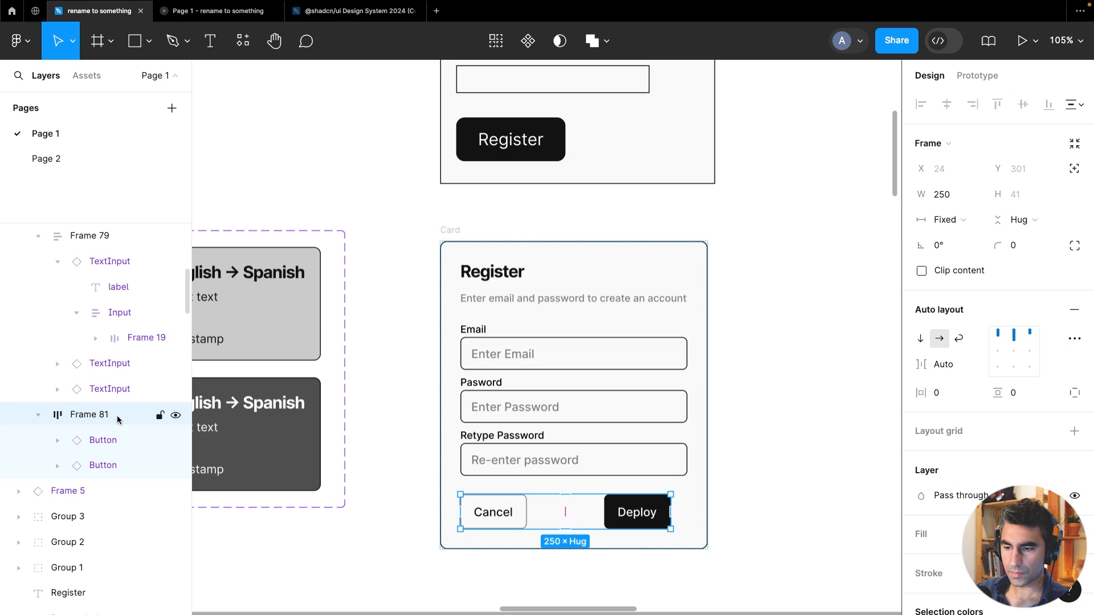
pyautogui.click(948, 220)
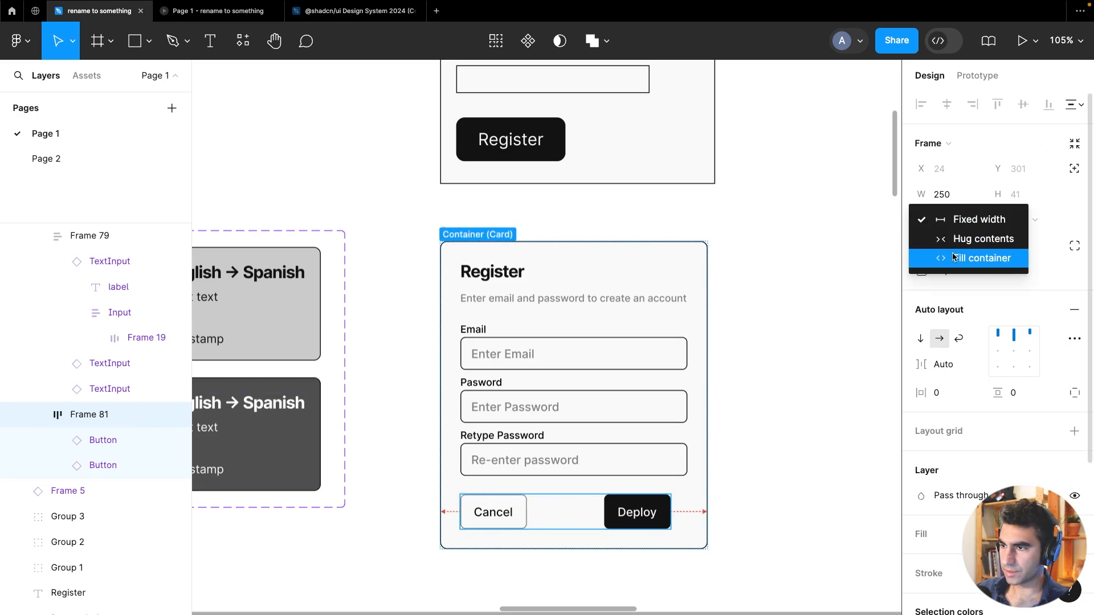
pyautogui.click(954, 258)
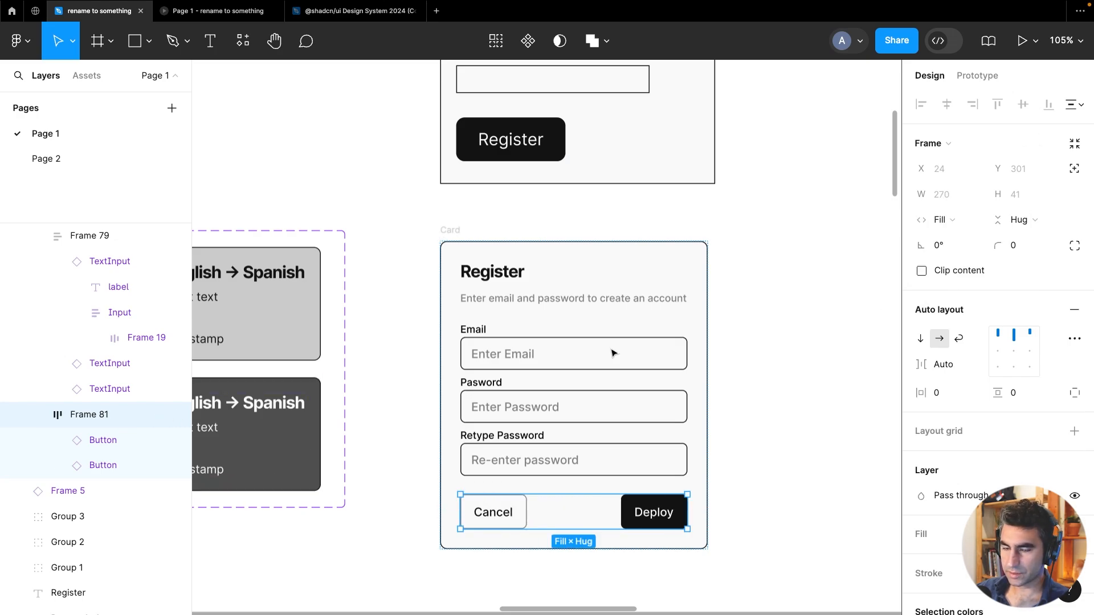
# Insert a Button component instance into the button row between Cancel and Deploy
pyautogui.click(358, 171)
pyautogui.moveTo(355, 171); pyautogui.dragTo(297, 129)
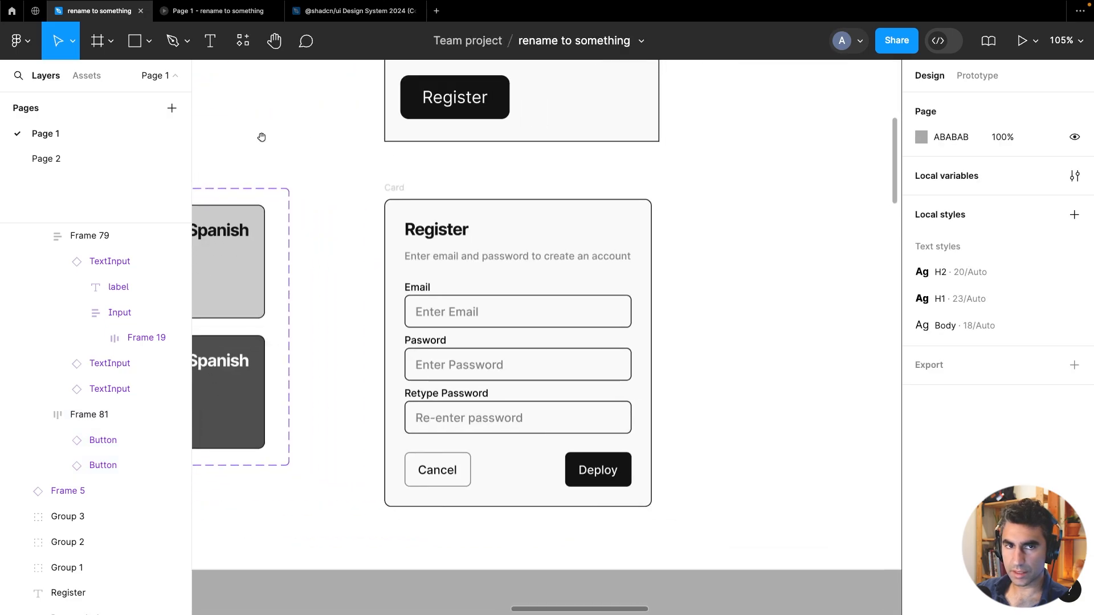
pyautogui.click(82, 81)
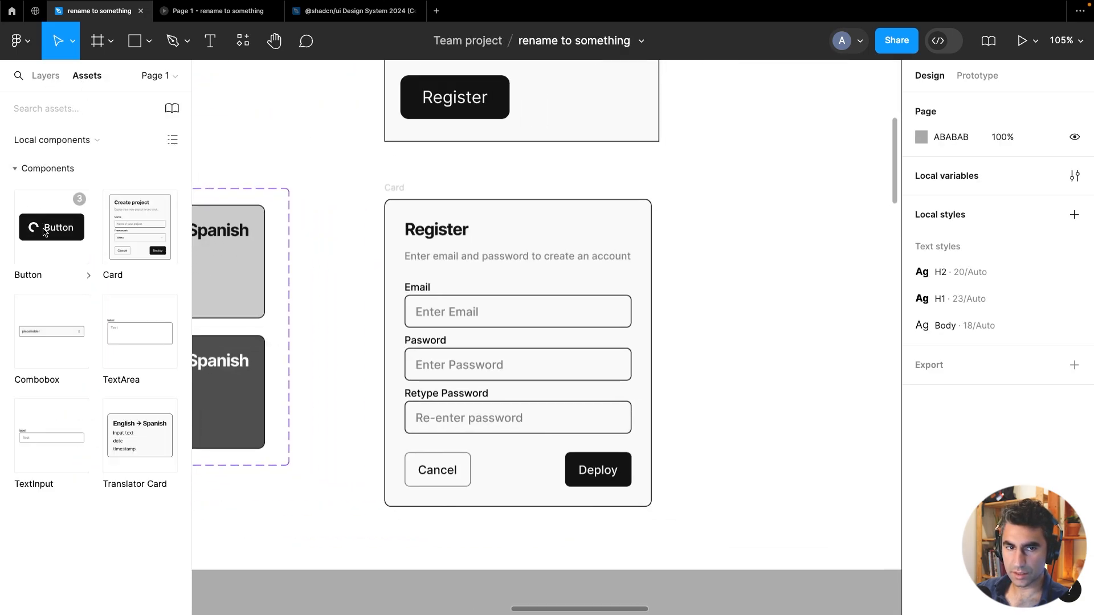
pyautogui.moveTo(44, 231); pyautogui.dragTo(524, 474)
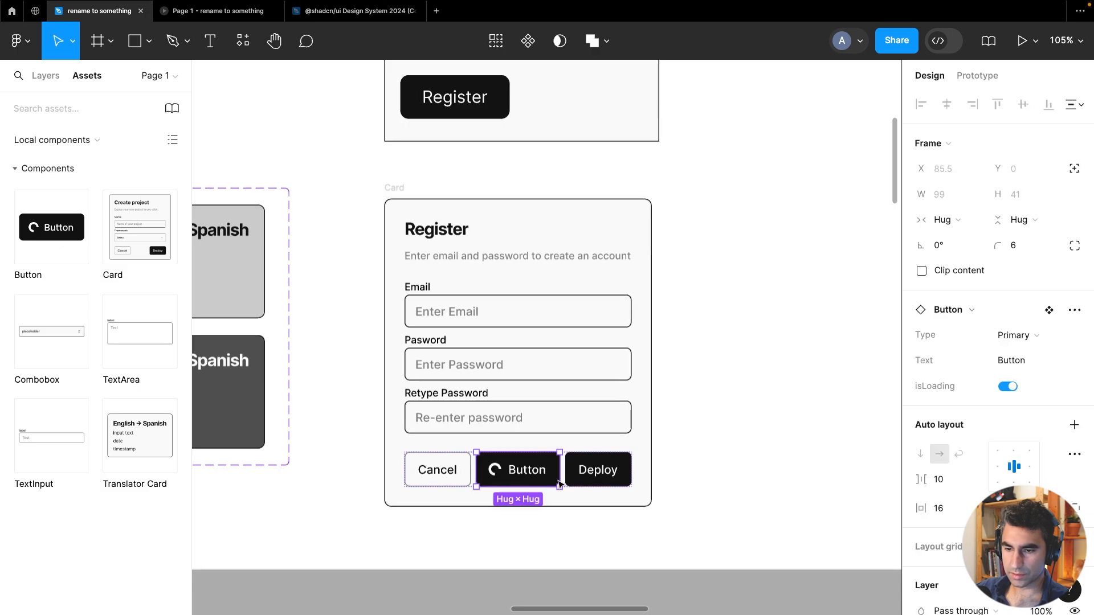
# Delete the Cancel and Deploy buttons from the button row
pyautogui.click(43, 78)
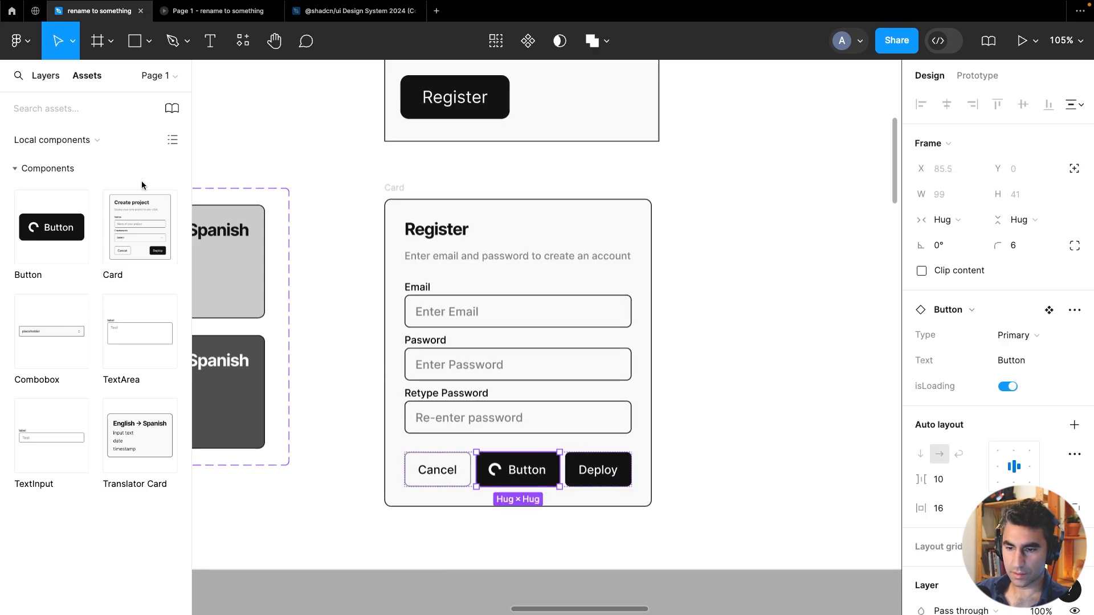
pyautogui.click(420, 484)
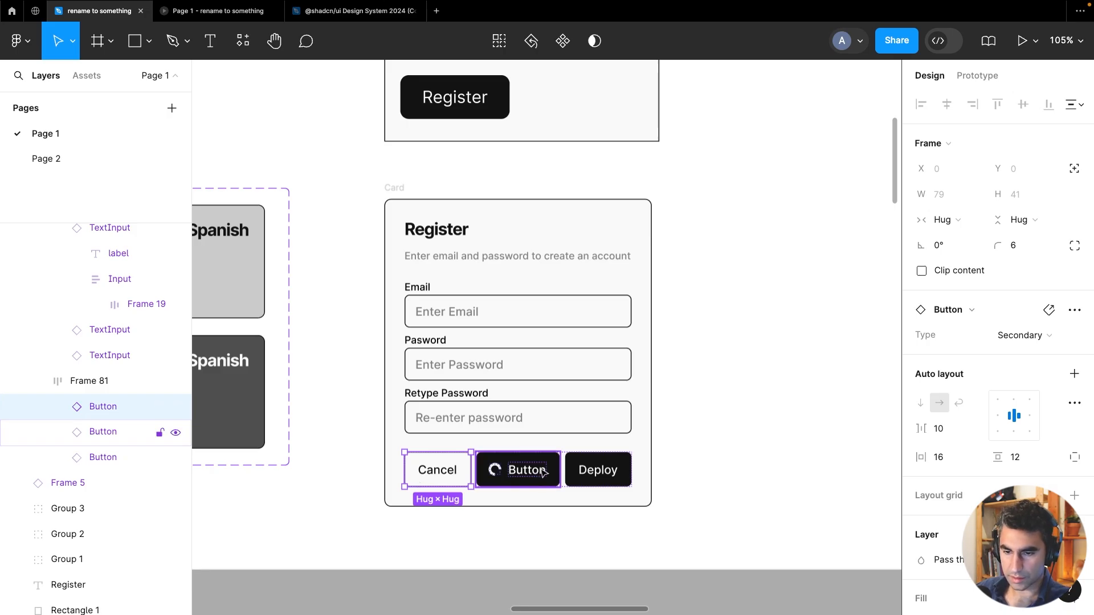
pyautogui.press('Delete')
pyautogui.click(595, 483)
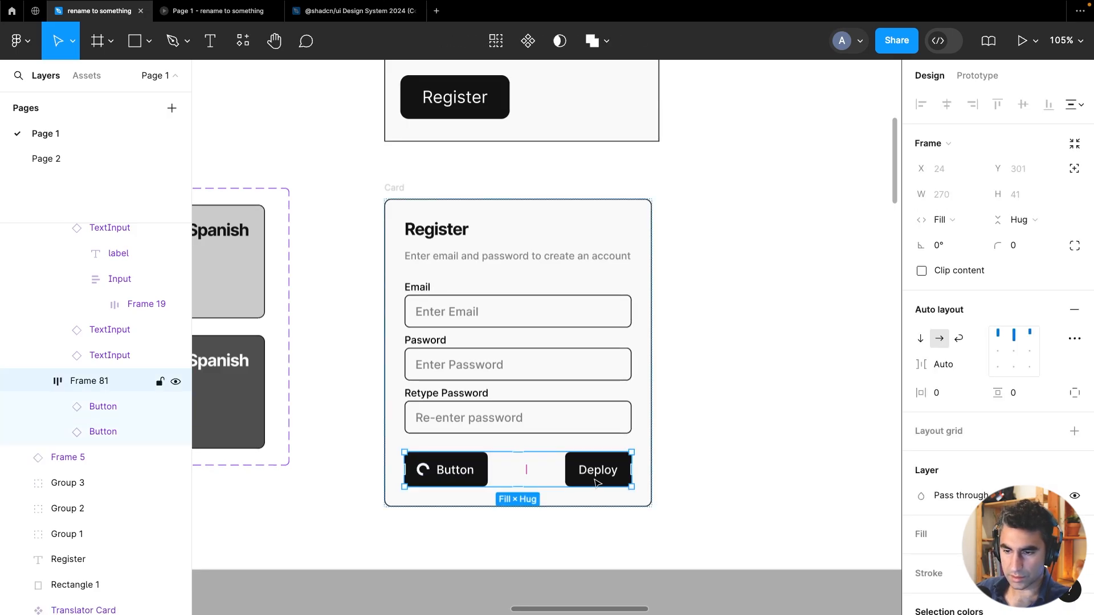
pyautogui.click(601, 462)
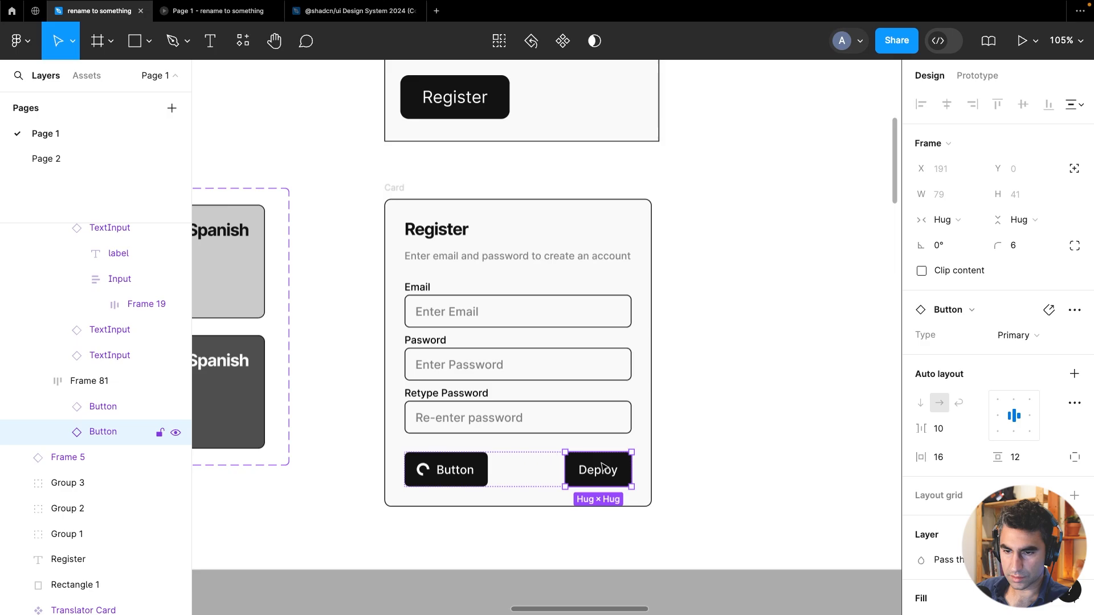
pyautogui.press('Delete')
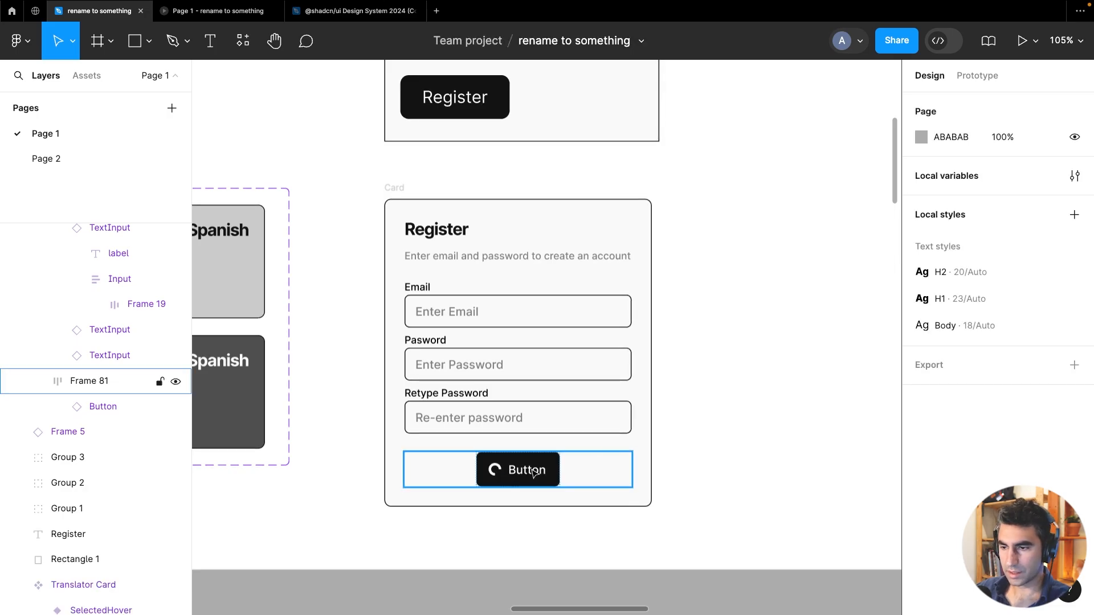
# Turn off isLoading on the new button and set its text to Register
pyautogui.click(534, 473)
pyautogui.scroll(-3, 983, 418)
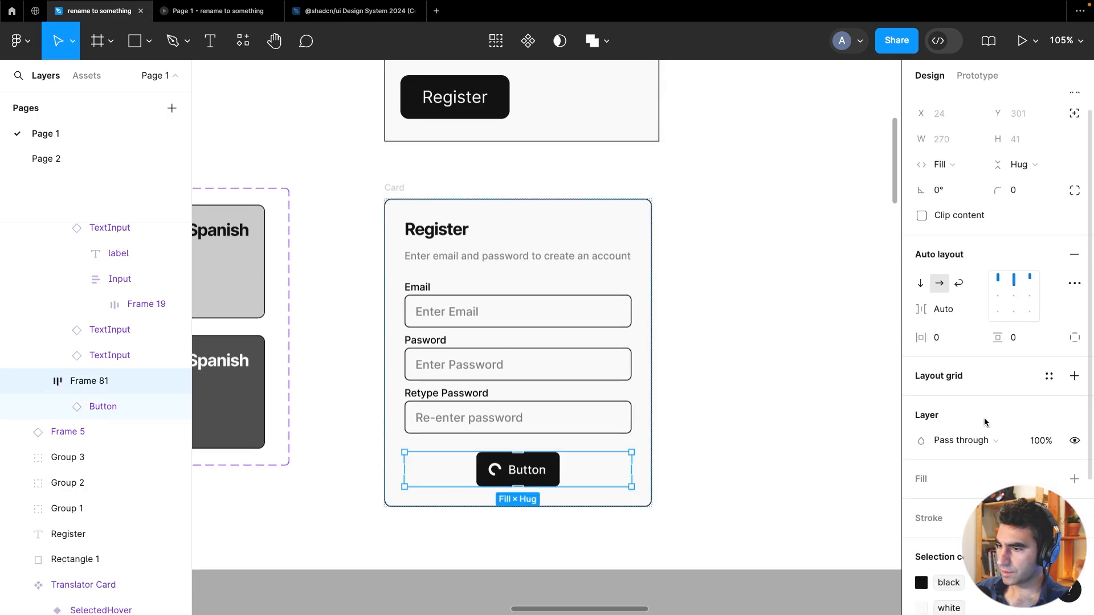
pyautogui.scroll(3, 984, 418)
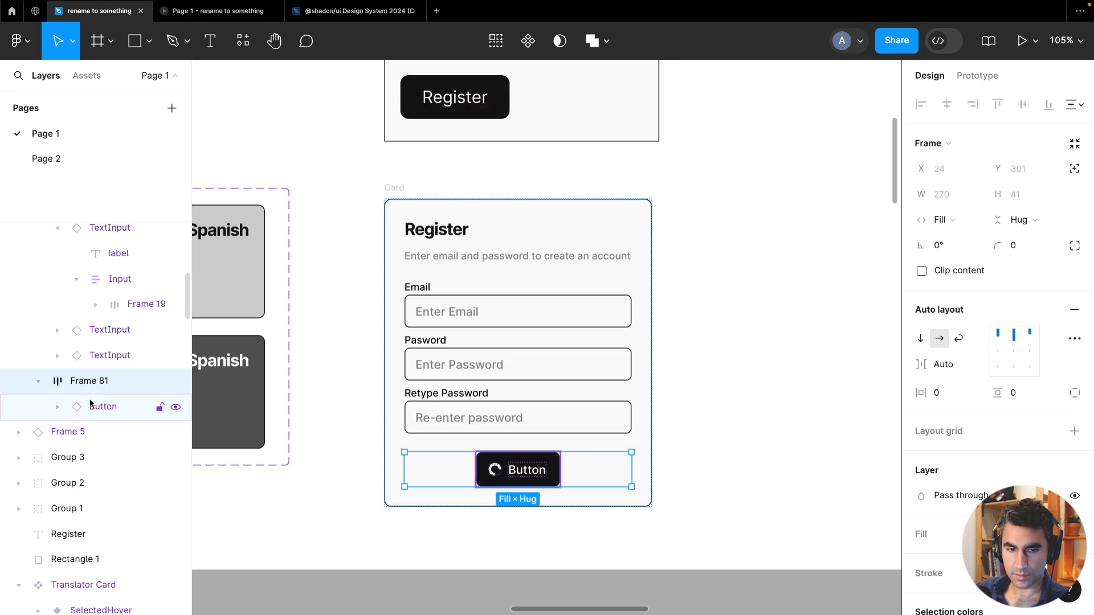
pyautogui.press('Return')
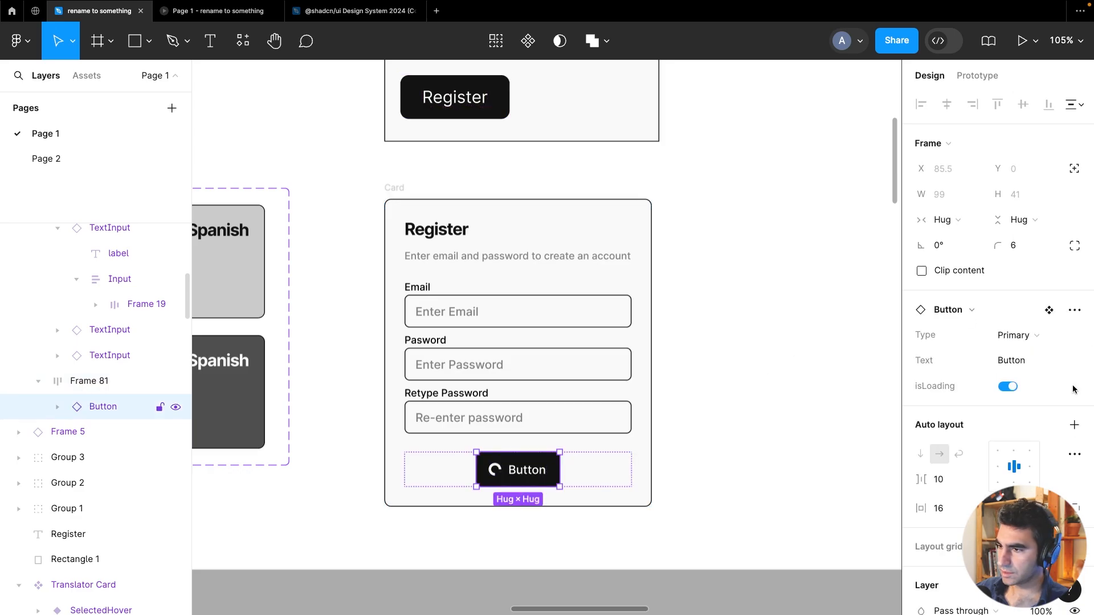
pyautogui.click(1010, 387)
pyautogui.click(1018, 361)
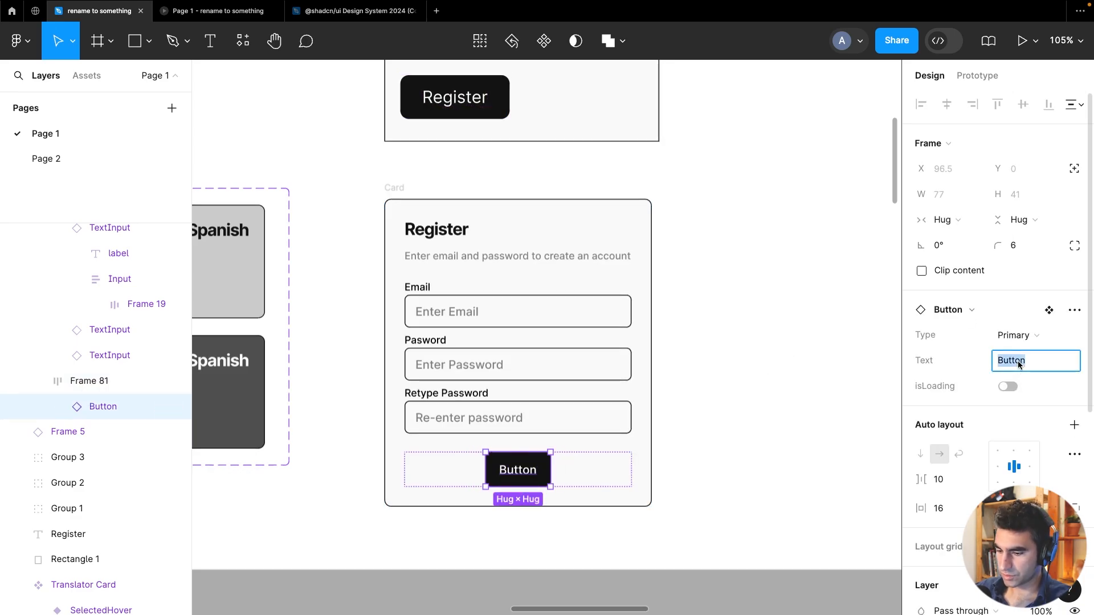
pyautogui.write('Register')
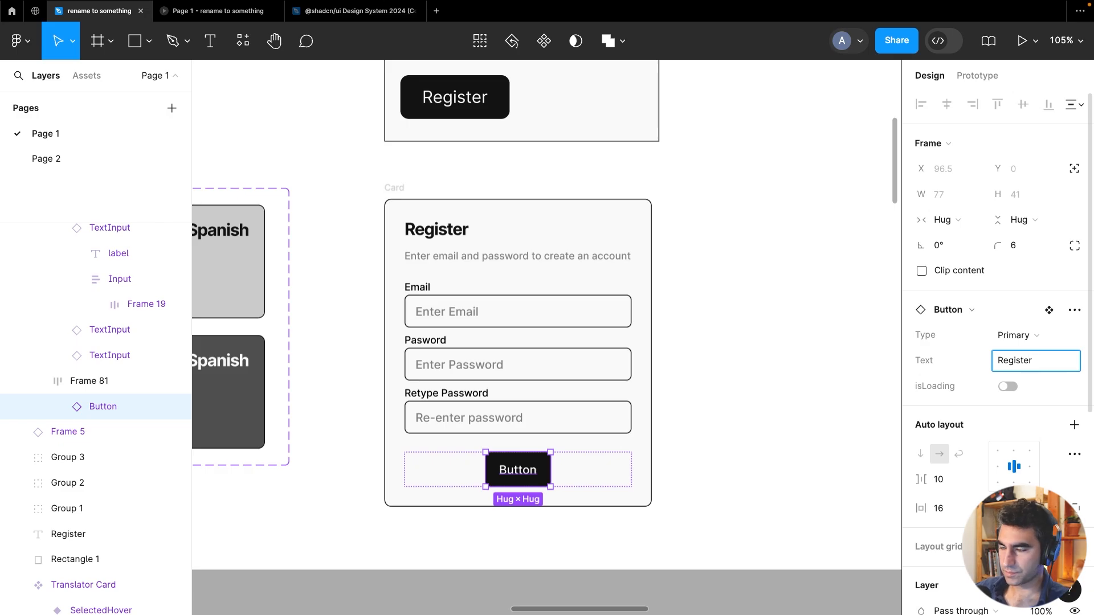
pyautogui.click(704, 418)
# Align the button row's contents to the top left
pyautogui.click(102, 382)
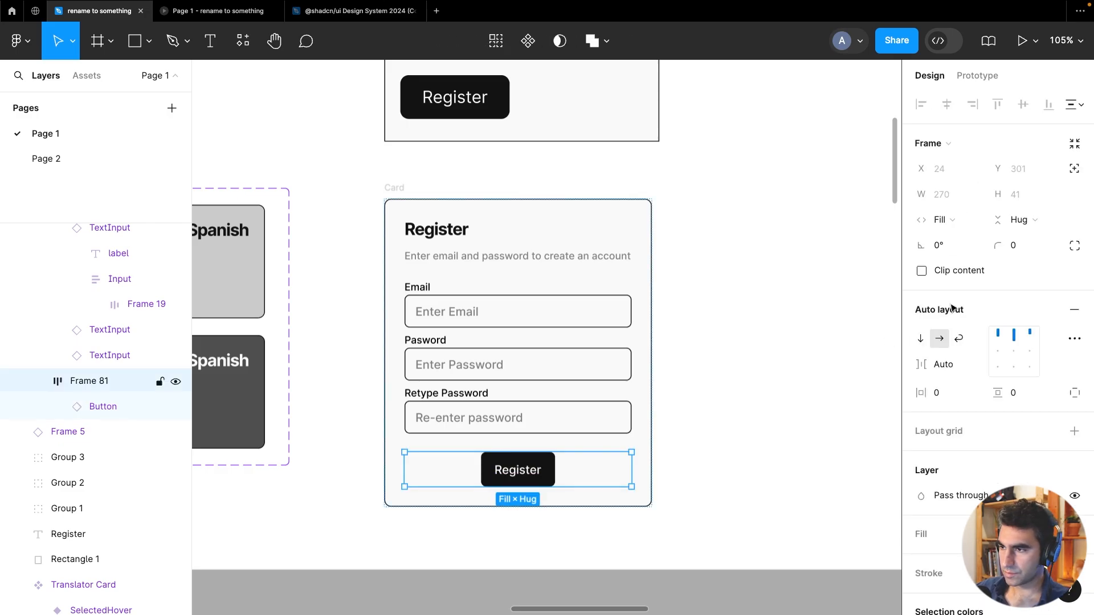
pyautogui.click(1013, 335)
pyautogui.click(997, 336)
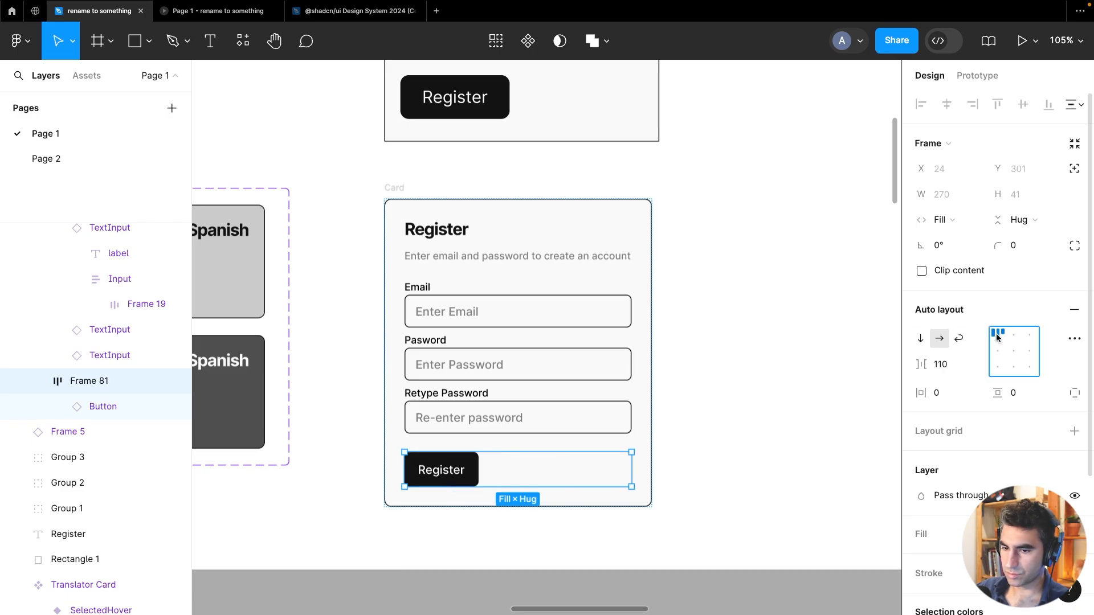
pyautogui.click(764, 298)
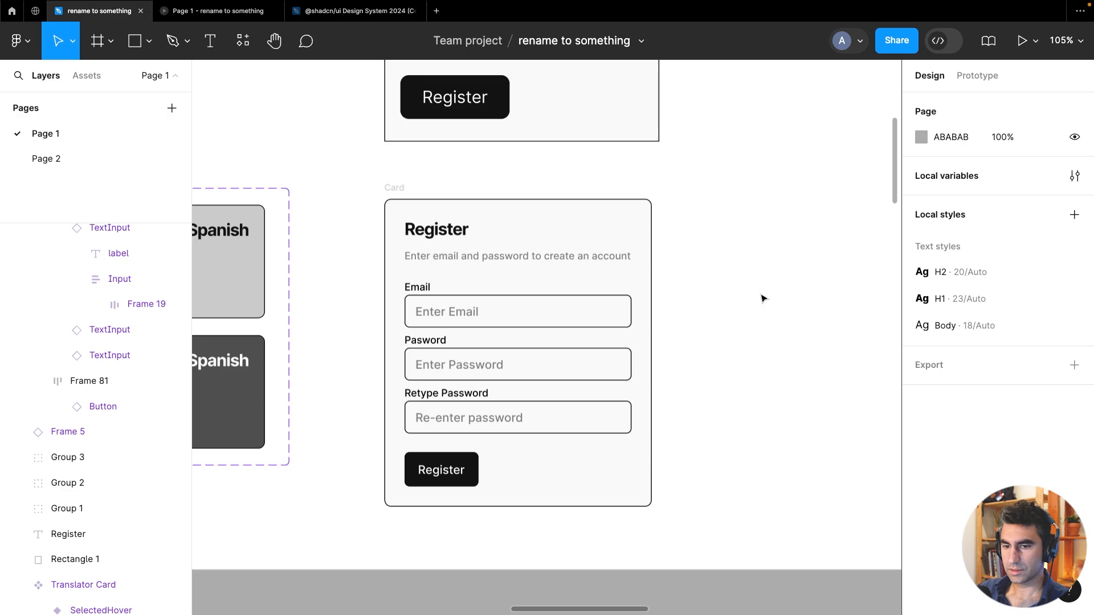
# Delete the old Register wireframe mockup above the Card
pyautogui.scroll(-5, 764, 298)
pyautogui.moveTo(762, 344); pyautogui.dragTo(658, 407)
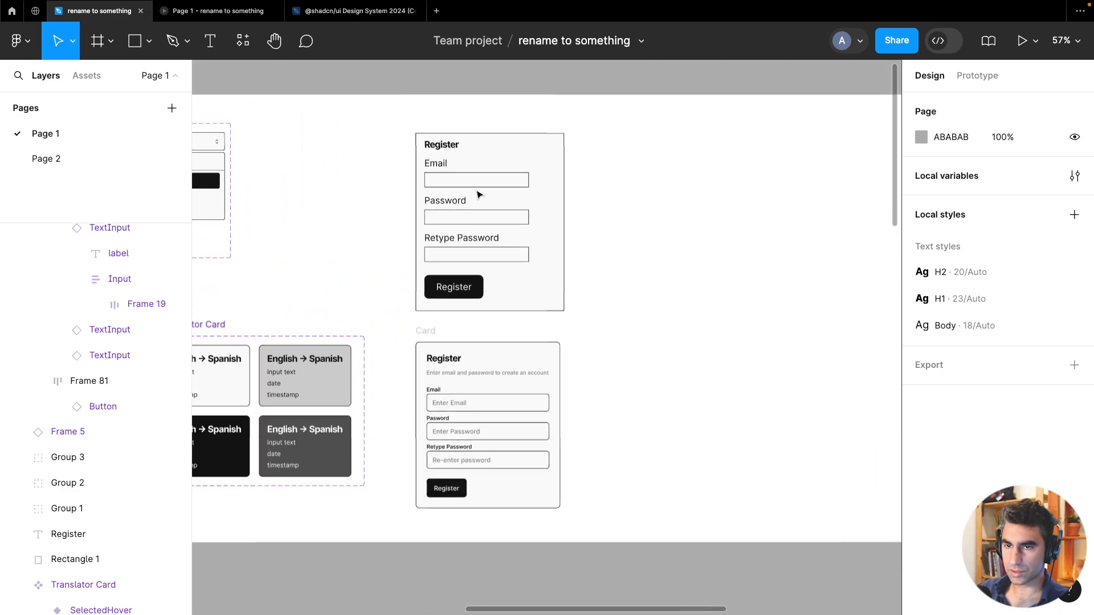
pyautogui.moveTo(390, 122); pyautogui.dragTo(611, 323)
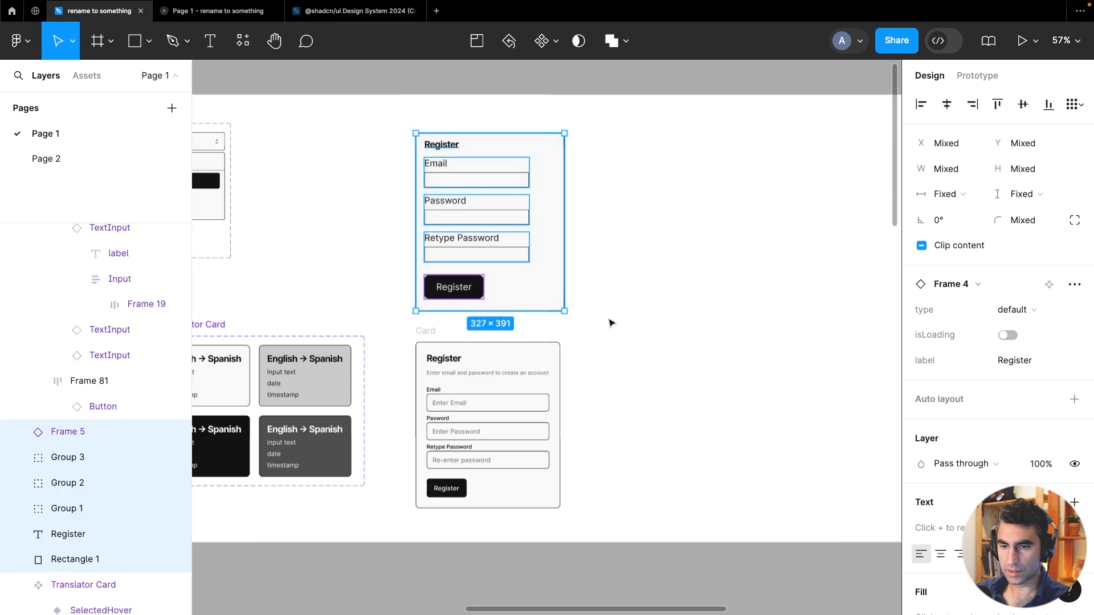
pyautogui.press('Delete')
# Rename the Card component to RegisterCard
pyautogui.click(432, 330)
pyautogui.doubleClick(431, 330)
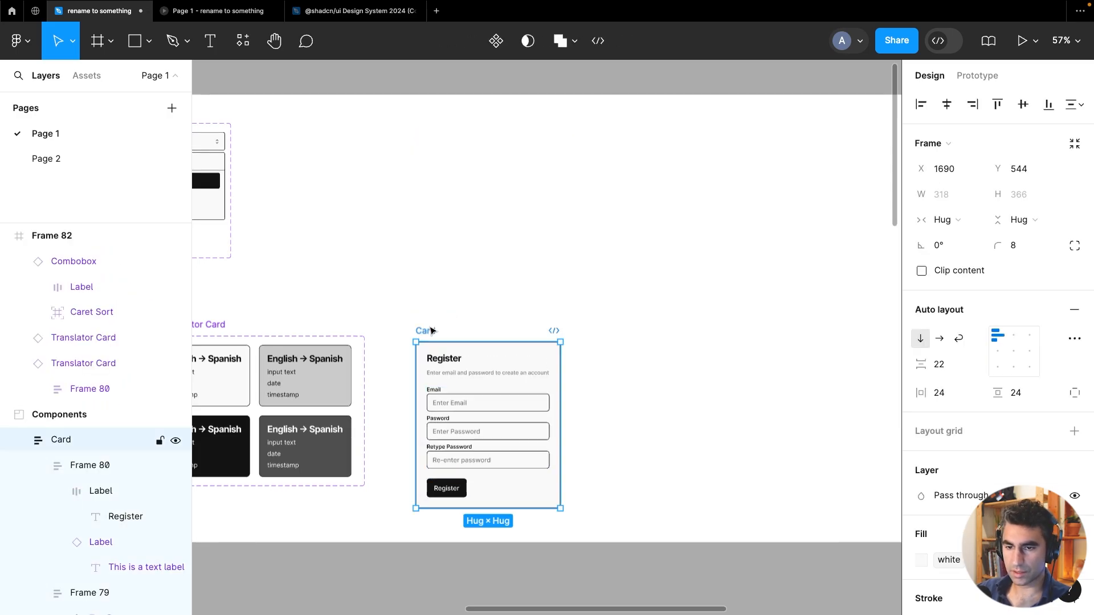
pyautogui.write('Re')
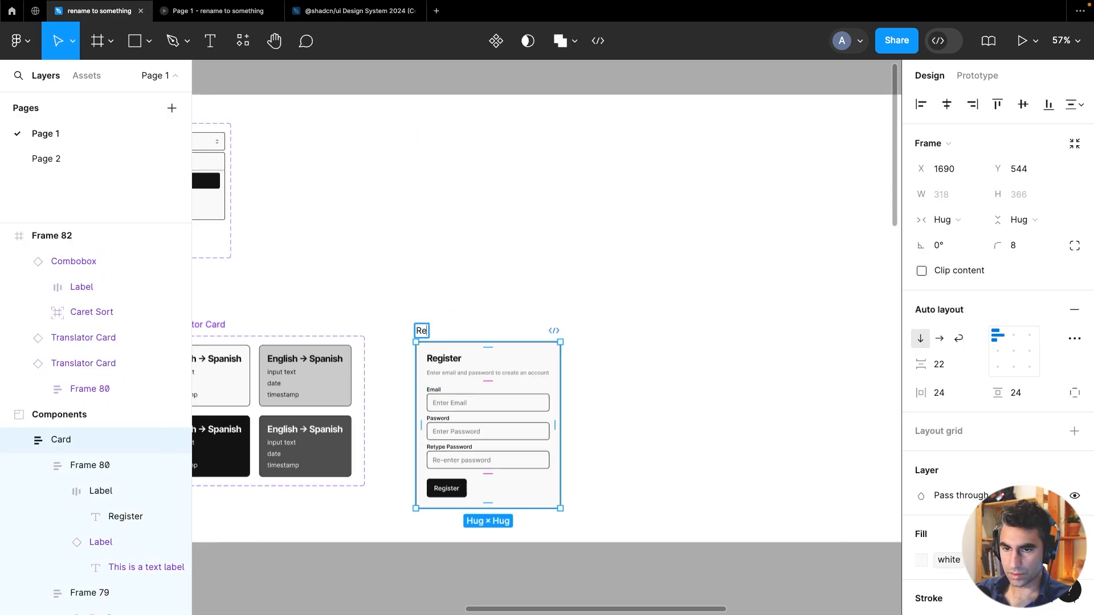
pyautogui.write('gisterCard')
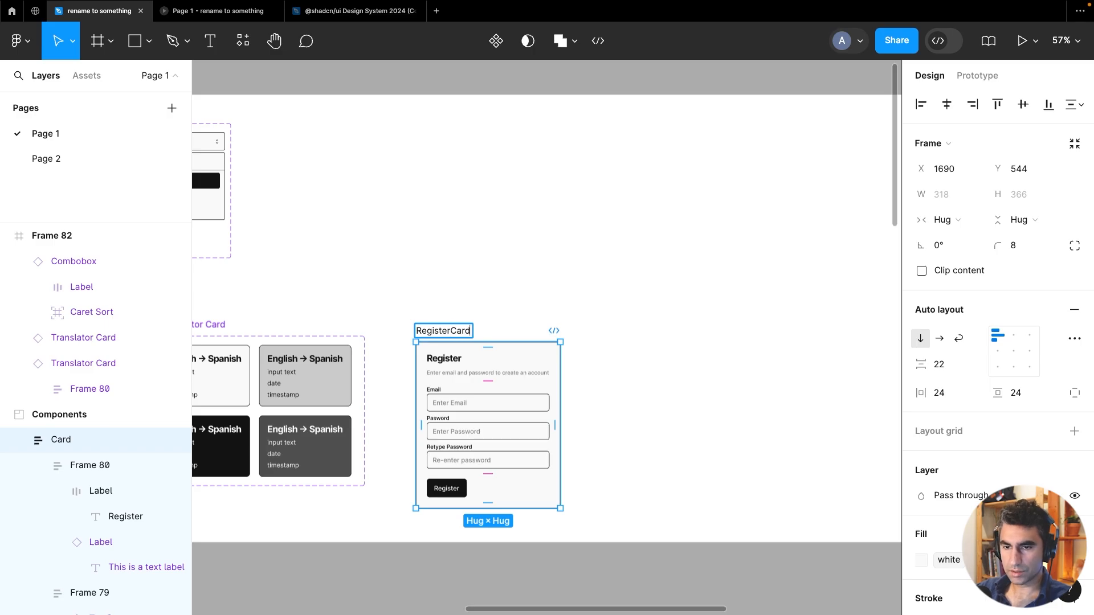
# Turn the RegisterCard frame into a component
pyautogui.press('Return')
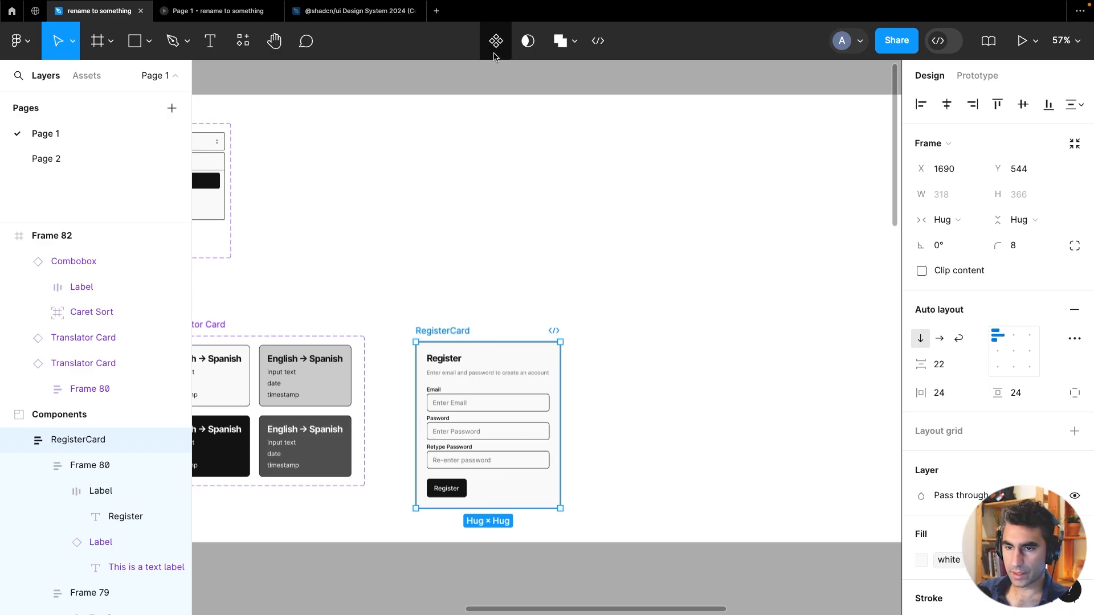
pyautogui.hotkey('ctrl', 'alt', 'k')
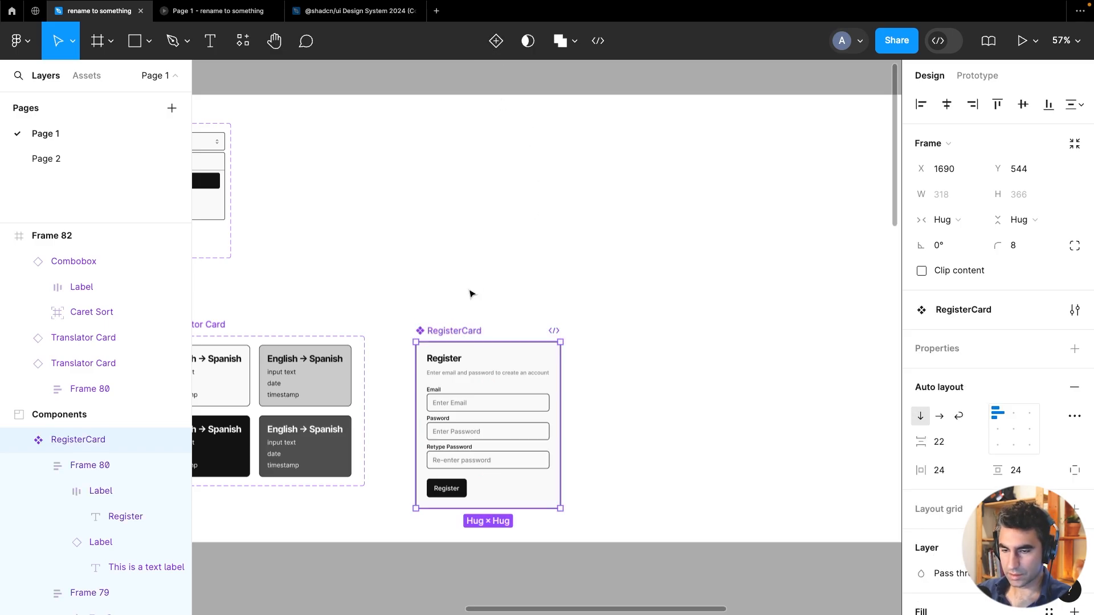
# Delete both Translator Card instances from Frame 82
pyautogui.scroll(-3, 471, 294)
pyautogui.scroll(-3, 740, 378)
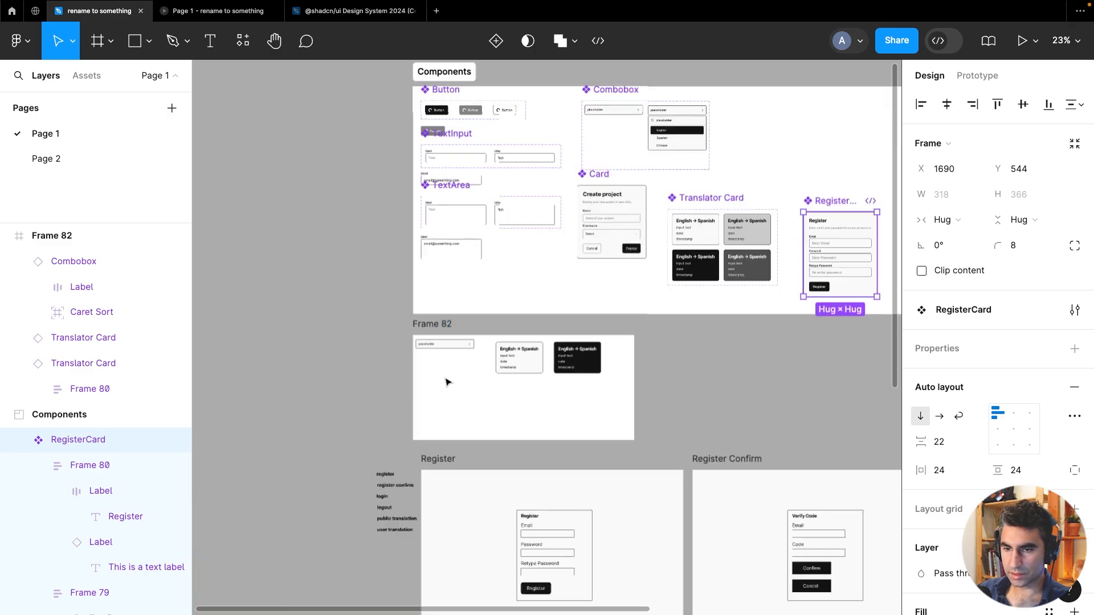
pyautogui.scroll(3, 447, 382)
pyautogui.click(546, 351)
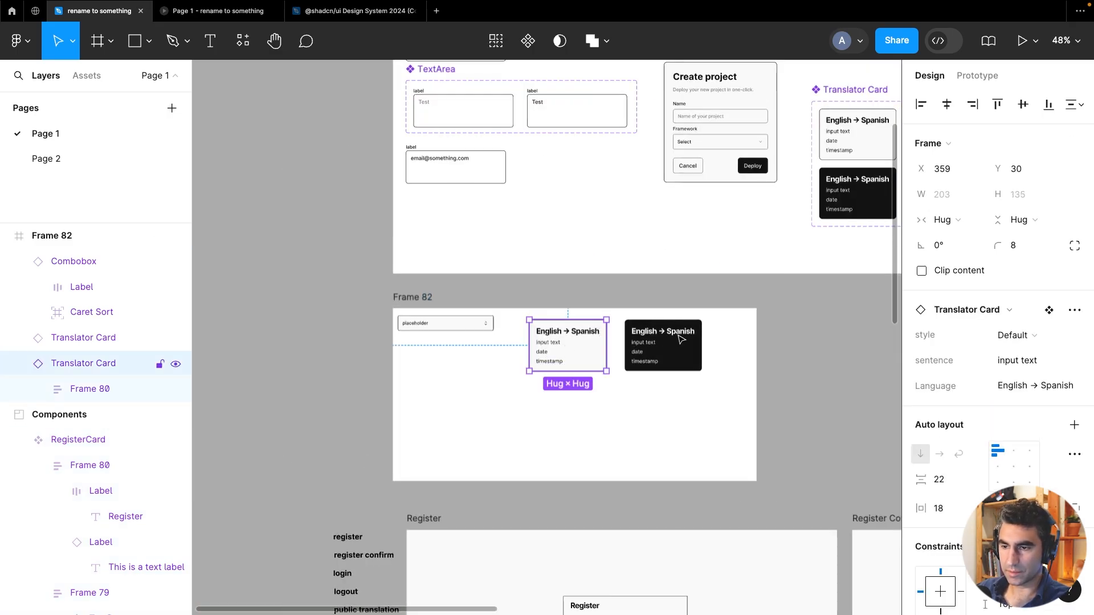
pyautogui.press('Delete')
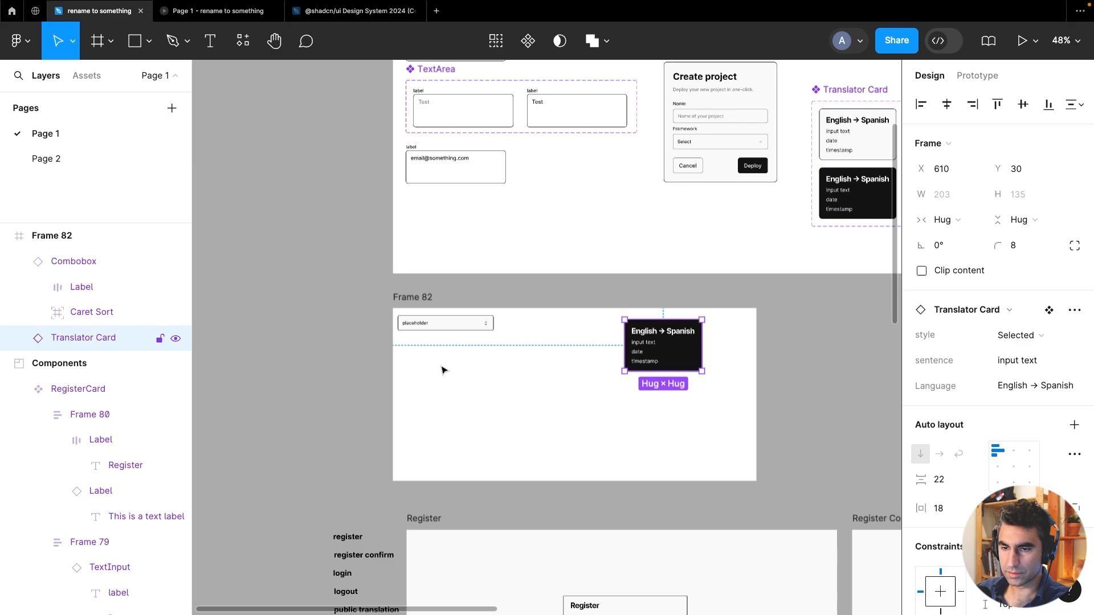
pyautogui.press('Delete')
# Paste a RegisterCard instance into Frame 82
pyautogui.rightClick(443, 370)
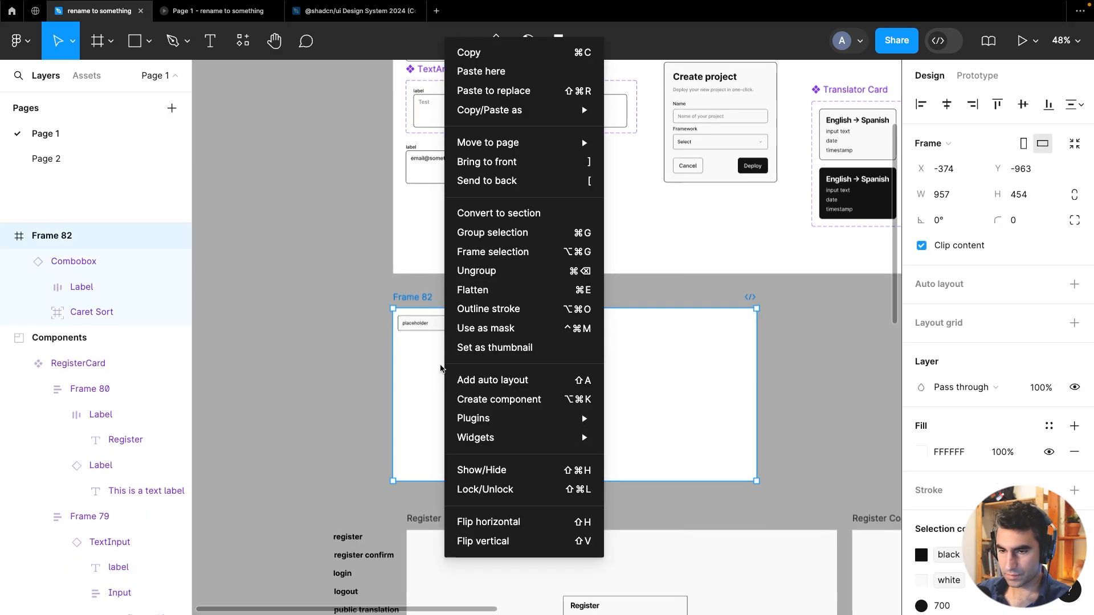
pyautogui.click(421, 370)
pyautogui.hotkey('ctrl', 'v')
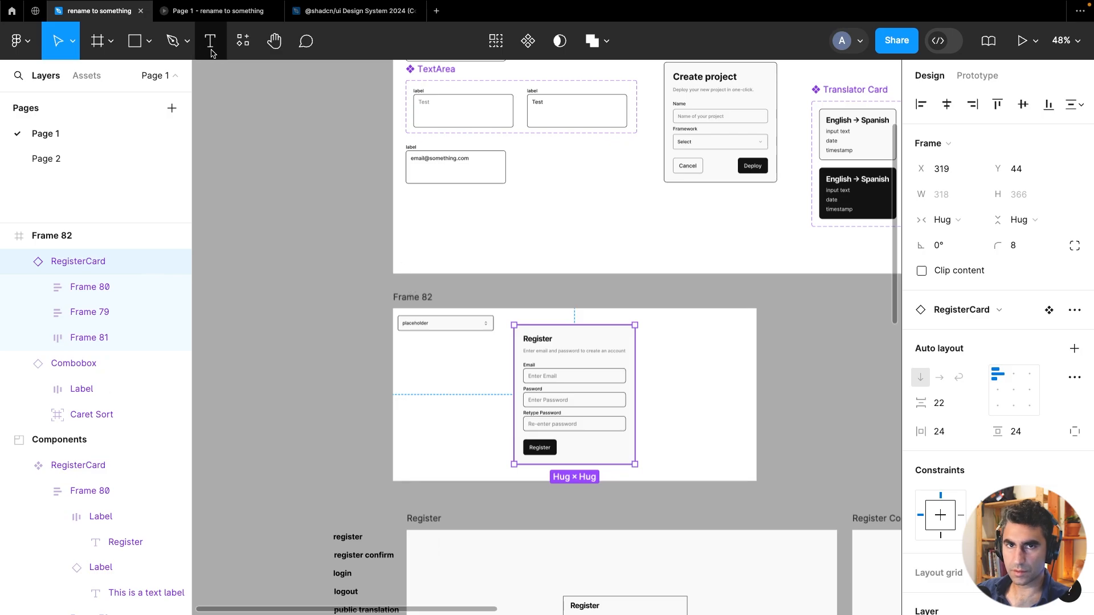
# Switch to the prototype preview and try the RegisterCard's button and email field
pyautogui.click(224, 12)
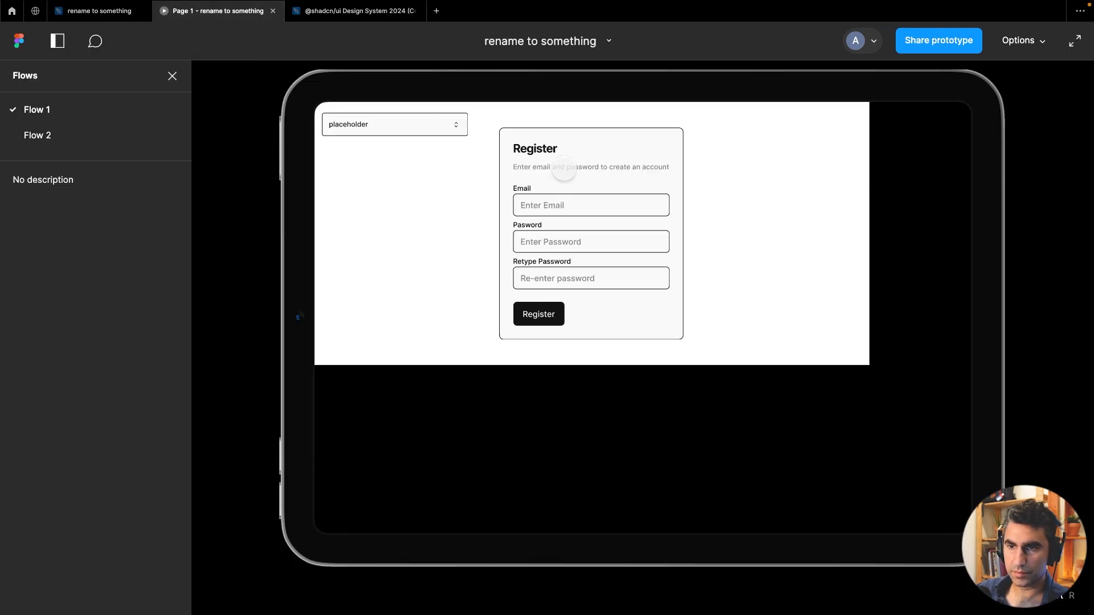
pyautogui.click(554, 321)
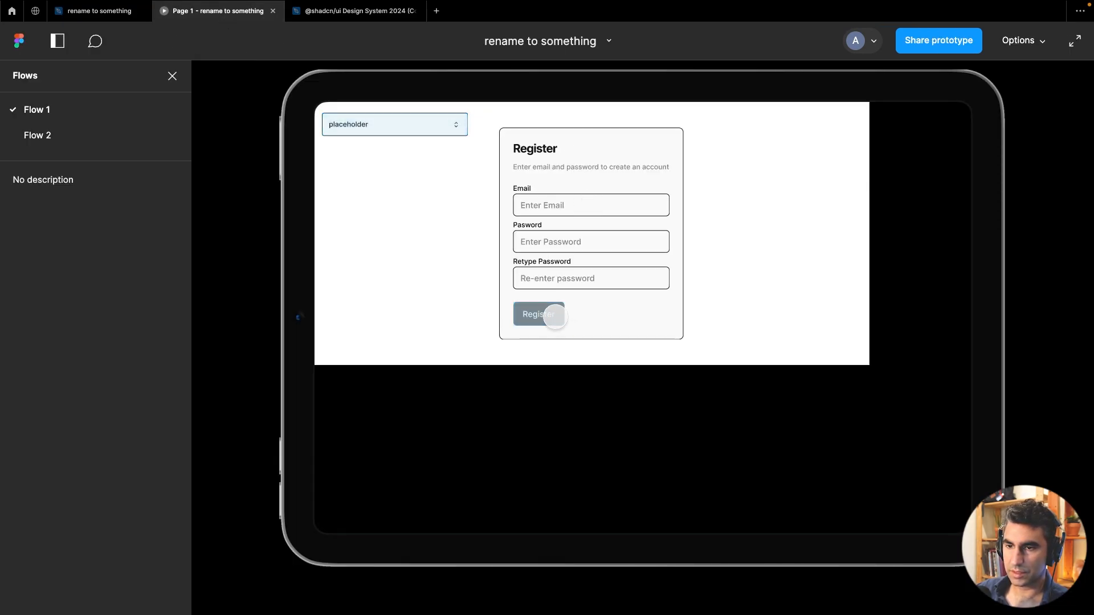
pyautogui.click(619, 263)
pyautogui.click(583, 208)
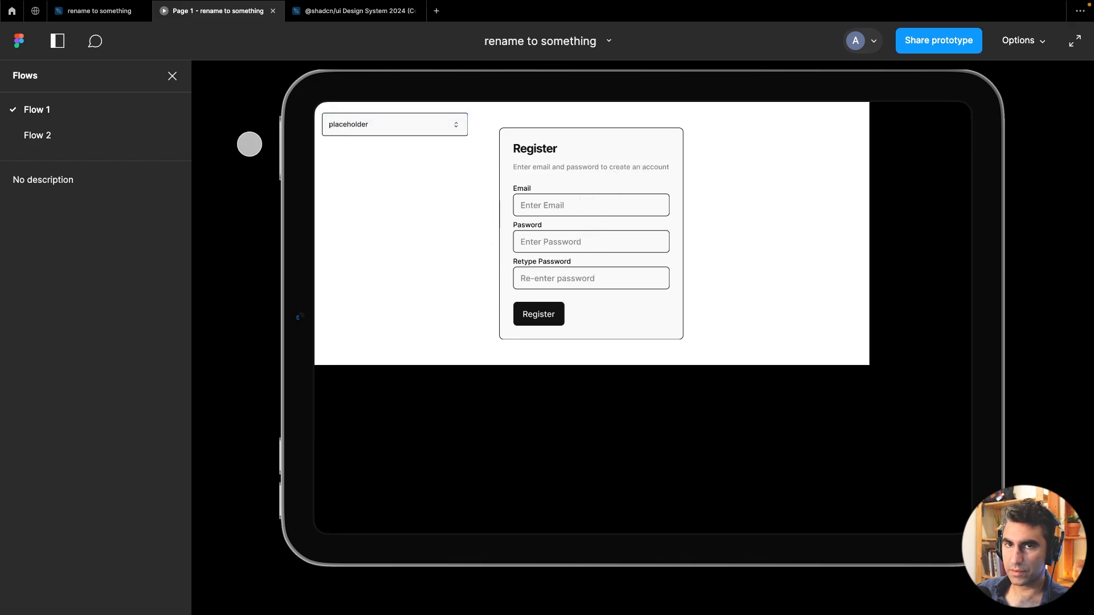
pyautogui.click(98, 12)
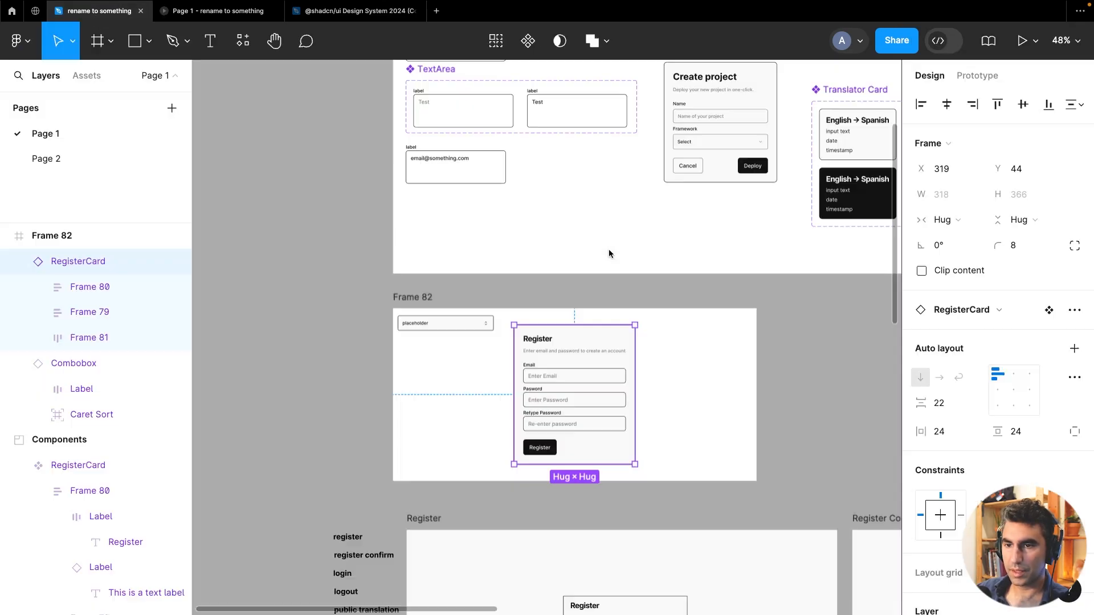
# Set the RegisterCard component's fill to the lightGray color variable
pyautogui.click(814, 369)
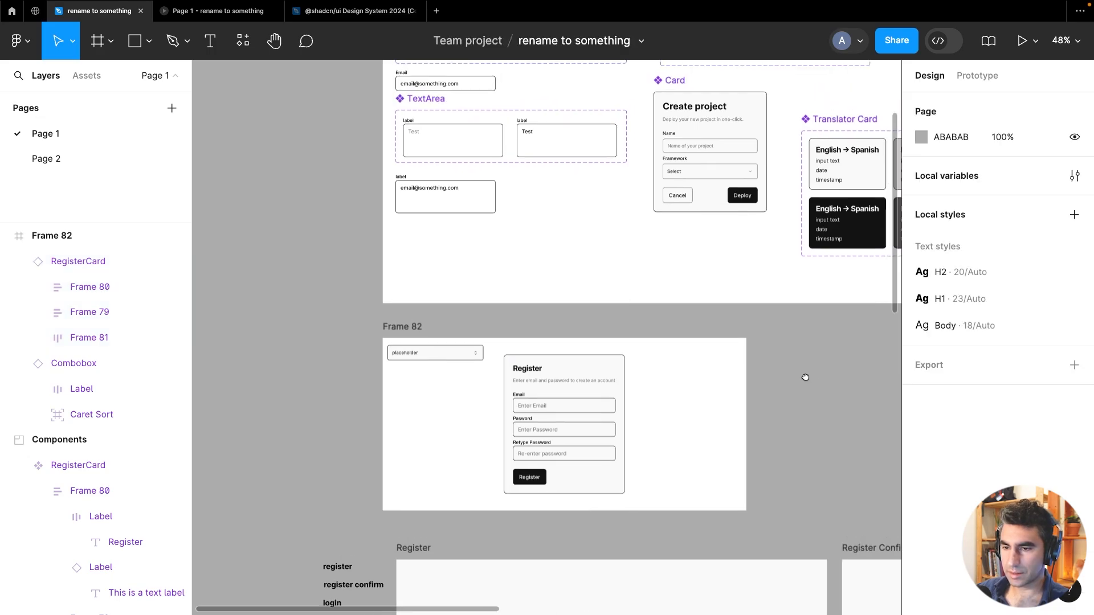
pyautogui.hscroll(4, 758, 371)
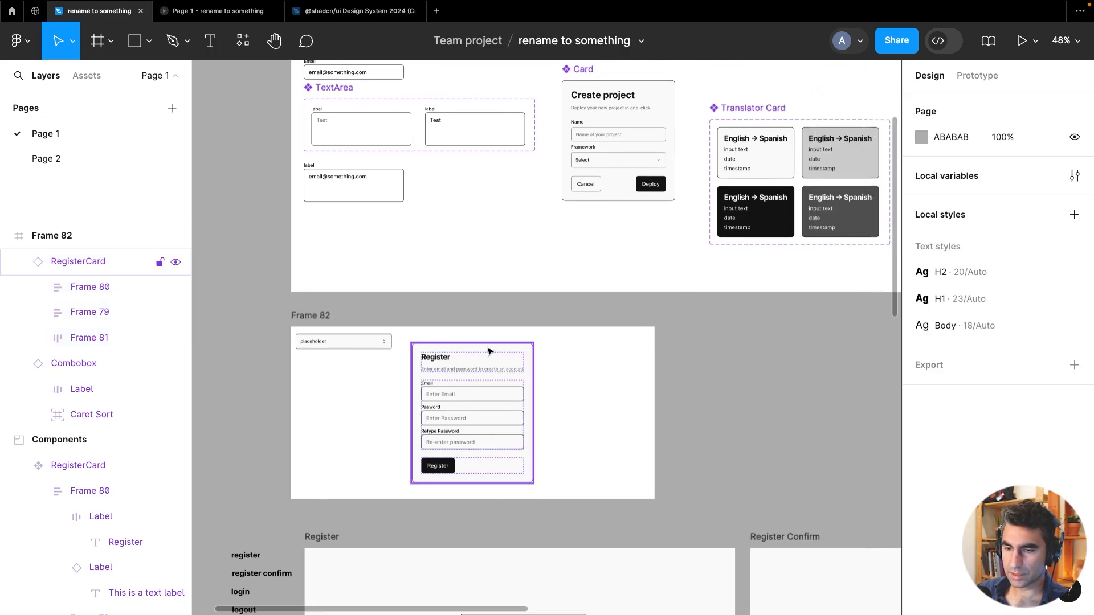
pyautogui.click(473, 413)
pyautogui.moveTo(808, 403); pyautogui.dragTo(425, 528)
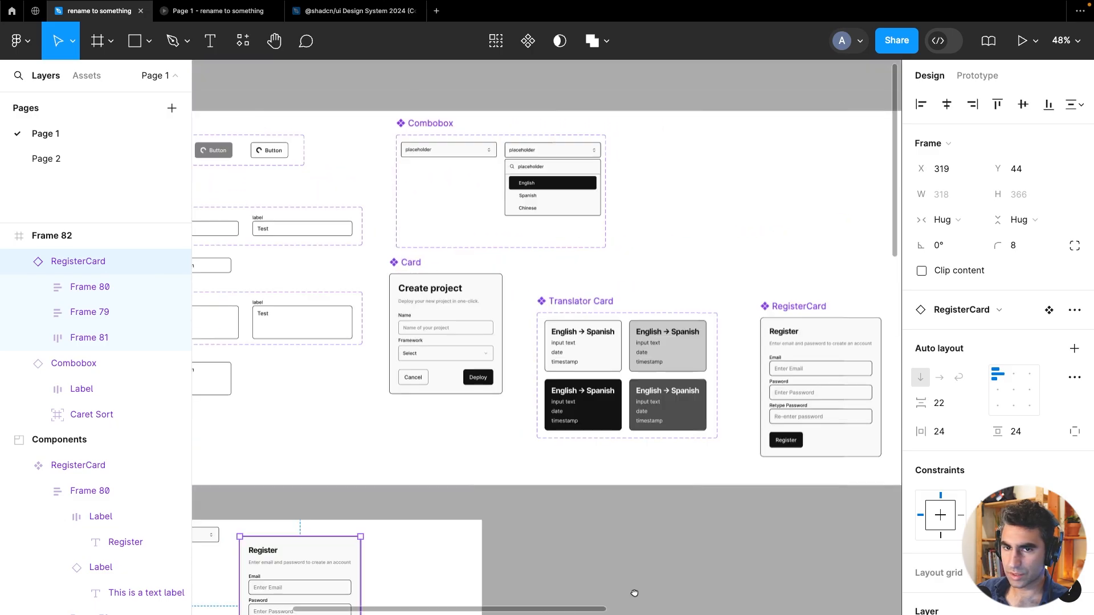
pyautogui.moveTo(634, 593); pyautogui.dragTo(496, 535)
pyautogui.keyDown('ctrl'); pyautogui.scroll(5, 777, 315); pyautogui.keyUp('ctrl')
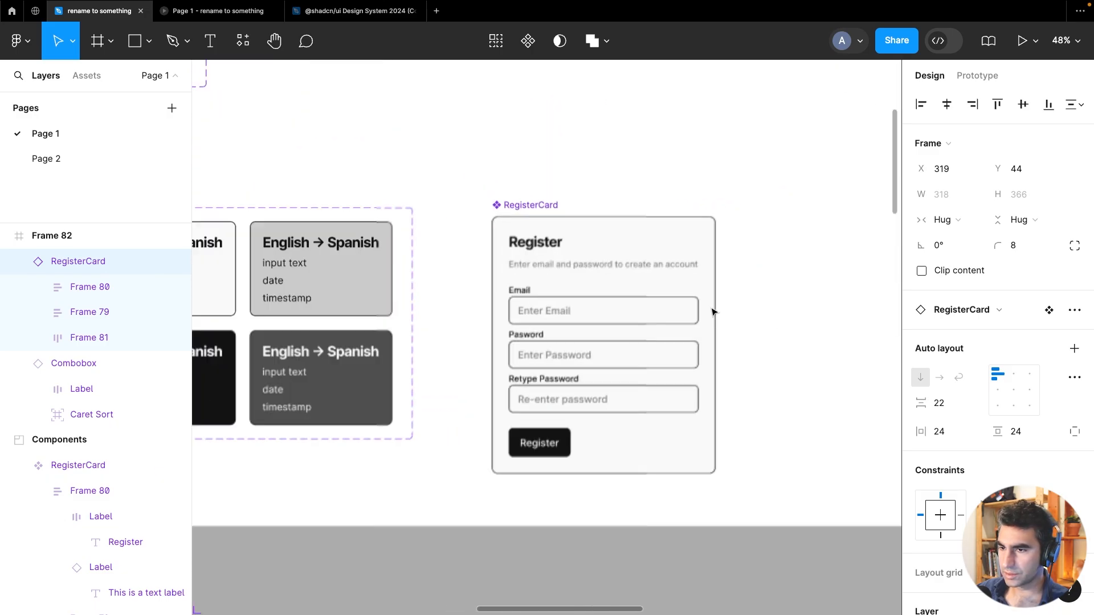
pyautogui.click(624, 317)
pyautogui.doubleClick(623, 318)
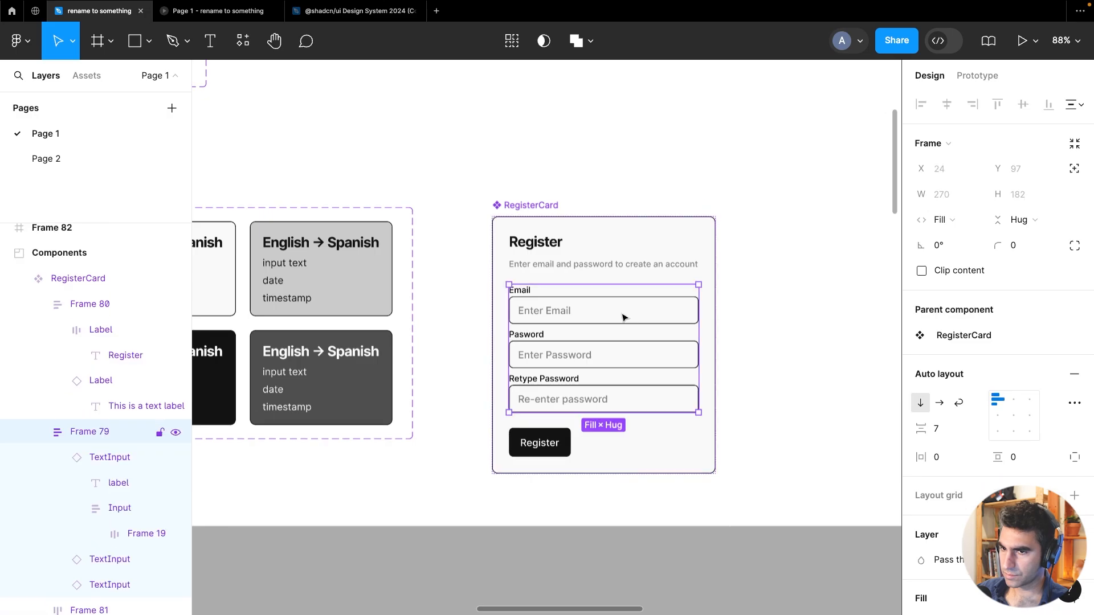
pyautogui.click(542, 209)
pyautogui.scroll(-5, 1023, 404)
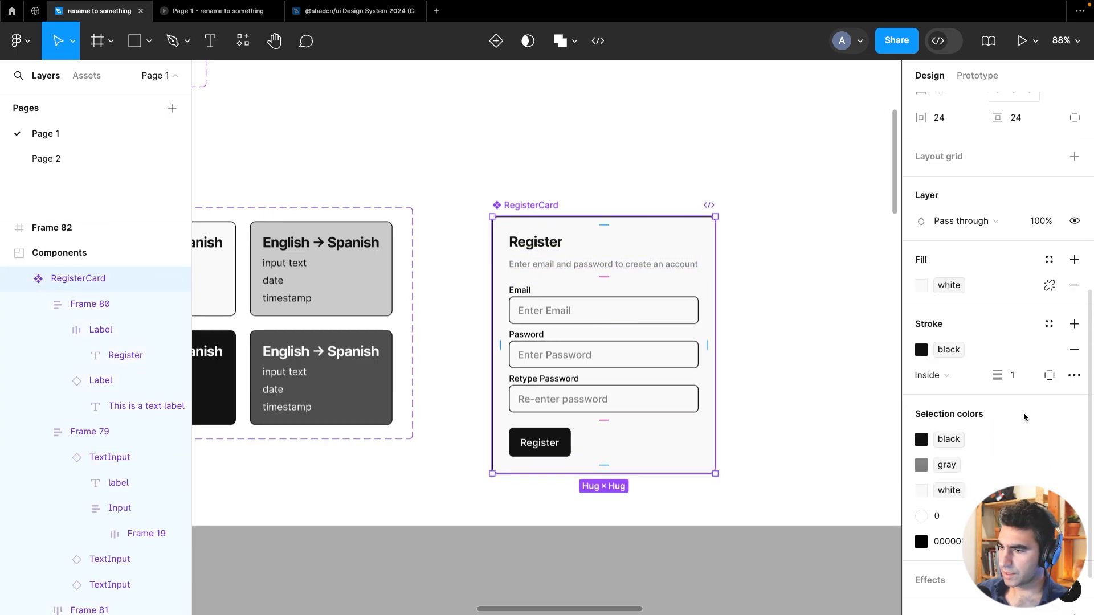
pyautogui.click(922, 286)
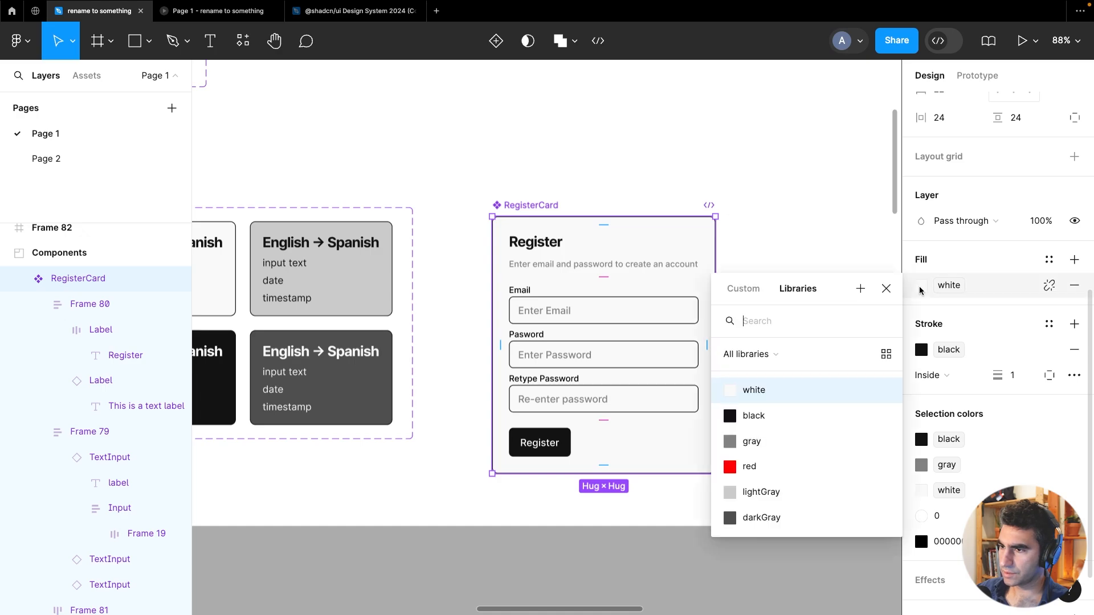
pyautogui.click(784, 489)
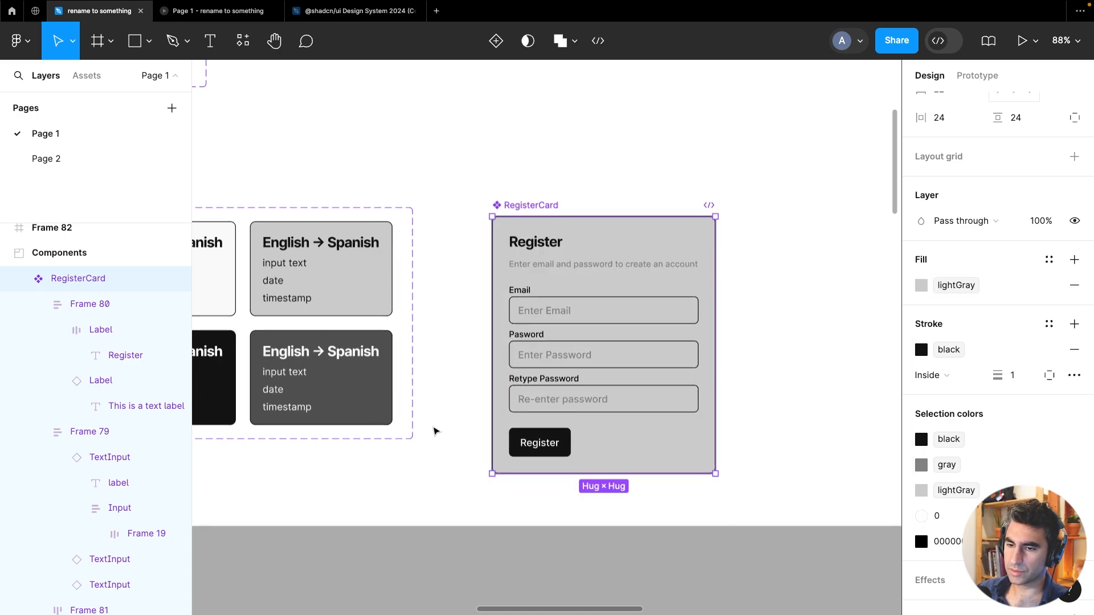
# Open the local variables to review the color collection, then close it
pyautogui.moveTo(480, 441); pyautogui.dragTo(886, 542)
pyautogui.moveTo(617, 412)
pyautogui.mouseDown()
pyautogui.moveTo(759, 427)
pyautogui.moveTo(1082, 522)
pyautogui.mouseUp()
pyautogui.moveTo(903, 478); pyautogui.dragTo(819, 431)
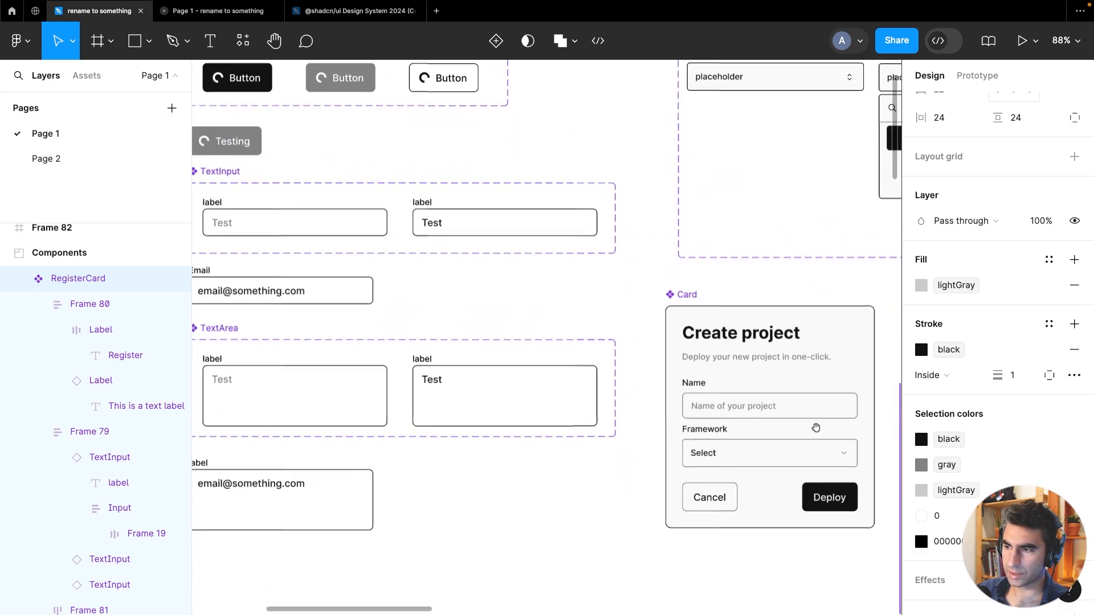
pyautogui.scroll(-3, 613, 281)
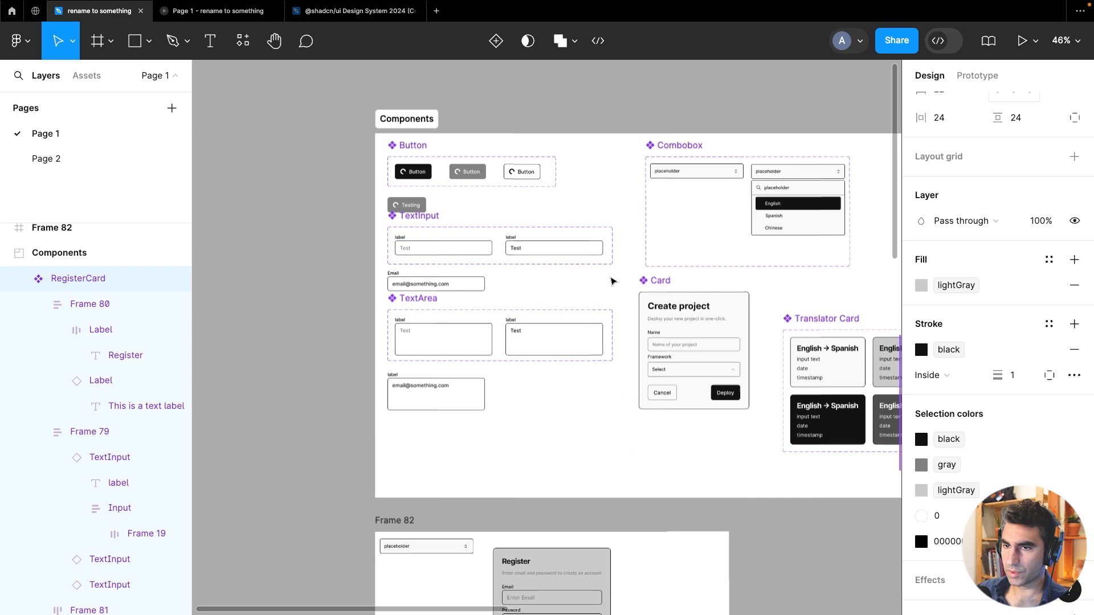
pyautogui.click(629, 85)
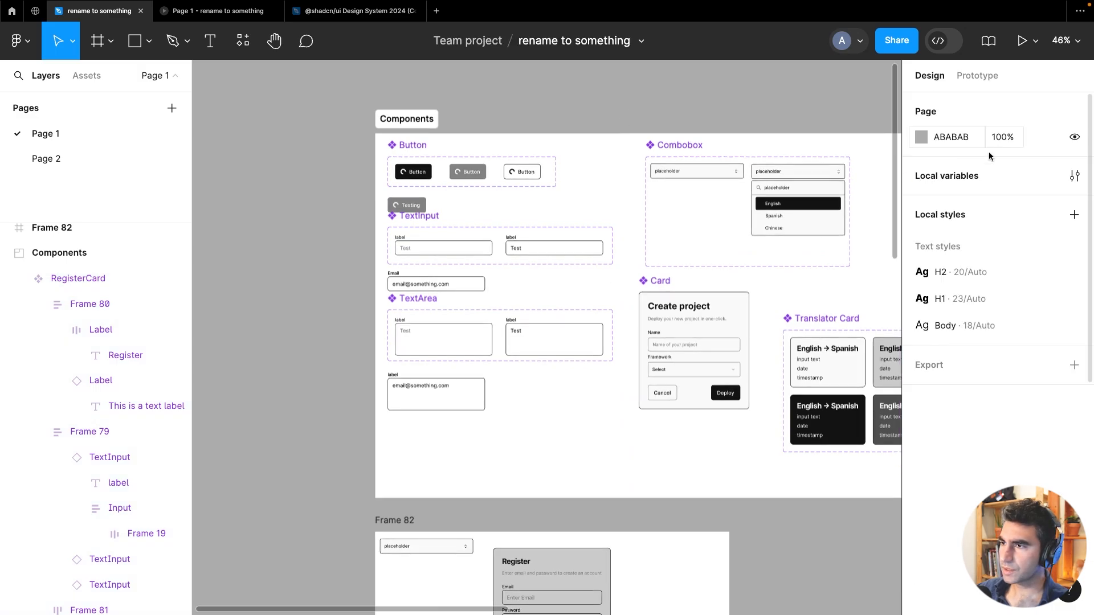
pyautogui.click(1074, 176)
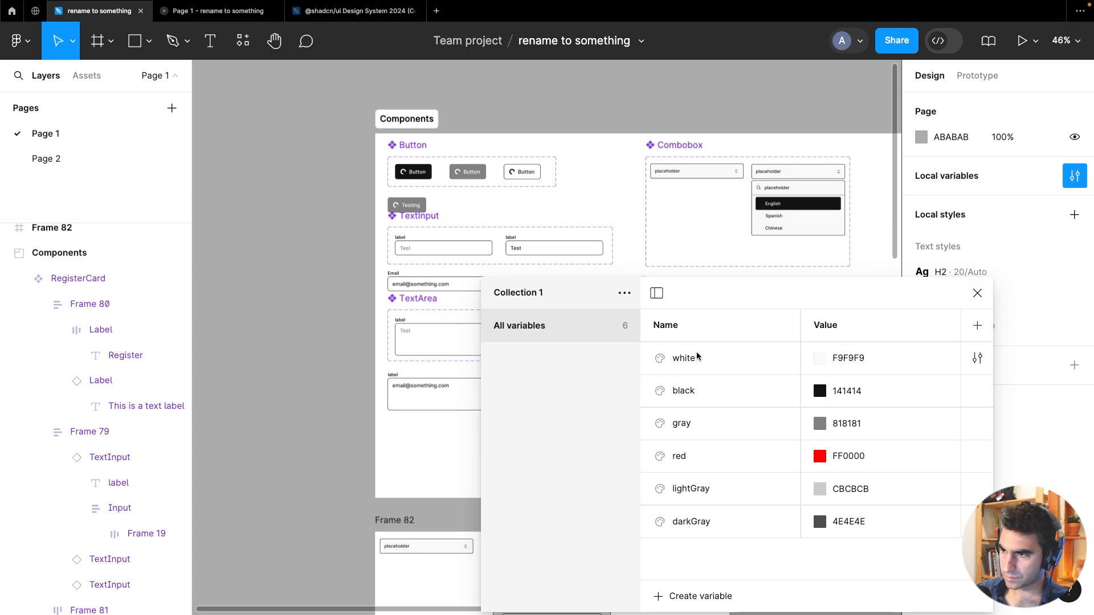
pyautogui.click(978, 292)
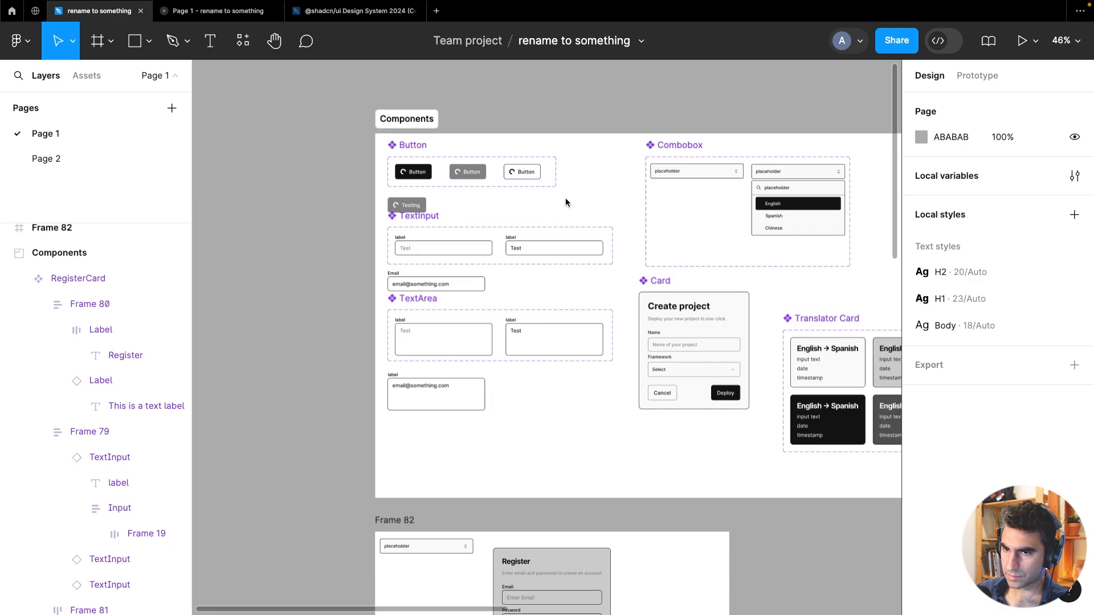
# Set the input box fill of the placeholder TextInput variant to the white variable
pyautogui.keyDown('ctrl'); pyautogui.scroll(5, 444, 249); pyautogui.keyUp('ctrl')
pyautogui.click(446, 254)
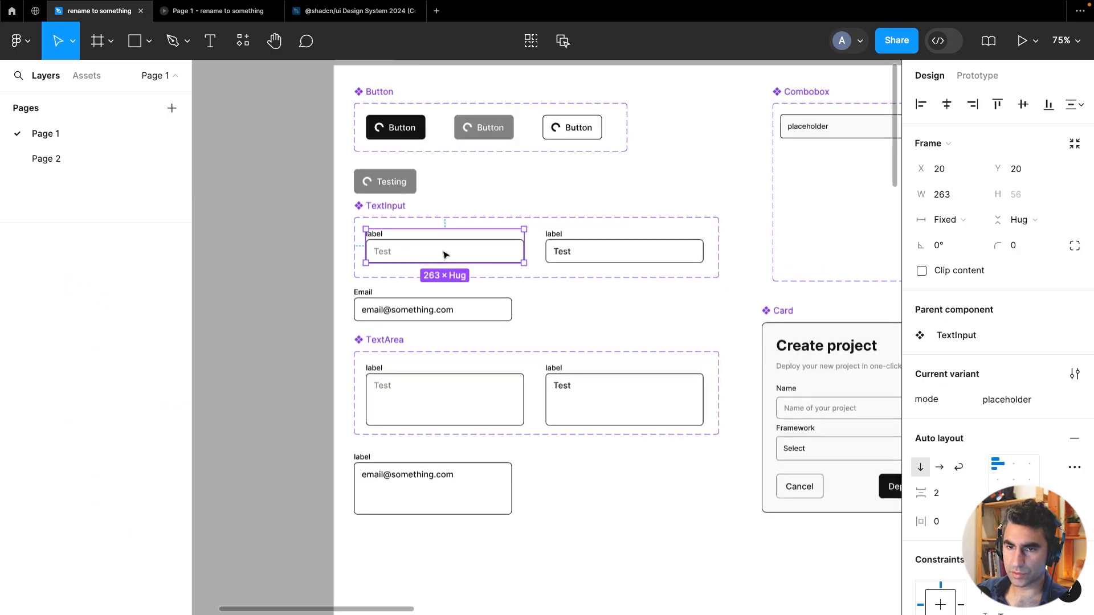
pyautogui.click(449, 255)
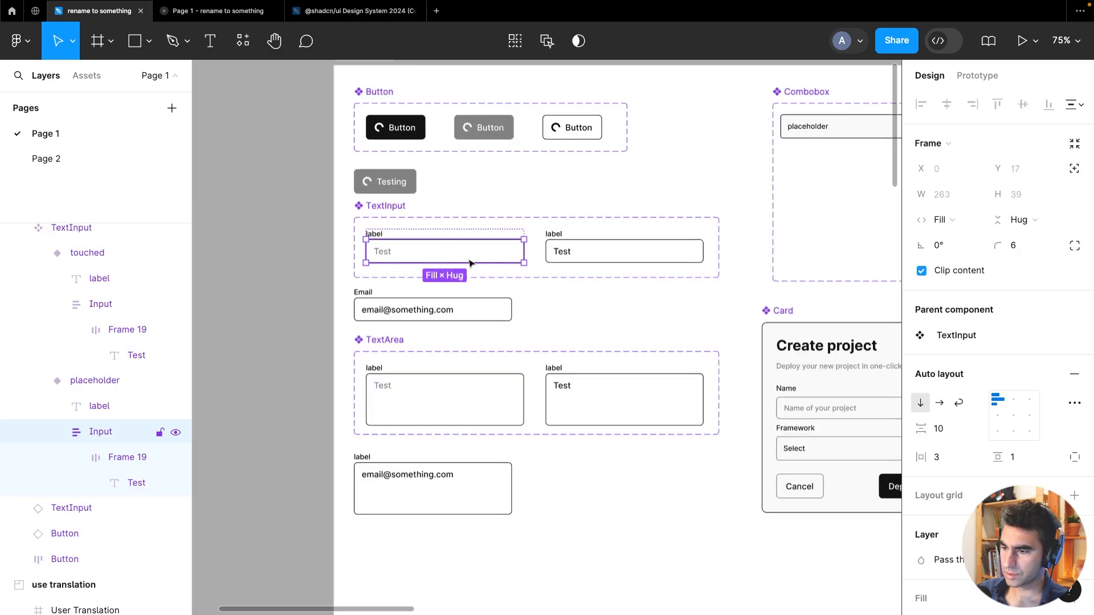
pyautogui.scroll(-5, 1003, 463)
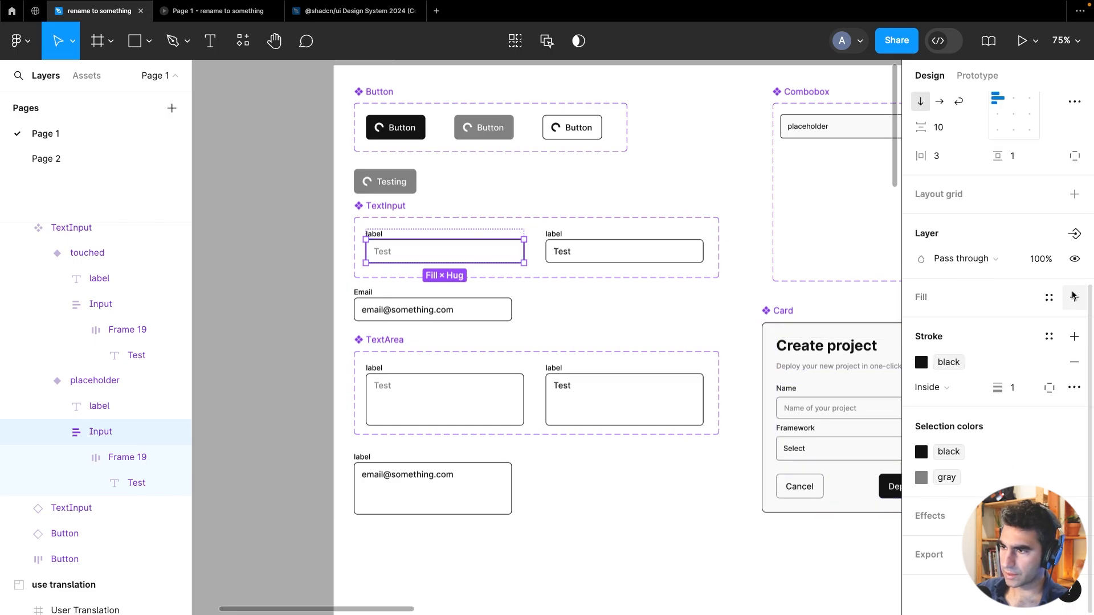
pyautogui.click(1049, 298)
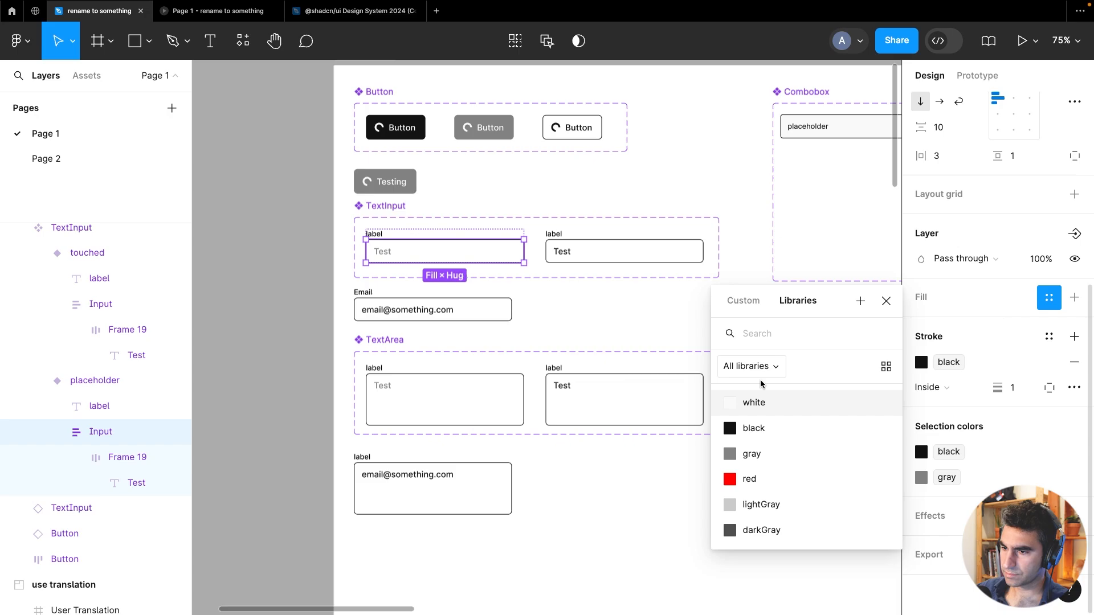
pyautogui.click(755, 410)
# Set the input box fill of the touched TextInput variant to the white variable
pyautogui.click(601, 252)
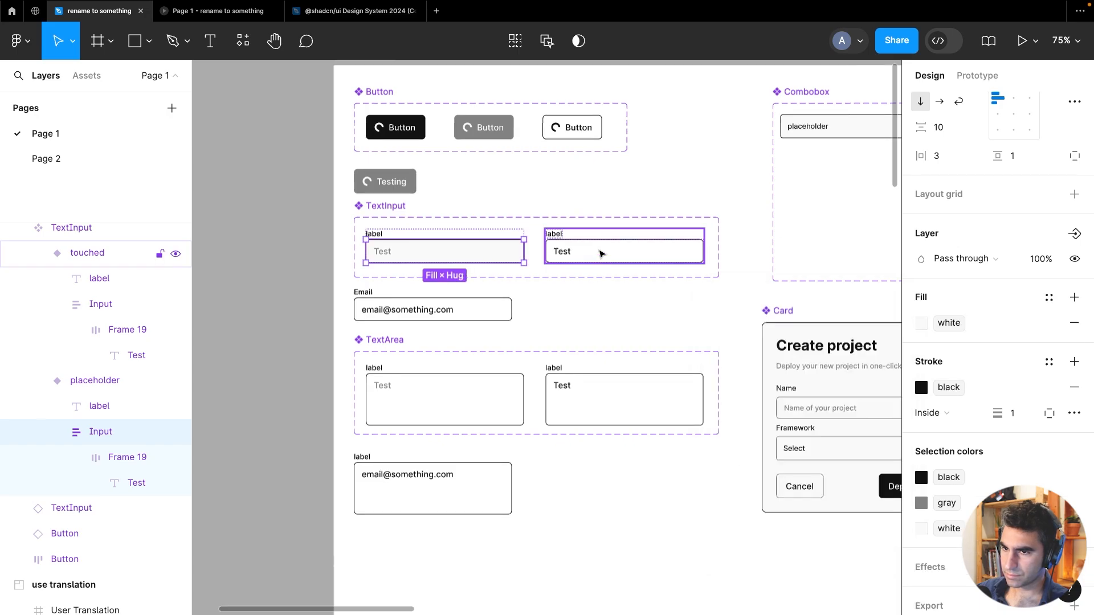
pyautogui.click(604, 254)
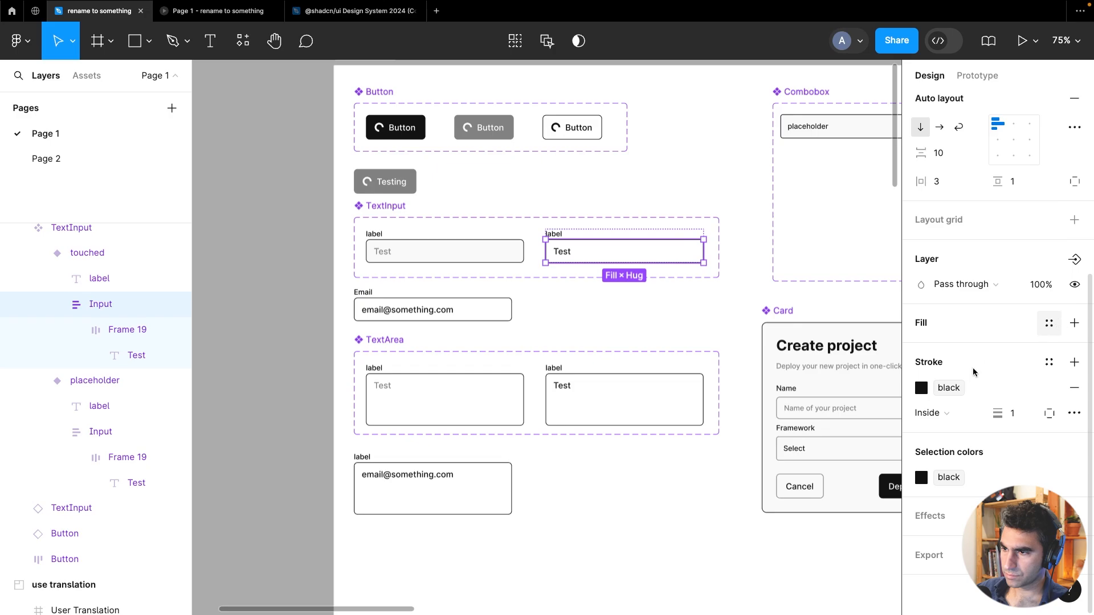
pyautogui.click(1049, 323)
pyautogui.click(790, 436)
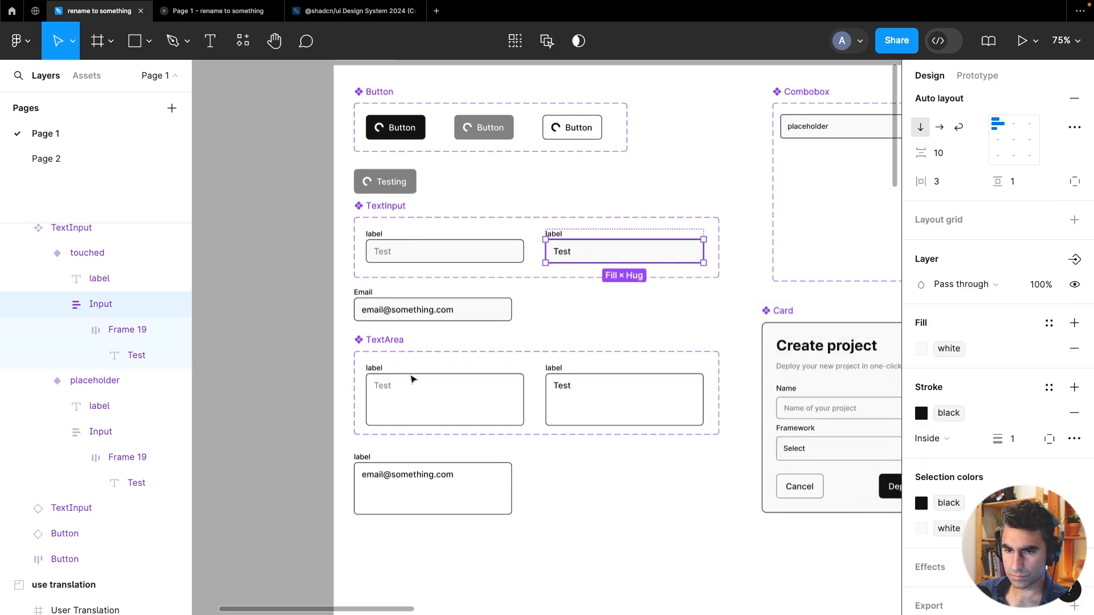
pyautogui.press('Escape')
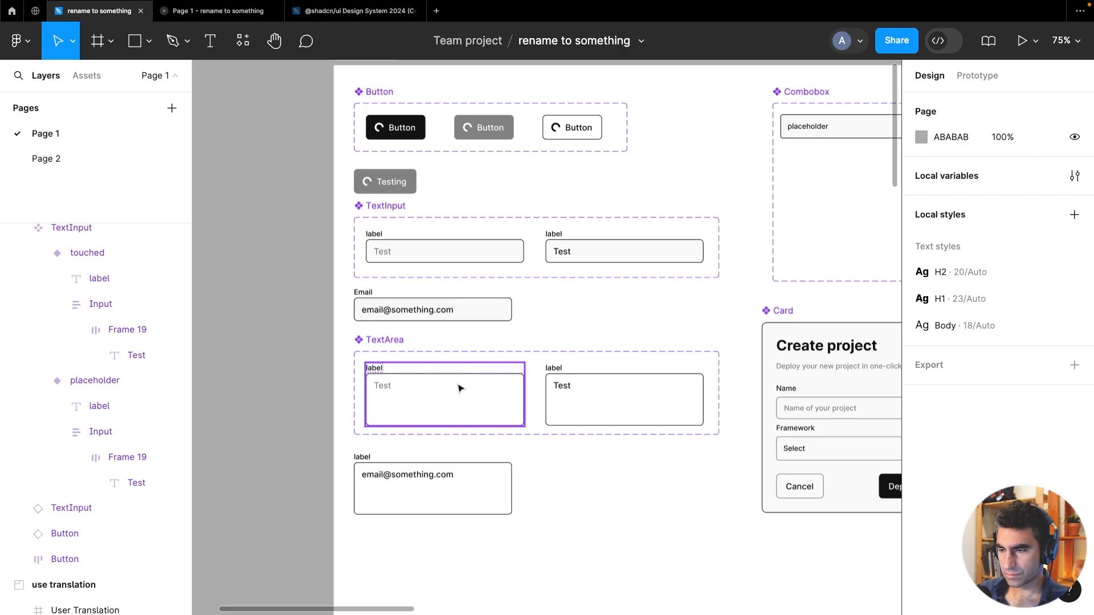
# Examine the RegisterCard component and its instance in Frame 82
pyautogui.scroll(-5, 460, 386)
pyautogui.moveTo(576, 528); pyautogui.dragTo(579, 373)
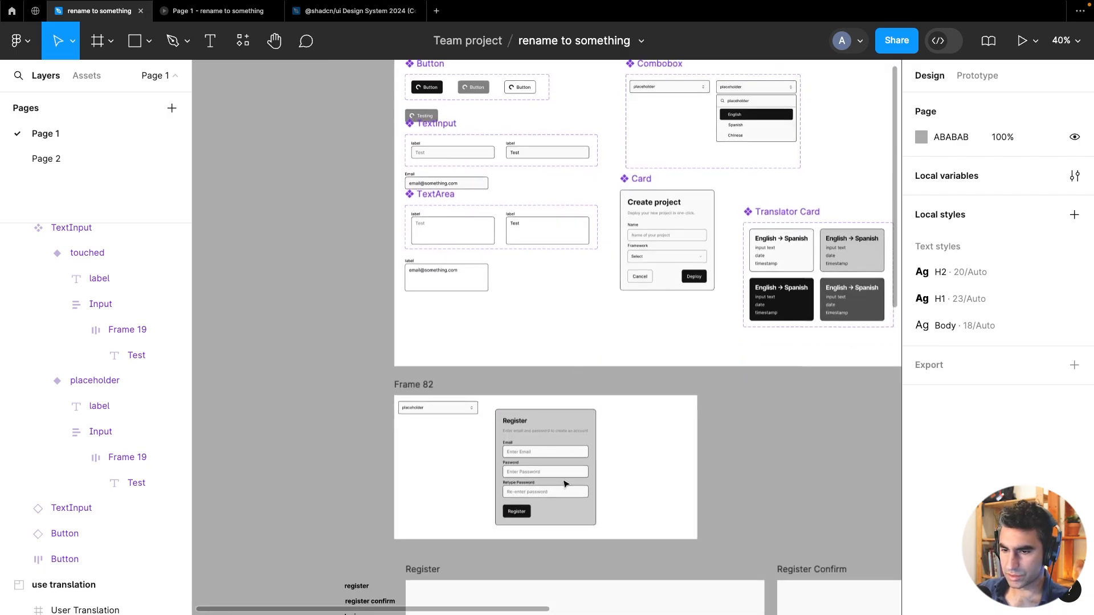
pyautogui.scroll(5, 563, 493)
pyautogui.scroll(-5, 562, 494)
pyautogui.moveTo(740, 465); pyautogui.dragTo(513, 442)
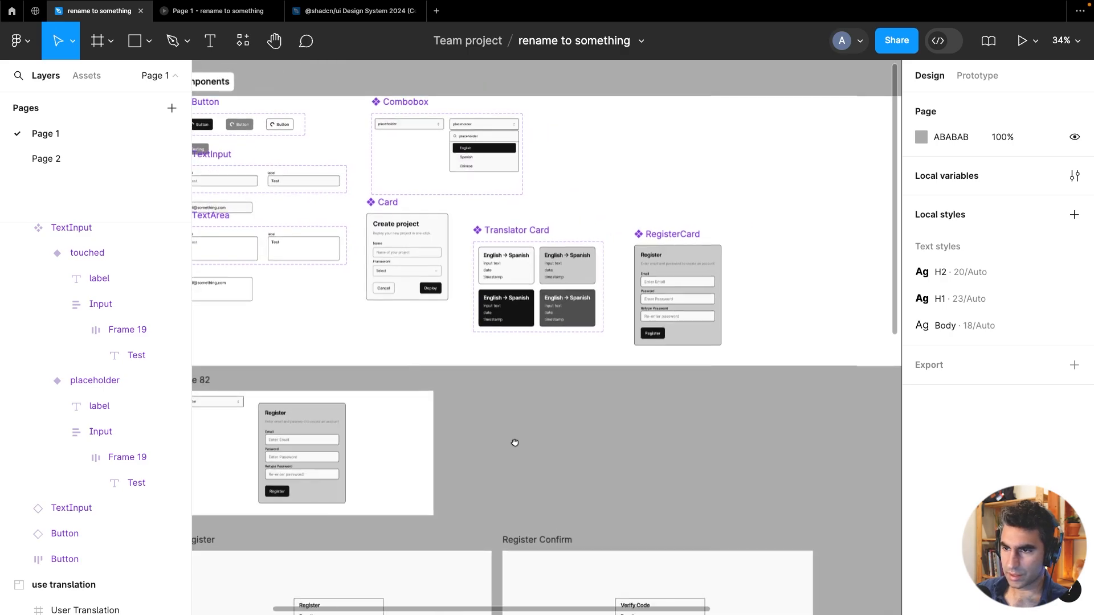
pyautogui.scroll(5, 707, 264)
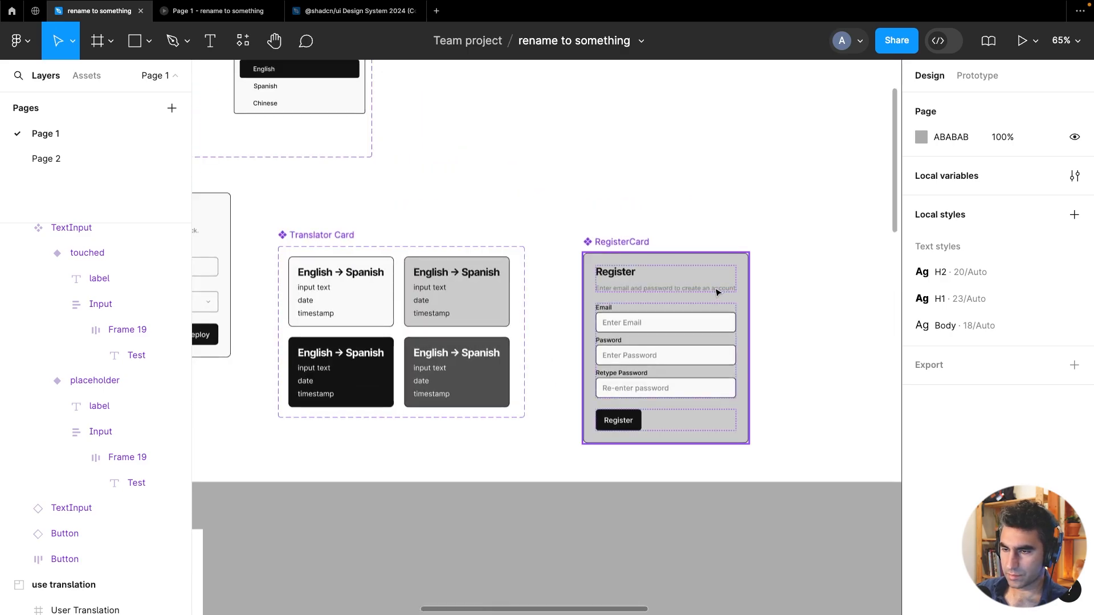
# Set the subtitle text fill in the RegisterCard component to the black variable
pyautogui.click(717, 292)
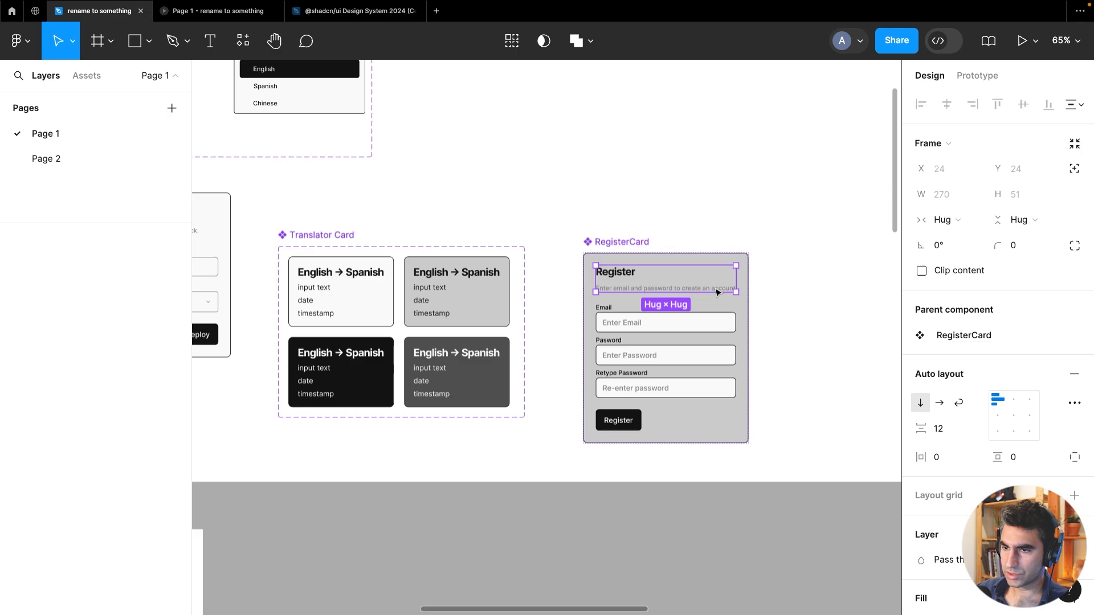
pyautogui.doubleClick(716, 292)
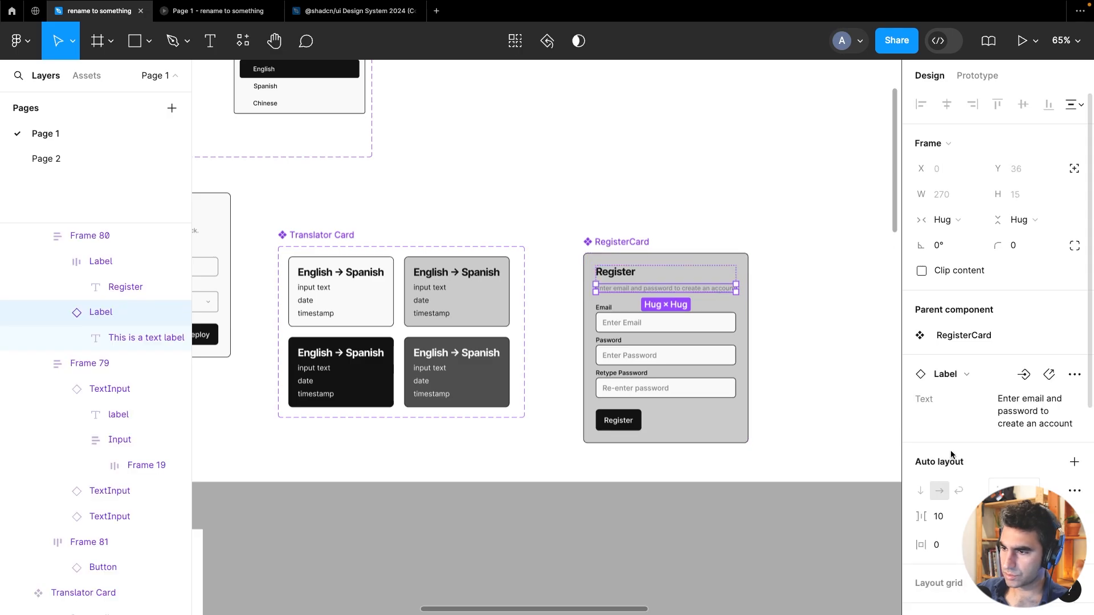
pyautogui.scroll(-4, 952, 446)
pyautogui.scroll(-2, 952, 445)
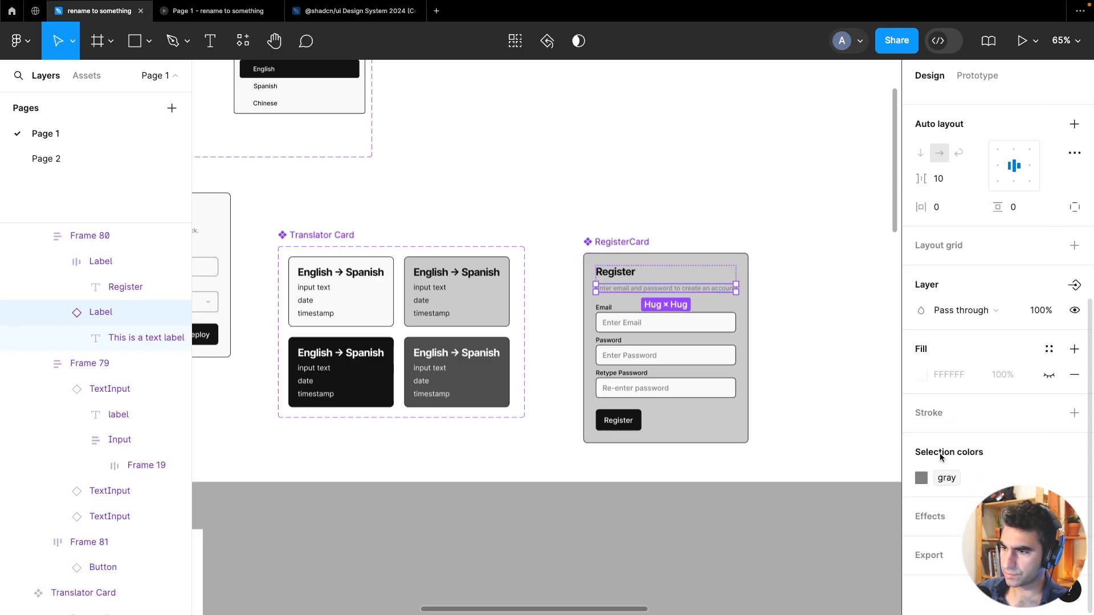
pyautogui.click(105, 340)
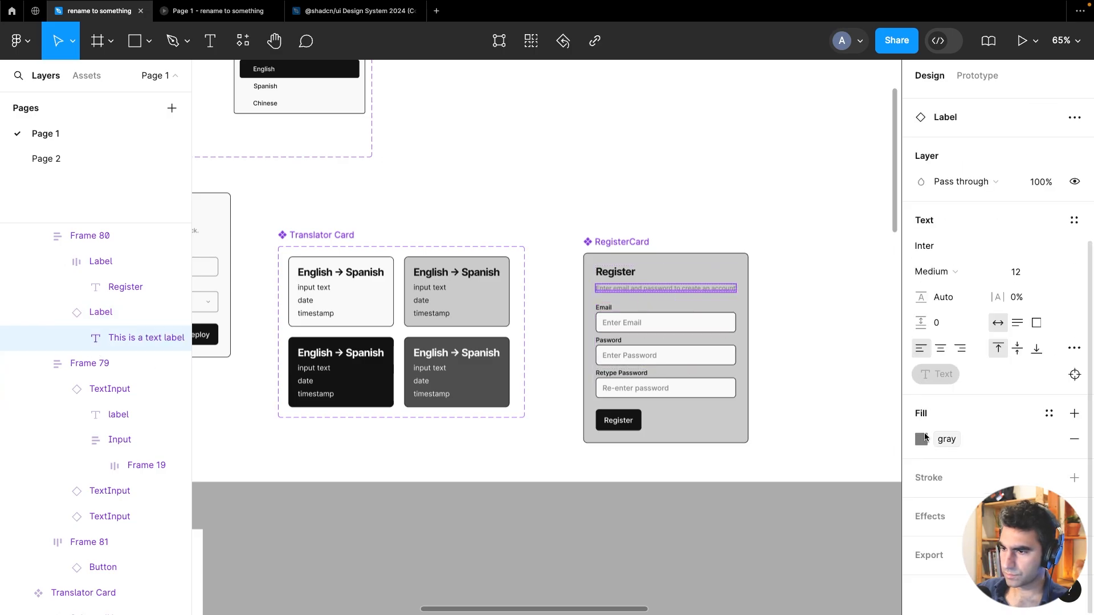
pyautogui.click(923, 440)
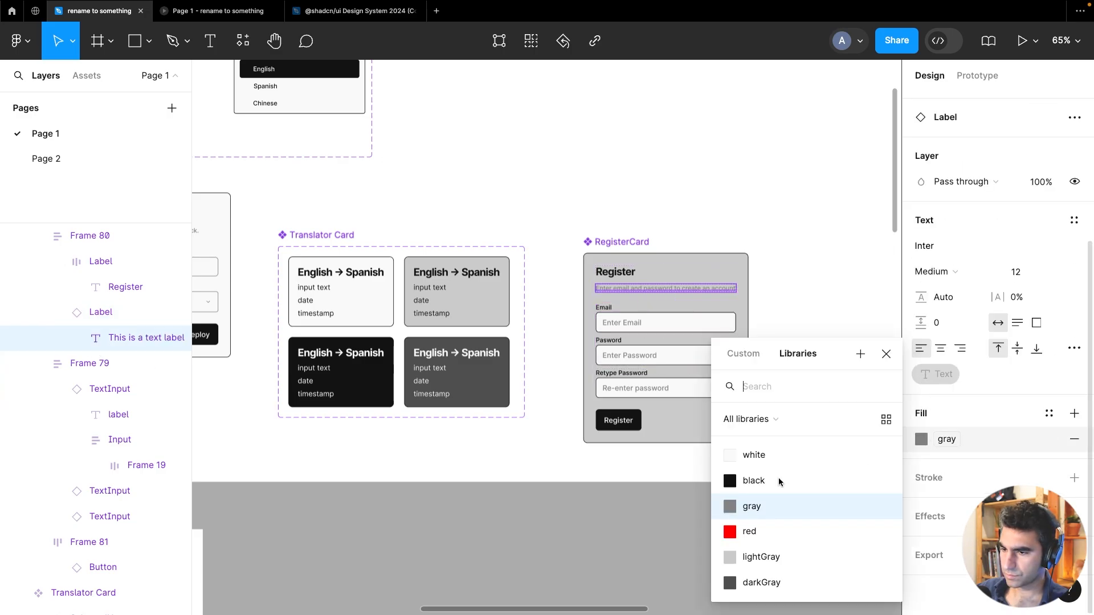
pyautogui.click(758, 482)
pyautogui.click(739, 509)
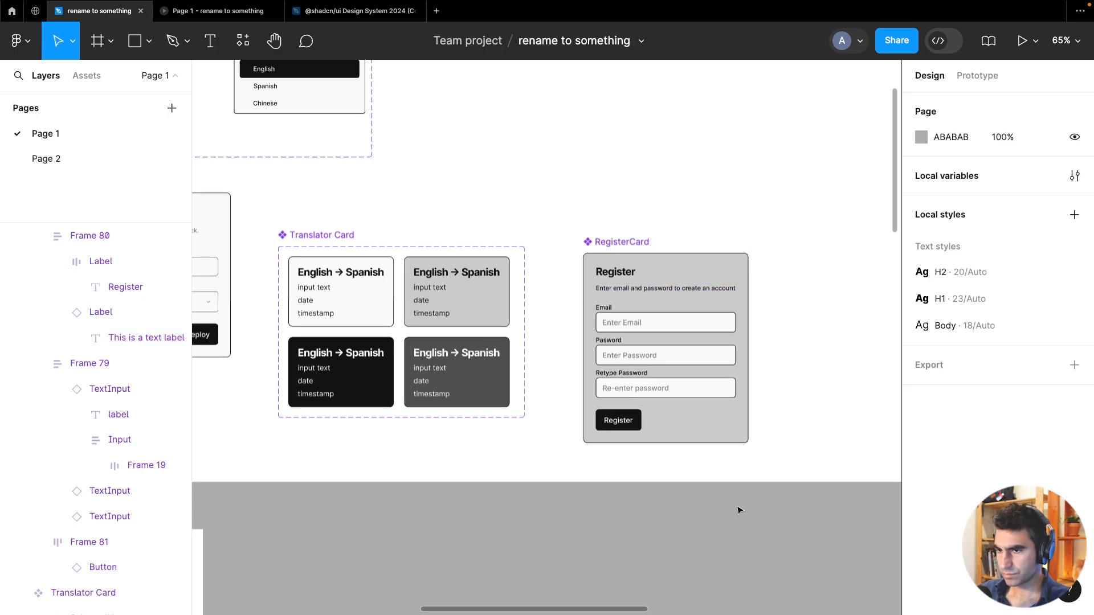
# Set the RegisterCard component's background fill to the white variable
pyautogui.scroll(-5, 740, 365)
pyautogui.moveTo(772, 364); pyautogui.dragTo(648, 401)
pyautogui.scroll(5, 651, 404)
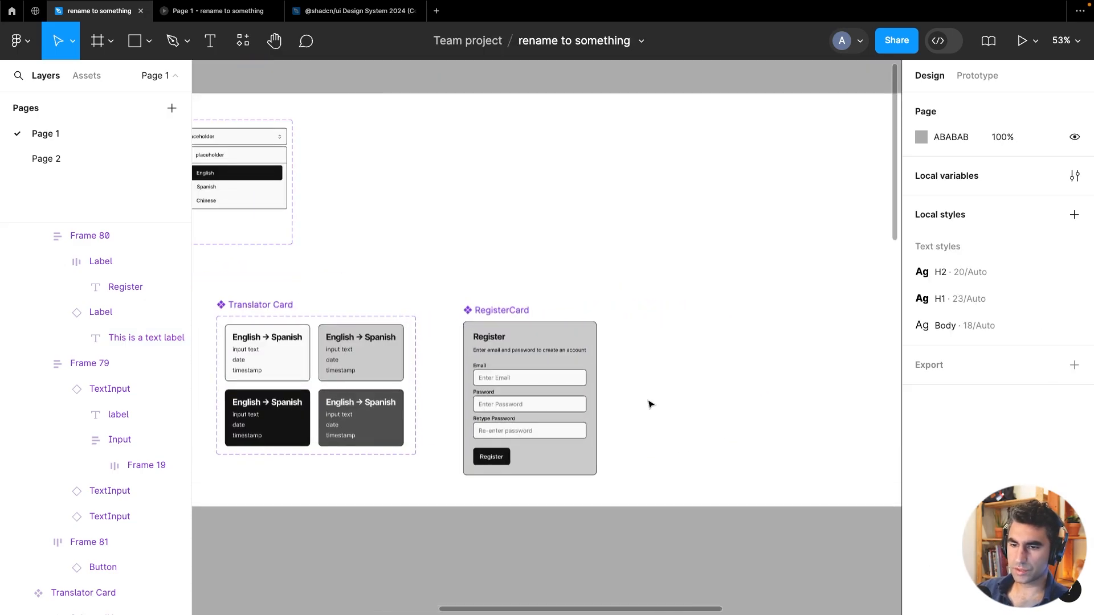
pyautogui.hscroll(-3, 706, 388)
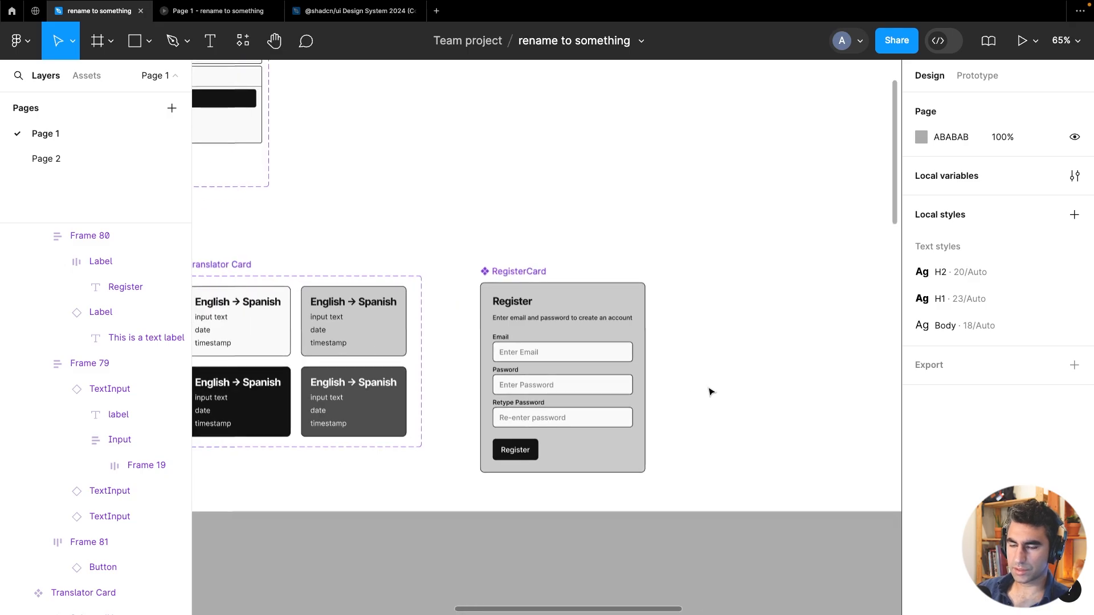
pyautogui.scroll(-2, 711, 392)
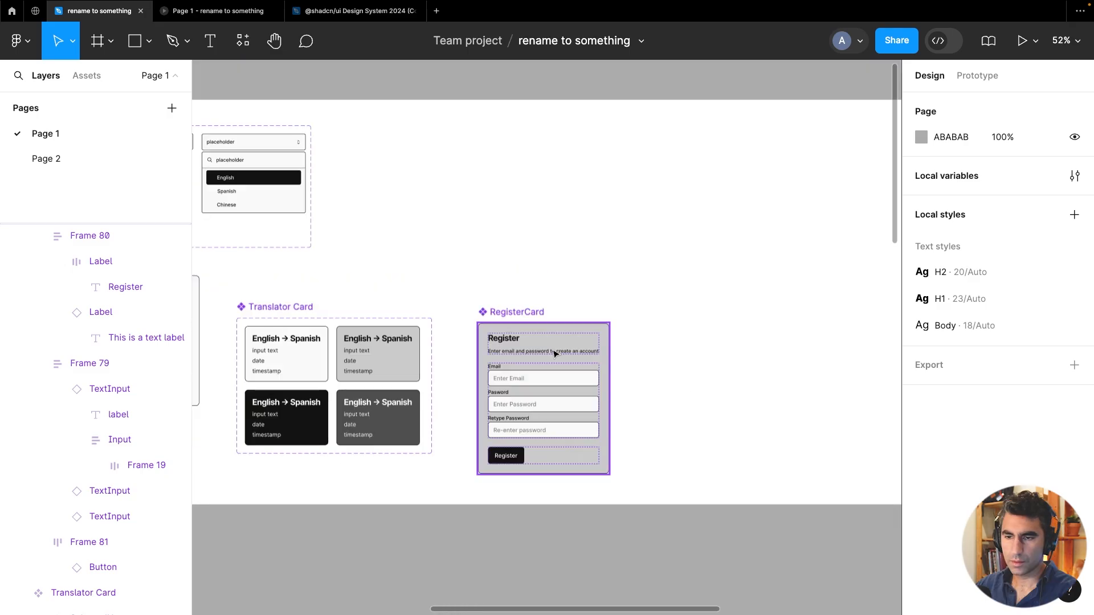
pyautogui.click(526, 312)
pyautogui.scroll(-4, 963, 399)
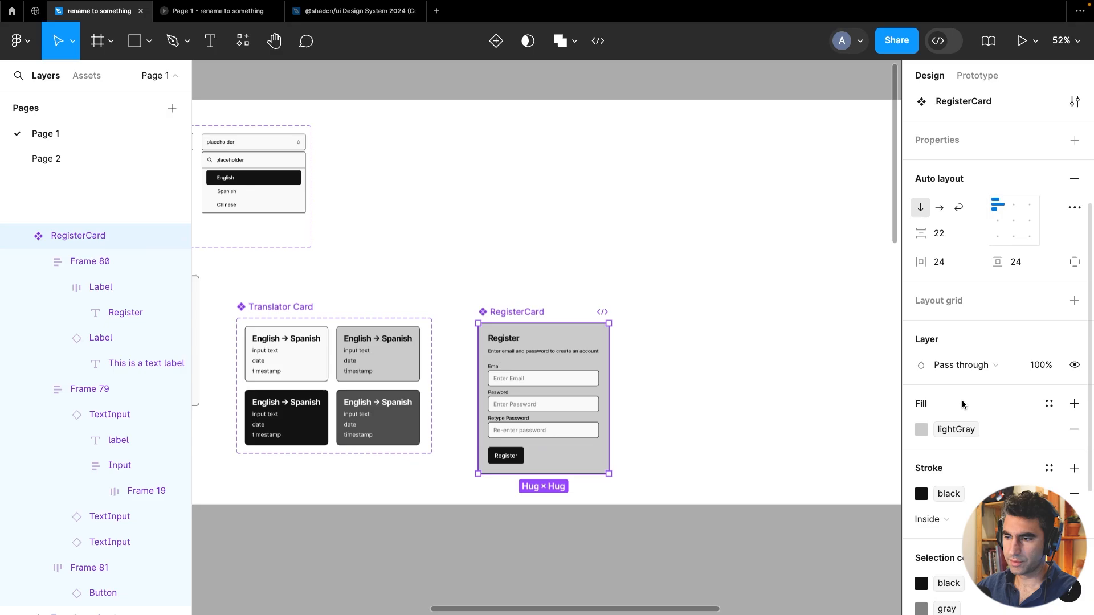
pyautogui.click(922, 429)
pyautogui.click(788, 455)
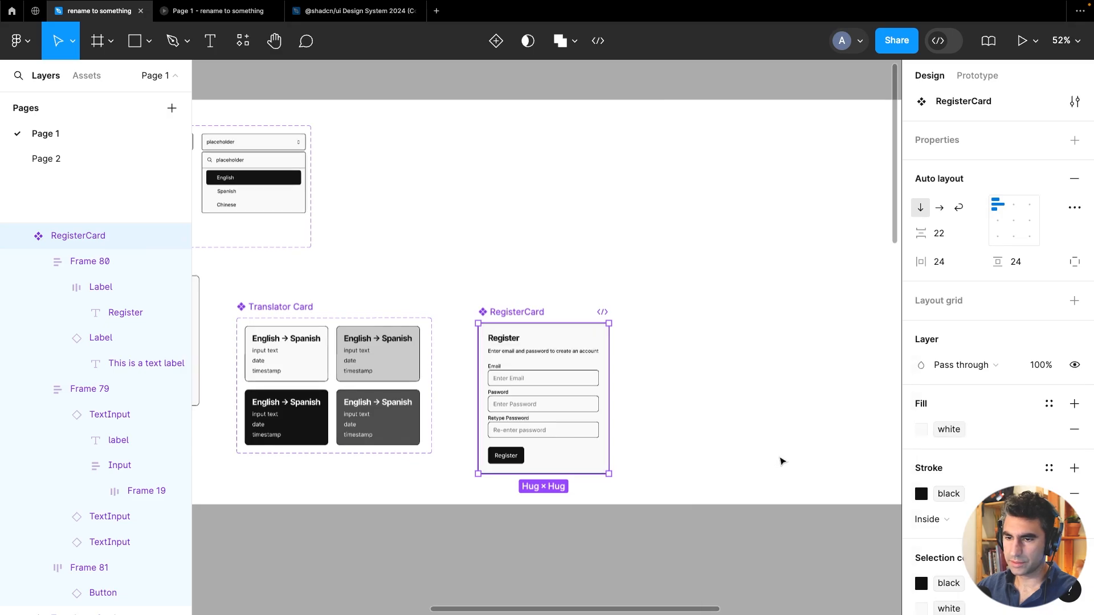
pyautogui.click(693, 498)
pyautogui.scroll(5, 591, 444)
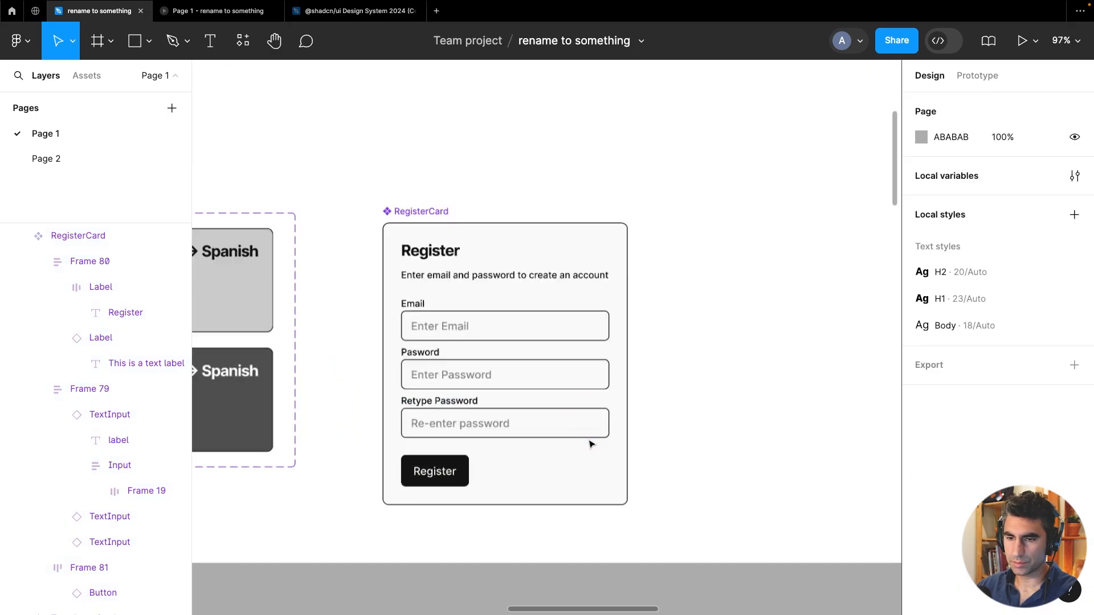
pyautogui.click(440, 223)
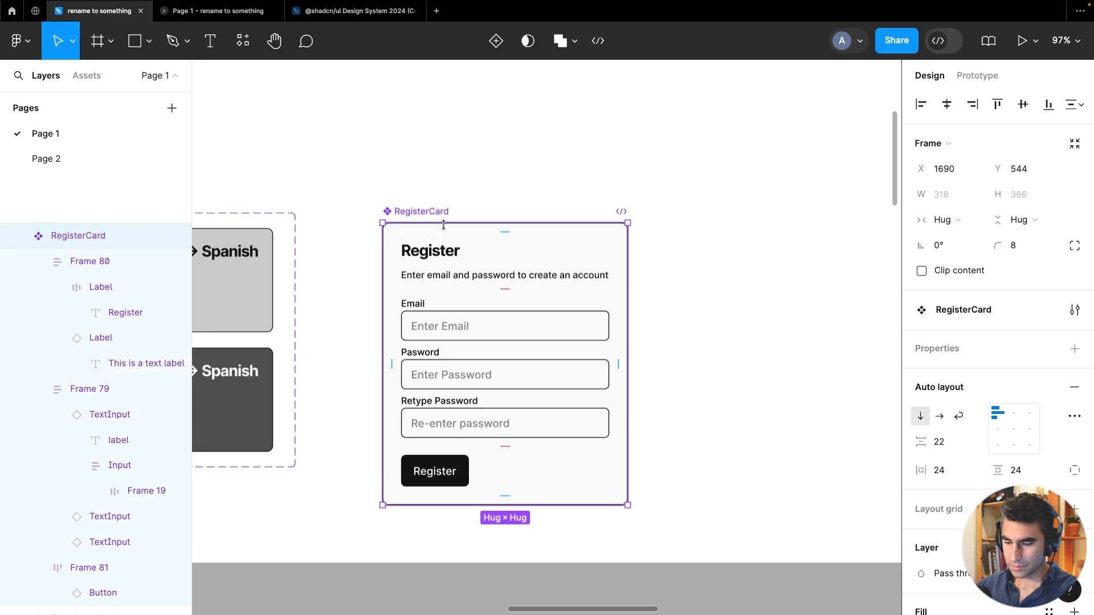
pyautogui.press('super+d')
pyautogui.scroll(-5, 462, 241)
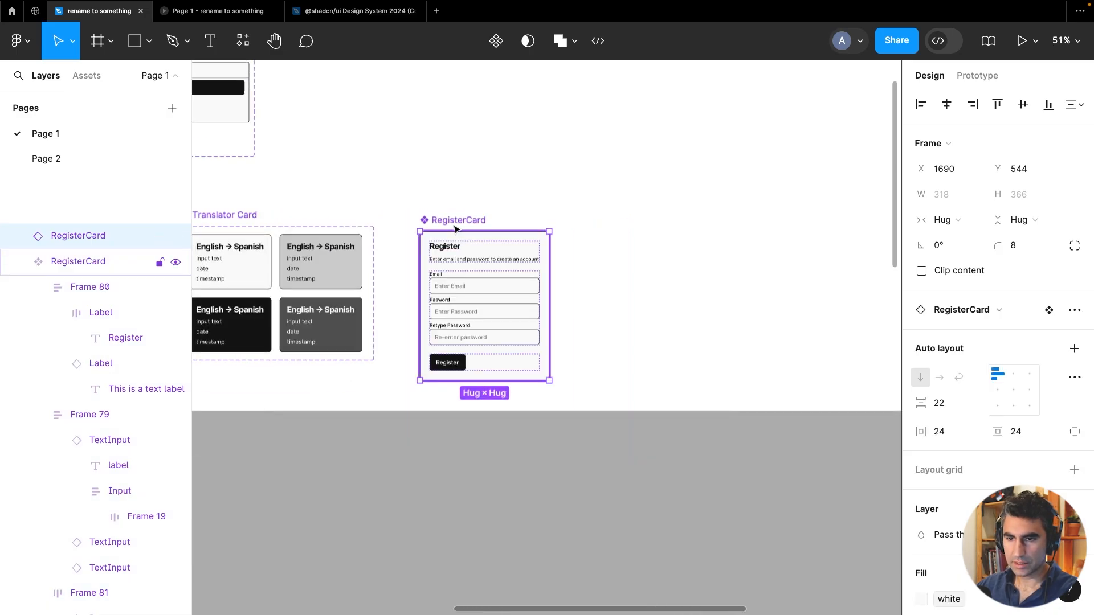
pyautogui.keyDown('shift'); pyautogui.click(475, 230); pyautogui.keyUp('shift')
pyautogui.moveTo(456, 221); pyautogui.dragTo(583, 222)
pyautogui.press('super+z')
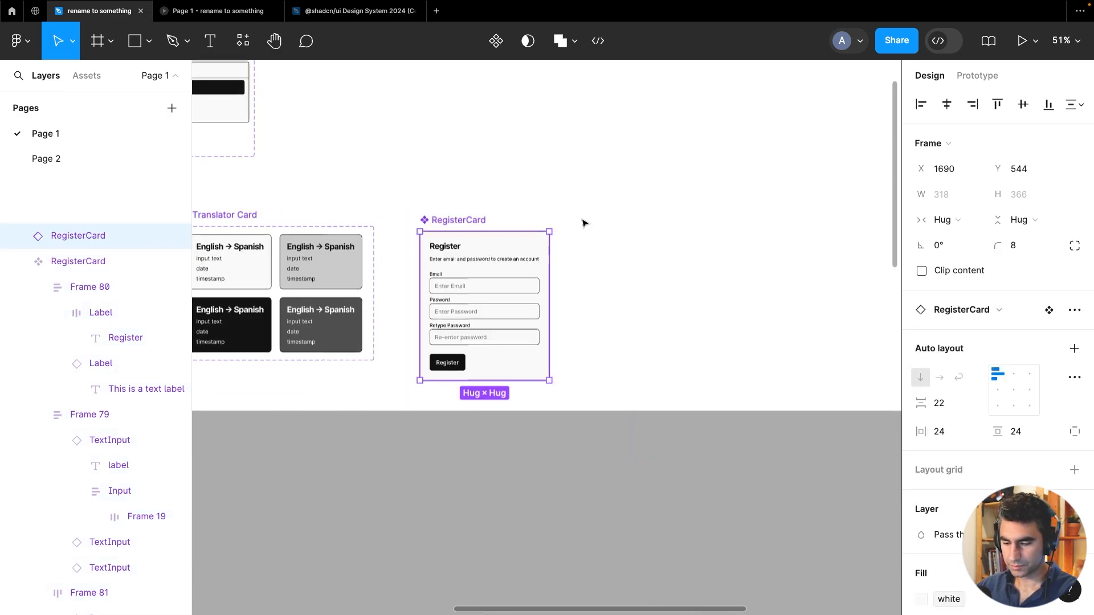
pyautogui.press('super+d')
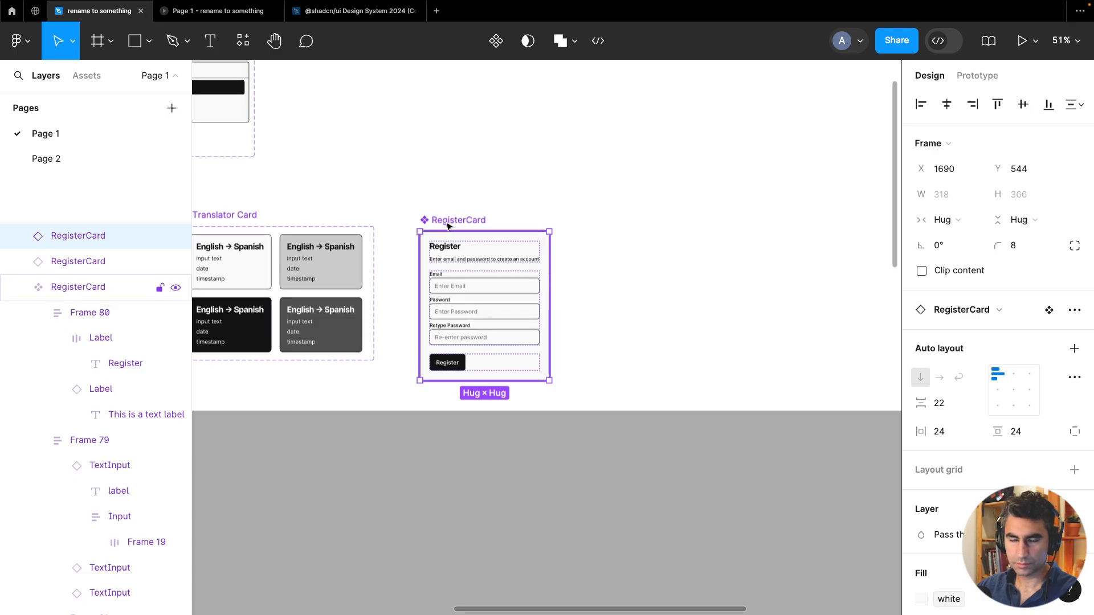
pyautogui.press('super+z')
pyautogui.press('super+z')
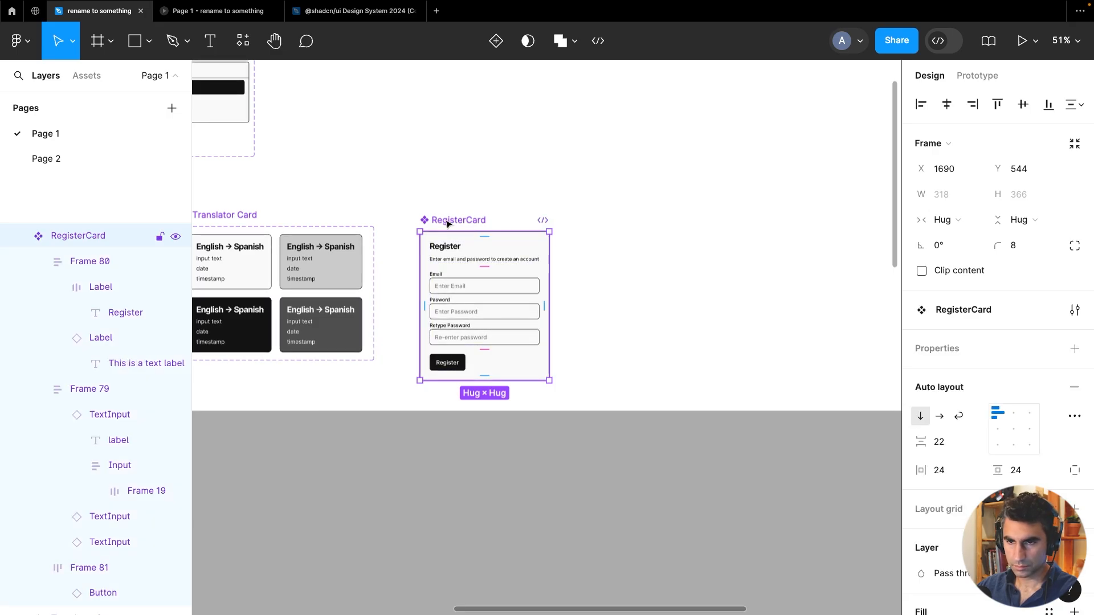
# Duplicate the RegisterCard component so a second card sits alongside it
pyautogui.moveTo(448, 224)
pyautogui.mouseDown()
pyautogui.moveTo(616, 208)
pyautogui.moveTo(612, 187)
pyautogui.moveTo(459, 82)
pyautogui.moveTo(460, 71)
pyautogui.moveTo(456, 217)
pyautogui.moveTo(443, 227)
pyautogui.mouseUp()
pyautogui.scroll(5, 590, 286)
pyautogui.scroll(-5, 638, 437)
pyautogui.scroll(-3, 486, 420)
pyautogui.scroll(-5, 486, 420)
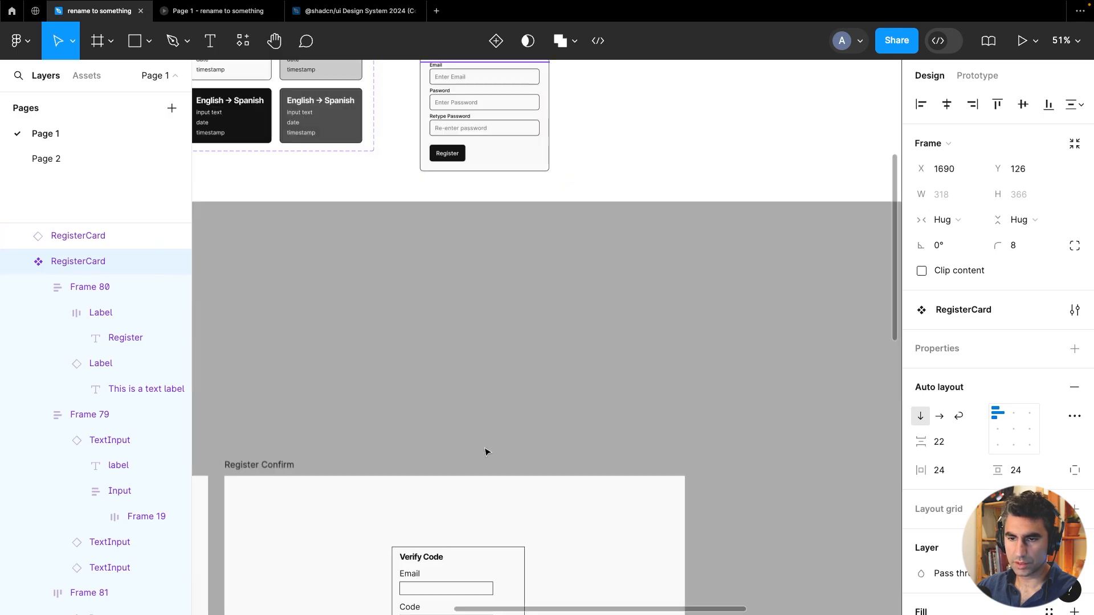
# Widen the RegisterCard instance inside Frame 82
pyautogui.click(471, 497)
pyautogui.hscroll(-10, 401, 393)
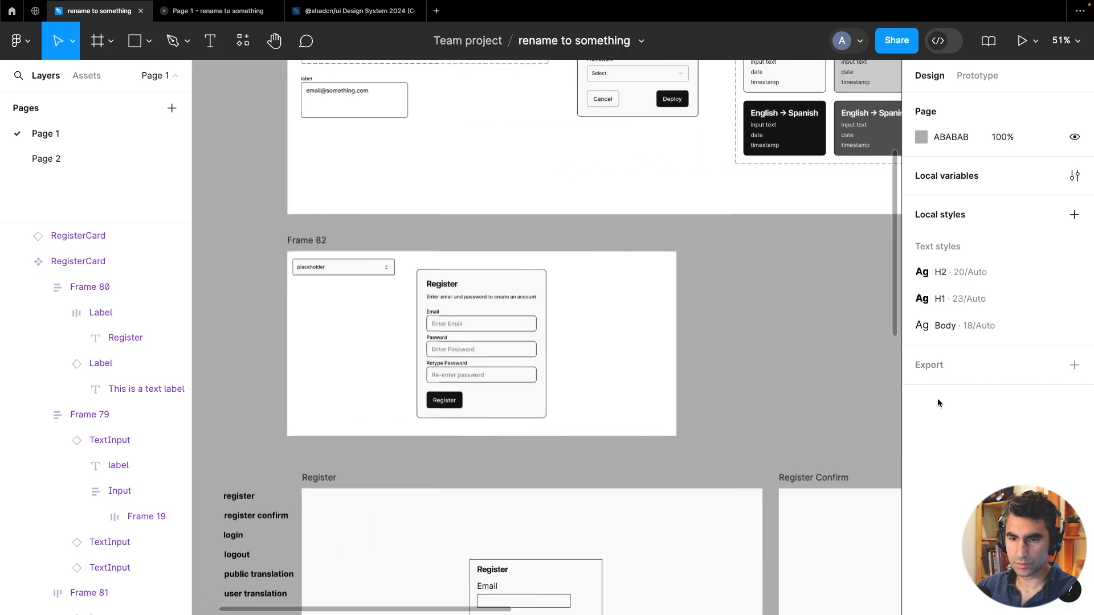
pyautogui.click(482, 295)
pyautogui.moveTo(548, 308); pyautogui.dragTo(623, 309)
pyautogui.click(741, 302)
# Change the RegisterCard component's heading text to Verify Email
pyautogui.hscroll(9, 735, 308)
pyautogui.scroll(3, 735, 308)
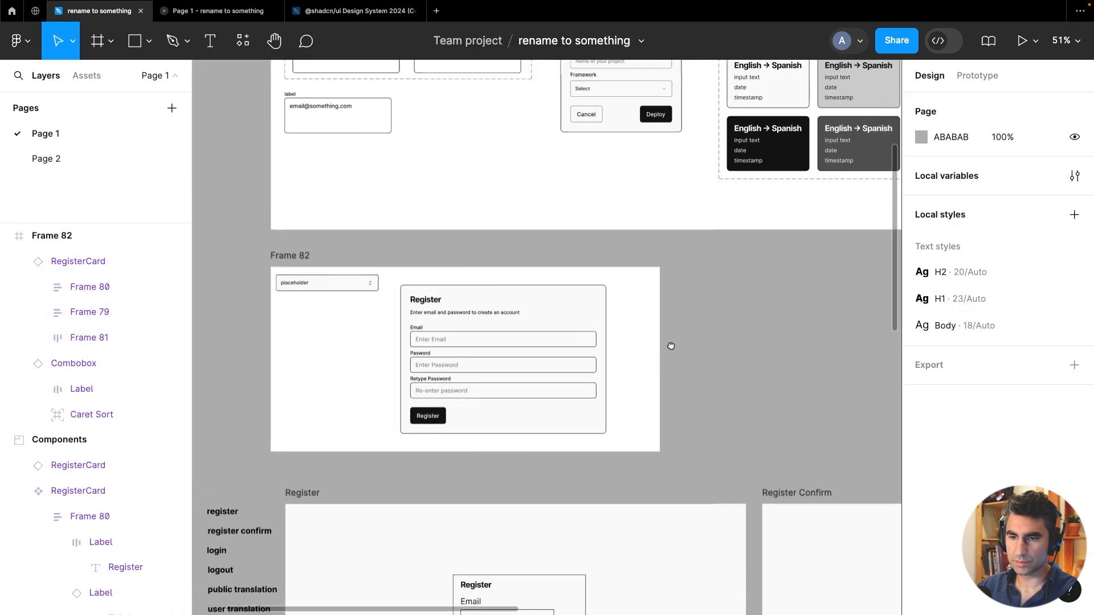
pyautogui.scroll(2, 587, 279)
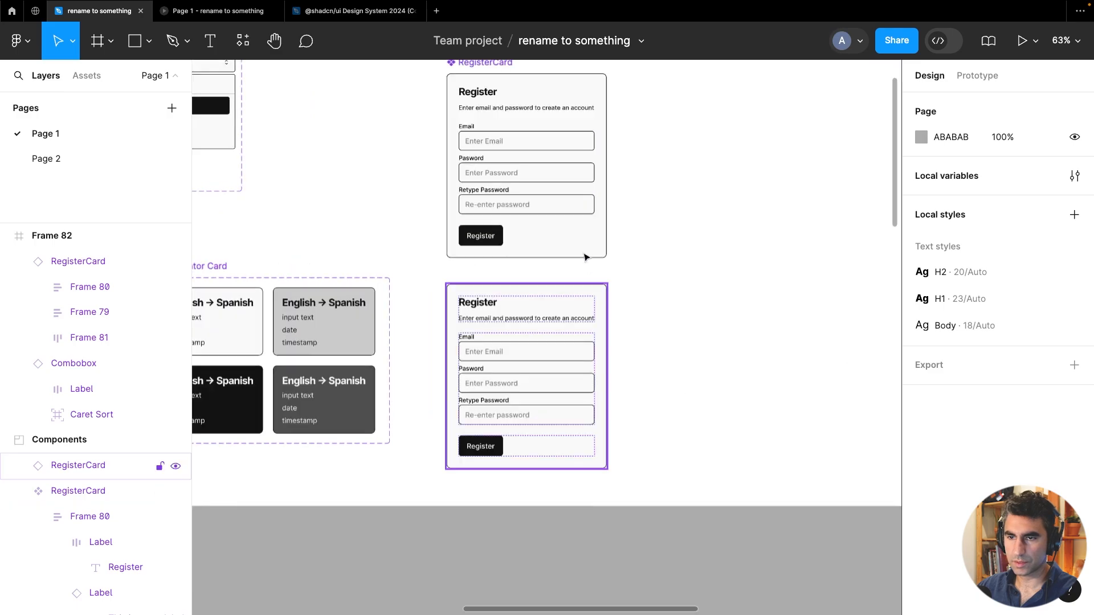
pyautogui.moveTo(581, 238); pyautogui.dragTo(566, 359)
pyautogui.scroll(5, 496, 275)
pyautogui.moveTo(518, 245); pyautogui.dragTo(501, 271)
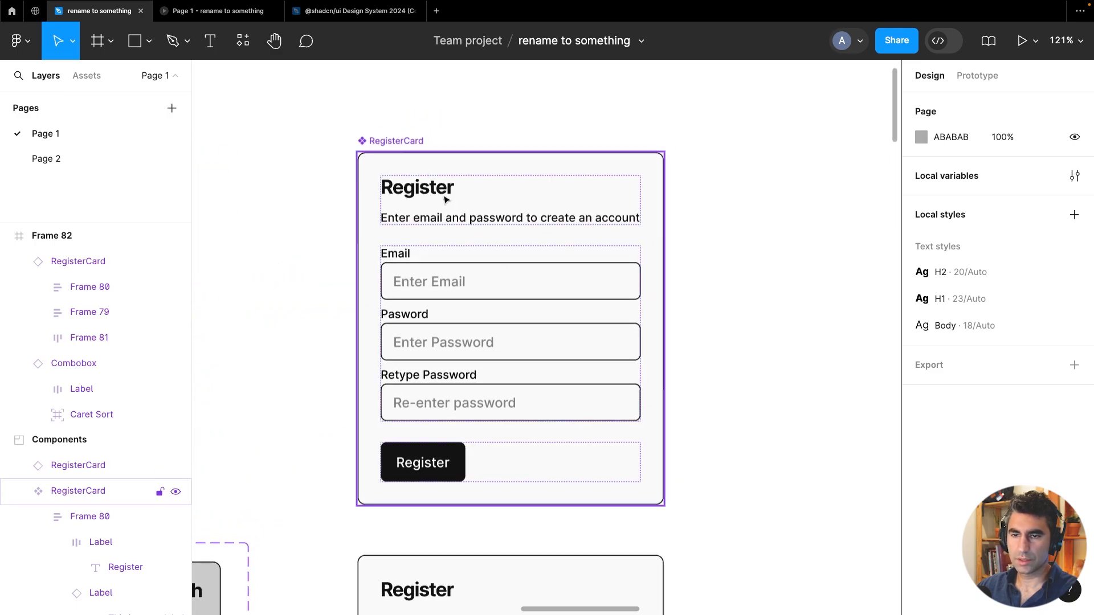
pyautogui.doubleClick(442, 189)
pyautogui.doubleClick(440, 186)
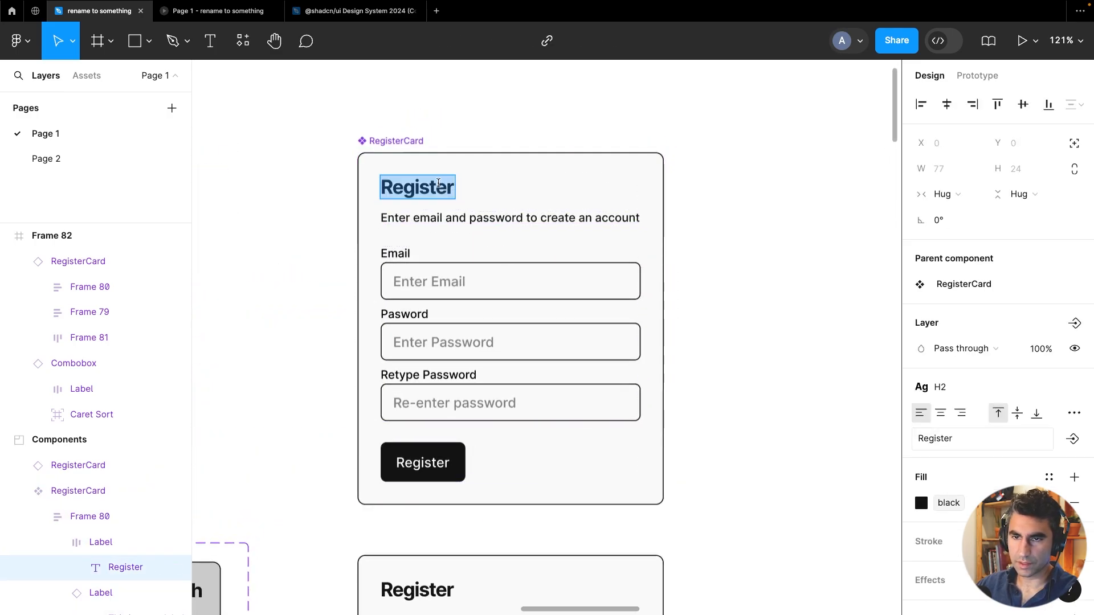
pyautogui.write('Verify')
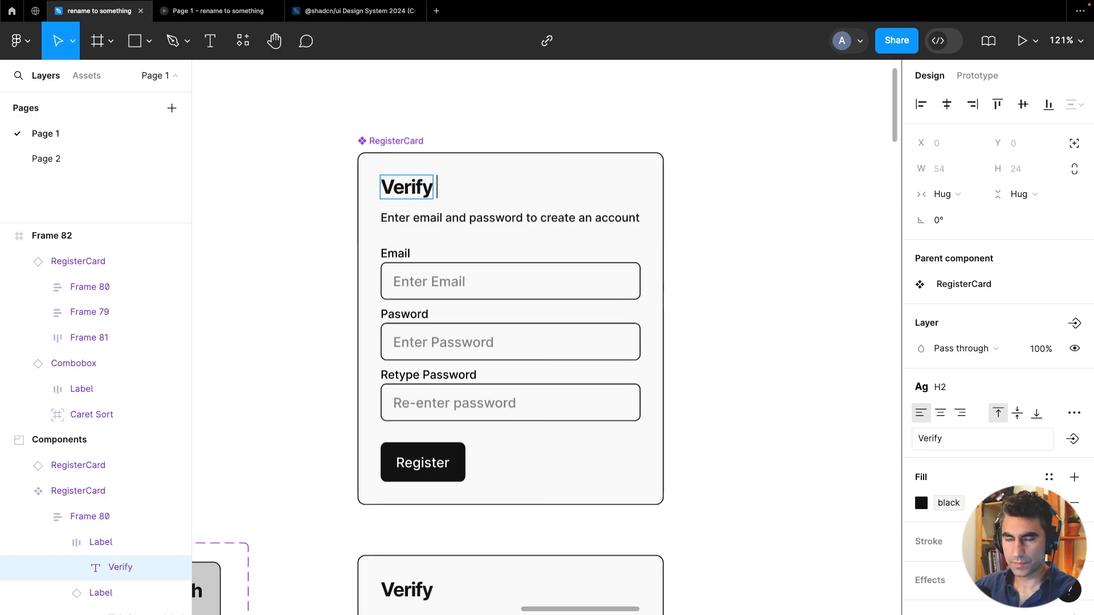
pyautogui.write(' Email')
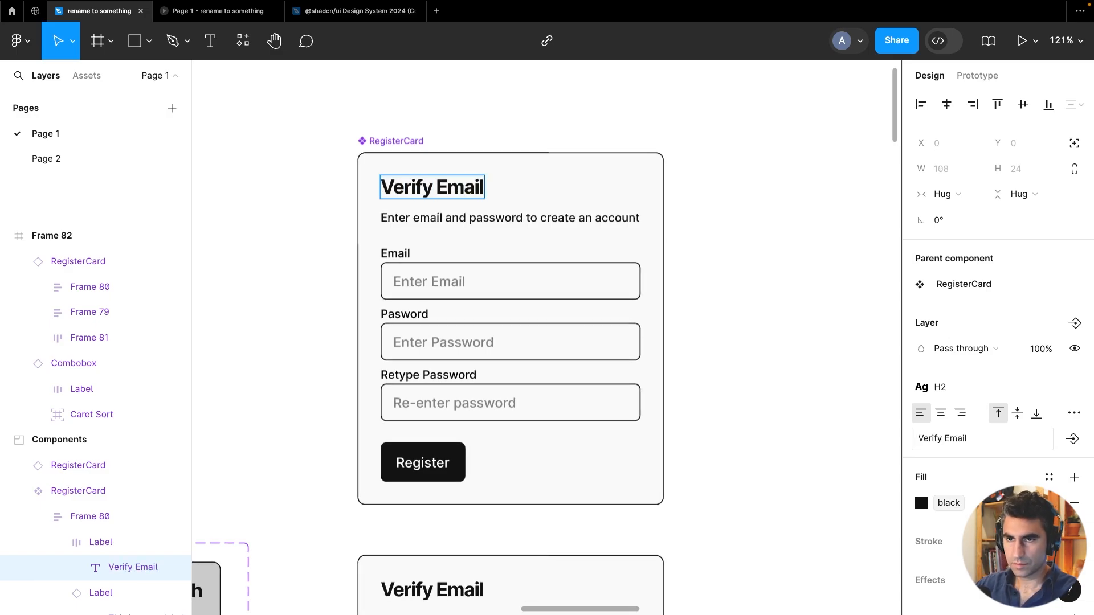
# Change the card's subtitle to "Enter code you received in your email address"
pyautogui.click(502, 220)
pyautogui.doubleClick(501, 220)
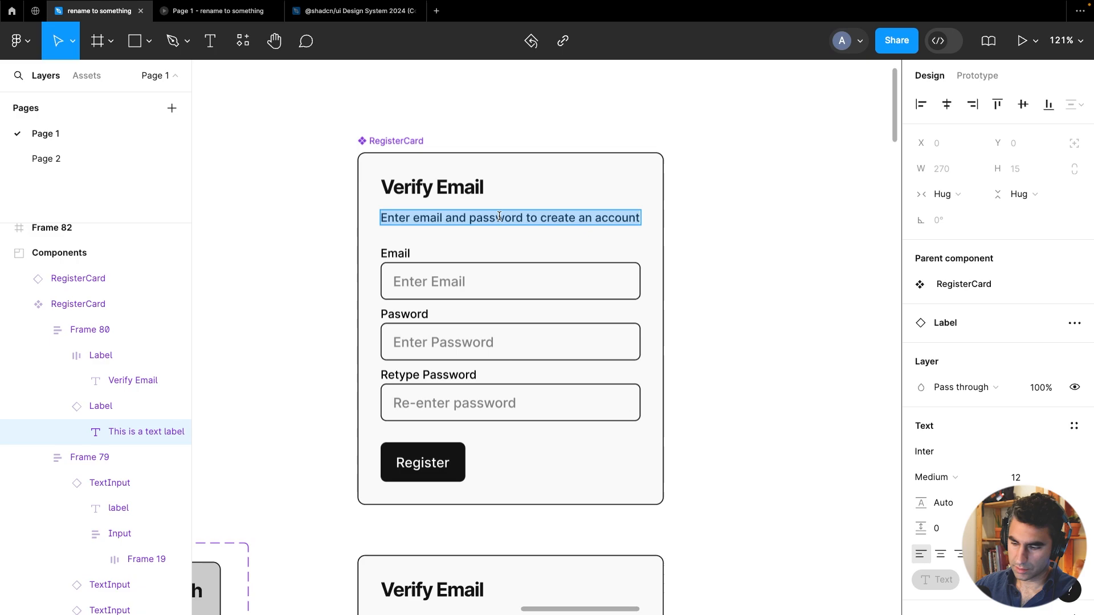
pyautogui.write('Enter code yo')
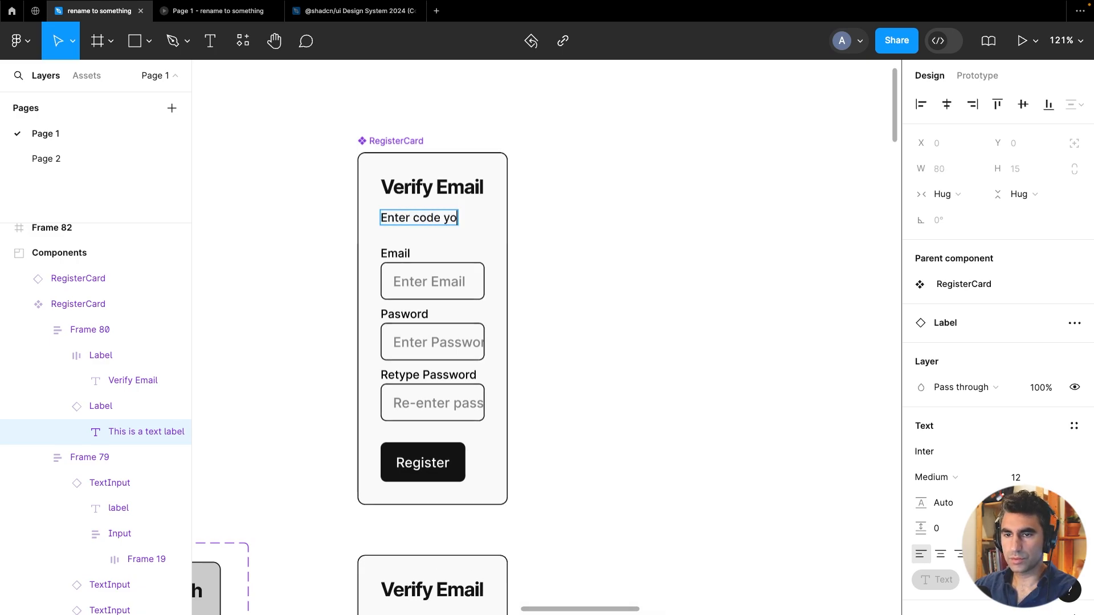
pyautogui.write('u receiveed')
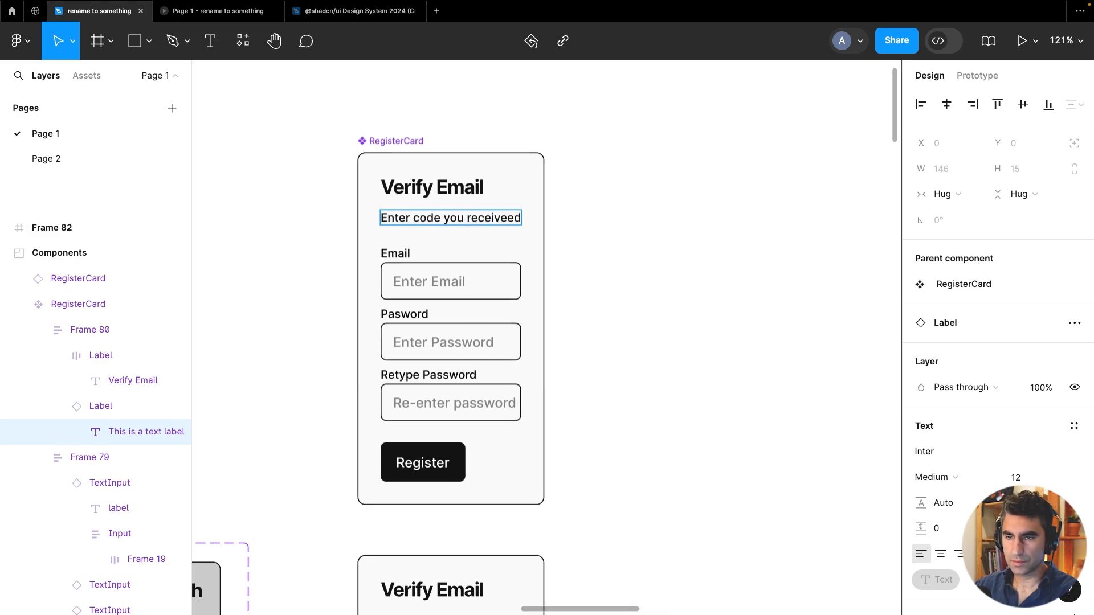
pyautogui.press('BackSpace')
pyautogui.press('BackSpace')
pyautogui.write('d from')
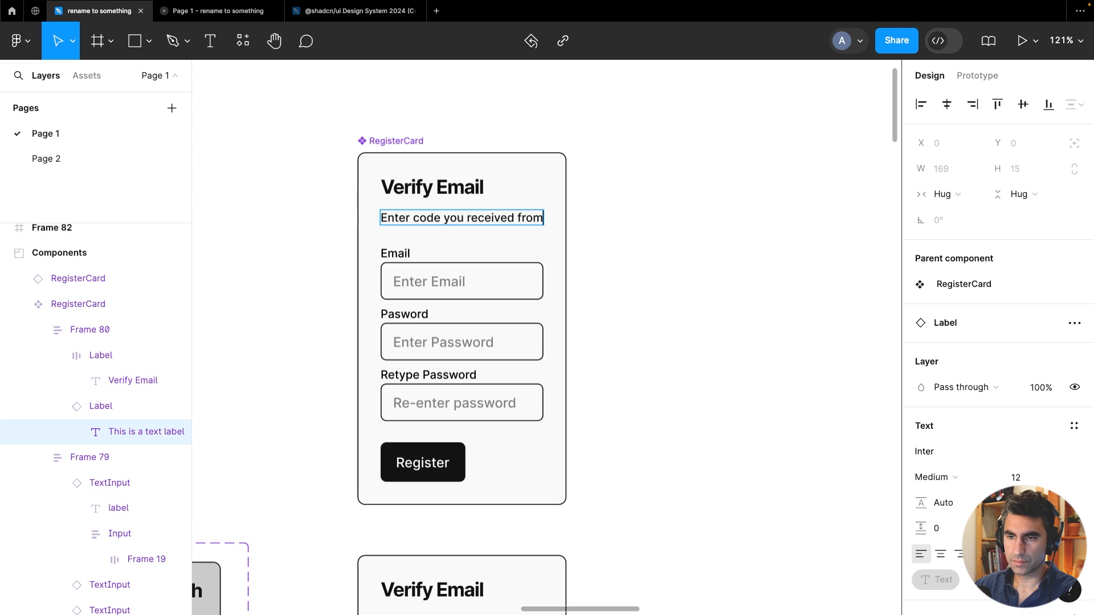
pyautogui.press('BackSpace')
pyautogui.press('BackSpace')
pyautogui.press('BackSpace')
pyautogui.press('BackSpace')
pyautogui.write('in your e')
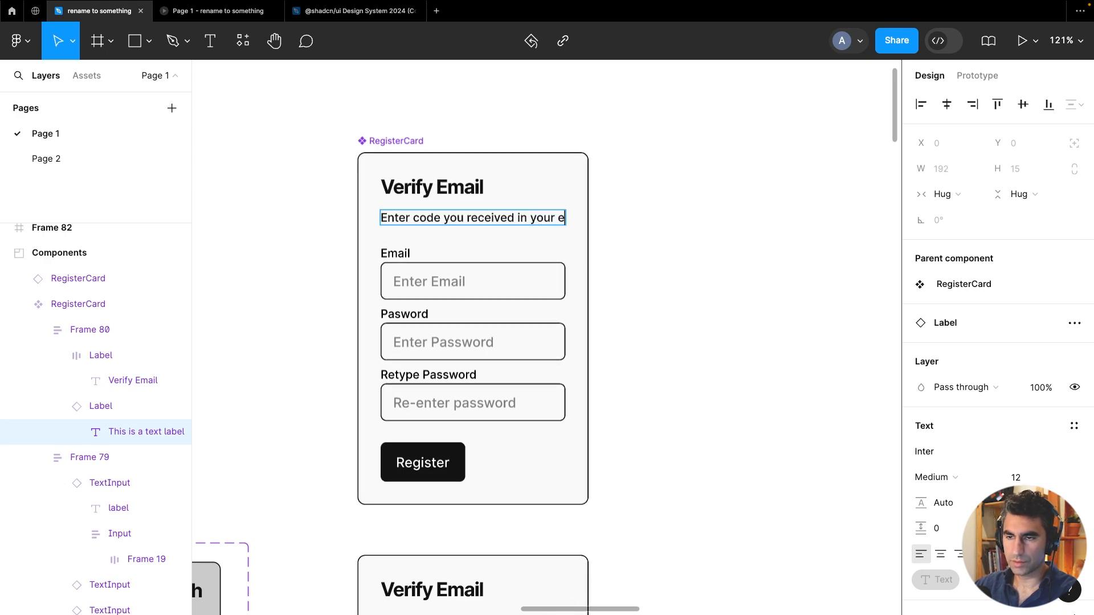
pyautogui.write('mail address')
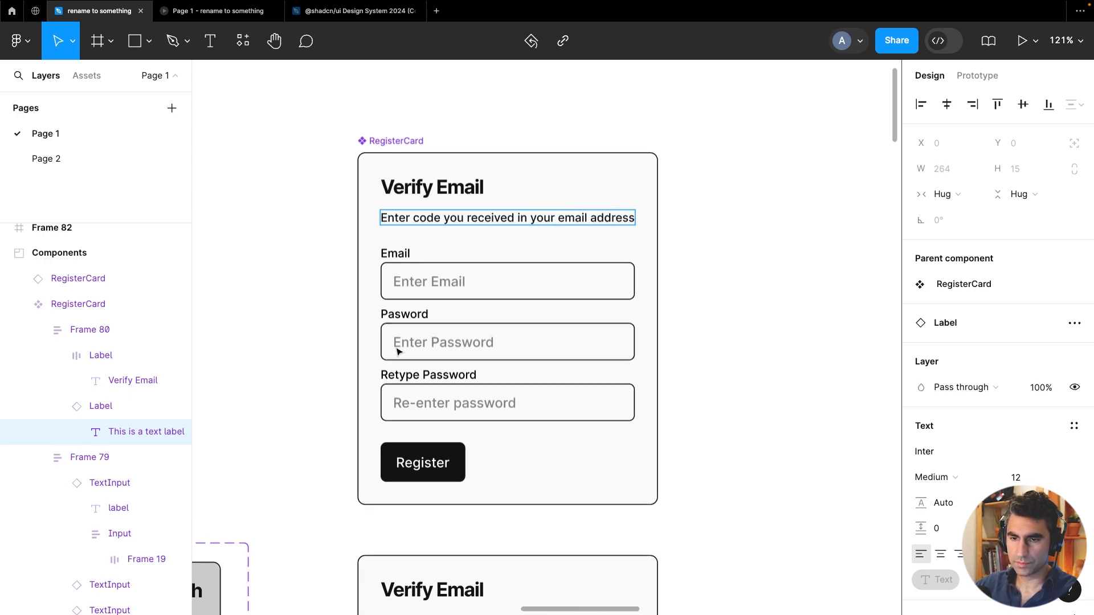
pyautogui.press('Escape')
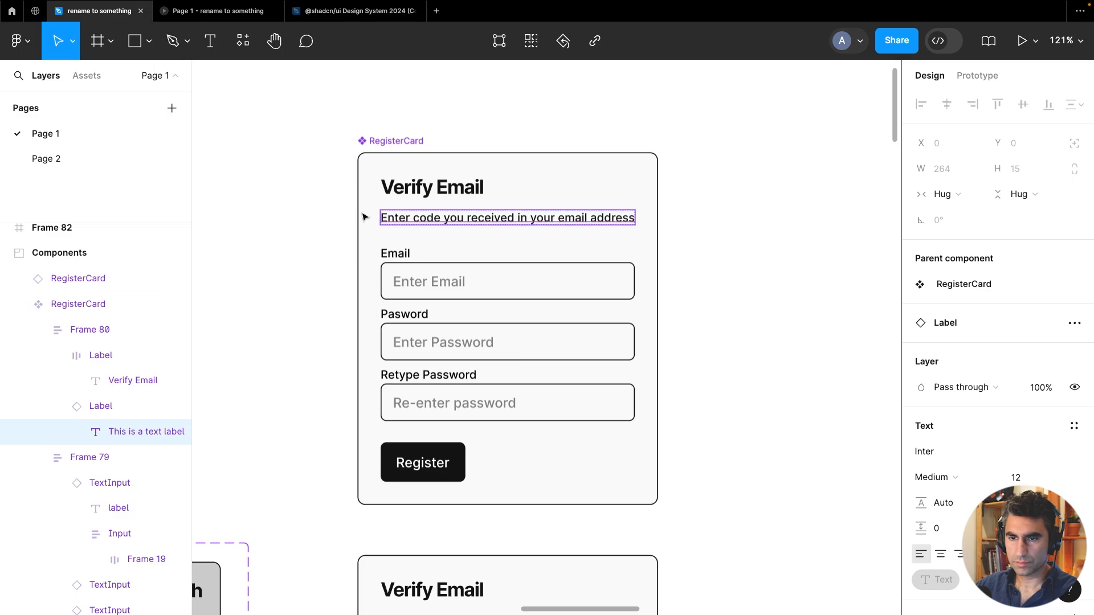
# Delete the Retype Password field from the card, leaving the Email and Password fields group
pyautogui.click(442, 402)
pyautogui.press('Delete')
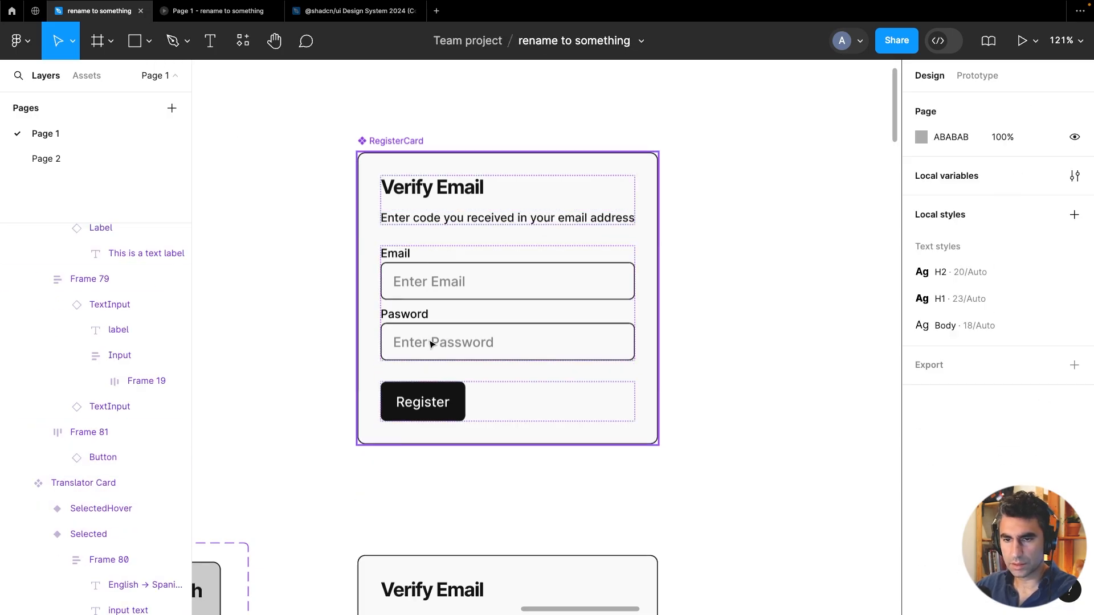
pyautogui.click(432, 344)
pyautogui.click(431, 344)
pyautogui.click(431, 344)
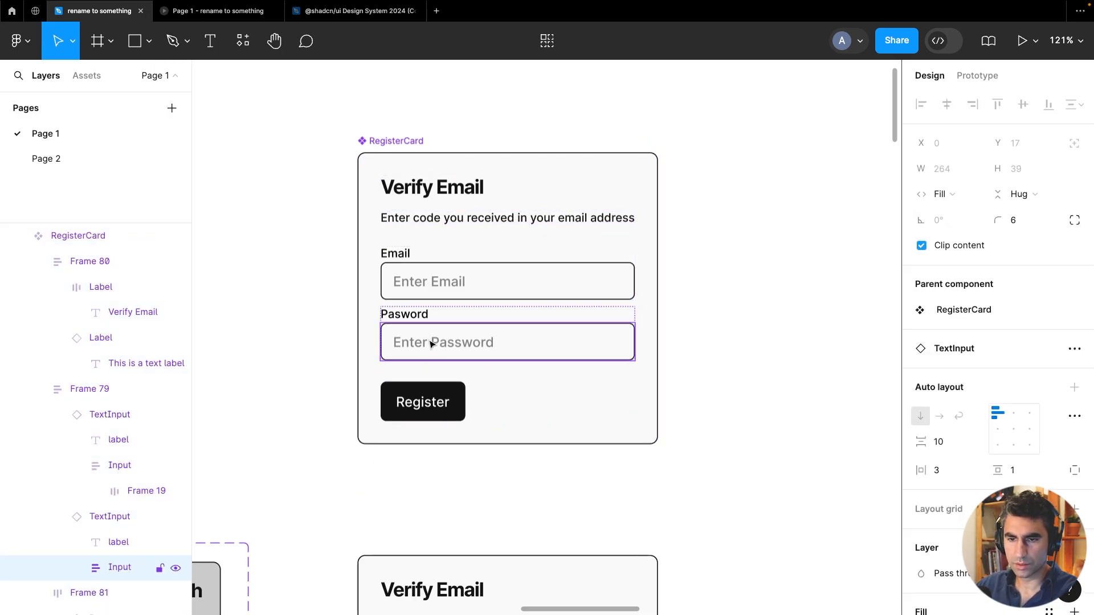
pyautogui.click(404, 314)
pyautogui.click(260, 373)
pyautogui.doubleClick(439, 335)
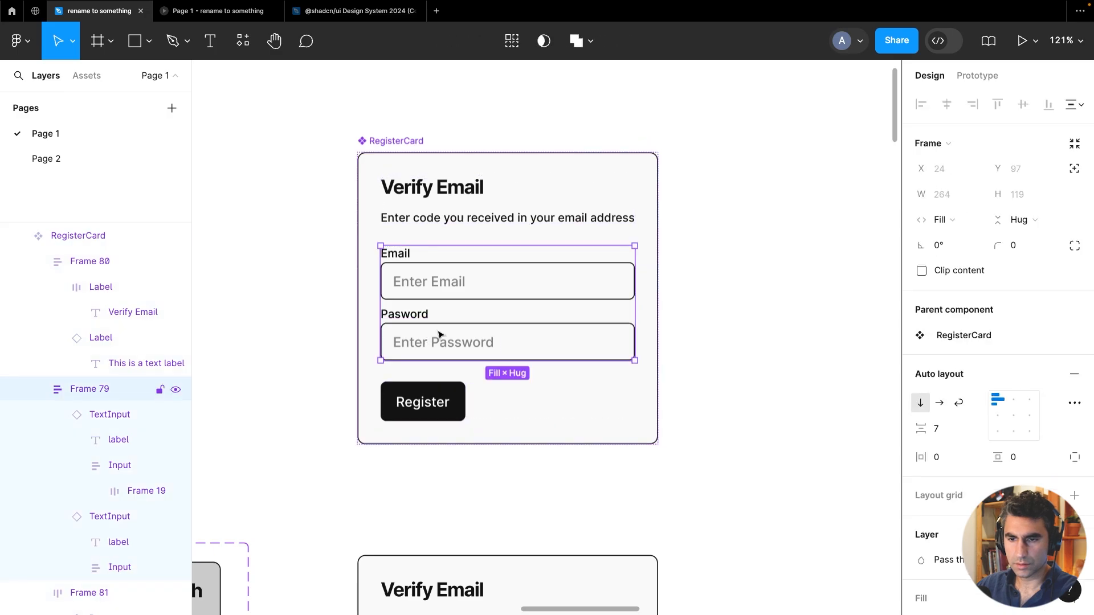
# Relabel the card's second field as Verification Code with the placeholder "Enter Verification Code"
pyautogui.click(439, 335)
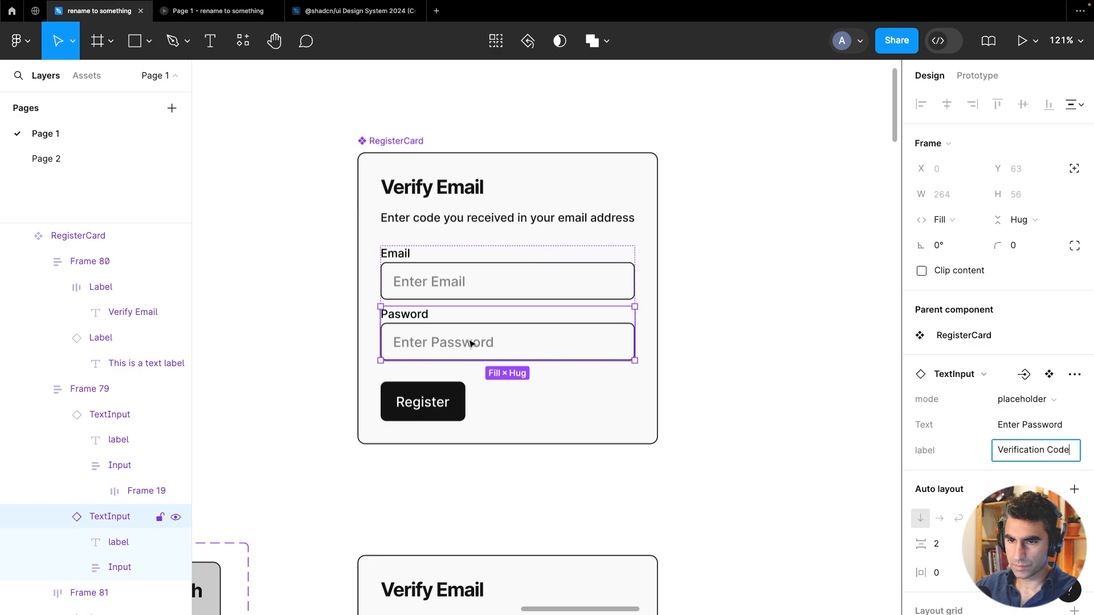
pyautogui.click(1037, 426)
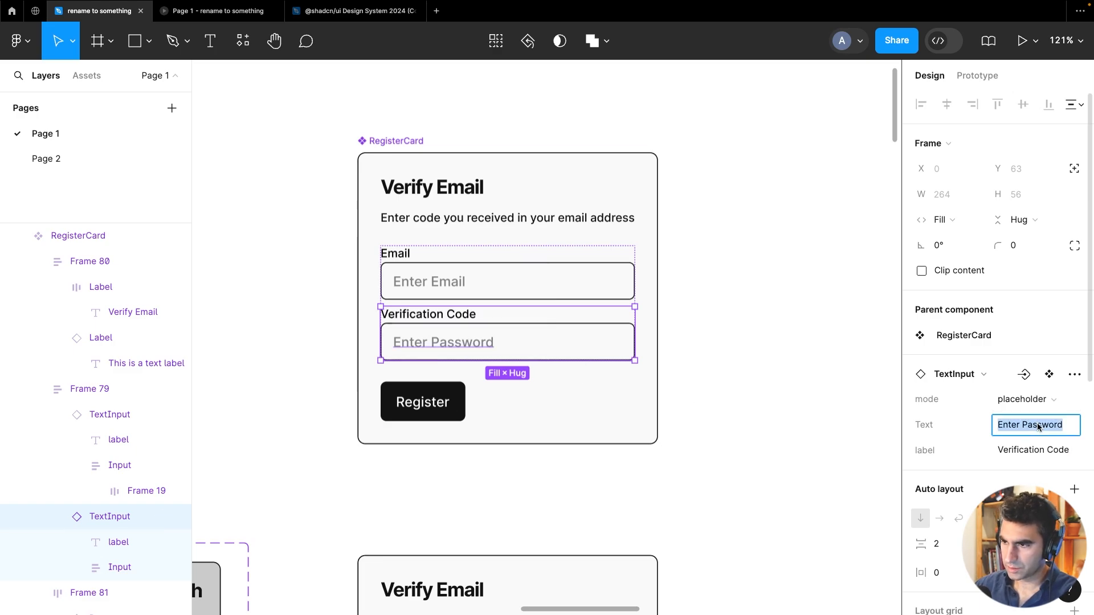
pyautogui.press('Right')
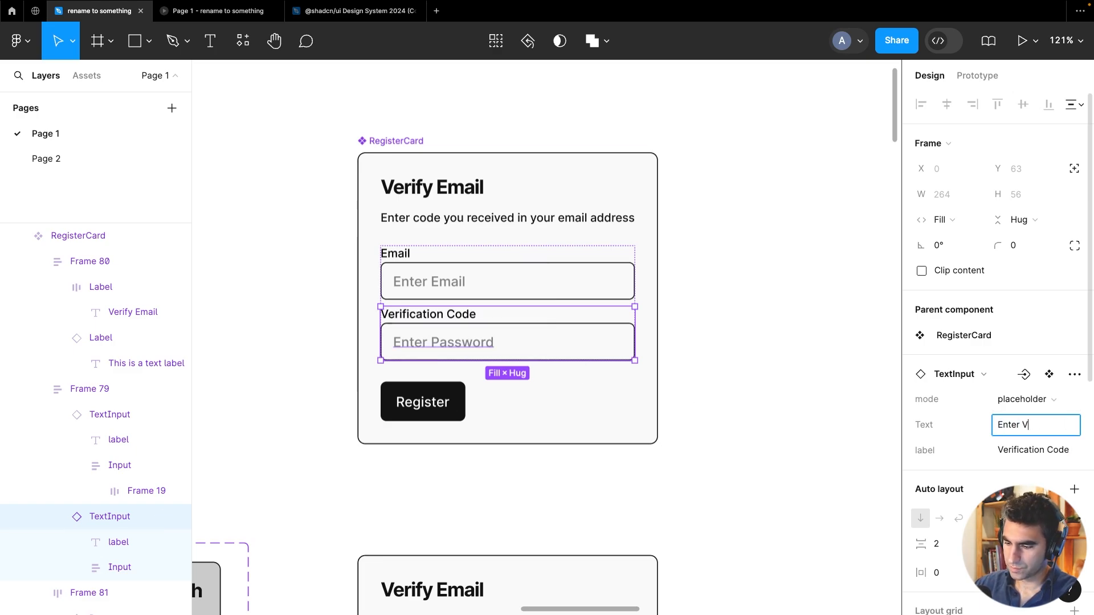
pyautogui.write('Verification Code')
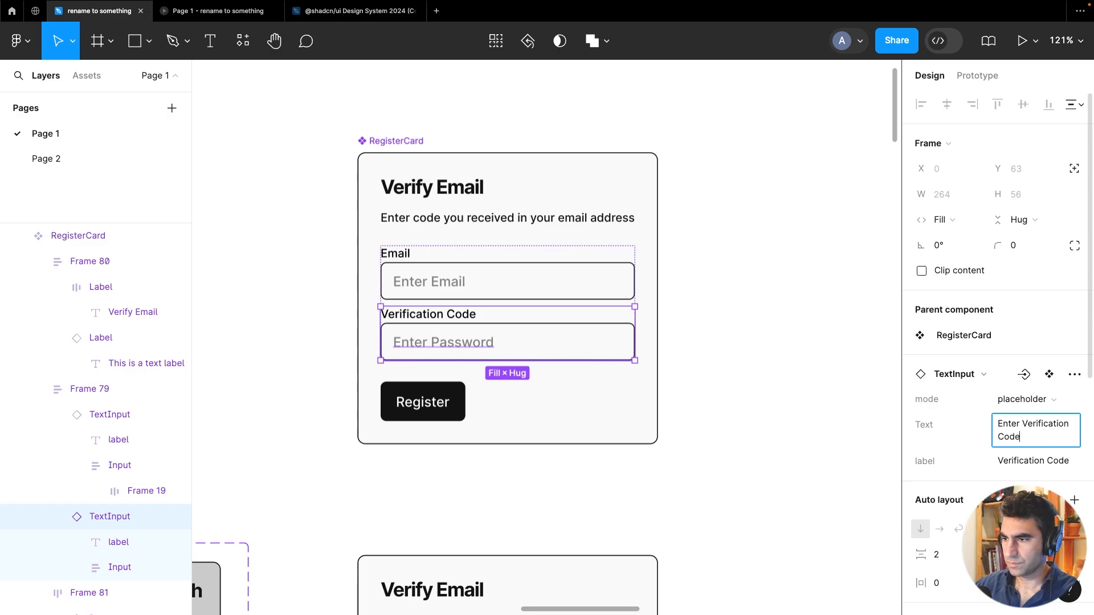
pyautogui.click(732, 318)
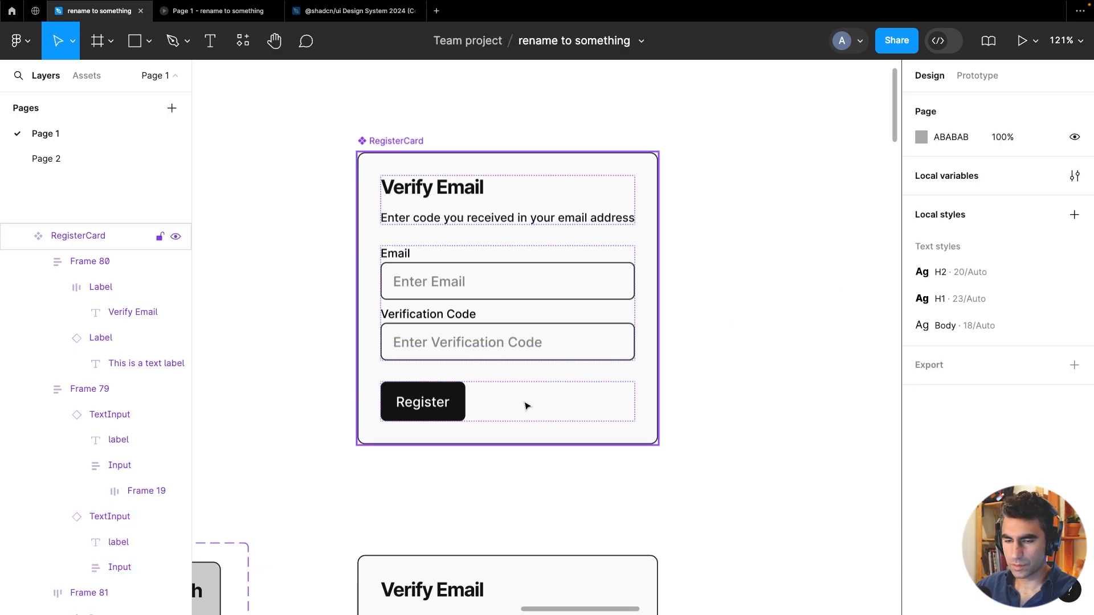
# Duplicate the Register button and make the copy a Secondary button labelled Cancel
pyautogui.click(428, 411)
pyautogui.click(429, 411)
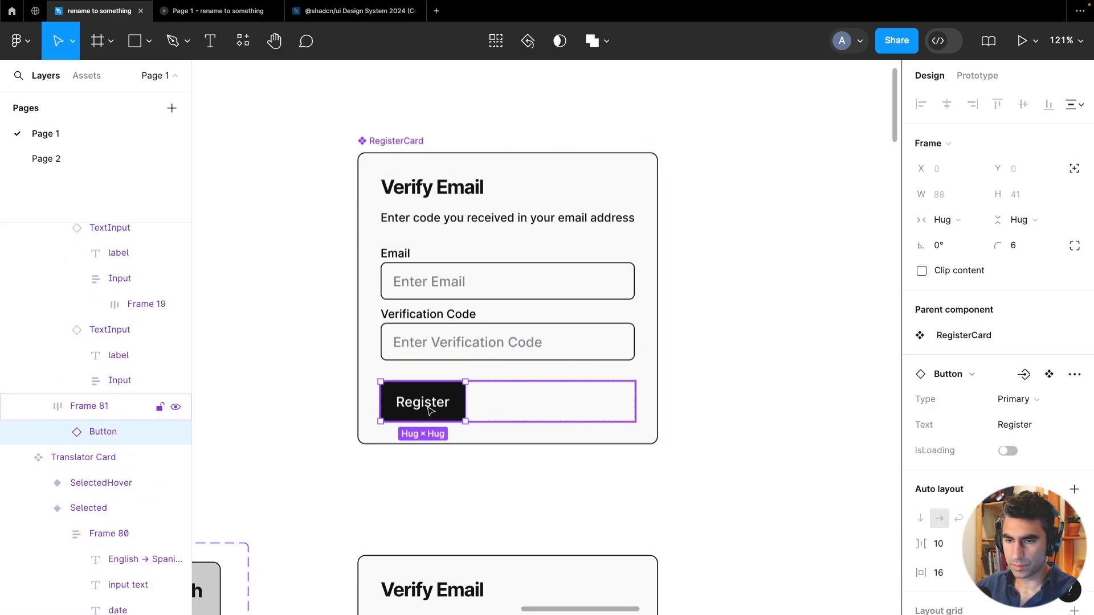
pyautogui.hotkey('ctrl', 'd')
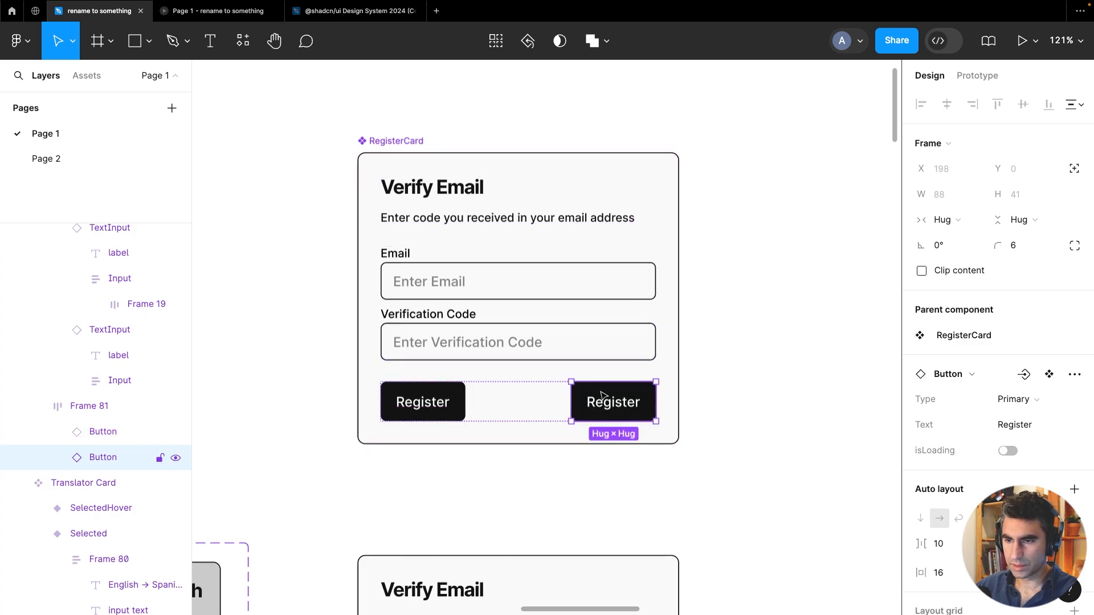
pyautogui.click(1014, 399)
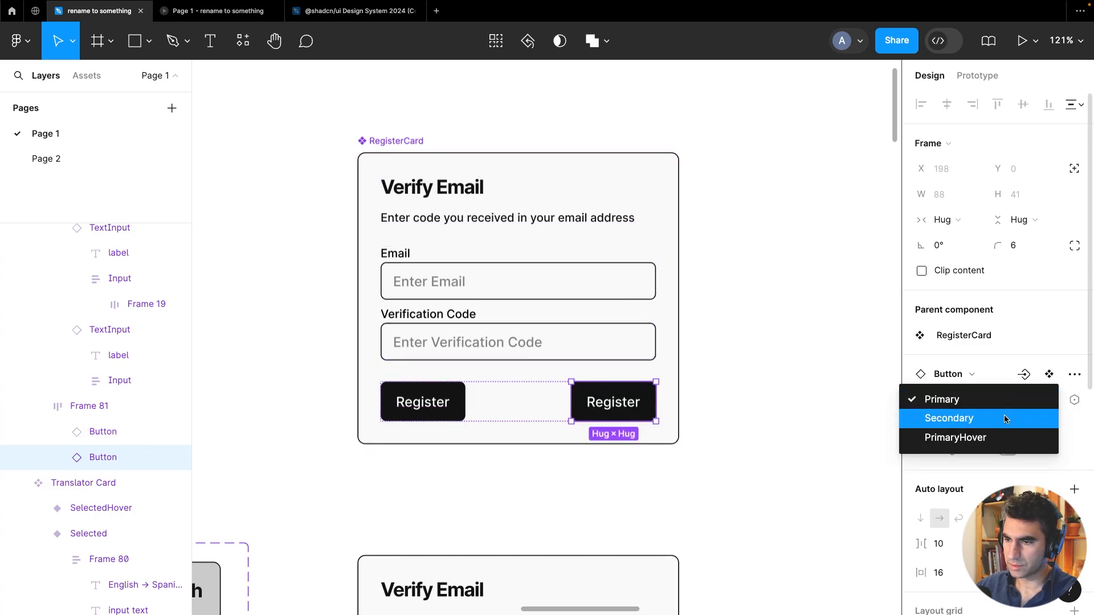
pyautogui.click(1002, 418)
pyautogui.click(1018, 426)
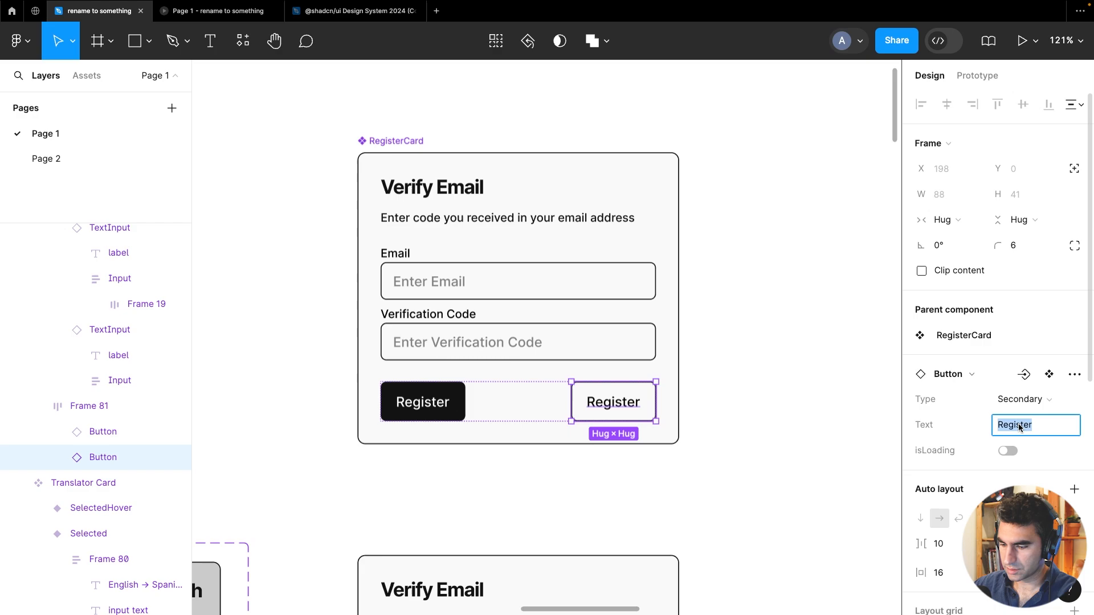
pyautogui.write('Cancel')
pyautogui.press('Return')
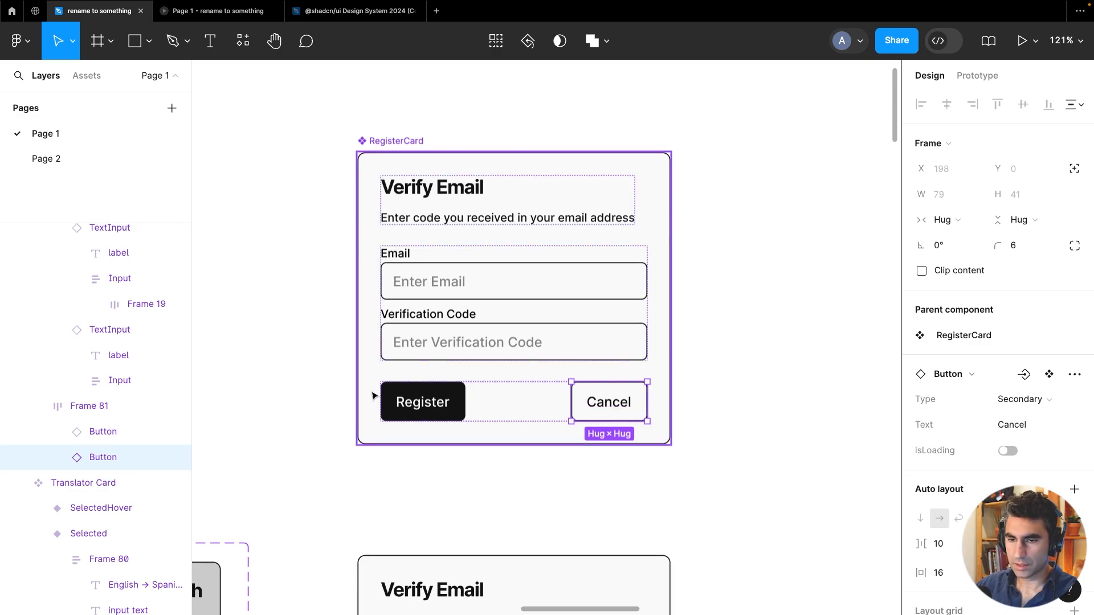
# Change the first button's text to Confirm
pyautogui.click(387, 409)
pyautogui.click(1011, 425)
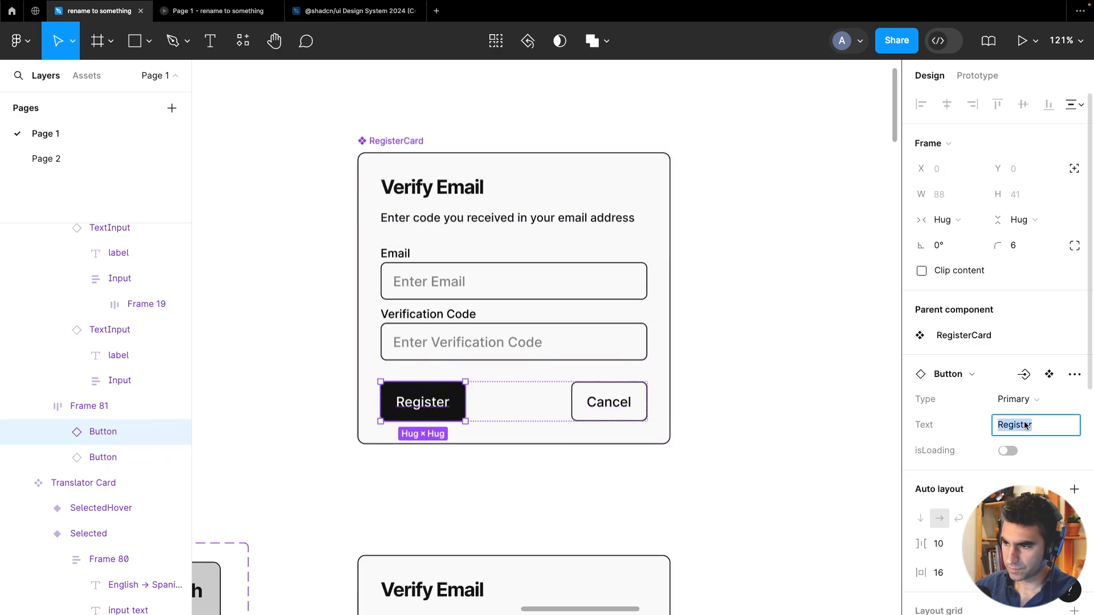
pyautogui.write('Confirm')
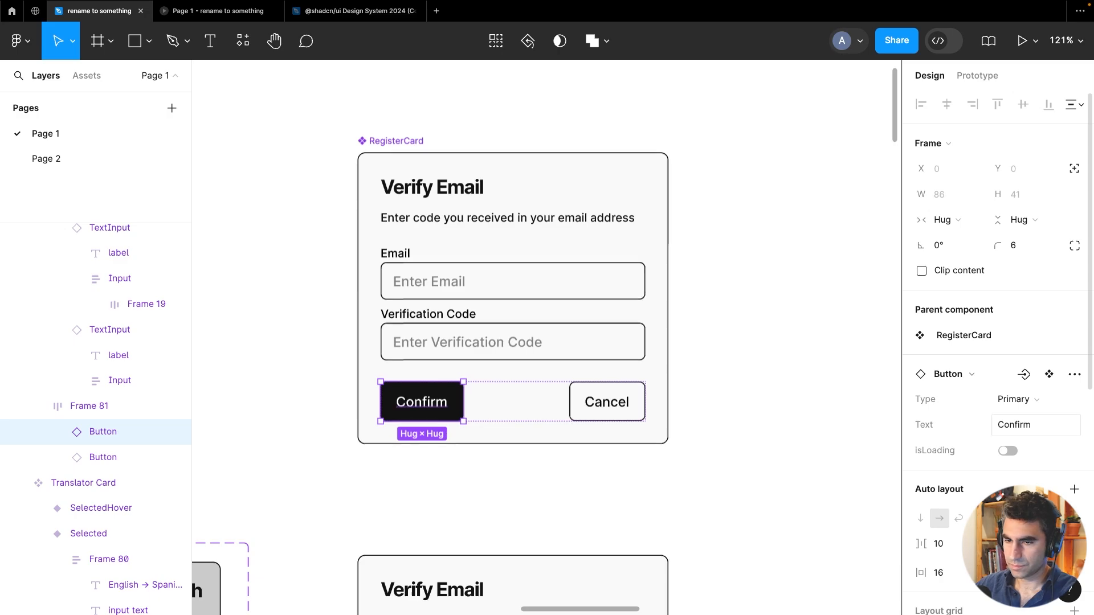
pyautogui.press('Return')
pyautogui.click(717, 314)
# Rename the duplicated card component to VerifyEmailCard
pyautogui.scroll(-5, 718, 316)
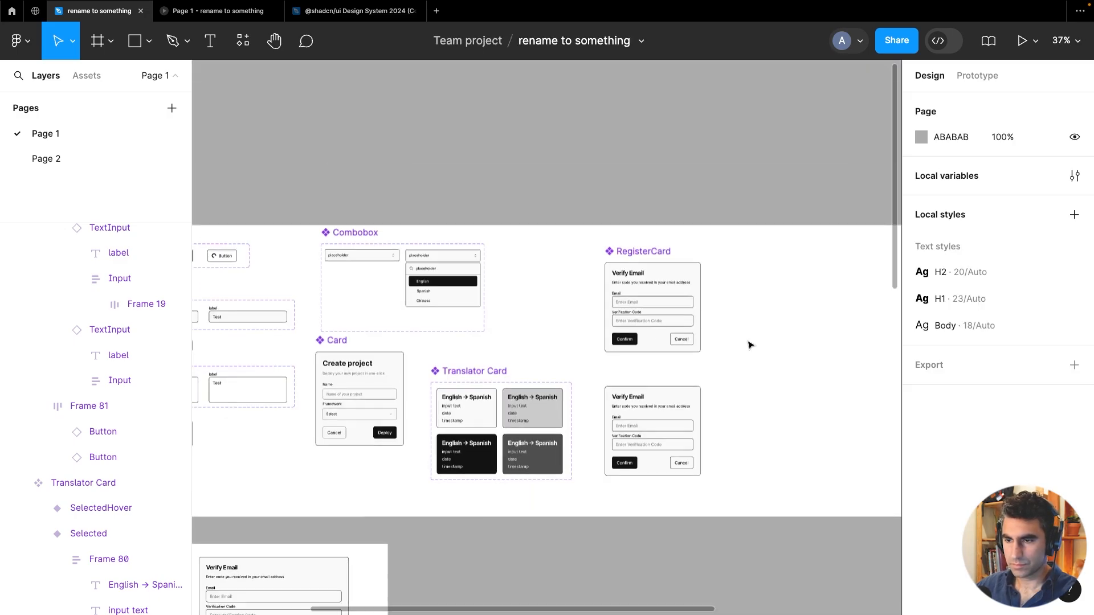
pyautogui.moveTo(754, 347); pyautogui.dragTo(675, 297)
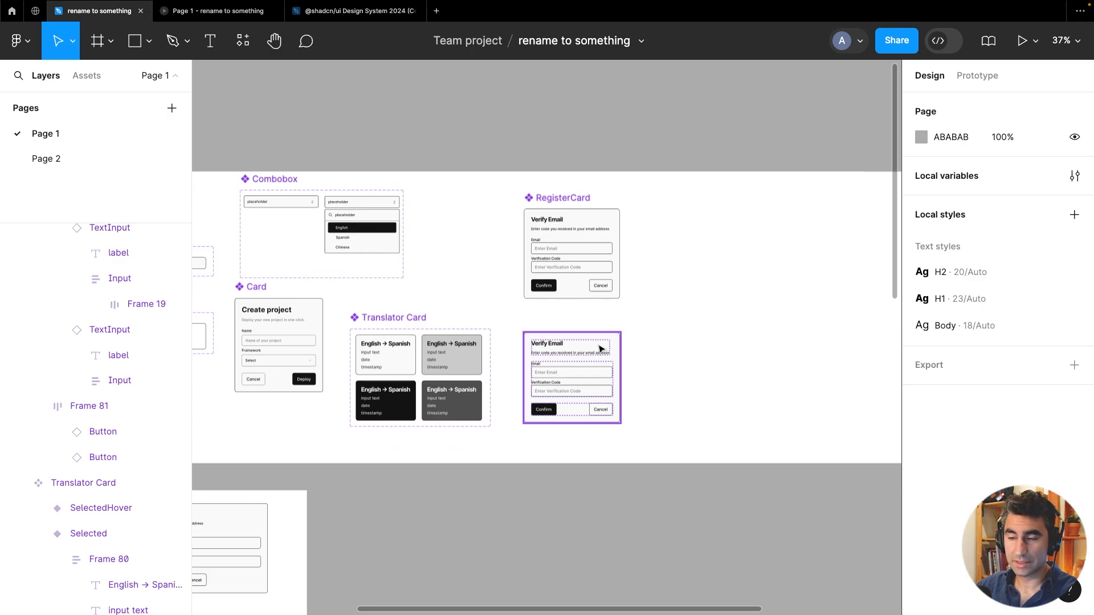
pyautogui.scroll(3, 608, 357)
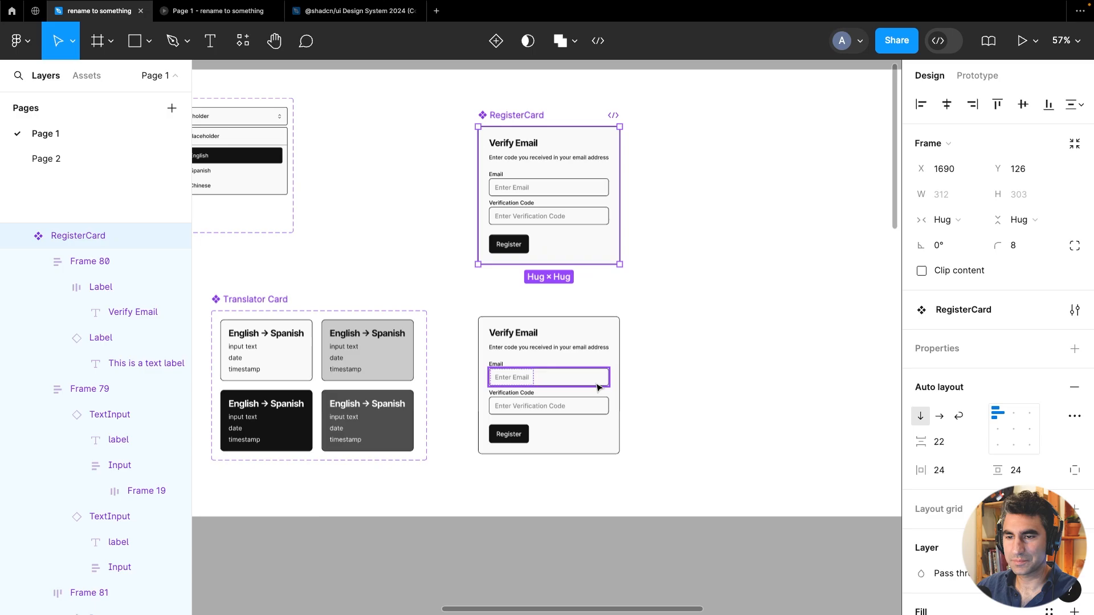
pyautogui.doubleClick(509, 305)
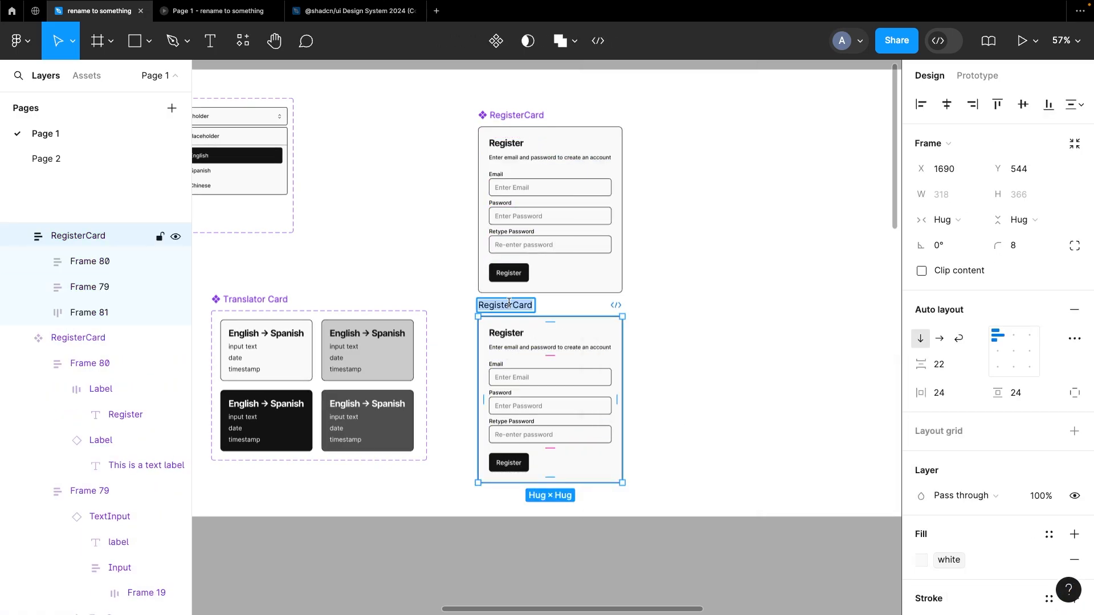
pyautogui.write('VerifyEmailCard')
pyautogui.press('Return')
# Set the VerifyEmailCard heading to Verify Email and its subtitle to "Verify the code send to the Email"
pyautogui.scroll(5, 602, 381)
pyautogui.doubleClick(458, 309)
pyautogui.write('Verify Email')
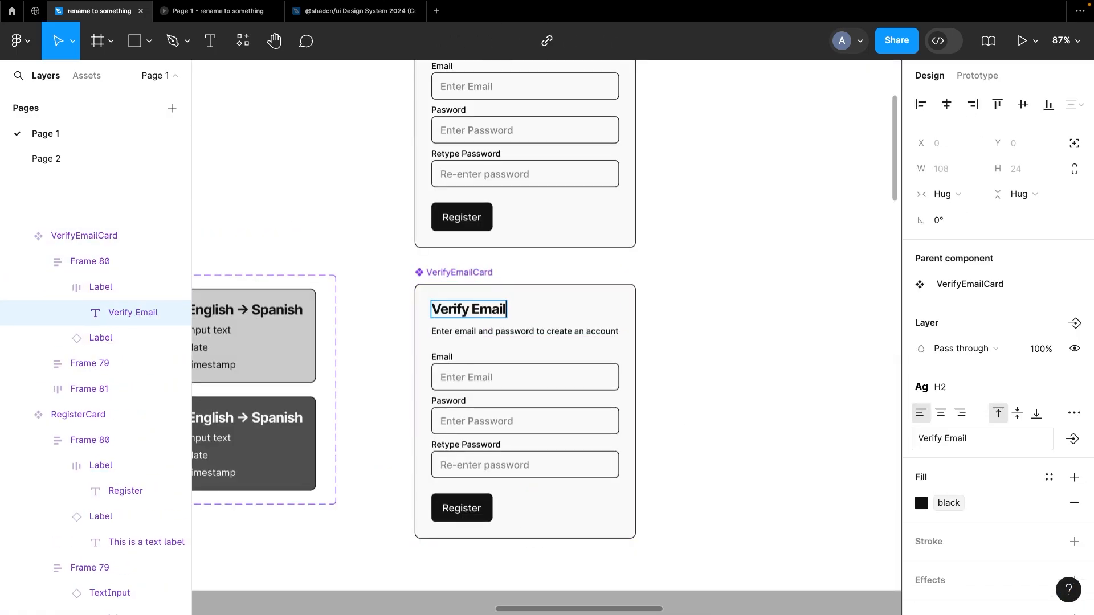
pyautogui.doubleClick(491, 332)
pyautogui.write('Verify the code send to the Email')
pyautogui.press('Escape')
# Delete the Retype Password field from the VerifyEmailCard
pyautogui.click(459, 273)
pyautogui.moveTo(580, 294); pyautogui.dragTo(641, 294)
pyautogui.press('BackSpace')
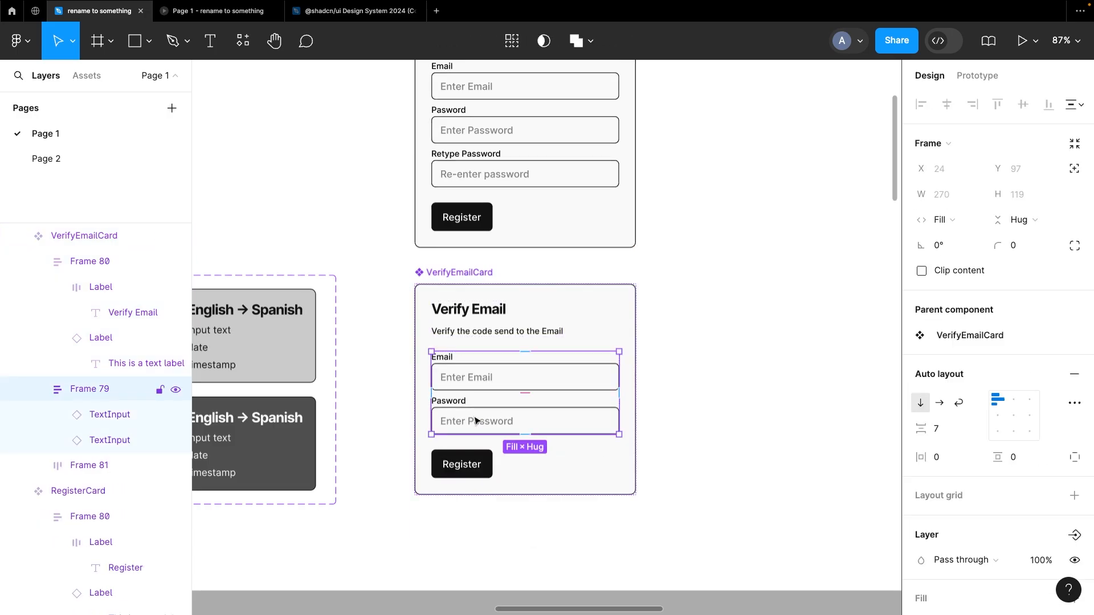
# Relabel the Password field as Verification Code with the placeholder "Enter Verification Code"
pyautogui.doubleClick(476, 423)
pyautogui.click(1031, 450)
pyautogui.write('Verification Code')
pyautogui.click(1030, 425)
pyautogui.write('Enter Verification Code')
# Duplicate the Register button and make the copy a Secondary button labelled Cancel
pyautogui.doubleClick(462, 464)
pyautogui.press('super+d')
pyautogui.click(1018, 399)
pyautogui.click(1031, 425)
pyautogui.write('Cancel')
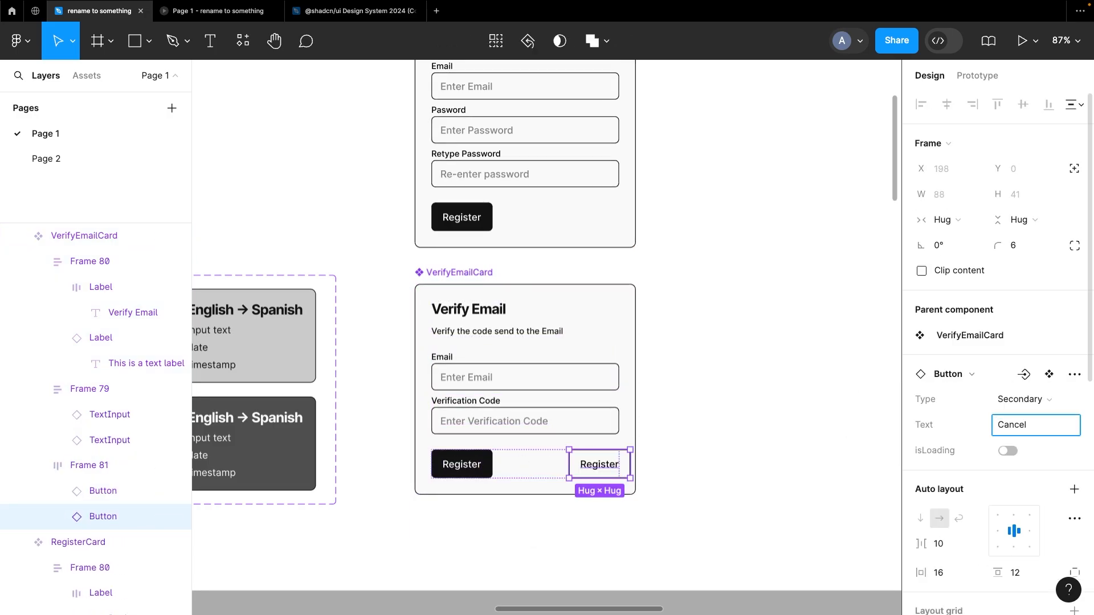
# Change the primary button's text to Verify
pyautogui.doubleClick(527, 464)
pyautogui.click(946, 220)
pyautogui.doubleClick(462, 464)
pyautogui.click(1031, 425)
pyautogui.write('Verify')
pyautogui.click(792, 402)
# Review the finished VerifyEmailCard alongside the RegisterCard on the canvas
pyautogui.scroll(-4, 792, 401)
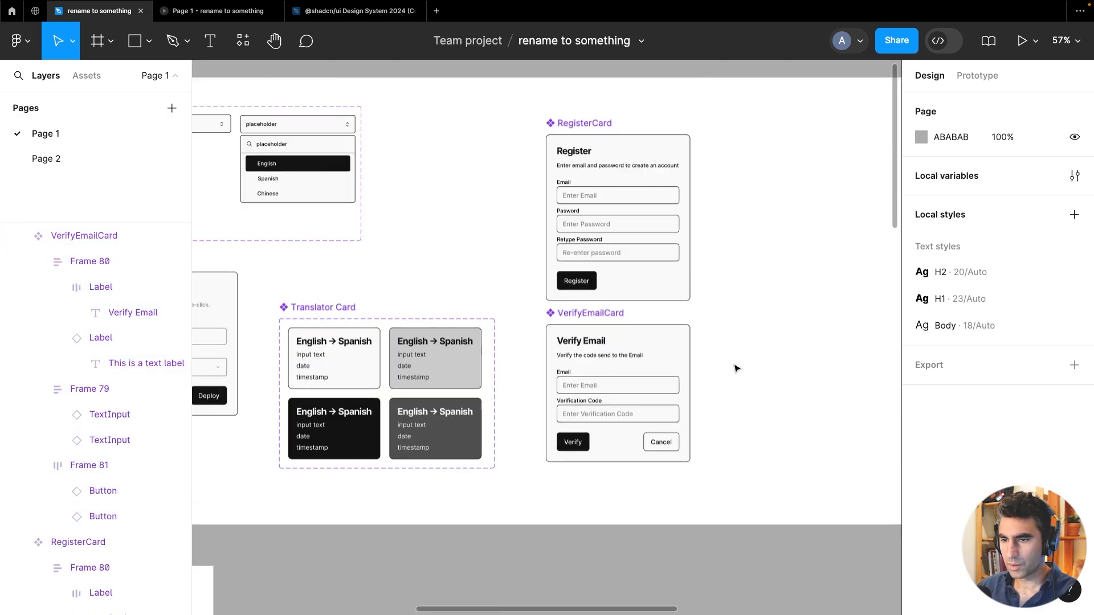
pyautogui.scroll(3, 785, 393)
pyautogui.moveTo(786, 391); pyautogui.dragTo(673, 443)
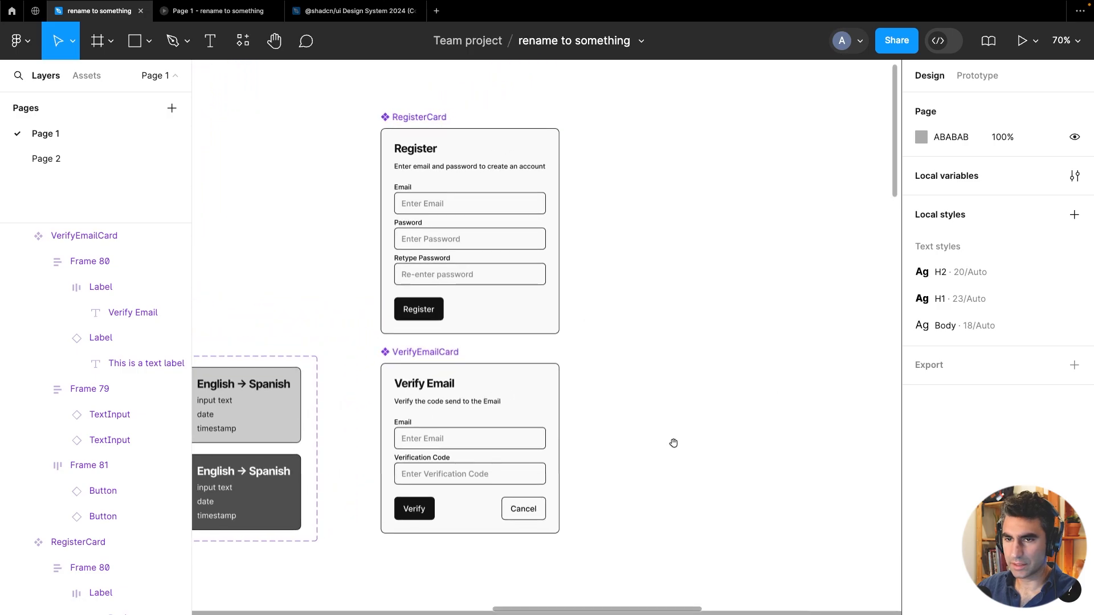
pyautogui.scroll(-3, 598, 427)
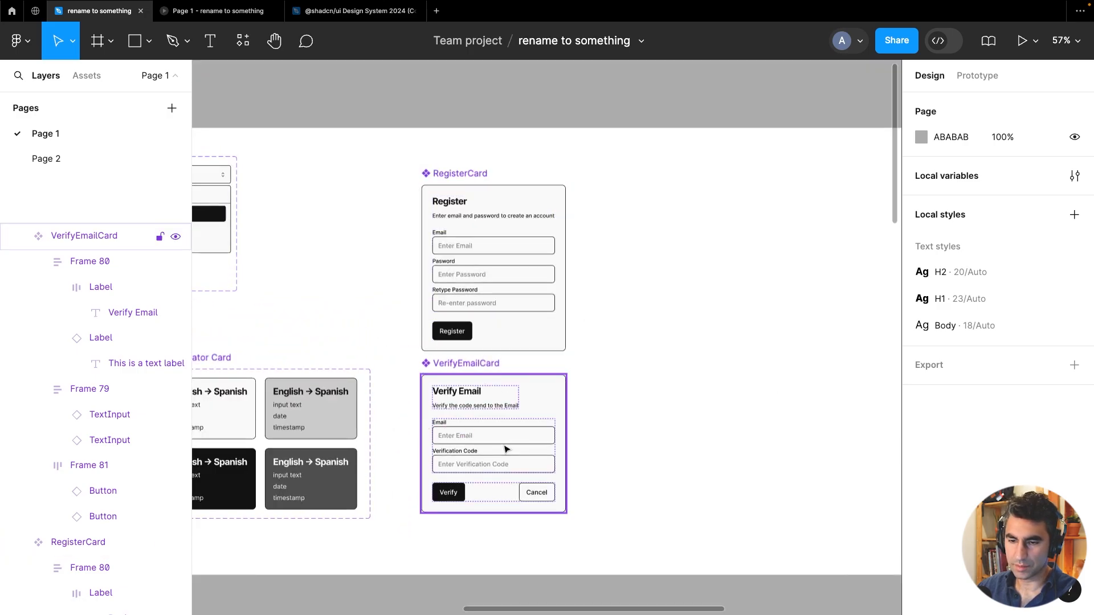
pyautogui.moveTo(619, 466); pyautogui.dragTo(702, 443)
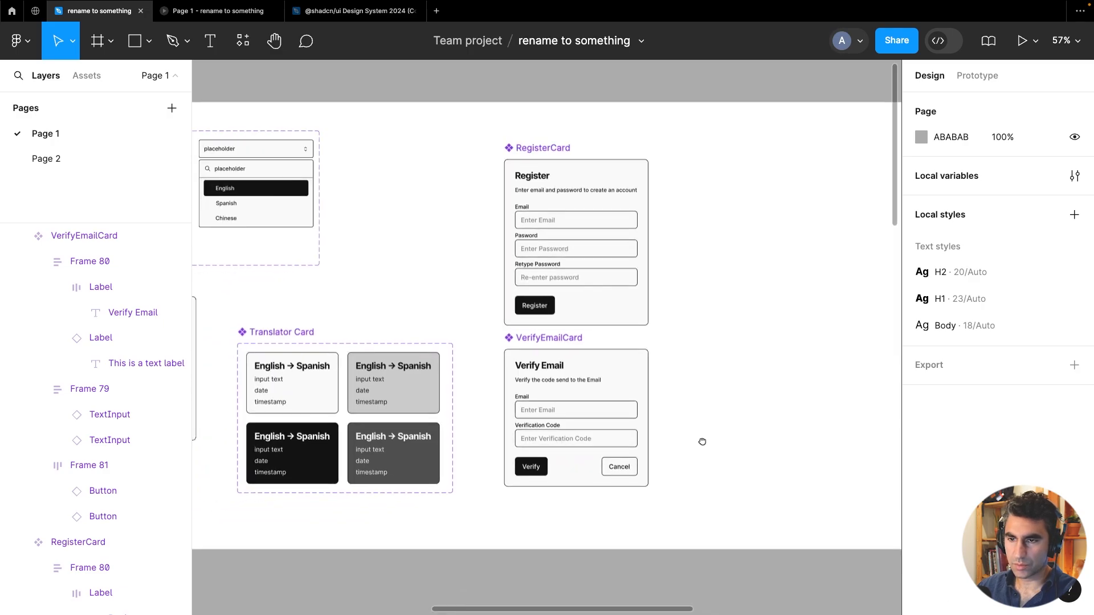
pyautogui.scroll(-5, 703, 443)
pyautogui.scroll(3, 704, 444)
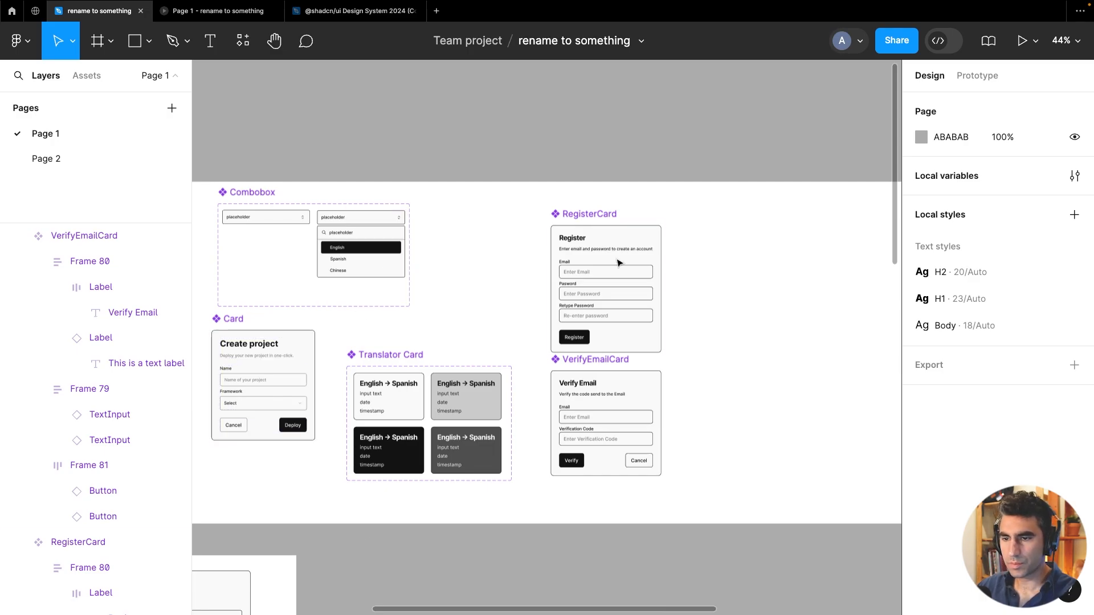
# Move the RegisterCard component aside and detach the RegisterCard instance left in its place
pyautogui.click(743, 365)
pyautogui.moveTo(723, 411); pyautogui.dragTo(596, 409)
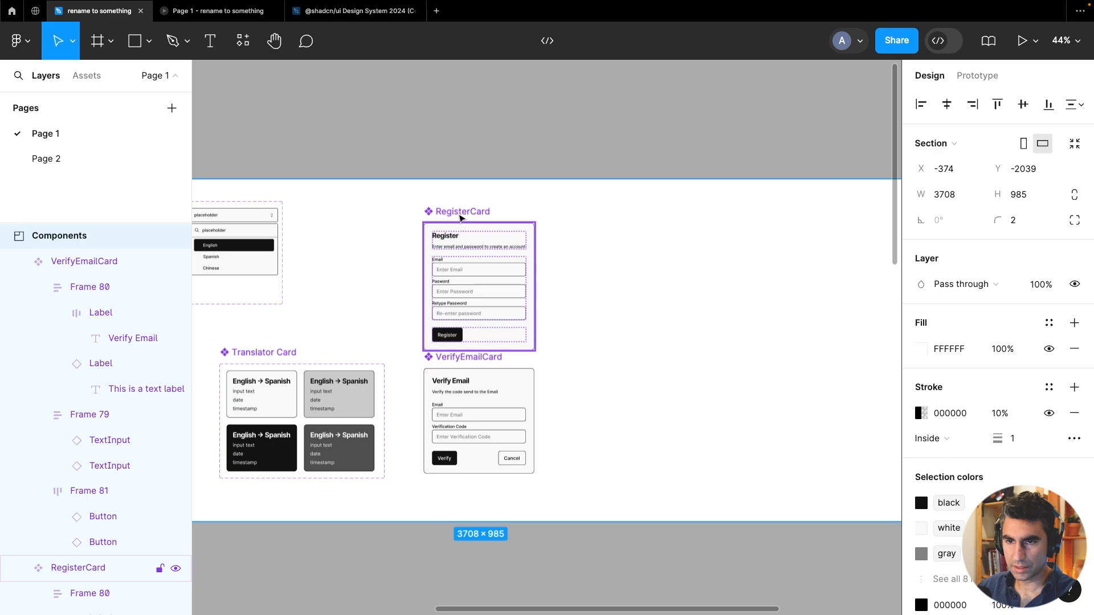
pyautogui.click(462, 218)
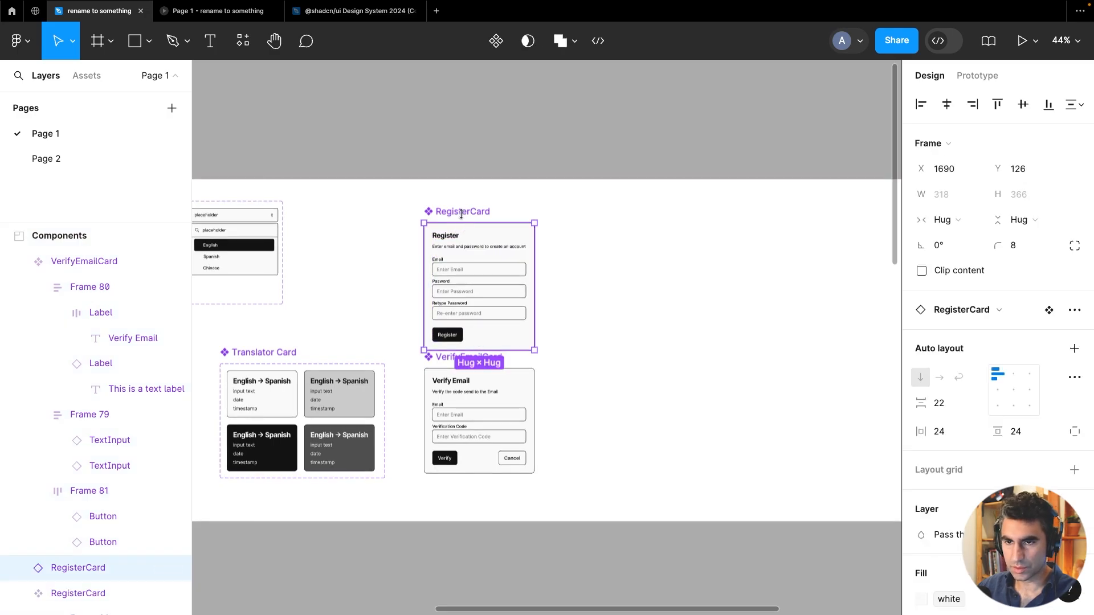
pyautogui.moveTo(461, 227); pyautogui.dragTo(593, 215)
pyautogui.click(439, 239)
pyautogui.rightClick(465, 224)
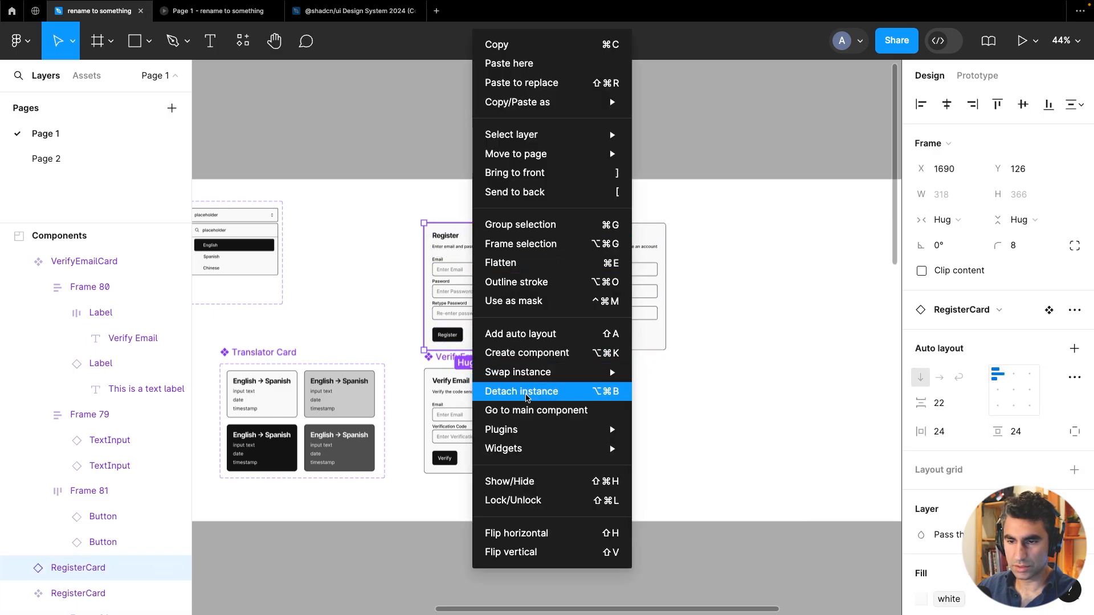
pyautogui.click(527, 393)
# Rename the detached card frame to LoginCard
pyautogui.scroll(5, 431, 238)
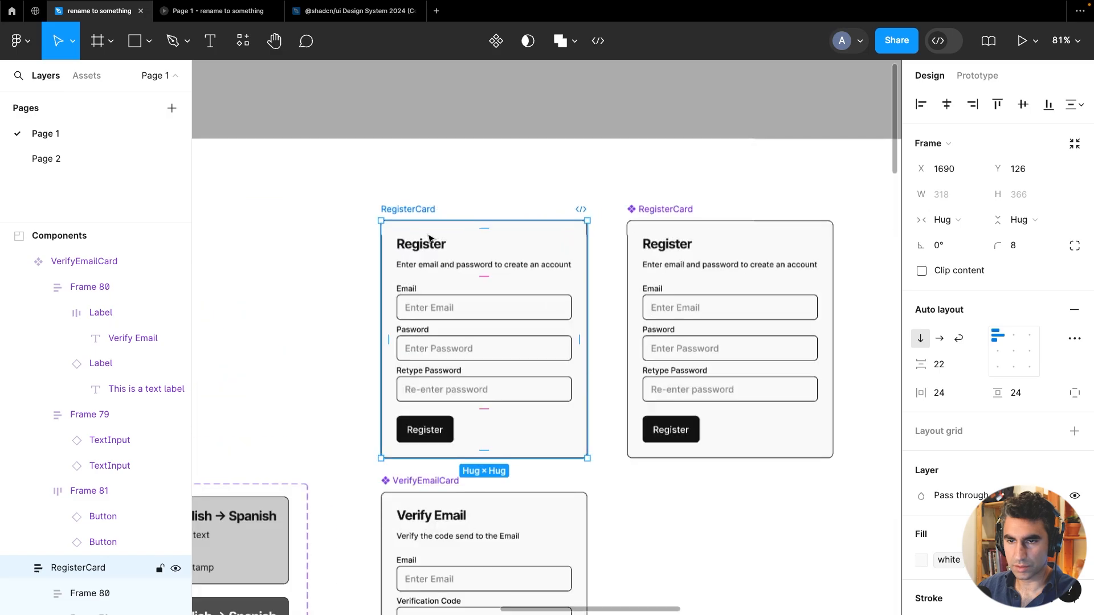
pyautogui.doubleClick(412, 209)
pyautogui.write('LoginC')
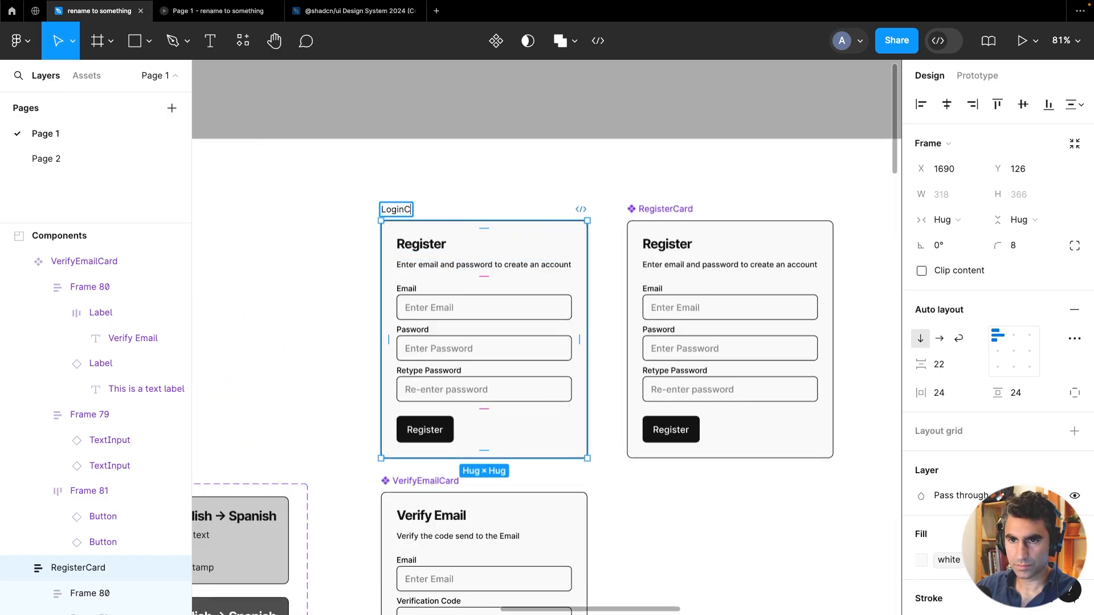
pyautogui.write('ard')
# Change the LoginCard heading to Login and its subtitle to "Enter email and password to login"
pyautogui.click(415, 258)
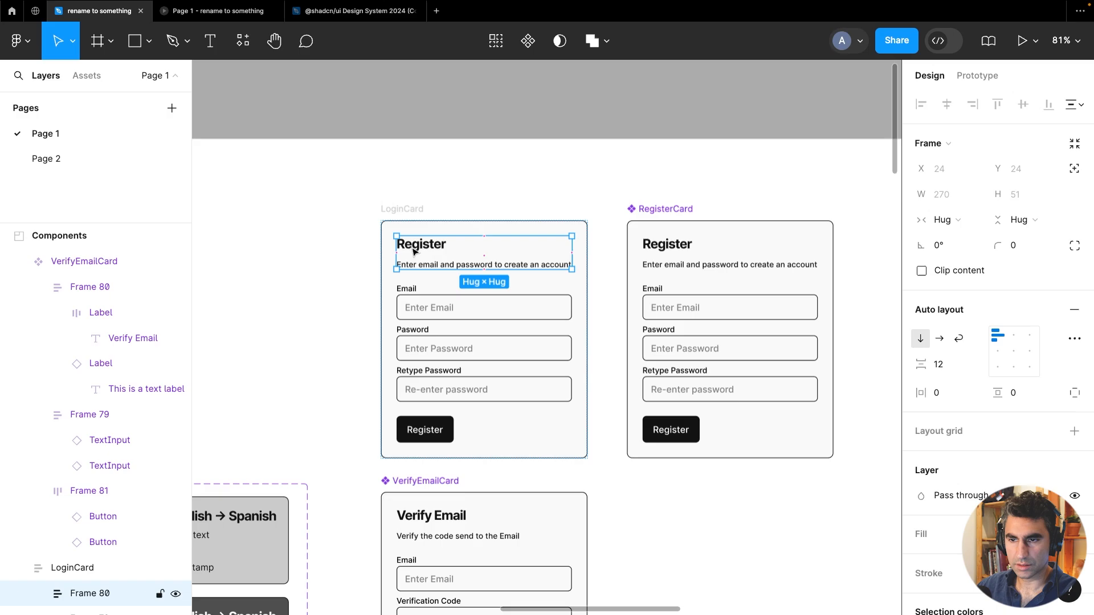
pyautogui.doubleClick(414, 250)
pyautogui.doubleClick(411, 246)
pyautogui.write('Login')
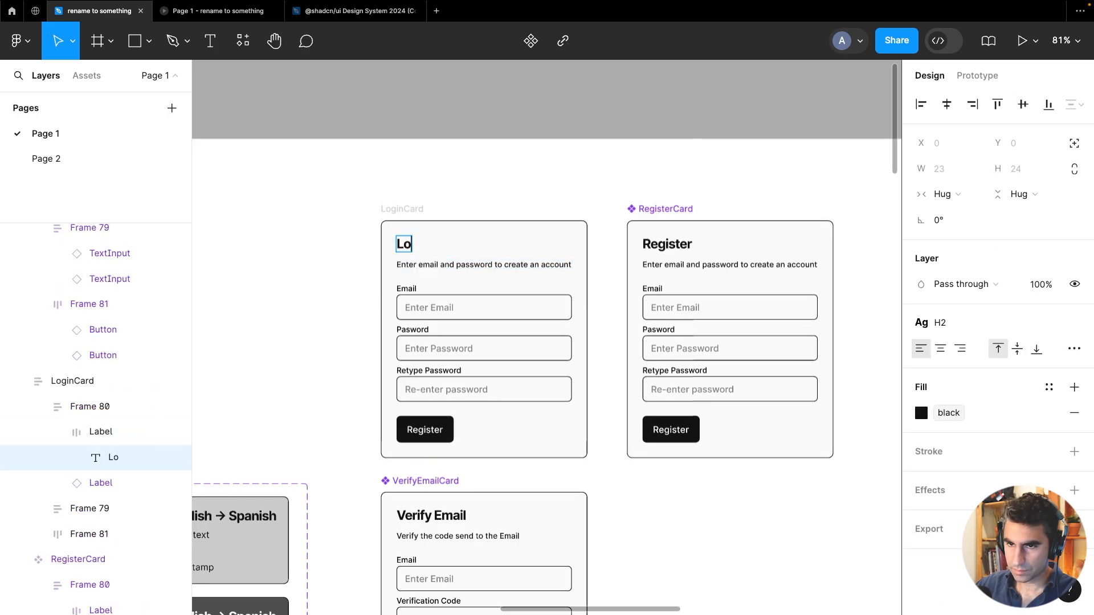
pyautogui.click(461, 262)
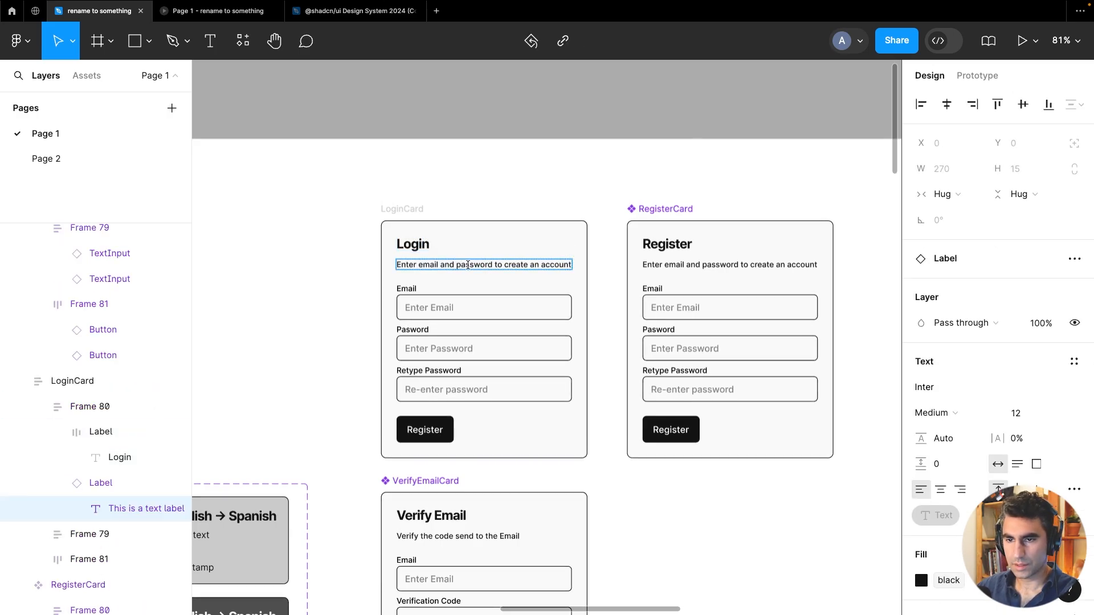
pyautogui.moveTo(495, 265); pyautogui.dragTo(607, 253)
pyautogui.write('to login')
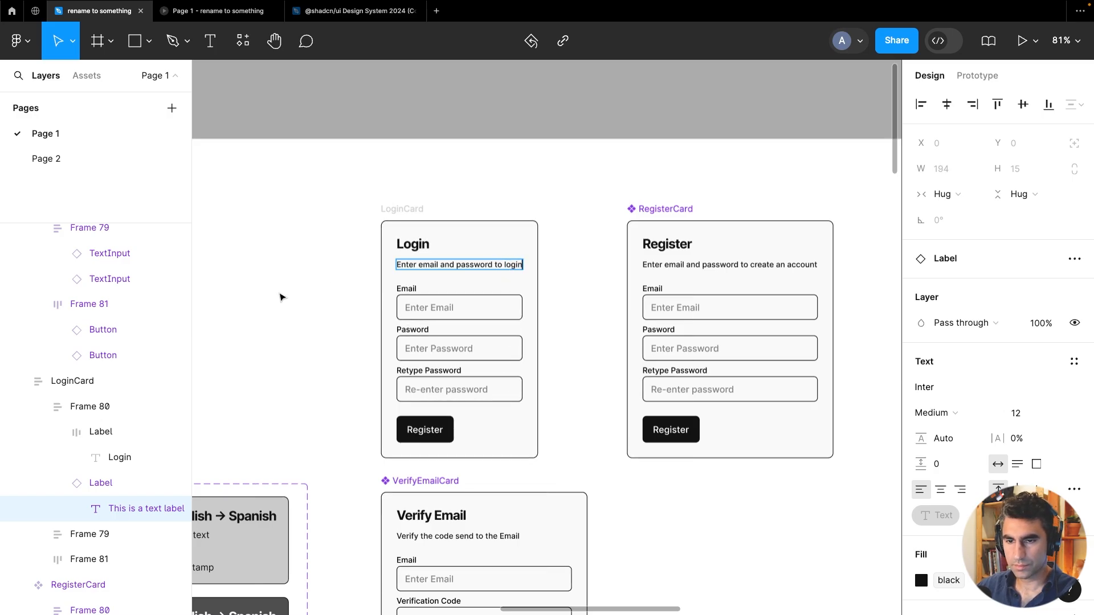
pyautogui.press('Escape')
# Delete the Retype Password field from the LoginCard
pyautogui.click(447, 392)
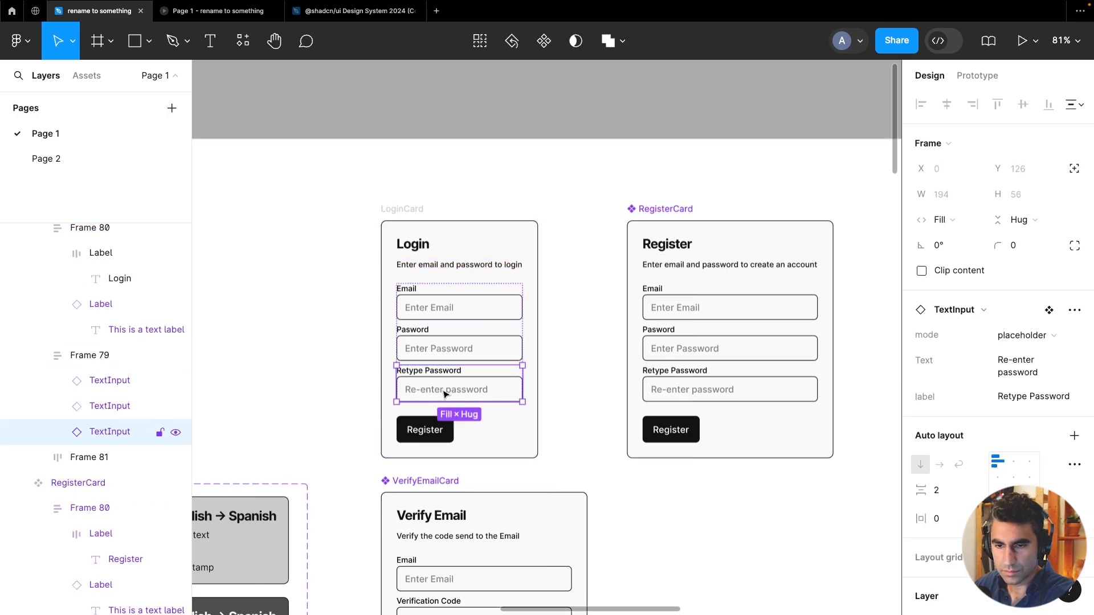
pyautogui.press('Delete')
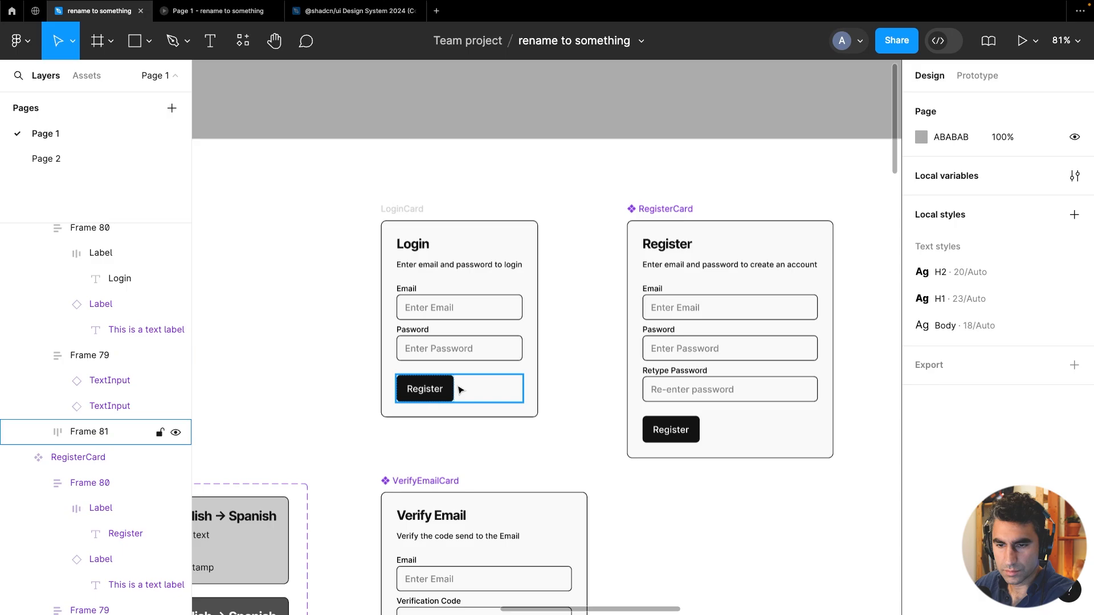
# Change the LoginCard button's text to Login
pyautogui.doubleClick(429, 394)
pyautogui.press('Escape')
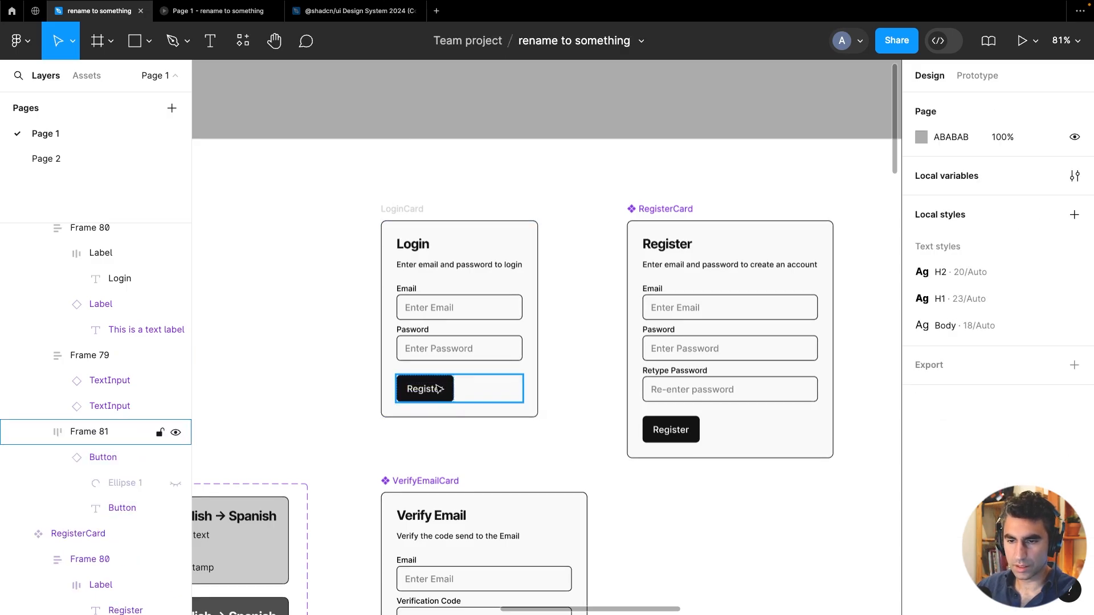
pyautogui.doubleClick(438, 389)
pyautogui.click(1010, 365)
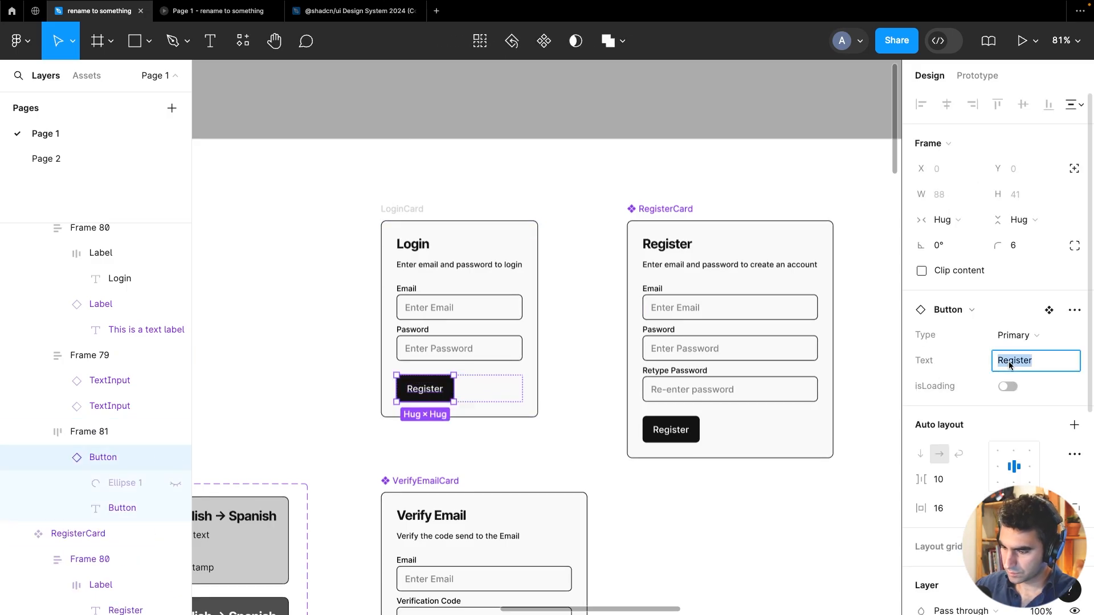
pyautogui.write('Login')
pyautogui.press('Return')
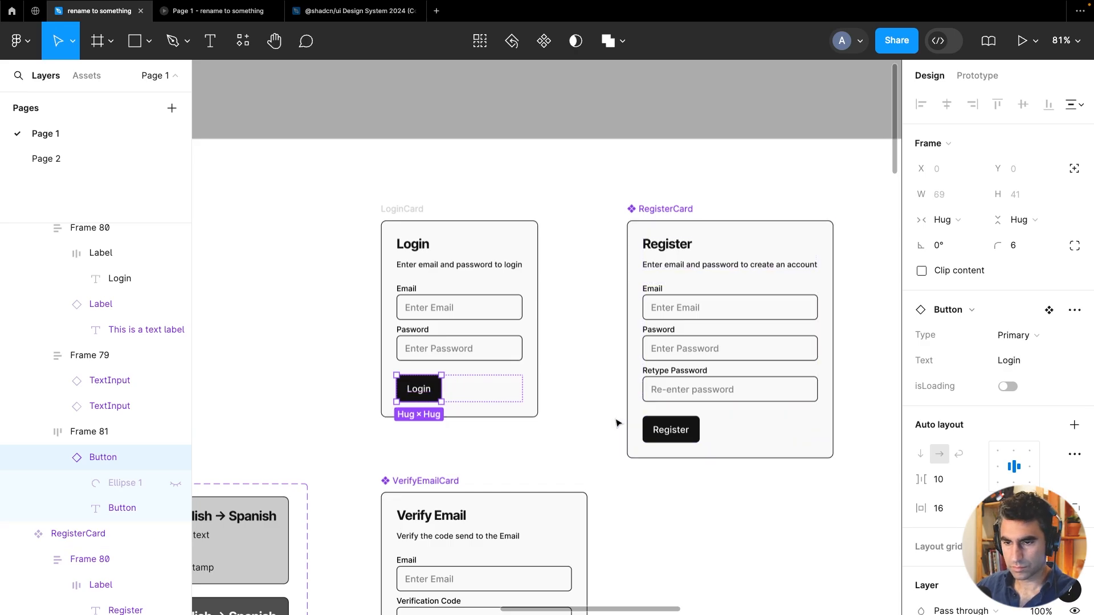
# Draw a horizontal line about 249 px wide just below the Login button
pyautogui.click(530, 387)
pyautogui.moveTo(538, 260); pyautogui.dragTo(587, 270)
pyautogui.scroll(2, 516, 301)
pyautogui.click(187, 43)
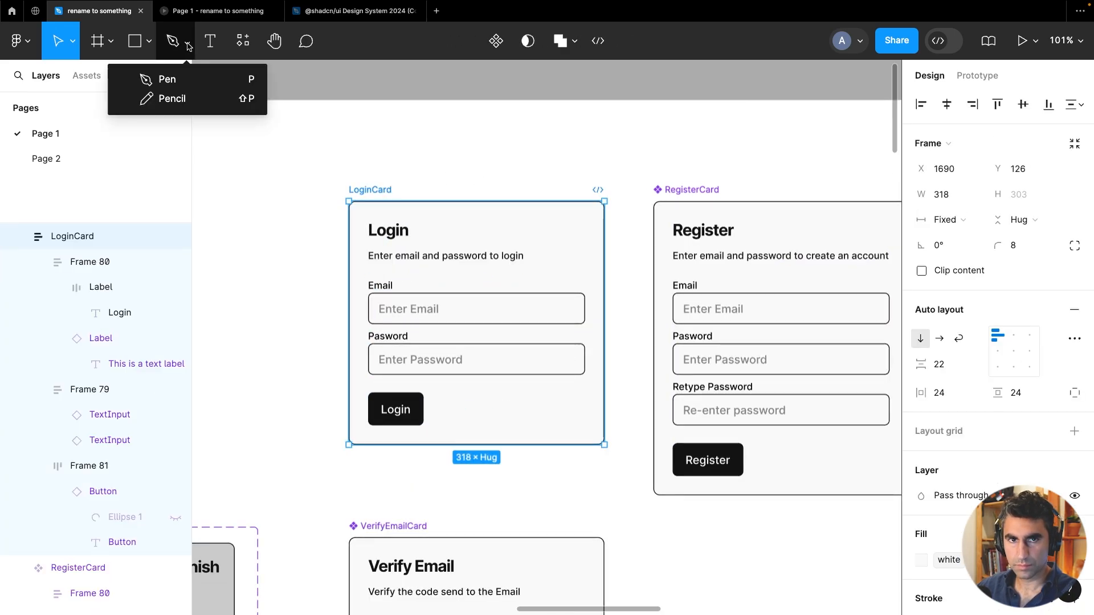
pyautogui.click(150, 41)
pyautogui.click(130, 98)
pyautogui.moveTo(384, 430); pyautogui.dragTo(573, 429)
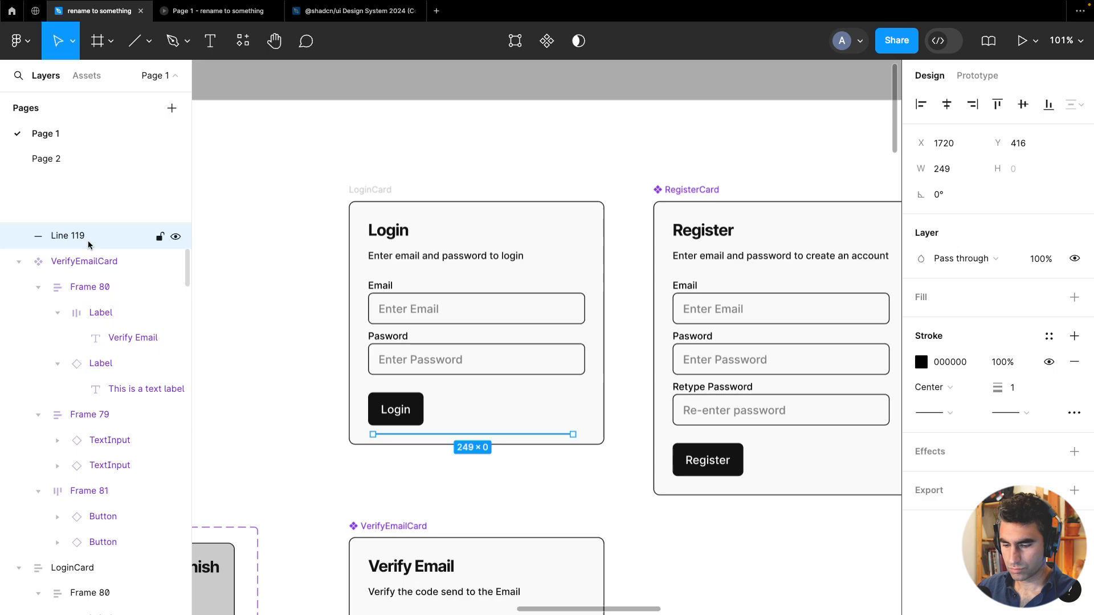
# Place the line inside the LoginCard and set its width to fill the card
pyautogui.hotkey('ctrl', 'z')
pyautogui.hotkey('ctrl', 'v')
pyautogui.click(949, 194)
pyautogui.click(969, 220)
# Set the line's stroke colour to the lightGray library colour
pyautogui.click(921, 387)
pyautogui.click(807, 156)
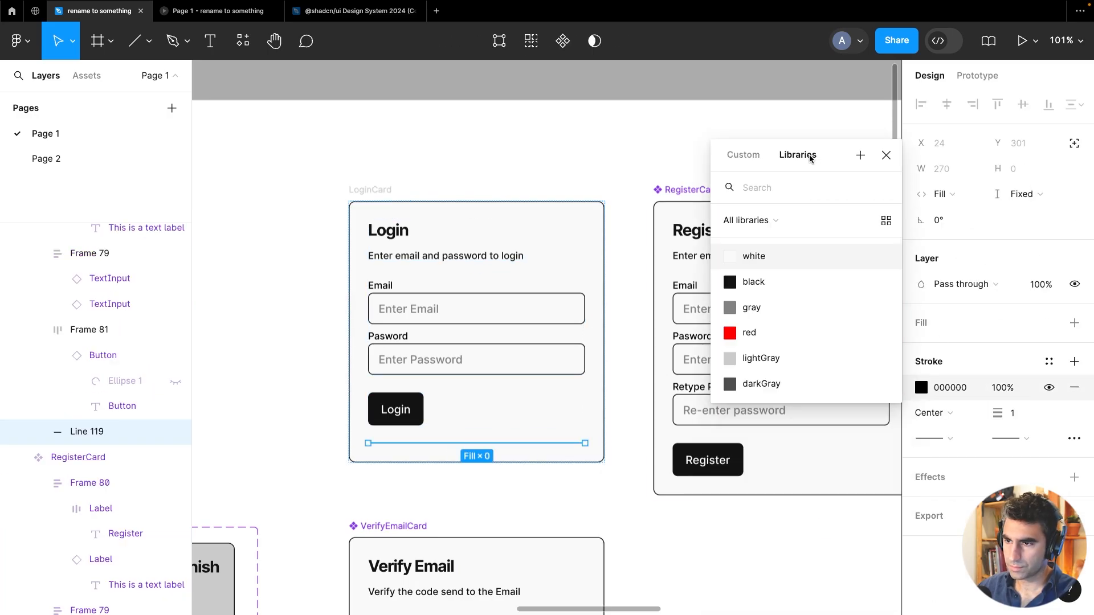
pyautogui.click(760, 309)
pyautogui.click(278, 386)
pyautogui.click(456, 443)
pyautogui.click(947, 388)
pyautogui.click(761, 535)
pyautogui.click(308, 410)
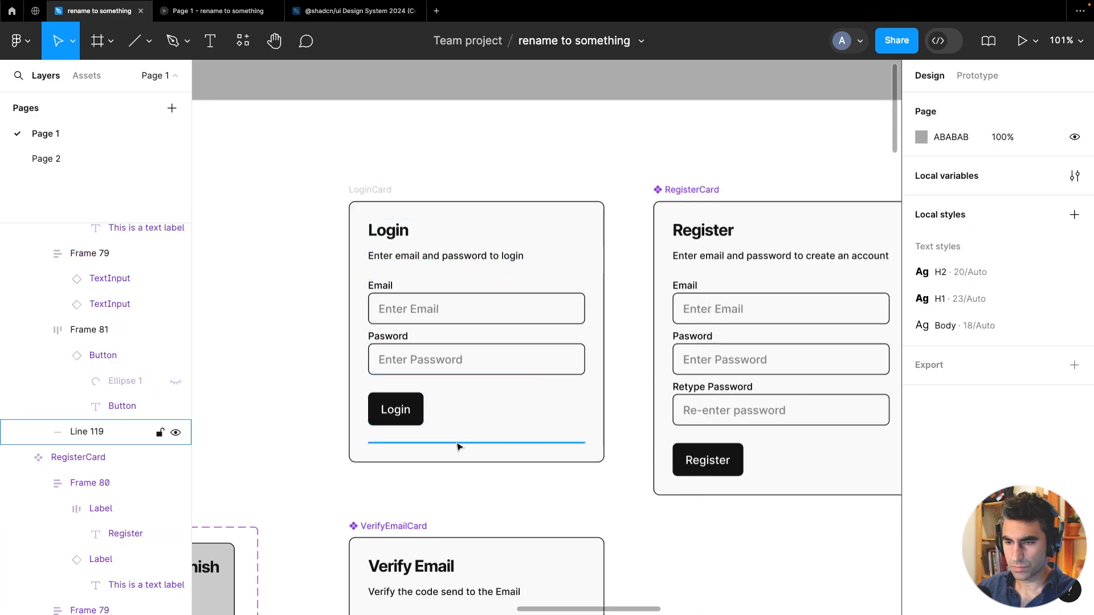
pyautogui.click(457, 445)
pyautogui.scroll(-3, 457, 445)
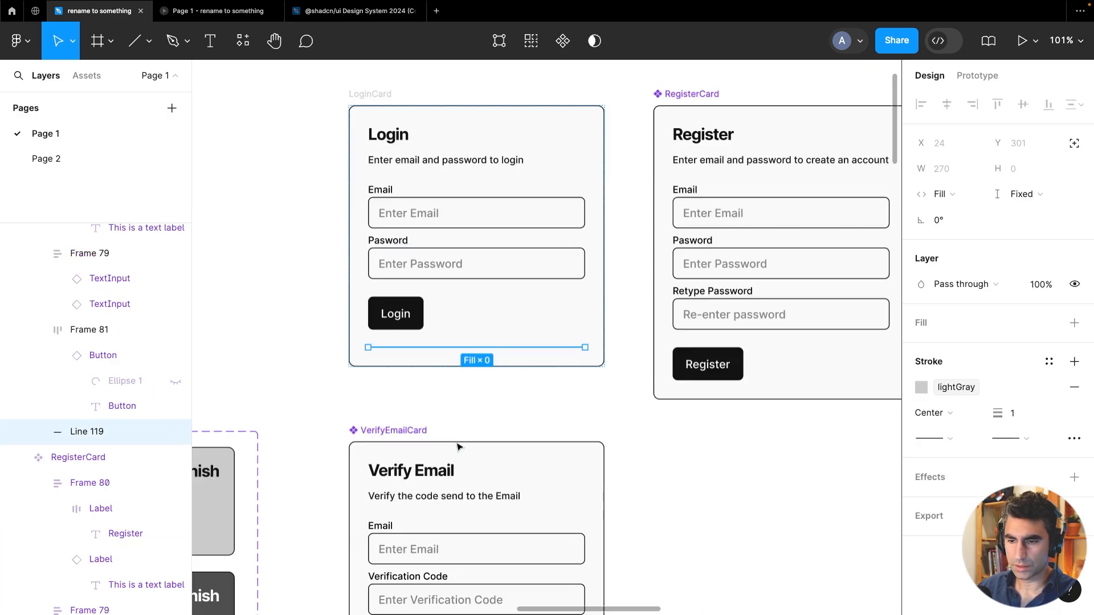
# Duplicate the Login button row below the divider line
pyautogui.click(403, 318)
pyautogui.hotkey('ctrl', 'd')
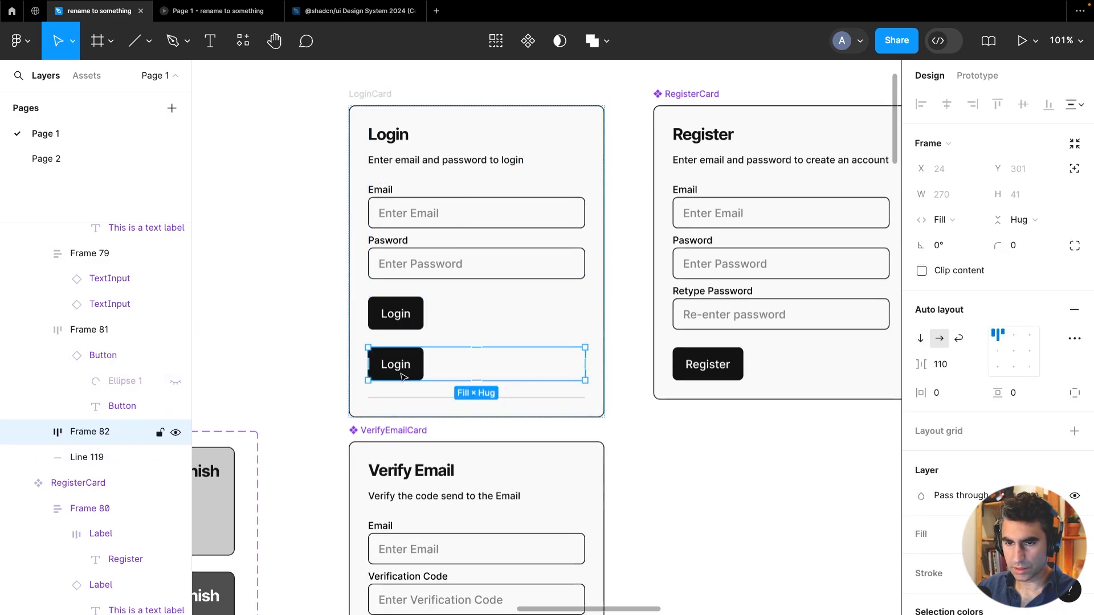
pyautogui.moveTo(403, 384)
pyautogui.mouseDown()
pyautogui.moveTo(402, 414)
pyautogui.moveTo(400, 362)
pyautogui.mouseUp()
# Reorder the layers so the divider line sits between the two button rows
pyautogui.doubleClick(404, 399)
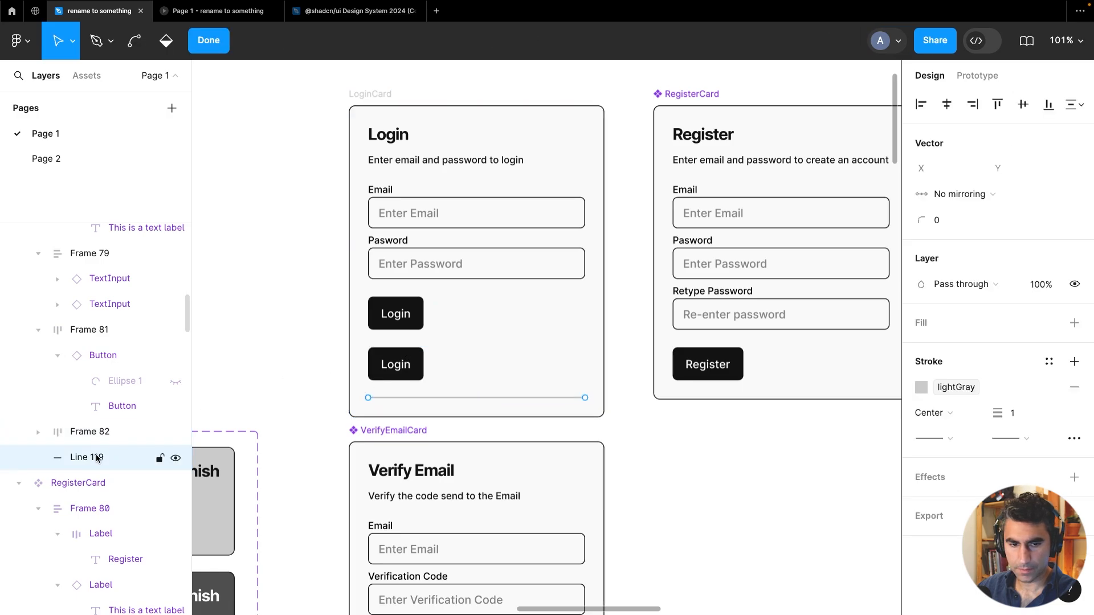
pyautogui.moveTo(91, 460); pyautogui.dragTo(87, 324)
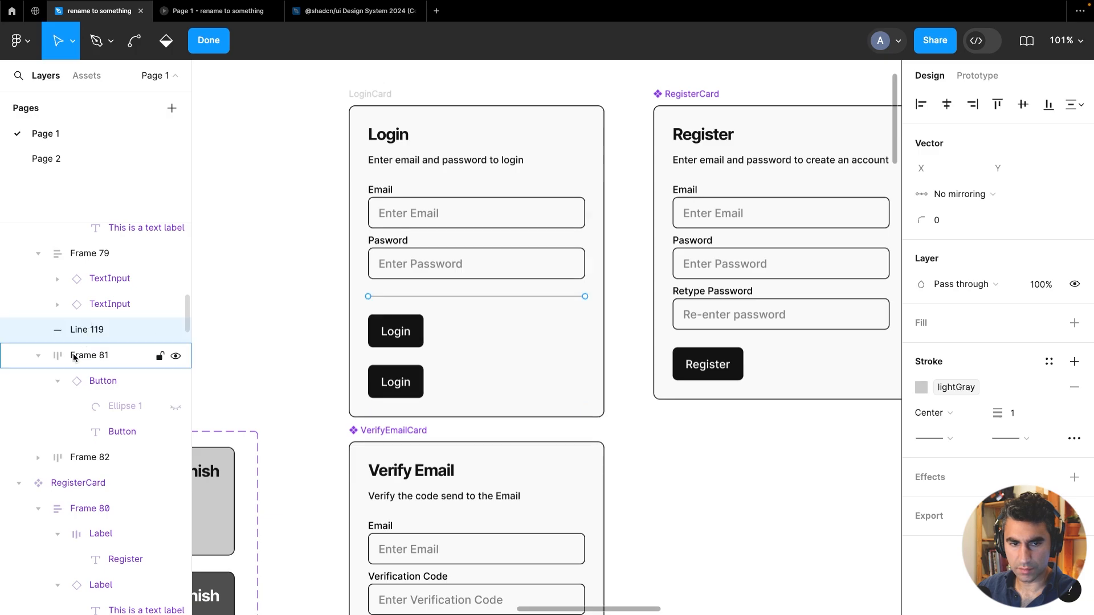
pyautogui.click(58, 380)
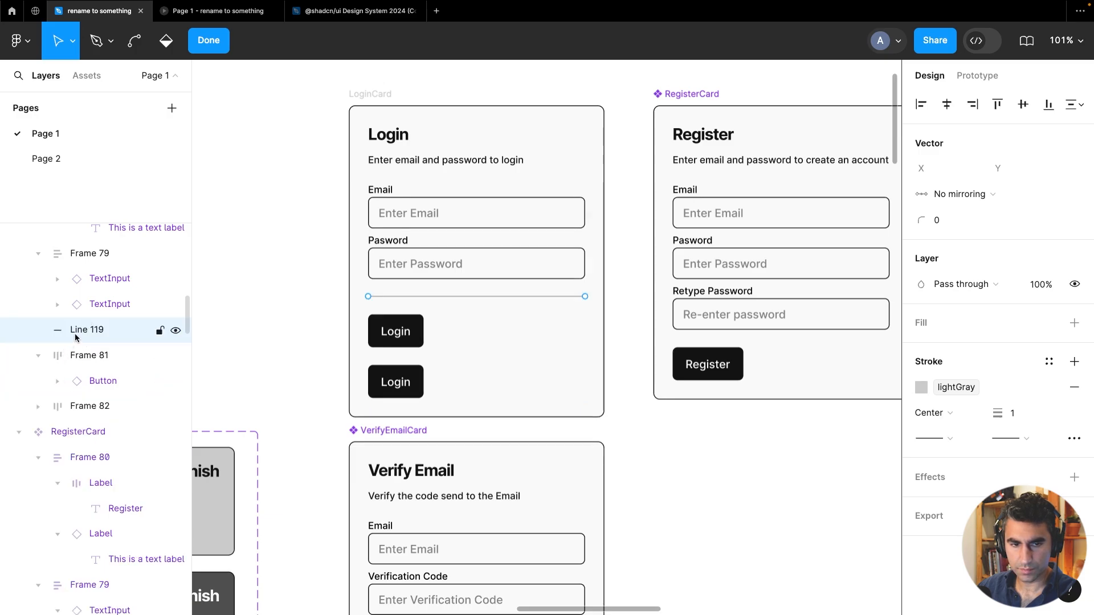
pyautogui.moveTo(74, 334); pyautogui.dragTo(74, 393)
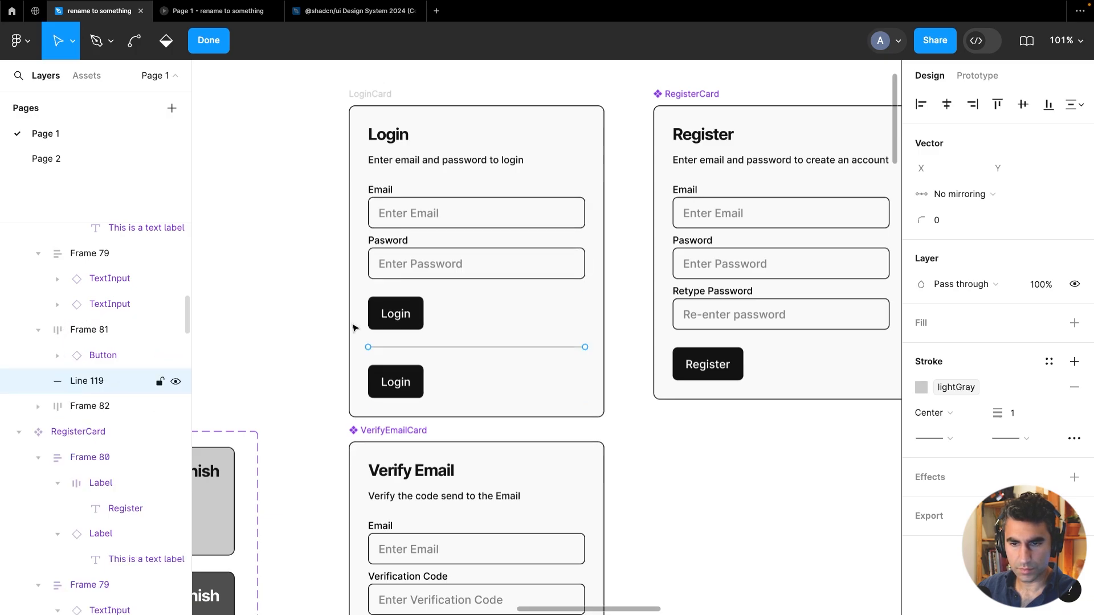
pyautogui.press('Escape')
# Change the duplicated button's text to Register
pyautogui.doubleClick(408, 382)
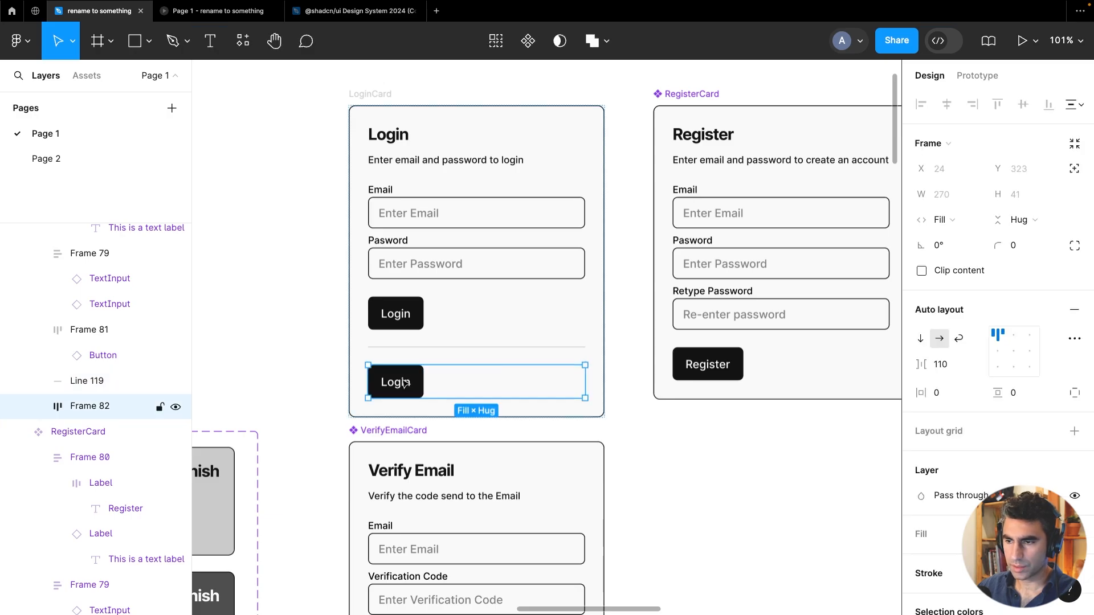
pyautogui.click(1015, 368)
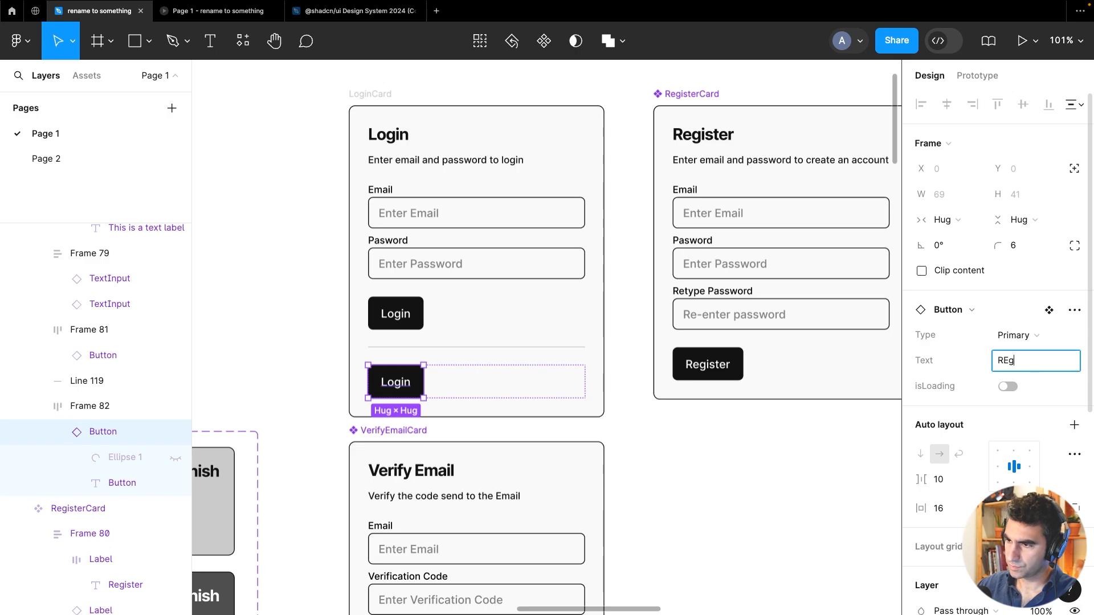
pyautogui.press('Return')
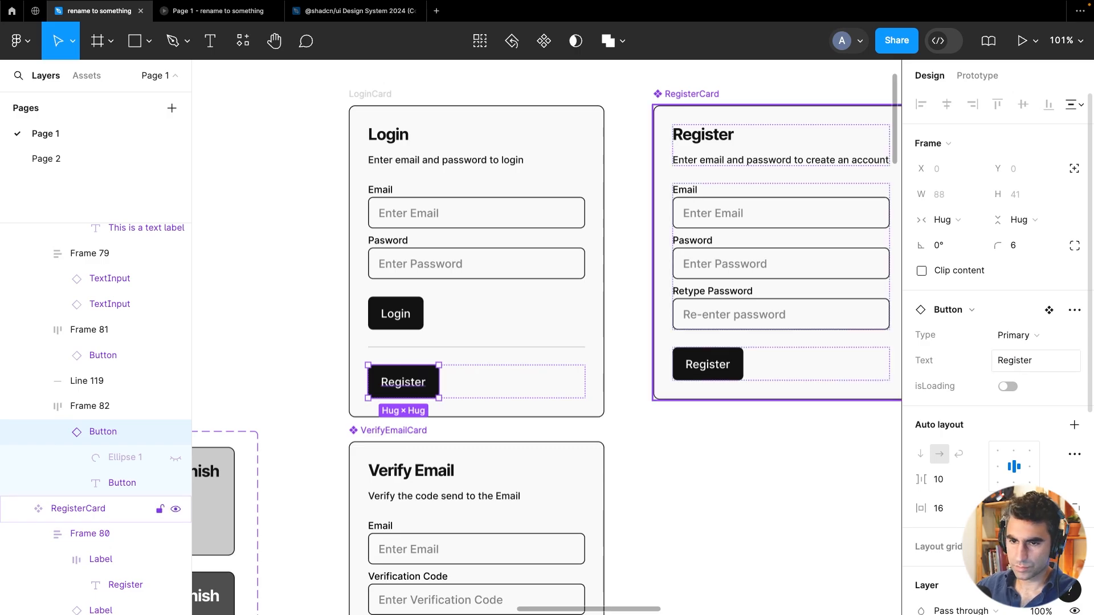
pyautogui.click(266, 320)
# Move the LoginCard up about 35 px
pyautogui.scroll(3, 273, 300)
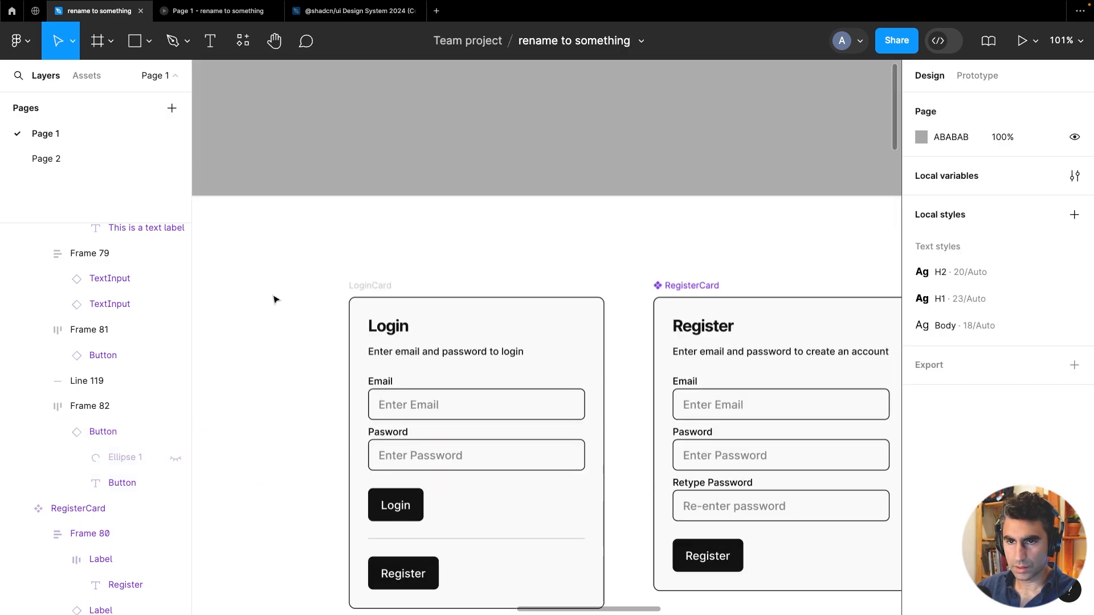
pyautogui.click(369, 284)
pyautogui.moveTo(374, 286); pyautogui.dragTo(374, 262)
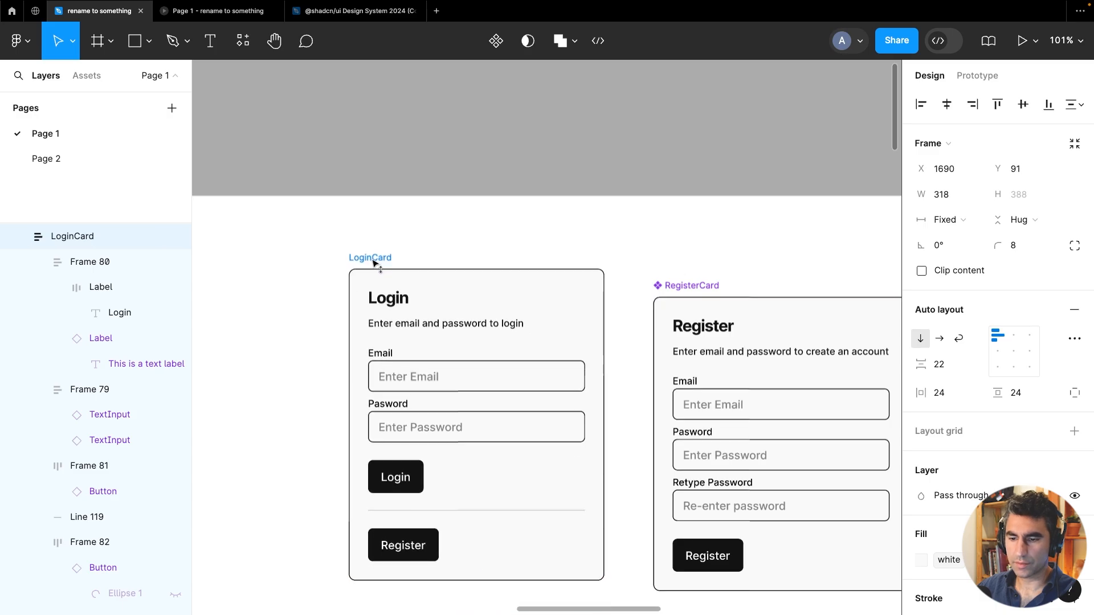
pyautogui.scroll(-5, 336, 244)
pyautogui.scroll(3, 318, 342)
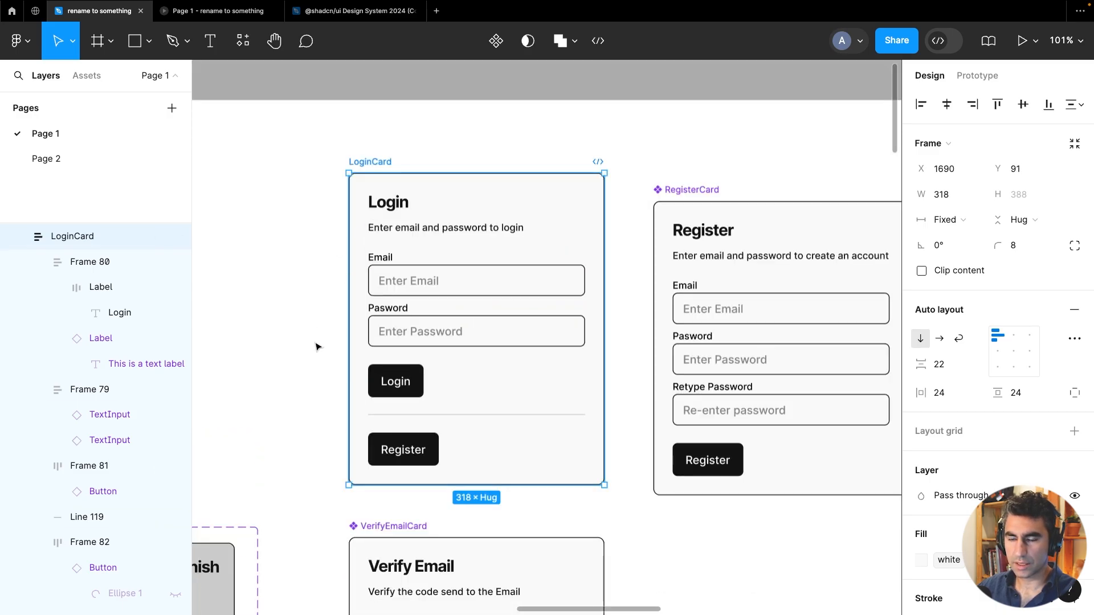
pyautogui.scroll(-3, 318, 347)
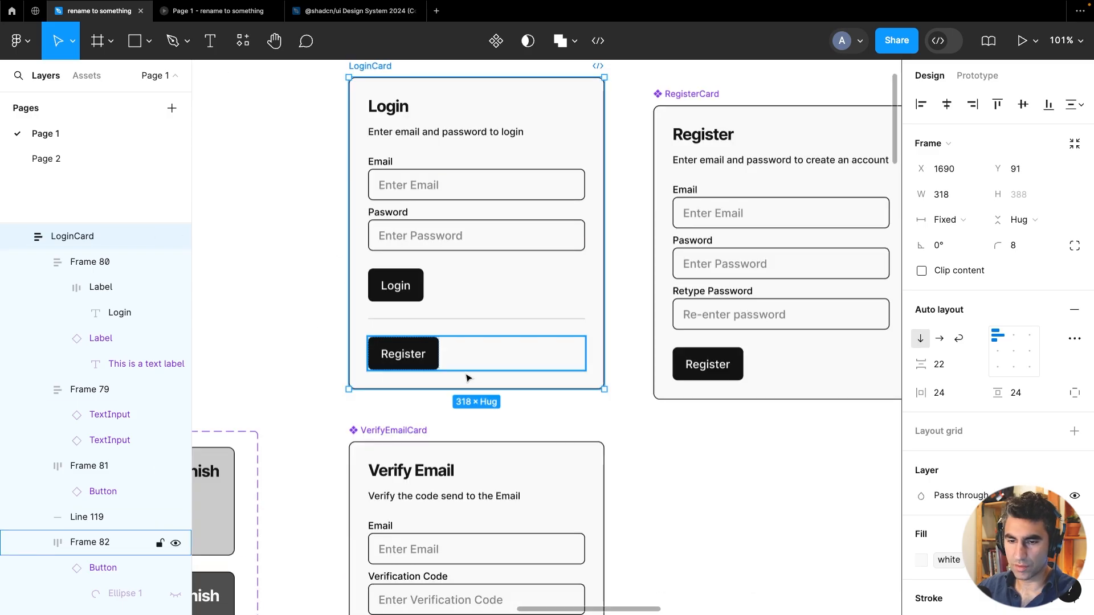
# Copy the LoginCard subtitle label and try pasting it into the Login button row, removing the pasted copy
pyautogui.click(421, 136)
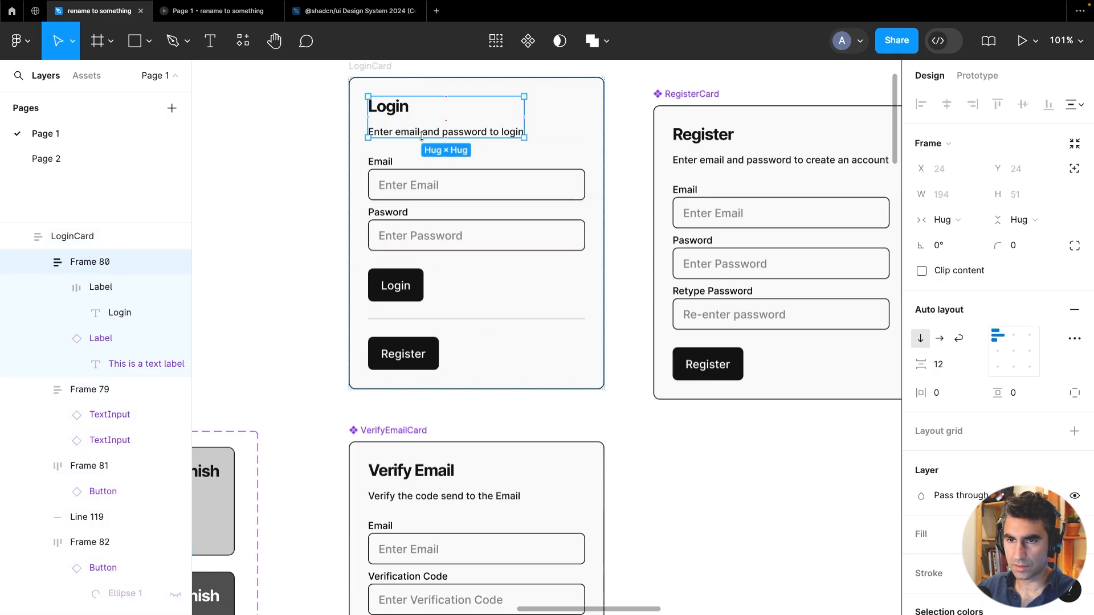
pyautogui.click(428, 135)
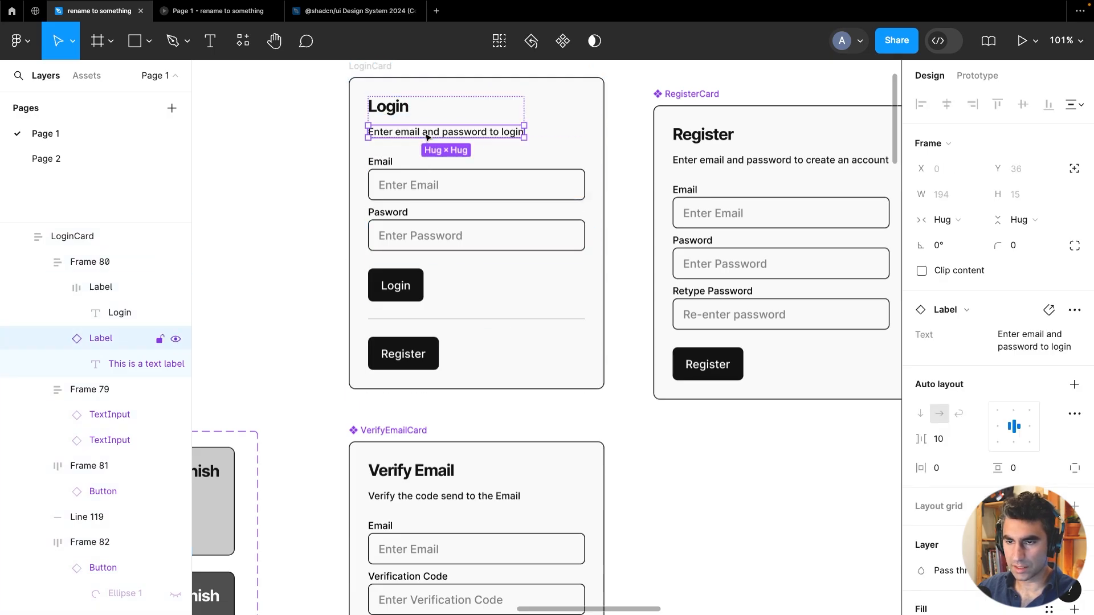
pyautogui.click(390, 366)
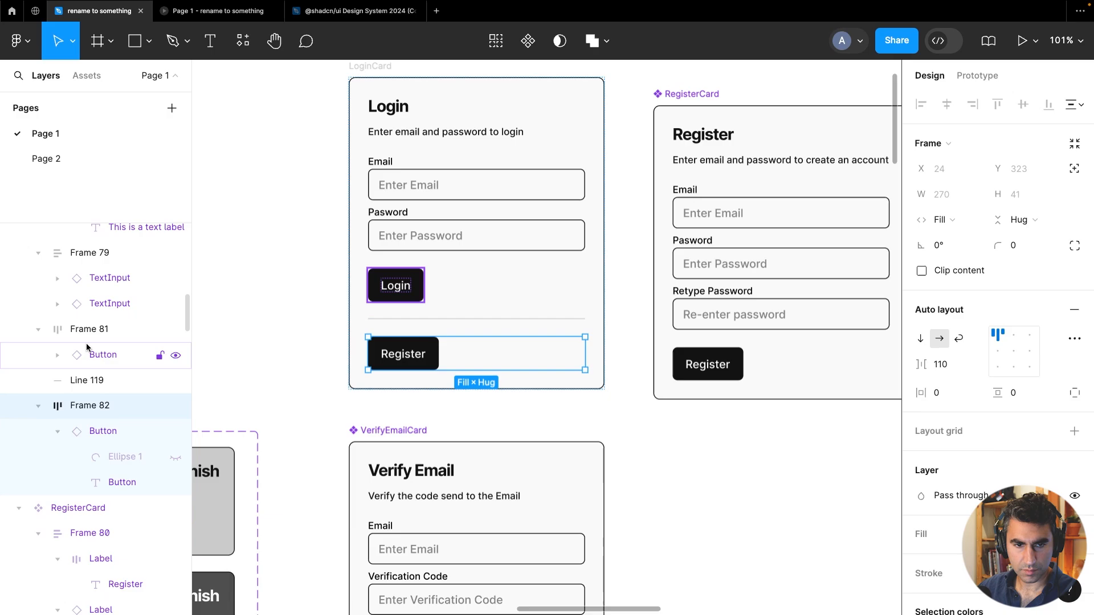
pyautogui.click(87, 340)
pyautogui.hotkey('ctrl', 'v')
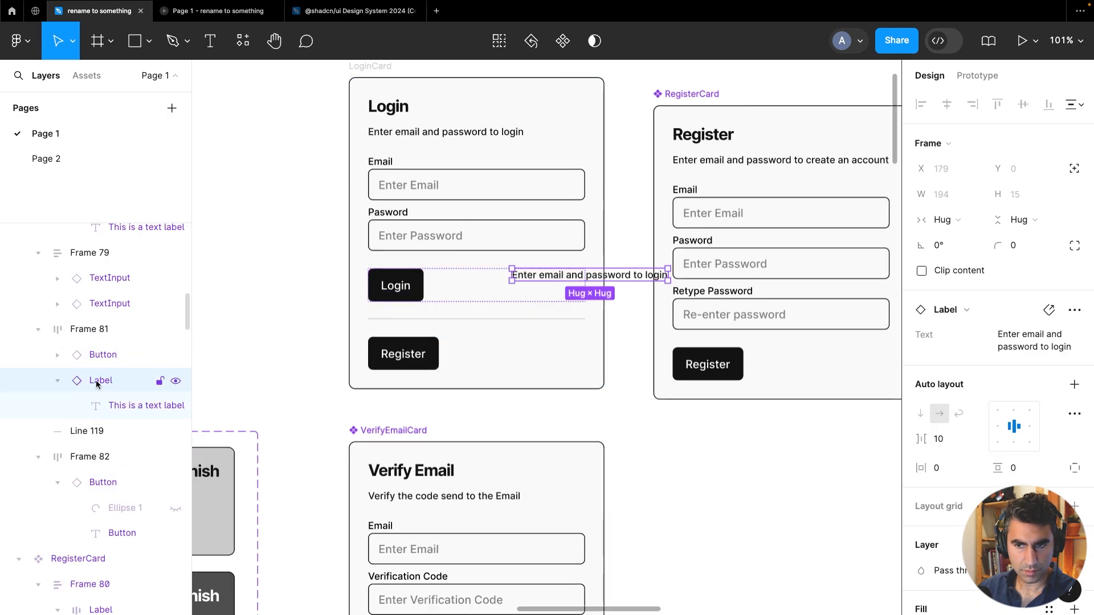
pyautogui.press('Delete')
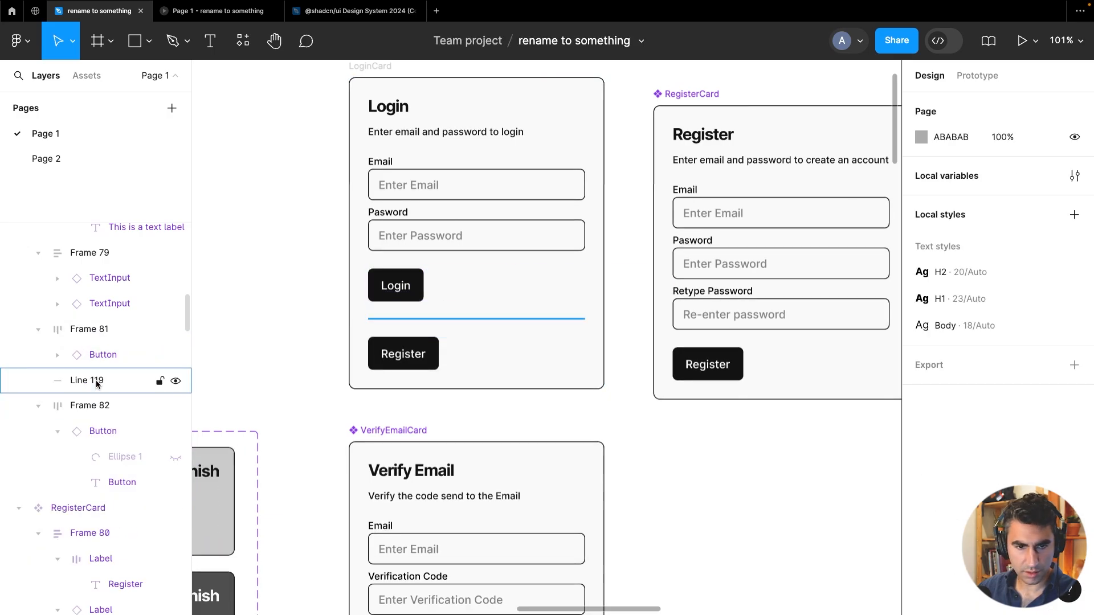
# Paste the subtitle label copy below the divider line, above the Register button row
pyautogui.click(38, 406)
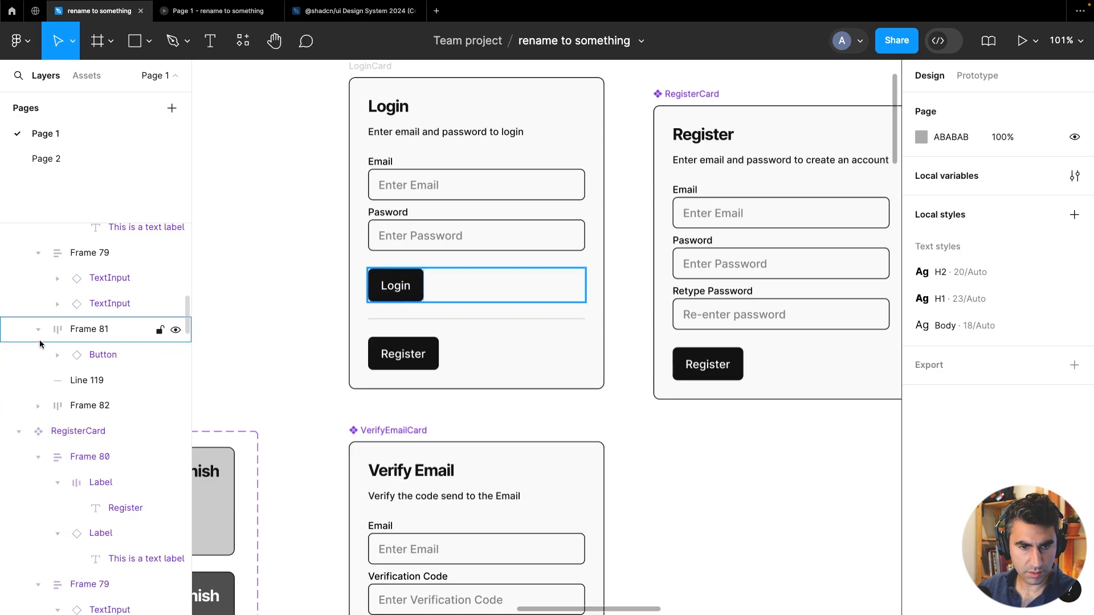
pyautogui.click(38, 330)
pyautogui.scroll(1, 63, 399)
pyautogui.click(77, 427)
pyautogui.hotkey('ctrl', 'v')
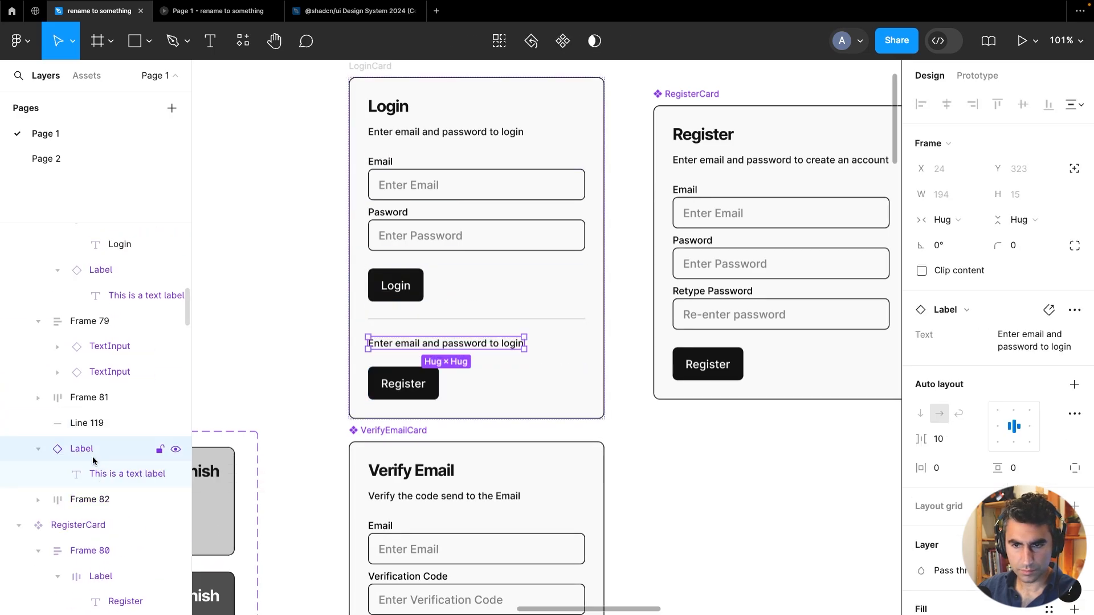
# Group the pasted label together with the Register button row
pyautogui.click(305, 329)
pyautogui.hscroll(1, 377, 351)
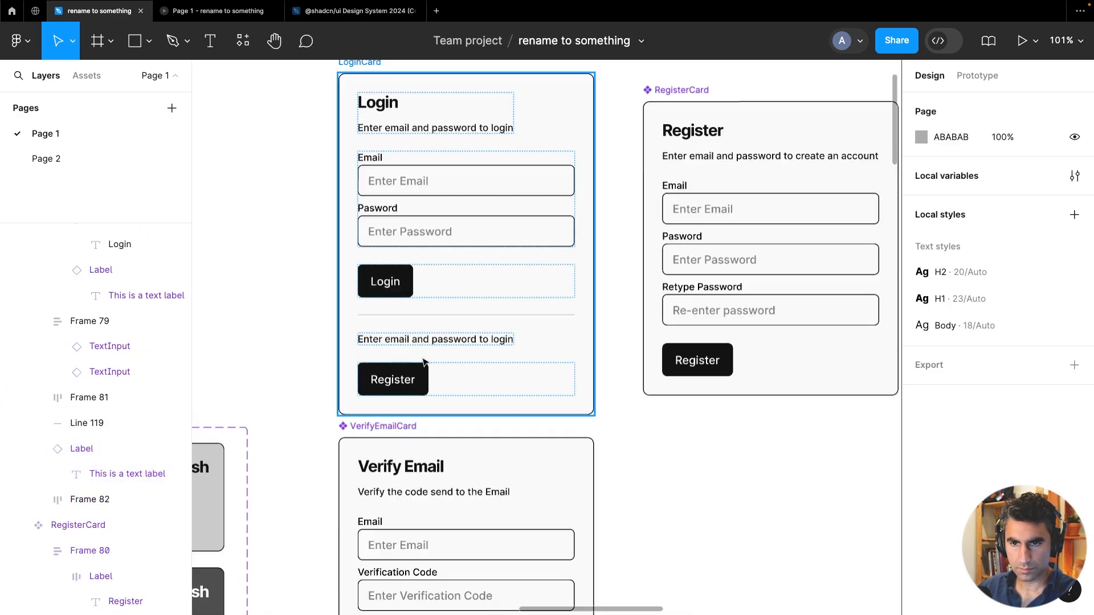
pyautogui.doubleClick(423, 342)
pyautogui.keyDown('shift'); pyautogui.click(416, 378); pyautogui.keyUp('shift')
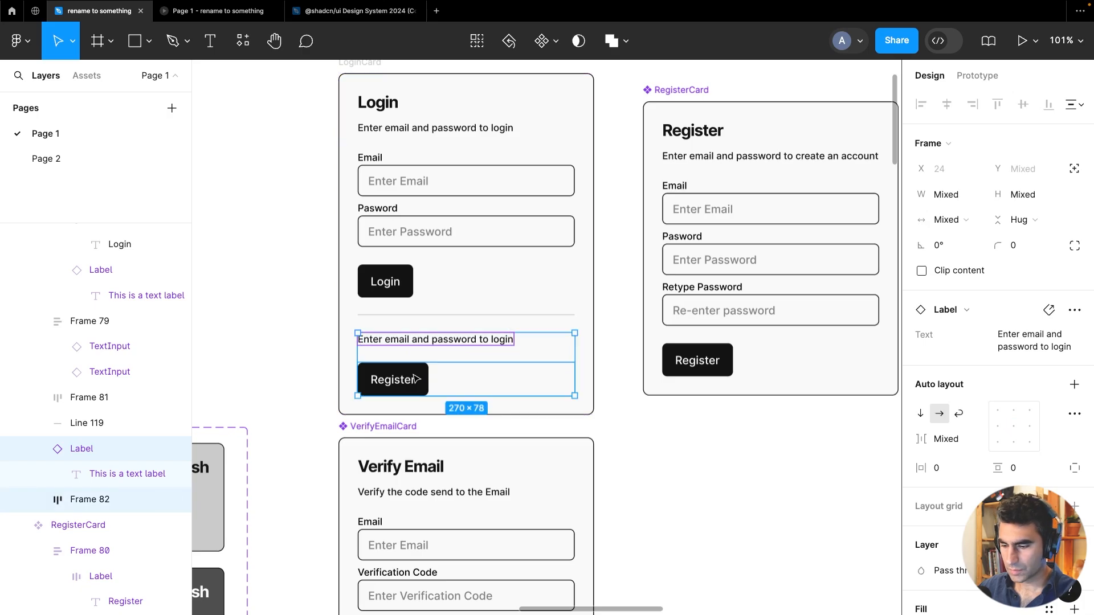
pyautogui.hotkey('ctrl', 'g')
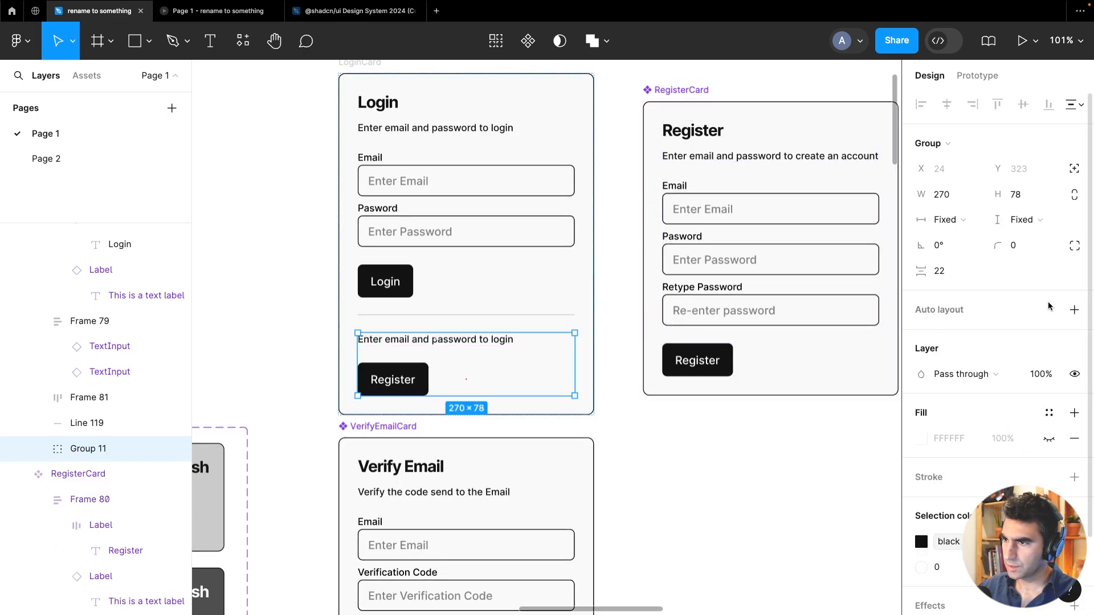
# Add vertical auto layout to the group and set its item spacing to 5
pyautogui.click(1073, 310)
pyautogui.click(941, 364)
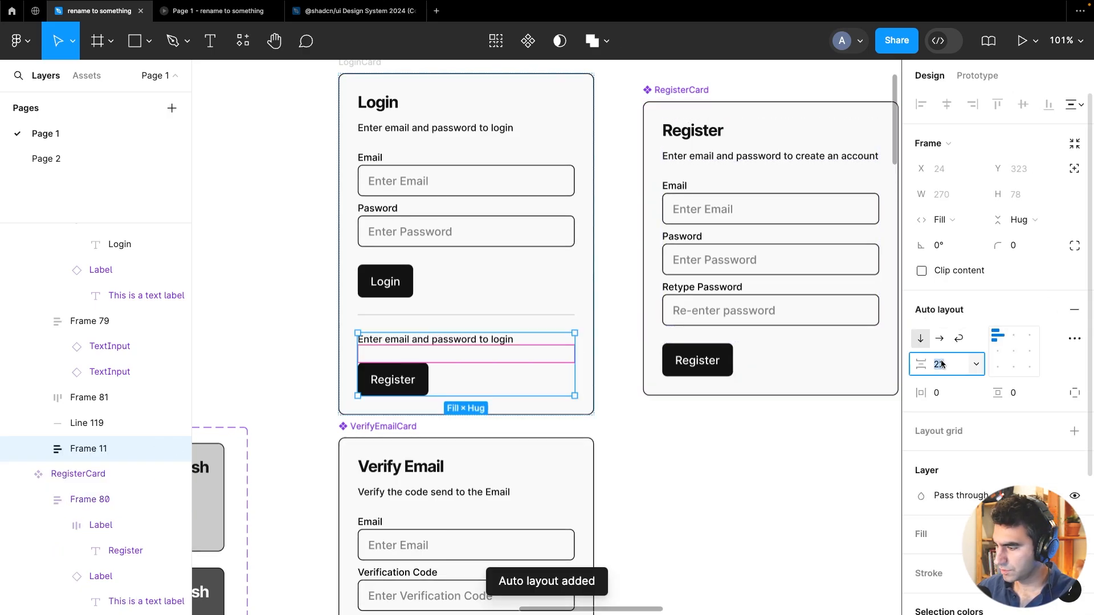
pyautogui.write('5')
pyautogui.press('Return')
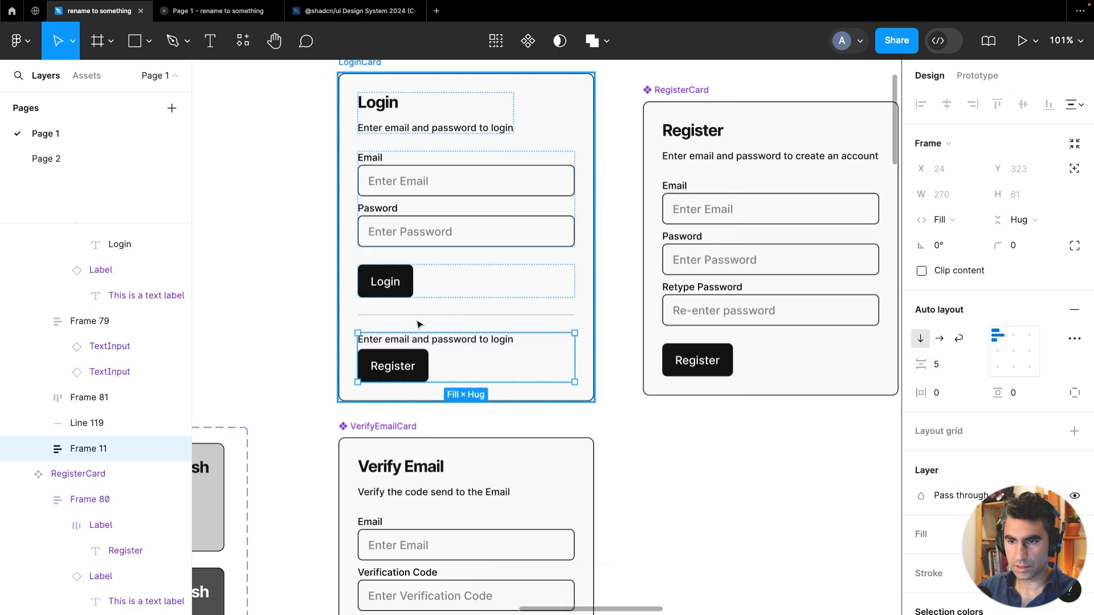
# Select the group holding the label and Register button and inspect its item spacing
pyautogui.click(255, 284)
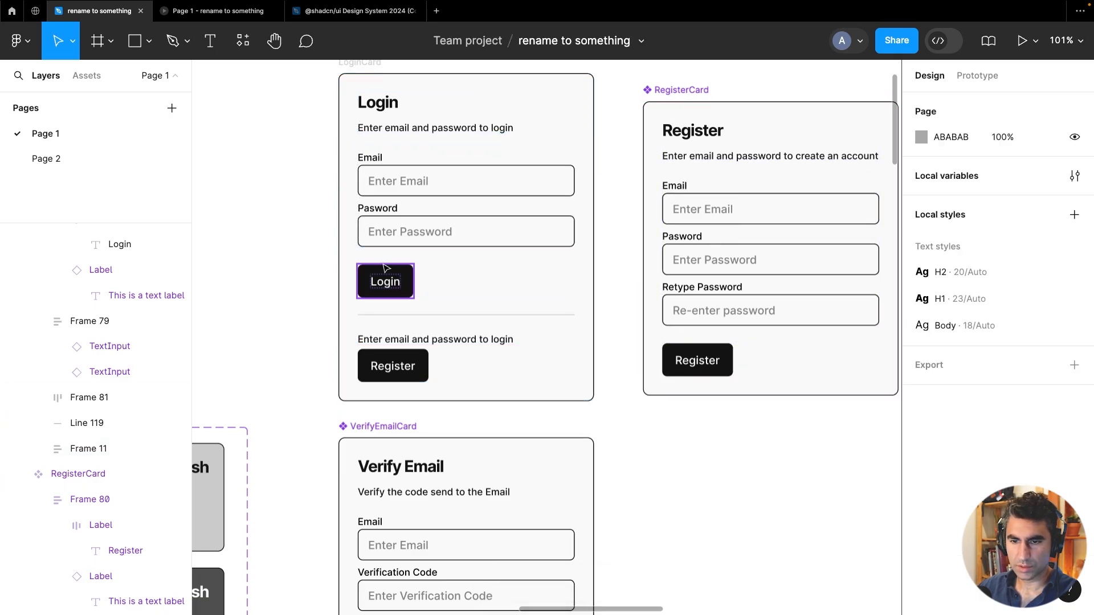
pyautogui.scroll(-4, 383, 268)
pyautogui.scroll(4, 399, 280)
pyautogui.click(463, 348)
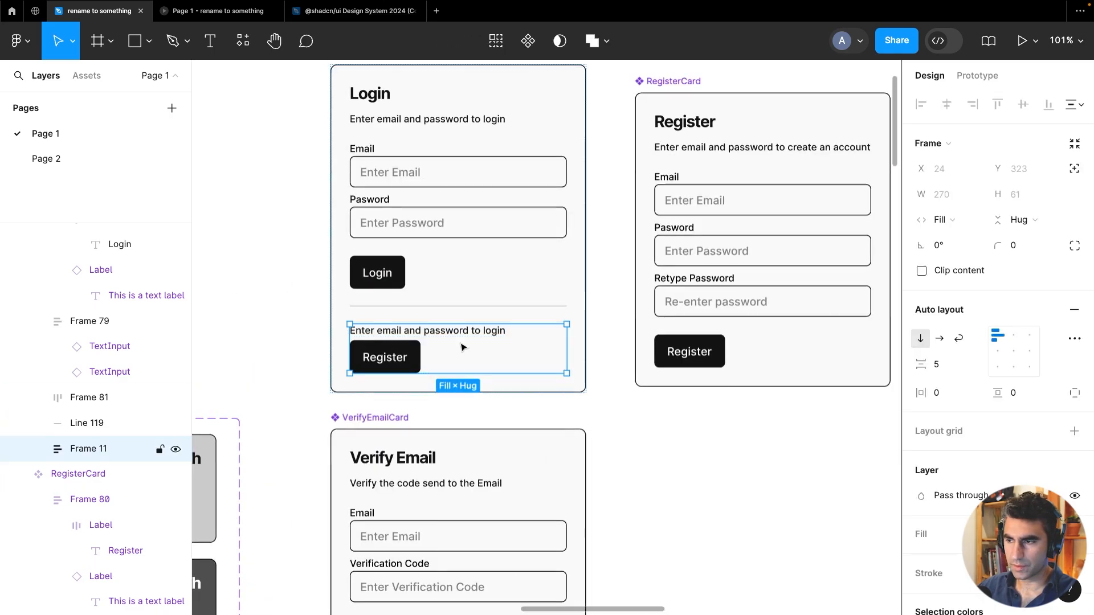
pyautogui.click(938, 368)
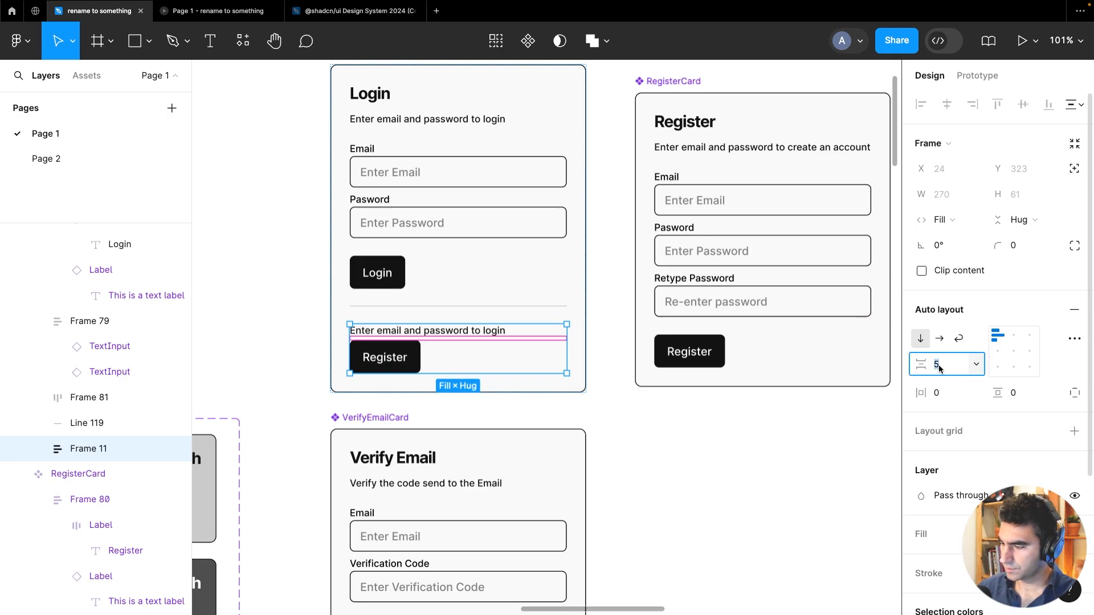
pyautogui.click(281, 224)
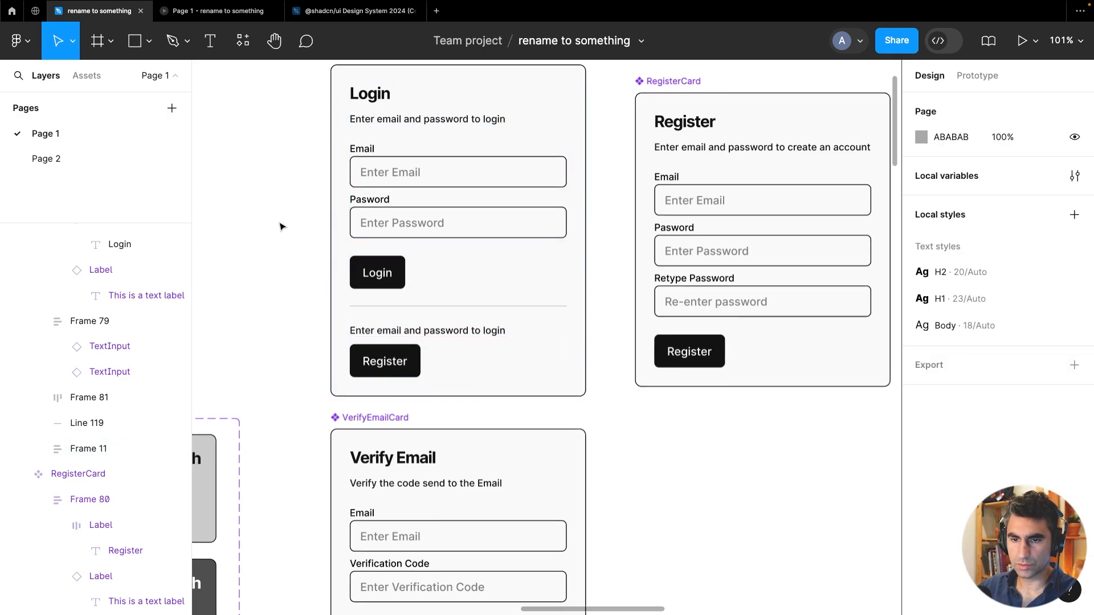
# Change the label above the Register button to "Register to create an account"
pyautogui.scroll(-3, 281, 224)
pyautogui.click(413, 308)
pyautogui.doubleClick(415, 309)
pyautogui.doubleClick(416, 311)
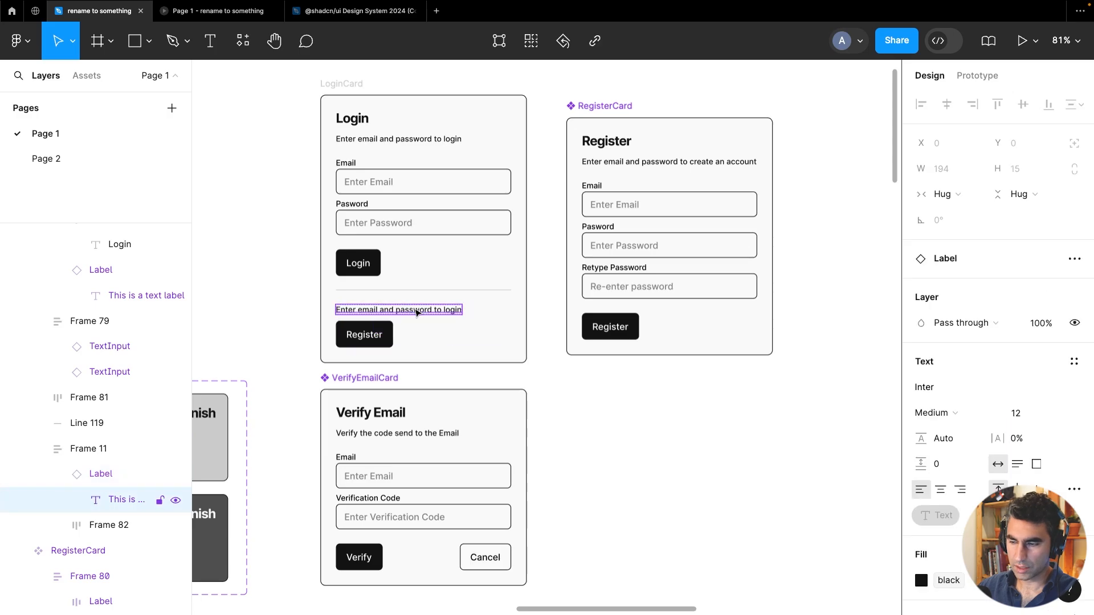
pyautogui.doubleClick(415, 308)
pyautogui.write('R')
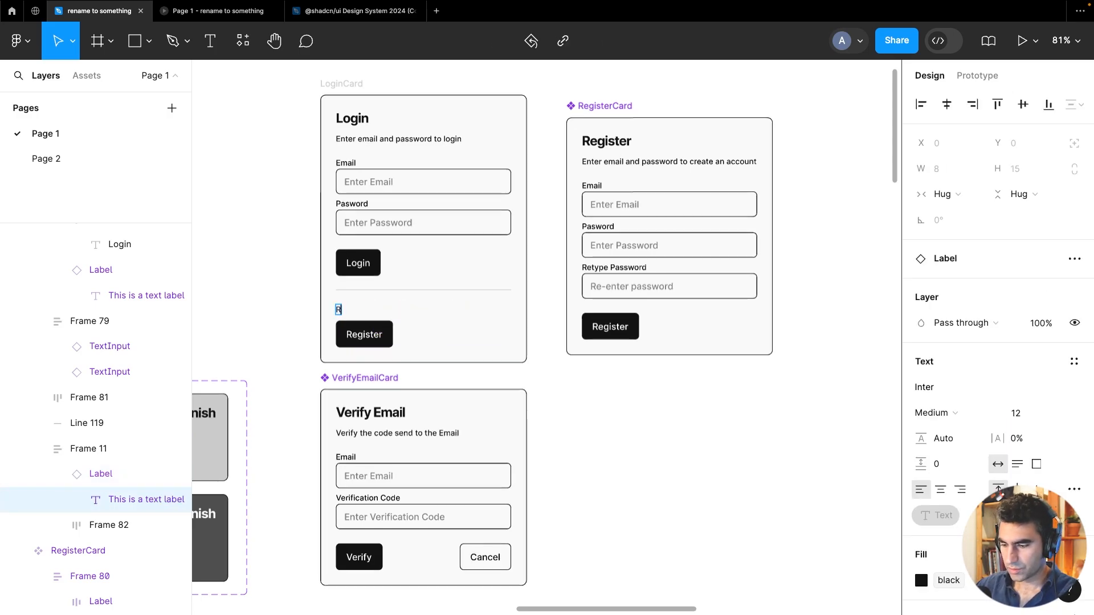
pyautogui.write("egister if you don't")
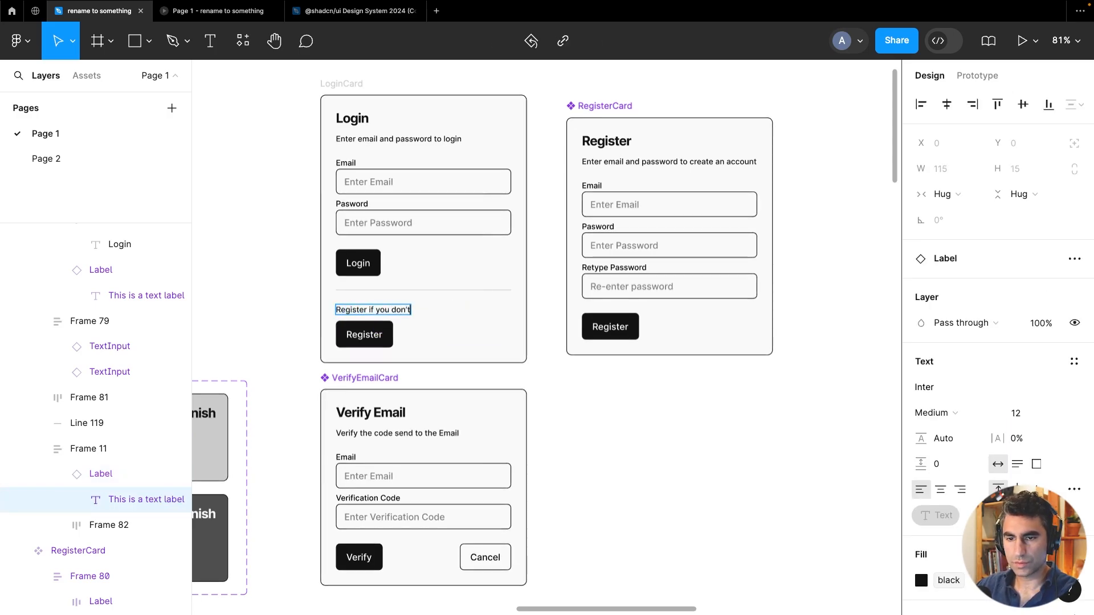
pyautogui.press('BackSpace')
pyautogui.press('BackSpace')
pyautogui.press('BackSpace')
pyautogui.press('BackSpace')
pyautogui.press('BackSpace')
pyautogui.press('BackSpace')
pyautogui.press('BackSpace')
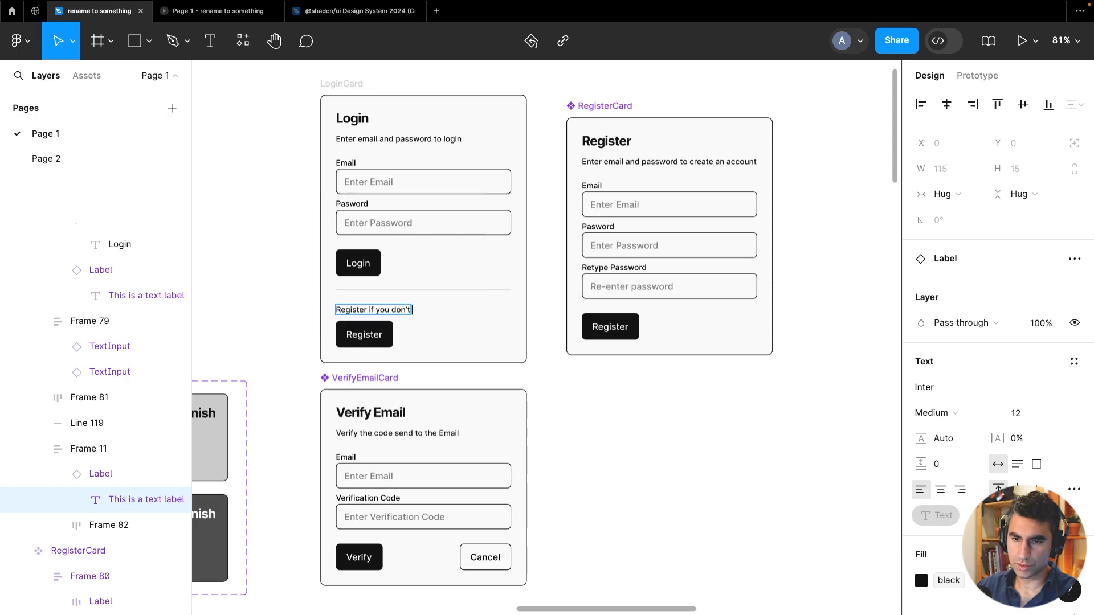
pyautogui.press('BackSpace')
pyautogui.press('BackSpace')
pyautogui.press('BackSpace')
pyautogui.press('BackSpace')
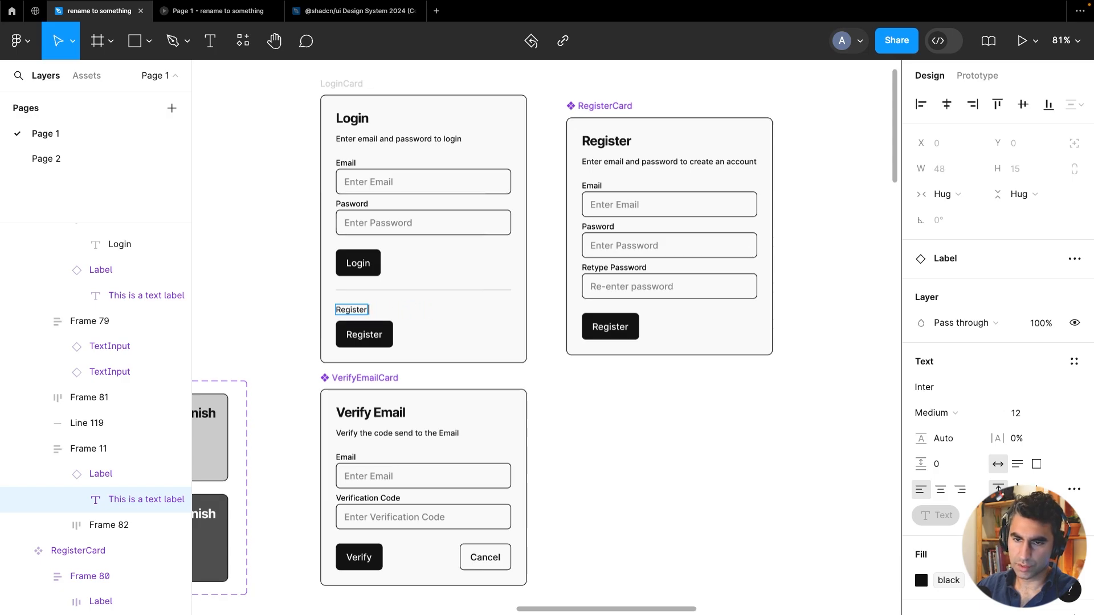
pyautogui.write('to create an account')
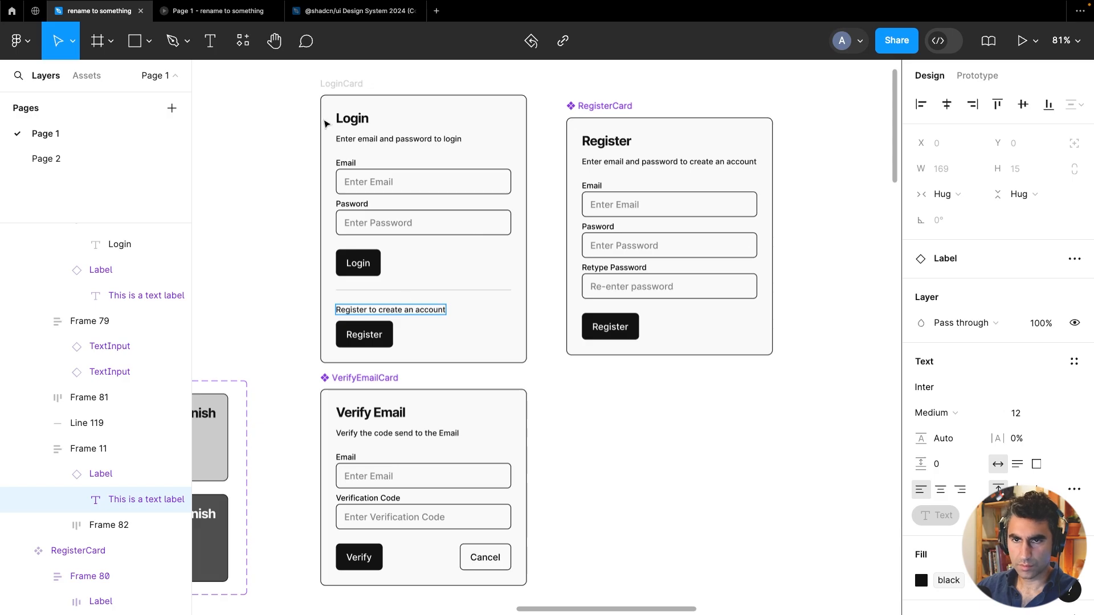
pyautogui.press('Escape')
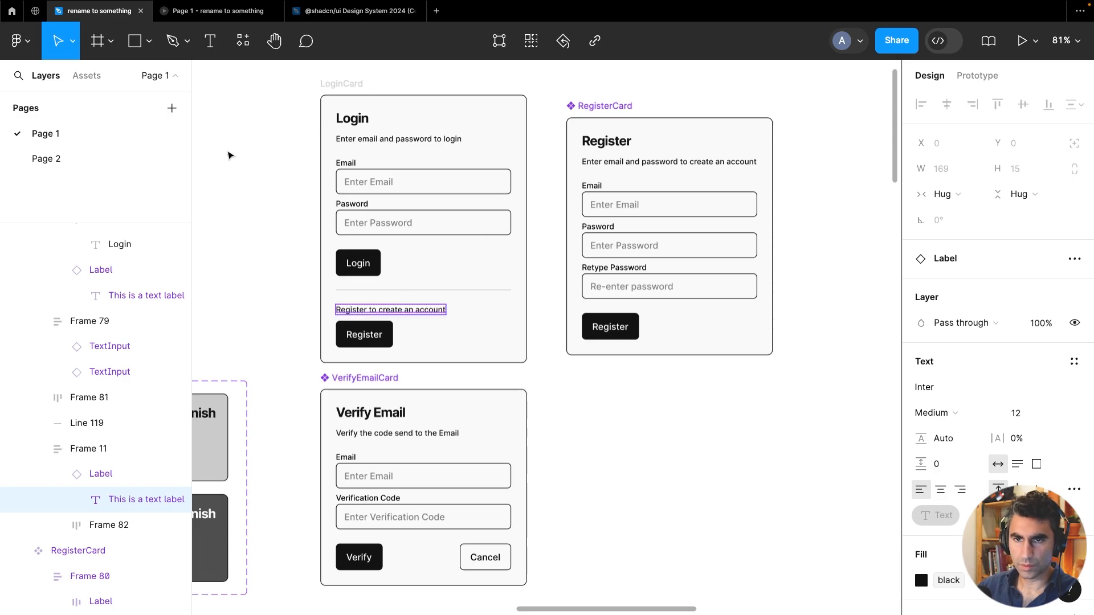
# Turn the LoginCard frame into a component and place the main component below the RegisterCard
pyautogui.click(353, 84)
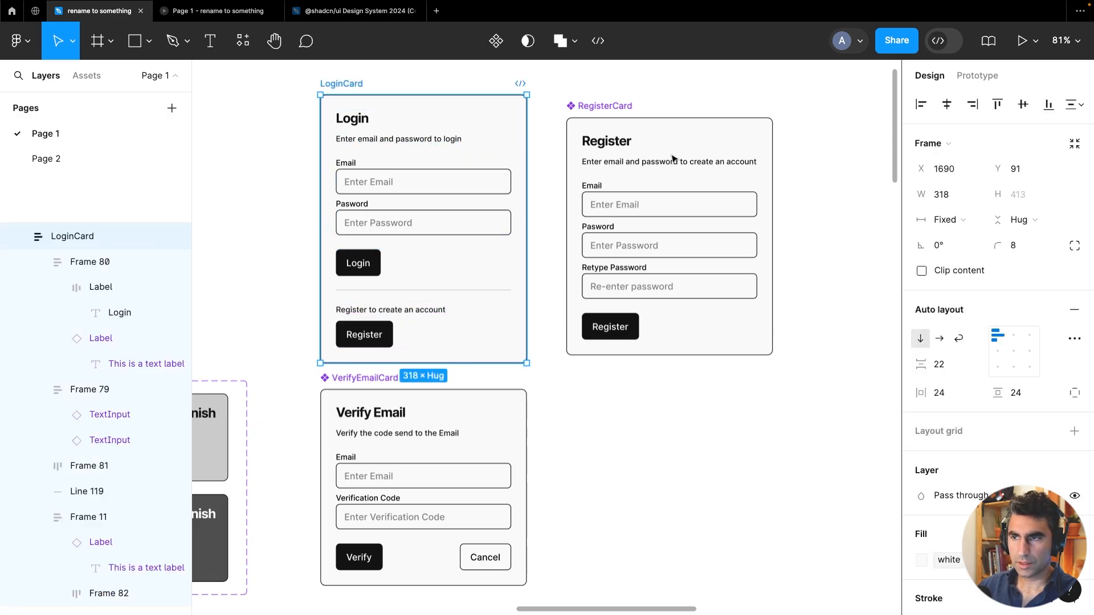
pyautogui.click(496, 40)
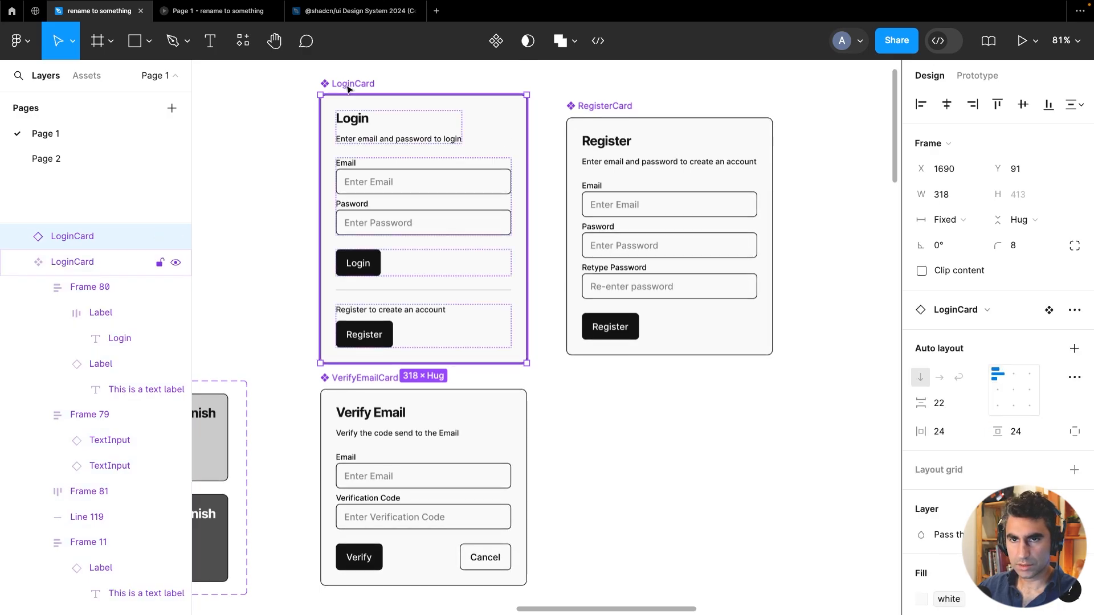
pyautogui.moveTo(346, 90); pyautogui.dragTo(590, 377)
pyautogui.scroll(-5, 588, 373)
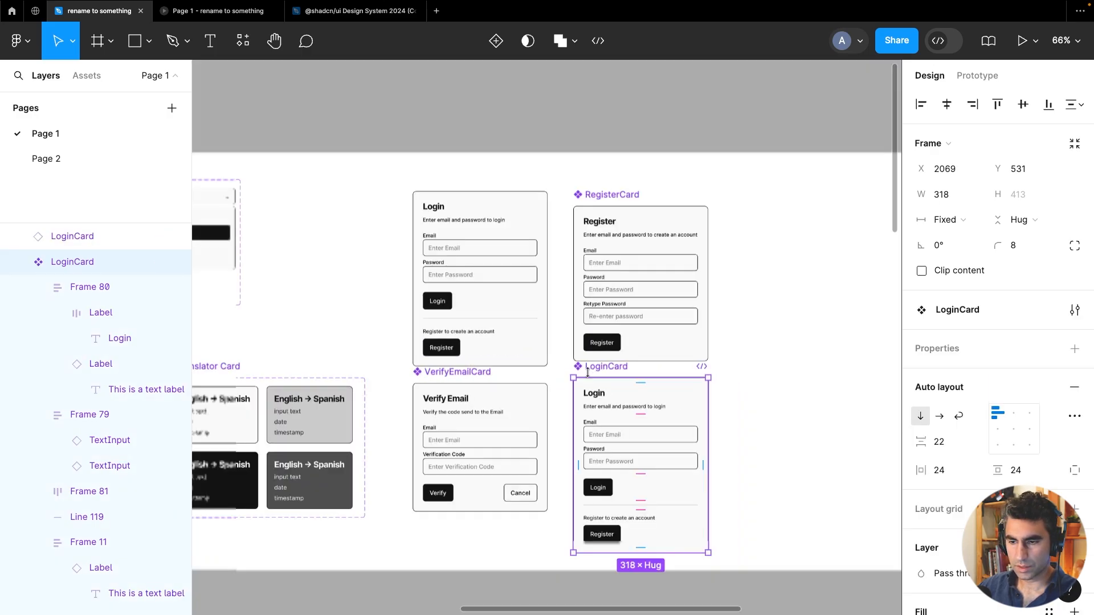
pyautogui.scroll(2, 587, 372)
# Detach the remaining LoginCard instance from its component
pyautogui.click(477, 237)
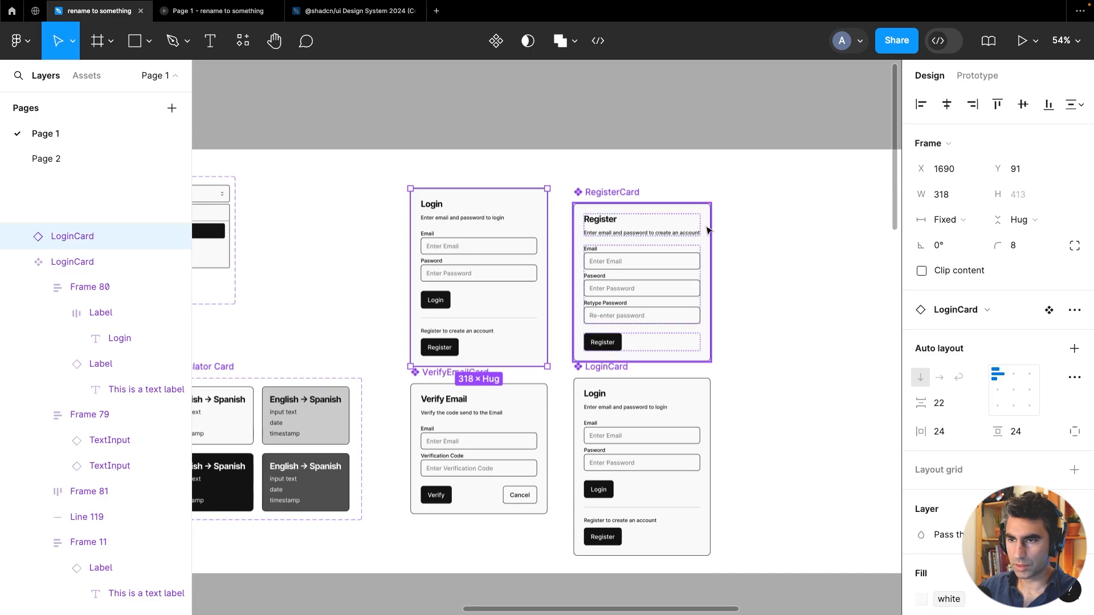
pyautogui.rightClick(535, 214)
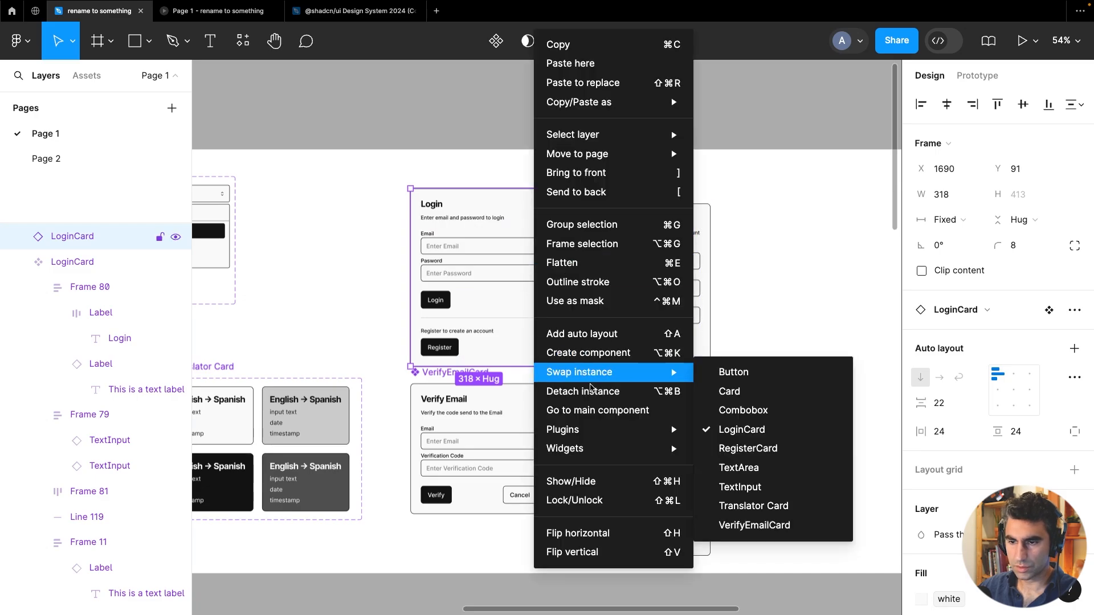
pyautogui.click(592, 389)
# Rename the detached card's heading to "Logout"
pyautogui.doubleClick(431, 204)
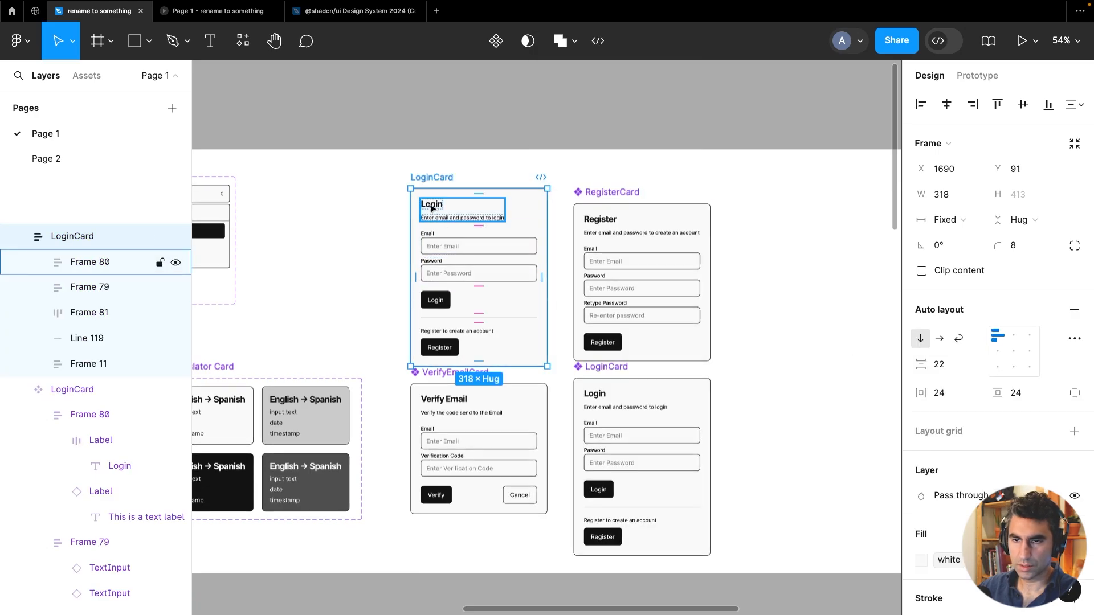
pyautogui.doubleClick(431, 205)
pyautogui.doubleClick(430, 204)
pyautogui.write('Logout')
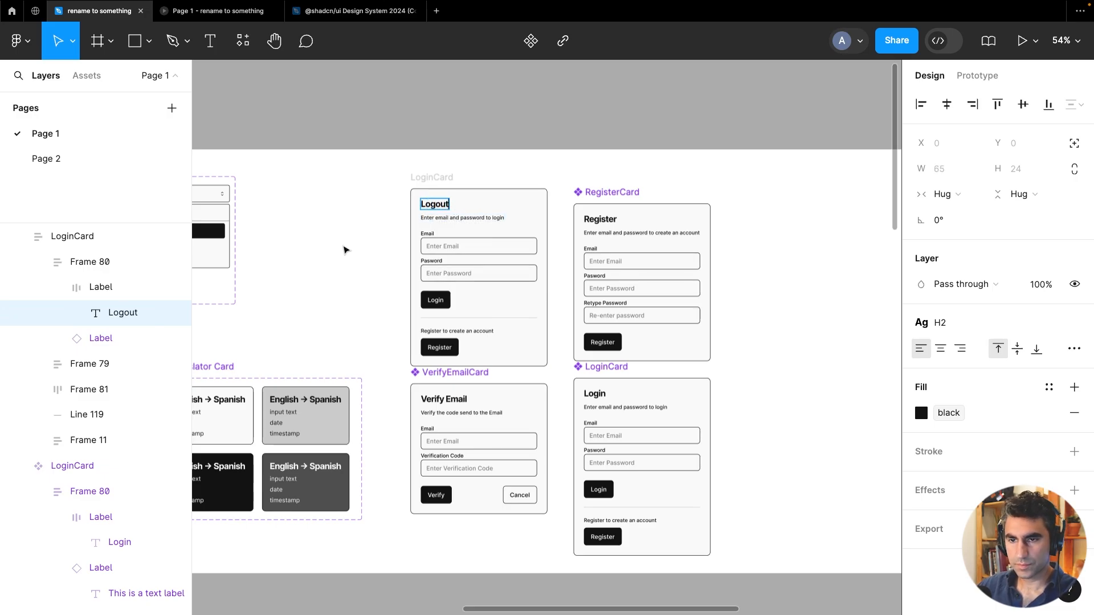
pyautogui.press('Escape')
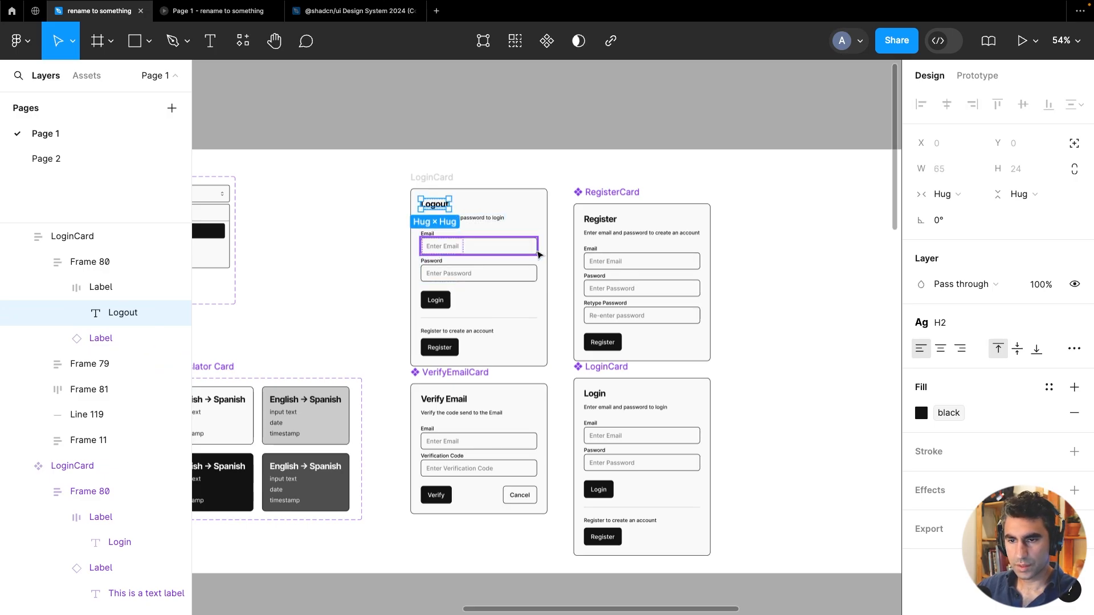
# Change the detached card's subtitle to "Click Logout to"
pyautogui.scroll(5, 537, 255)
pyautogui.scroll(-4, 468, 284)
pyautogui.scroll(5, 470, 326)
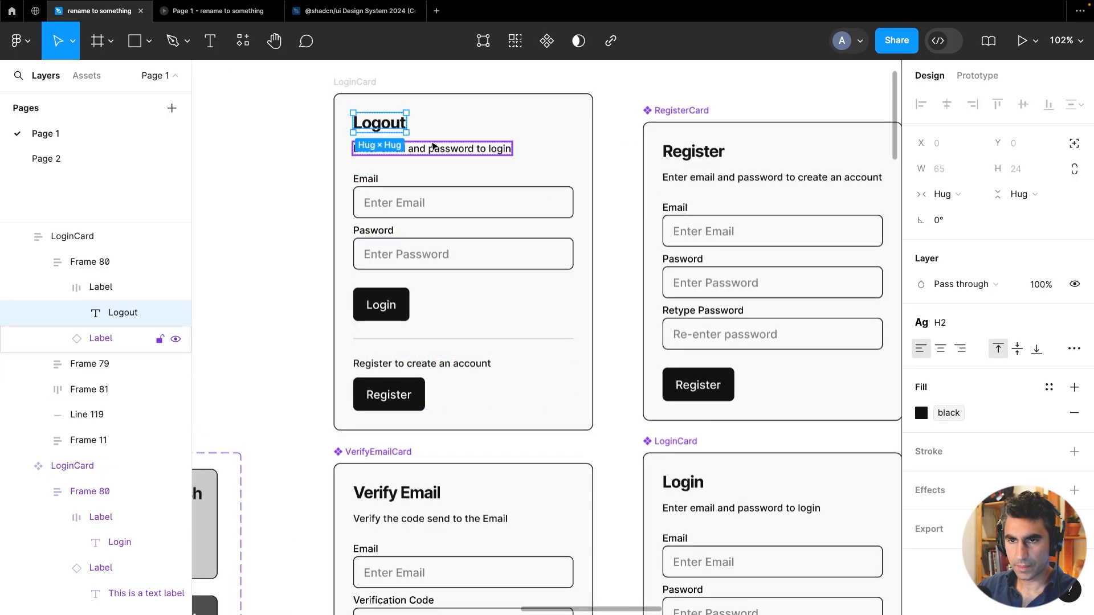
pyautogui.doubleClick(439, 150)
pyautogui.doubleClick(437, 148)
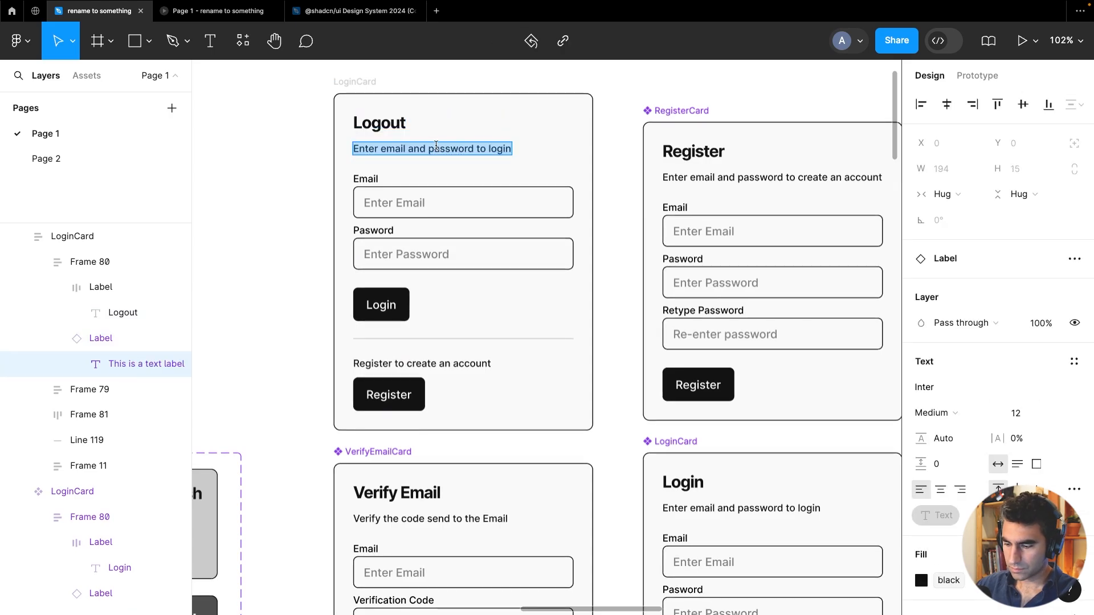
pyautogui.write('Click Logout to')
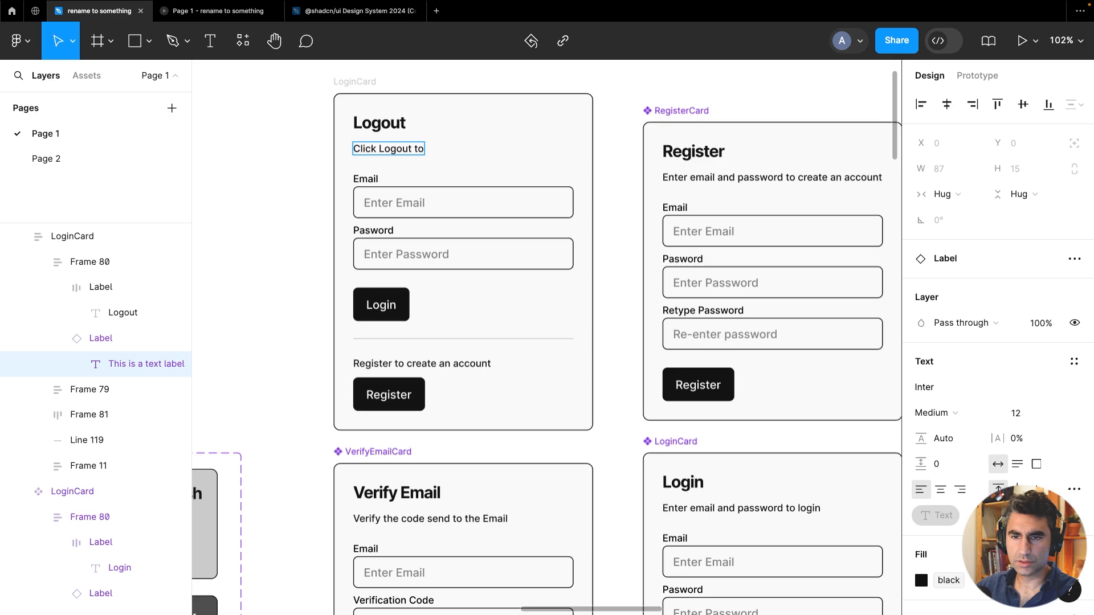
pyautogui.press('Escape')
# Set the card's primary button text to "Logout"
pyautogui.click(365, 305)
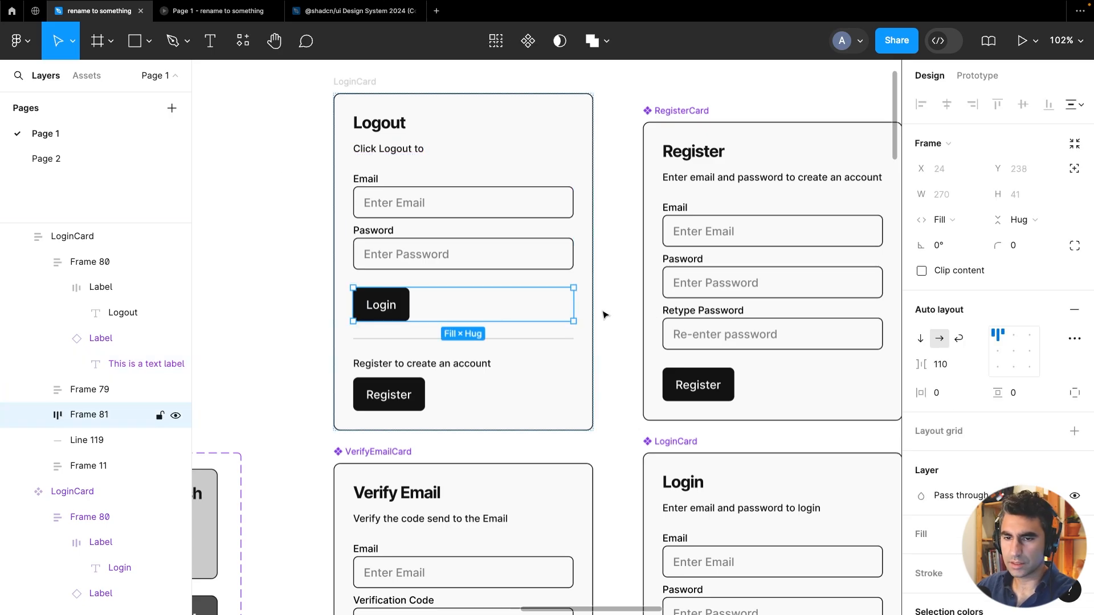
pyautogui.click(398, 317)
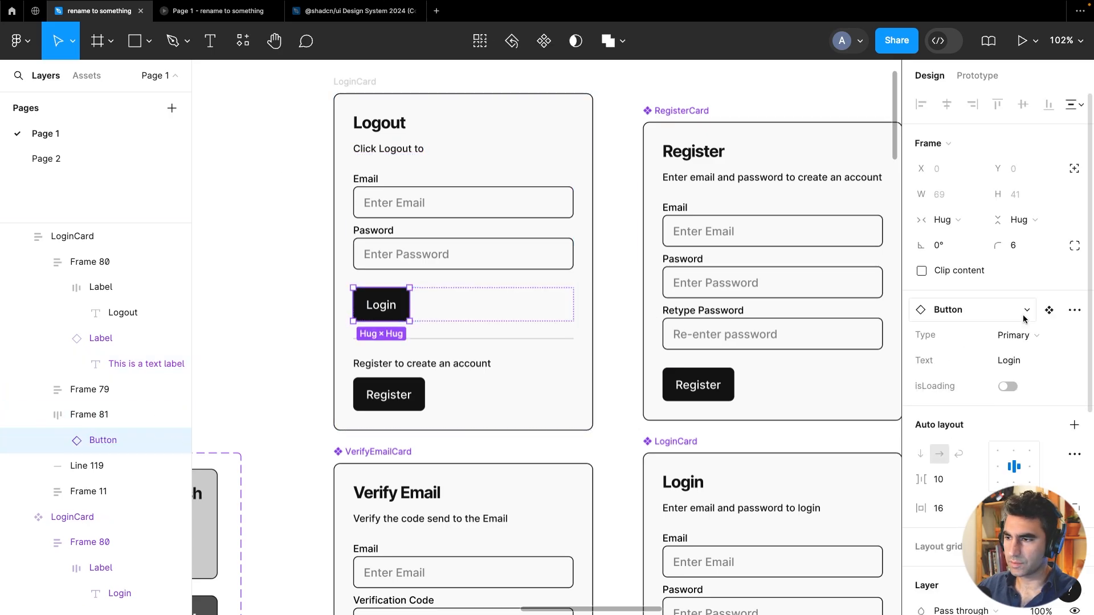
pyautogui.write('Logout')
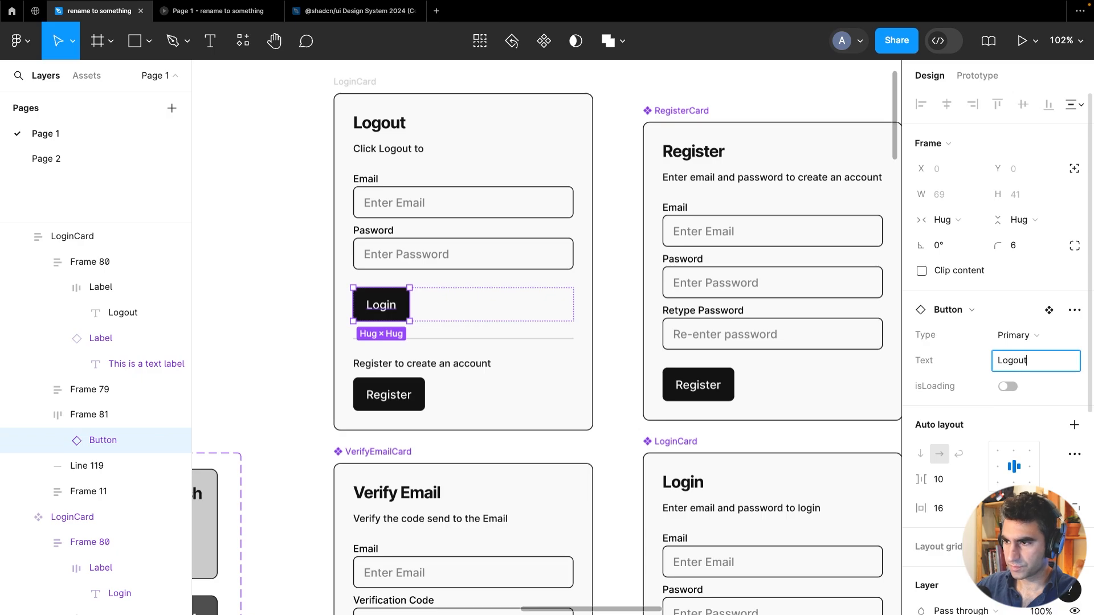
pyautogui.press('Return')
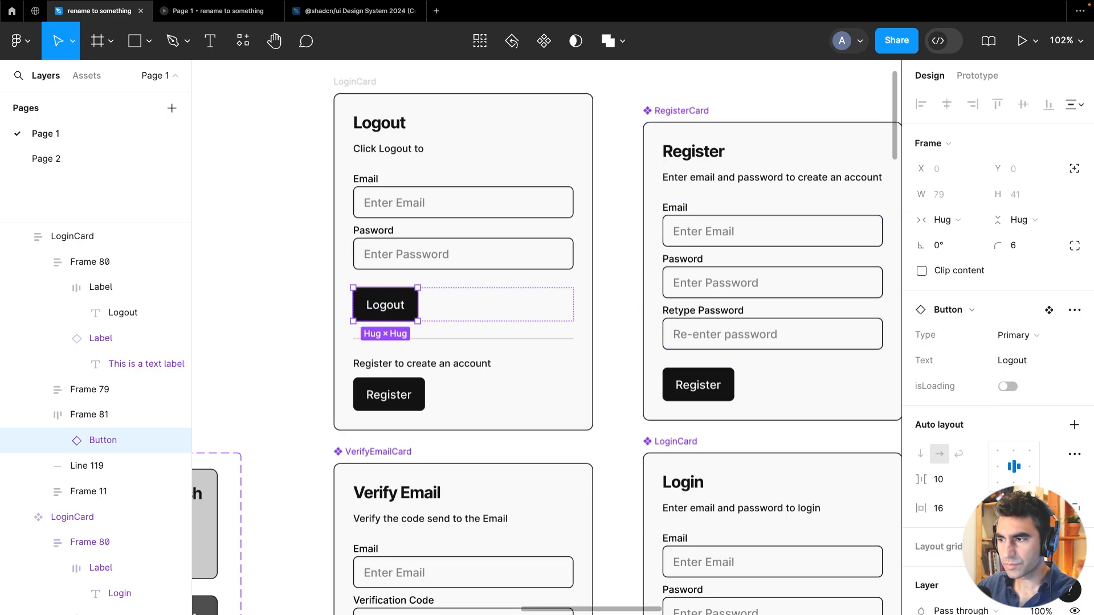
# Move the subtitle label into the frame holding the Email and Password inputs
pyautogui.click(393, 150)
pyautogui.click(429, 213)
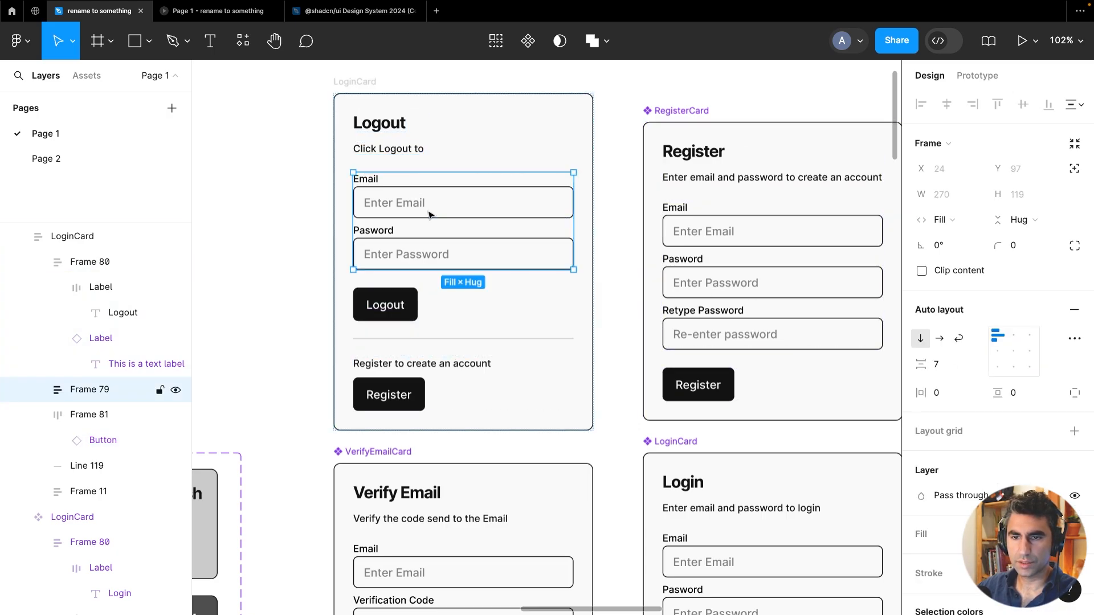
pyautogui.click(399, 149)
pyautogui.doubleClick(399, 149)
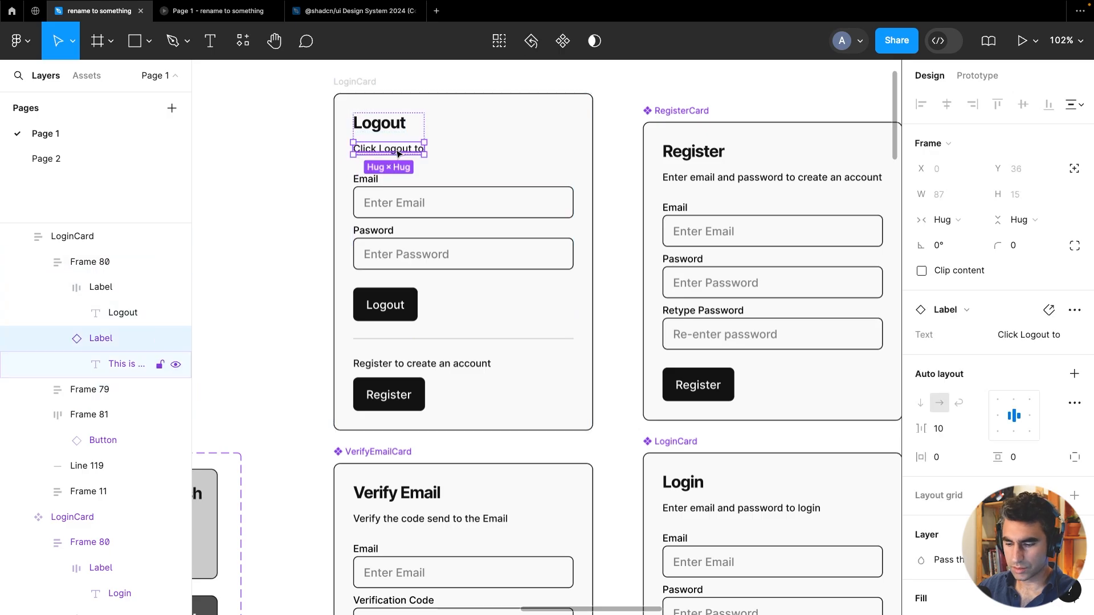
pyautogui.press('Delete')
pyautogui.click(405, 166)
pyautogui.hotkey('ctrl', 'v')
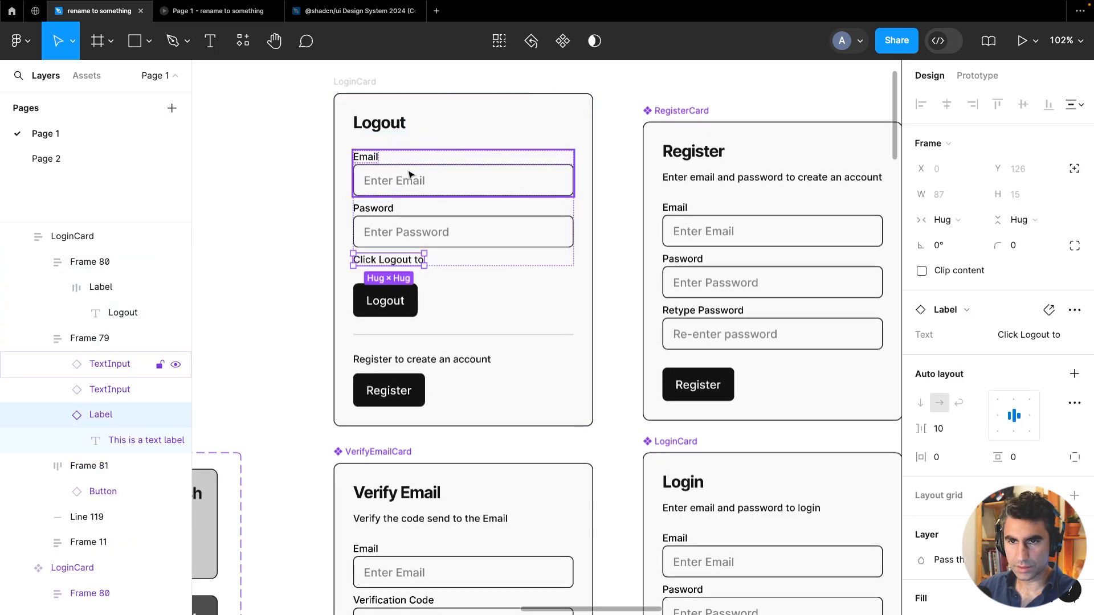
# Delete the Email and Password input fields from that frame
pyautogui.click(411, 179)
pyautogui.press('Delete')
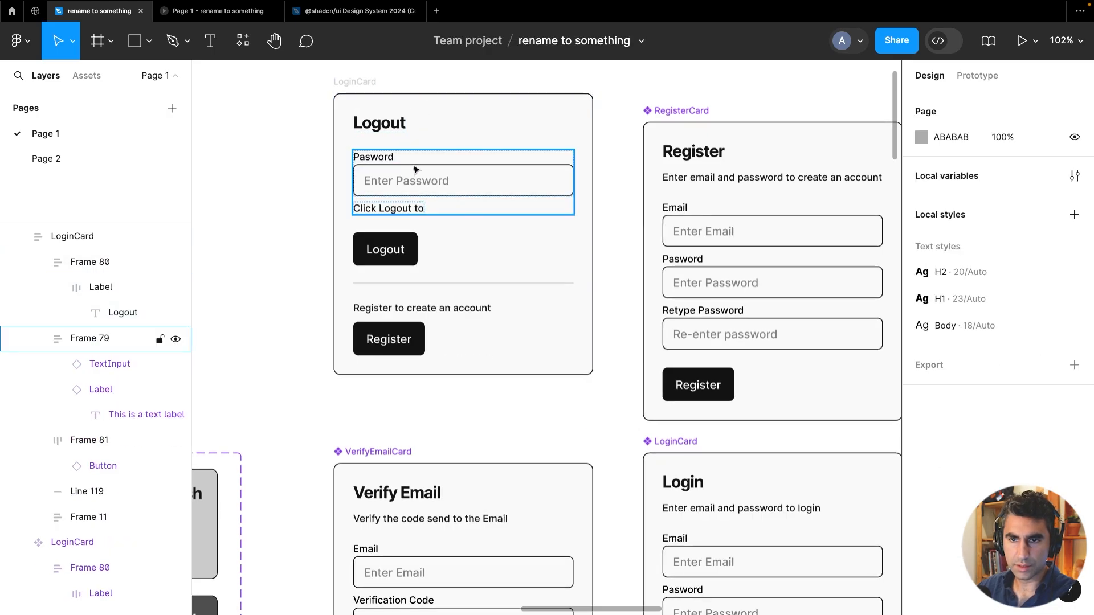
pyautogui.click(413, 169)
pyautogui.press('Delete')
# Change the moved label's text to two lines, "Username" and "User Id"
pyautogui.click(412, 161)
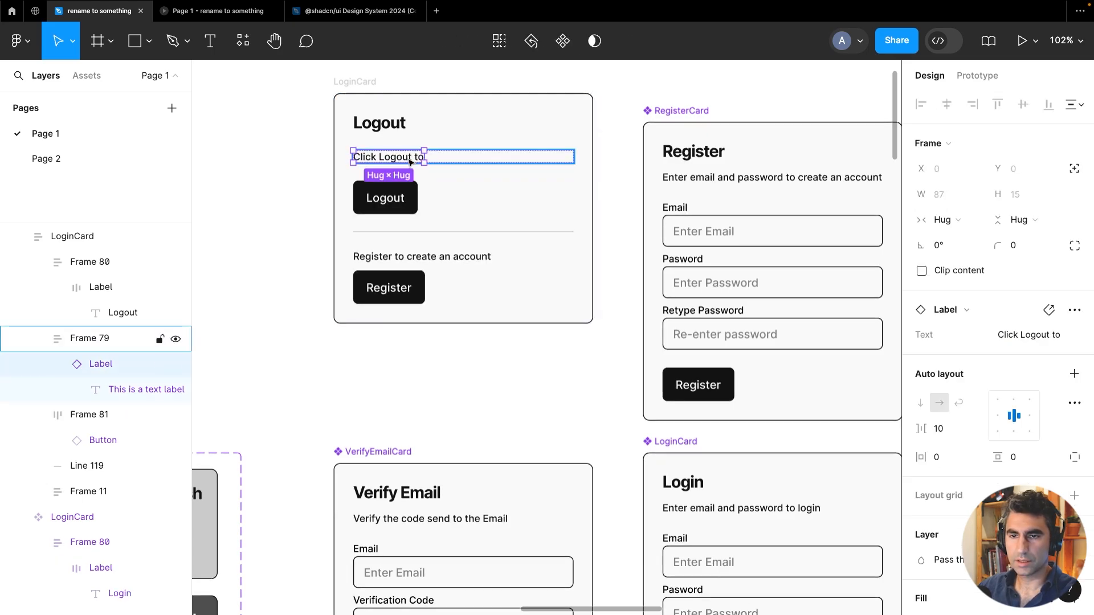
pyautogui.doubleClick(408, 158)
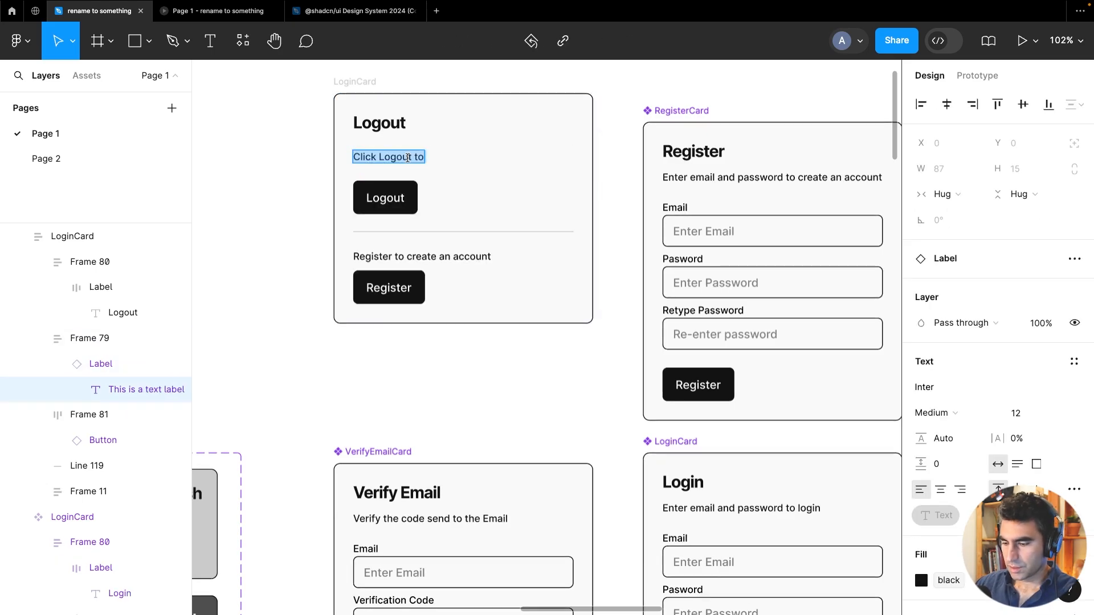
pyautogui.write('Username')
pyautogui.press('Return')
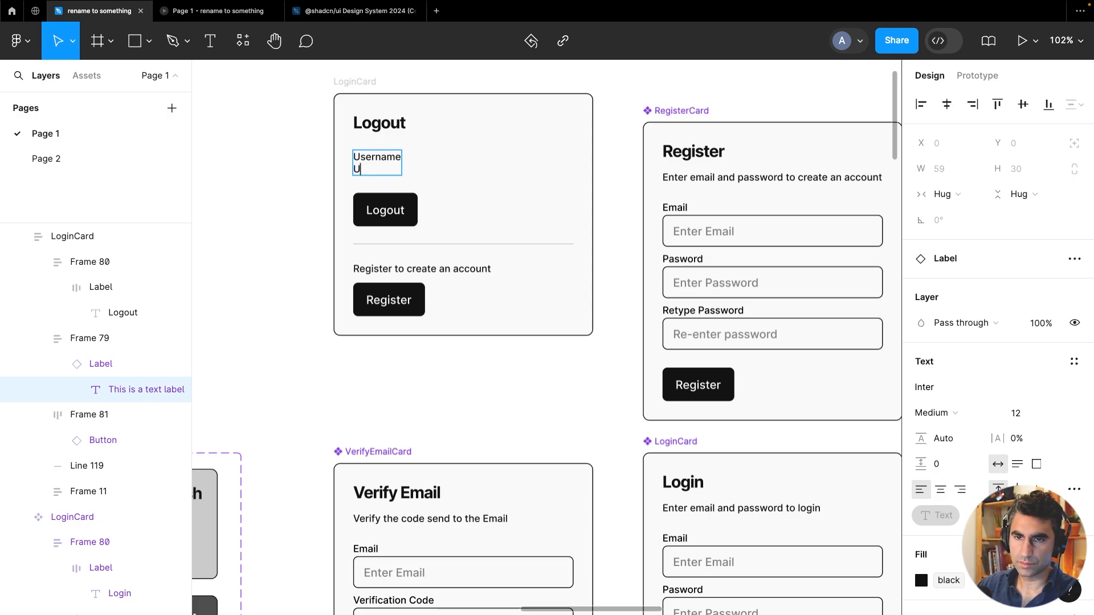
pyautogui.press('Escape')
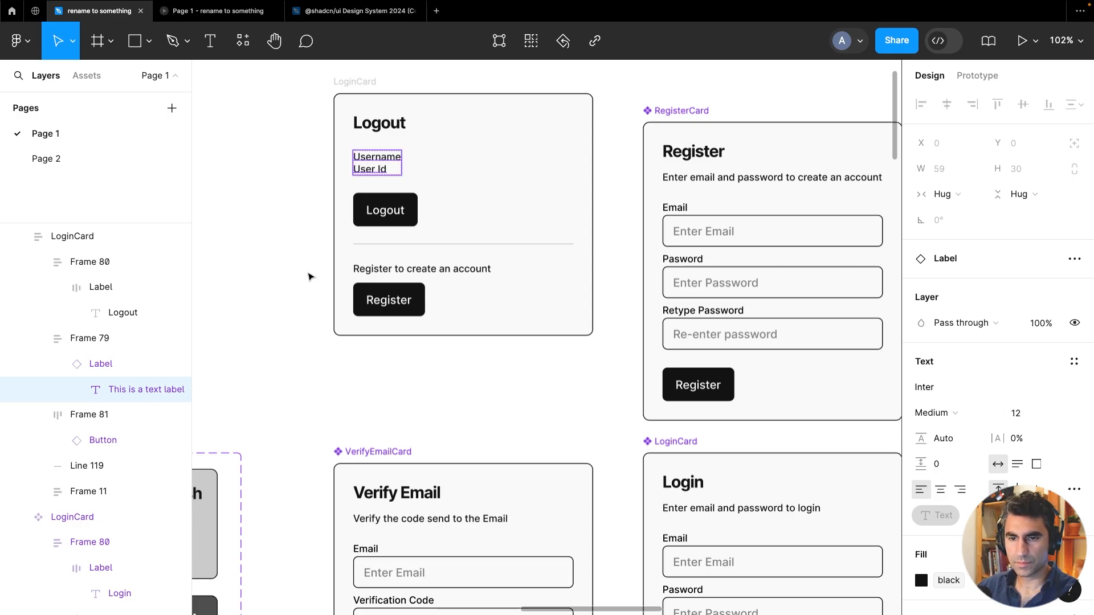
# Delete the divider line and the Register section from the card
pyautogui.click(401, 245)
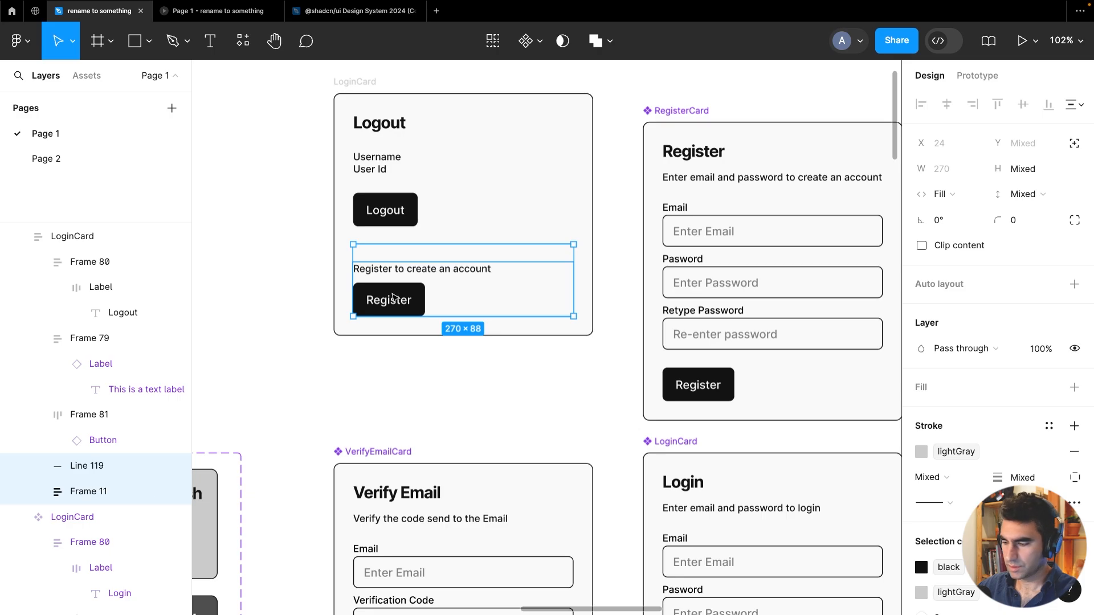
pyautogui.press('Delete')
# Rename the card frame to "LogoutCard" and convert it into a component
pyautogui.scroll(3, 393, 291)
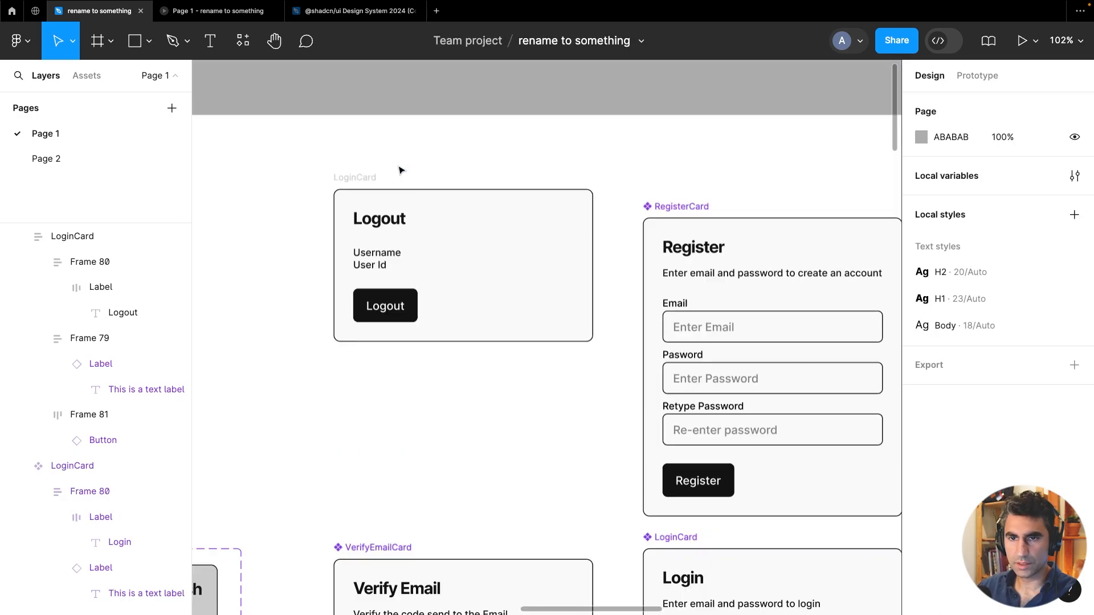
pyautogui.click(359, 178)
pyautogui.doubleClick(359, 179)
pyautogui.write('L')
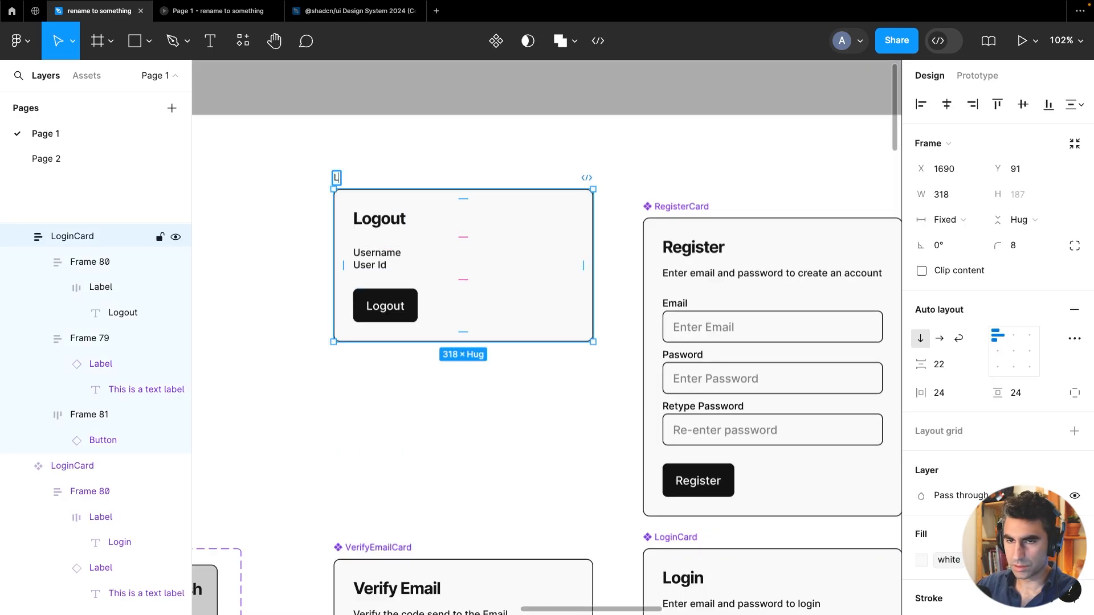
pyautogui.write('ogoutCard')
pyautogui.press('Return')
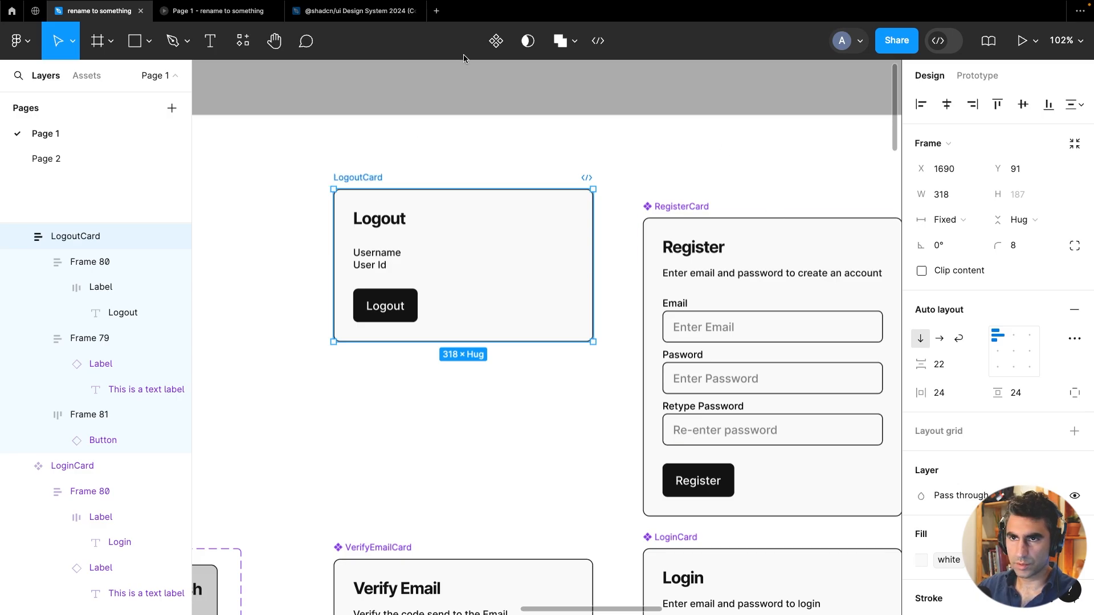
pyautogui.click(495, 45)
pyautogui.click(498, 98)
# Browse the canvas sections to locate the Translator App header in the User Translation screens
pyautogui.scroll(-5, 509, 140)
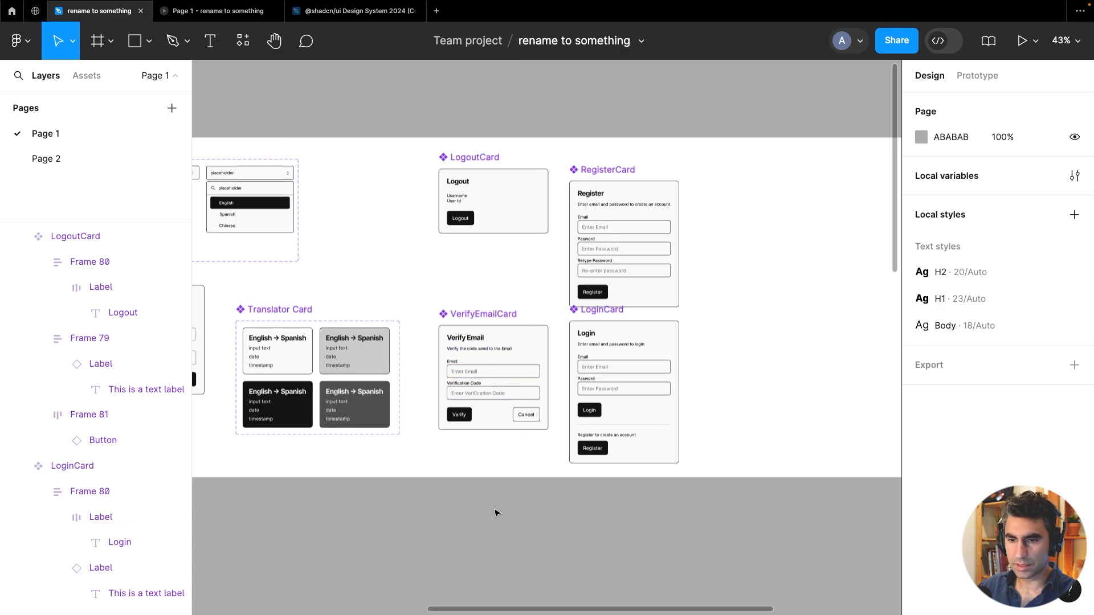
pyautogui.scroll(-3, 495, 513)
pyautogui.scroll(-3, 530, 434)
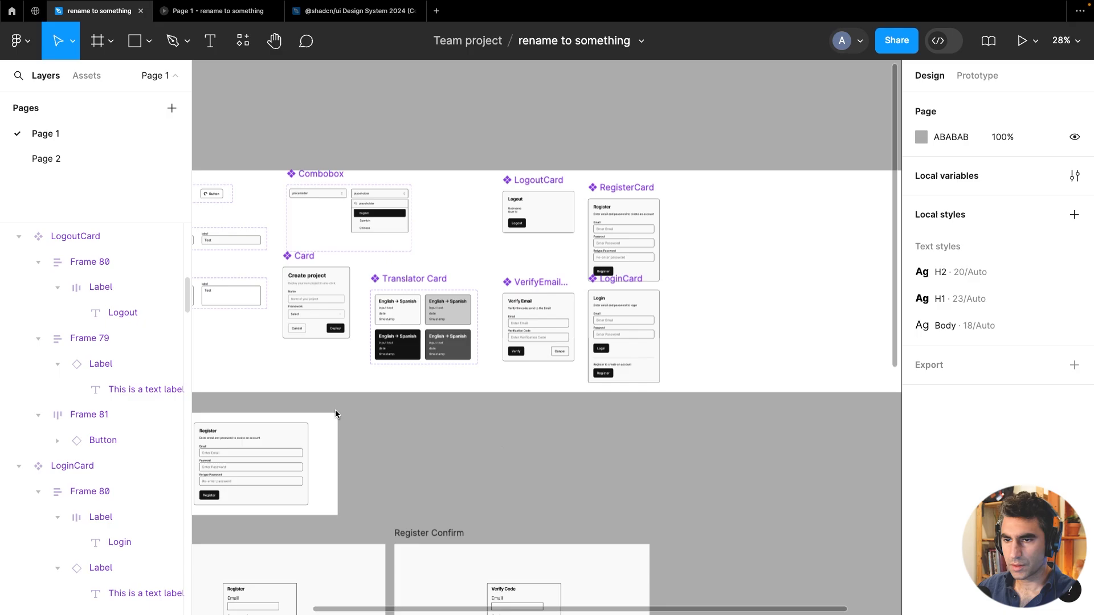
pyautogui.scroll(-3, 516, 443)
pyautogui.scroll(2, 515, 442)
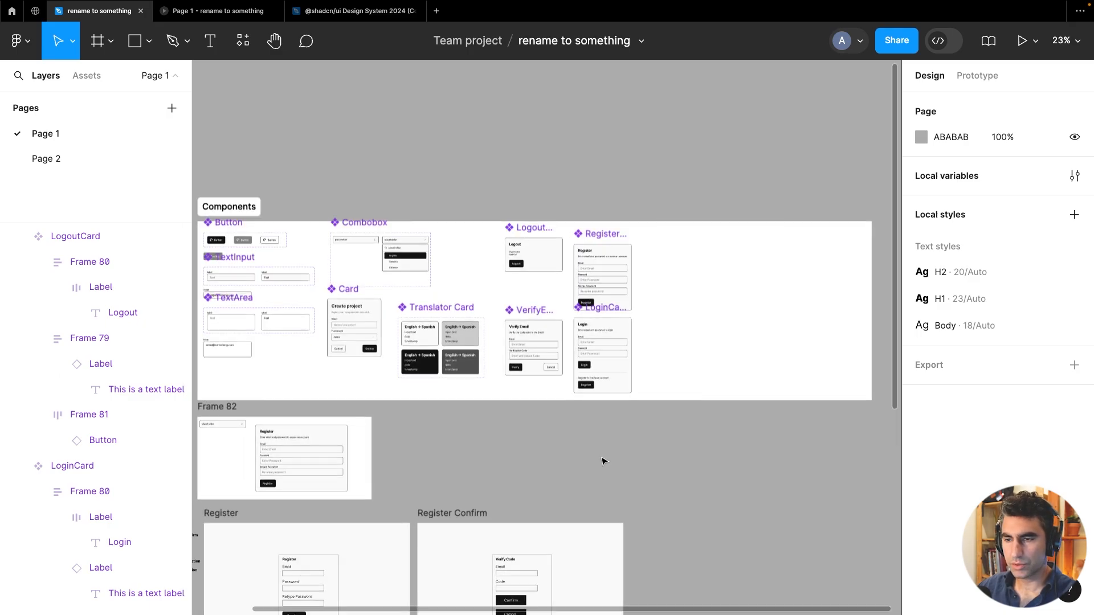
pyautogui.scroll(-10, 588, 482)
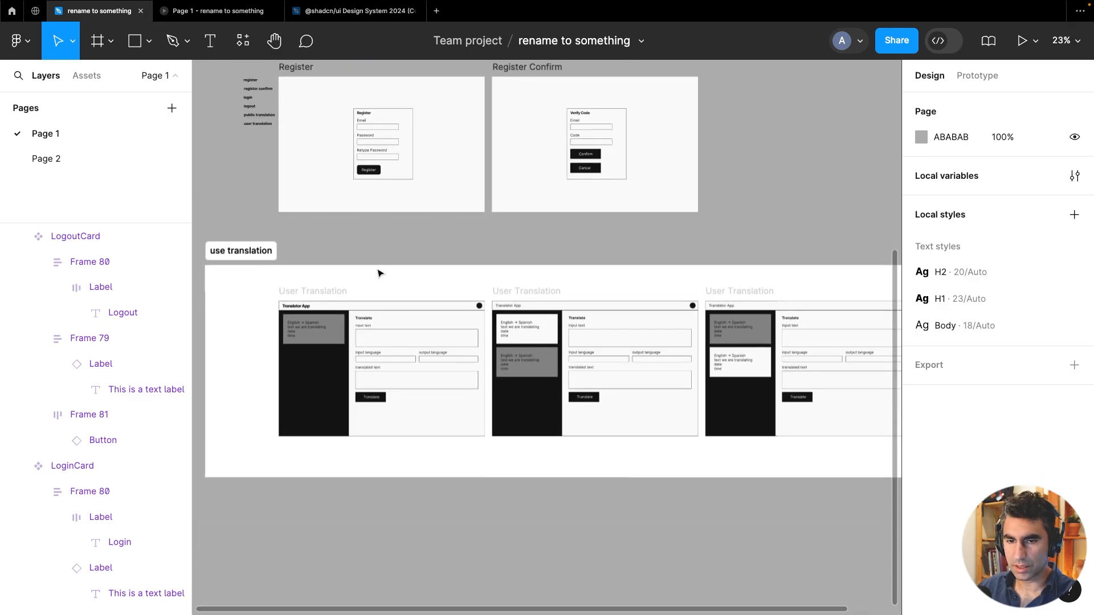
pyautogui.scroll(2, 380, 273)
# Copy the Translator App header group into the Components section and position it beside the cards
pyautogui.click(524, 306)
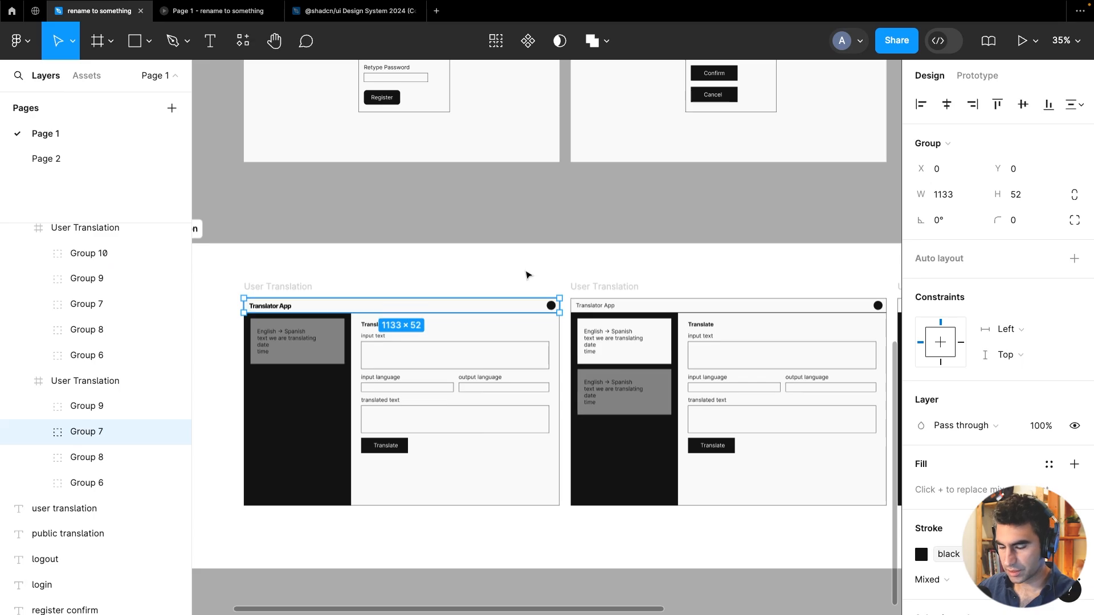
pyautogui.scroll(-3, 525, 276)
pyautogui.scroll(7, 586, 479)
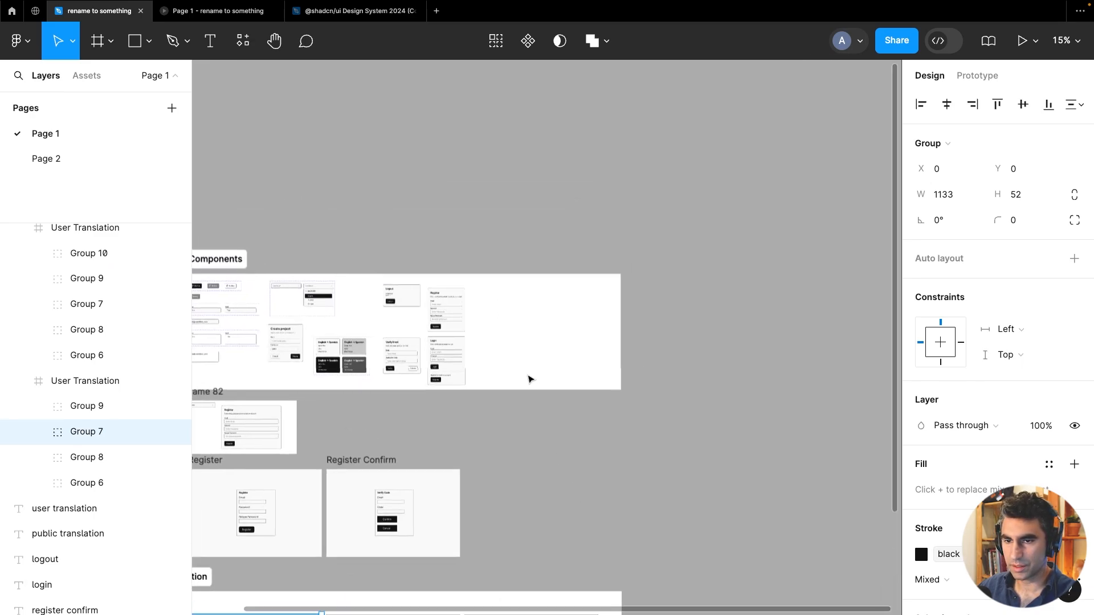
pyautogui.scroll(3, 530, 379)
pyautogui.rightClick(482, 198)
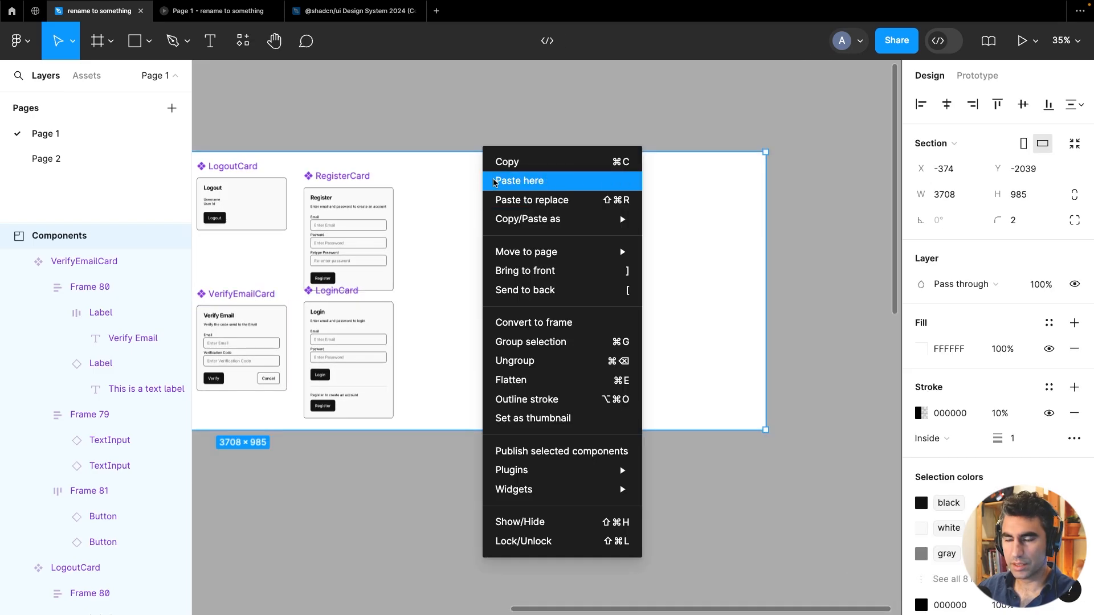
pyautogui.click(494, 181)
pyautogui.moveTo(565, 203); pyautogui.dragTo(506, 195)
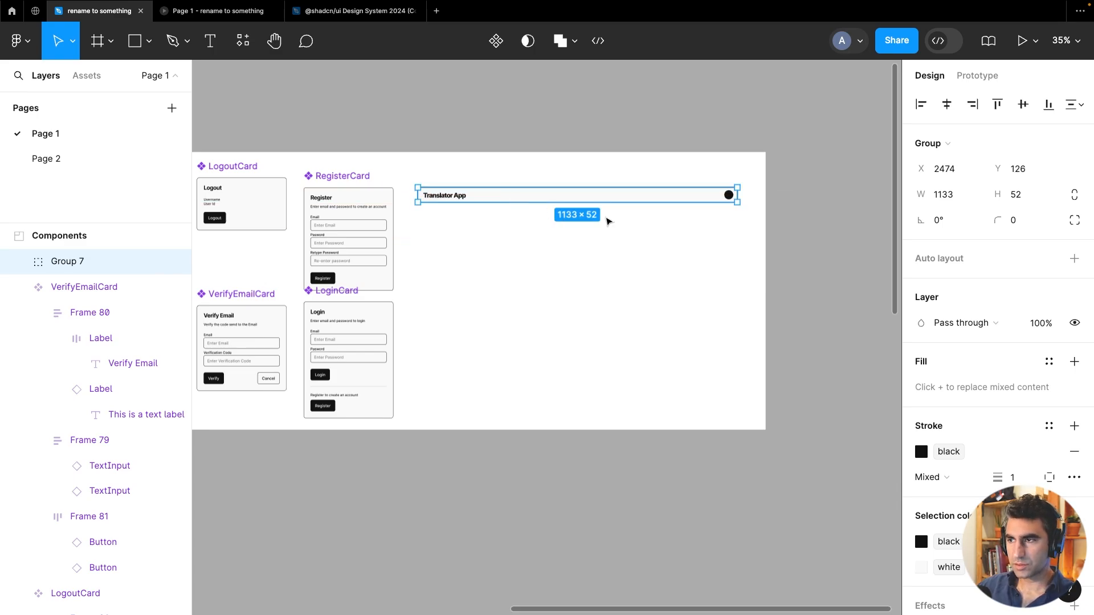
# Inspect the header's Translator App title text and its circular icon
pyautogui.scroll(5, 608, 221)
pyautogui.scroll(1, 592, 270)
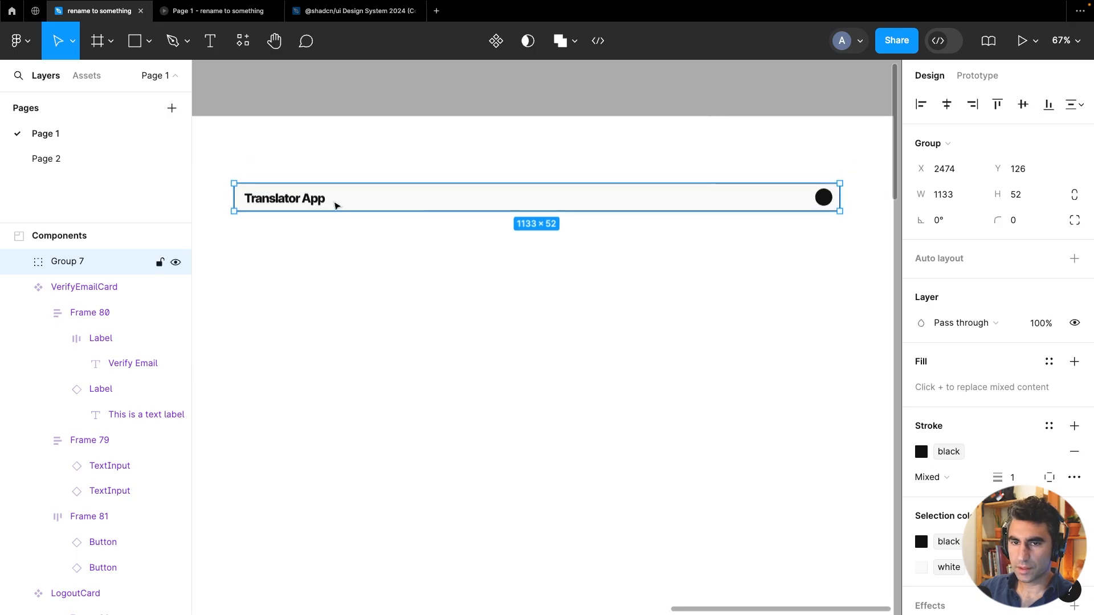
pyautogui.doubleClick(277, 205)
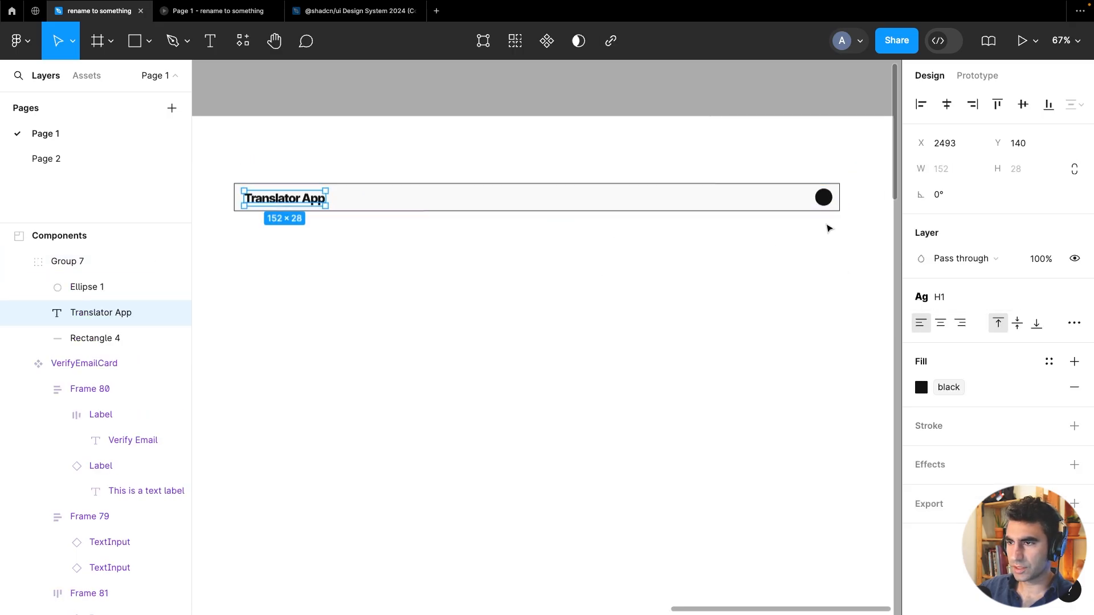
pyautogui.click(826, 199)
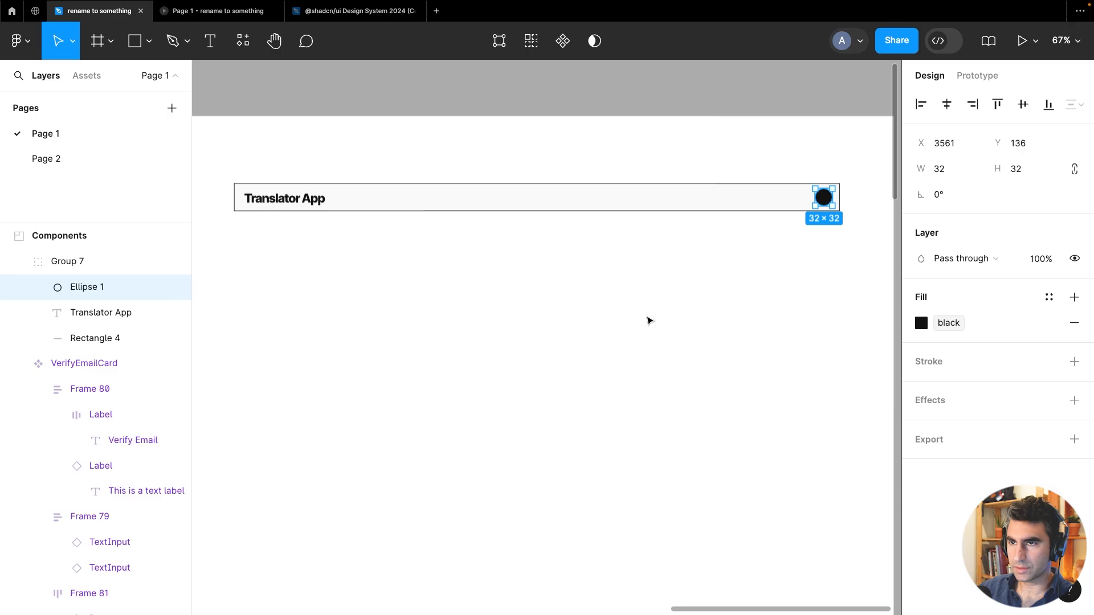
# In the shadcn/ui Design System 2024 file, open the Primitives page and select the Avatar component set
pyautogui.click(228, 11)
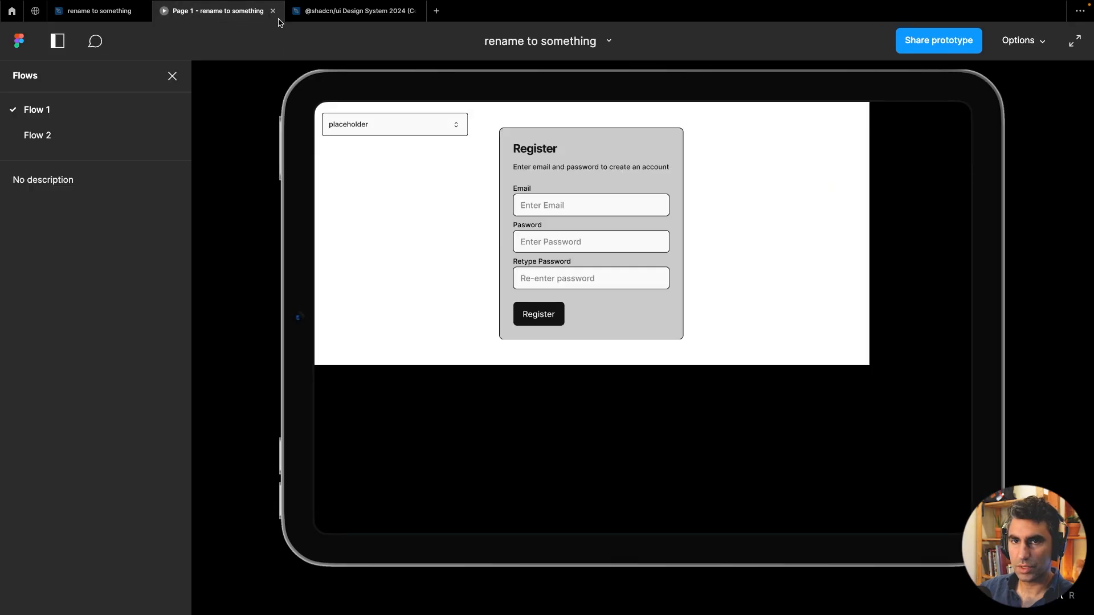
pyautogui.click(347, 11)
pyautogui.scroll(-5, 463, 342)
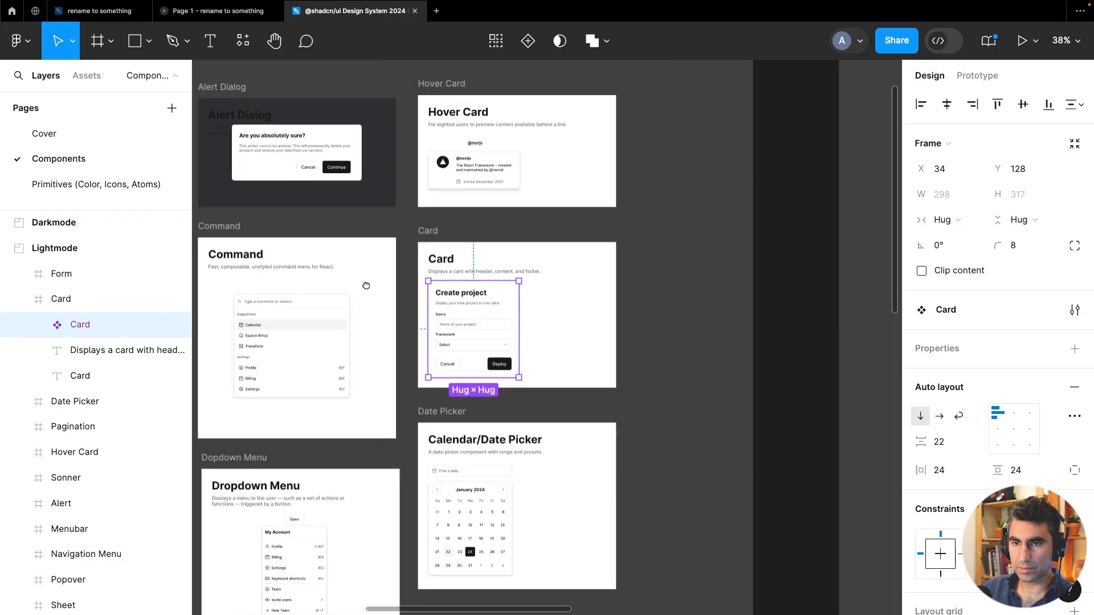
pyautogui.moveTo(430, 279); pyautogui.dragTo(827, 288)
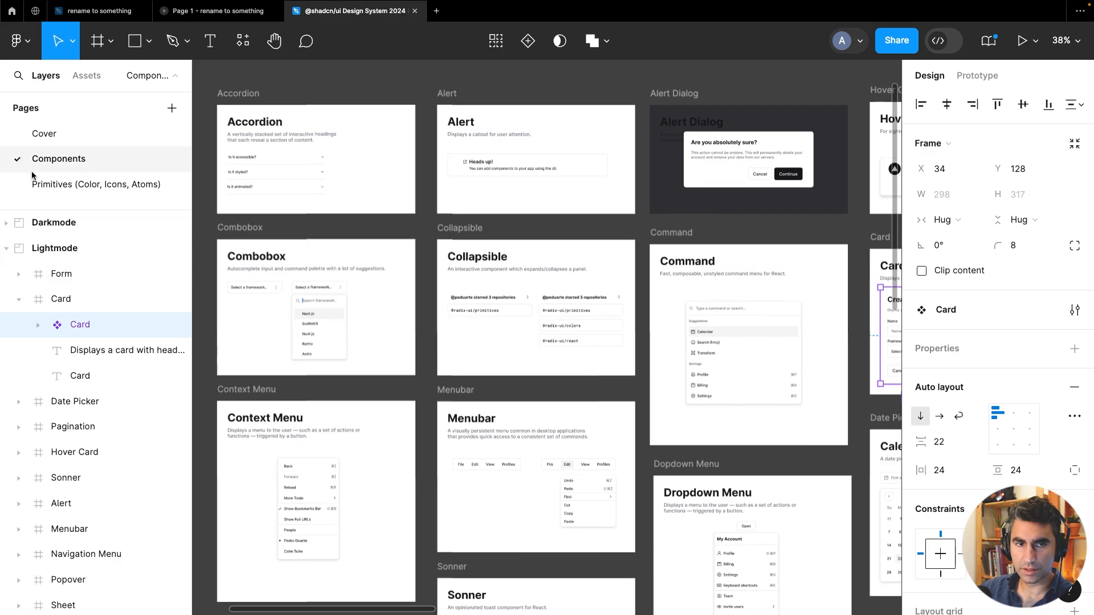
pyautogui.click(49, 184)
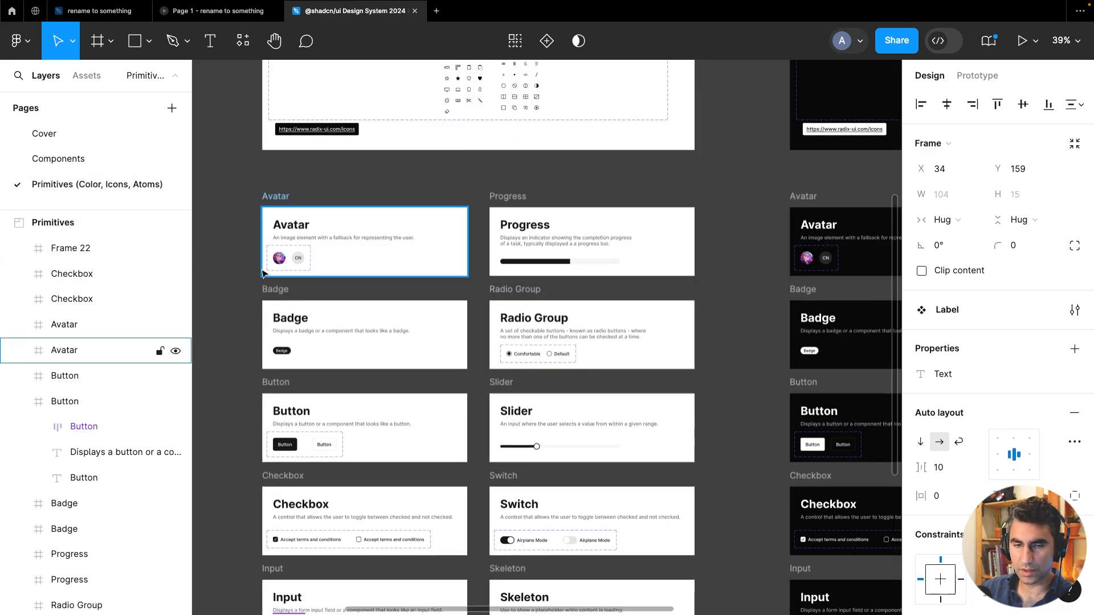
pyautogui.scroll(5, 297, 259)
pyautogui.click(319, 257)
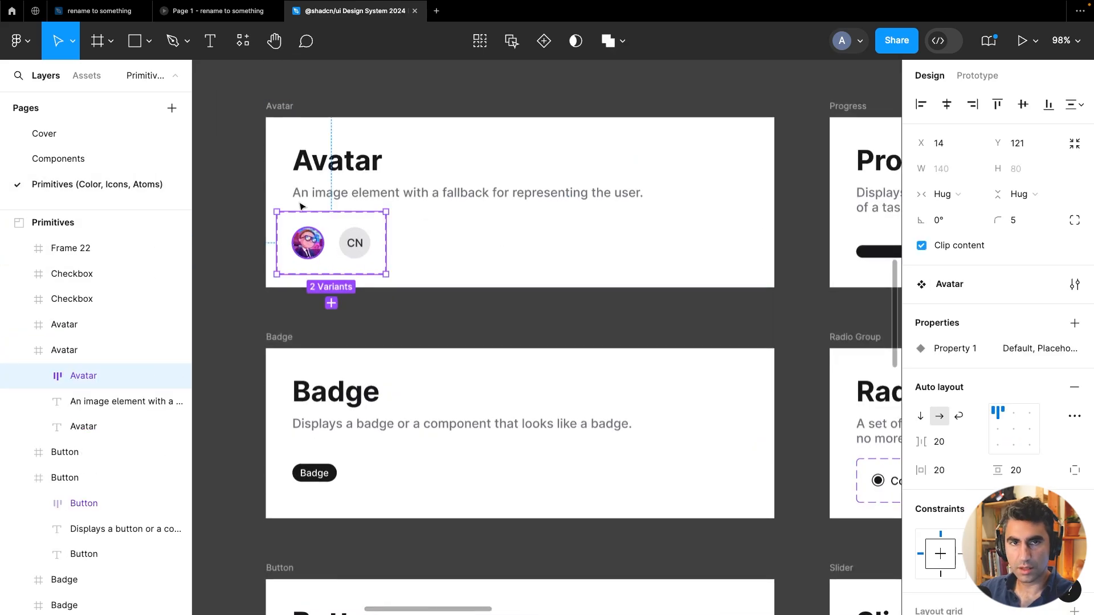
# Paste the Avatar component set into the Components section and place it above the Translator App header
pyautogui.click(98, 11)
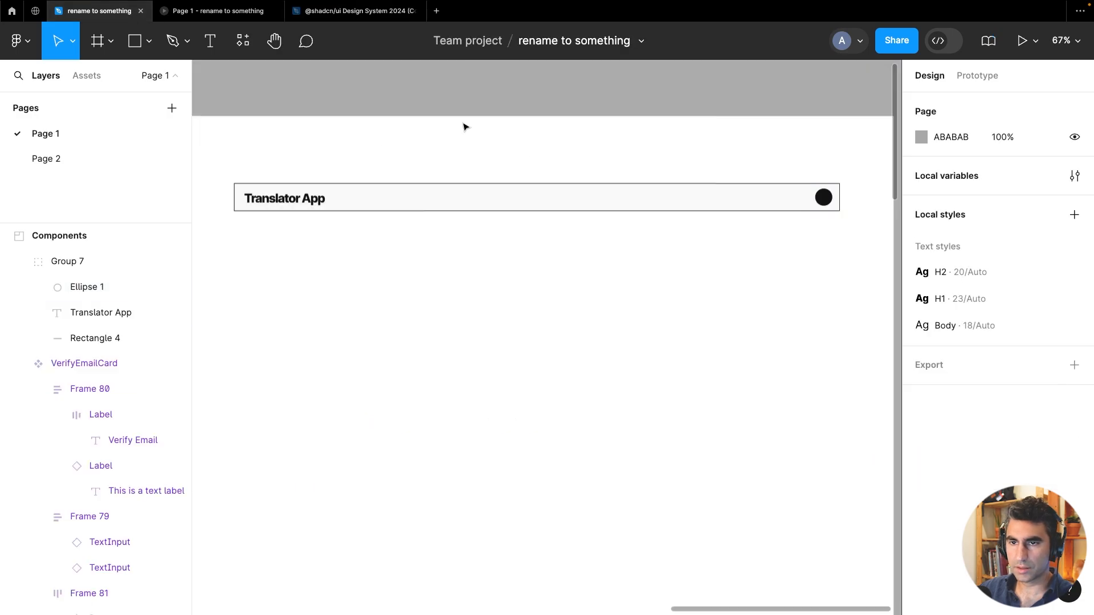
pyautogui.rightClick(436, 124)
pyautogui.click(453, 154)
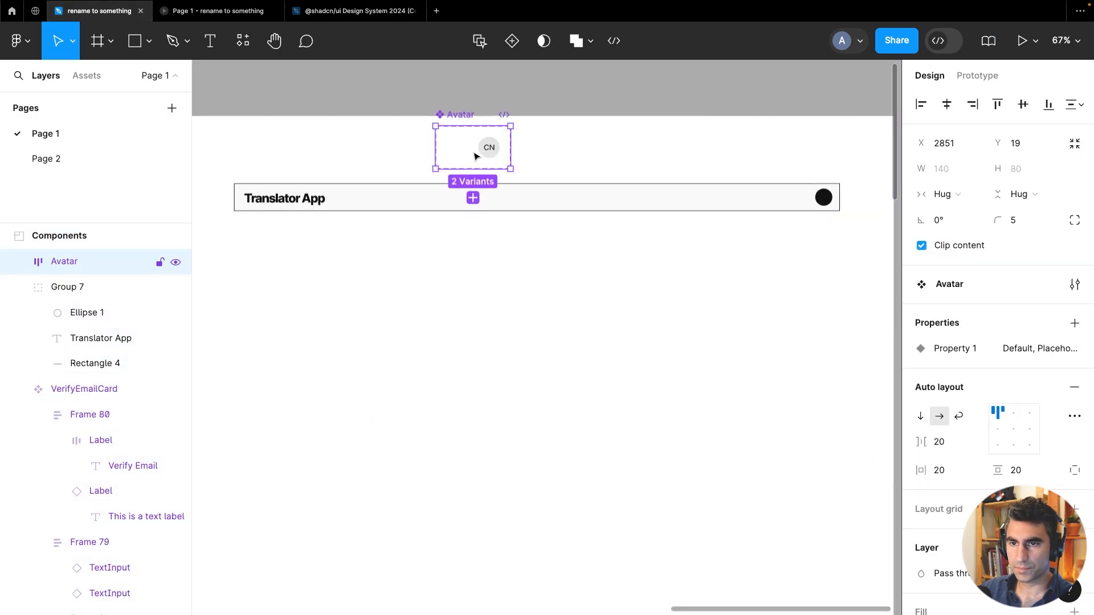
pyautogui.moveTo(488, 156); pyautogui.dragTo(287, 157)
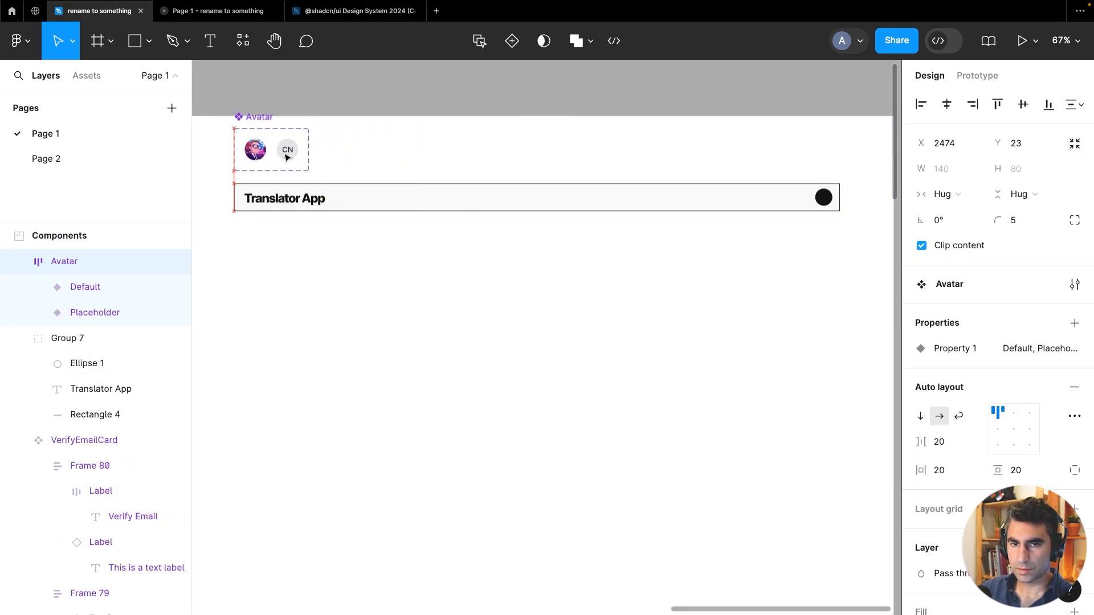
# Select the Avatar's Placeholder variant with the CN initials
pyautogui.click(287, 157)
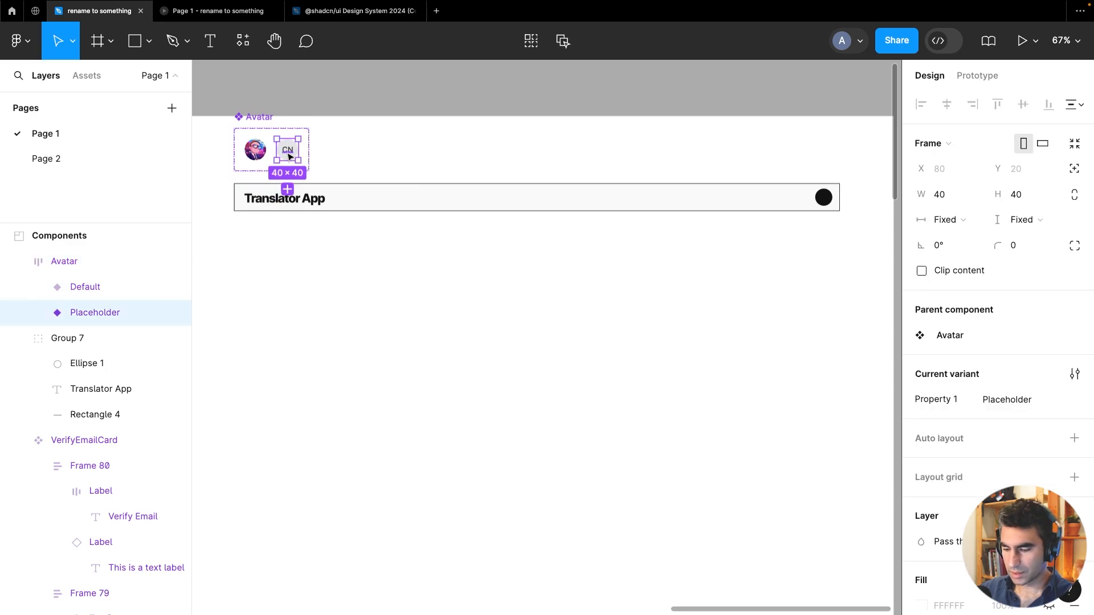
pyautogui.scroll(5, 235, 174)
pyautogui.moveTo(448, 131); pyautogui.dragTo(499, 220)
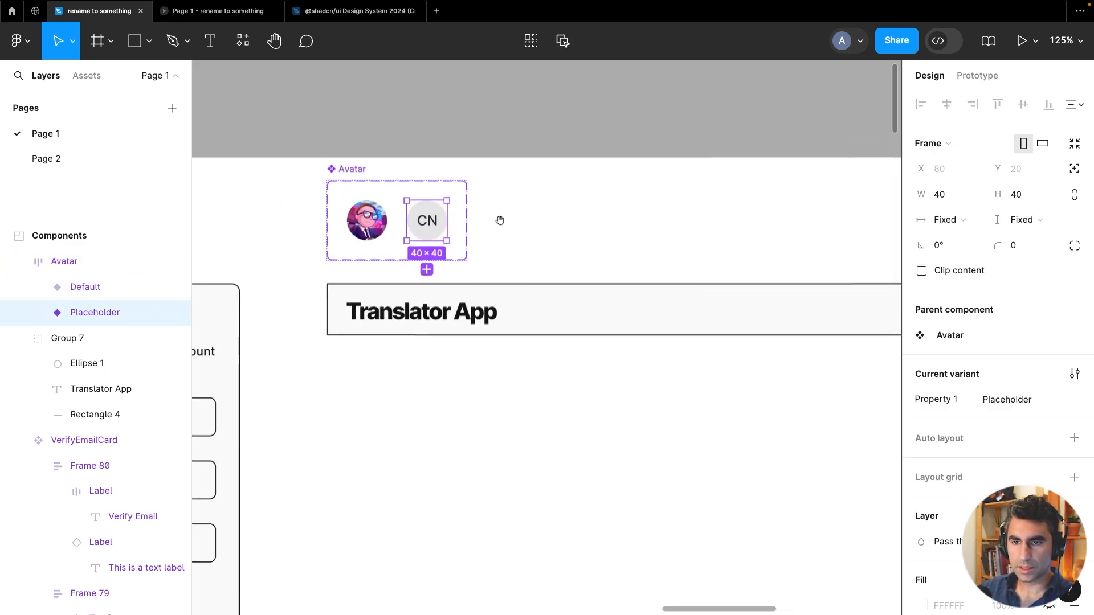
pyautogui.scroll(3, 401, 225)
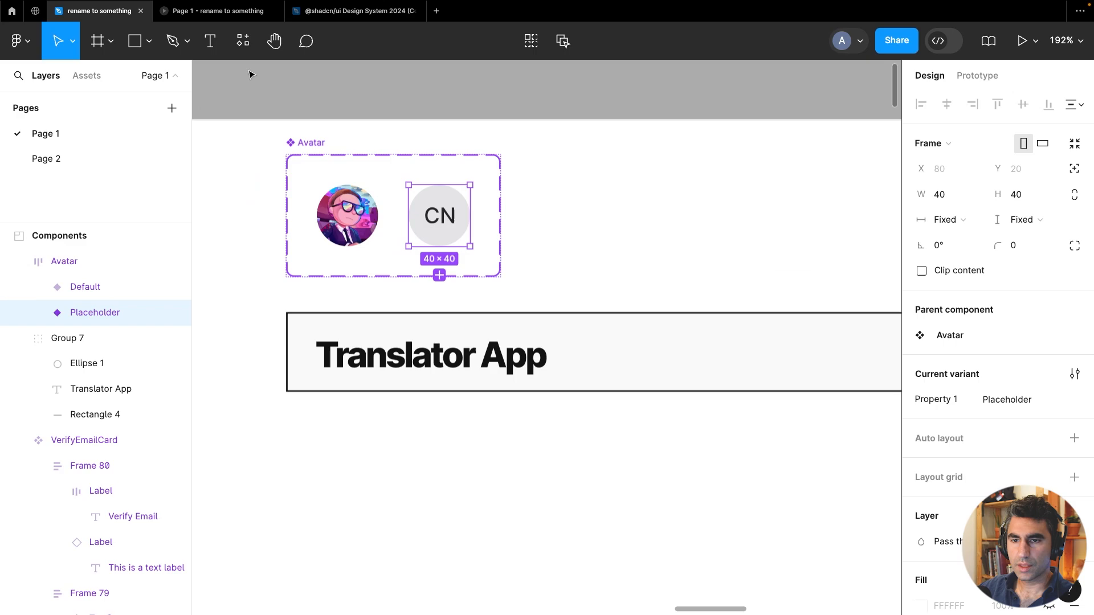
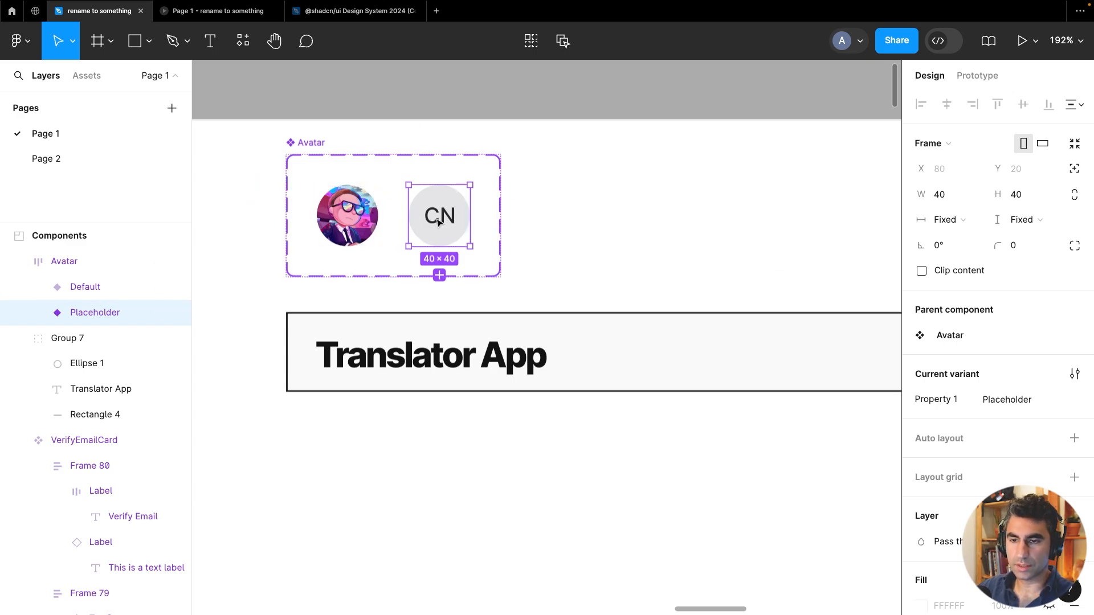
# Open the Material Symbols plugin with the Placeholder avatar variant selected
pyautogui.click(367, 231)
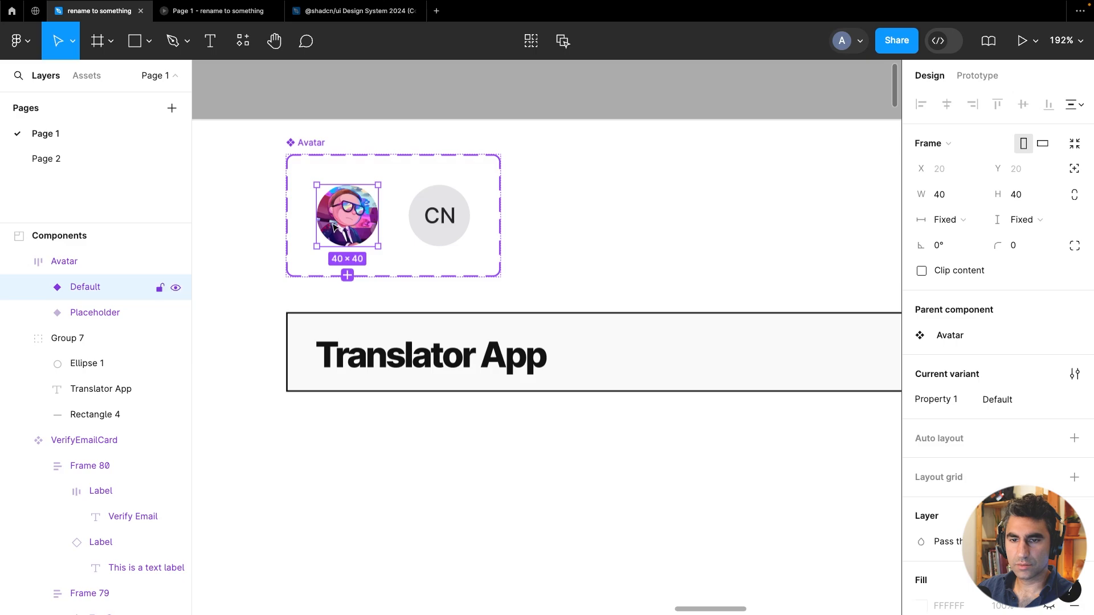
pyautogui.click(447, 212)
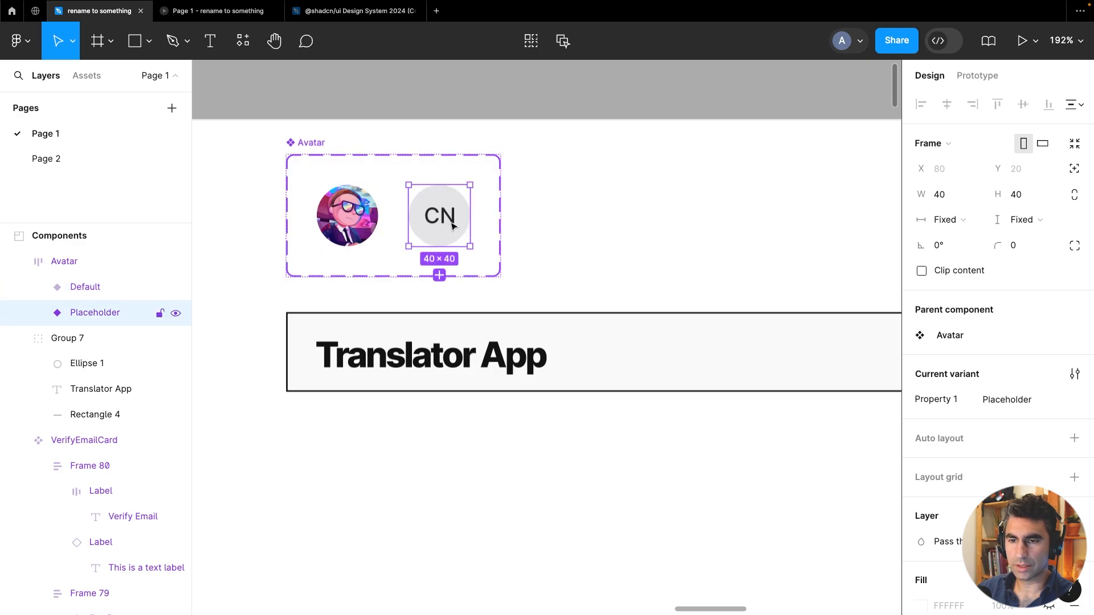
pyautogui.click(243, 40)
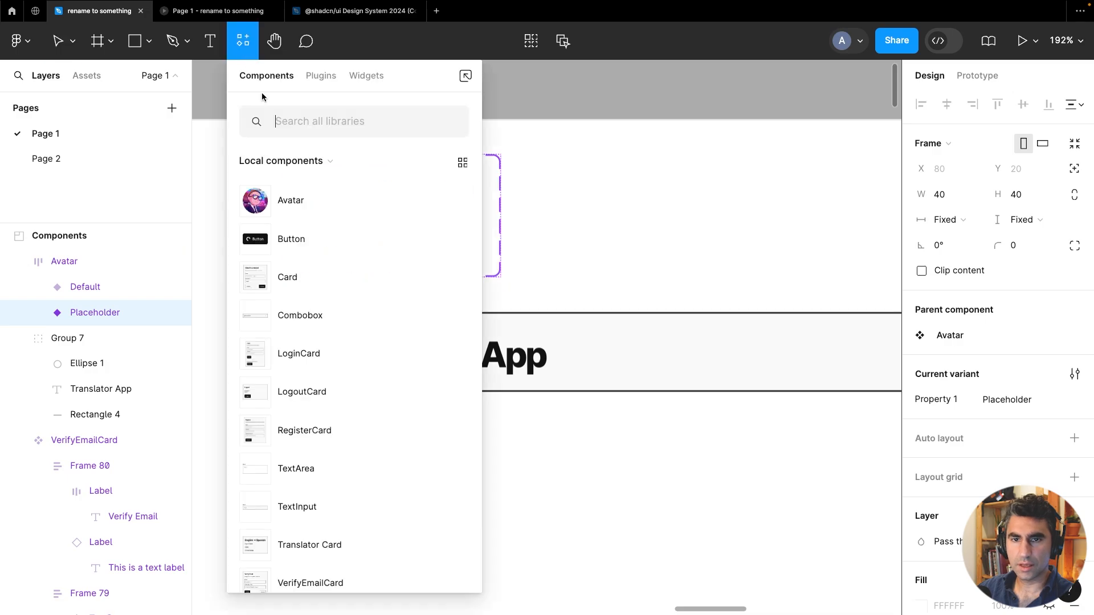
pyautogui.click(320, 76)
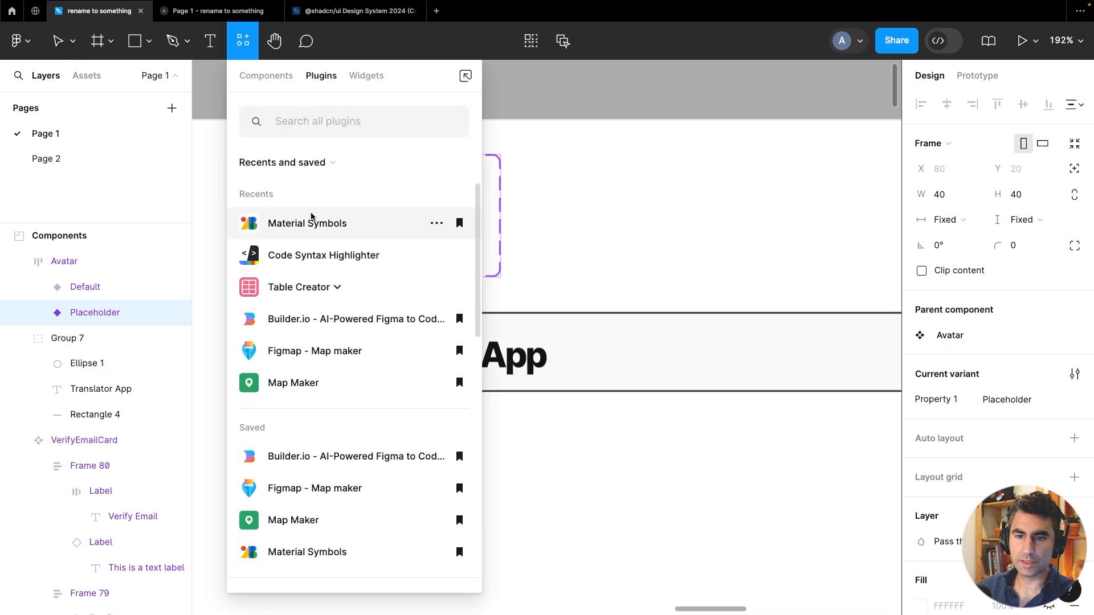
pyautogui.click(310, 220)
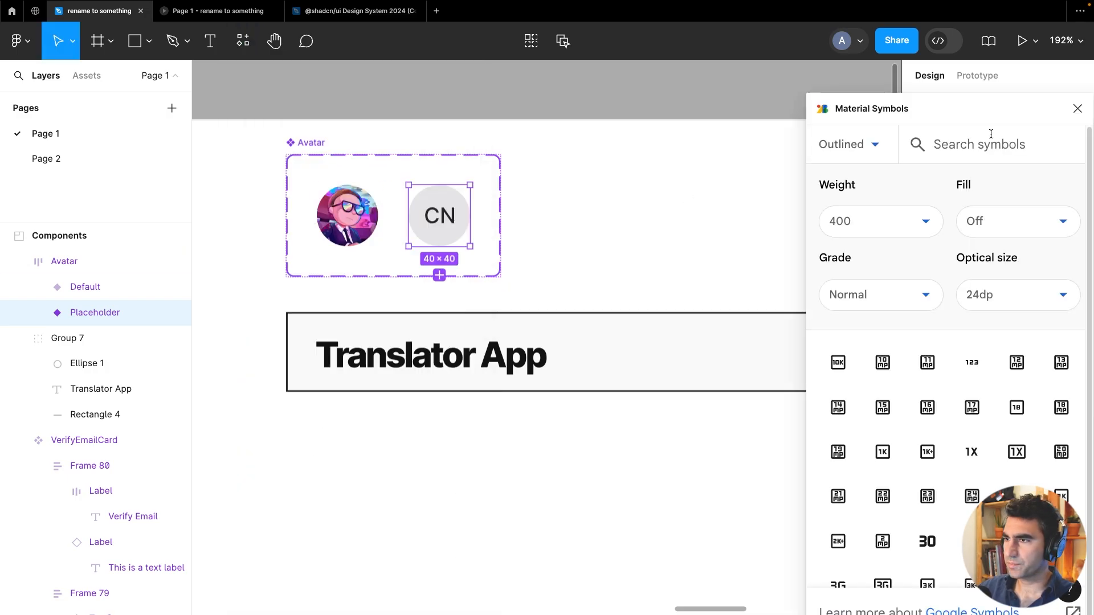
# Search Material Symbols for 'profile', place the outlined person icon on the canvas, and close the plugin
pyautogui.write('profile')
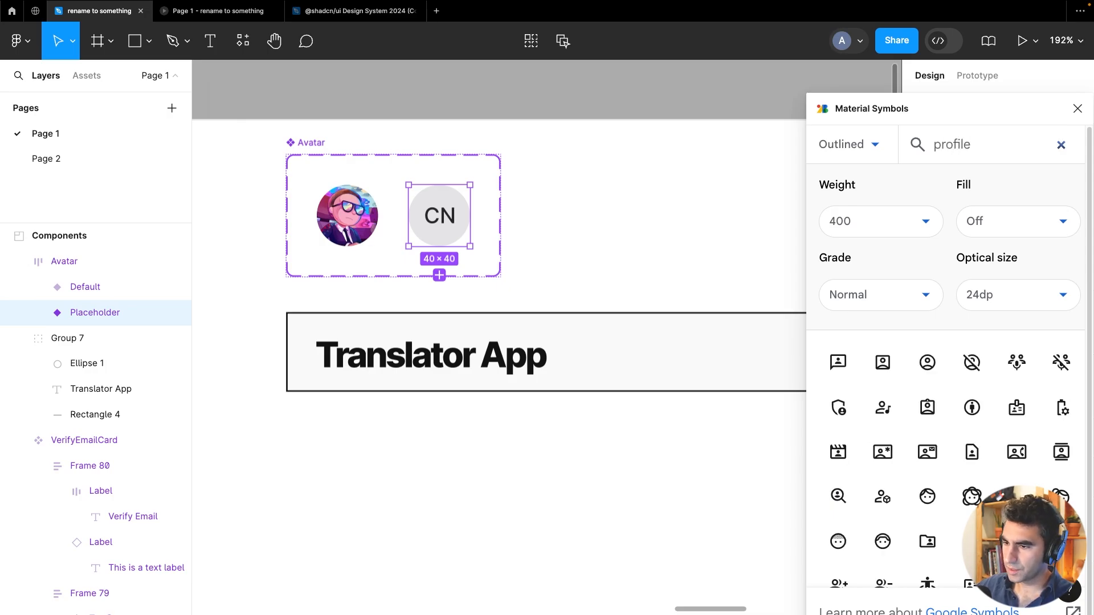
pyautogui.scroll(-5, 926, 378)
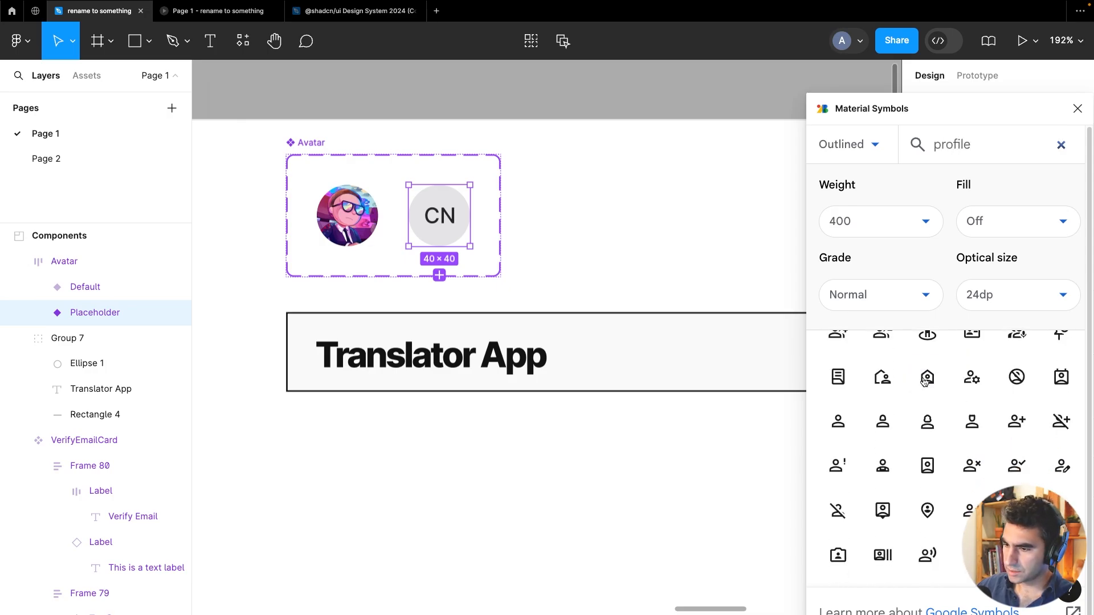
pyautogui.moveTo(835, 428); pyautogui.dragTo(585, 222)
pyautogui.click(832, 418)
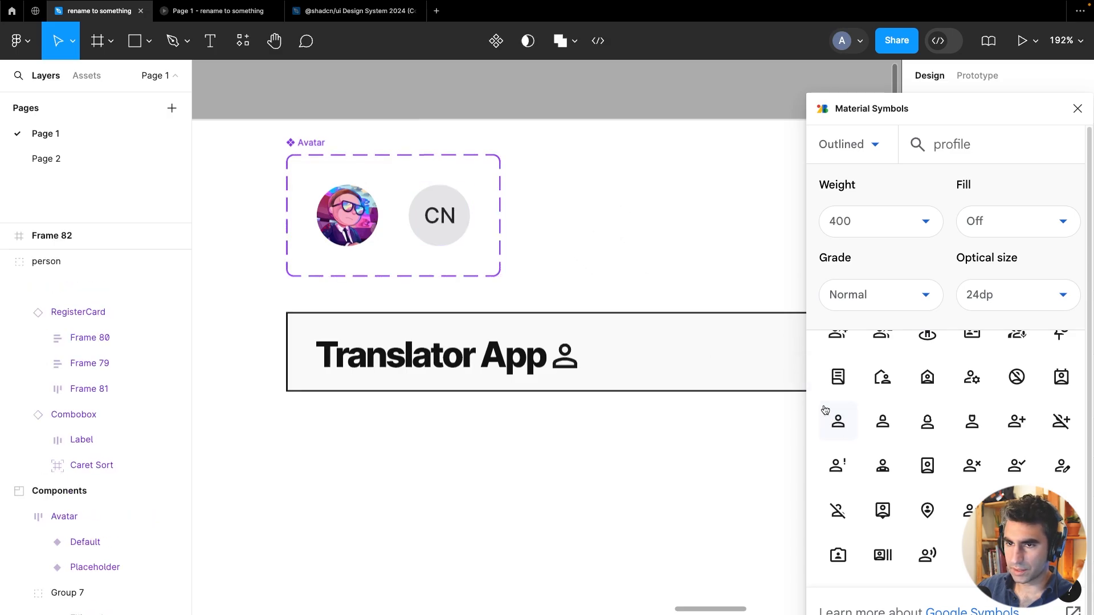
pyautogui.scroll(1, 969, 399)
pyautogui.click(1077, 109)
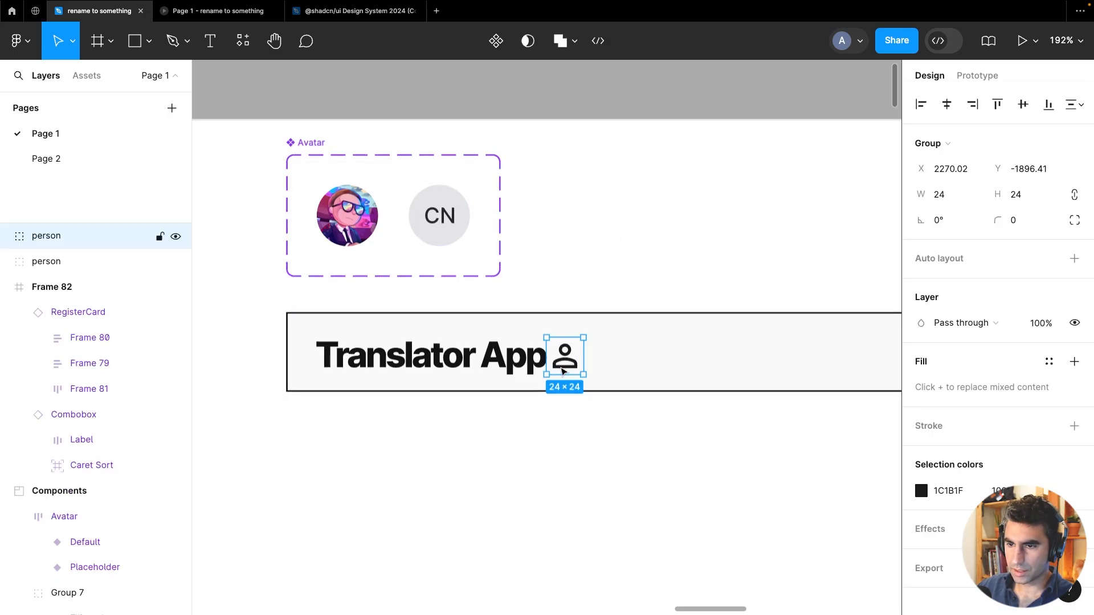
# Move the person icon into the Placeholder avatar variant
pyautogui.moveTo(563, 371); pyautogui.dragTo(563, 213)
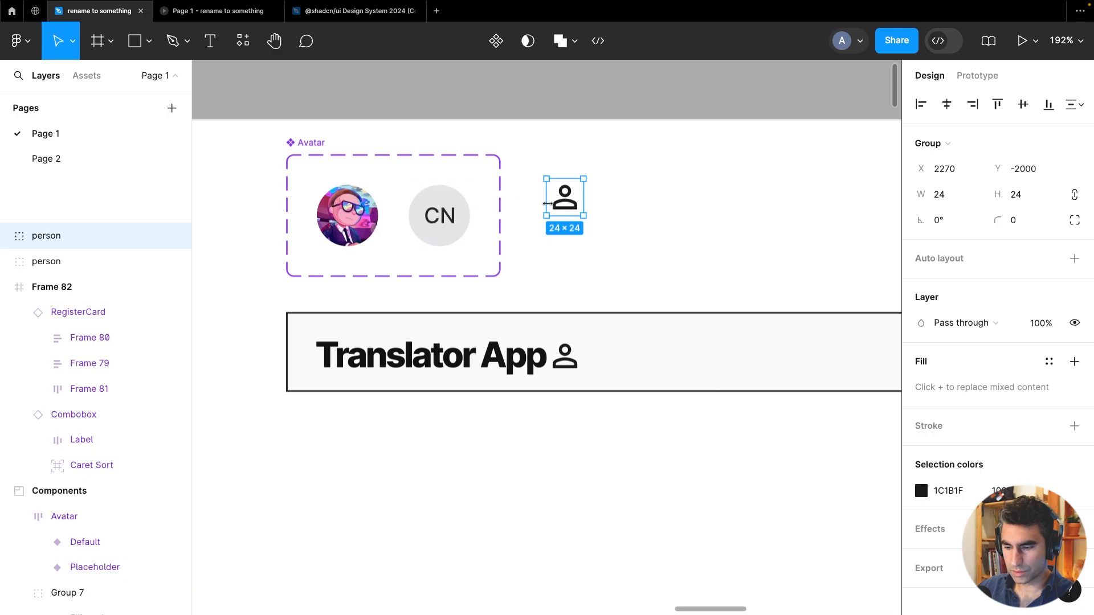
pyautogui.press('Delete')
pyautogui.click(450, 228)
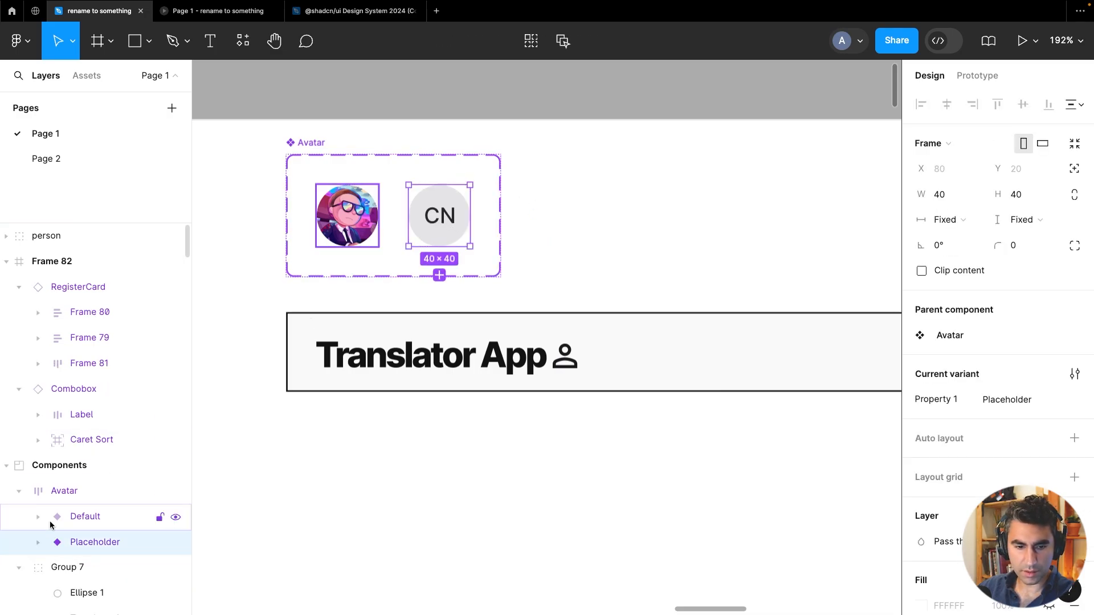
pyautogui.click(39, 542)
pyautogui.scroll(-3, 43, 538)
pyautogui.hotkey('ctrl', 'v')
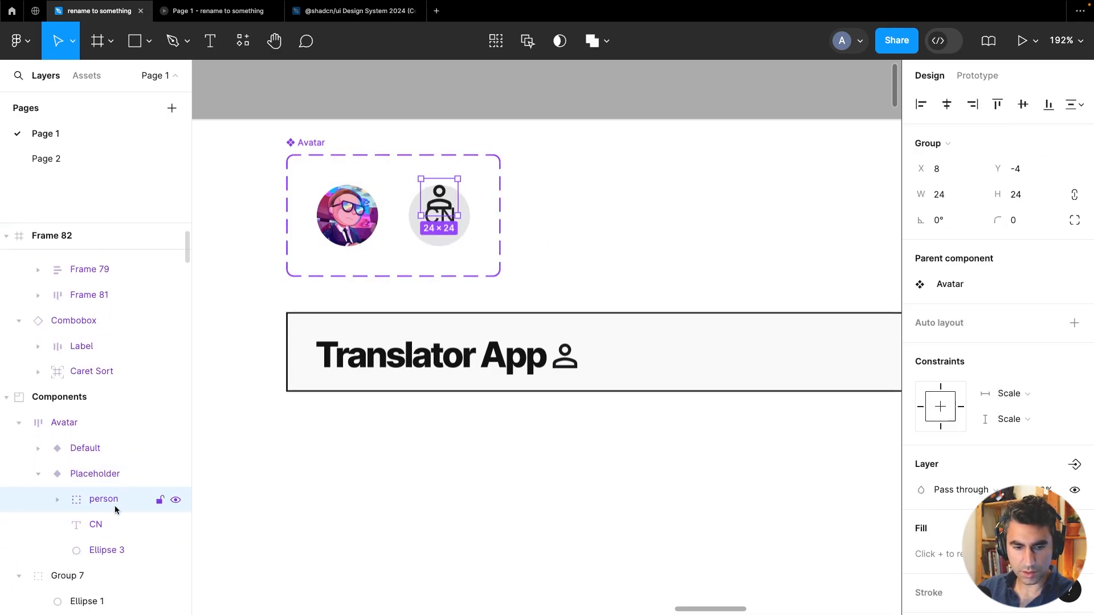
# Delete the CN initials text from the Placeholder variant and center the person icon inside its circle
pyautogui.click(105, 524)
pyautogui.press('Delete')
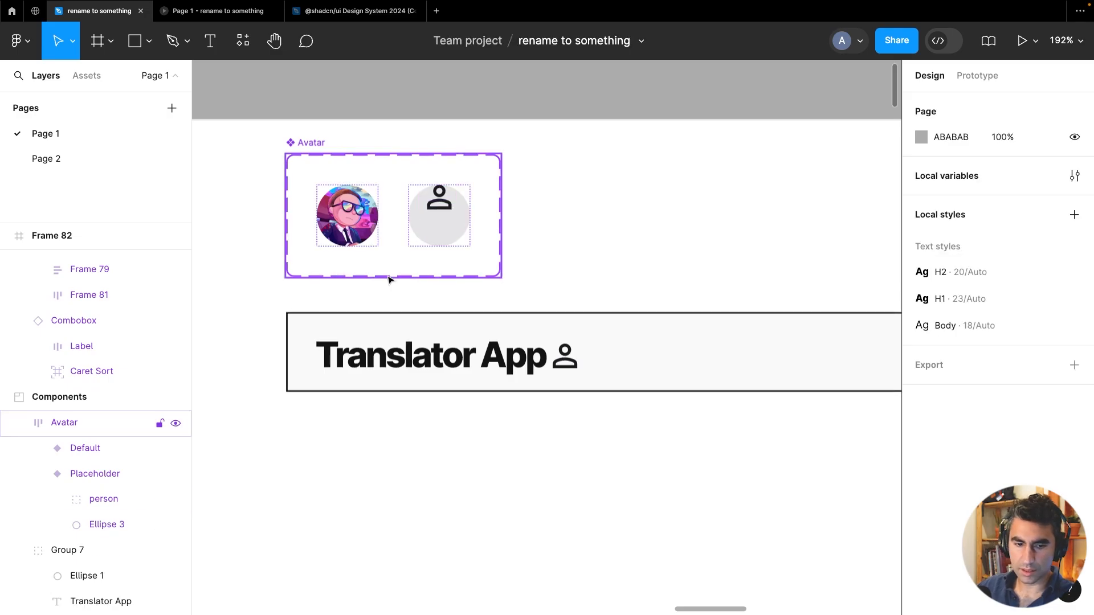
pyautogui.click(101, 498)
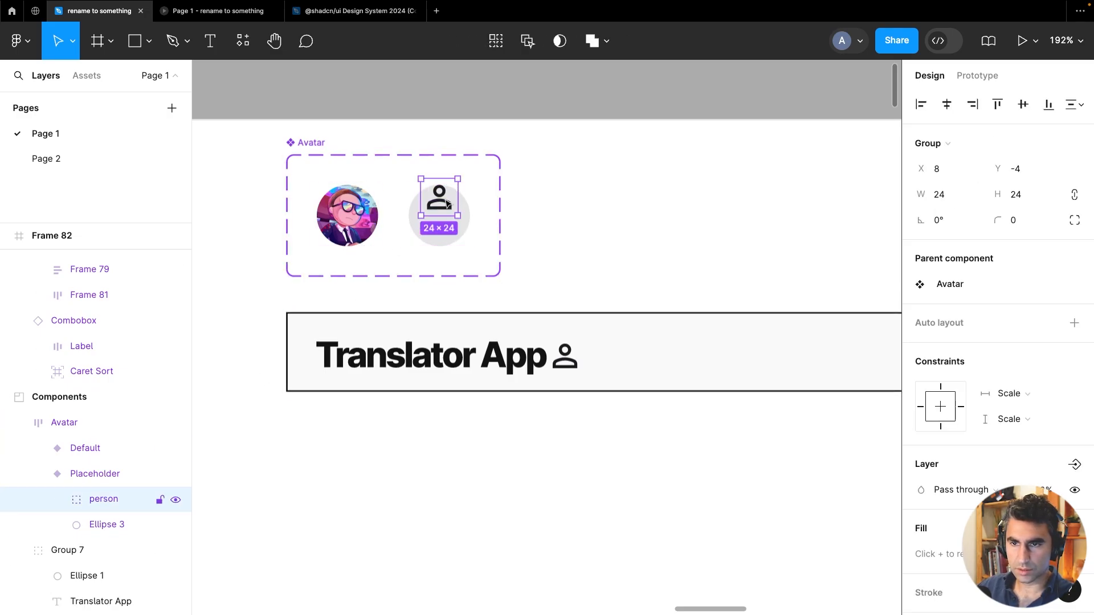
pyautogui.moveTo(447, 204); pyautogui.dragTo(448, 223)
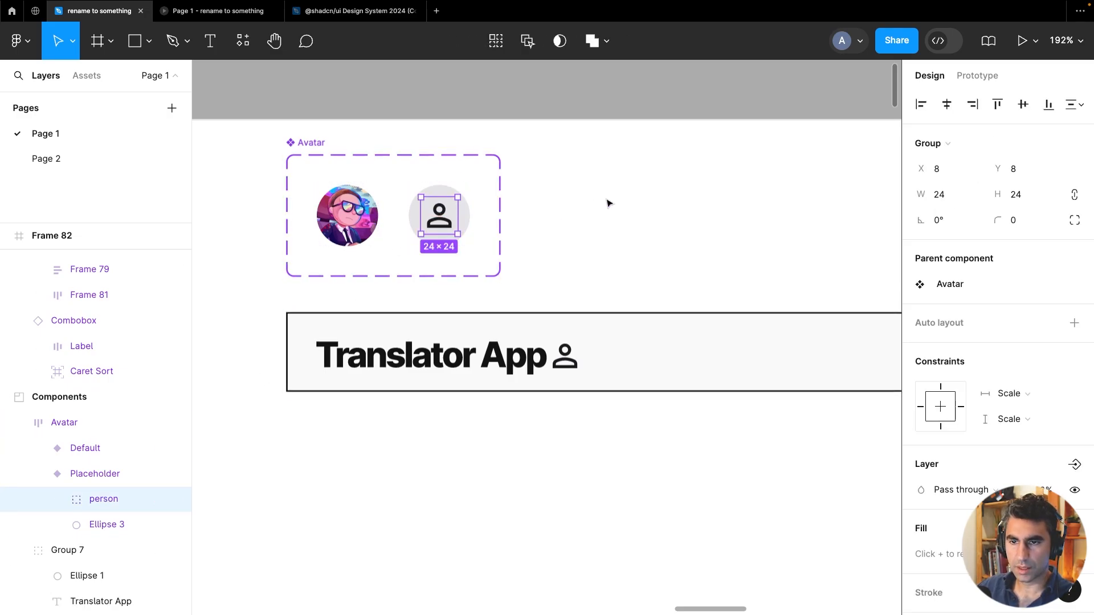
pyautogui.click(608, 202)
pyautogui.click(448, 212)
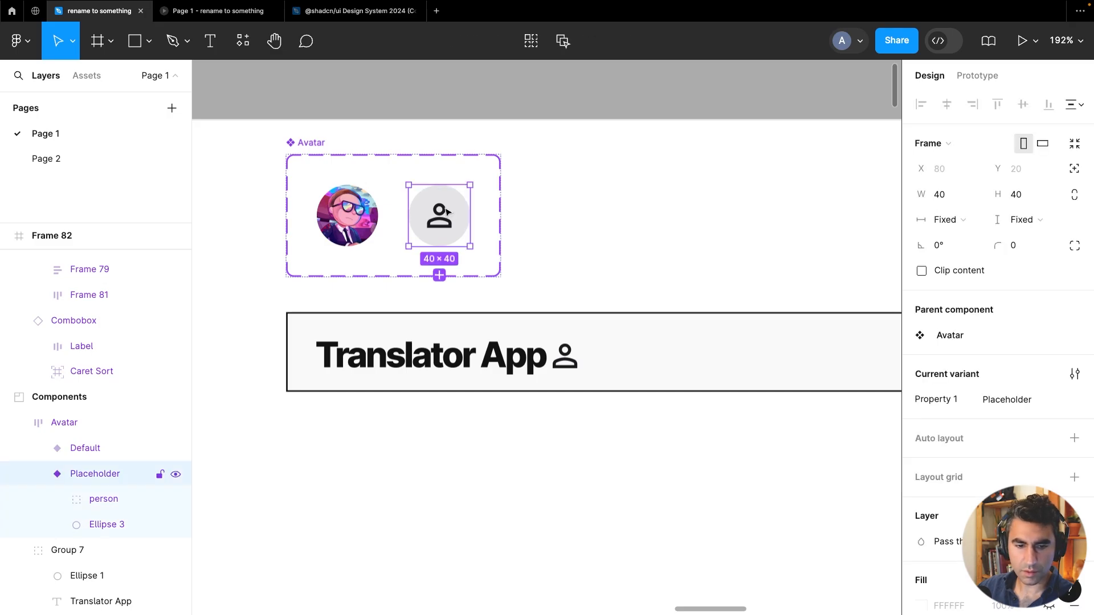
# Rename the Avatar component set's variant property to 'mode'
pyautogui.scroll(-5, 447, 212)
pyautogui.click(374, 169)
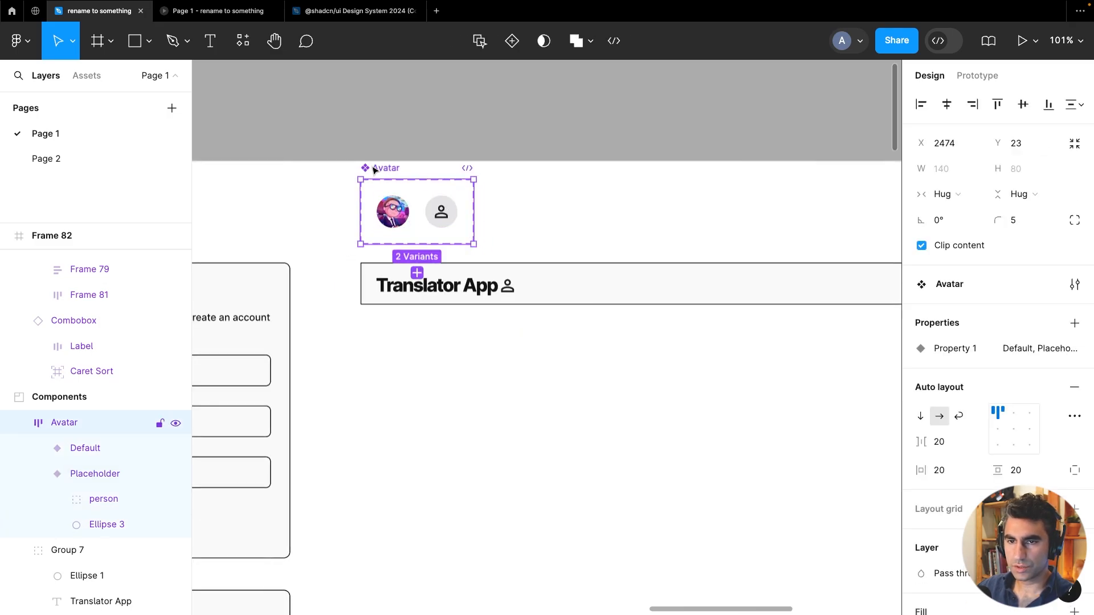
pyautogui.doubleClick(959, 349)
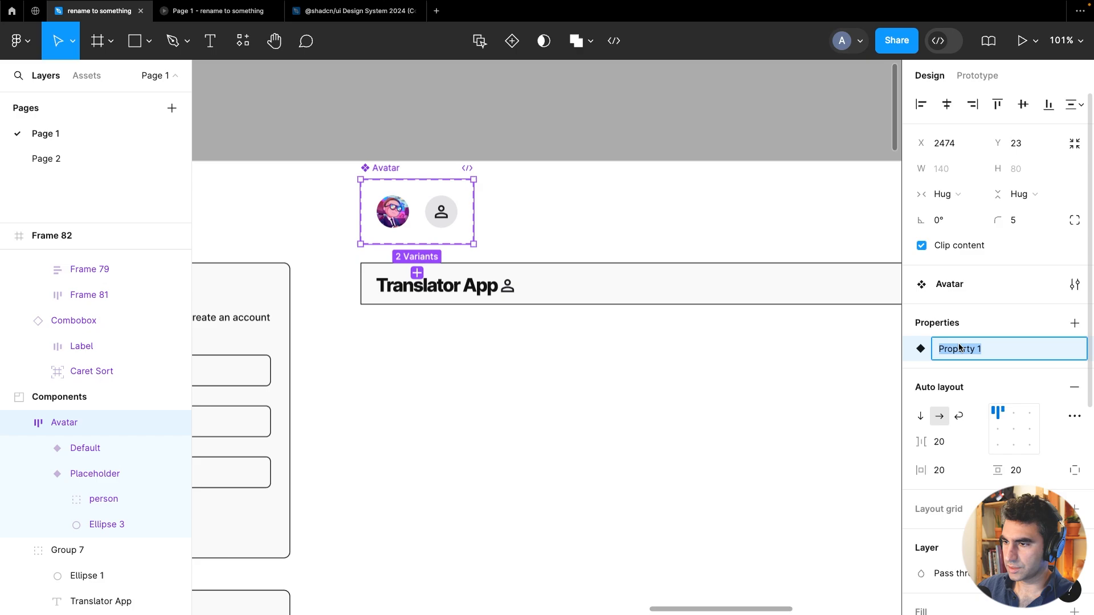
pyautogui.write('mode')
pyautogui.press('Return')
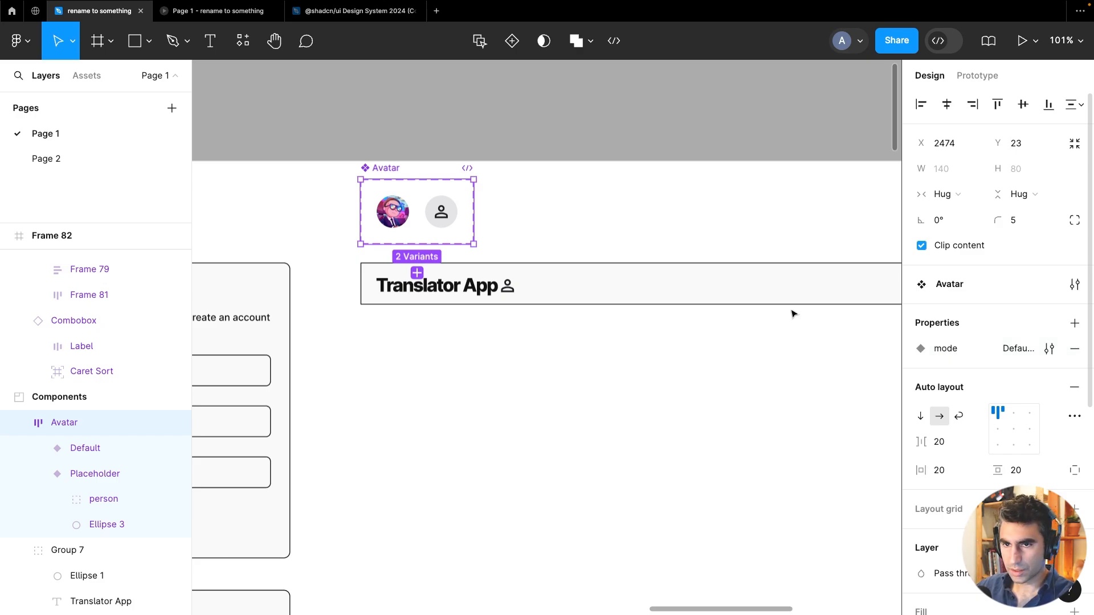
# Set the Default variant's mode value to 'LoggedIn'
pyautogui.click(108, 449)
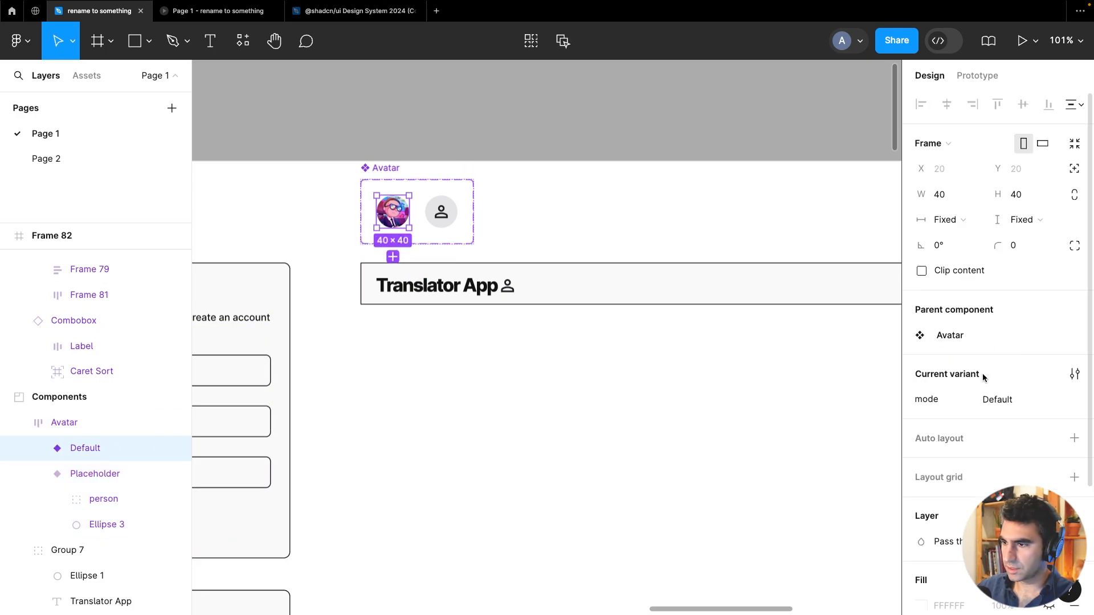
pyautogui.click(991, 401)
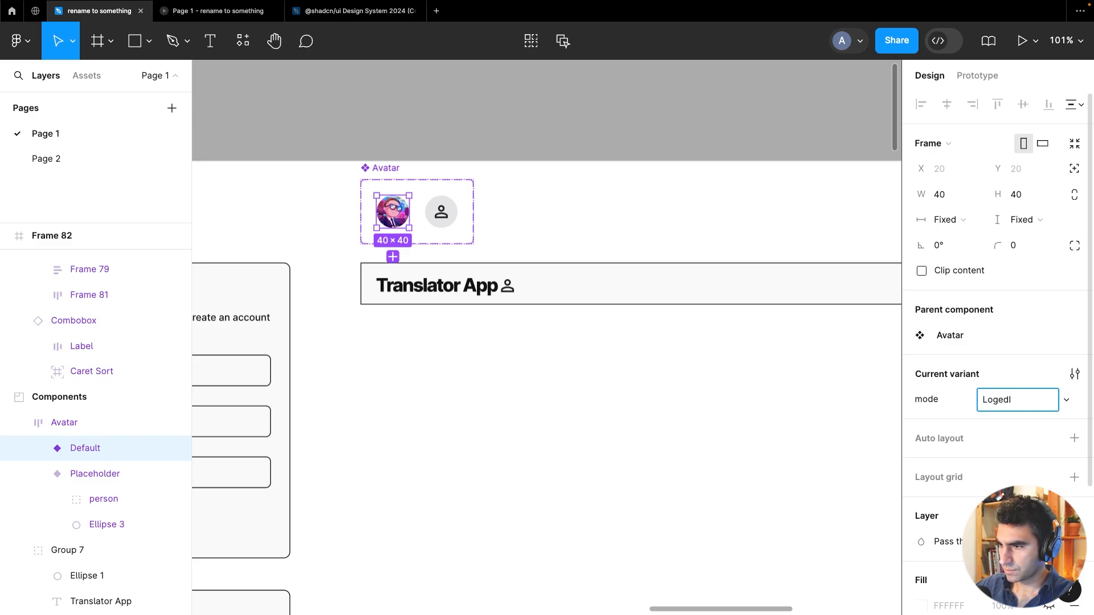
pyautogui.press('Return')
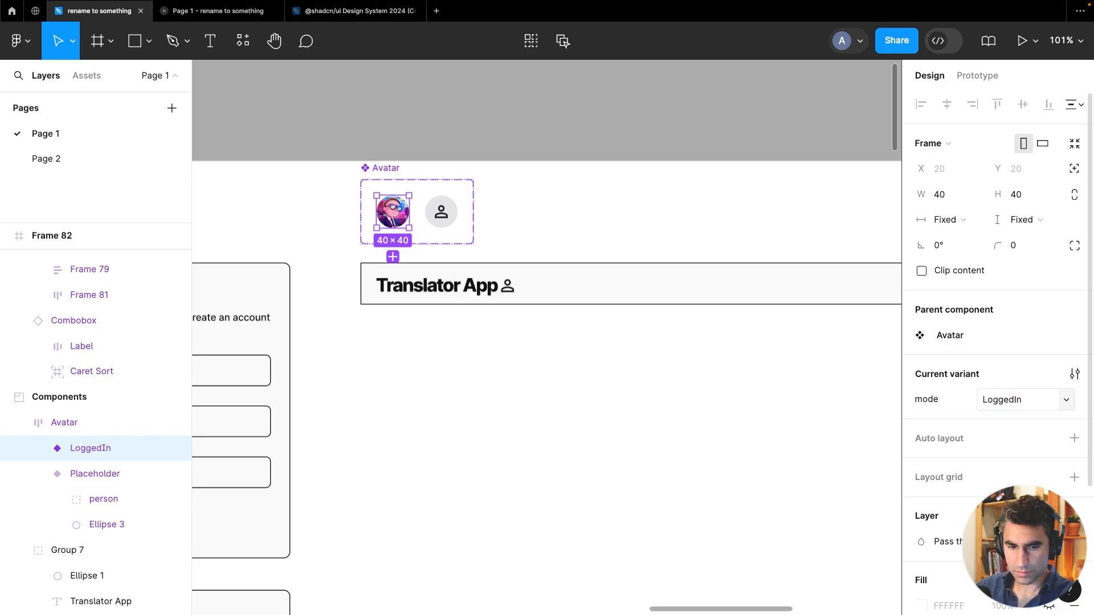
# Set the Placeholder variant's mode value to 'LoggedOut'
pyautogui.click(91, 477)
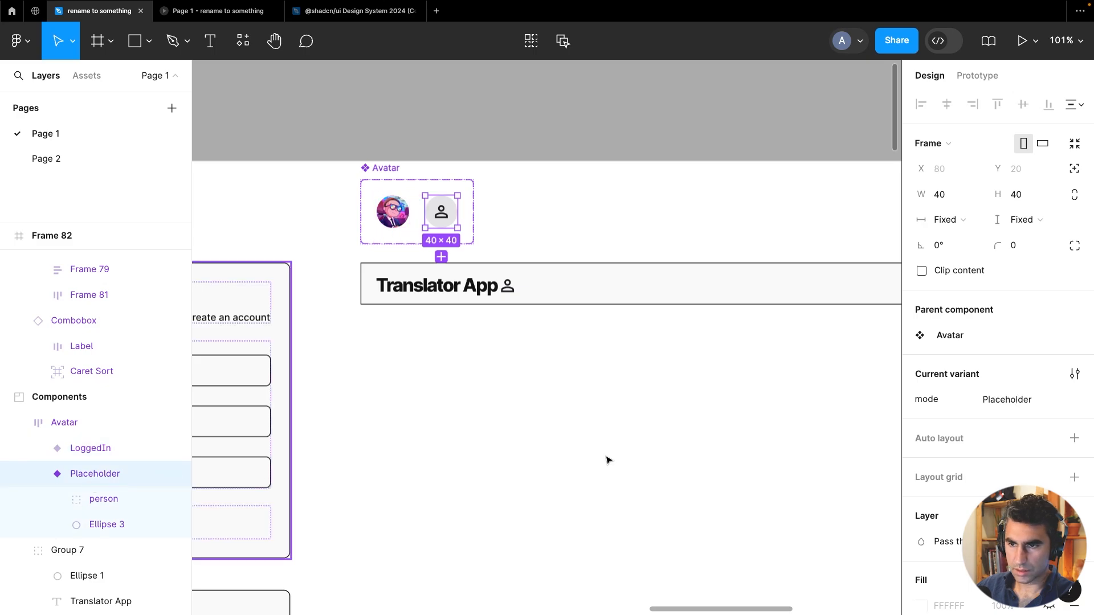
pyautogui.click(1007, 401)
pyautogui.write('LoggedOut')
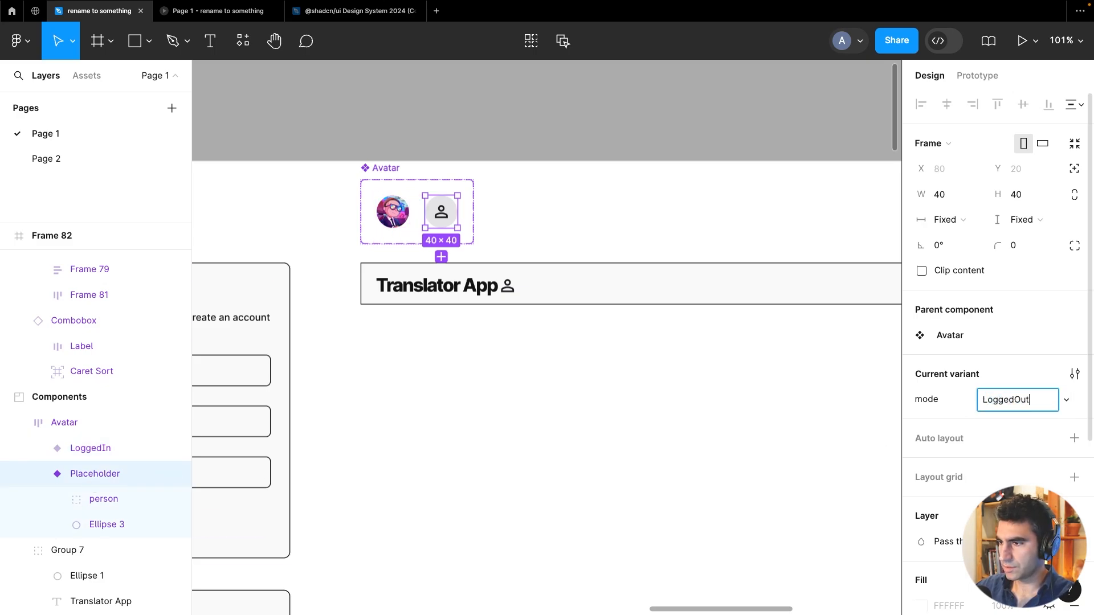
pyautogui.press('Return')
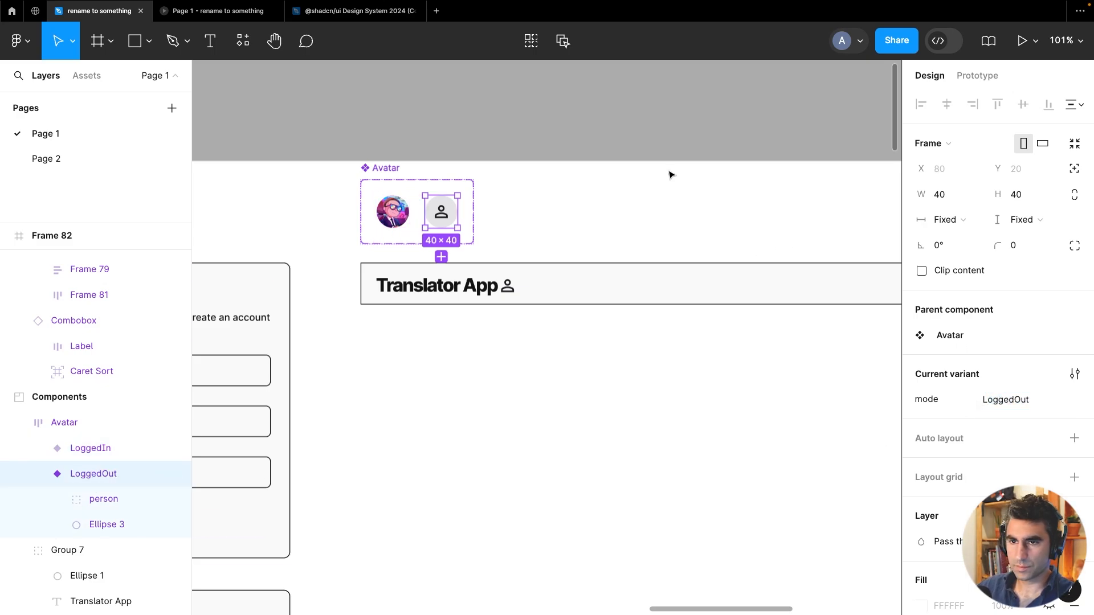
# Delete the loose person icon from the Translator App header
pyautogui.click(661, 134)
pyautogui.click(441, 212)
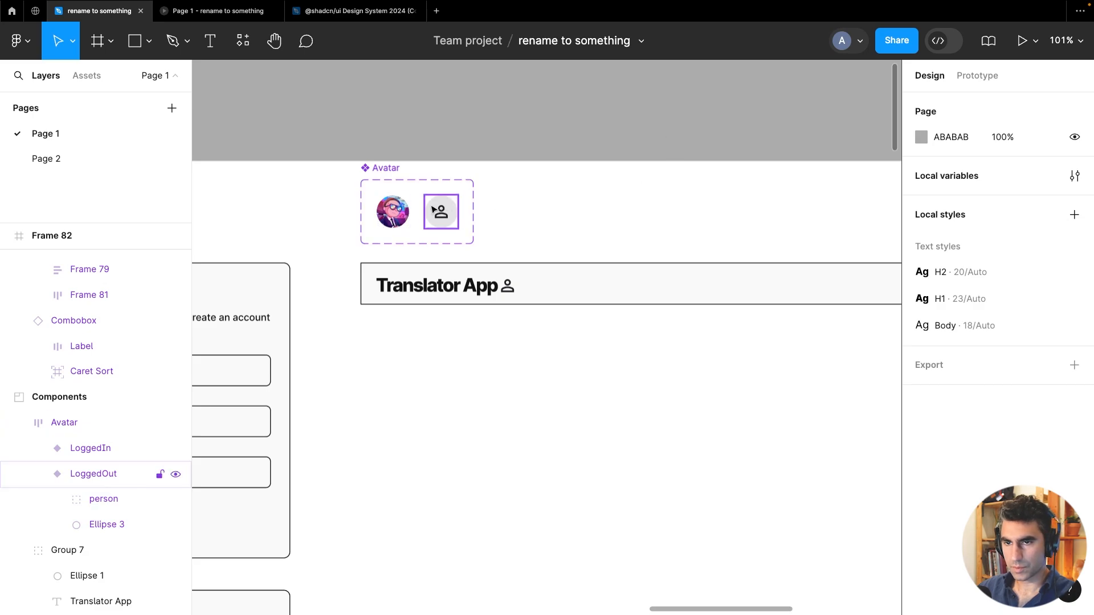
pyautogui.click(611, 102)
pyautogui.hscroll(5, 471, 146)
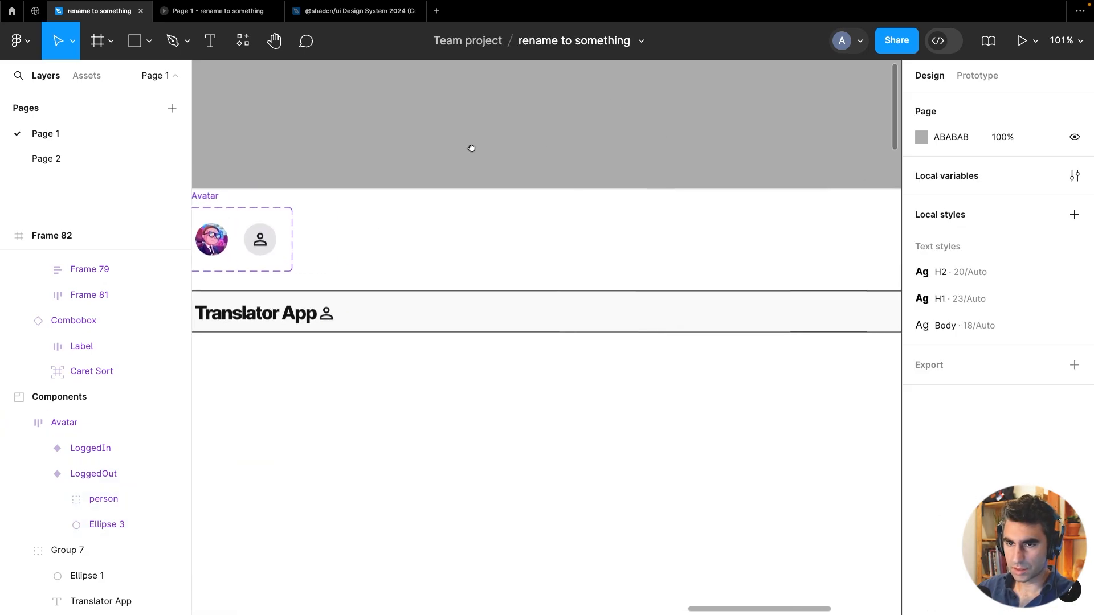
pyautogui.click(299, 323)
pyautogui.click(324, 313)
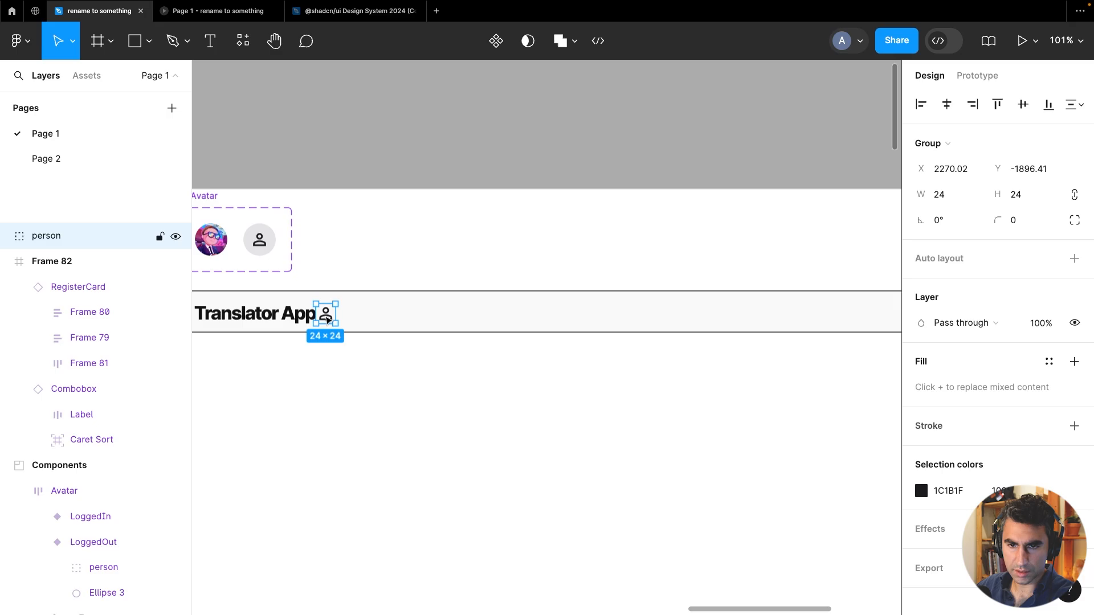
pyautogui.press('Delete')
# Paste an Avatar instance in LoggedOut mode at the right end of the Translator App header
pyautogui.moveTo(646, 390); pyautogui.dragTo(274, 404)
pyautogui.hotkey('ctrl', 'v')
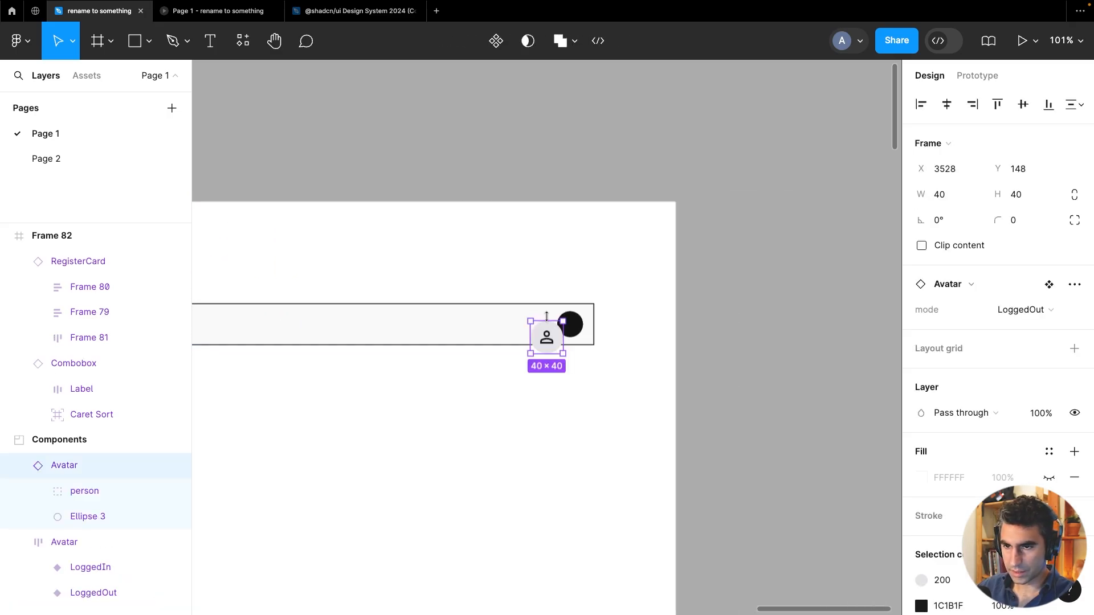
pyautogui.moveTo(542, 331); pyautogui.dragTo(534, 327)
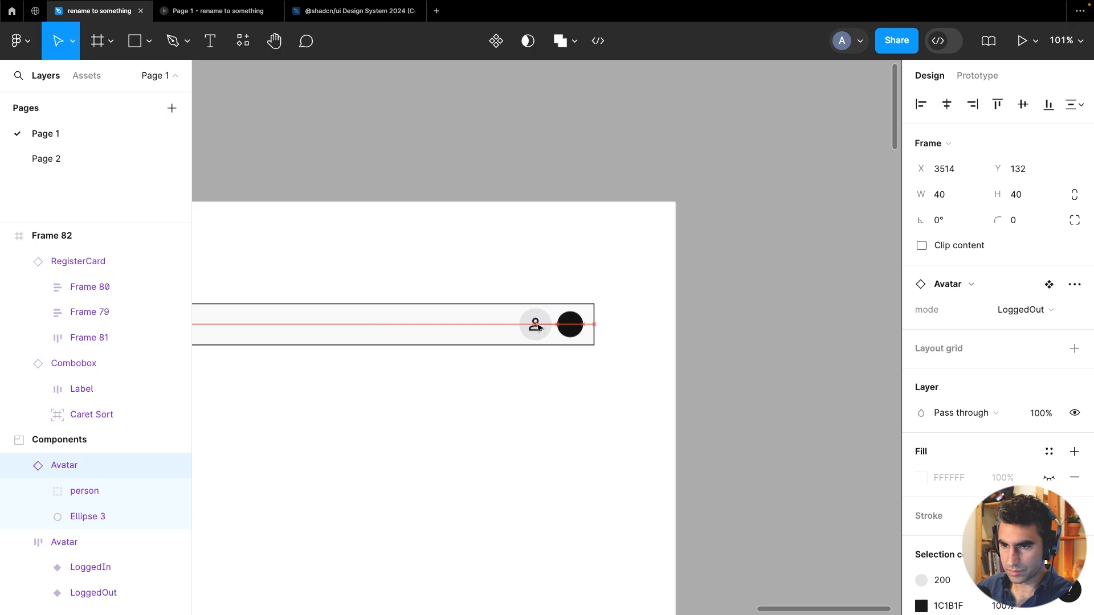
# Delete the black circle in the header and move the avatar instance into its place at the right end
pyautogui.click(572, 326)
pyautogui.press('Delete')
pyautogui.click(540, 319)
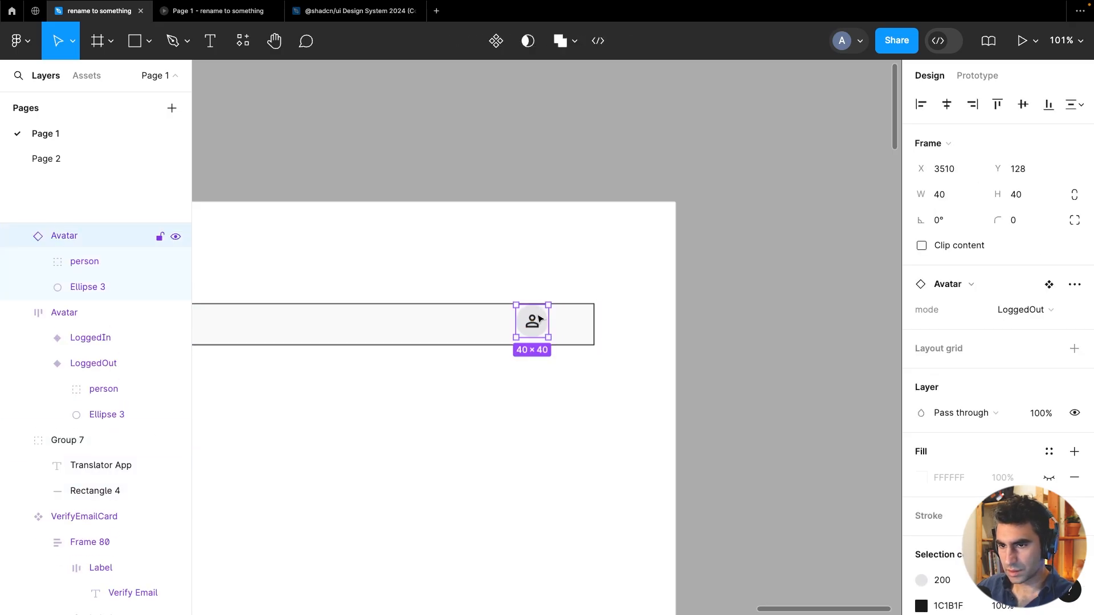
pyautogui.moveTo(549, 326); pyautogui.dragTo(567, 325)
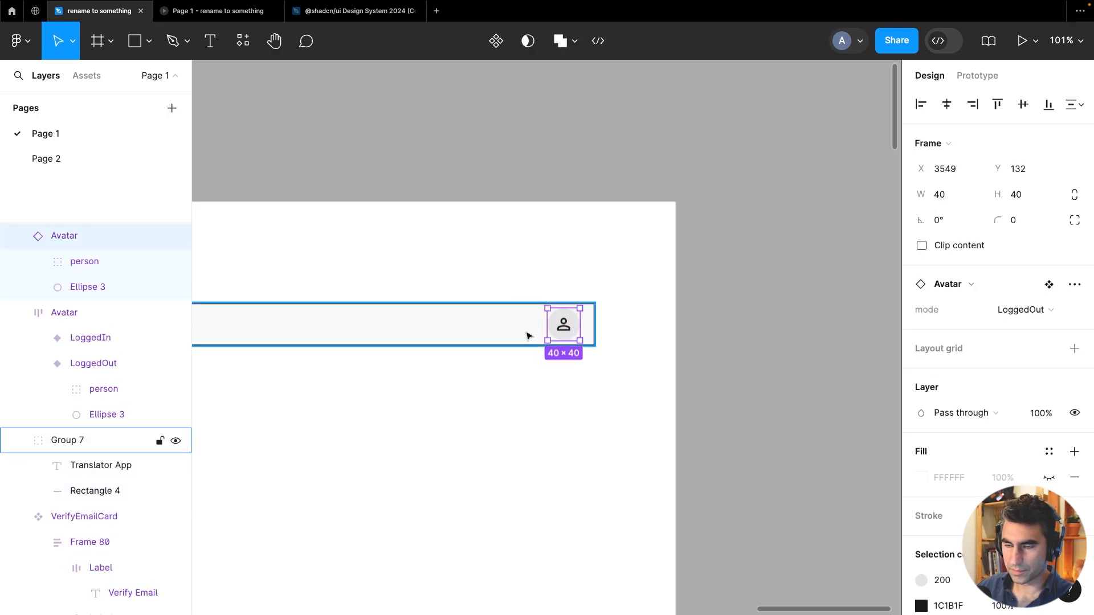
# Move the avatar instance into the header group and add auto layout to that group
pyautogui.scroll(-5, 528, 335)
pyautogui.hscroll(-3, 545, 373)
pyautogui.scroll(-2, 545, 374)
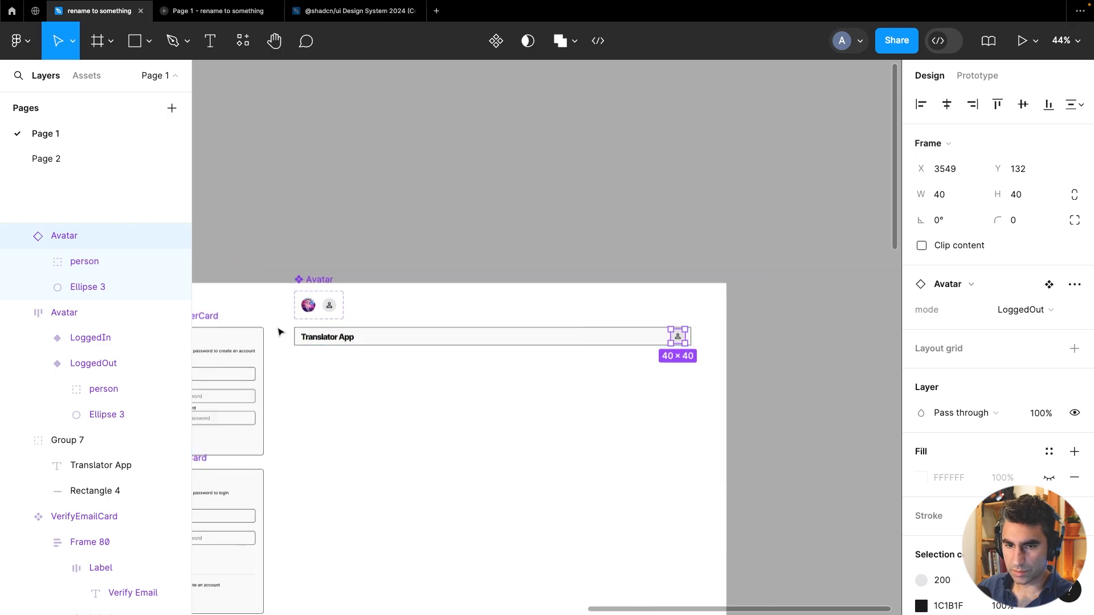
pyautogui.click(509, 383)
pyautogui.moveTo(277, 323); pyautogui.dragTo(737, 386)
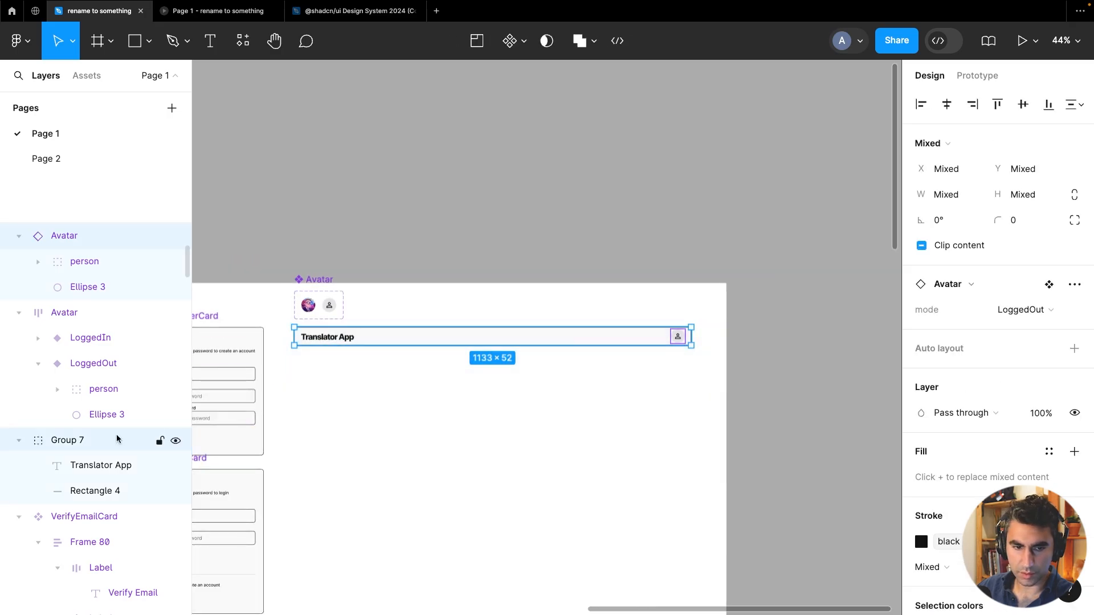
pyautogui.click(103, 490)
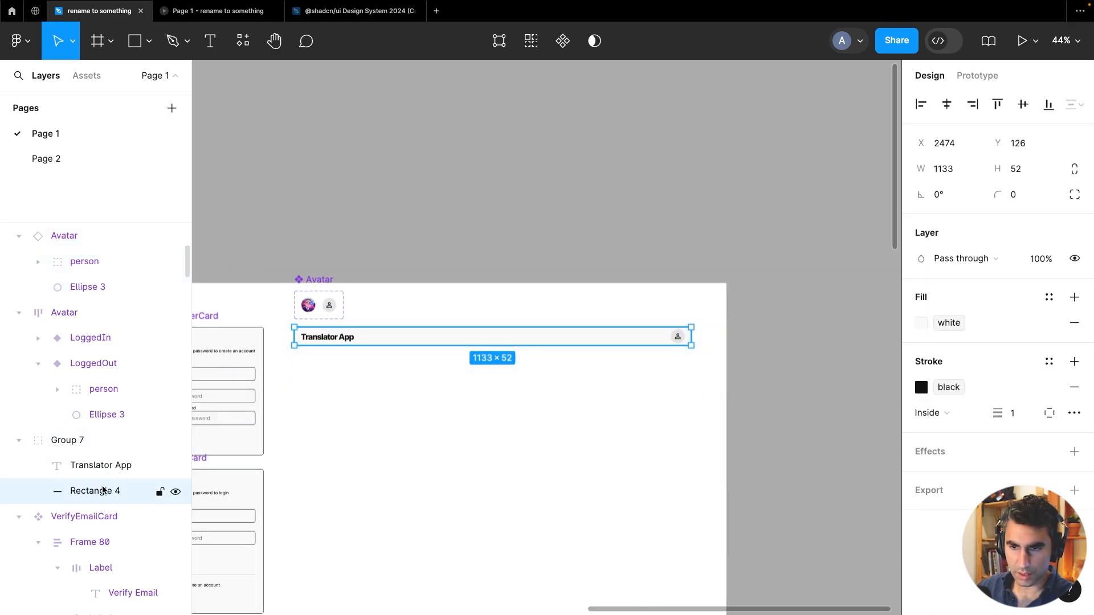
pyautogui.click(678, 341)
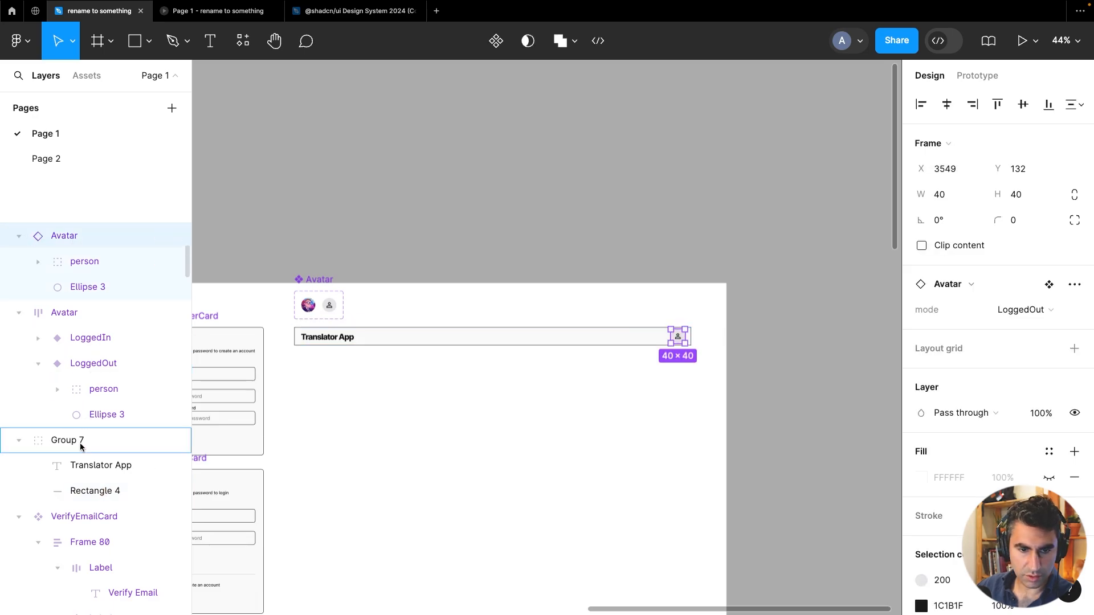
pyautogui.moveTo(83, 450); pyautogui.dragTo(80, 441)
pyautogui.click(81, 364)
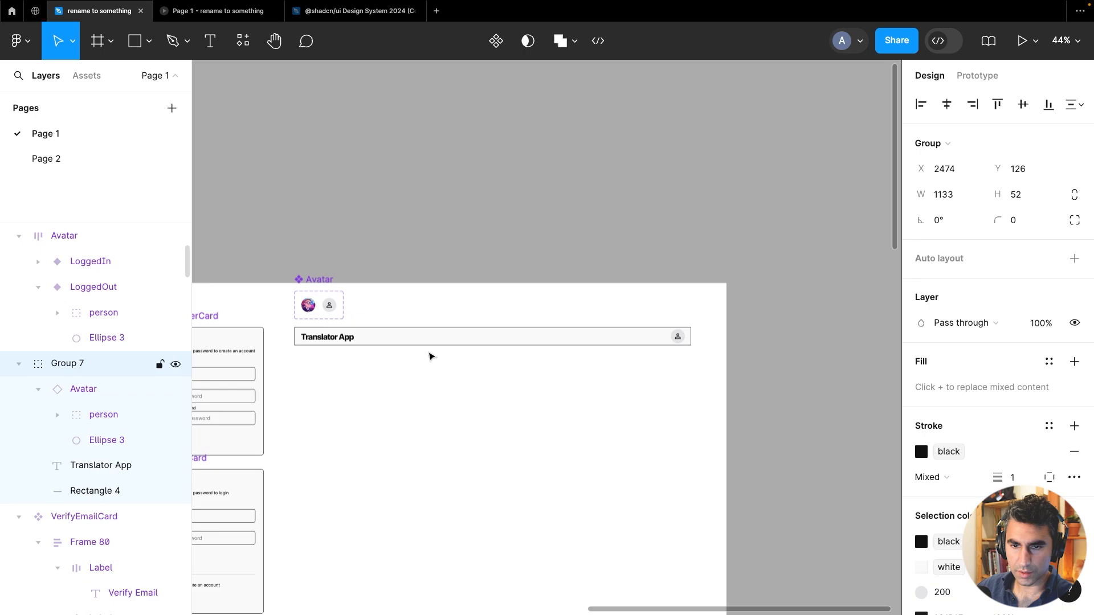
pyautogui.click(1073, 258)
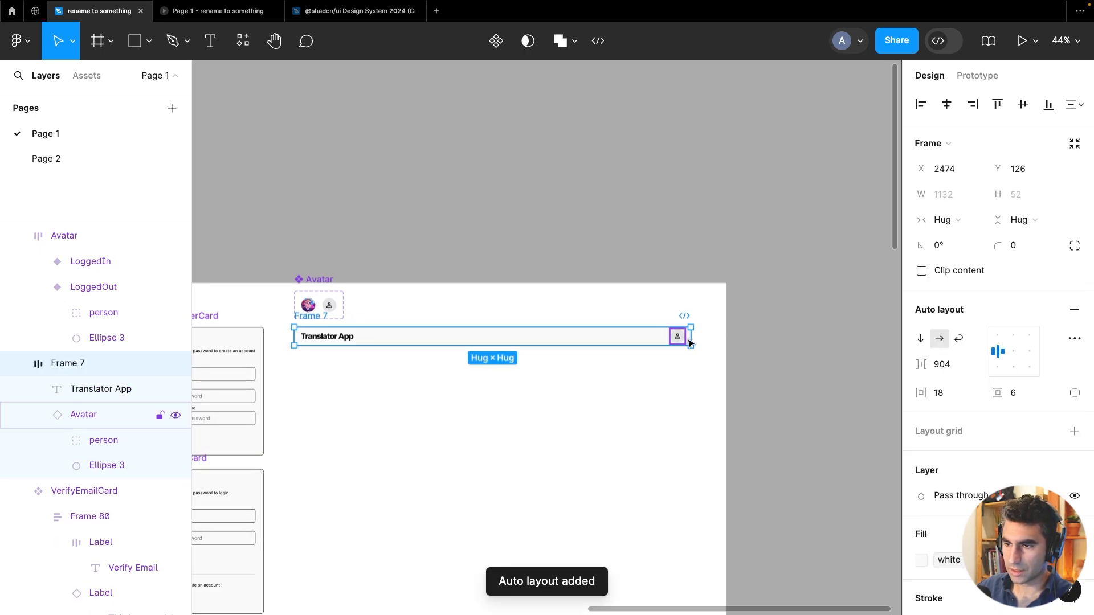
# Set the header frame's auto layout spacing to Auto so the avatar sits at the far right
pyautogui.moveTo(694, 340); pyautogui.dragTo(520, 350)
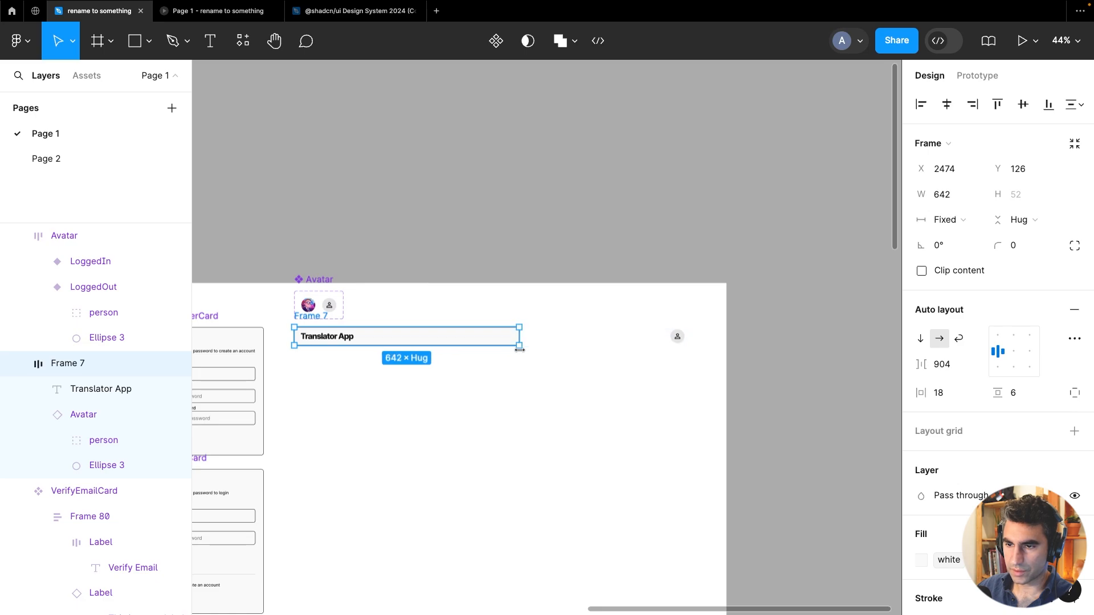
pyautogui.doubleClick(519, 349)
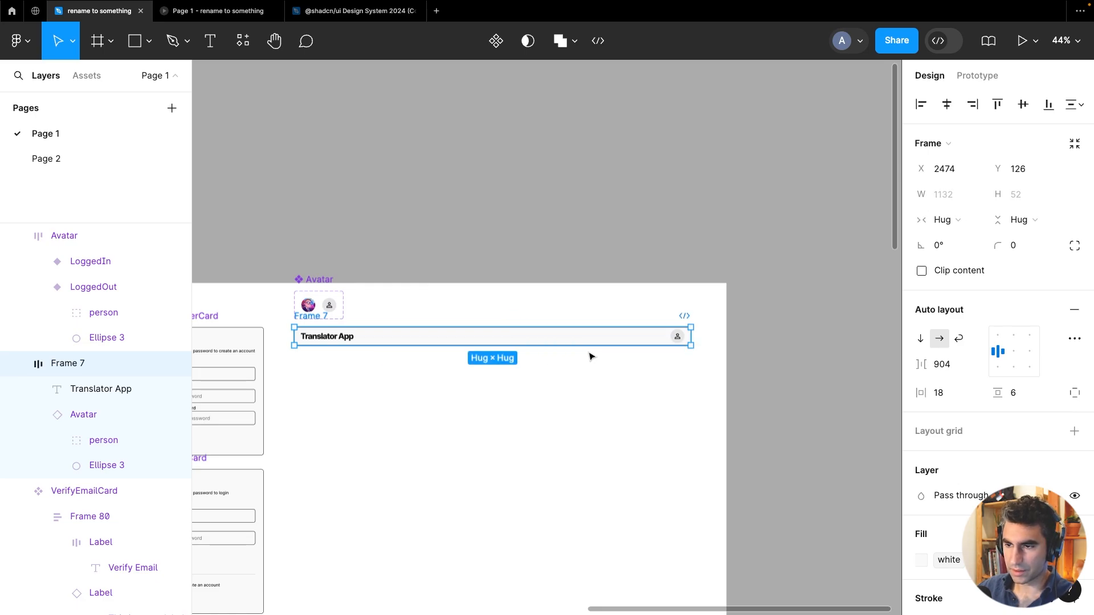
pyautogui.click(84, 414)
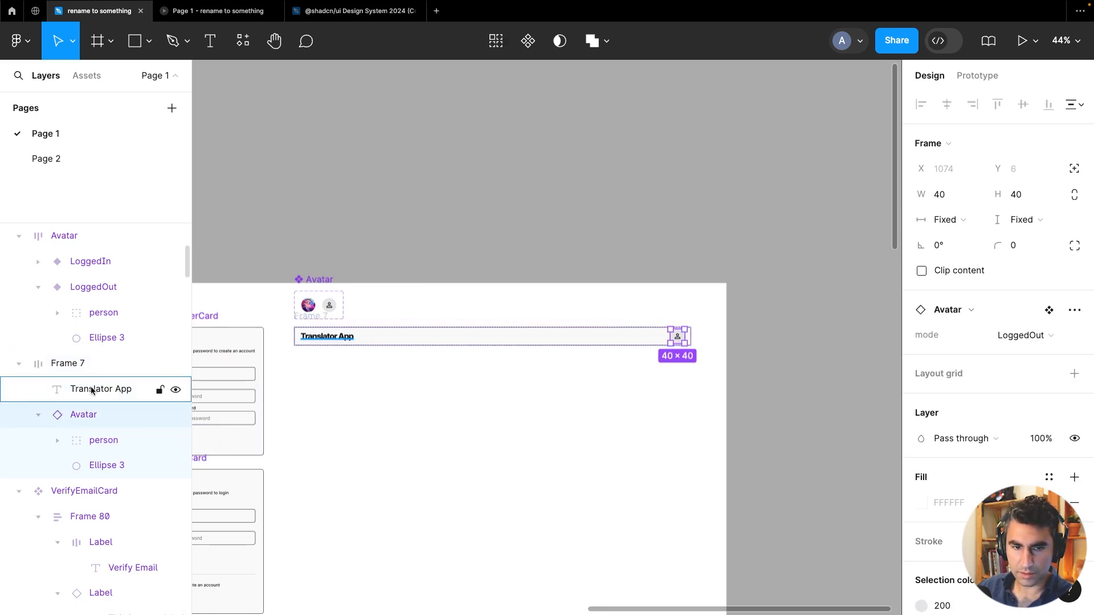
pyautogui.click(85, 368)
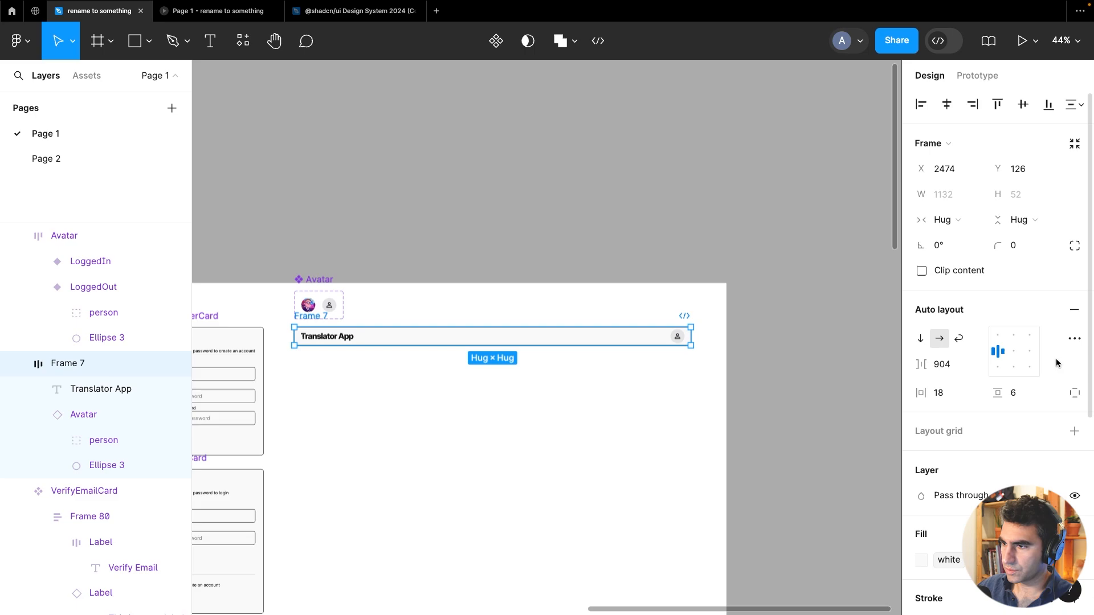
pyautogui.doubleClick(1010, 357)
pyautogui.click(99, 415)
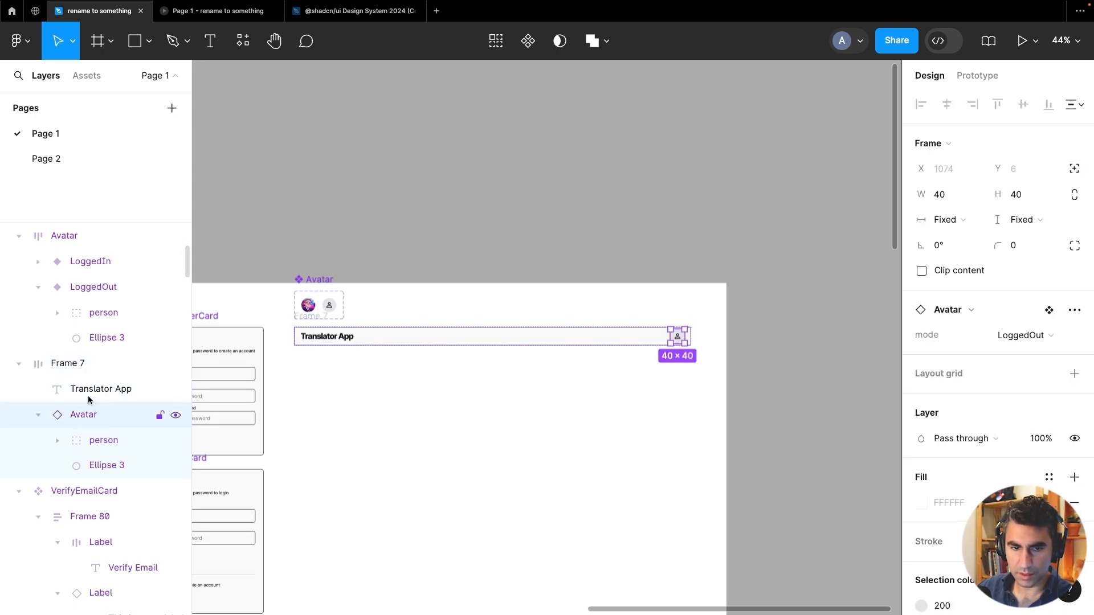
pyautogui.click(80, 365)
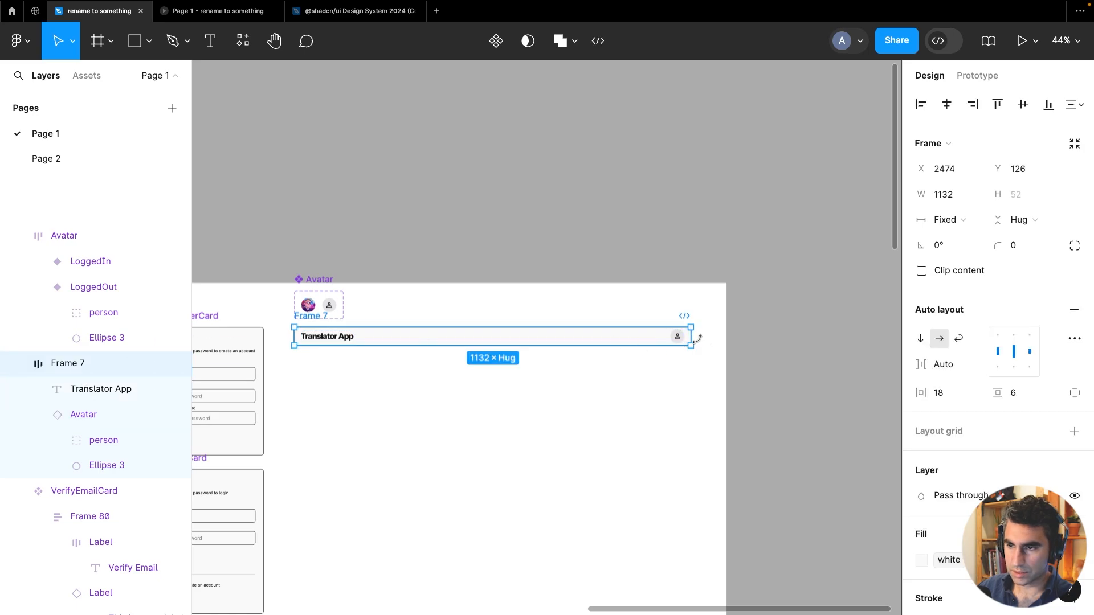
pyautogui.moveTo(691, 340); pyautogui.dragTo(541, 353)
pyautogui.press('super+z')
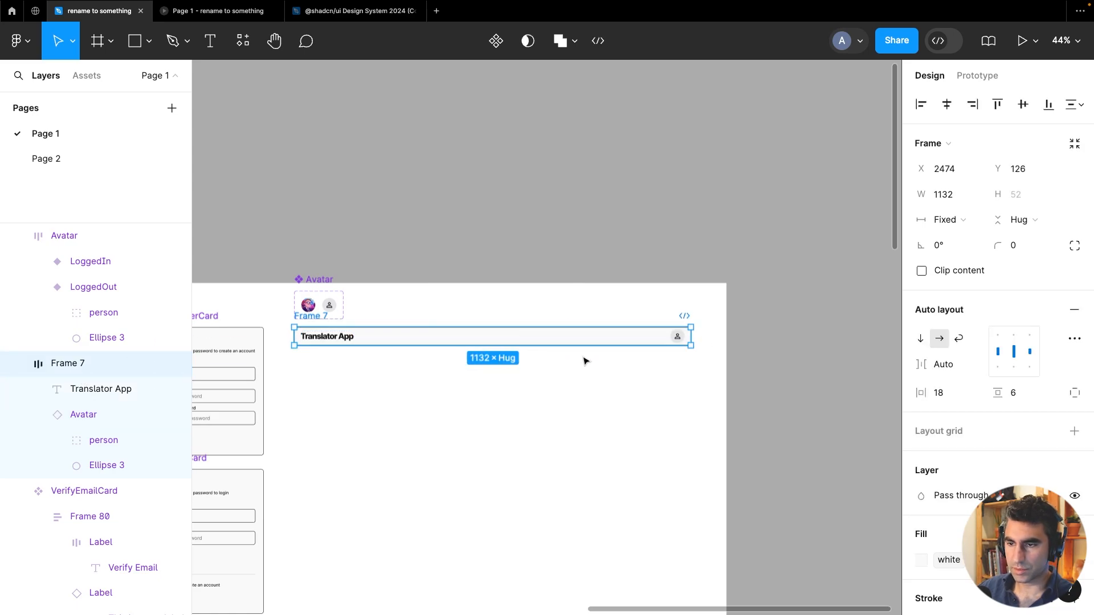
# Set the header frame's horizontal padding to 15
pyautogui.scroll(5, 694, 337)
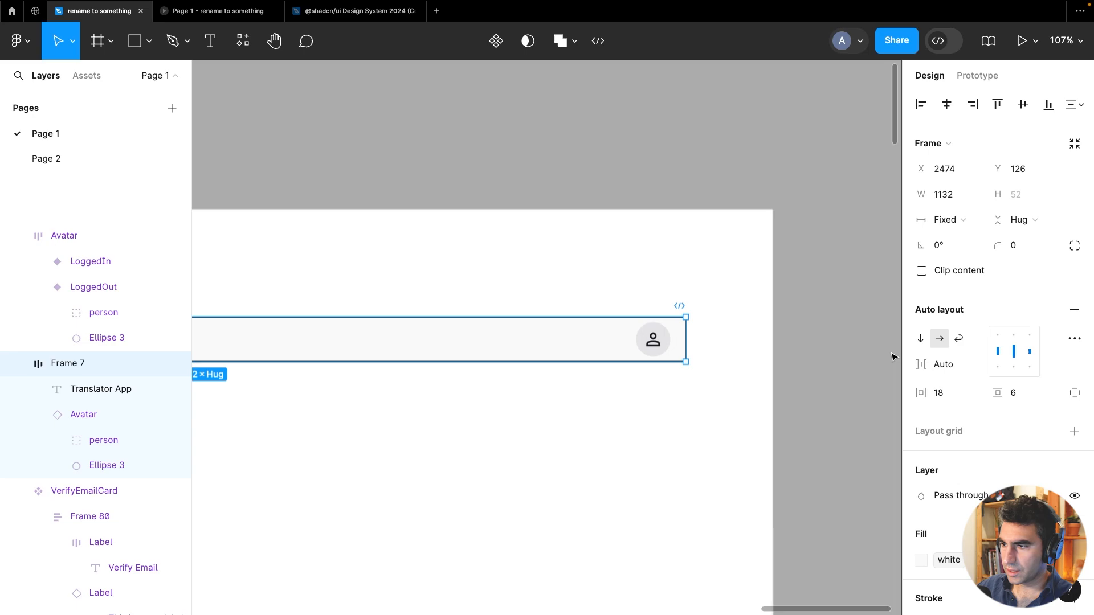
pyautogui.click(952, 395)
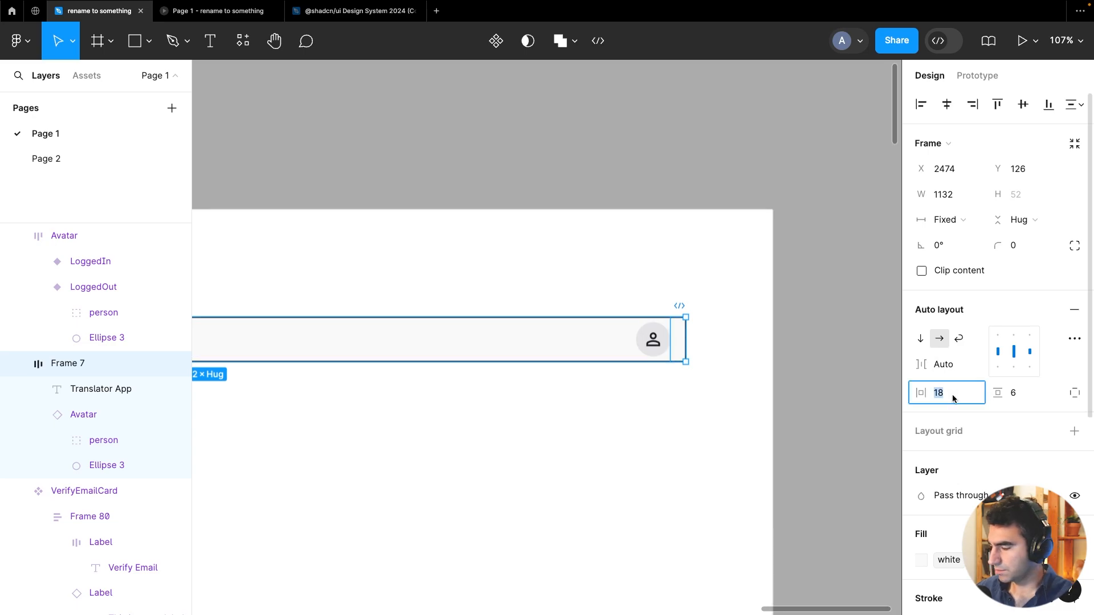
pyautogui.write('15')
pyautogui.press('Tab')
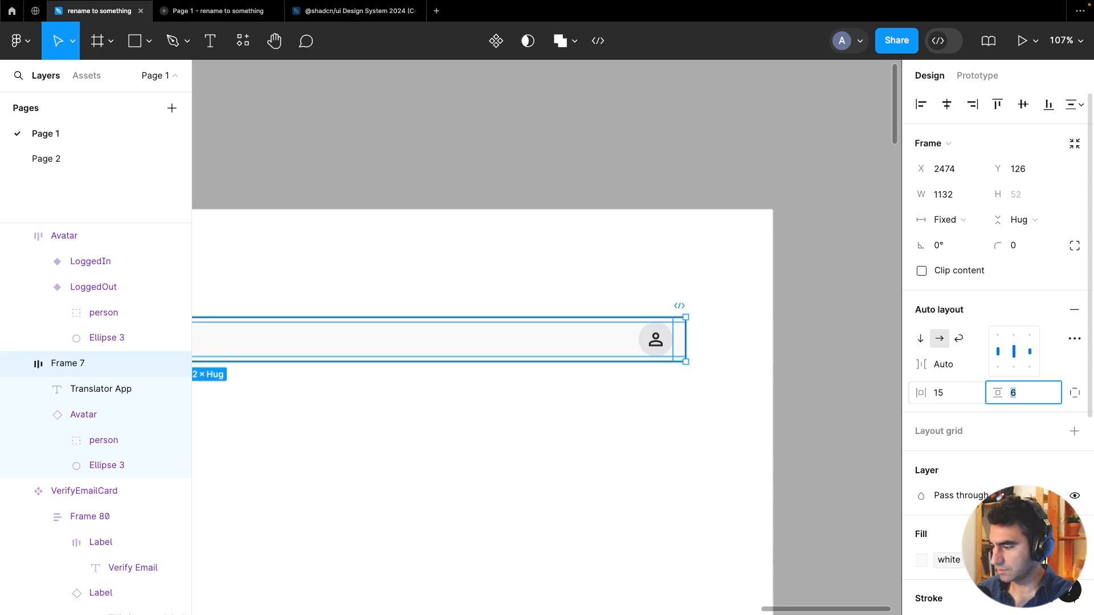
pyautogui.press('Escape')
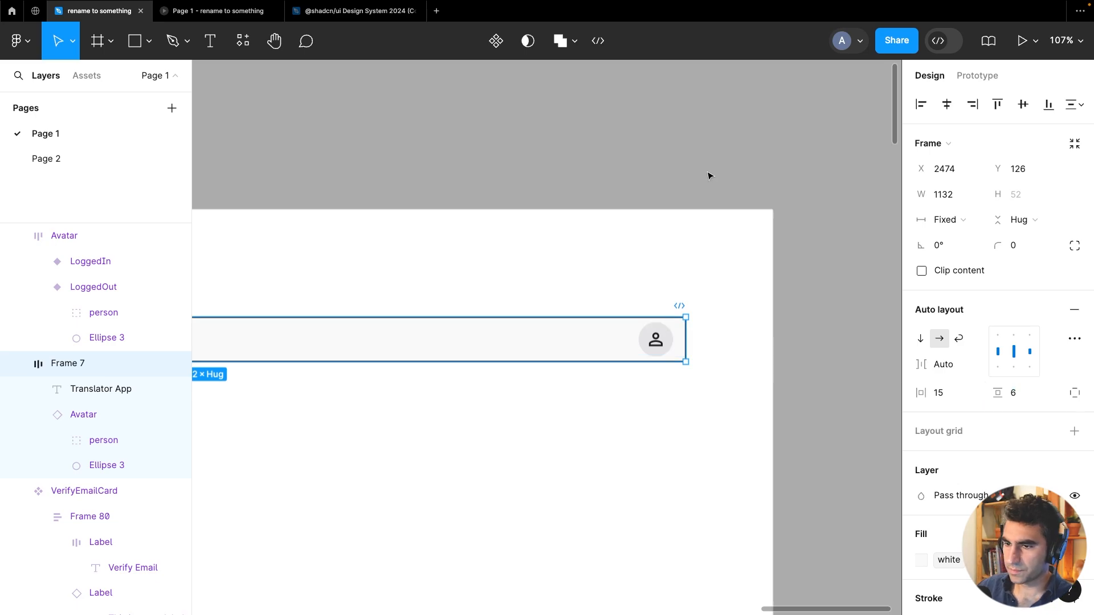
# Replace the header's 200 selection colour with the white library colour
pyautogui.click(546, 145)
pyautogui.scroll(-5, 541, 150)
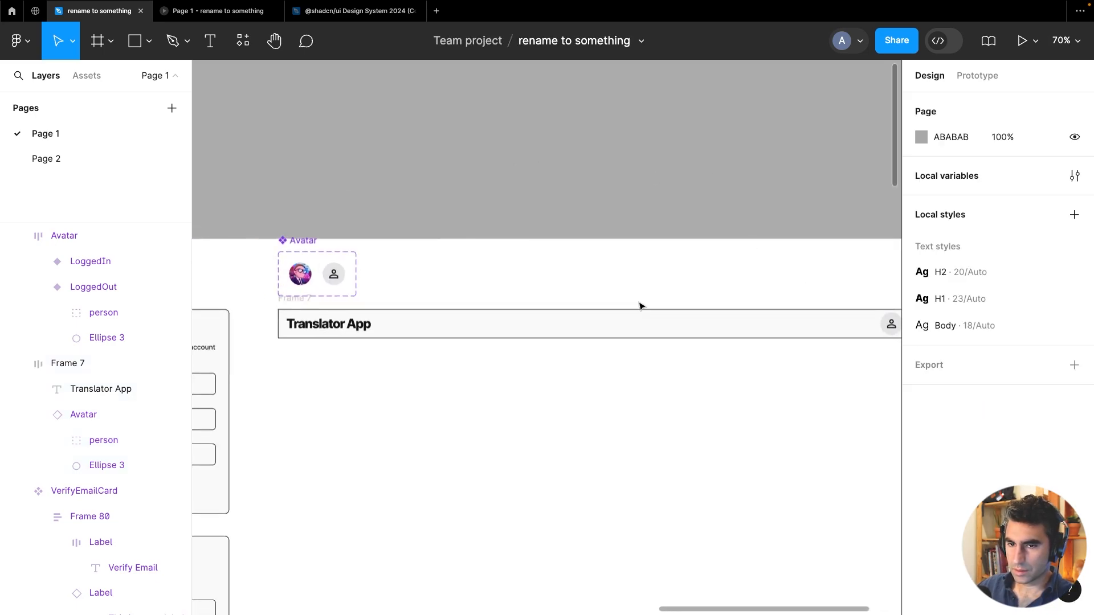
pyautogui.click(598, 339)
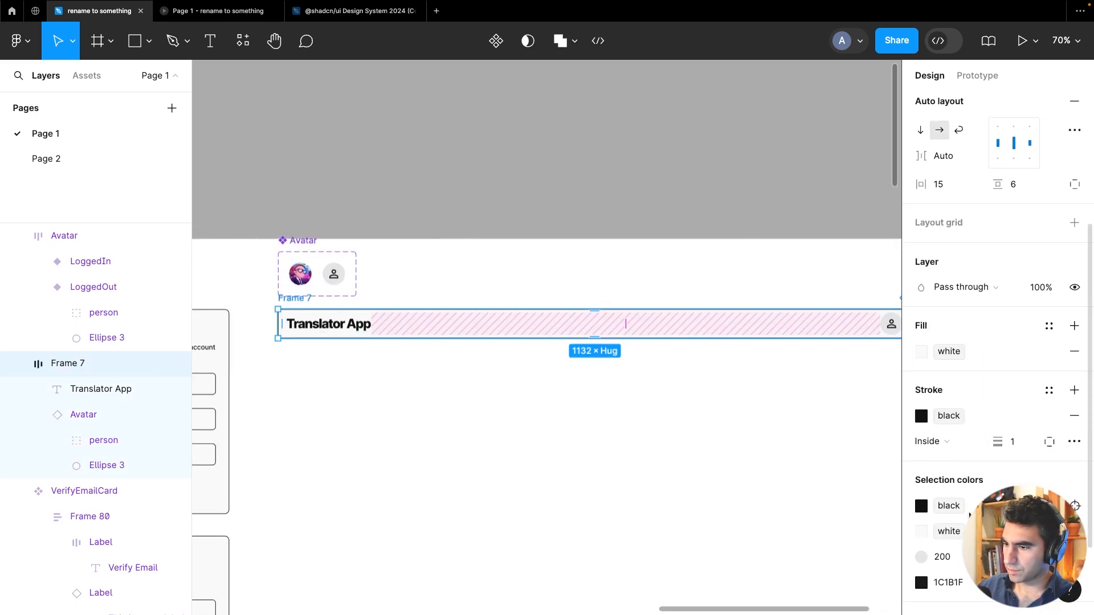
pyautogui.click(922, 559)
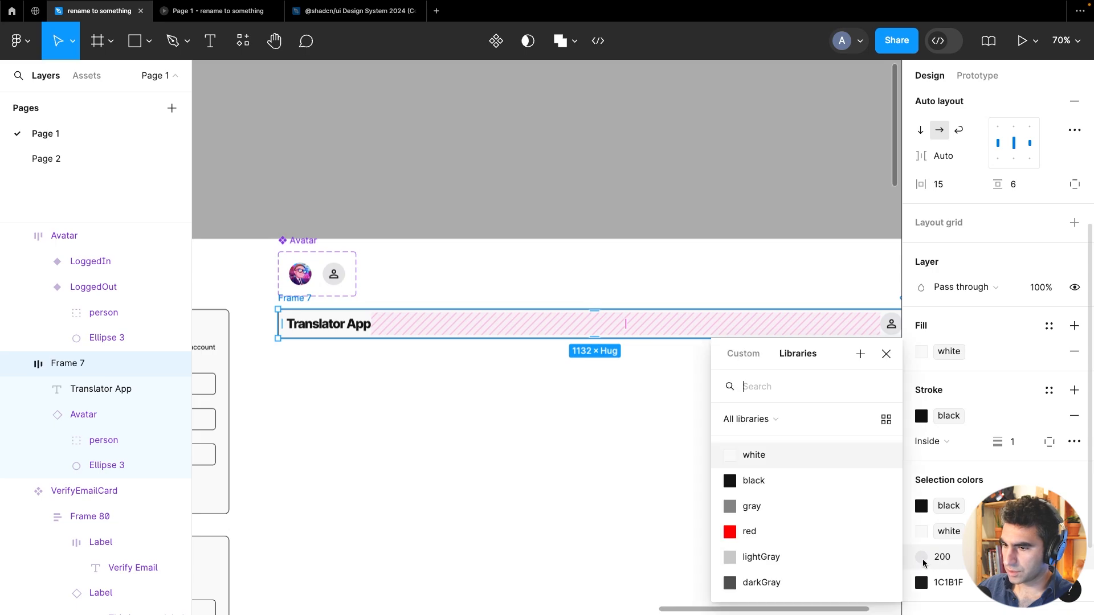
pyautogui.click(778, 466)
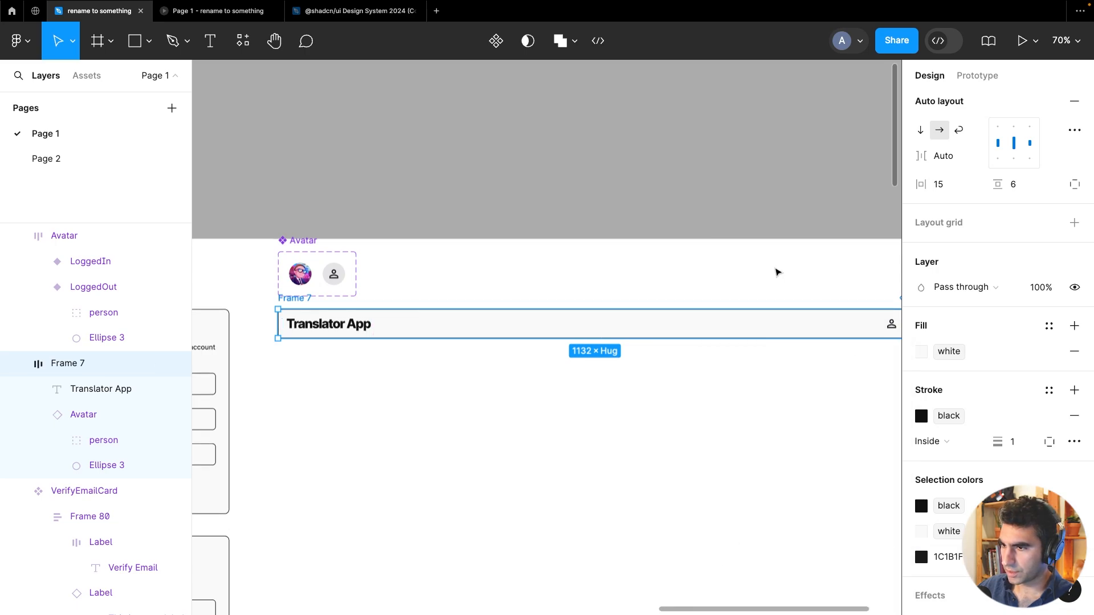
# Apply the white library colour as the fill of the LoggedOut avatar variant
pyautogui.click(785, 241)
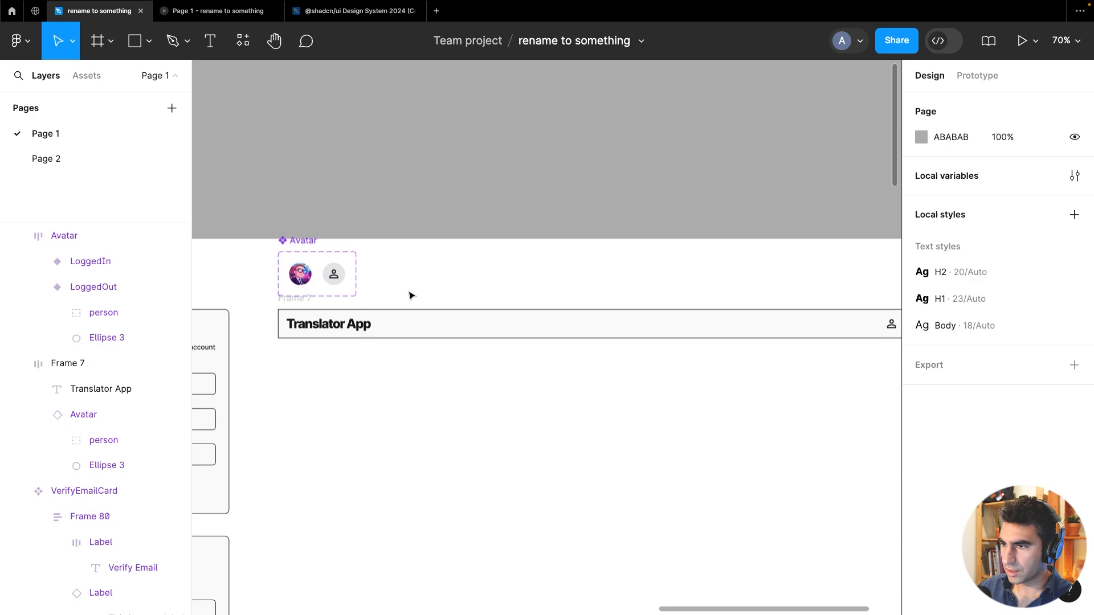
pyautogui.scroll(5, 316, 285)
pyautogui.click(350, 274)
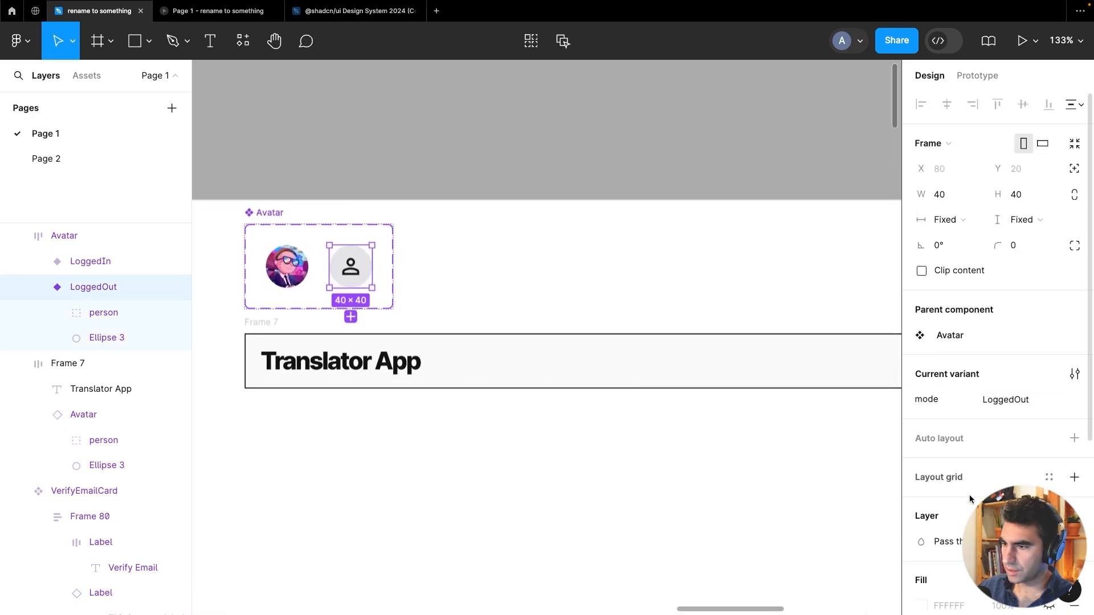
pyautogui.scroll(-4, 951, 416)
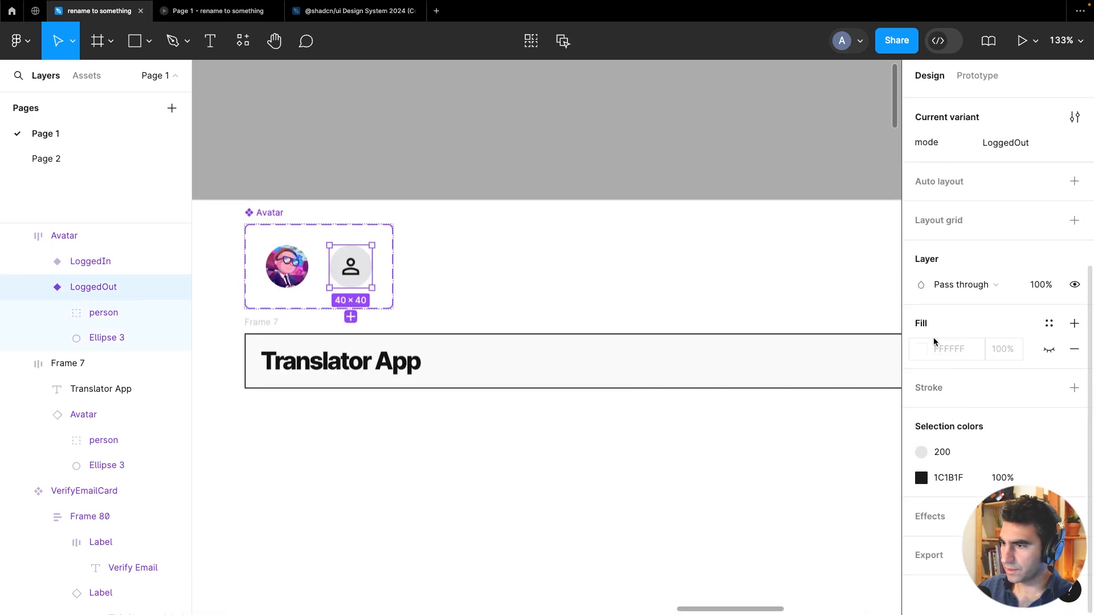
pyautogui.click(1052, 323)
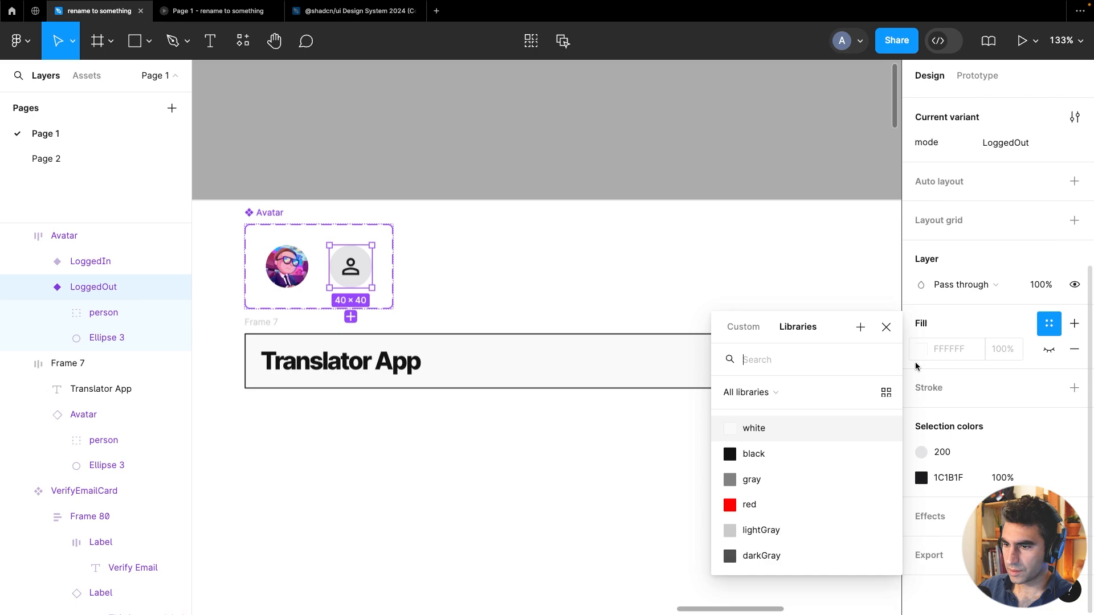
pyautogui.click(784, 432)
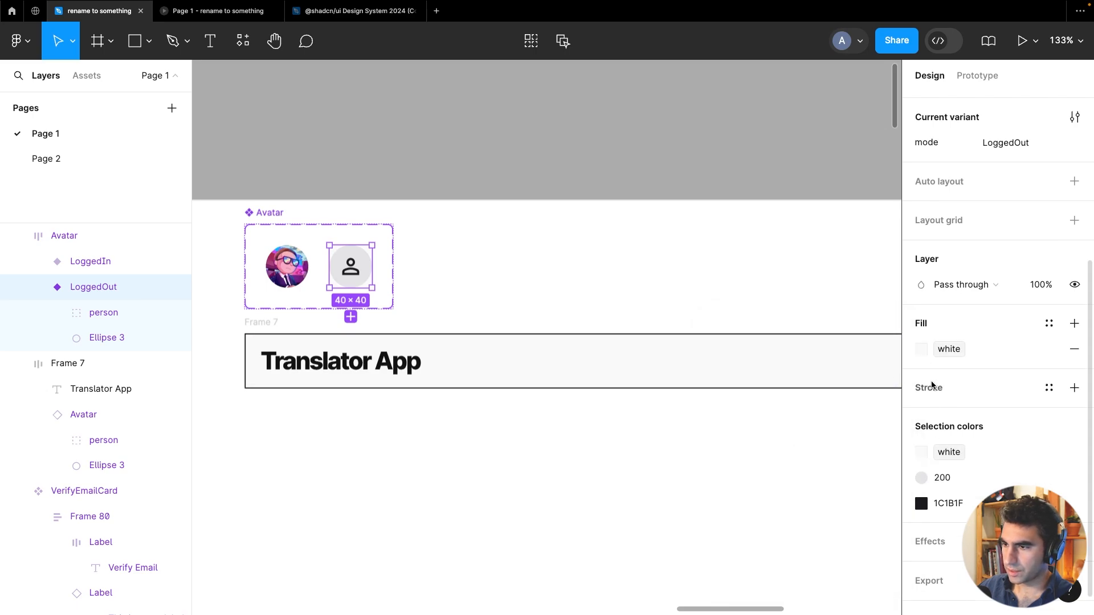
pyautogui.click(1049, 387)
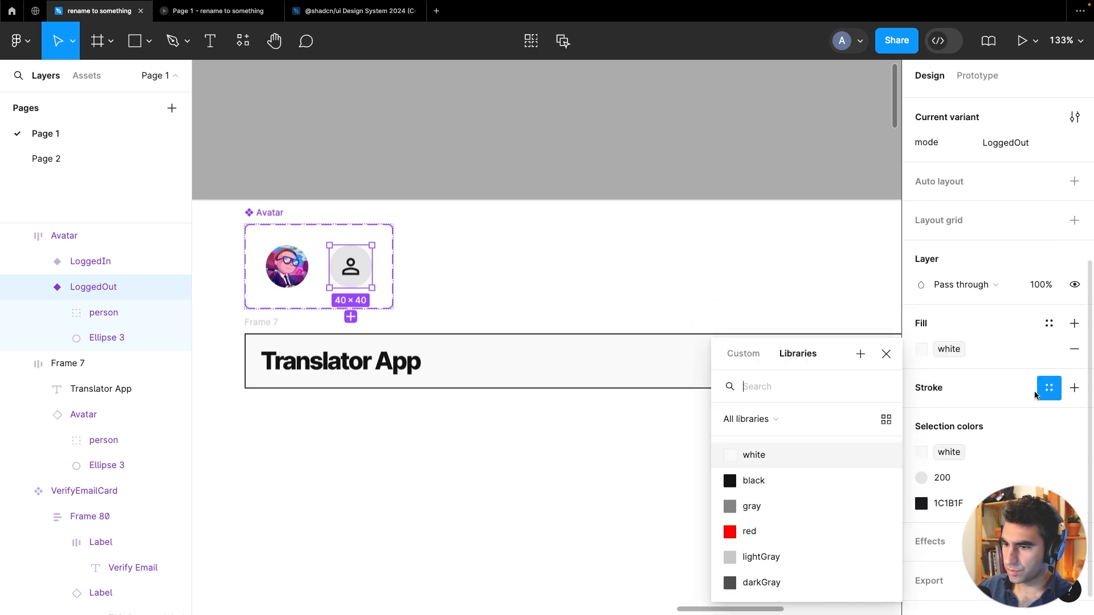
pyautogui.click(775, 479)
pyautogui.hotkey('ctrl', 'z')
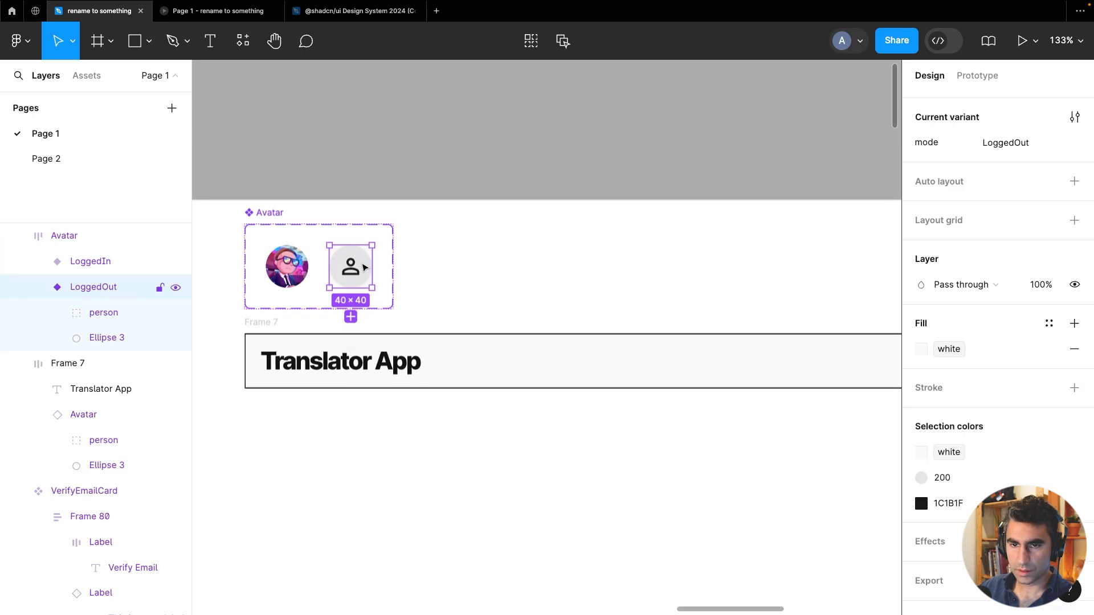
# Add a black library stroke to the circle inside the LoggedOut variant
pyautogui.doubleClick(366, 262)
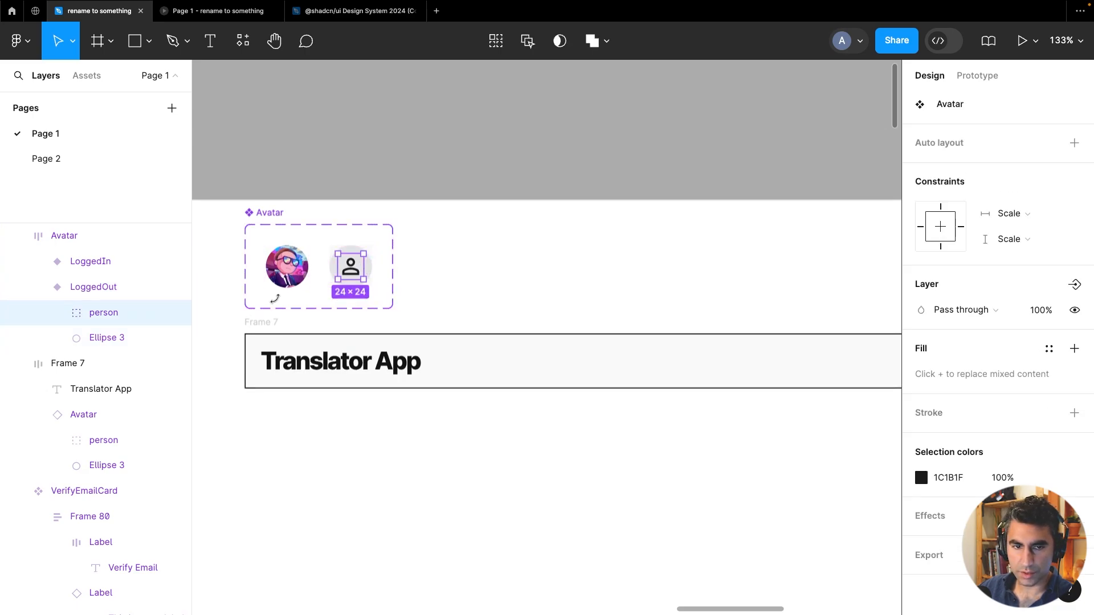
pyautogui.click(121, 345)
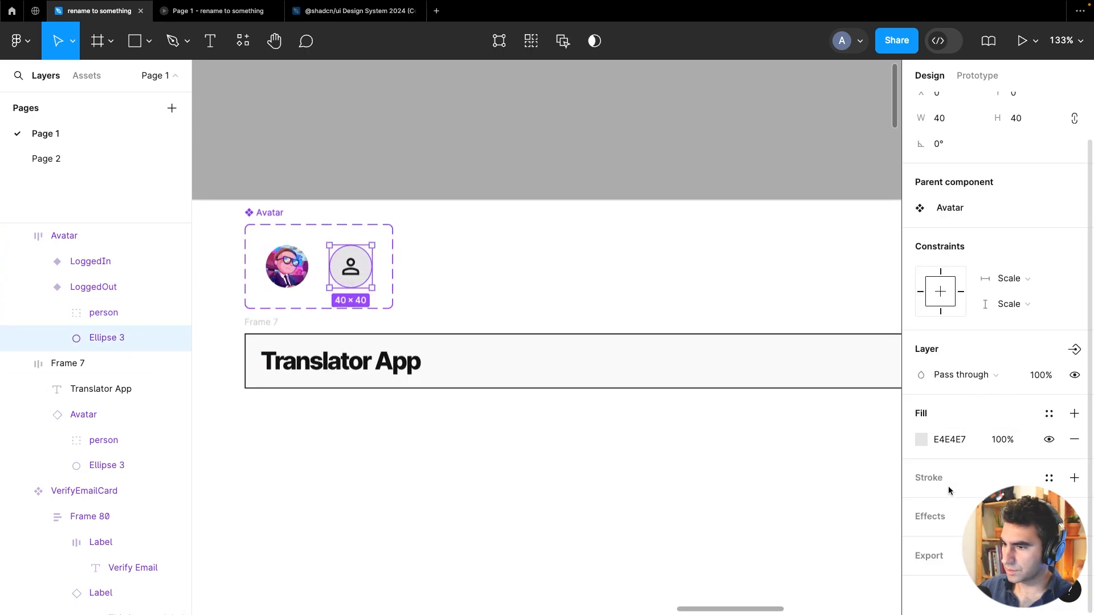
pyautogui.click(1050, 478)
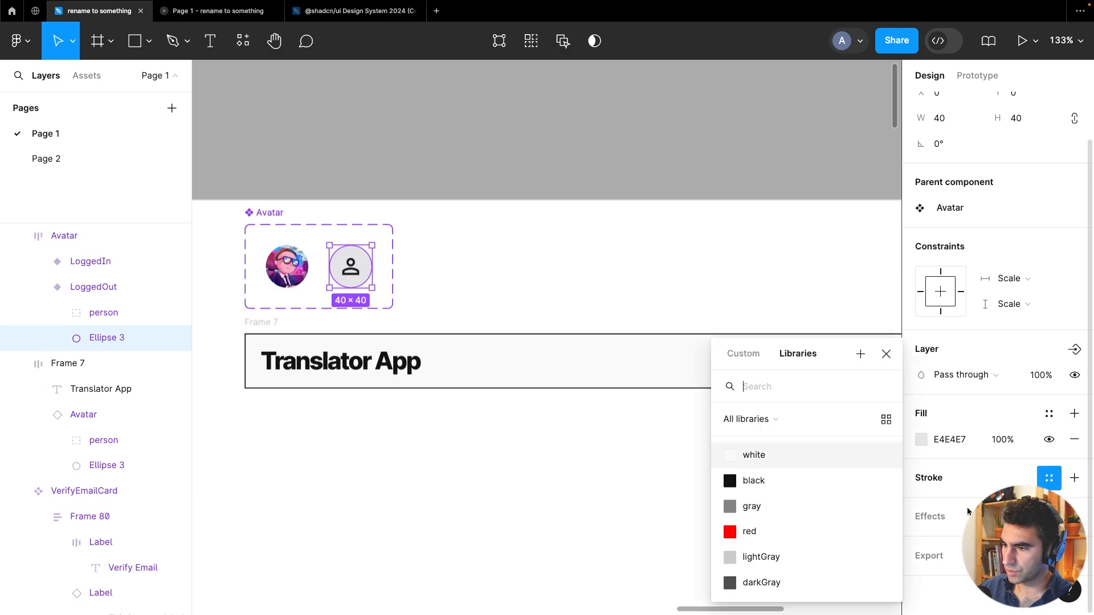
pyautogui.click(757, 481)
# Add the black library stroke to the image circle inside the LoggedIn variant
pyautogui.click(304, 278)
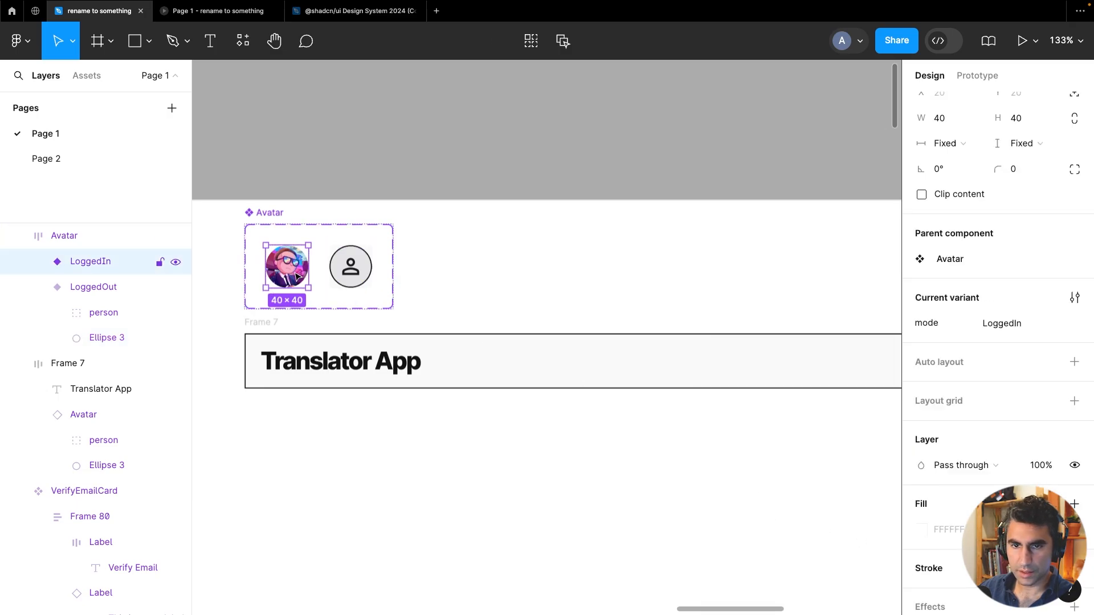
pyautogui.click(38, 261)
pyautogui.click(80, 282)
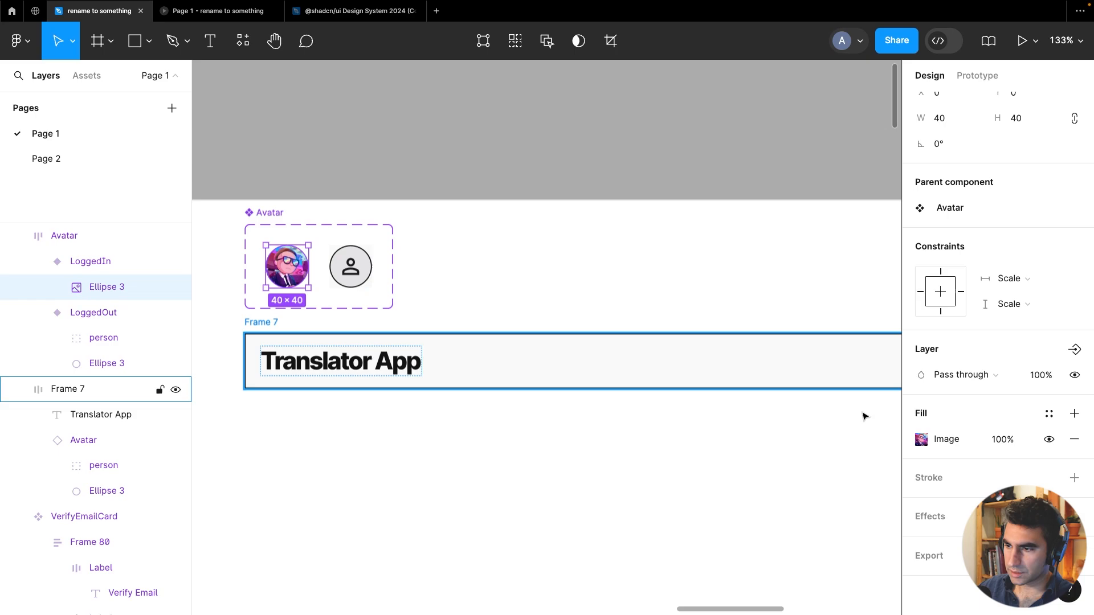
pyautogui.click(1051, 481)
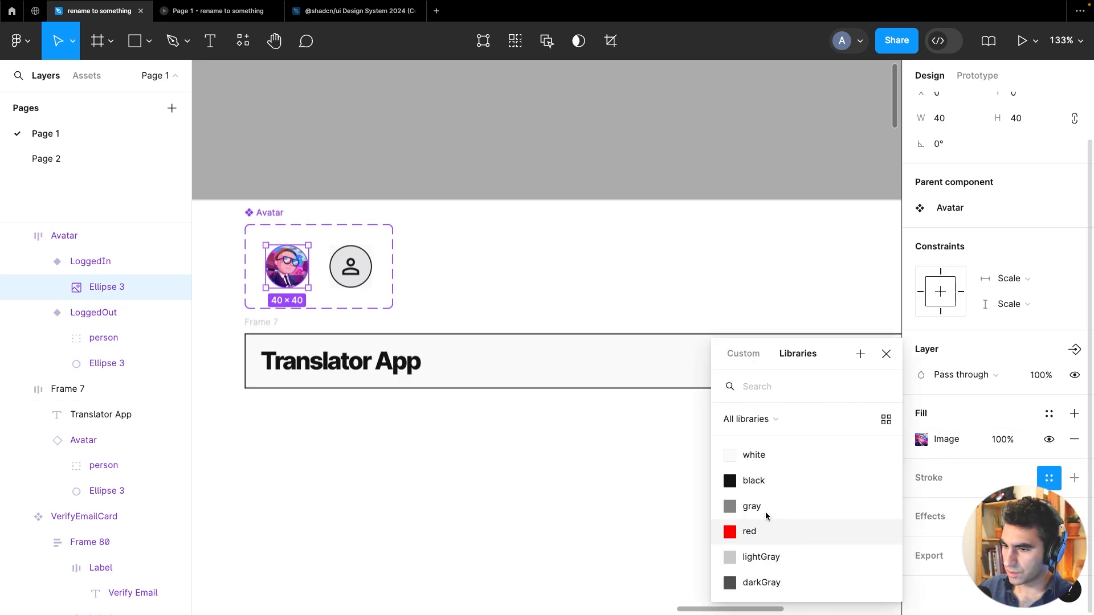
pyautogui.click(756, 488)
pyautogui.click(625, 166)
pyautogui.scroll(-3, 641, 286)
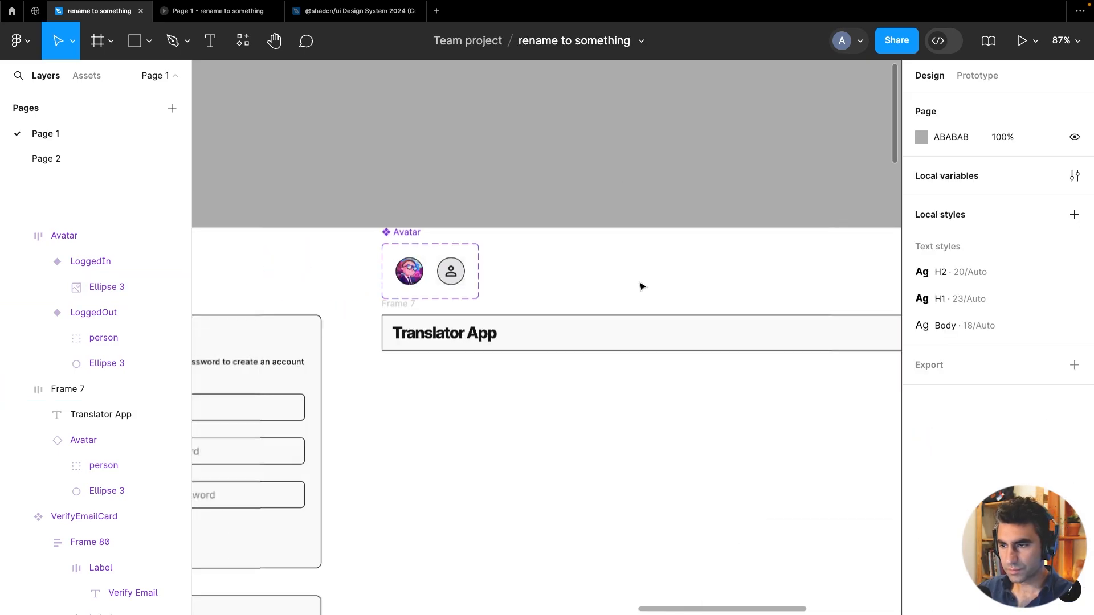
# Turn the Translator App header frame into a component and add a second variant of it
pyautogui.moveTo(641, 286); pyautogui.dragTo(504, 324)
pyautogui.scroll(-2, 342, 327)
pyautogui.scroll(-3, 504, 325)
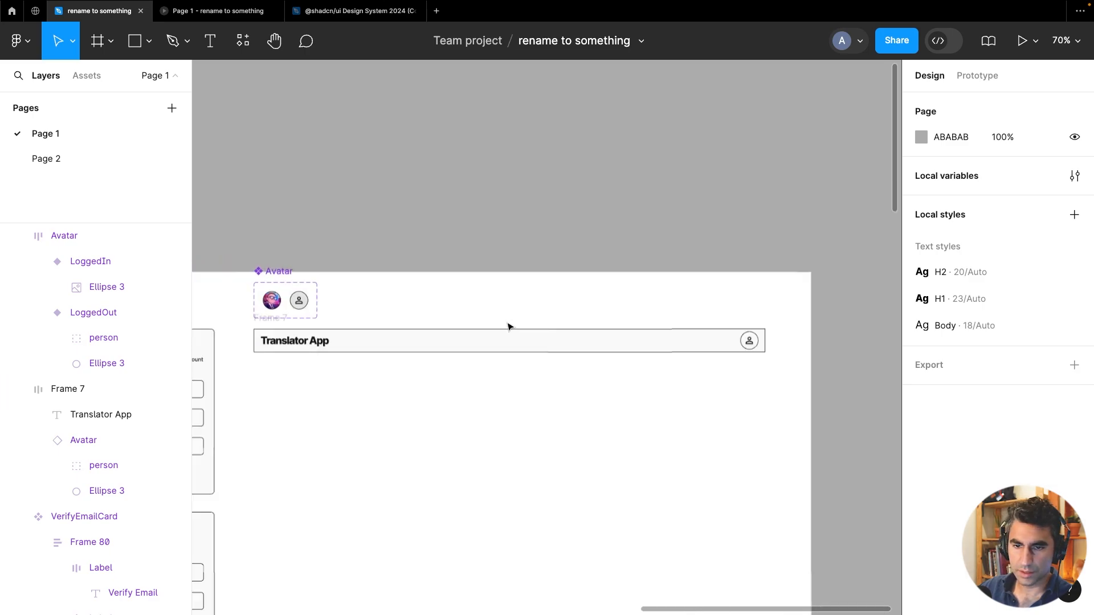
pyautogui.click(502, 340)
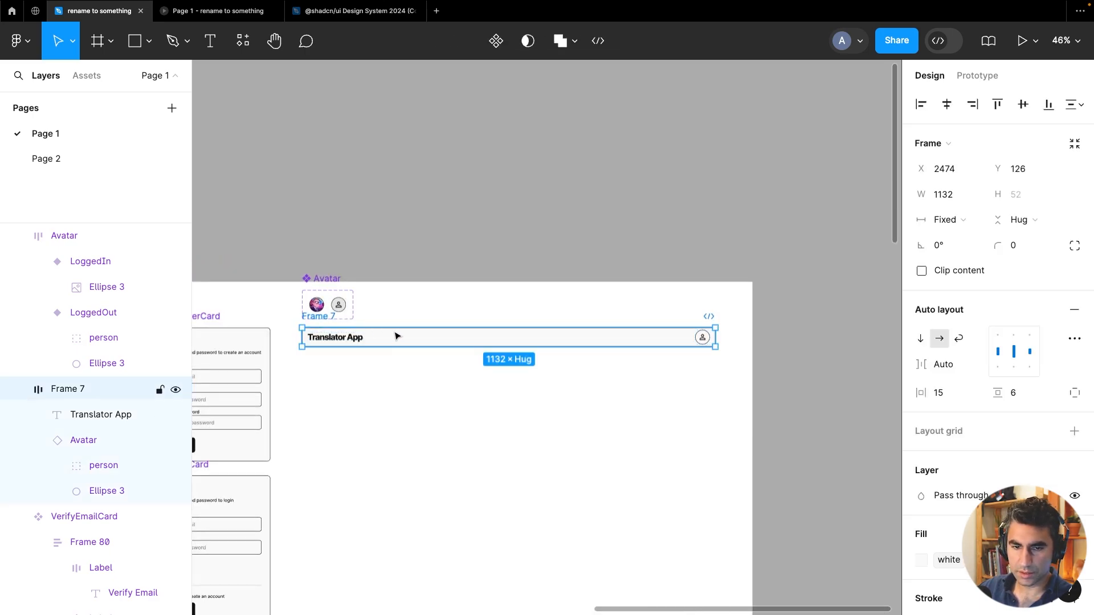
pyautogui.moveTo(397, 342); pyautogui.dragTo(395, 363)
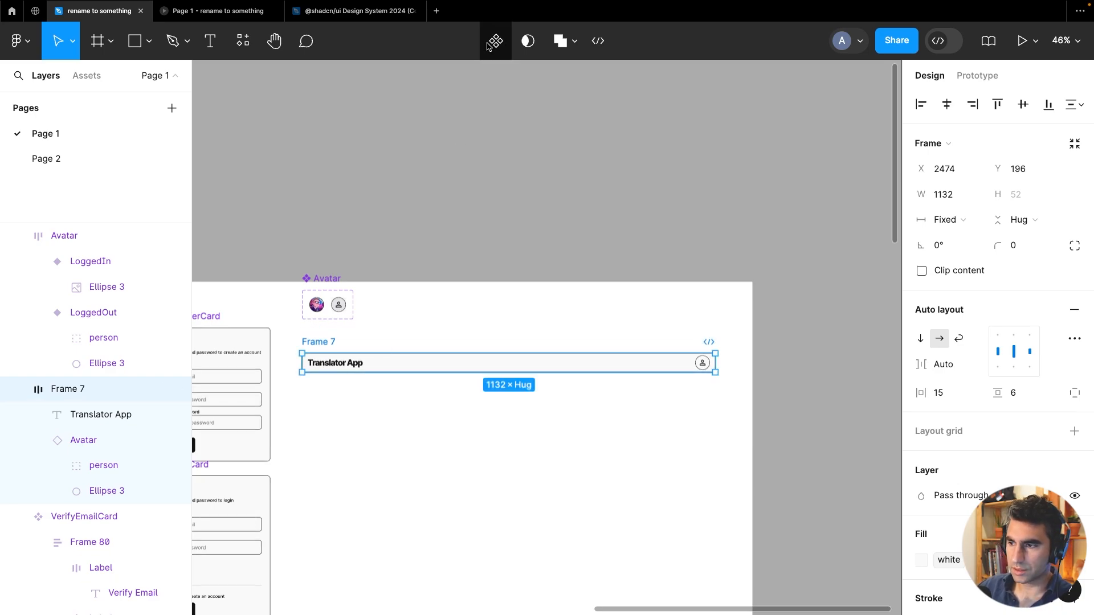
pyautogui.scroll(-2, 1072, 399)
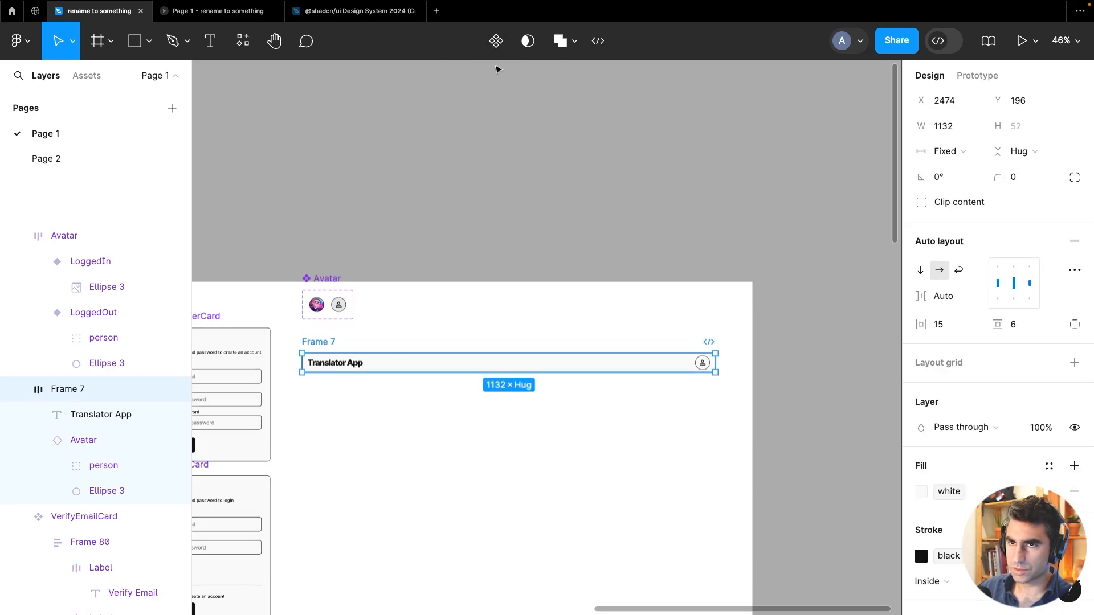
pyautogui.click(497, 41)
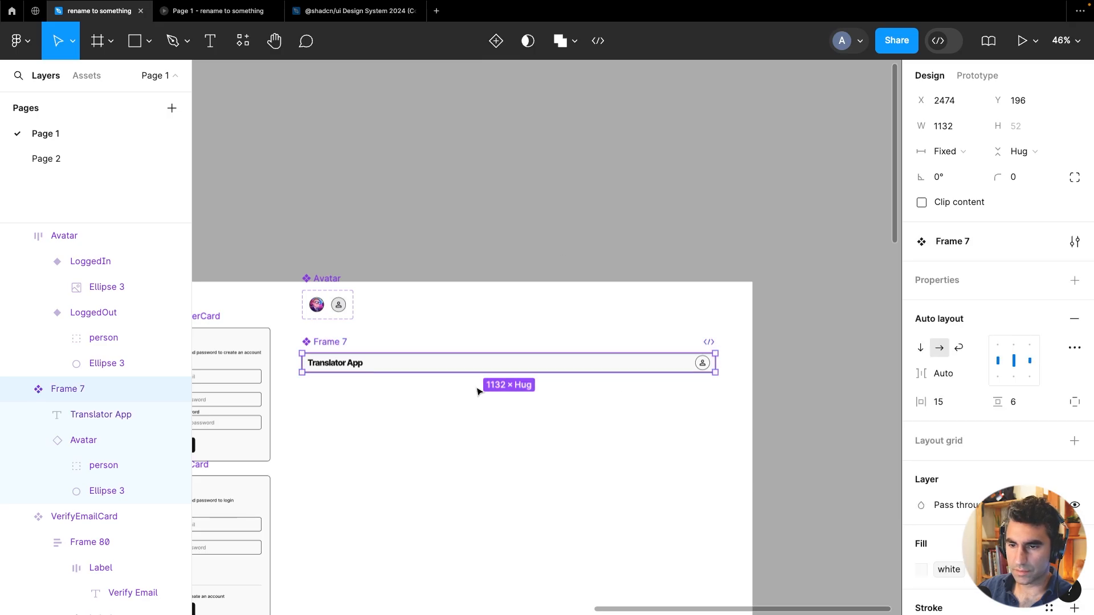
pyautogui.click(497, 50)
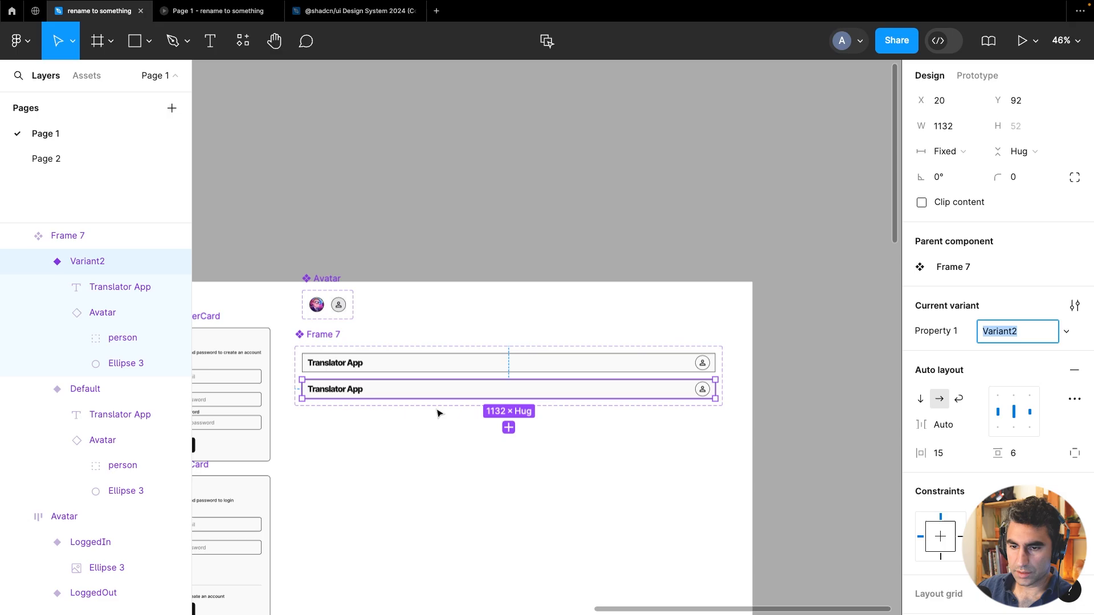
# Extend the header component set's height and rename its variant property to mode
pyautogui.click(324, 335)
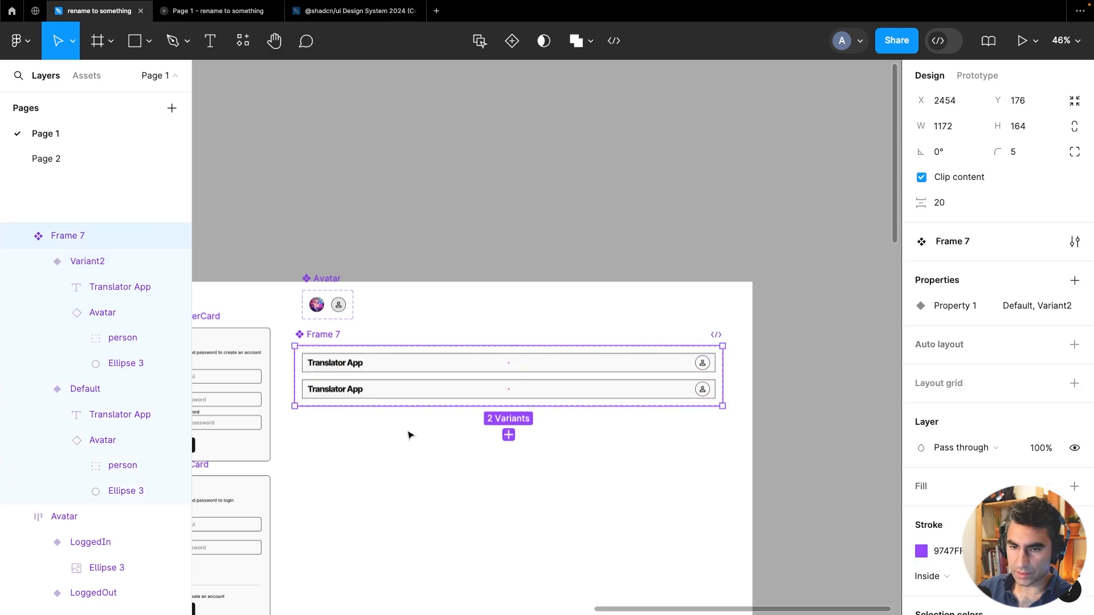
pyautogui.moveTo(406, 408); pyautogui.dragTo(419, 573)
pyautogui.click(467, 362)
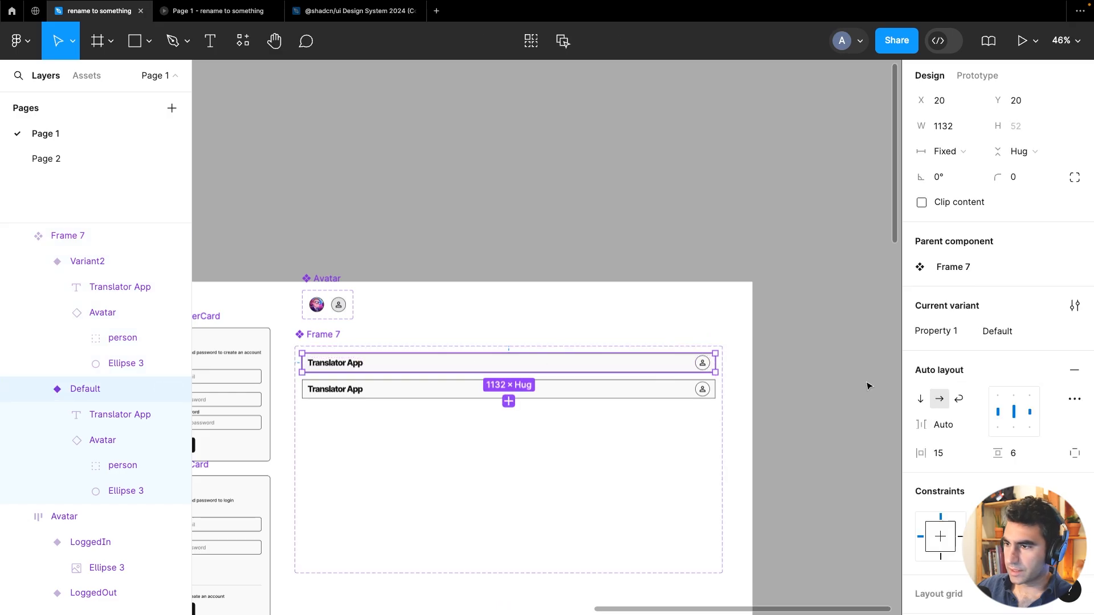
pyautogui.doubleClick(922, 333)
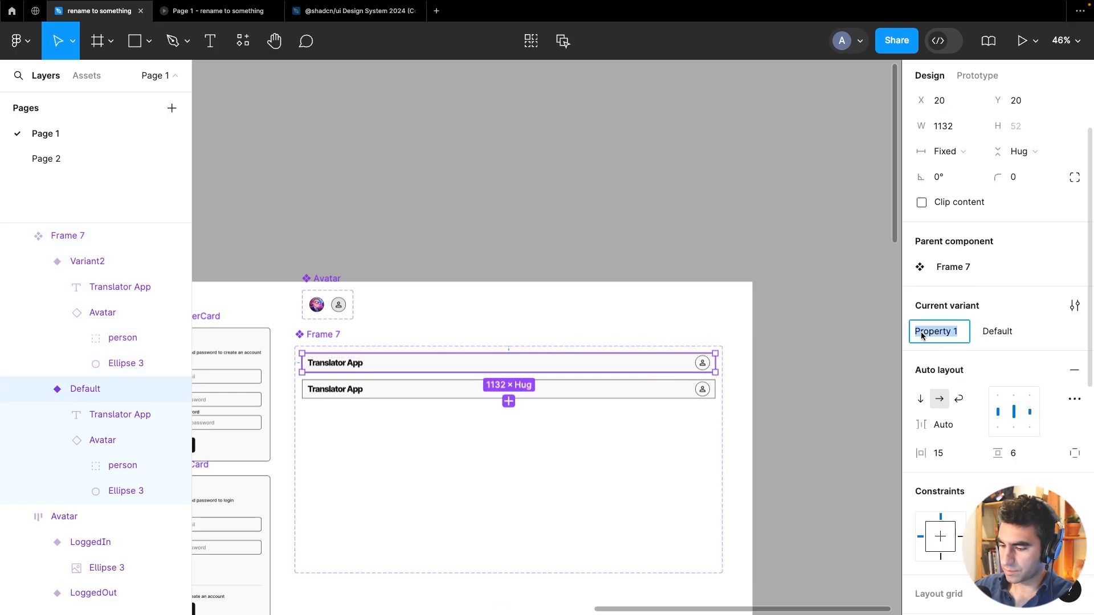
pyautogui.write('mode')
pyautogui.press('Return')
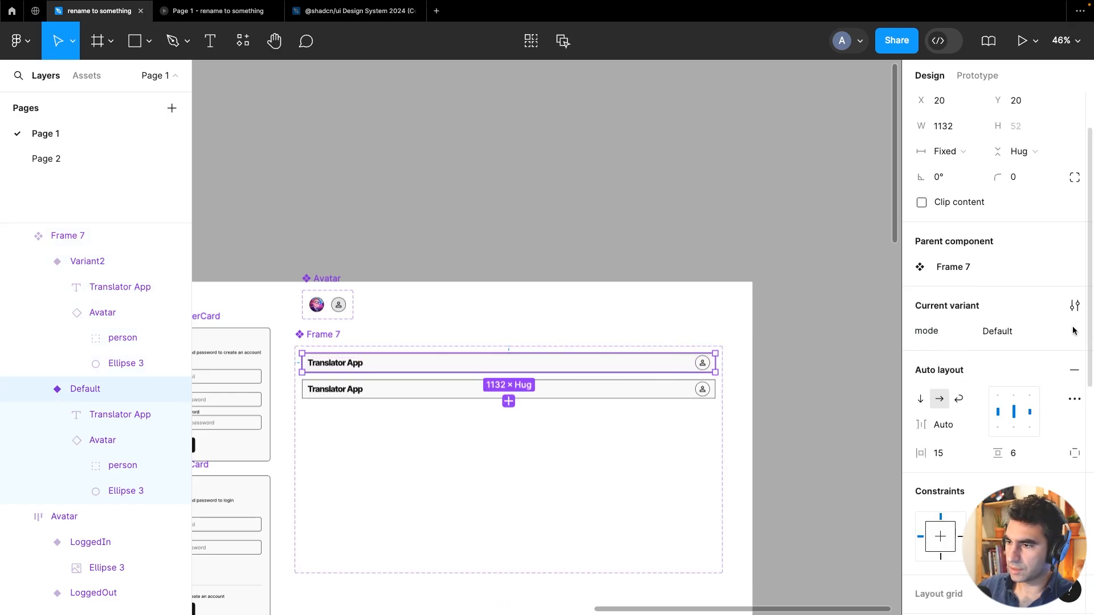
# Rename the first header variant's mode value to LoggedOut
pyautogui.doubleClick(991, 331)
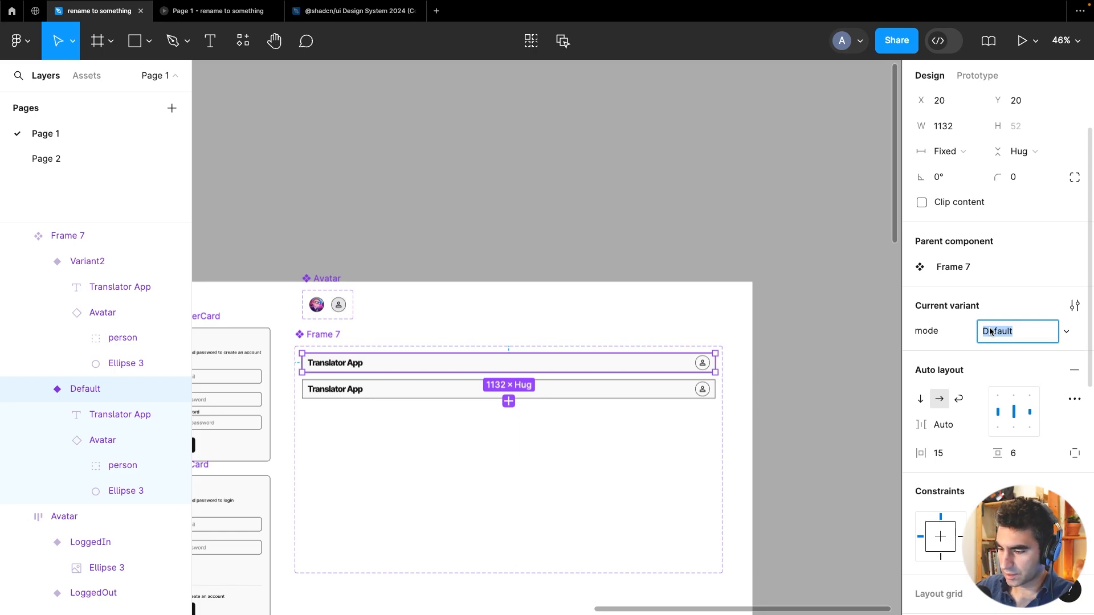
pyautogui.write('LoggedOut')
pyautogui.press('Return')
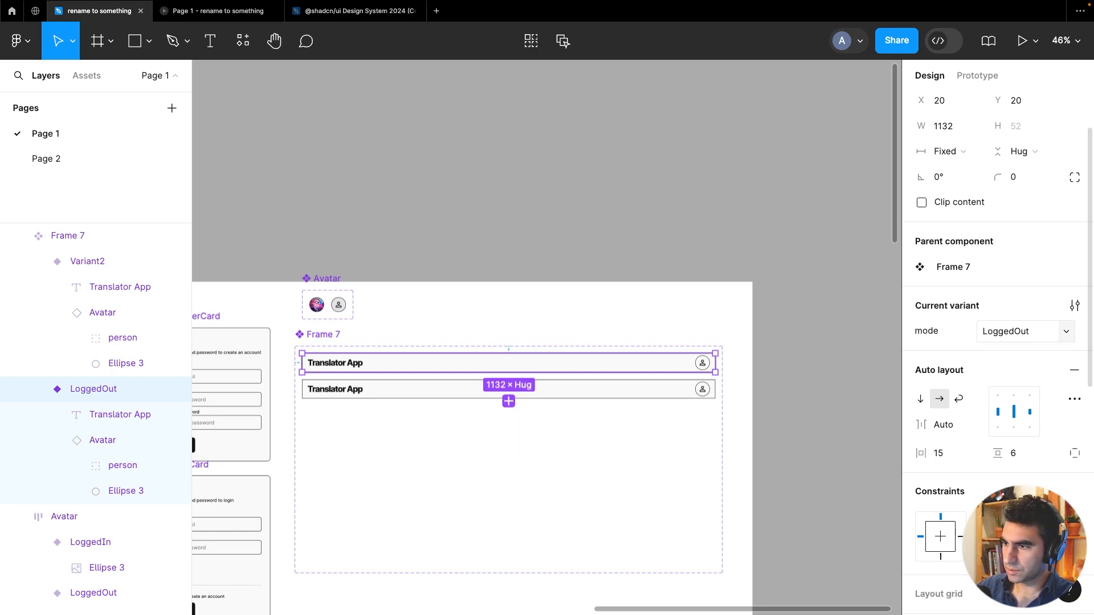
# Rename the second header variant's mode value to LoggedIn
pyautogui.click(705, 392)
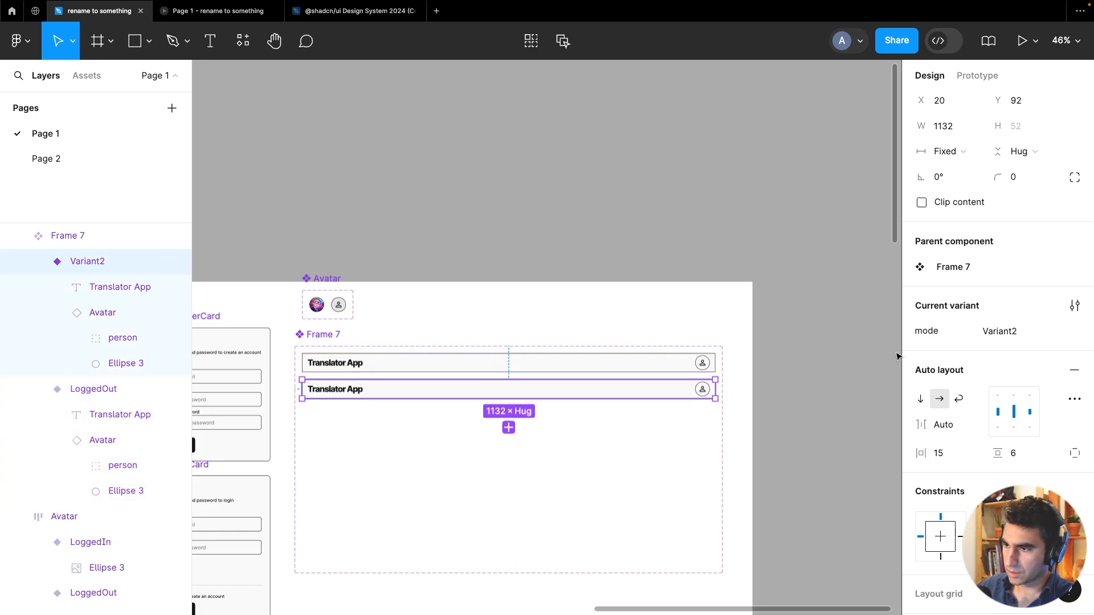
pyautogui.doubleClick(991, 334)
pyautogui.press('BackSpace')
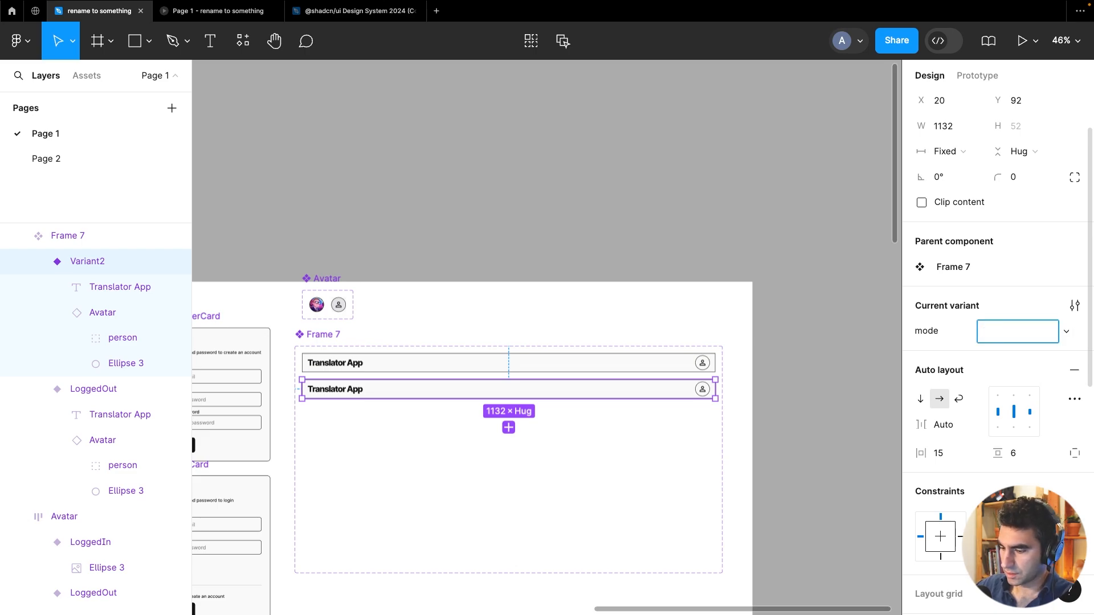
pyautogui.write('LoggedIn')
pyautogui.press('Return')
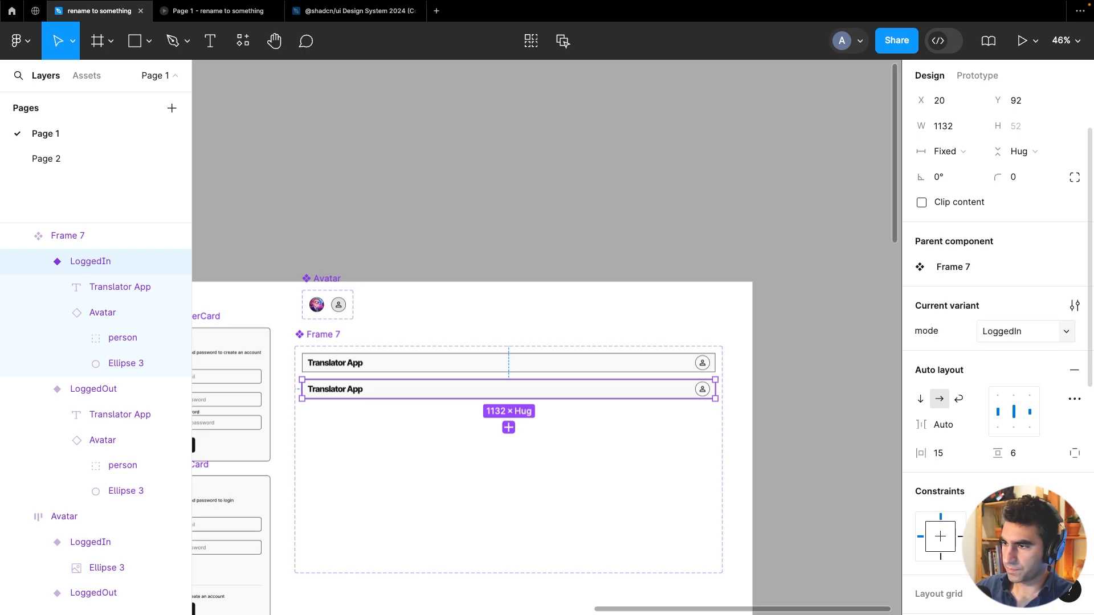
# Switch the avatar instance inside the LoggedIn header variant to its LoggedIn mode
pyautogui.scroll(5, 710, 374)
pyautogui.click(719, 372)
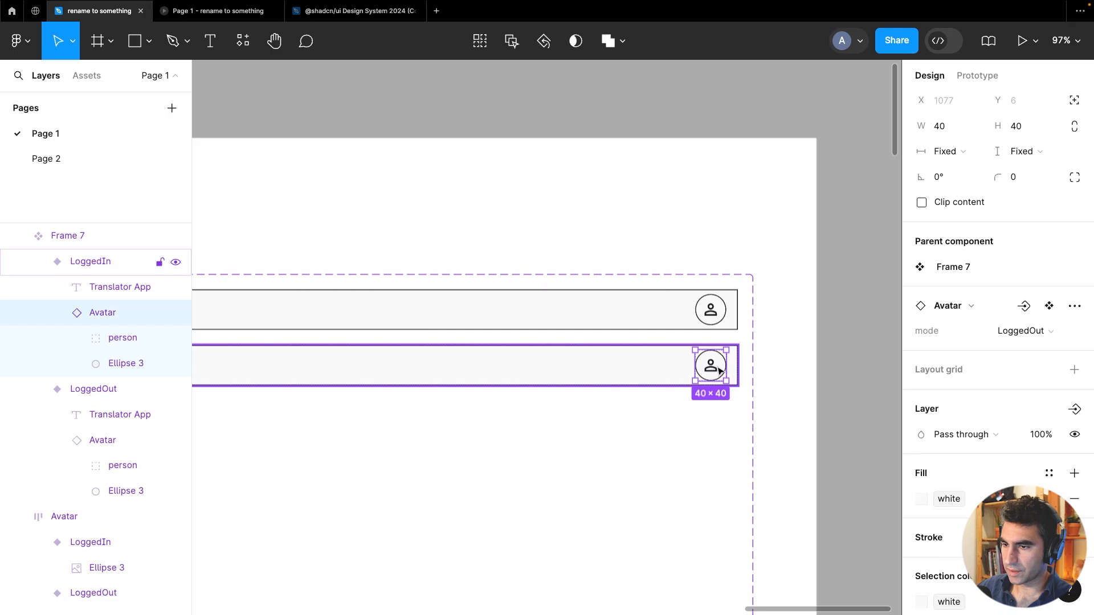
pyautogui.click(1017, 330)
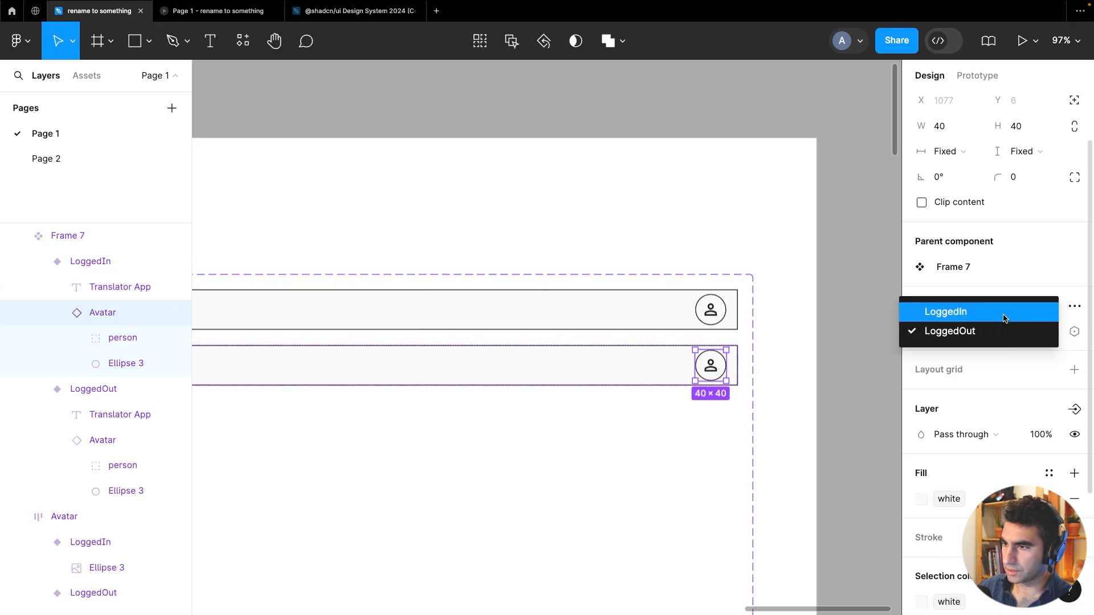
pyautogui.click(1003, 313)
pyautogui.click(811, 91)
# Move the LoggedIn header variant further down inside the component set, leaving space above it
pyautogui.scroll(-3, 773, 169)
pyautogui.scroll(-2, 774, 169)
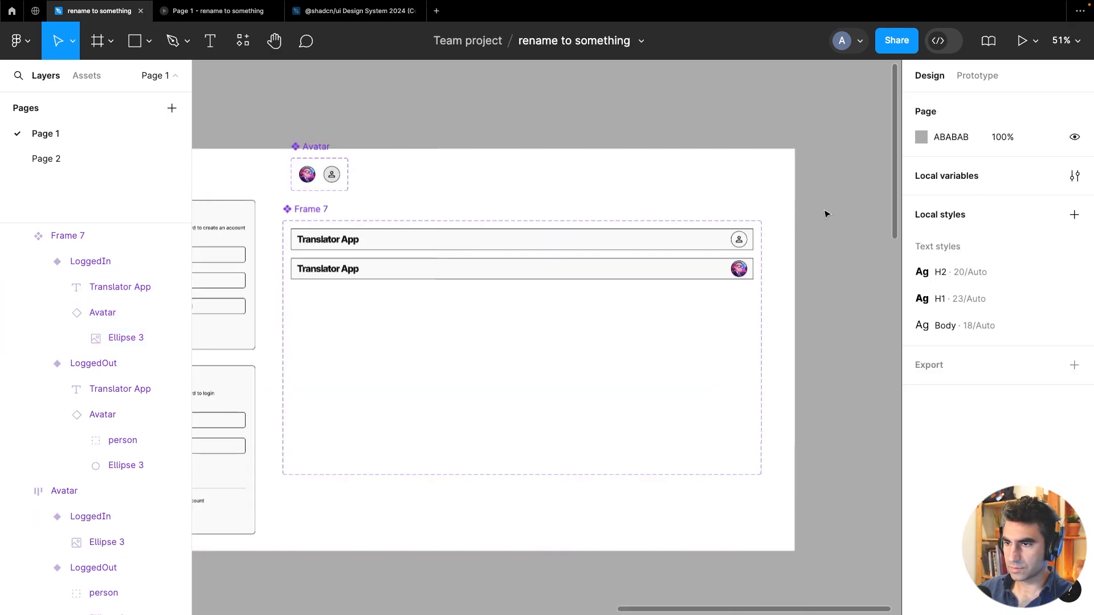
pyautogui.click(522, 280)
pyautogui.click(522, 270)
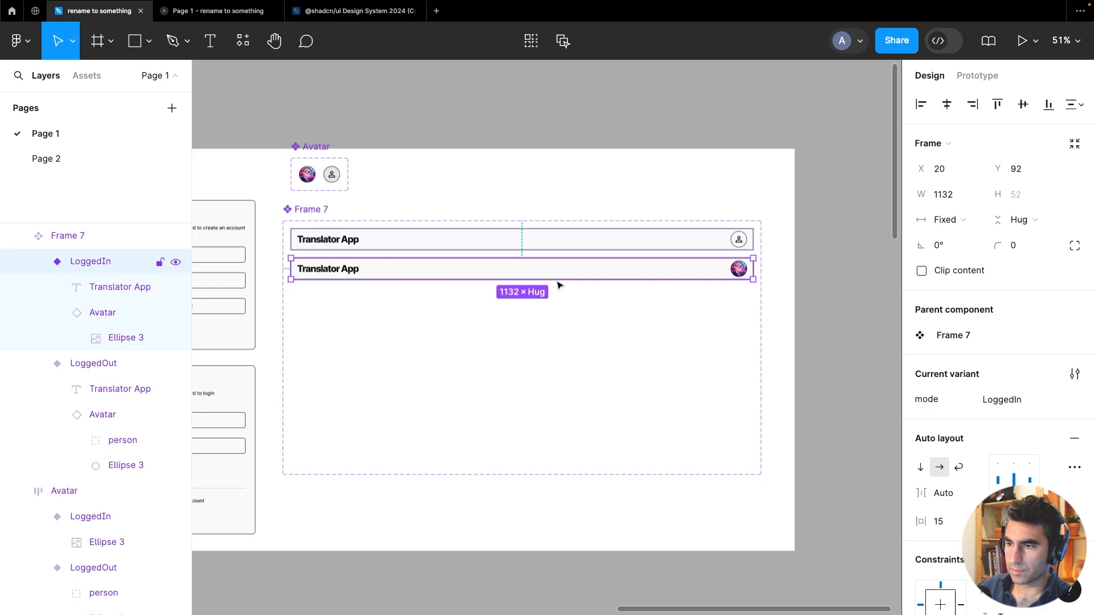
pyautogui.moveTo(556, 277); pyautogui.dragTo(552, 347)
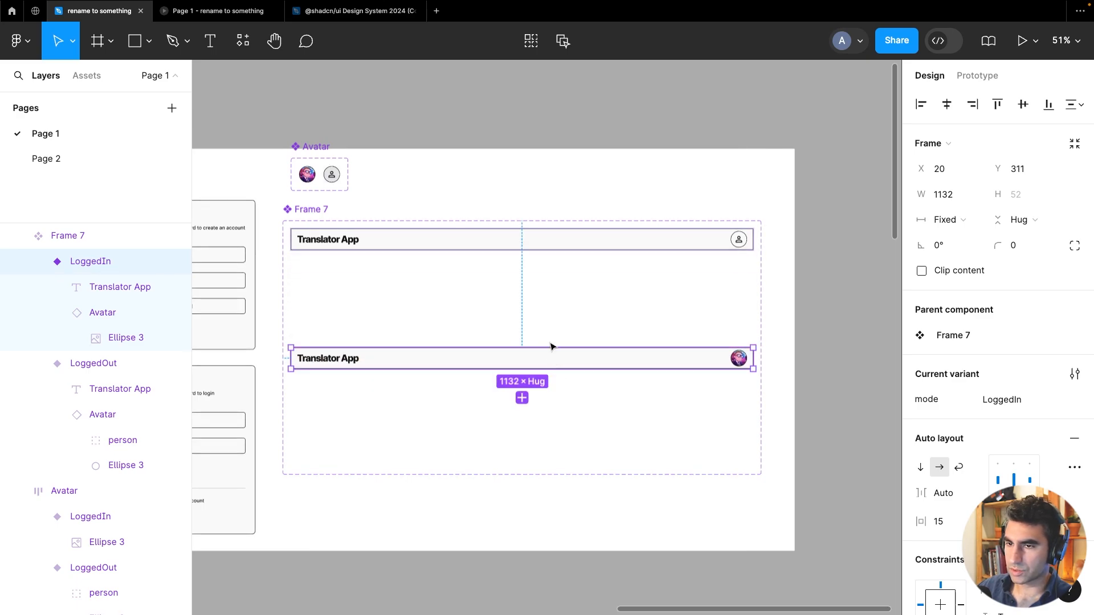
# Add a new variant from the LoggedOut header and place it directly beneath the LoggedOut variant
pyautogui.click(543, 249)
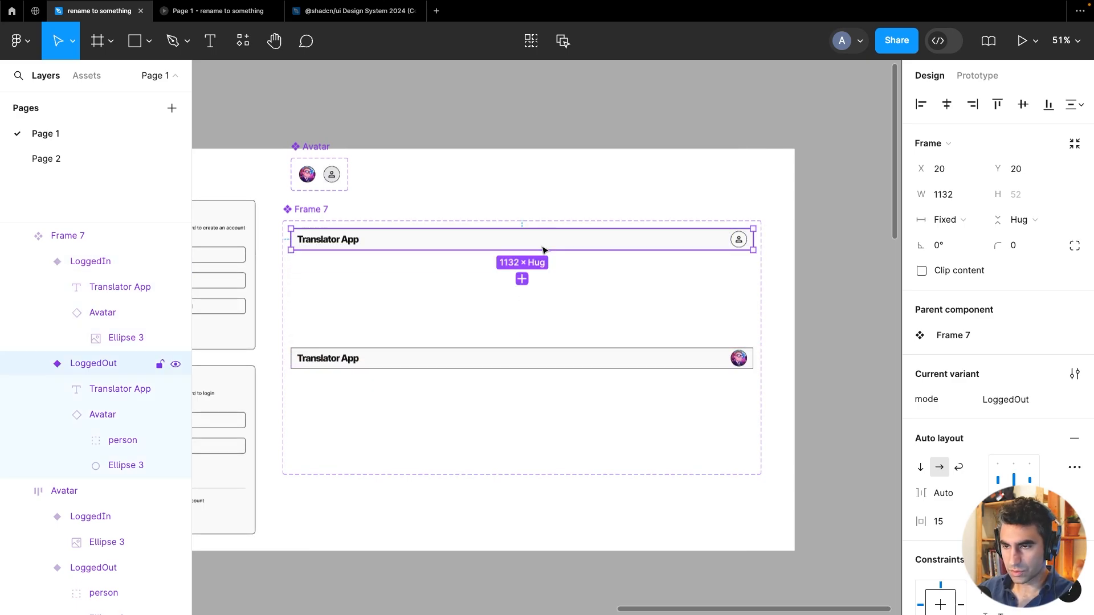
pyautogui.click(522, 279)
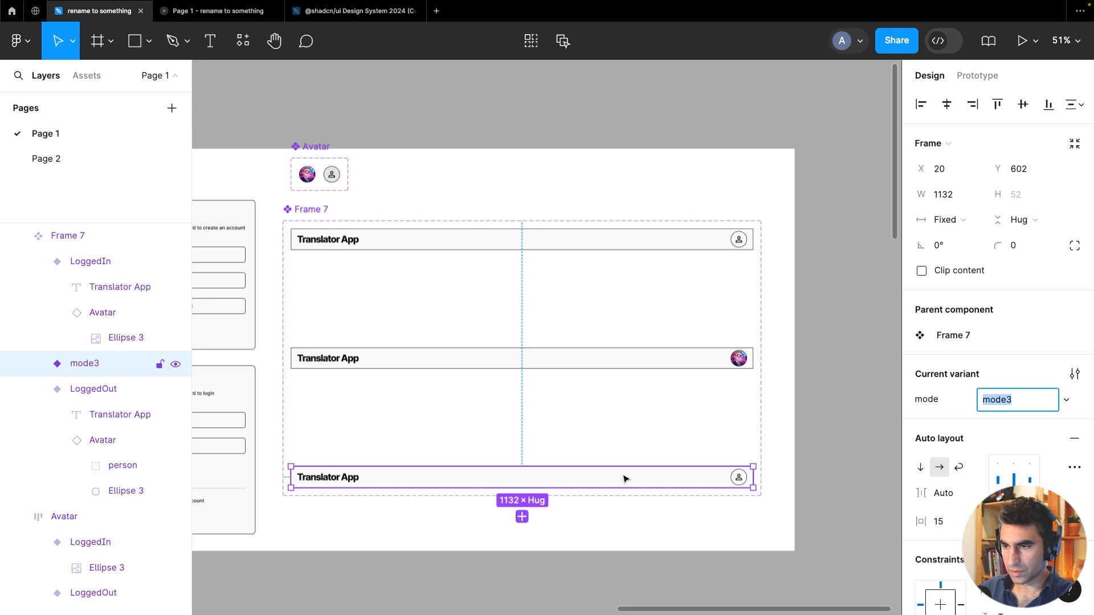
pyautogui.moveTo(625, 479); pyautogui.dragTo(628, 273)
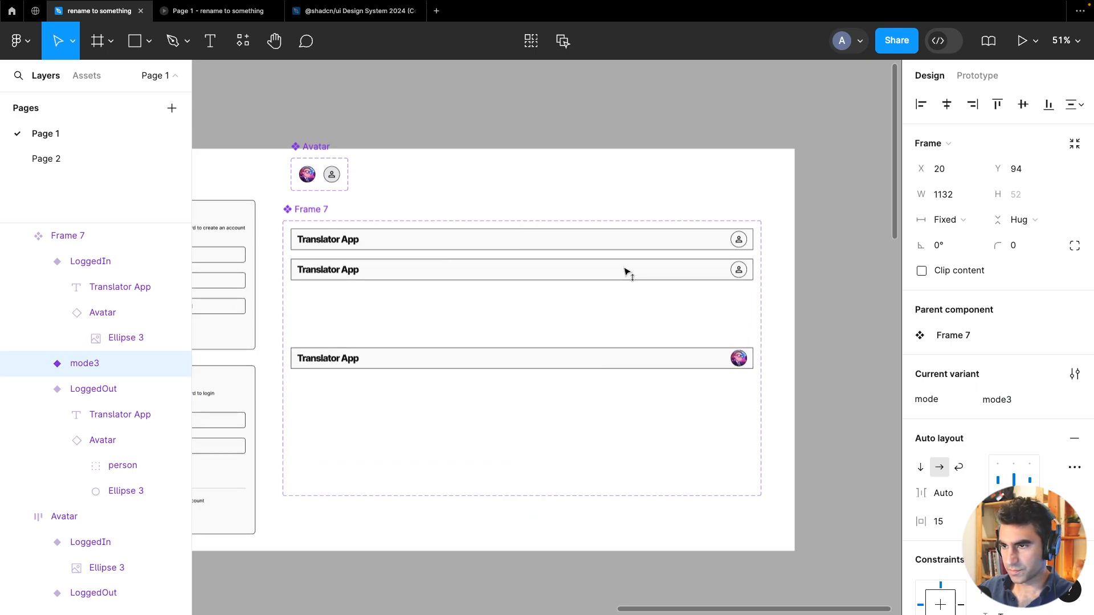
# Duplicate the LoggedIn header variant and place the copy directly beneath it
pyautogui.click(656, 368)
pyautogui.hotkey('ctrl', 'd')
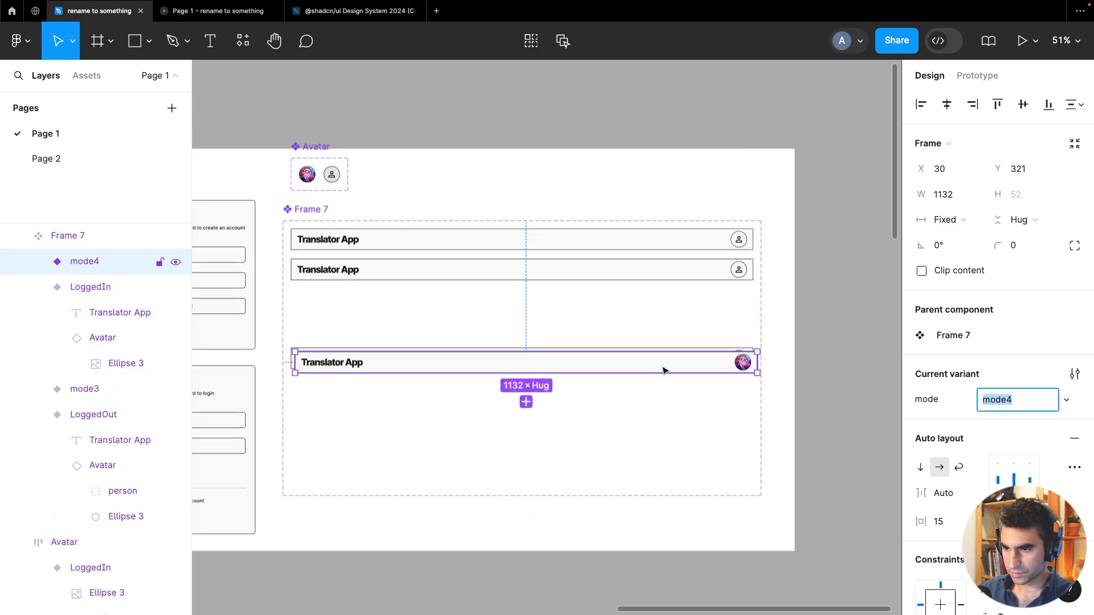
pyautogui.moveTo(664, 369); pyautogui.dragTo(656, 389)
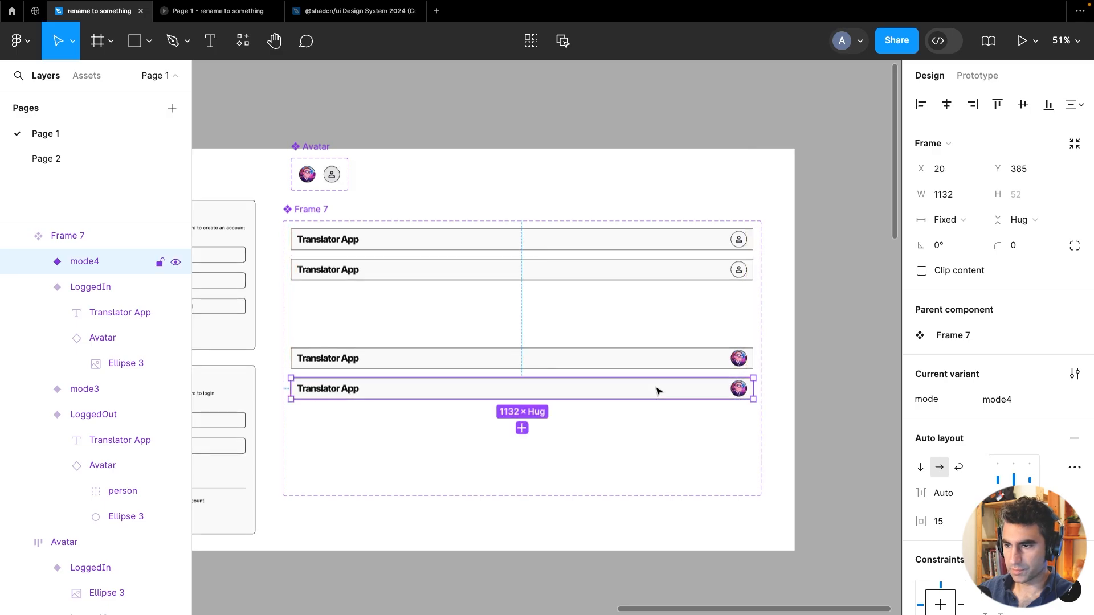
pyautogui.click(745, 500)
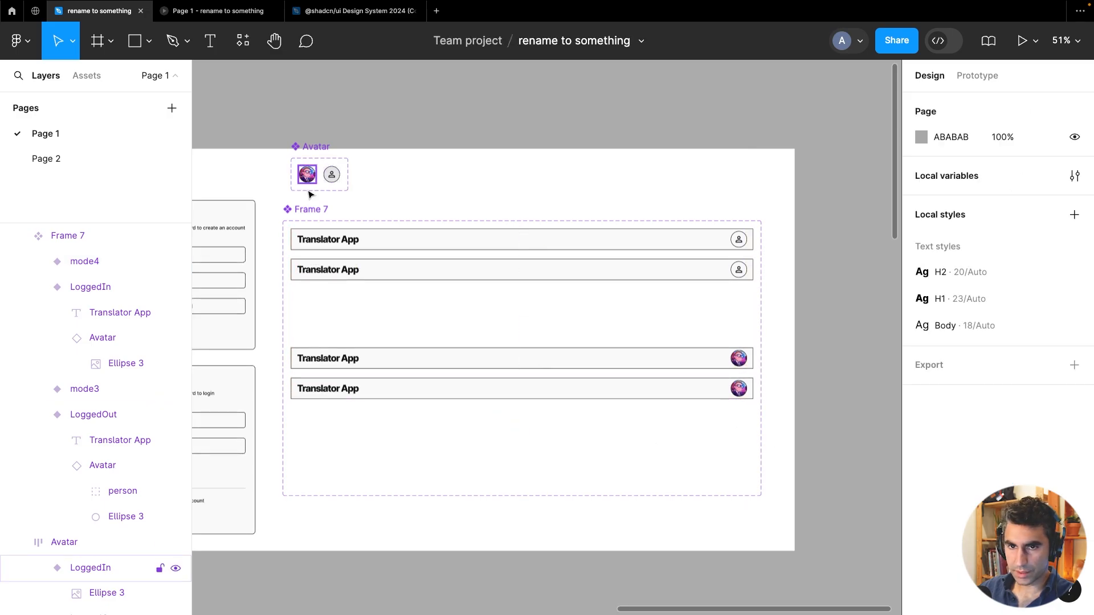
# Enlarge the header component set and reposition it beside the Avatar component on the canvas
pyautogui.click(311, 210)
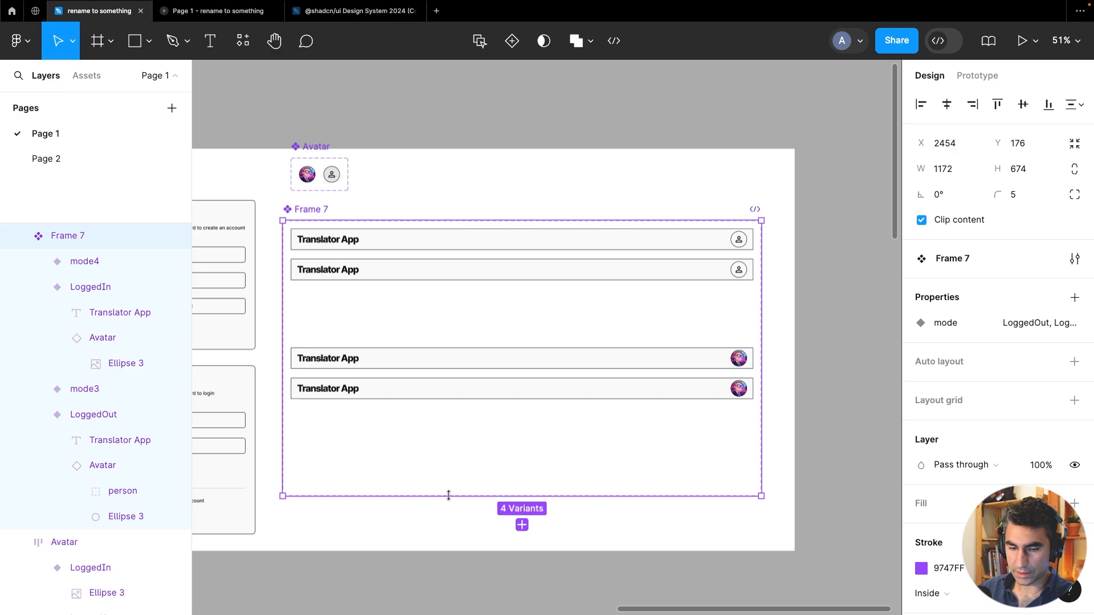
pyautogui.moveTo(448, 496); pyautogui.dragTo(440, 537)
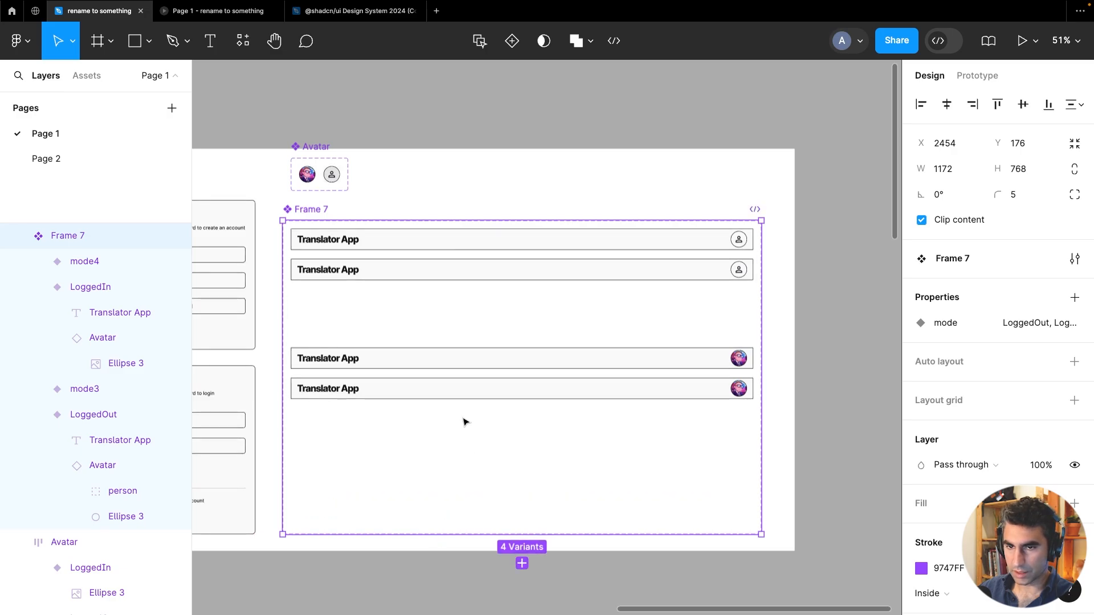
pyautogui.click(437, 110)
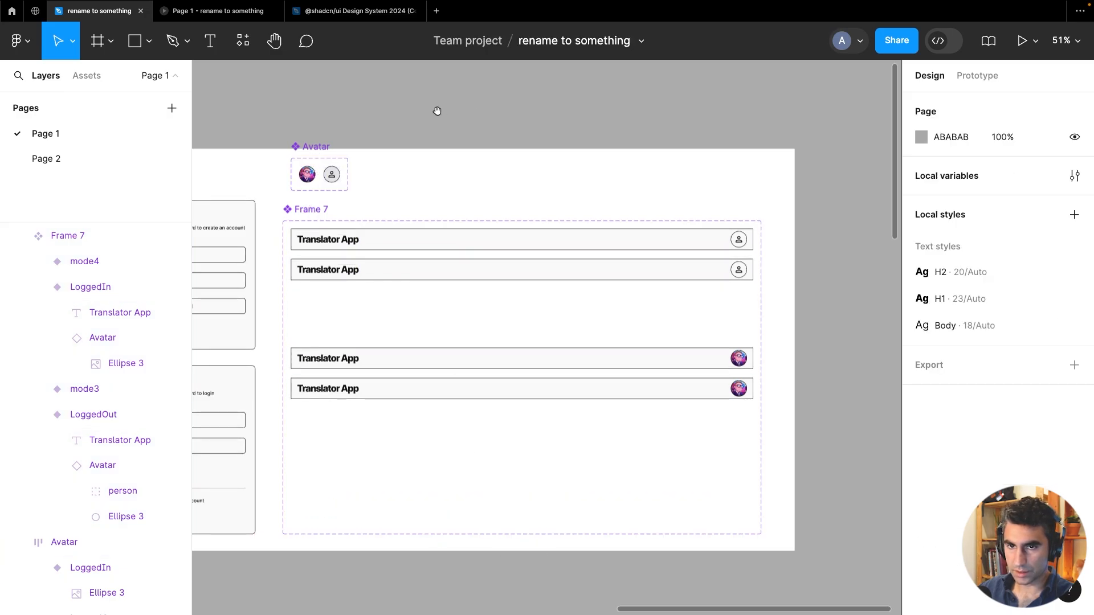
pyautogui.moveTo(437, 110); pyautogui.dragTo(704, 145)
pyautogui.moveTo(592, 181); pyautogui.dragTo(520, 186)
pyautogui.click(577, 244)
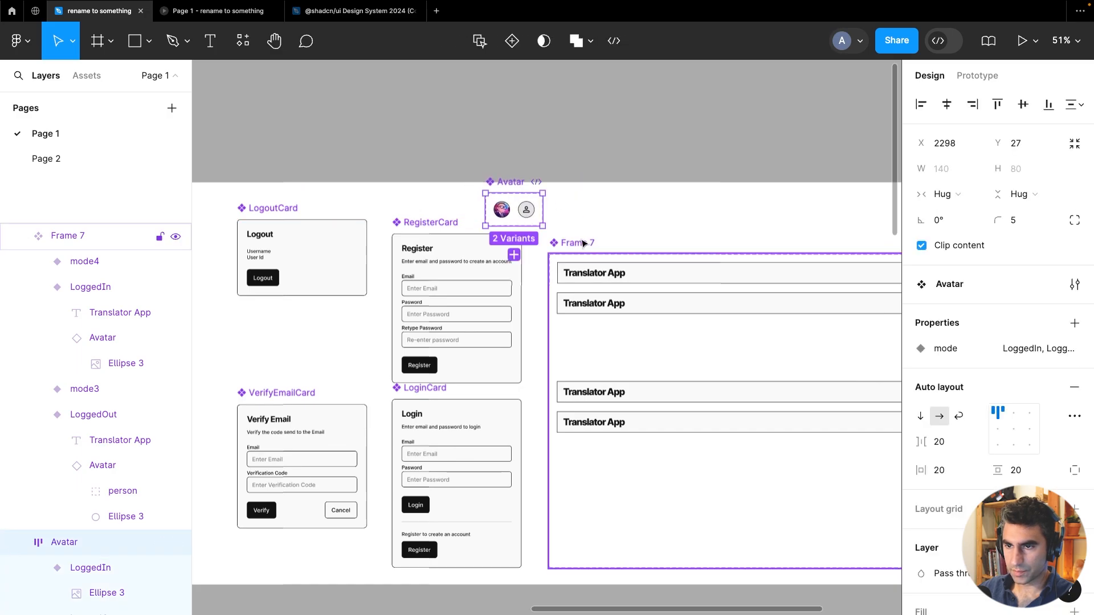
pyautogui.moveTo(582, 232); pyautogui.dragTo(587, 191)
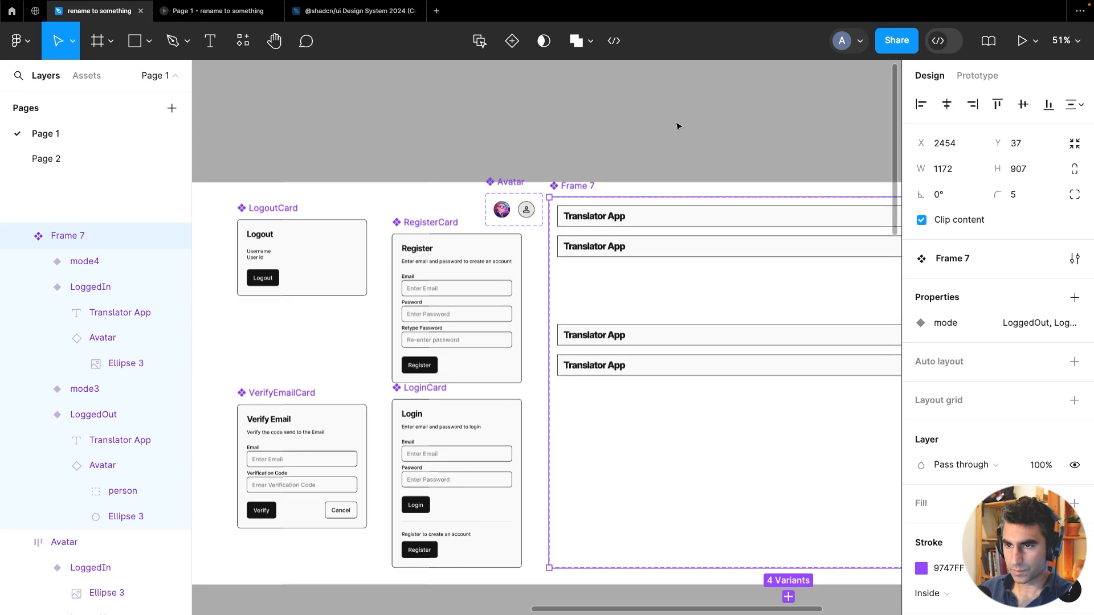
pyautogui.click(695, 139)
pyautogui.moveTo(696, 139)
pyautogui.mouseDown()
pyautogui.moveTo(464, 138)
pyautogui.moveTo(492, 128)
pyautogui.mouseUp()
pyautogui.moveTo(535, 405)
pyautogui.mouseDown()
pyautogui.moveTo(535, 333)
pyautogui.moveTo(525, 382)
pyautogui.mouseUp()
pyautogui.click(574, 139)
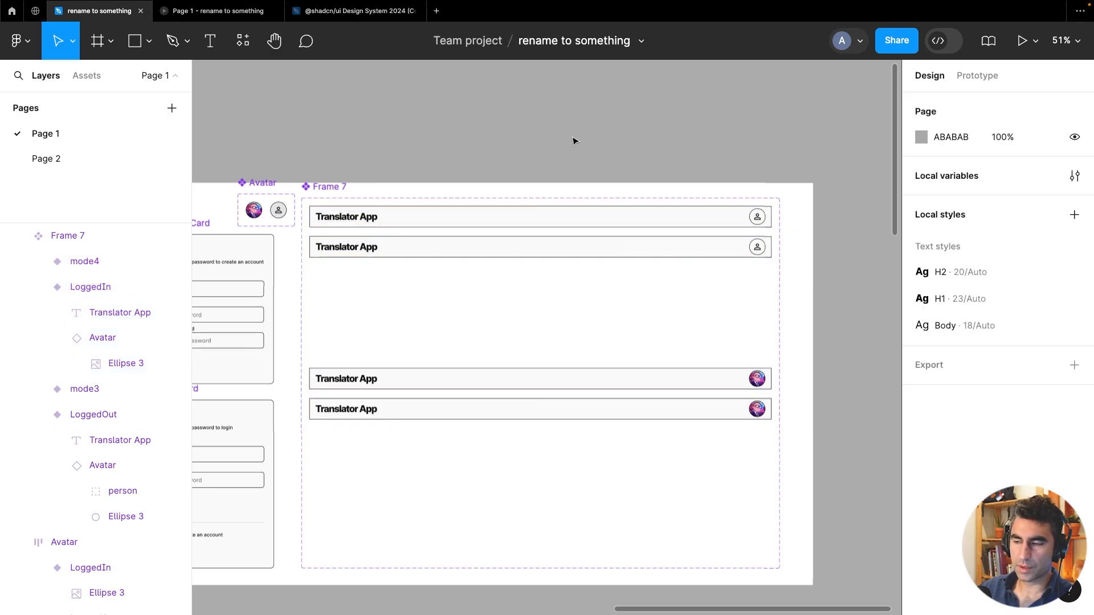
pyautogui.scroll(-2, 574, 139)
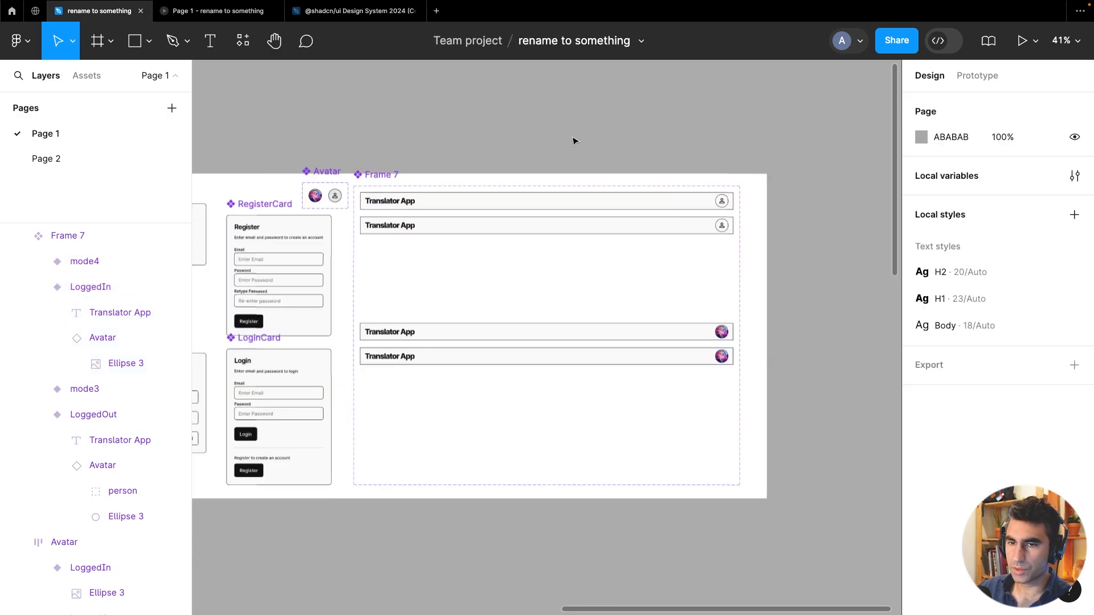
pyautogui.click(590, 229)
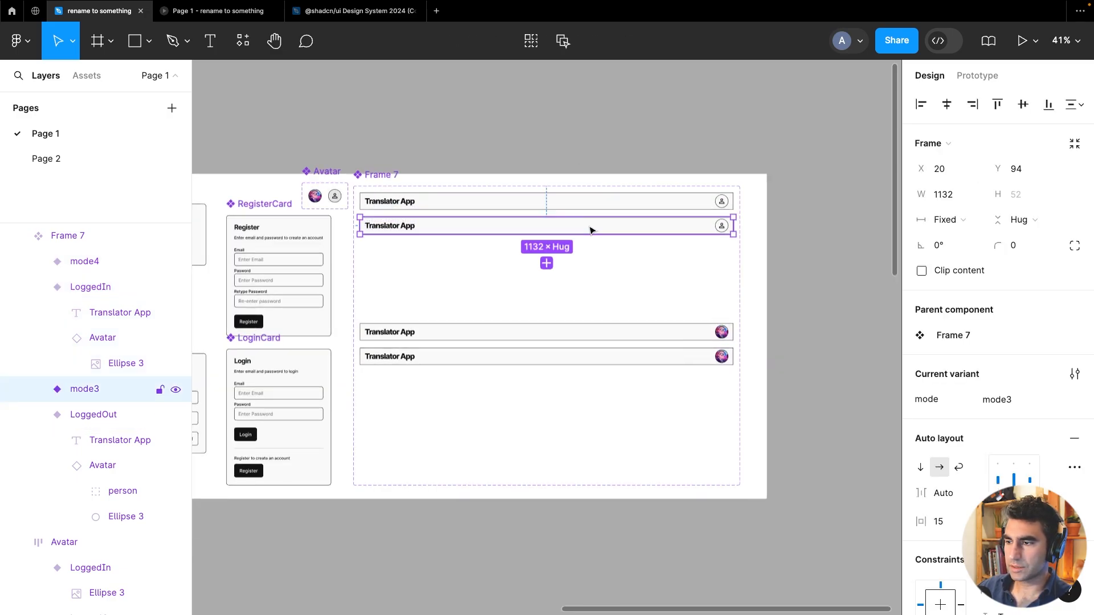
pyautogui.click(608, 204)
pyautogui.click(621, 229)
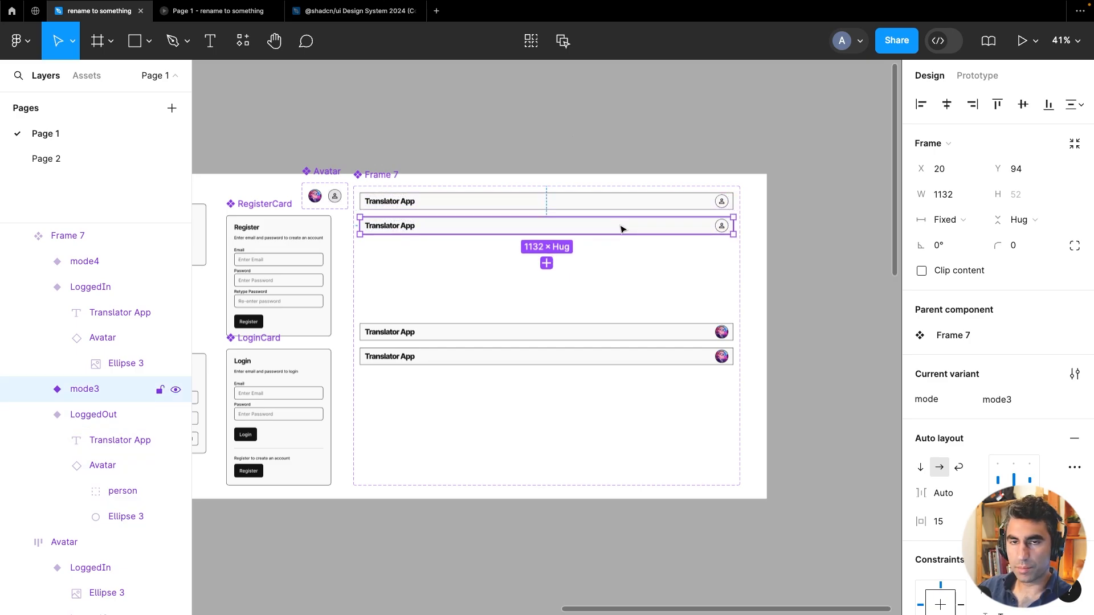
pyautogui.click(367, 98)
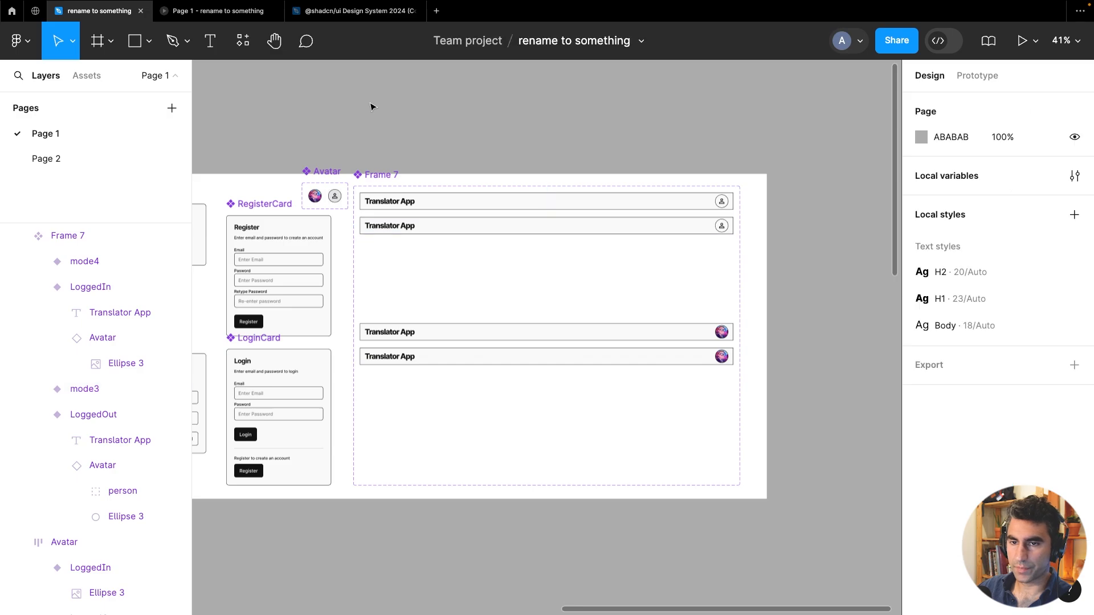
# Paste a copy of the LoginCard component into the mode3 header variant
pyautogui.hscroll(-5, 655, 120)
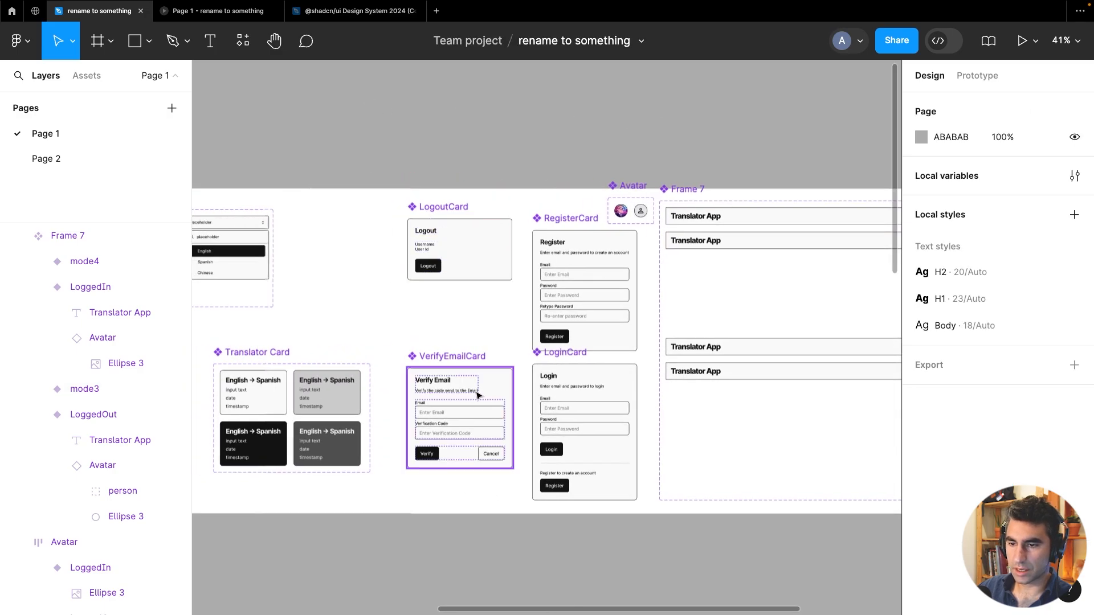
pyautogui.click(566, 372)
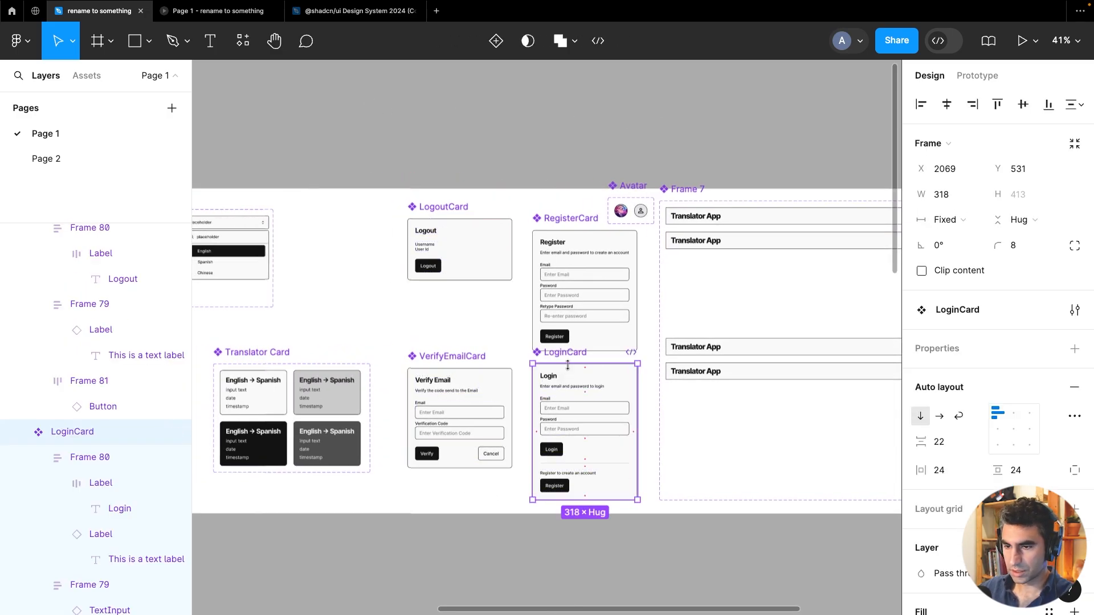
pyautogui.hscroll(10, 775, 264)
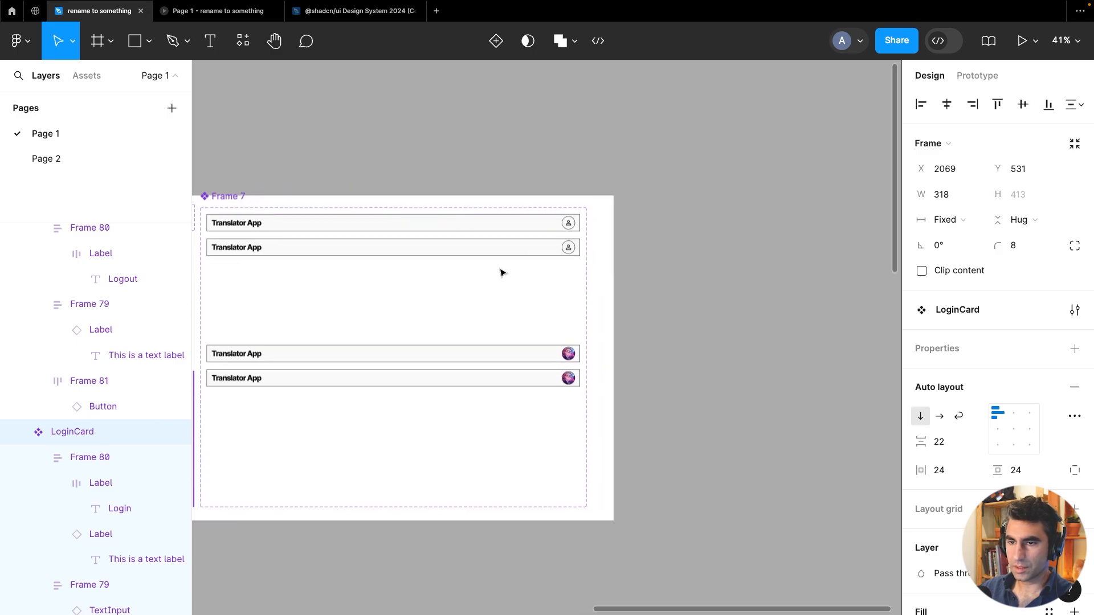
pyautogui.click(498, 258)
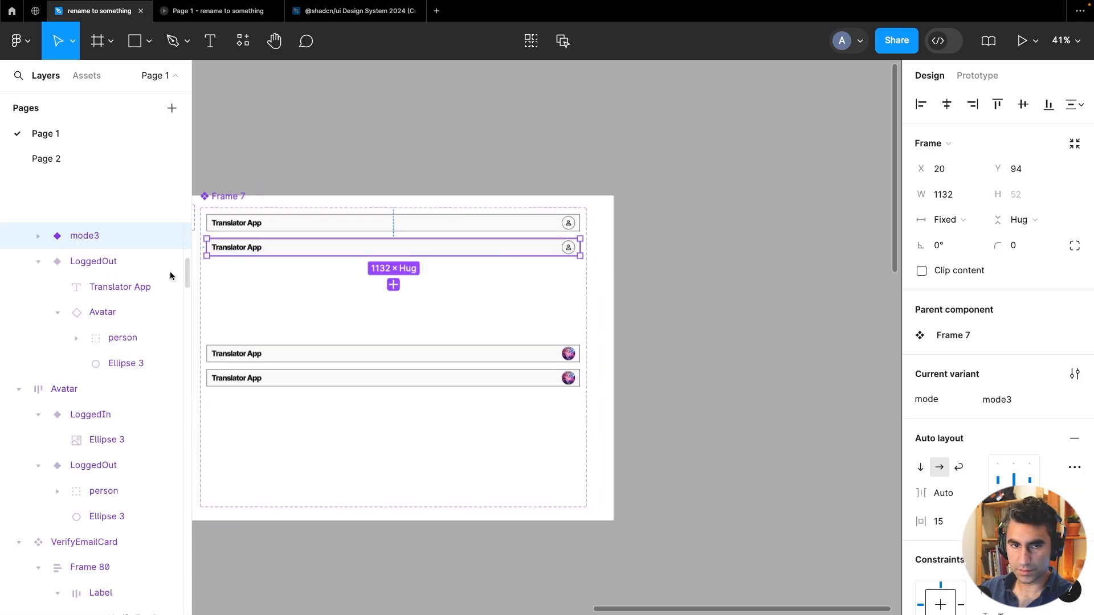
pyautogui.scroll(3, 122, 311)
pyautogui.click(40, 374)
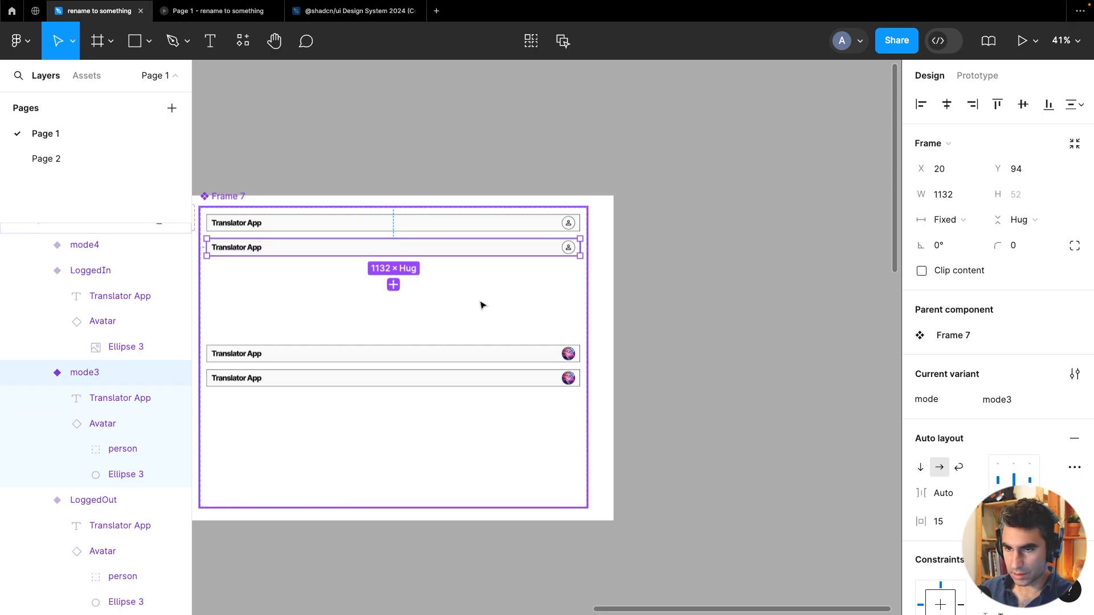
pyautogui.hotkey('ctrl', 'v')
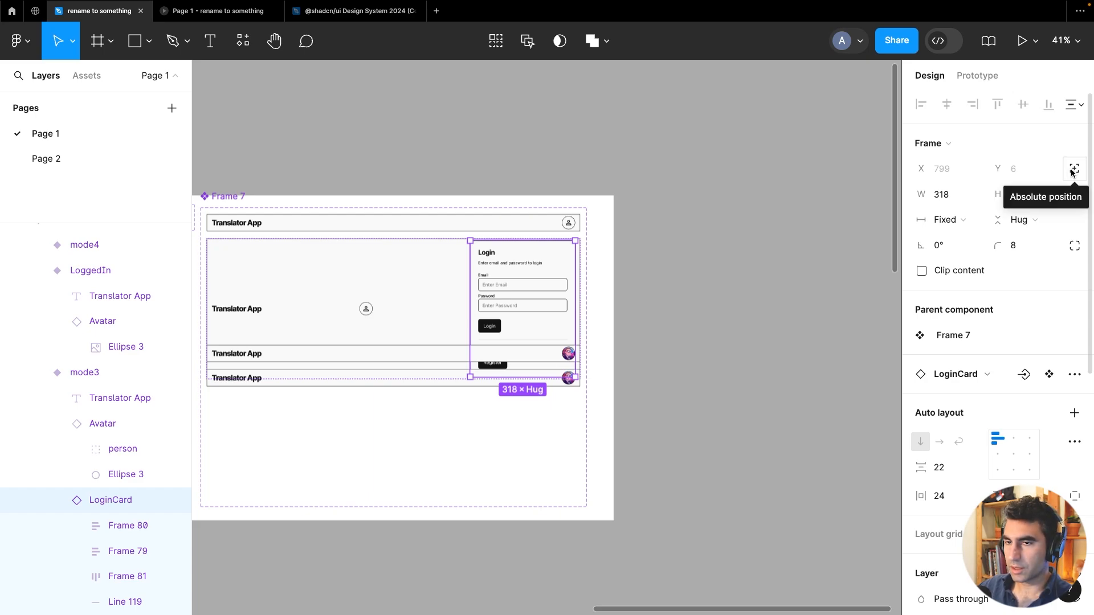
# Set the pasted LoginCard inside the mode3 variant to absolute position
pyautogui.click(1073, 171)
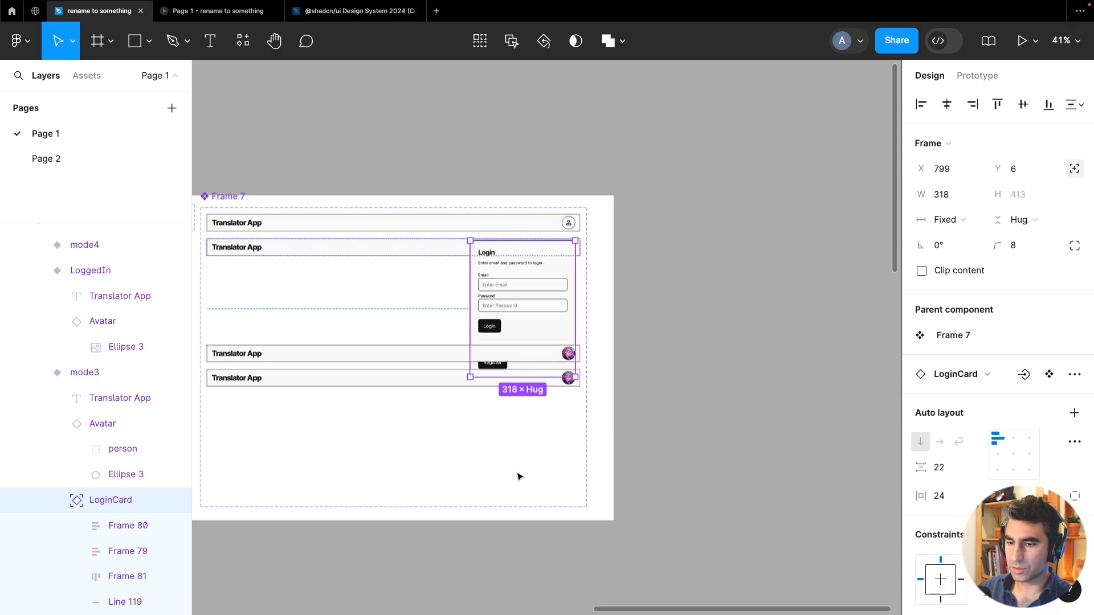
pyautogui.click(715, 391)
pyautogui.hscroll(-5, 741, 388)
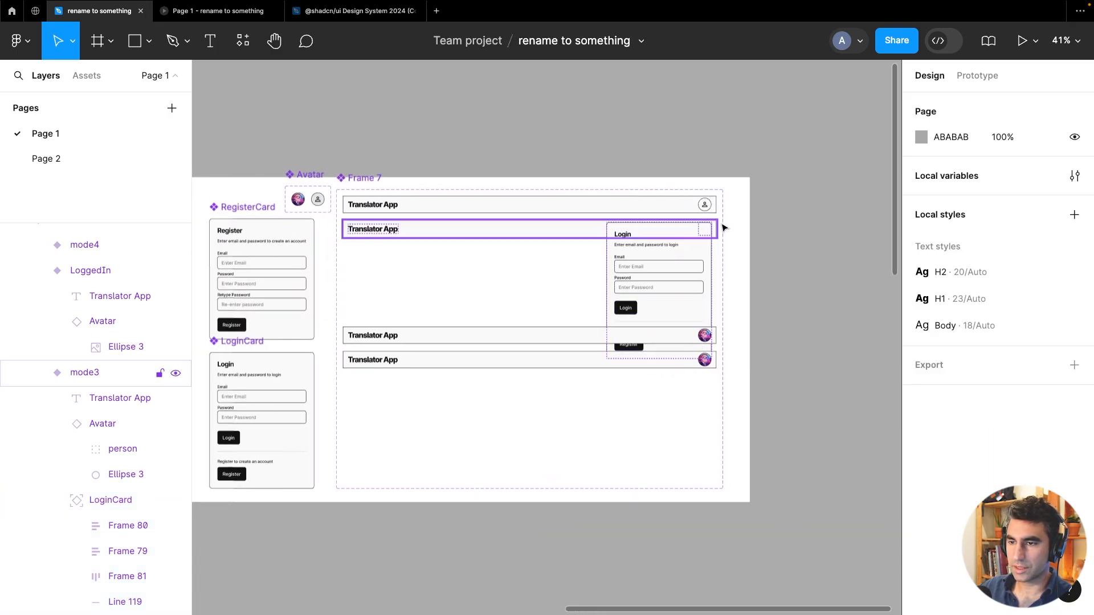
# Move the two lower LoggedIn header variants further down inside the component set
pyautogui.click(515, 359)
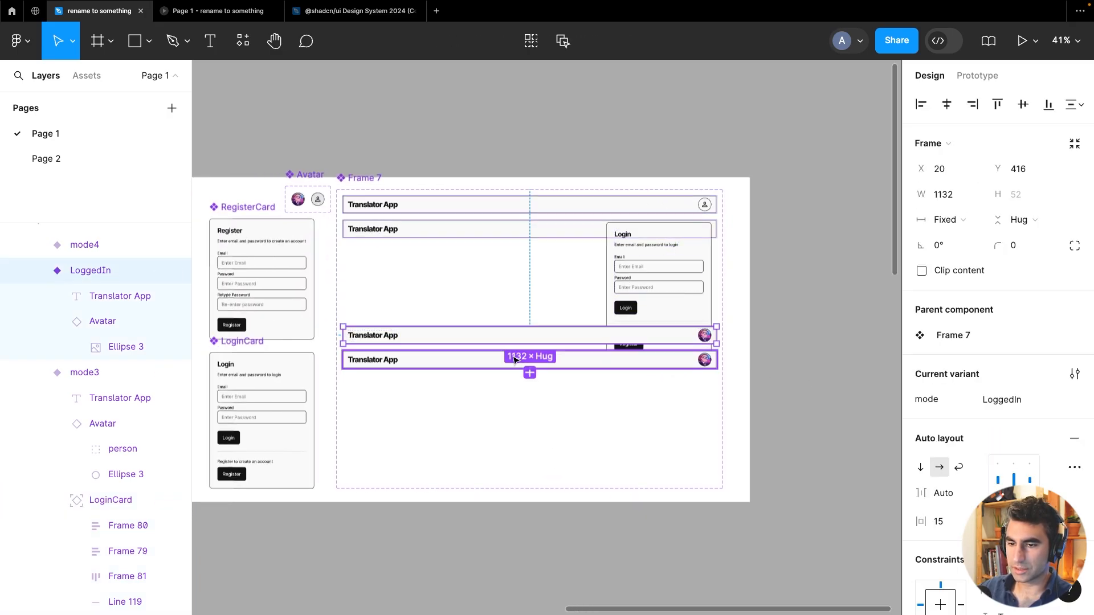
pyautogui.keyDown('shift'); pyautogui.click(541, 337); pyautogui.keyUp('shift')
pyautogui.moveTo(541, 338); pyautogui.dragTo(532, 408)
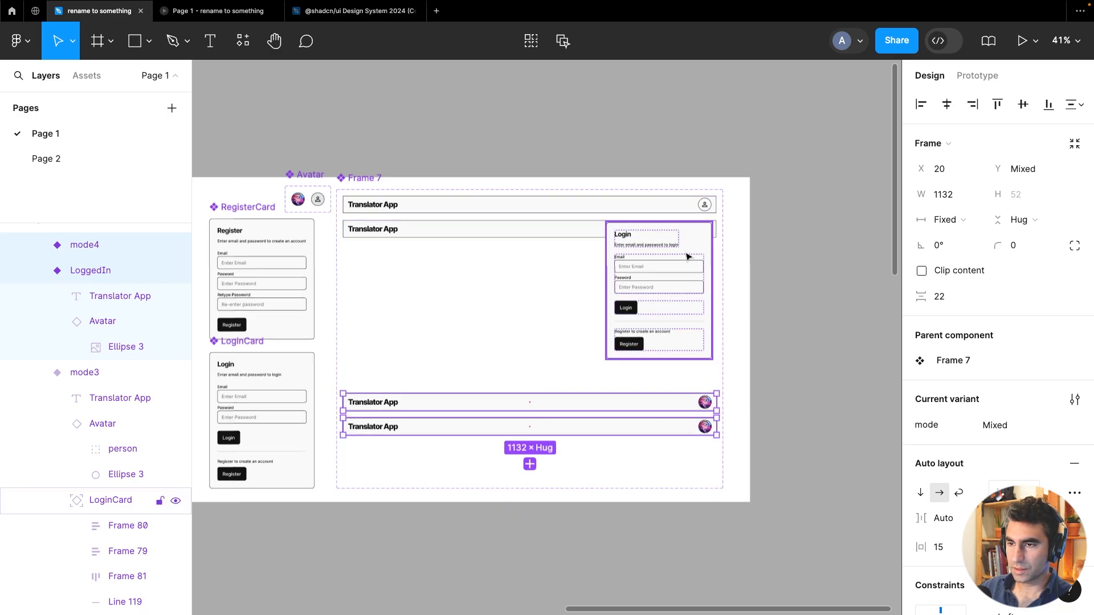
# Align the LoginCard just below the mode3 header, flush with its right edge, nudging it into place
pyautogui.moveTo(687, 257); pyautogui.dragTo(711, 245)
pyautogui.scroll(5, 712, 244)
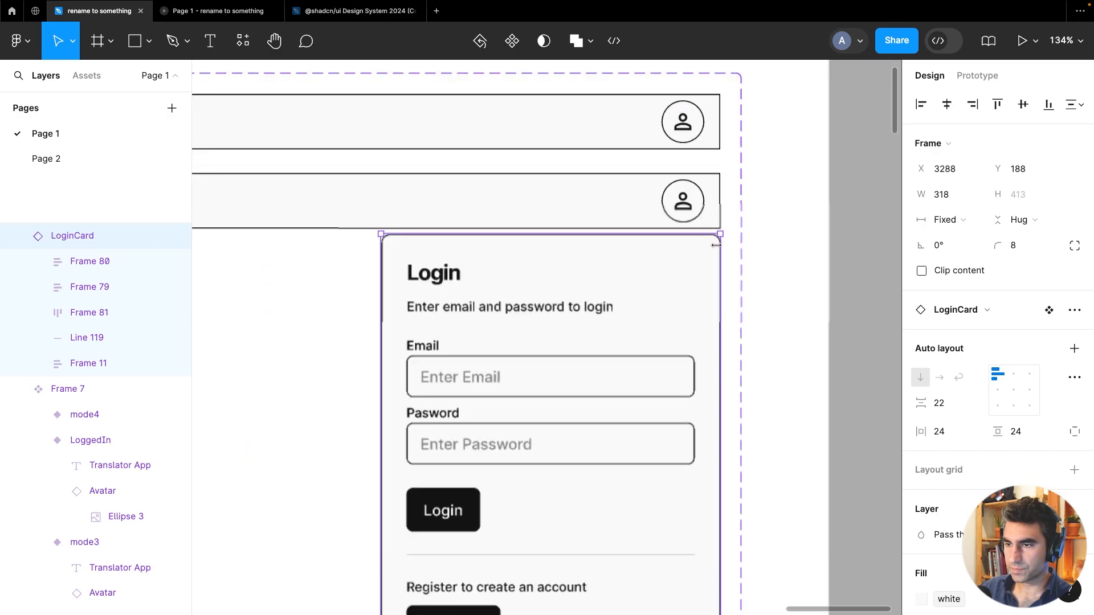
pyautogui.press('Up')
pyautogui.press('Up')
pyautogui.press('Up')
pyautogui.press('Up')
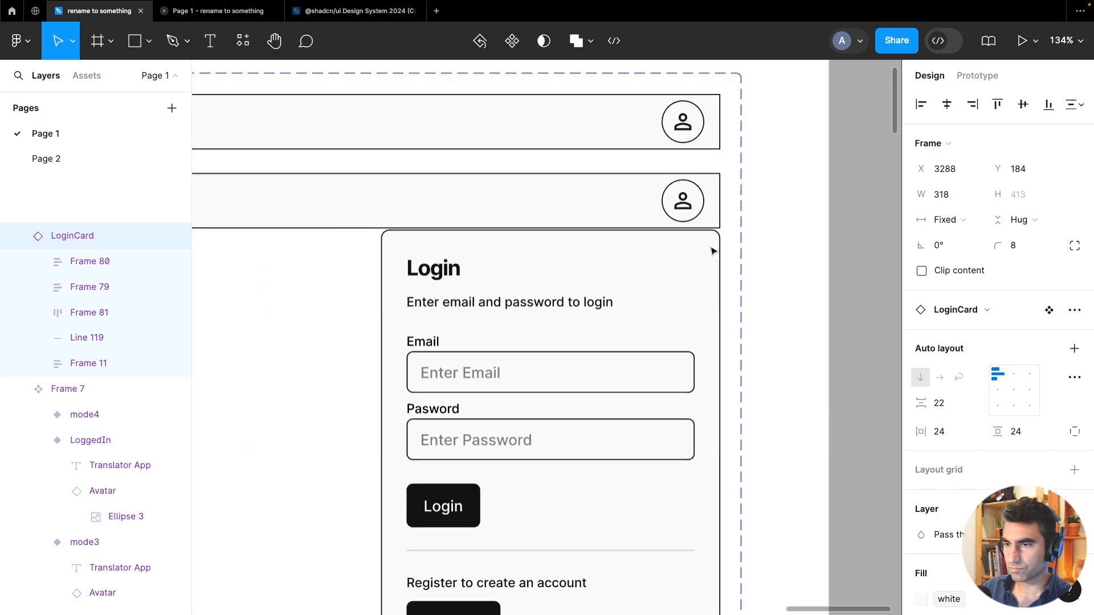
pyautogui.press('Right')
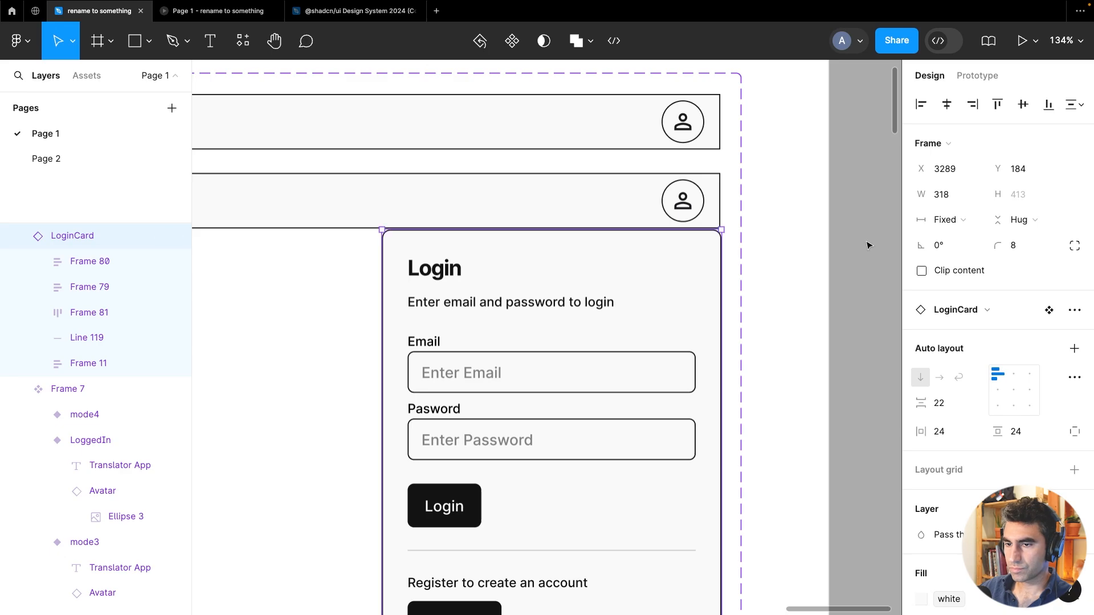
# Widen the Components section to about 6110 wide
pyautogui.scroll(-5, 870, 285)
pyautogui.click(871, 322)
pyautogui.scroll(-2, 867, 330)
pyautogui.hscroll(5, 865, 336)
pyautogui.scroll(-2, 865, 336)
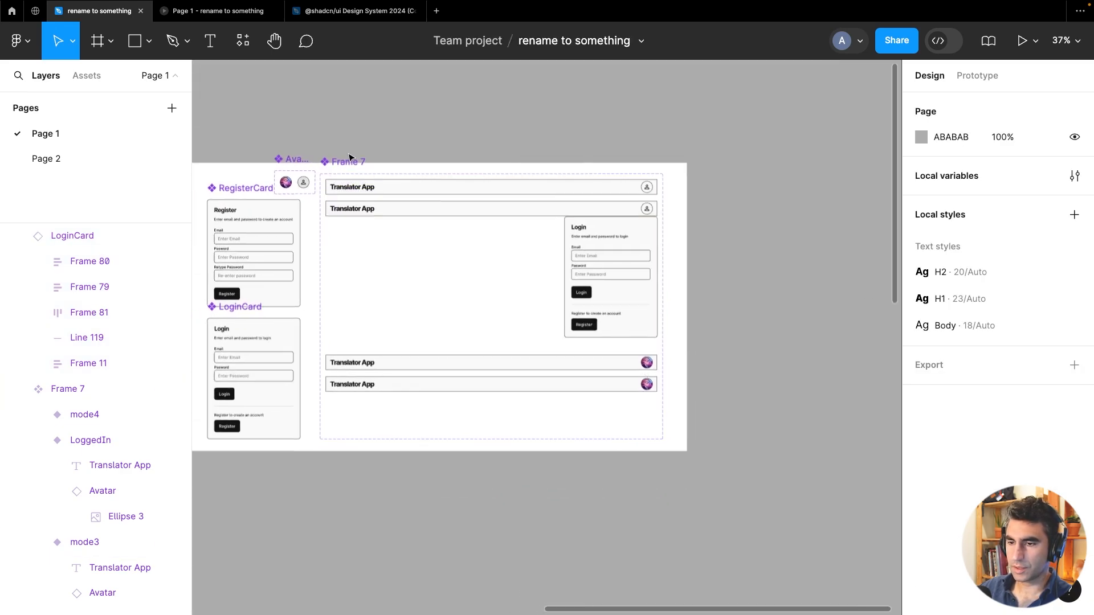
pyautogui.scroll(-5, 399, 131)
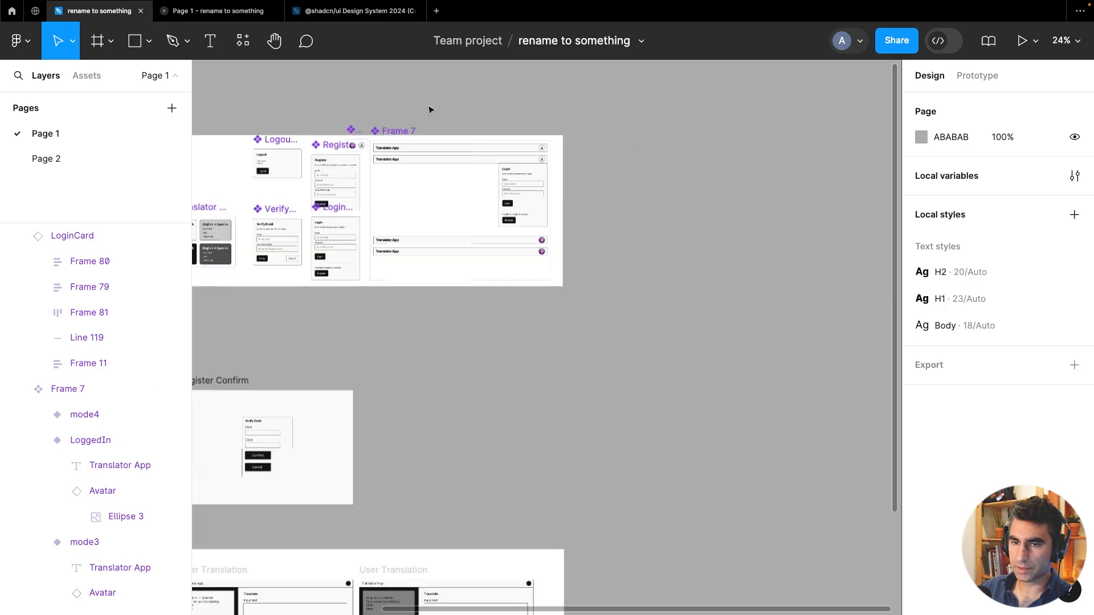
pyautogui.hscroll(-3, 626, 194)
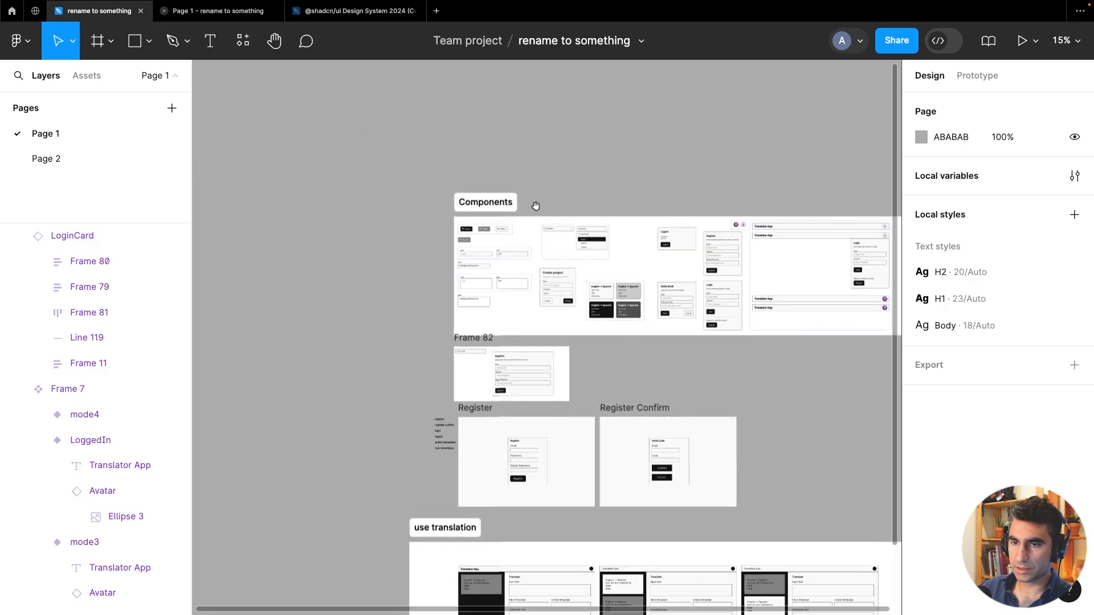
pyautogui.click(481, 204)
pyautogui.hscroll(10, 512, 168)
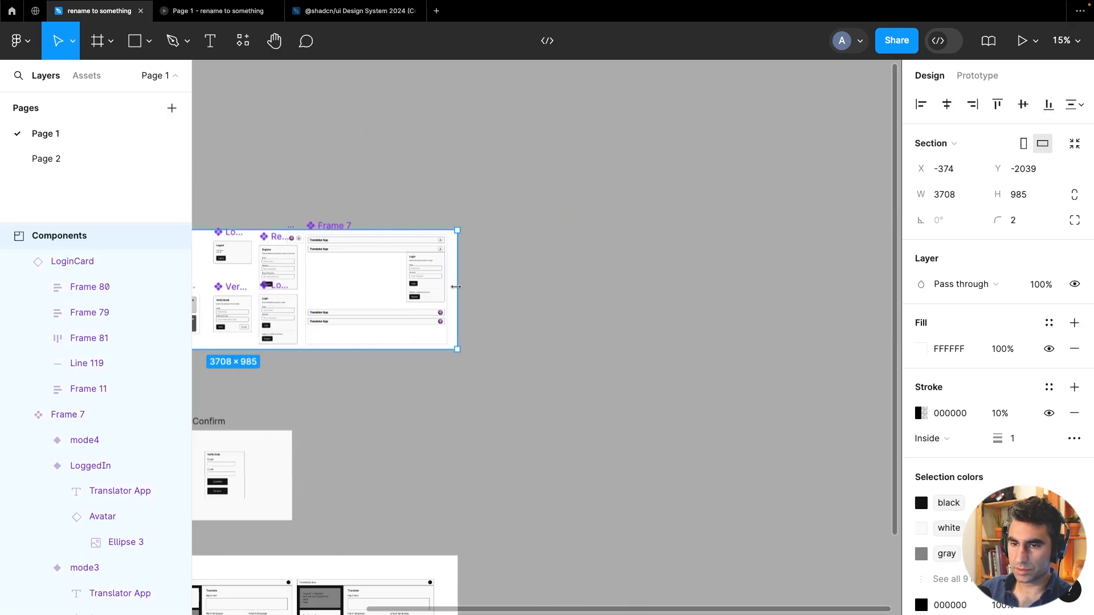
pyautogui.moveTo(456, 286); pyautogui.dragTo(747, 287)
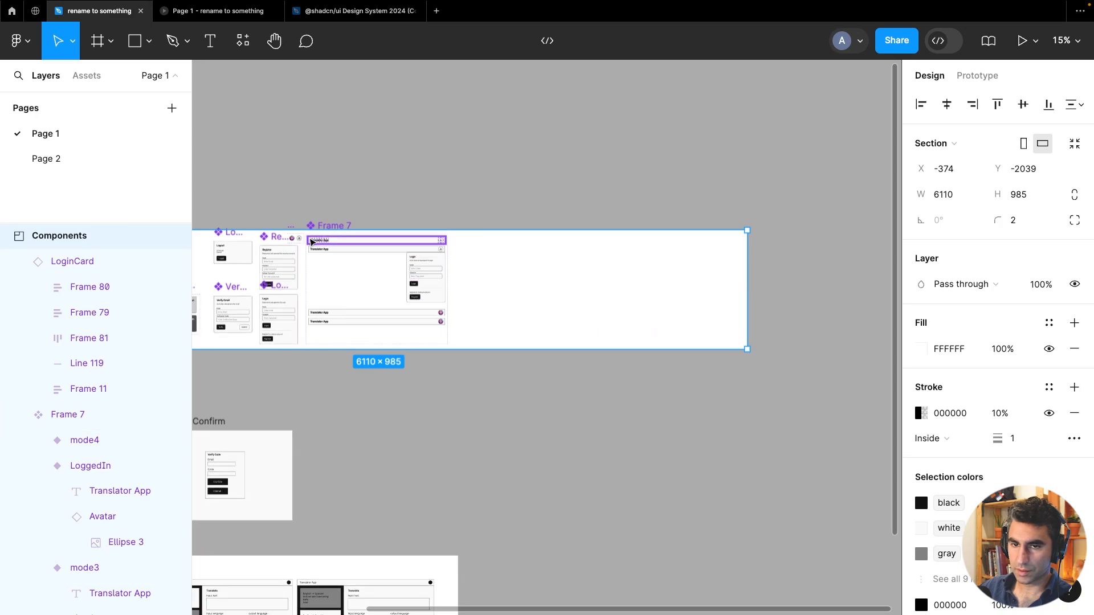
# Widen the header component set to the right
pyautogui.scroll(4, 312, 243)
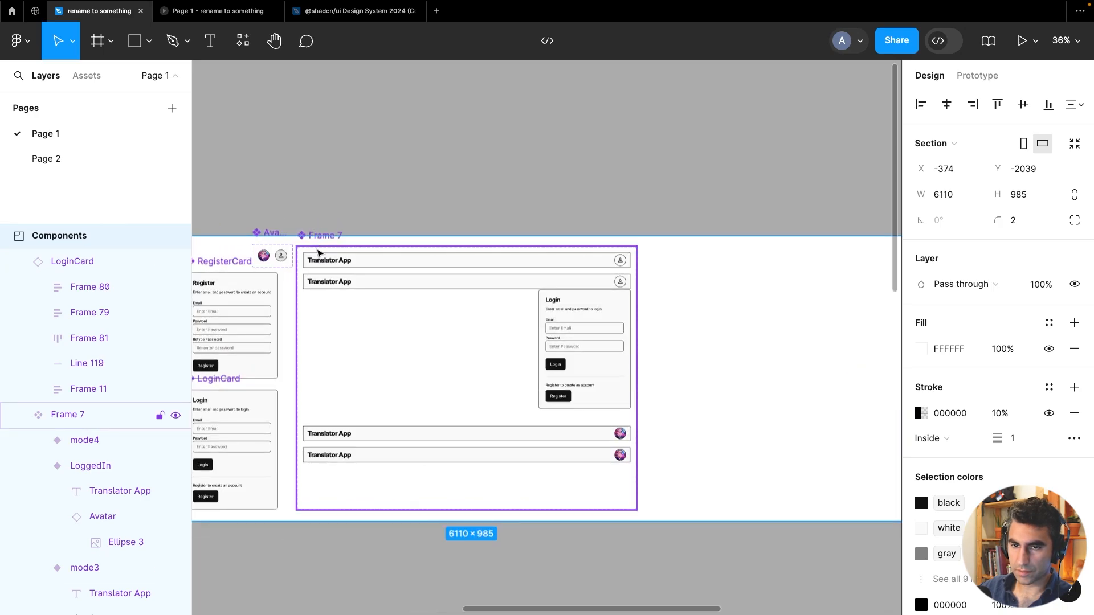
pyautogui.click(319, 251)
pyautogui.scroll(-2, 640, 313)
pyautogui.scroll(-1, 640, 311)
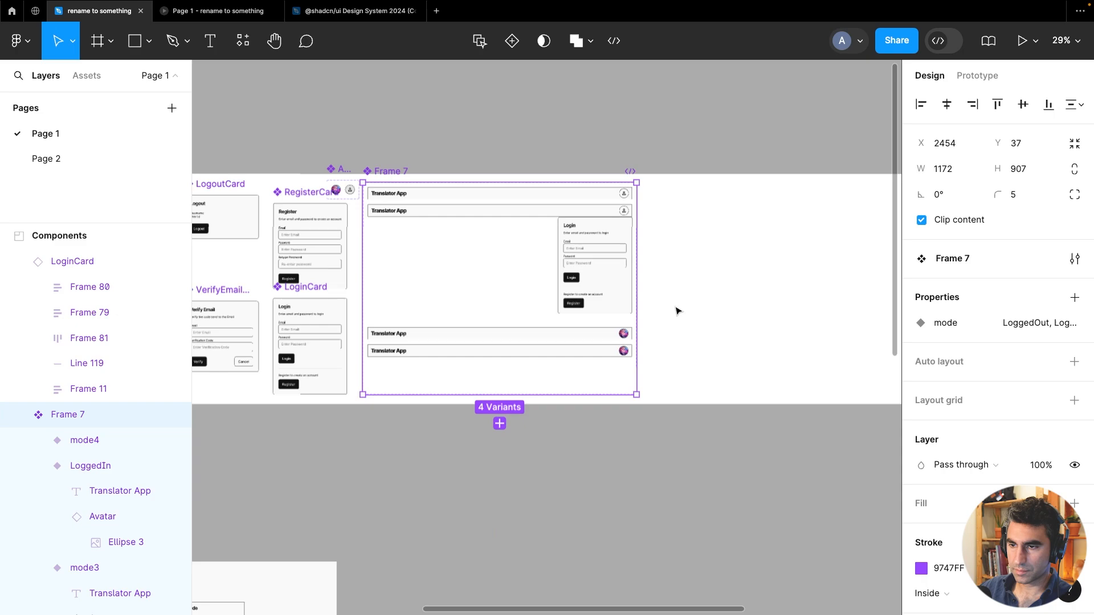
pyautogui.moveTo(693, 301); pyautogui.dragTo(551, 334)
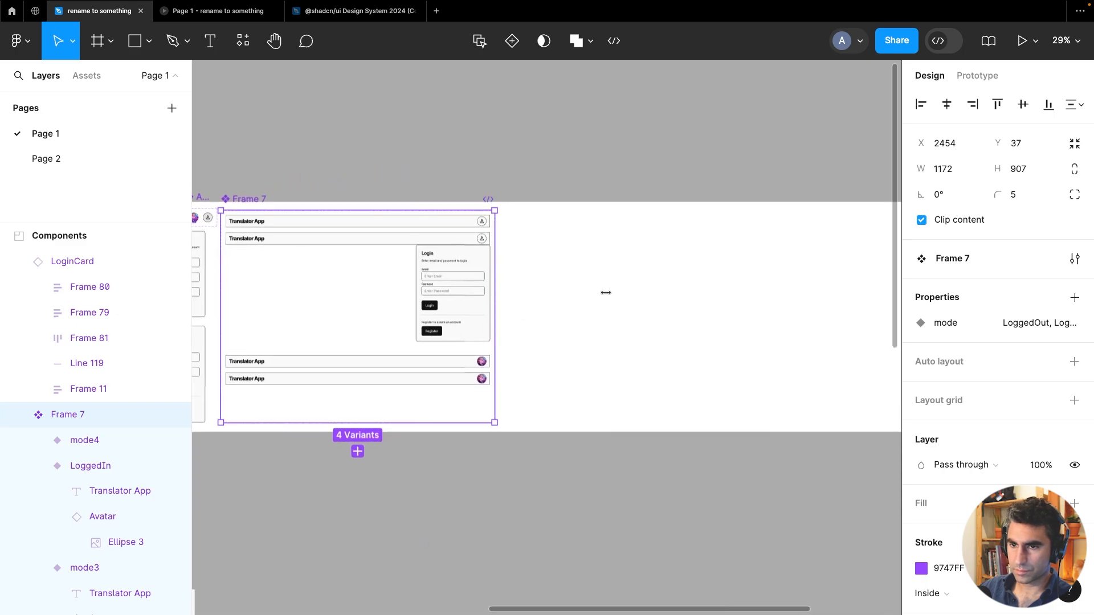
pyautogui.moveTo(495, 292); pyautogui.dragTo(835, 306)
# Move the two LoggedIn header variants to the right of the LoggedOut variants in the top row
pyautogui.moveTo(499, 397); pyautogui.dragTo(658, 223)
pyautogui.hotkey('ctrl', 'z')
pyautogui.click(387, 365)
pyautogui.keyDown('shift'); pyautogui.click(394, 361); pyautogui.keyUp('shift')
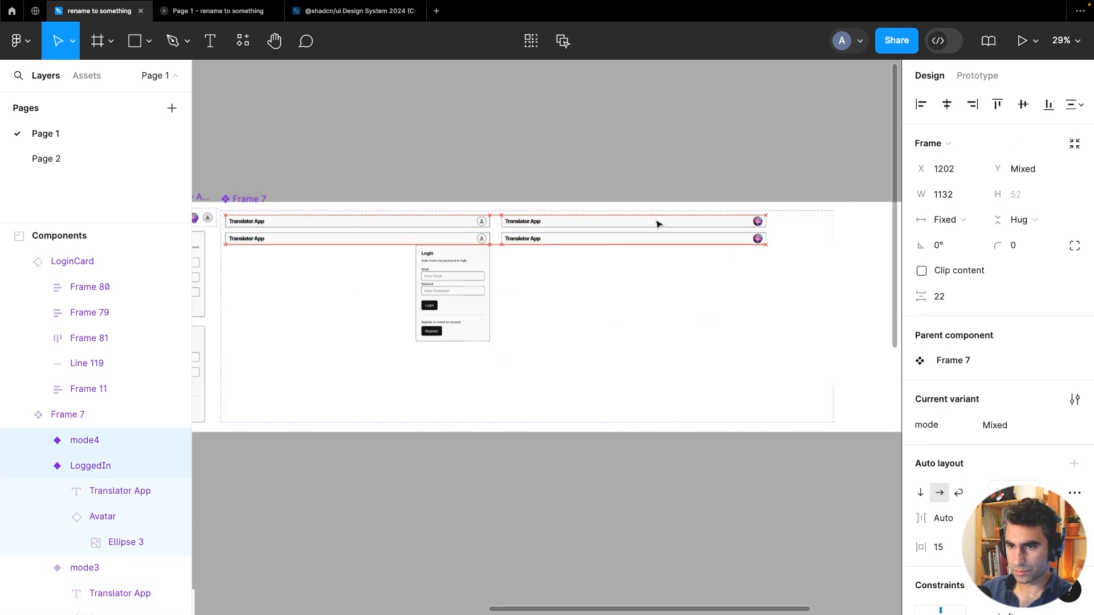
pyautogui.moveTo(550, 238); pyautogui.dragTo(550, 238)
pyautogui.scroll(5, 471, 235)
pyautogui.moveTo(620, 201); pyautogui.dragTo(606, 203)
pyautogui.scroll(-5, 587, 319)
pyautogui.hscroll(3, 627, 348)
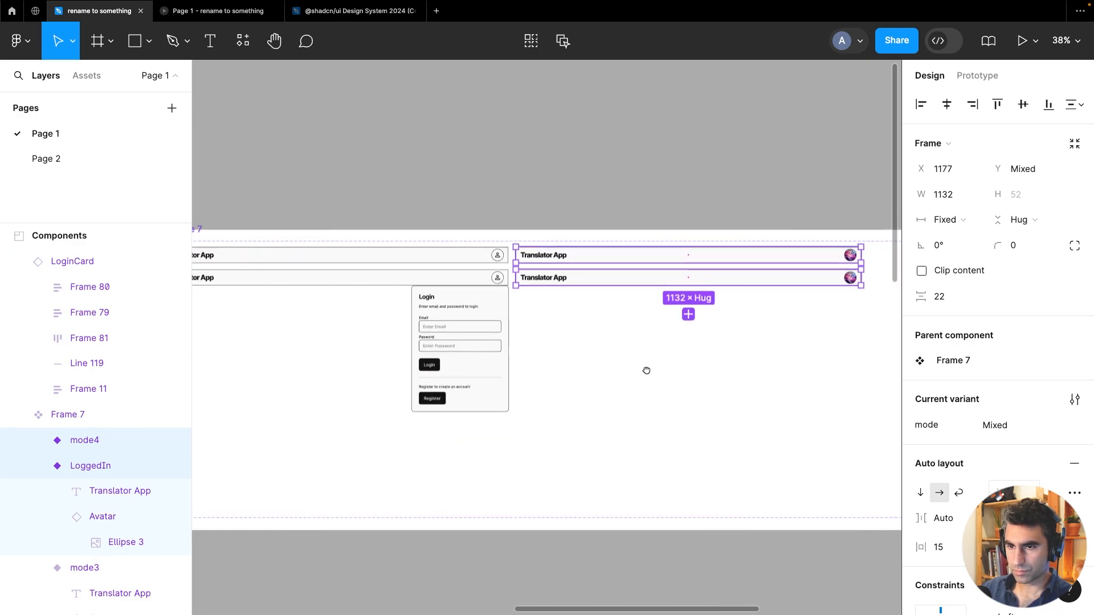
# Nest the LoginCard inside the mode3 header variant in the layer hierarchy
pyautogui.click(482, 280)
pyautogui.hscroll(-5, 355, 313)
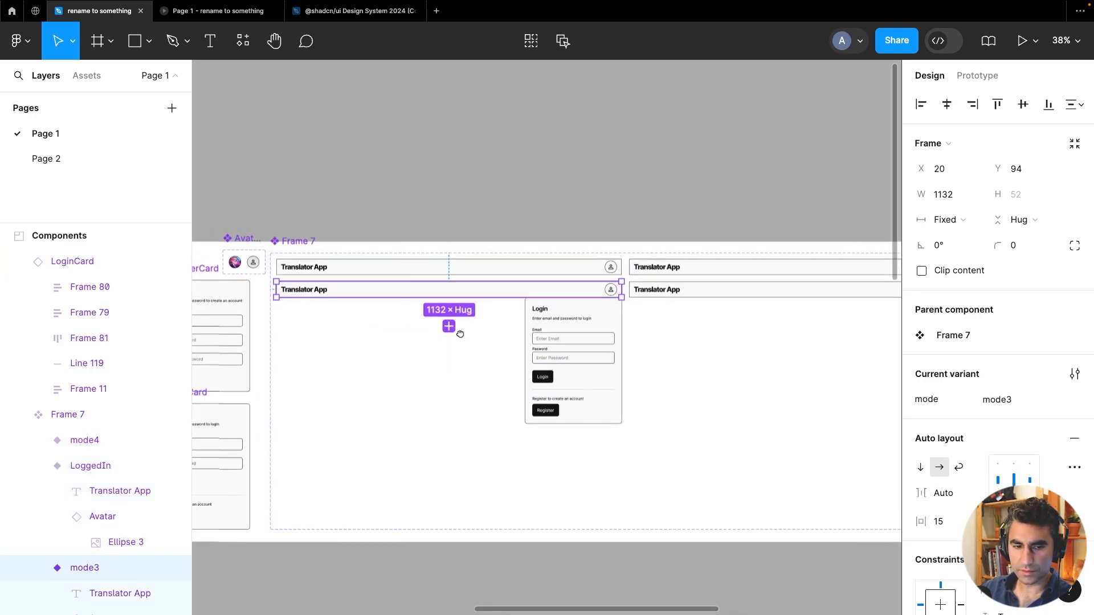
pyautogui.click(38, 466)
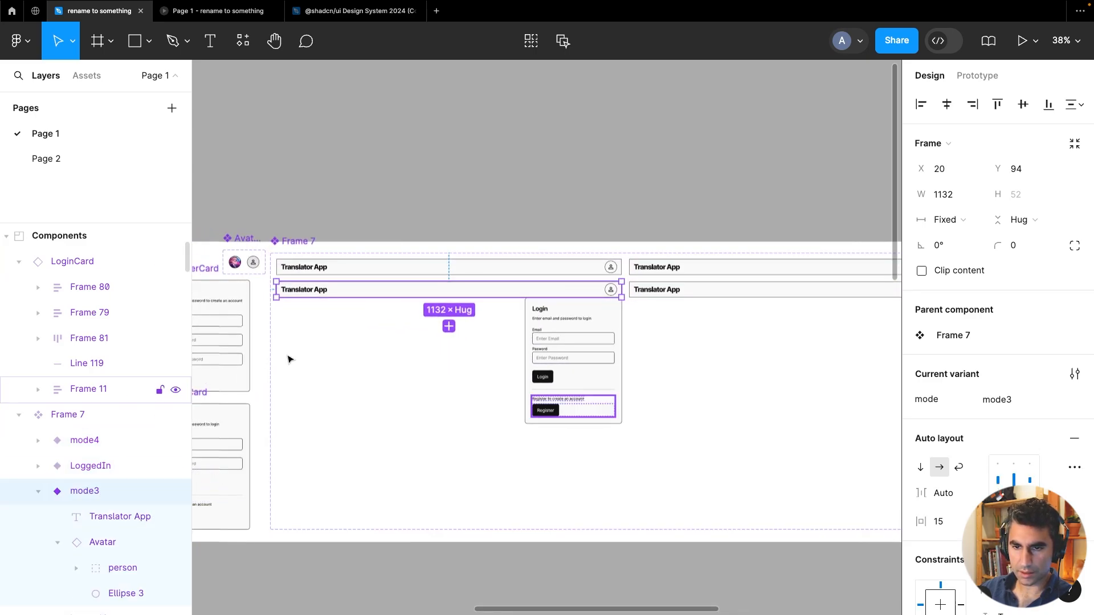
pyautogui.click(566, 314)
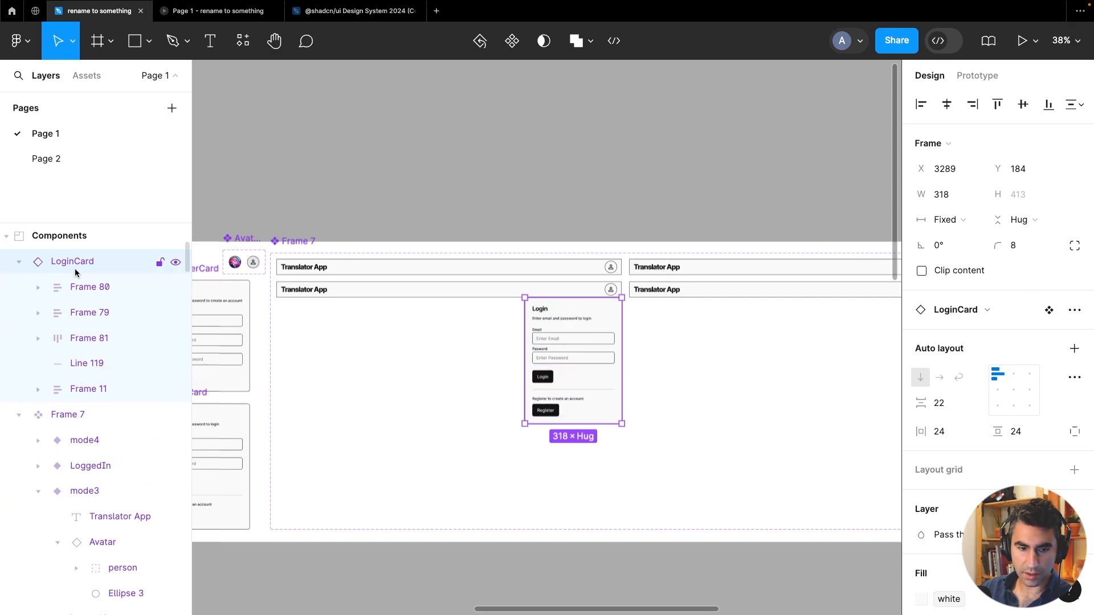
pyautogui.moveTo(87, 308); pyautogui.dragTo(103, 506)
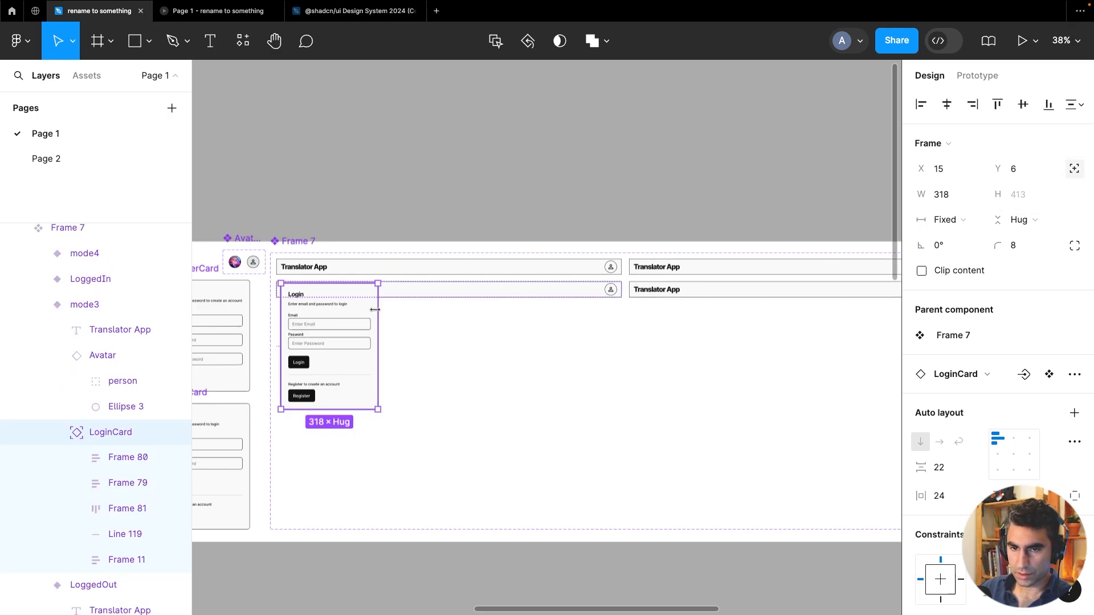
pyautogui.moveTo(366, 312); pyautogui.dragTo(607, 313)
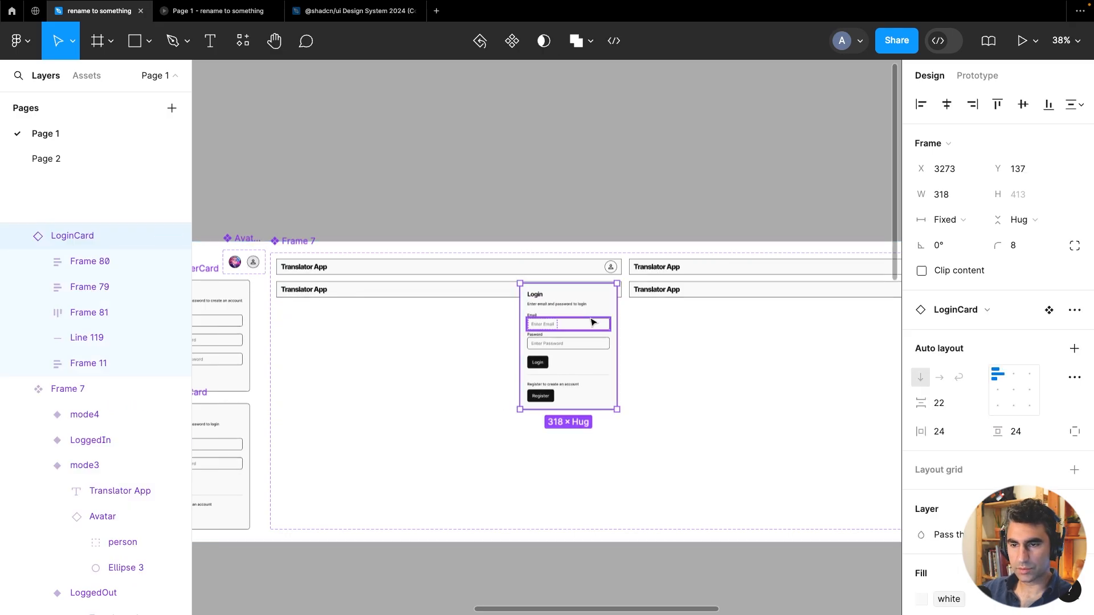
pyautogui.hotkey('ctrl', 'z')
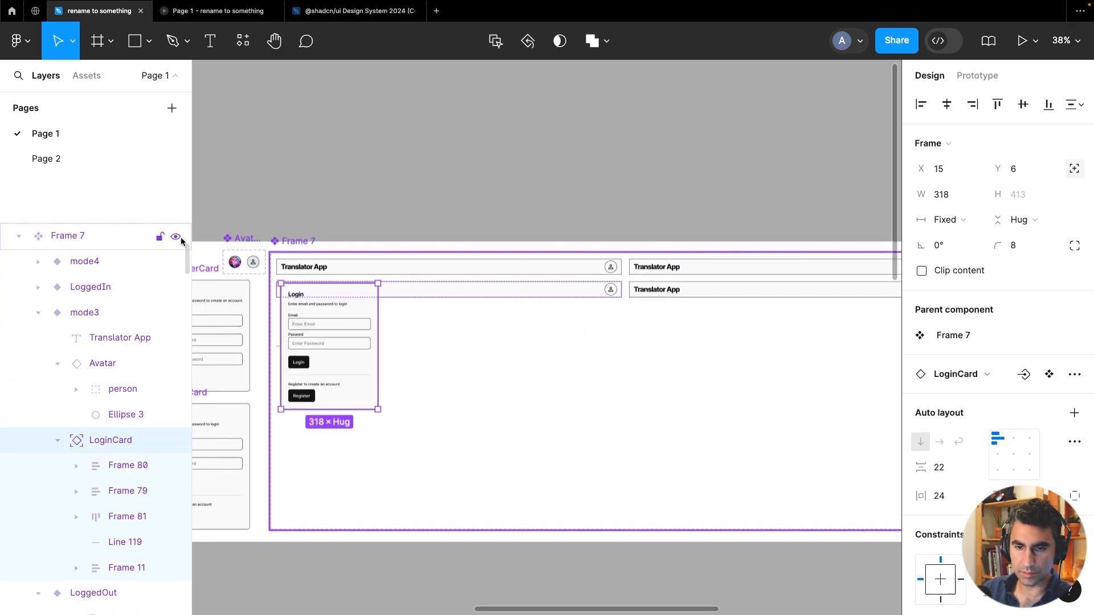
pyautogui.moveTo(364, 377); pyautogui.dragTo(540, 373)
pyautogui.hotkey('ctrl', 'z')
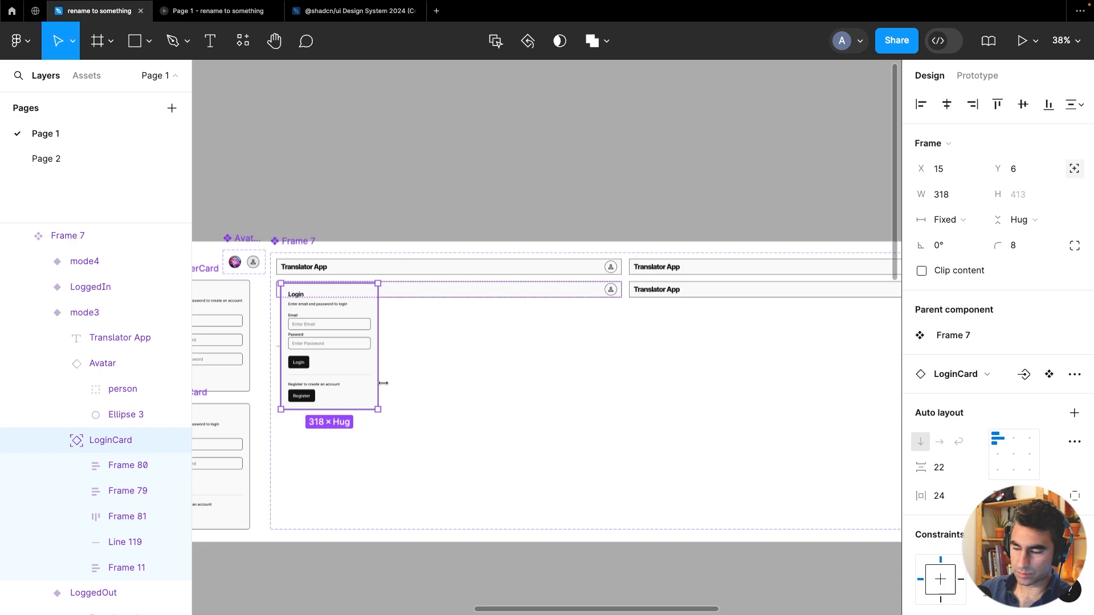
# Shift the LoginCard rightward within the mode3 variant to X 335
pyautogui.moveTo(344, 383); pyautogui.dragTo(386, 389)
pyautogui.hotkey('shift', 'Right')
pyautogui.hotkey('shift', 'Right')
pyautogui.hotkey('shift', 'Right')
pyautogui.hotkey('shift', 'Right')
pyautogui.hotkey('shift', 'Right')
pyautogui.hotkey('shift', 'Right')
pyautogui.hotkey('shift', 'Right')
pyautogui.hotkey('shift', 'Right')
pyautogui.hotkey('shift', 'Right')
pyautogui.hotkey('shift', 'Right')
pyautogui.hotkey('shift', 'Right')
pyautogui.hotkey('shift', 'Right')
pyautogui.hotkey('shift', 'Right')
pyautogui.hotkey('shift', 'Right')
pyautogui.hotkey('shift', 'Right')
pyautogui.hotkey('shift', 'Right')
pyautogui.hotkey('shift', 'Right')
pyautogui.hotkey('shift', 'Right')
pyautogui.hotkey('shift', 'Right')
pyautogui.hotkey('shift', 'Right')
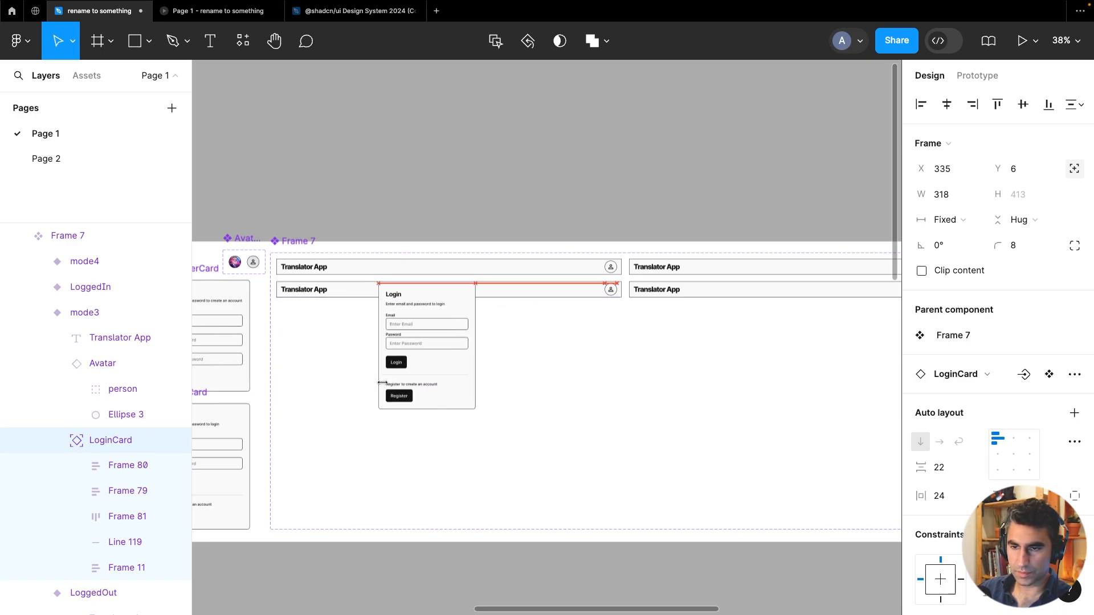
# Nudge the LoginCard to X 814, Y 53 so it sits just below the mode3 header's avatar
pyautogui.hotkey('shift', 'Right')
pyautogui.hotkey('shift', 'Right')
pyautogui.hotkey('shift', 'Right')
pyautogui.hotkey('shift', 'Right')
pyautogui.hotkey('shift', 'Right')
pyautogui.hotkey('shift', 'Right')
pyautogui.hotkey('shift', 'Right')
pyautogui.hotkey('shift', 'Right')
pyautogui.hotkey('shift', 'Right')
pyautogui.hotkey('shift', 'Right')
pyautogui.hotkey('shift', 'Right')
pyautogui.hotkey('shift', 'Right')
pyautogui.hotkey('shift', 'Right')
pyautogui.hotkey('shift', 'Right')
pyautogui.hotkey('shift', 'Right')
pyautogui.hotkey('shift', 'Right')
pyautogui.hotkey('shift', 'Right')
pyautogui.hotkey('shift', 'Right')
pyautogui.hotkey('shift', 'Right')
pyautogui.hotkey('shift', 'Right')
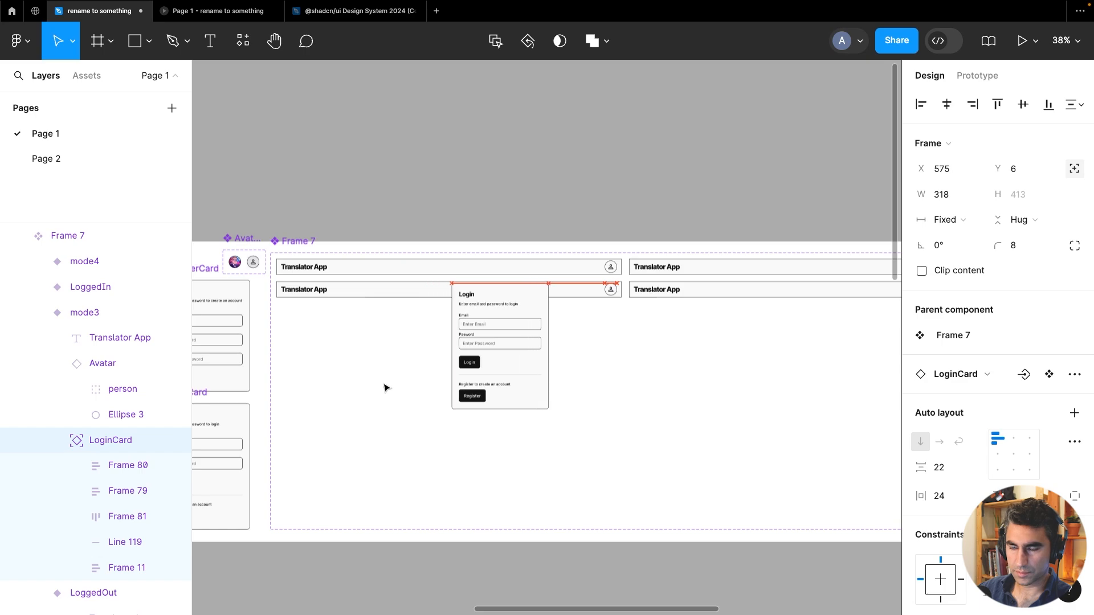
pyautogui.hotkey('shift', 'Right')
pyautogui.hotkey('shift', 'Right')
pyautogui.hotkey('shift', 'Right')
pyautogui.hotkey('shift', 'Right')
pyautogui.hotkey('shift', 'Right')
pyautogui.hotkey('shift', 'Right')
pyautogui.hotkey('shift', 'Right')
pyautogui.hotkey('shift', 'Right')
pyautogui.hotkey('shift', 'Right')
pyautogui.hotkey('shift', 'Right')
pyautogui.hotkey('shift', 'Right')
pyautogui.hotkey('shift', 'Right')
pyautogui.hotkey('shift', 'Right')
pyautogui.hotkey('shift', 'Right')
pyautogui.hotkey('shift', 'Right')
pyautogui.hotkey('shift', 'Right')
pyautogui.hotkey('shift', 'Right')
pyautogui.hotkey('shift', 'Right')
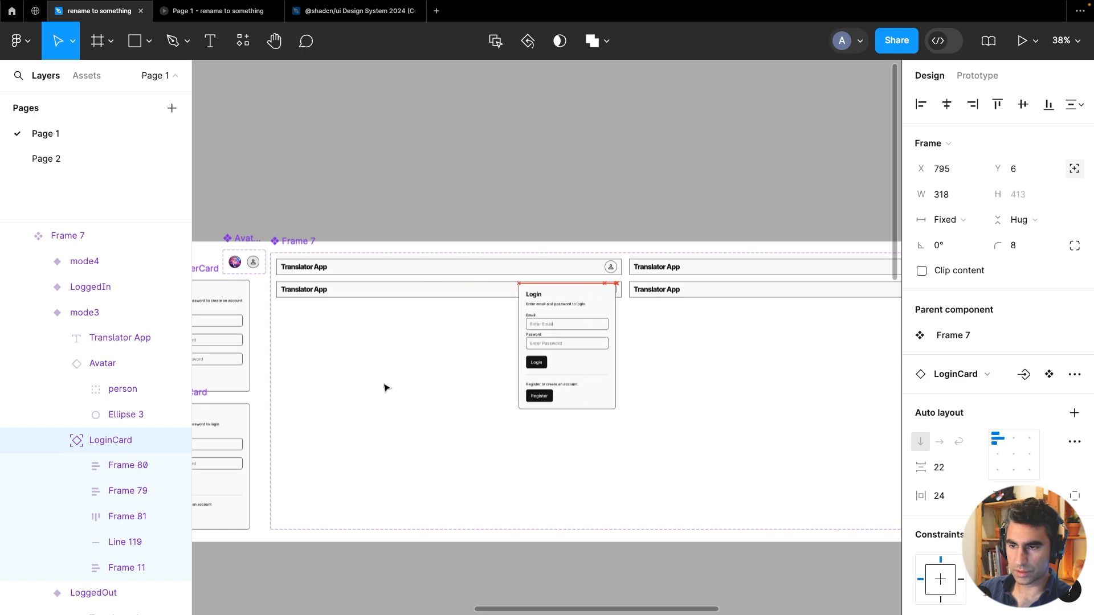
pyautogui.hotkey('shift', 'Right')
pyautogui.hotkey('shift', 'Down')
pyautogui.hotkey('shift', 'Down')
pyautogui.hotkey('shift', 'Down')
pyautogui.hotkey('shift', 'Down')
pyautogui.hotkey('shift', 'Down')
pyautogui.hotkey('shift', 'Down')
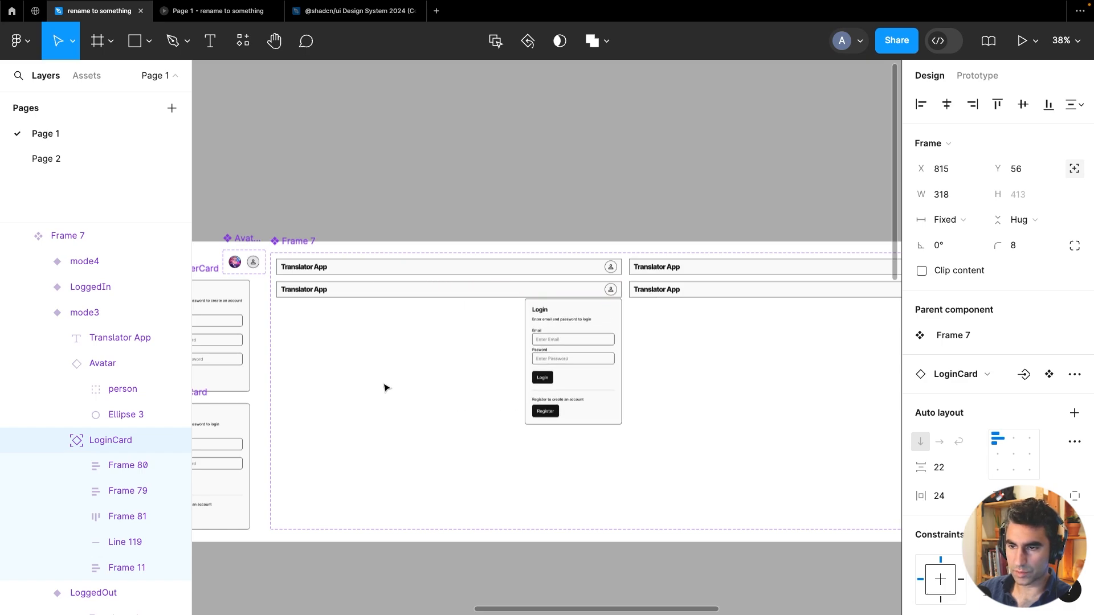
pyautogui.hotkey('shift', 'Up')
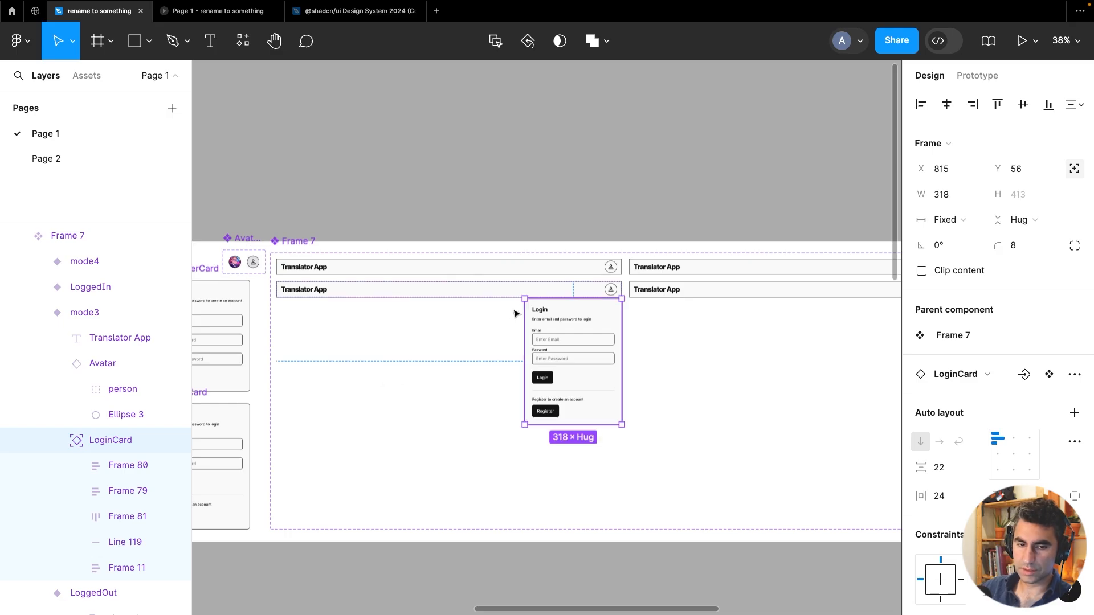
pyautogui.scroll(10, 584, 323)
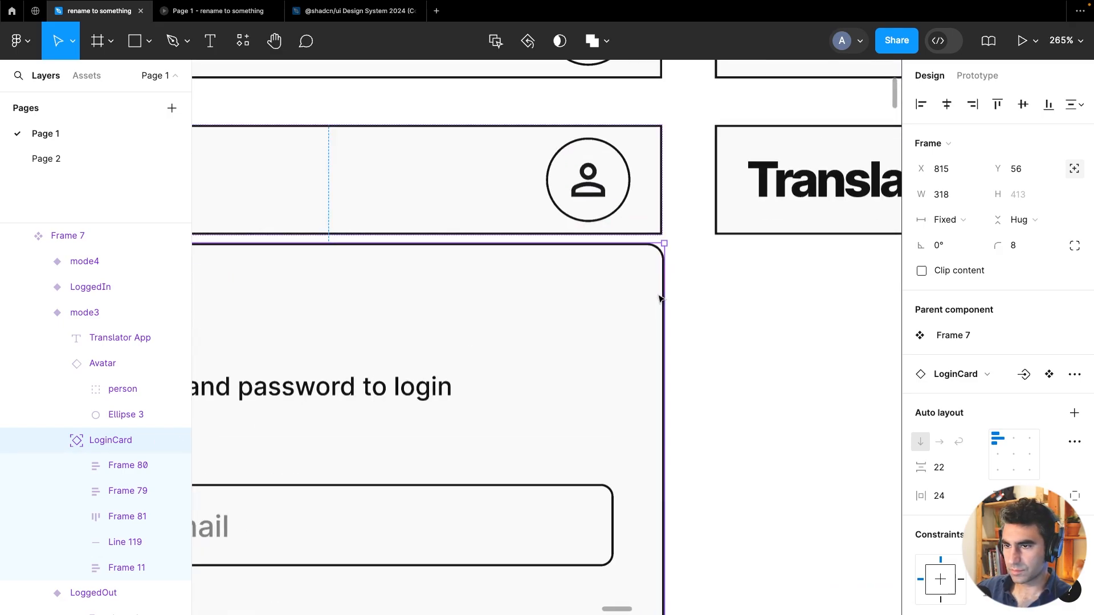
pyautogui.press('Left')
pyautogui.press('Up')
pyautogui.press('Up')
pyautogui.press('Up')
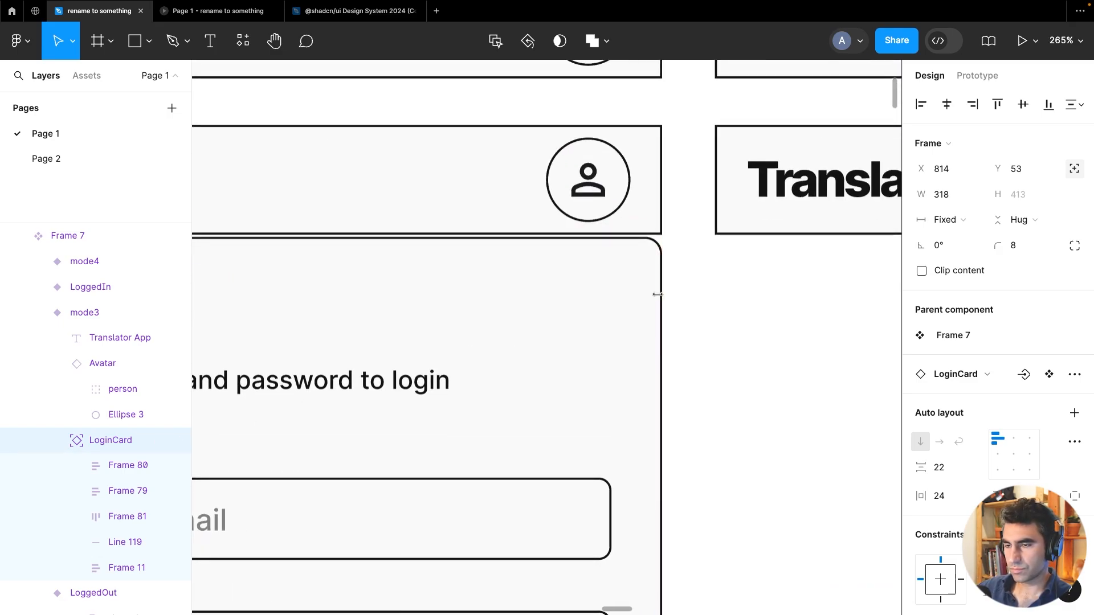
pyautogui.scroll(-10, 657, 294)
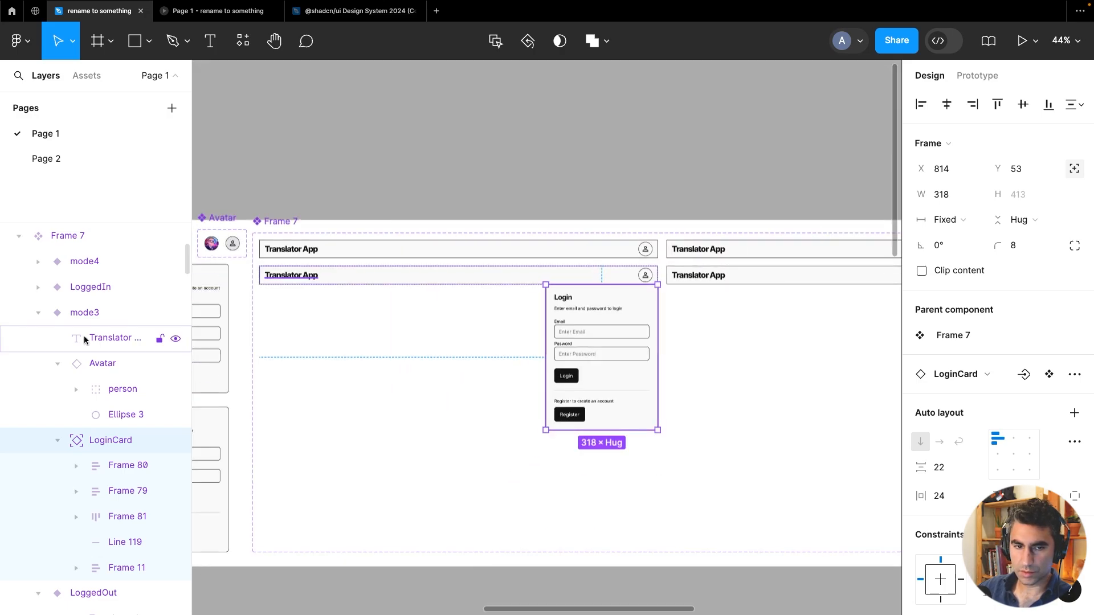
# Rename the mode3 header variant to LoggedOutMenu
pyautogui.click(85, 315)
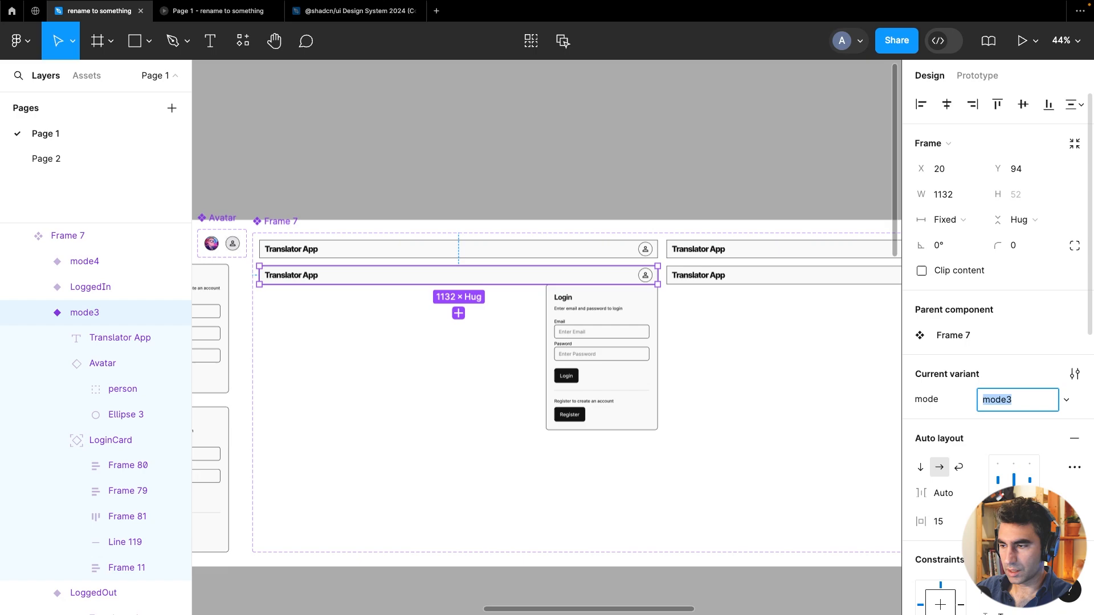
pyautogui.write('Log')
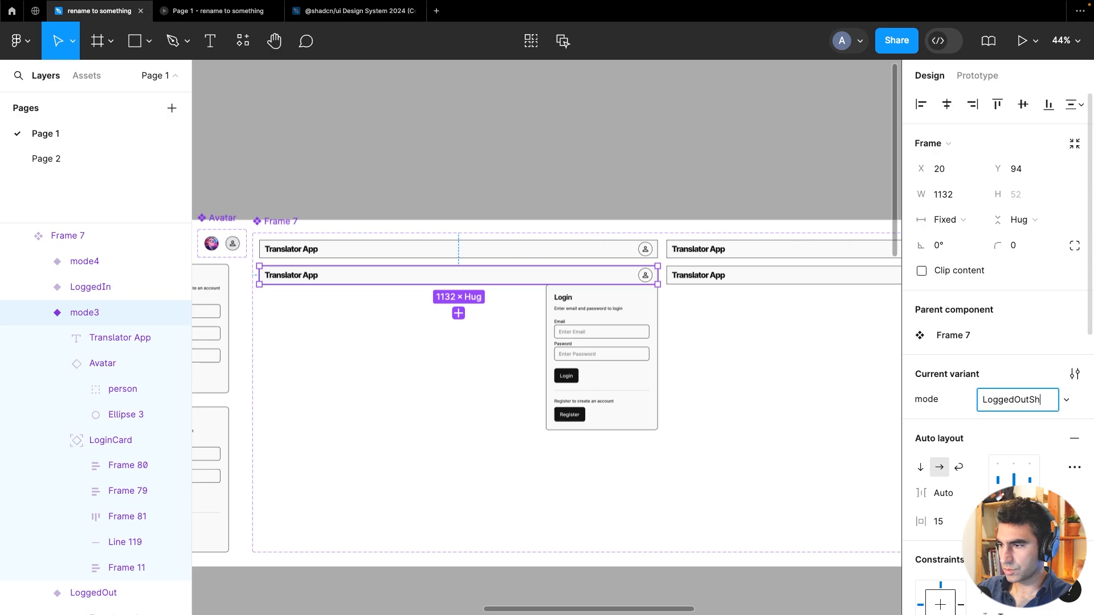
pyautogui.write('gedOutMenu')
pyautogui.press('Return')
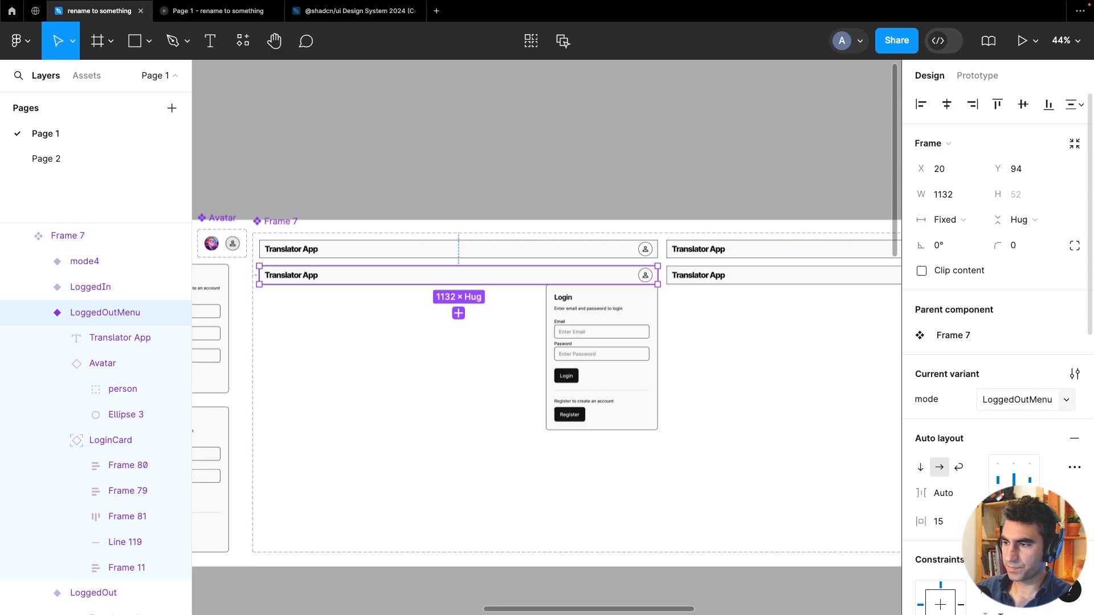
# Rename the mode4 header variant to LoggedInMenu
pyautogui.click(618, 176)
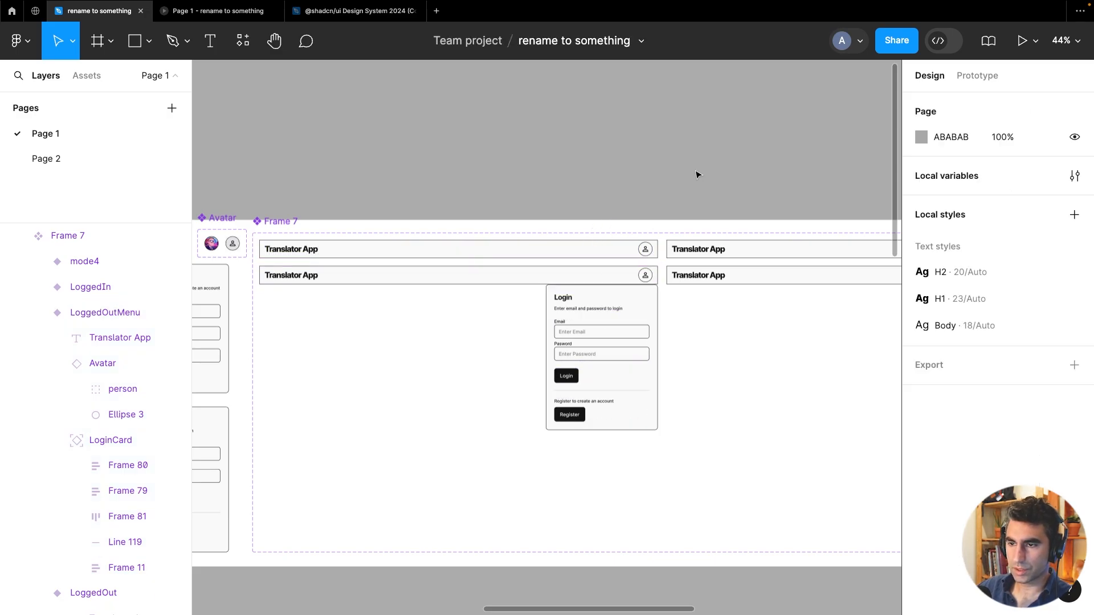
pyautogui.moveTo(737, 173); pyautogui.dragTo(462, 167)
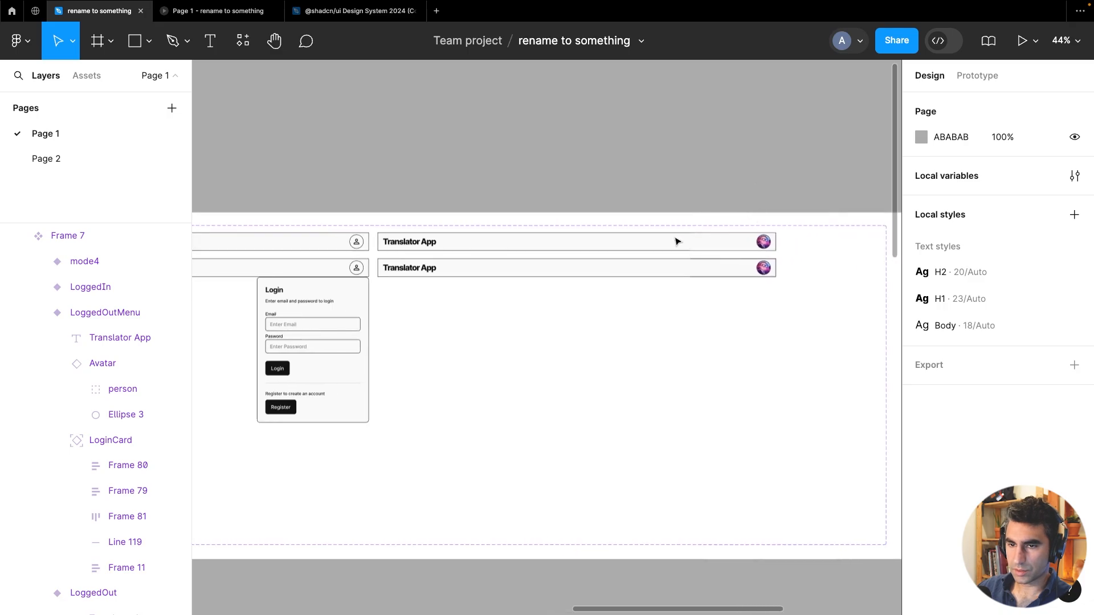
pyautogui.click(661, 267)
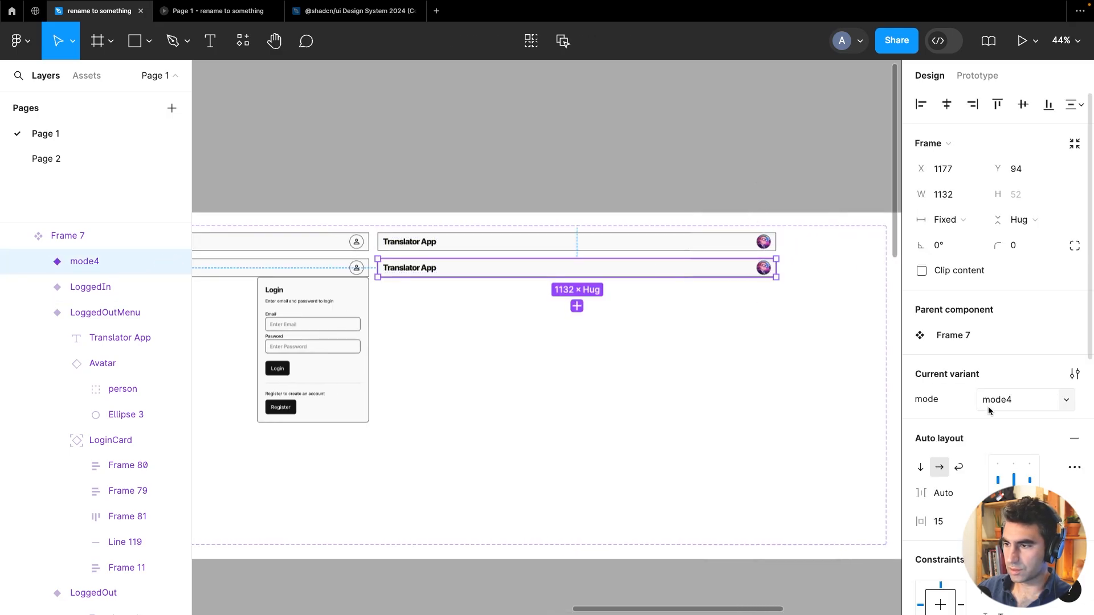
pyautogui.click(989, 409)
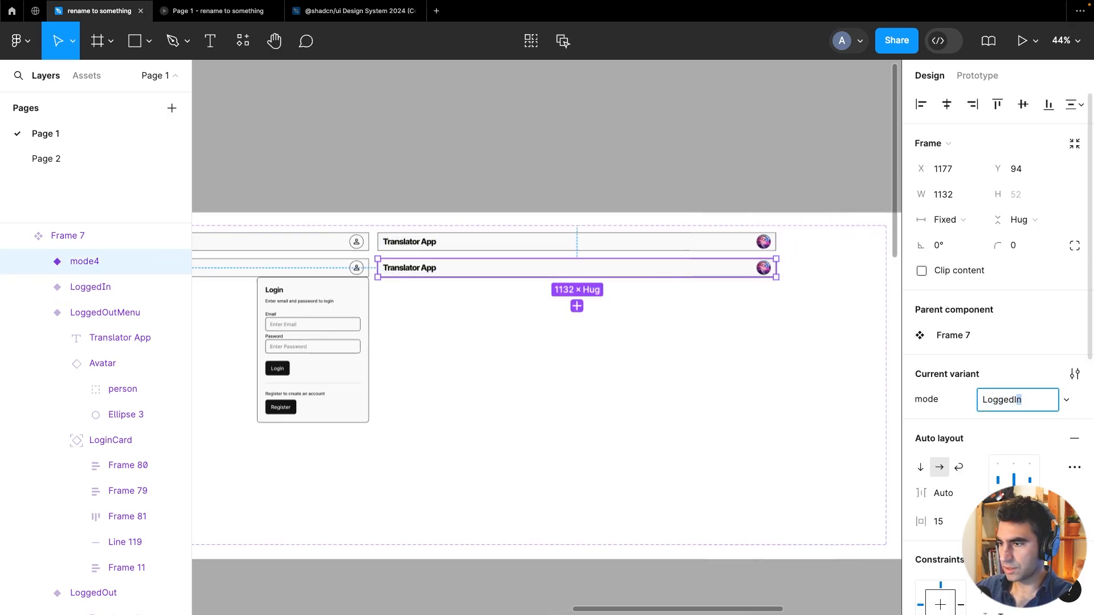
pyautogui.press('Return')
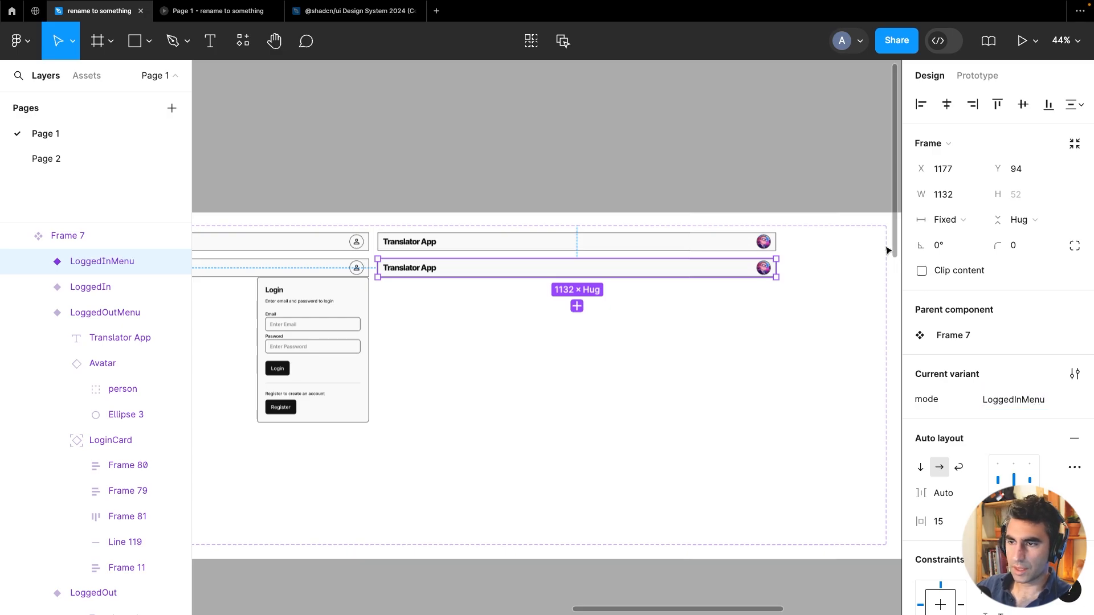
# Copy the LogoutCard component and paste it into the LoggedInMenu header variant
pyautogui.click(691, 140)
pyautogui.scroll(-5, 691, 140)
pyautogui.moveTo(548, 137); pyautogui.dragTo(645, 156)
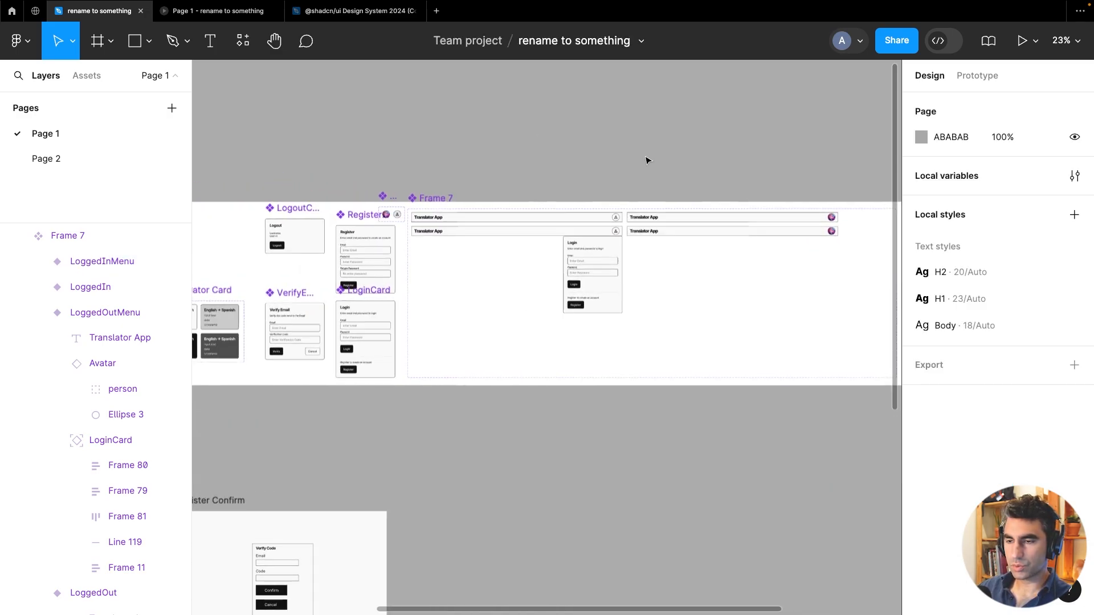
pyautogui.hscroll(-5, 428, 163)
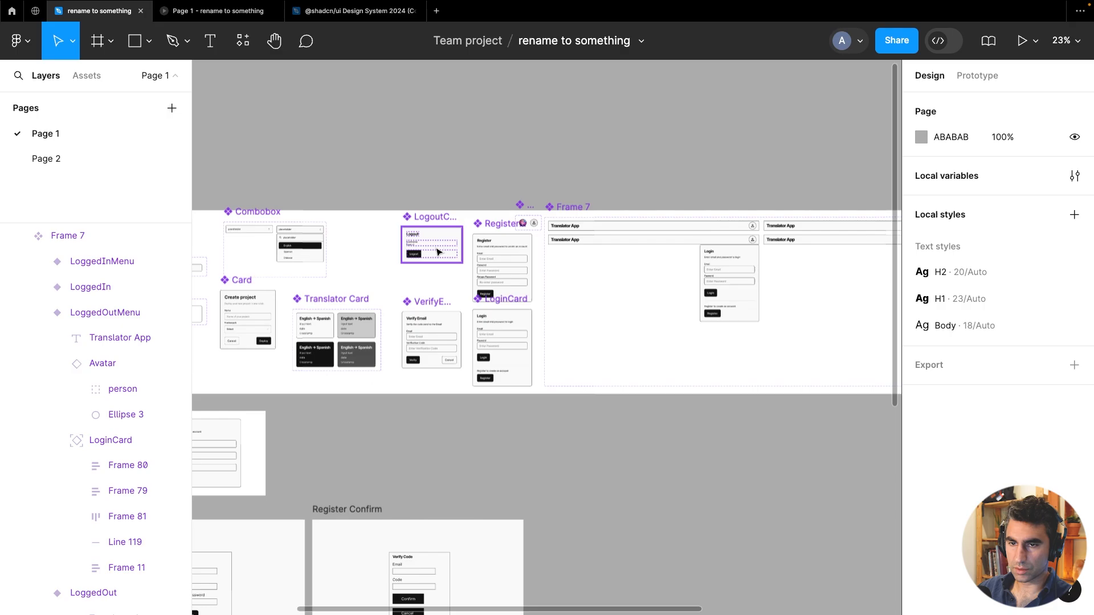
pyautogui.click(438, 252)
pyautogui.click(539, 178)
pyautogui.scroll(5, 481, 156)
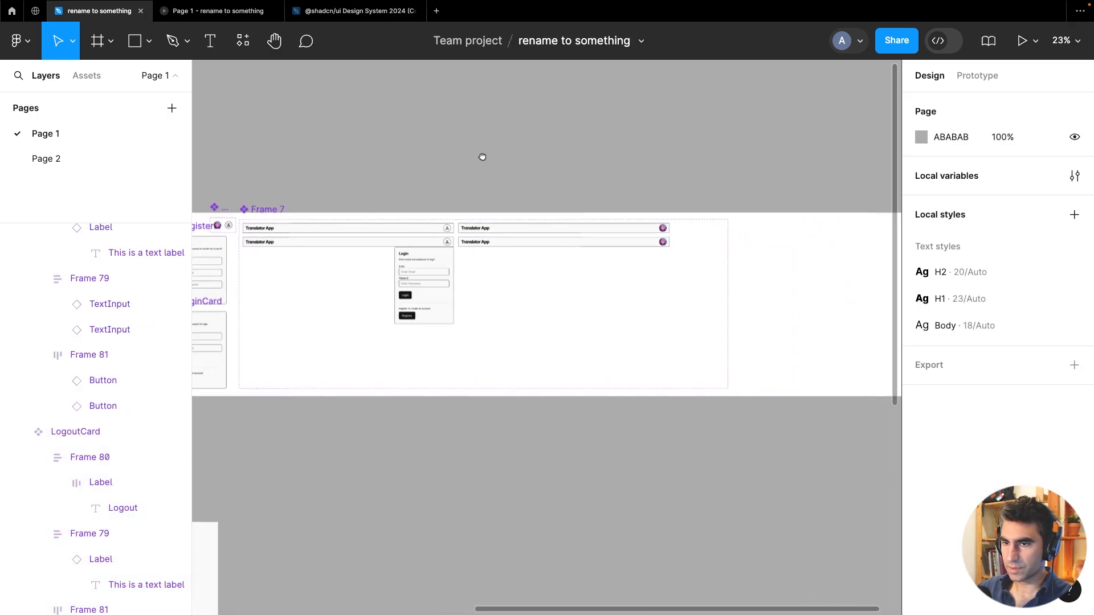
pyautogui.click(633, 263)
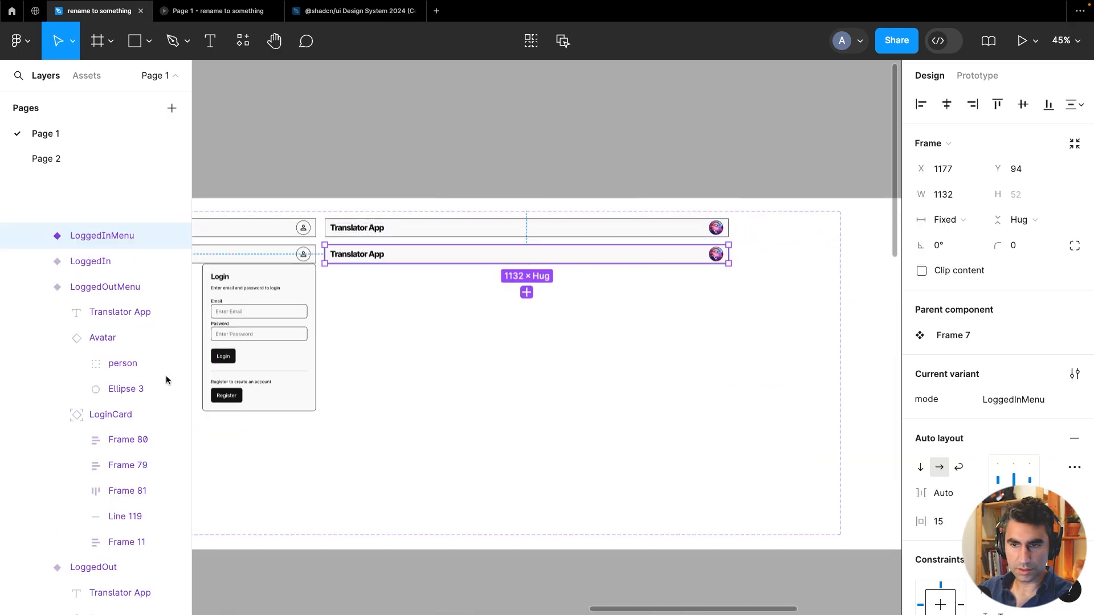
pyautogui.click(39, 236)
pyautogui.hotkey('ctrl', 'v')
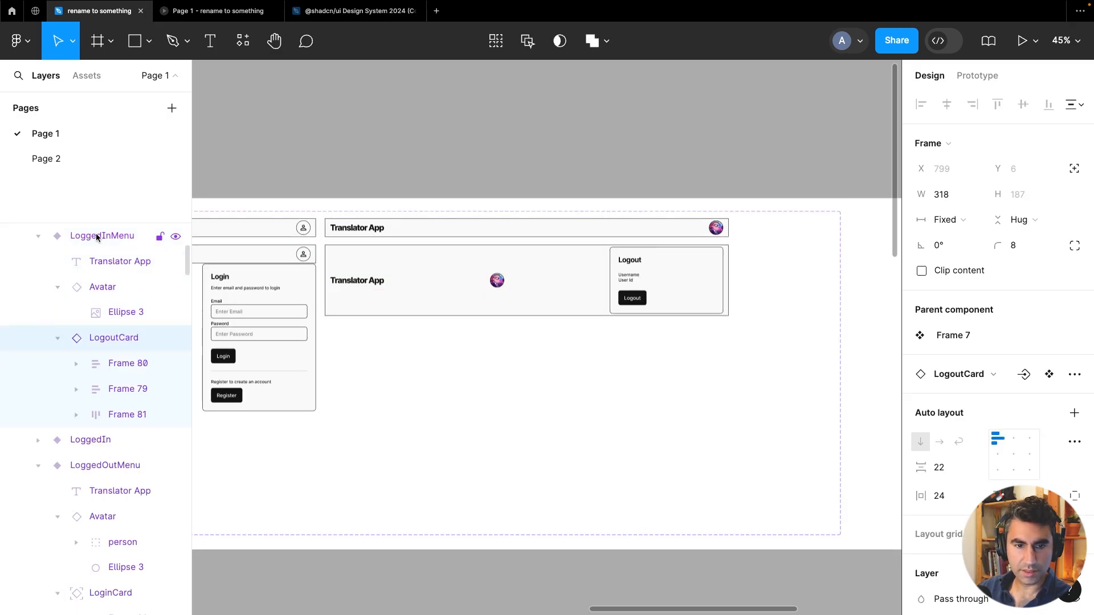
# Make the pasted LogoutCard absolutely positioned and nudge it to X 814, Y 53 under the LoggedInMenu avatar
pyautogui.click(1076, 171)
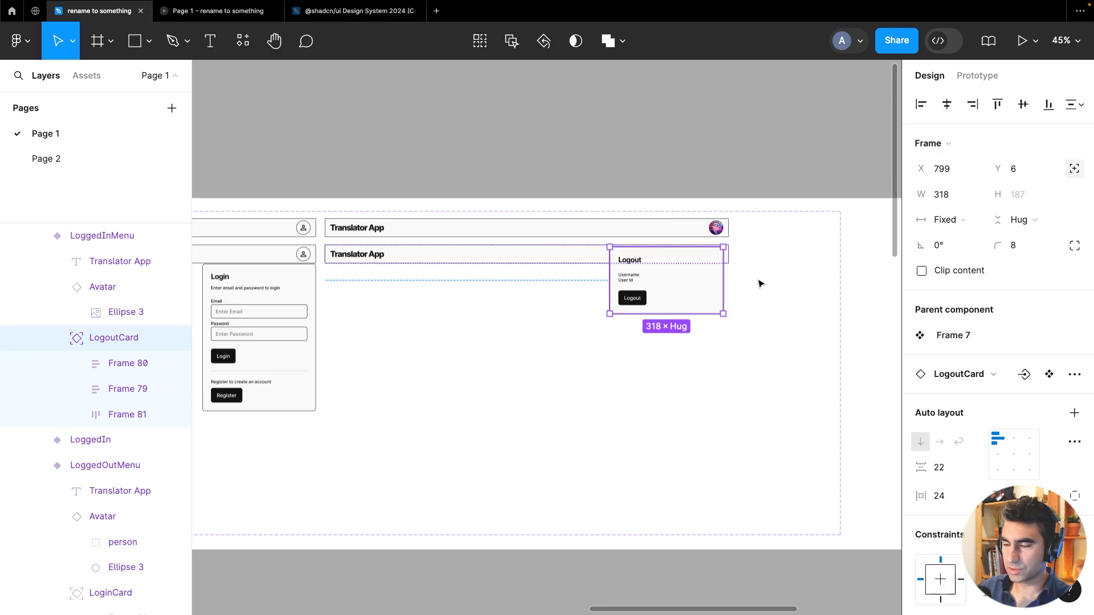
pyautogui.scroll(5, 758, 283)
pyautogui.press('Down')
pyautogui.press('Down')
pyautogui.press('Down')
pyautogui.press('Down')
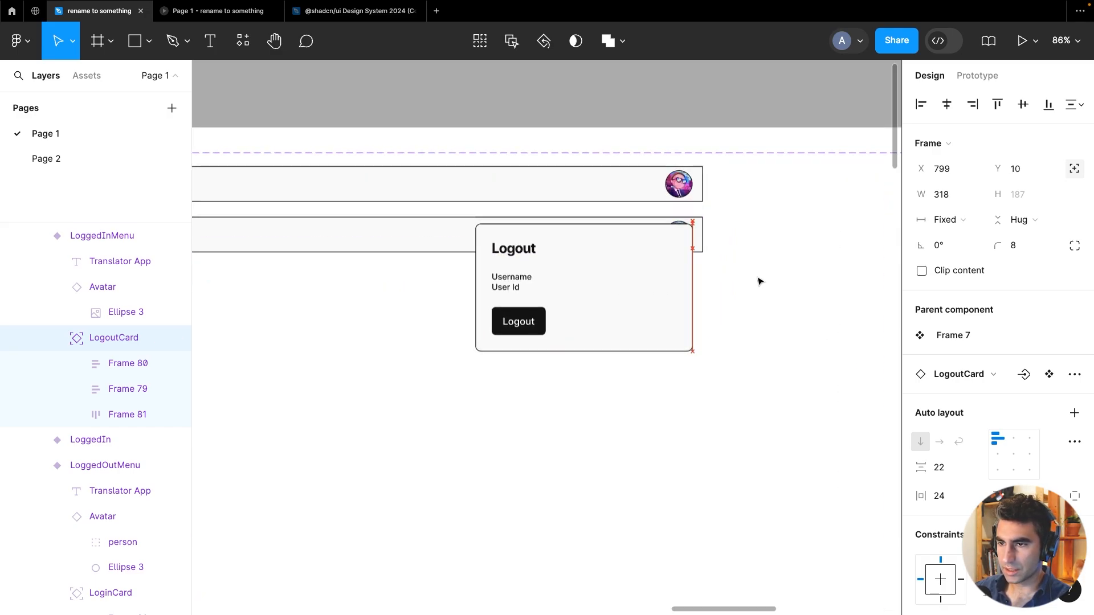
pyautogui.press('Down')
pyautogui.press('Down')
pyautogui.press('Down')
pyautogui.press('Down')
pyautogui.press('Down')
pyautogui.press('Down')
pyautogui.press('Down')
pyautogui.press('Down')
pyautogui.press('Down')
pyautogui.press('Down')
pyautogui.press('Down')
pyautogui.press('Down')
pyautogui.press('Down')
pyautogui.press('Down')
pyautogui.press('Down')
pyautogui.press('Down')
pyautogui.press('Down')
pyautogui.press('Down')
pyautogui.press('Down')
pyautogui.press('Down')
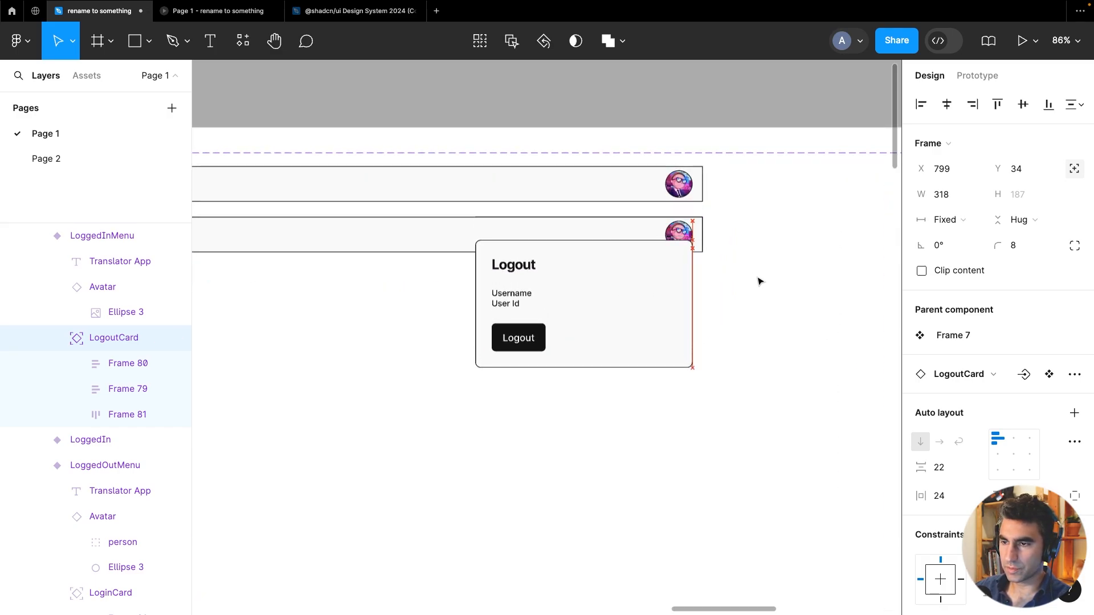
pyautogui.press('Down')
pyautogui.press('Down')
pyautogui.press('Down')
pyautogui.press('Down')
pyautogui.press('Down')
pyautogui.press('Down')
pyautogui.press('Down')
pyautogui.press('Down')
pyautogui.press('Down')
pyautogui.press('Down')
pyautogui.press('Down')
pyautogui.press('Down')
pyautogui.press('Down')
pyautogui.press('Down')
pyautogui.press('Down')
pyautogui.press('Down')
pyautogui.press('Down')
pyautogui.press('Down')
pyautogui.press('Down')
pyautogui.press('Down')
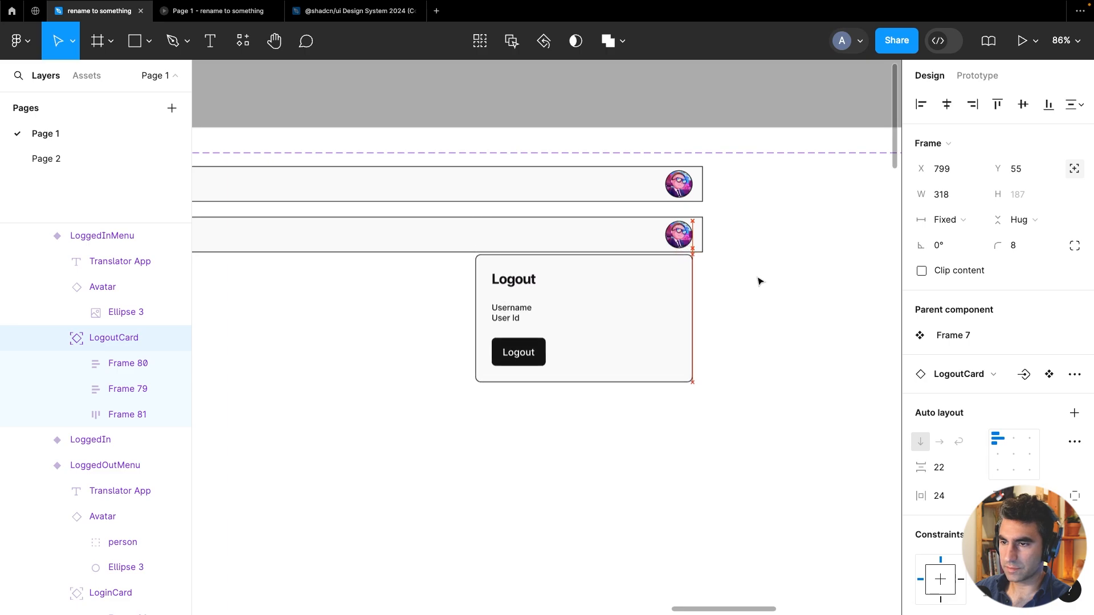
pyautogui.press('Right')
pyautogui.press('Right')
pyautogui.press('Right')
pyautogui.press('Right')
pyautogui.press('Right')
pyautogui.press('Right')
pyautogui.press('Right')
pyautogui.press('Right')
pyautogui.press('Right')
pyautogui.press('Right')
pyautogui.press('Right')
pyautogui.press('Right')
pyautogui.press('Right')
pyautogui.press('Right')
pyautogui.press('Right')
pyautogui.press('Right')
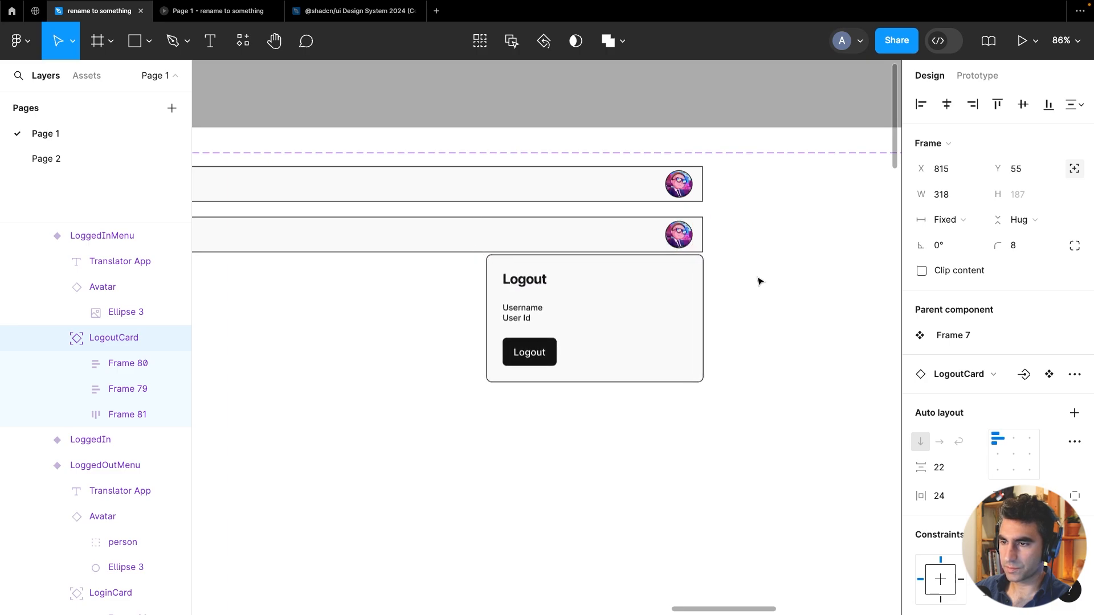
pyautogui.hotkey('shift', '2')
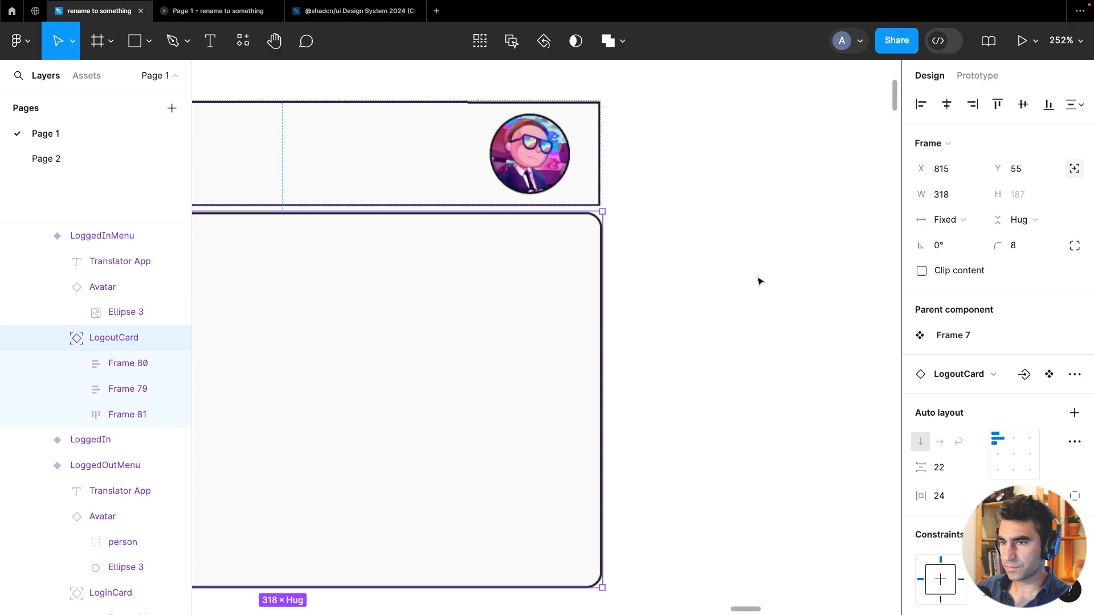
pyautogui.press('Left')
pyautogui.press('Up')
pyautogui.press('Up')
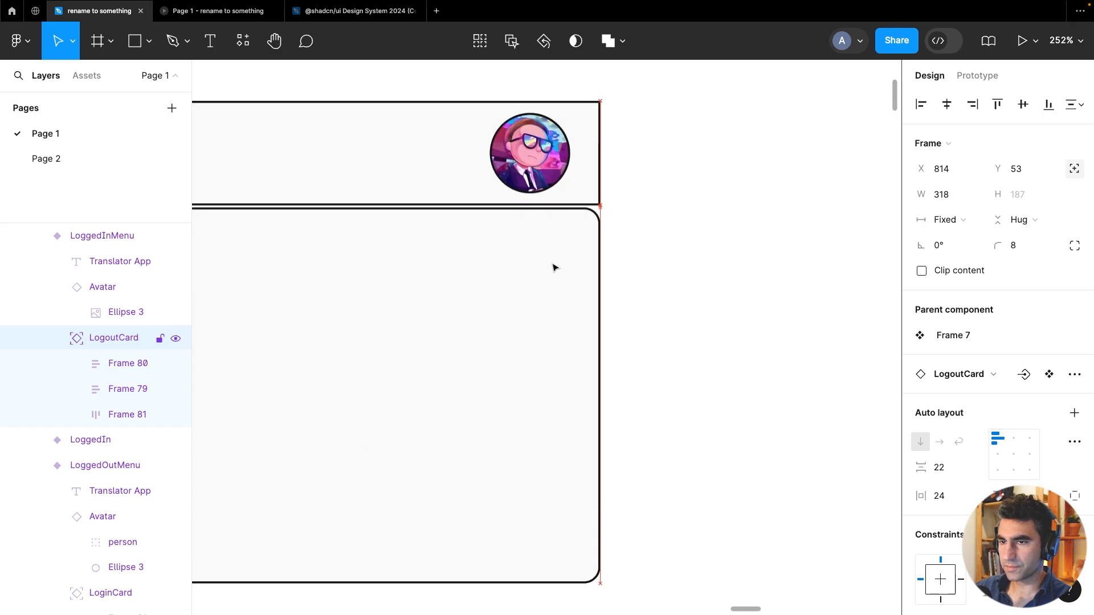
pyautogui.hotkey('shift', '1')
# Add a prototype tap interaction on the LoggedOut header's avatar that changes to the LoggedOutMenu variant
pyautogui.click(518, 179)
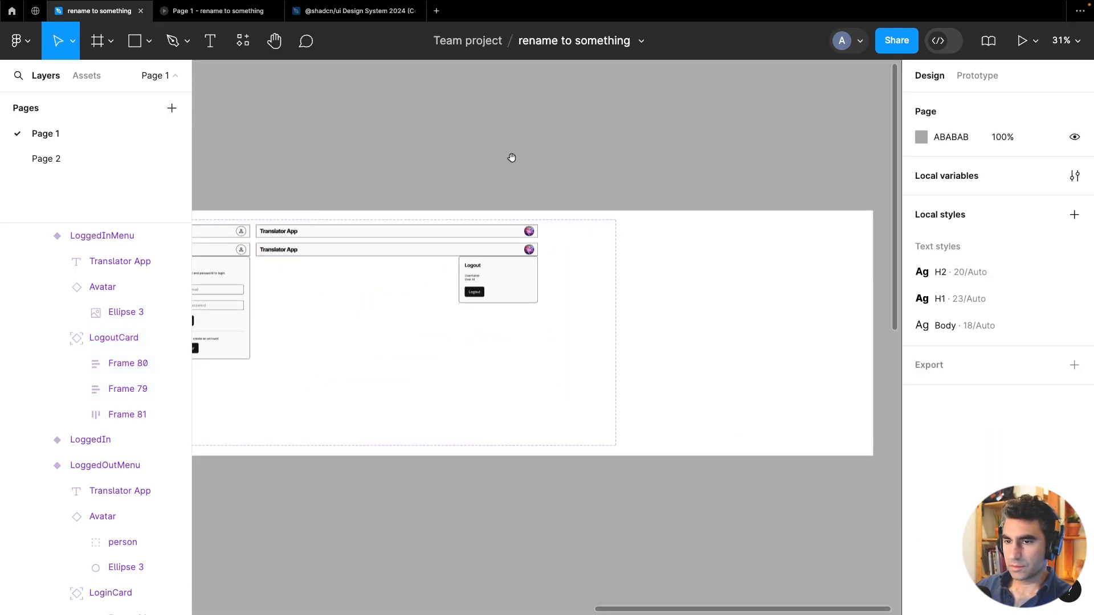
pyautogui.moveTo(513, 159); pyautogui.dragTo(764, 169)
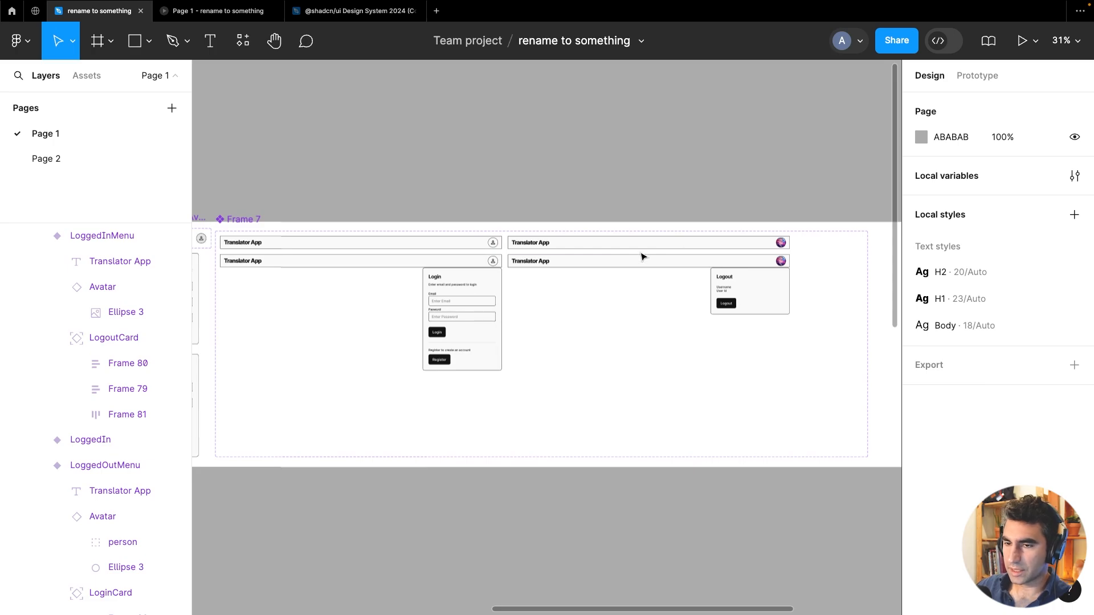
pyautogui.scroll(2, 511, 257)
pyautogui.scroll(-2, 581, 172)
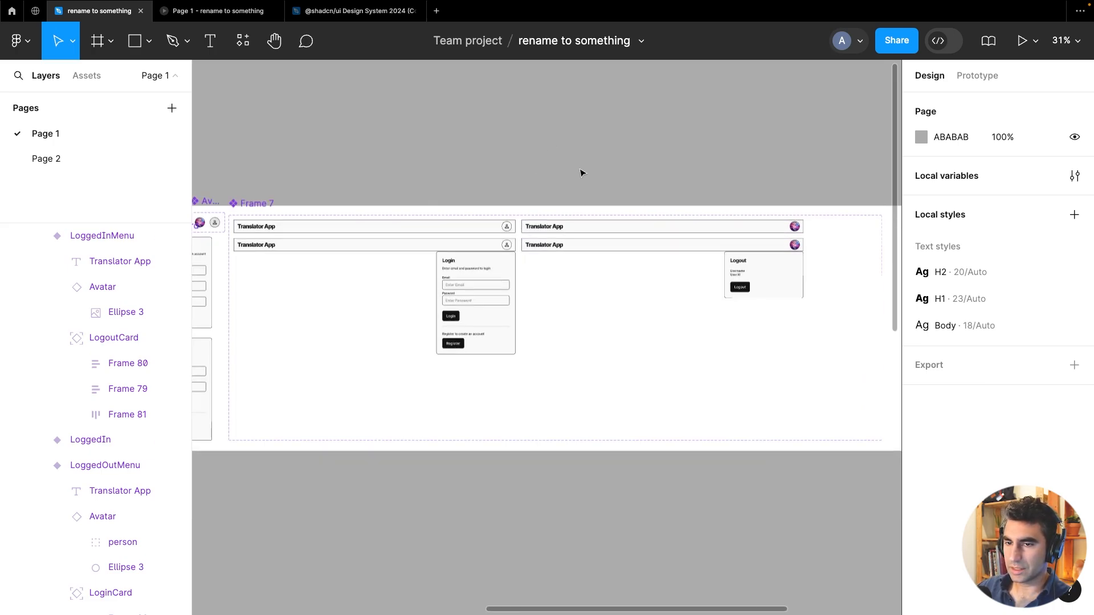
pyautogui.hscroll(-2, 593, 171)
pyautogui.click(996, 73)
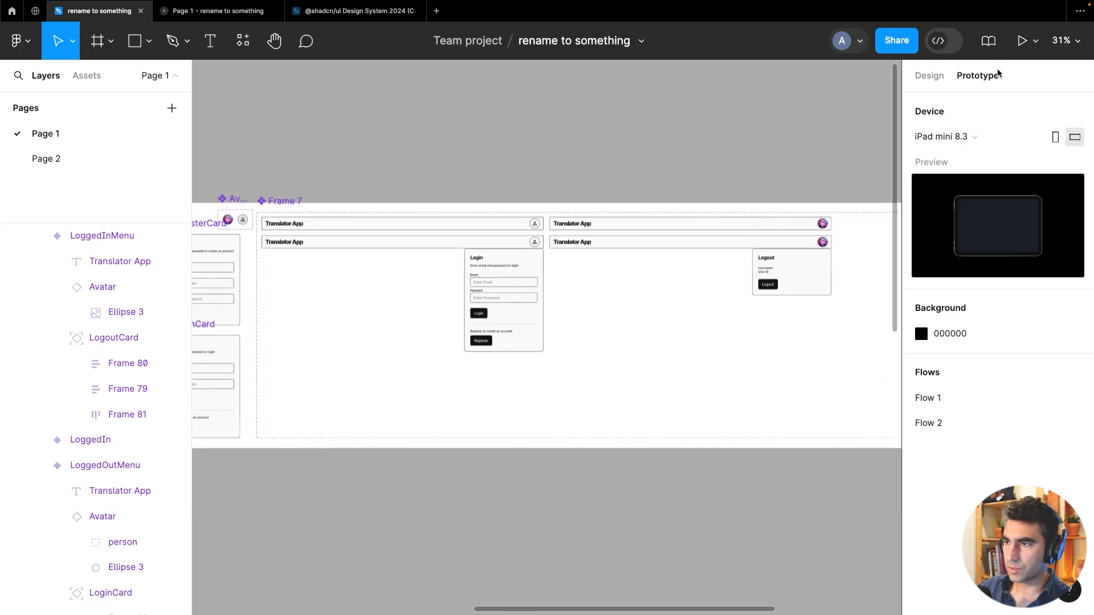
pyautogui.click(460, 231)
pyautogui.scroll(6, 541, 228)
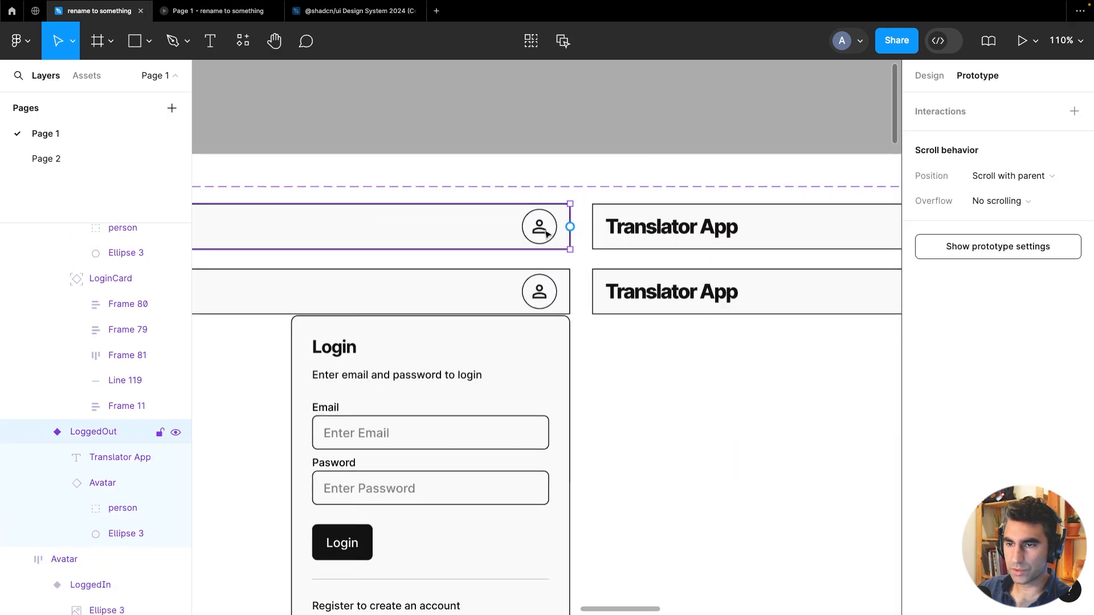
pyautogui.click(546, 233)
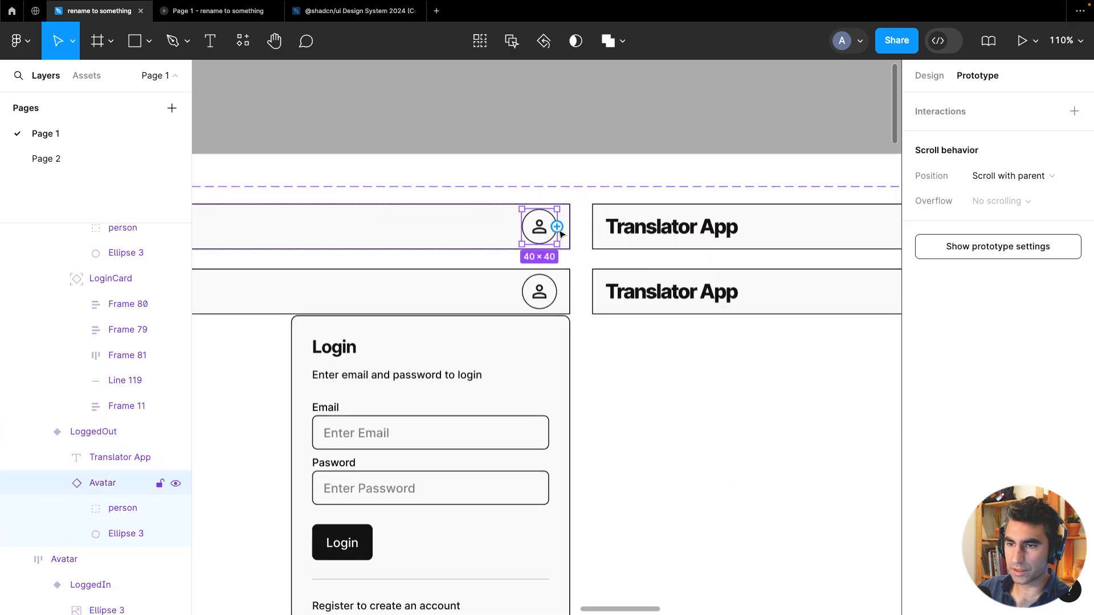
pyautogui.moveTo(557, 226); pyautogui.dragTo(530, 313)
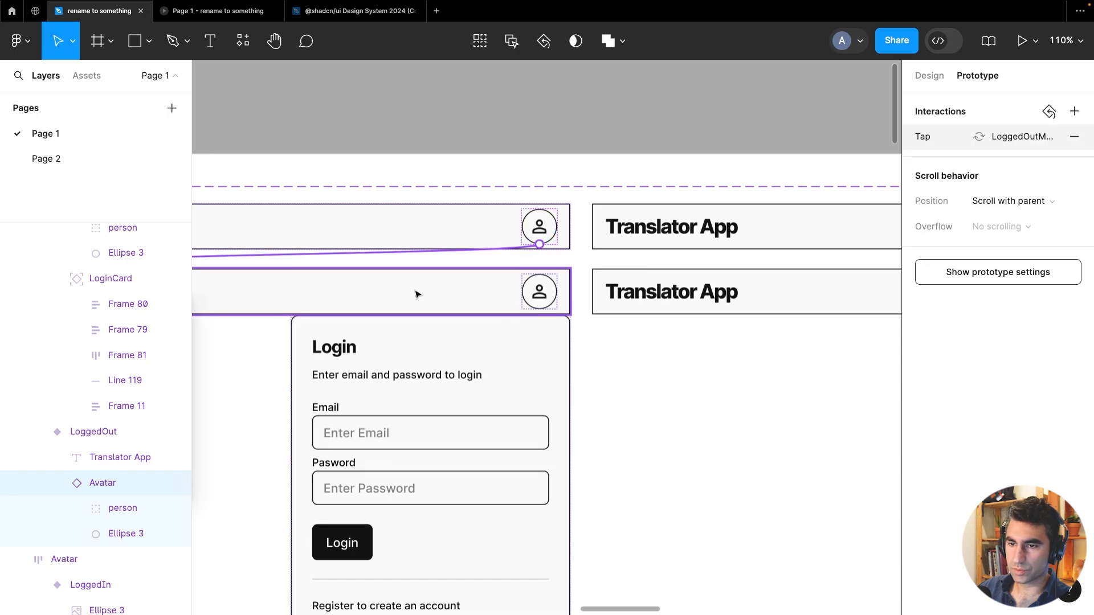
pyautogui.scroll(-5, 416, 293)
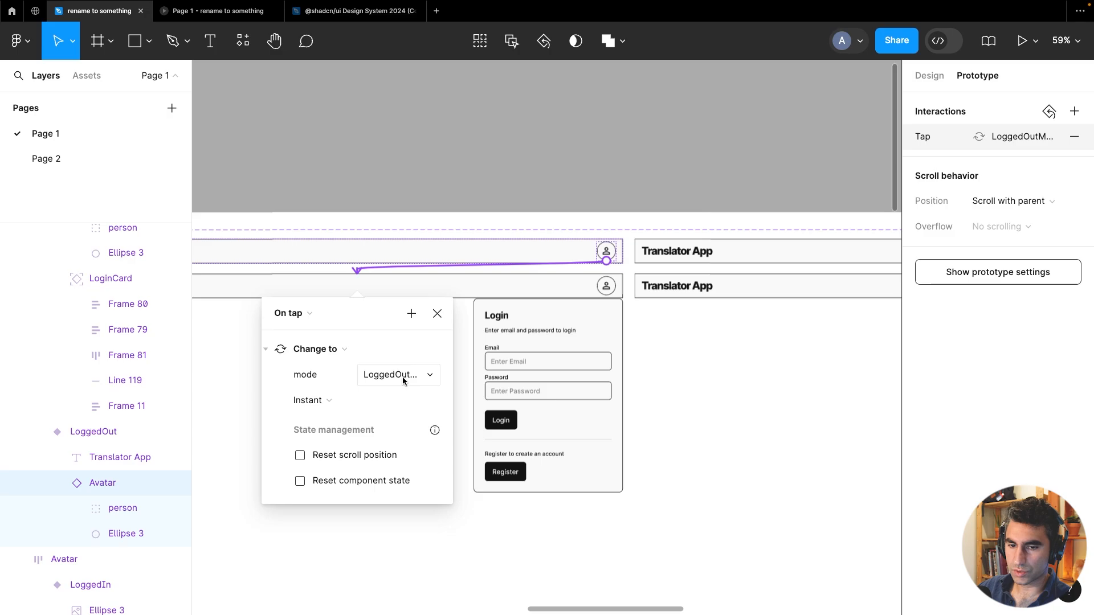
# Add a tap interaction on the LoggedOutMenu header variant that changes to the LoggedOut variant
pyautogui.click(606, 163)
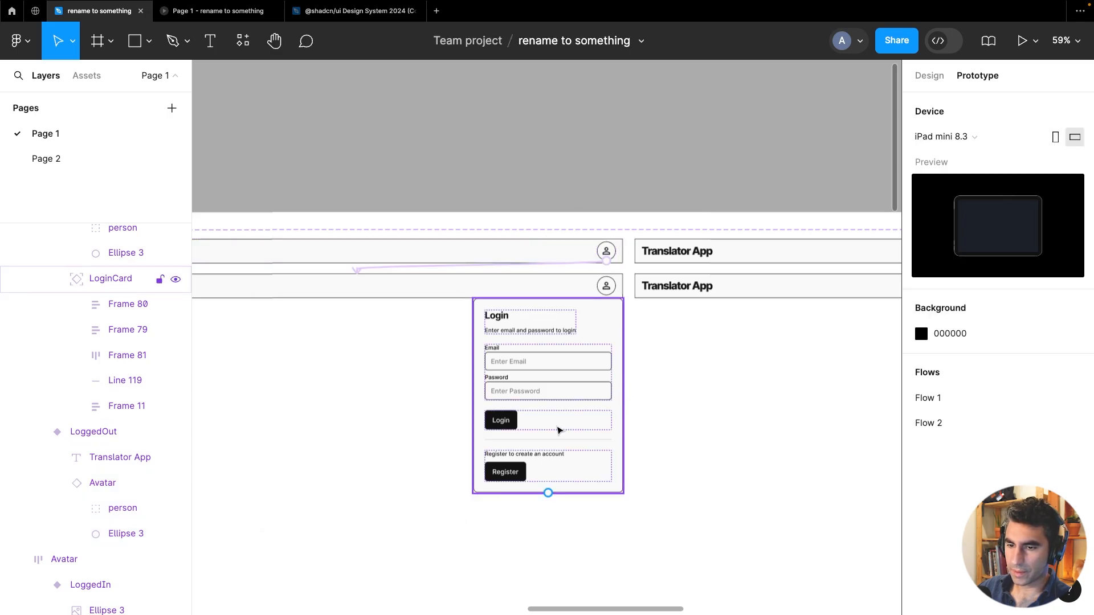
pyautogui.moveTo(742, 166); pyautogui.dragTo(538, 166)
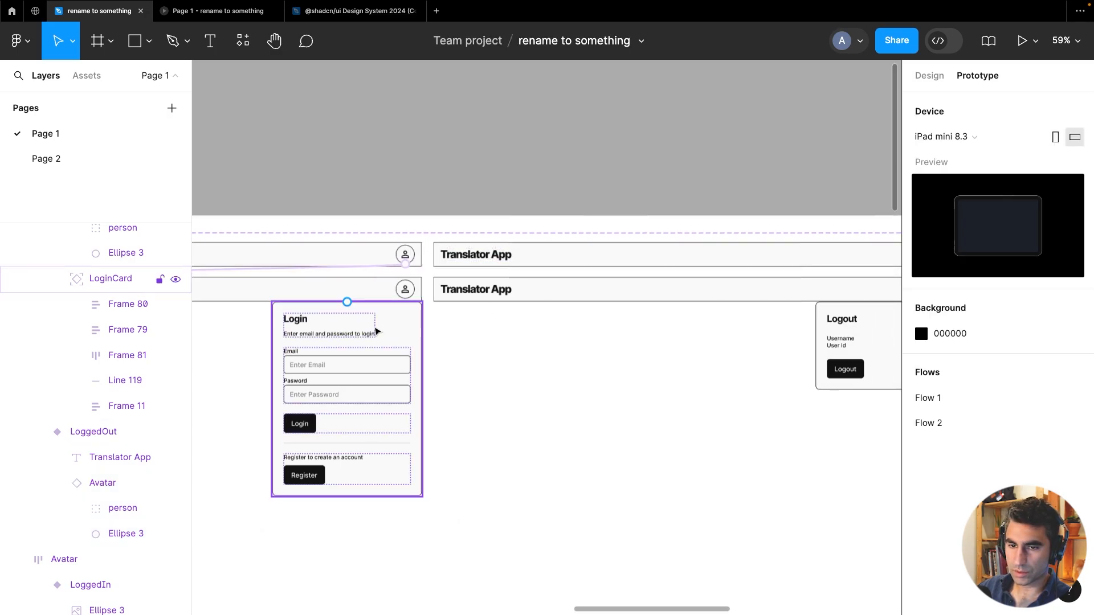
pyautogui.click(403, 326)
pyautogui.moveTo(452, 410); pyautogui.dragTo(681, 356)
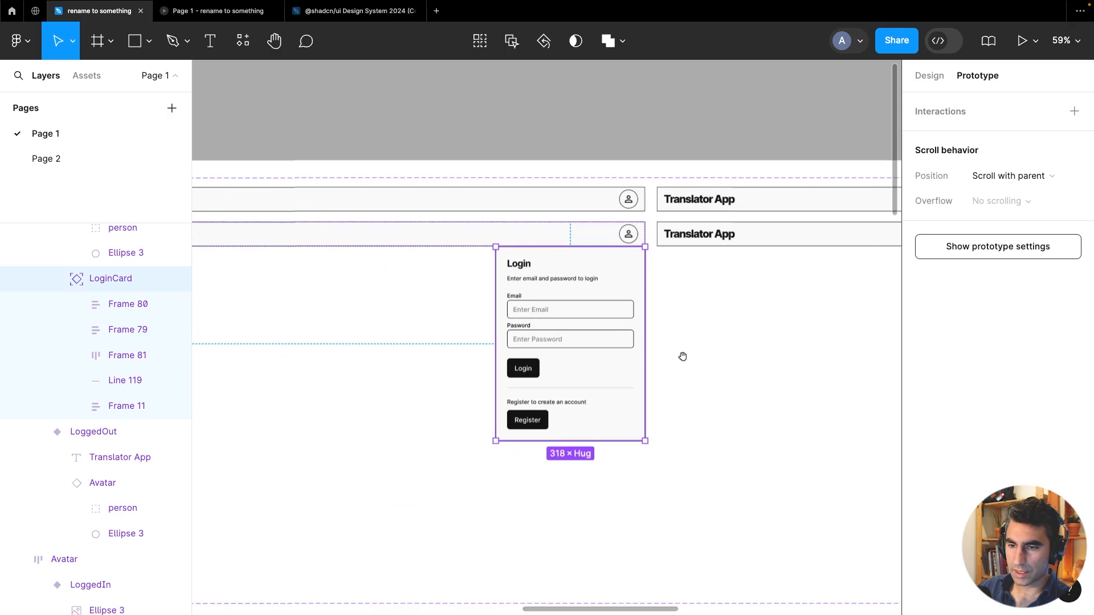
pyautogui.scroll(-3, 592, 338)
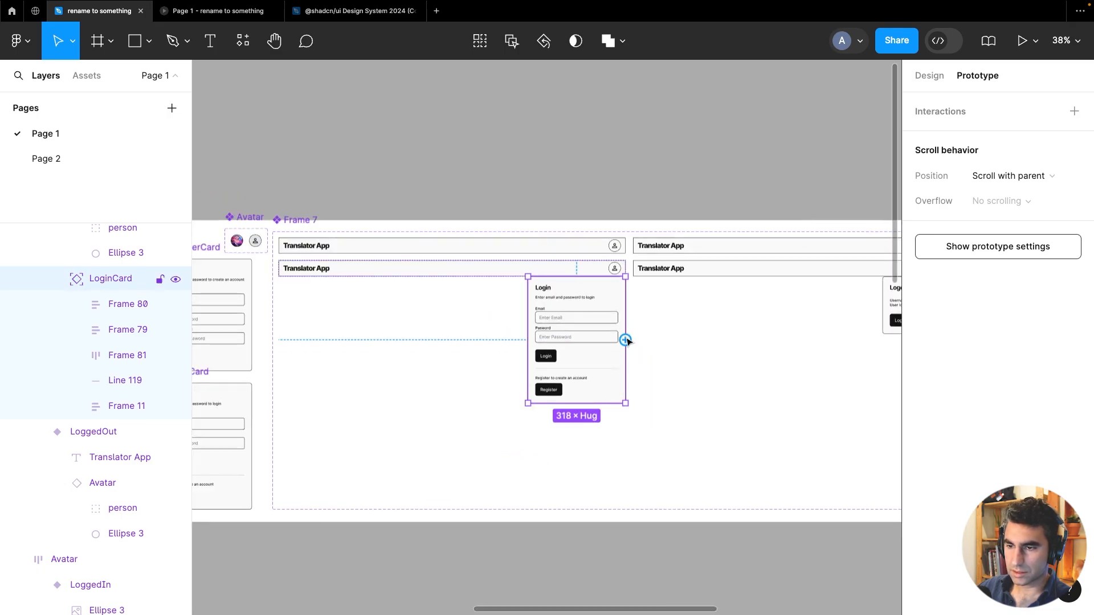
pyautogui.moveTo(556, 260); pyautogui.dragTo(559, 250)
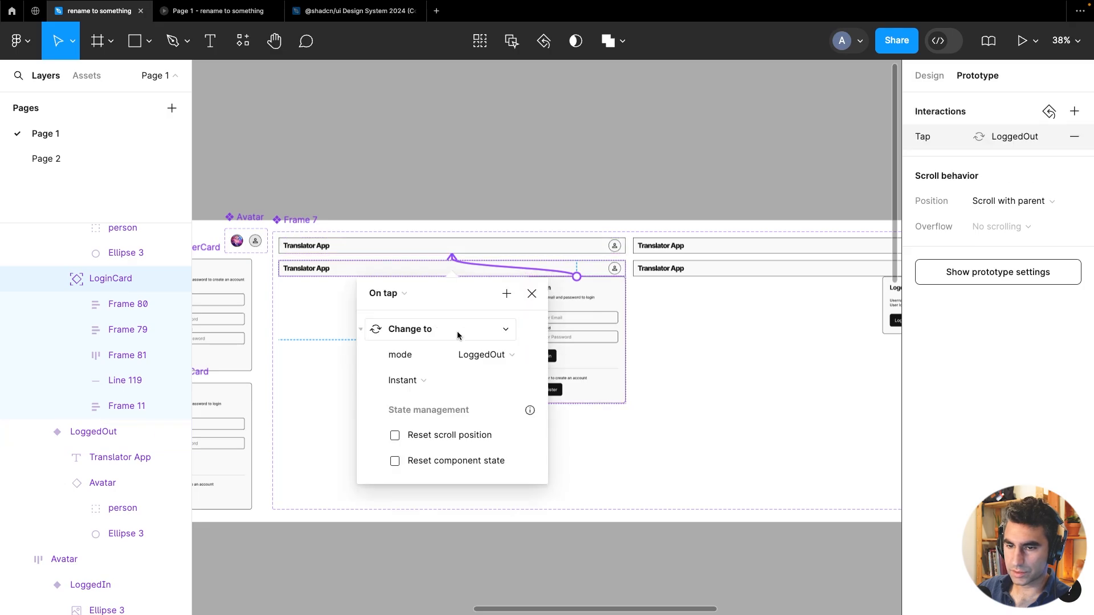
pyautogui.click(620, 120)
# Add a tap interaction on the LoggedIn header's avatar that changes to the LoggedInMenu variant
pyautogui.hscroll(3, 656, 344)
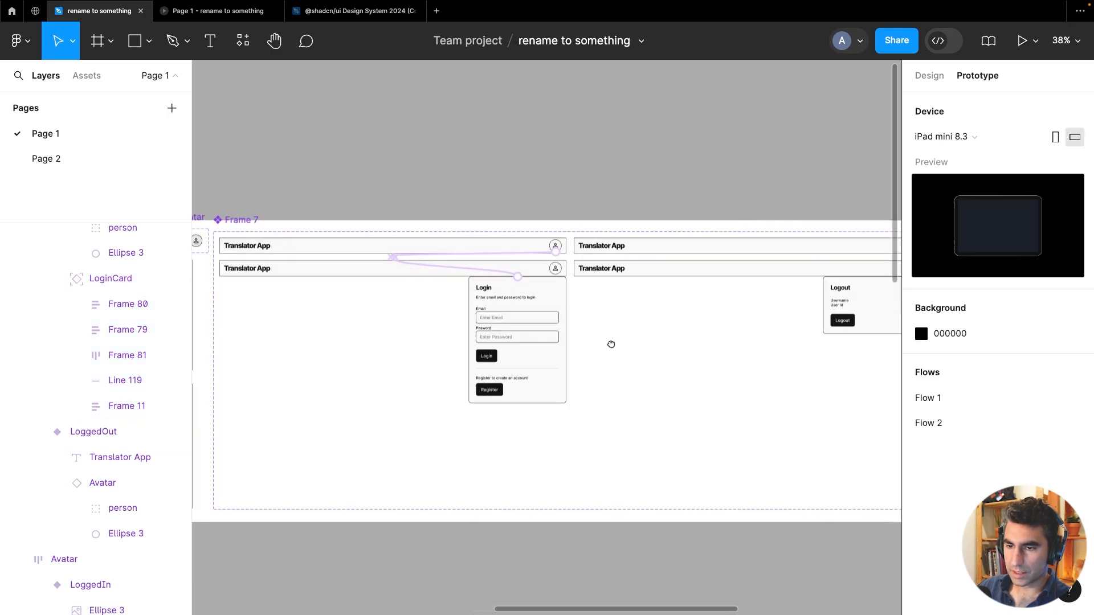
pyautogui.click(442, 352)
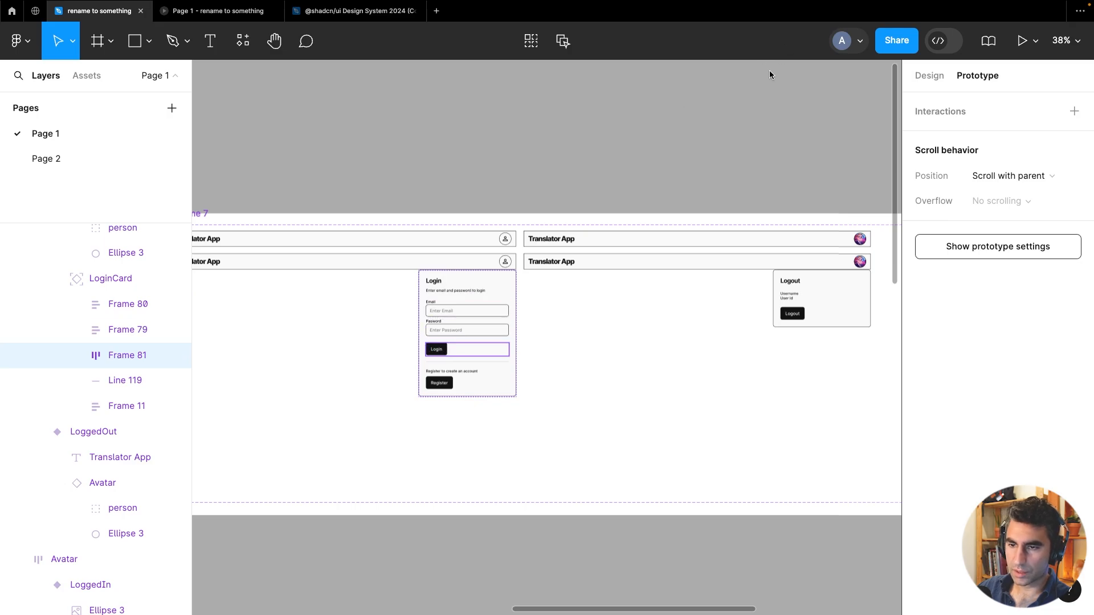
pyautogui.click(638, 151)
pyautogui.hscroll(3, 610, 161)
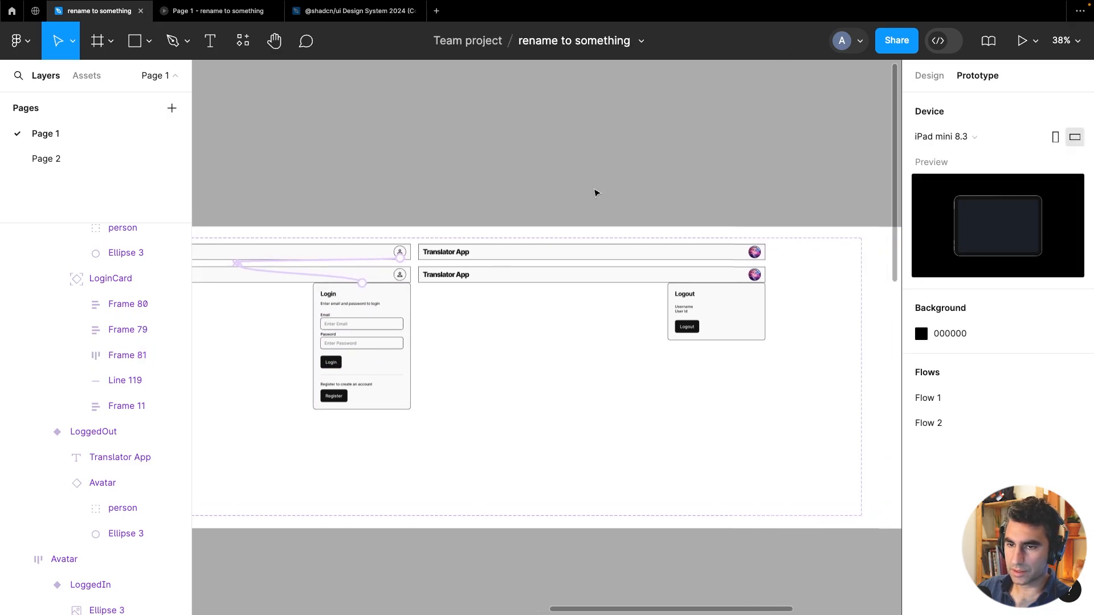
pyautogui.click(571, 259)
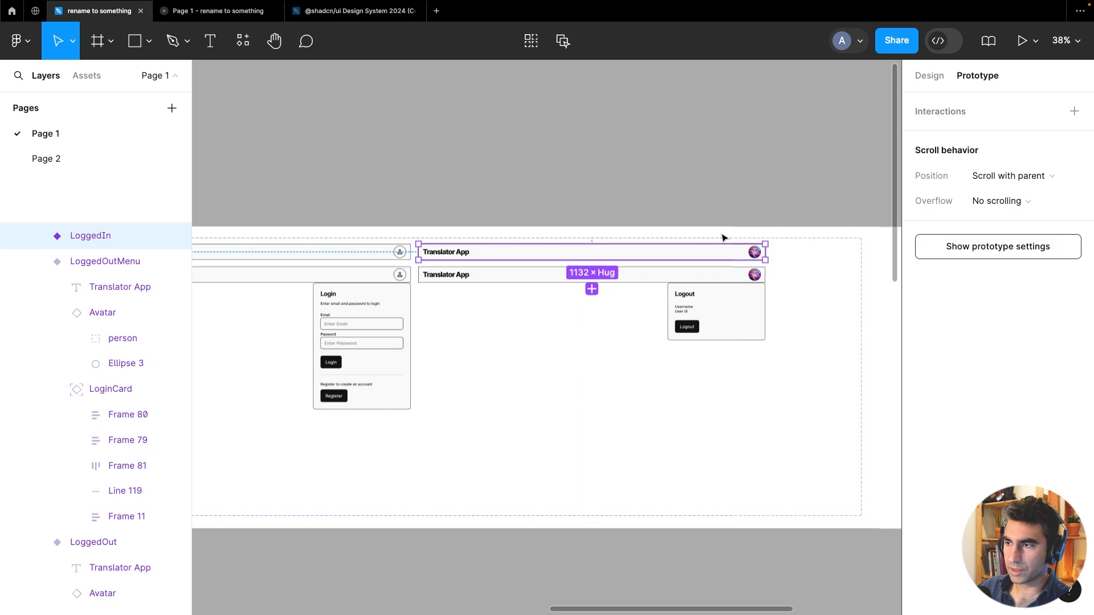
pyautogui.scroll(5, 772, 251)
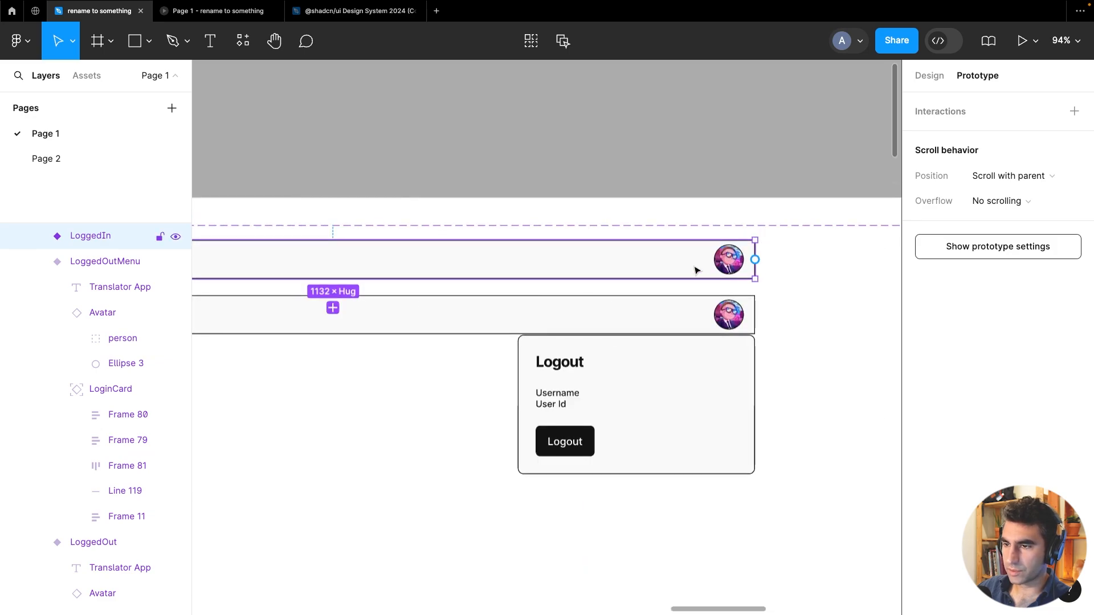
pyautogui.click(730, 265)
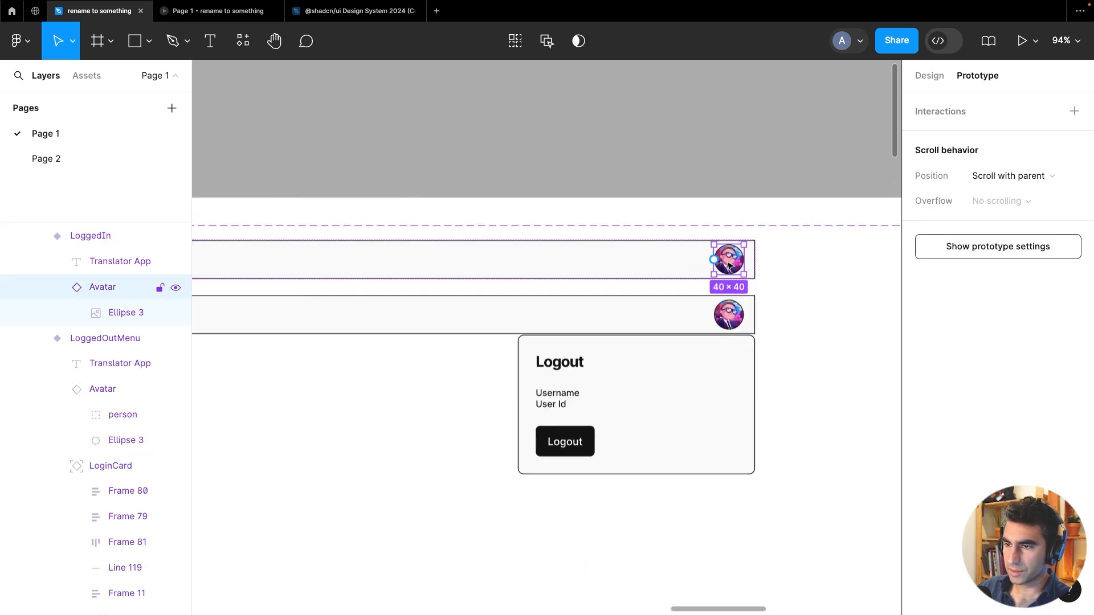
pyautogui.moveTo(714, 302); pyautogui.dragTo(709, 376)
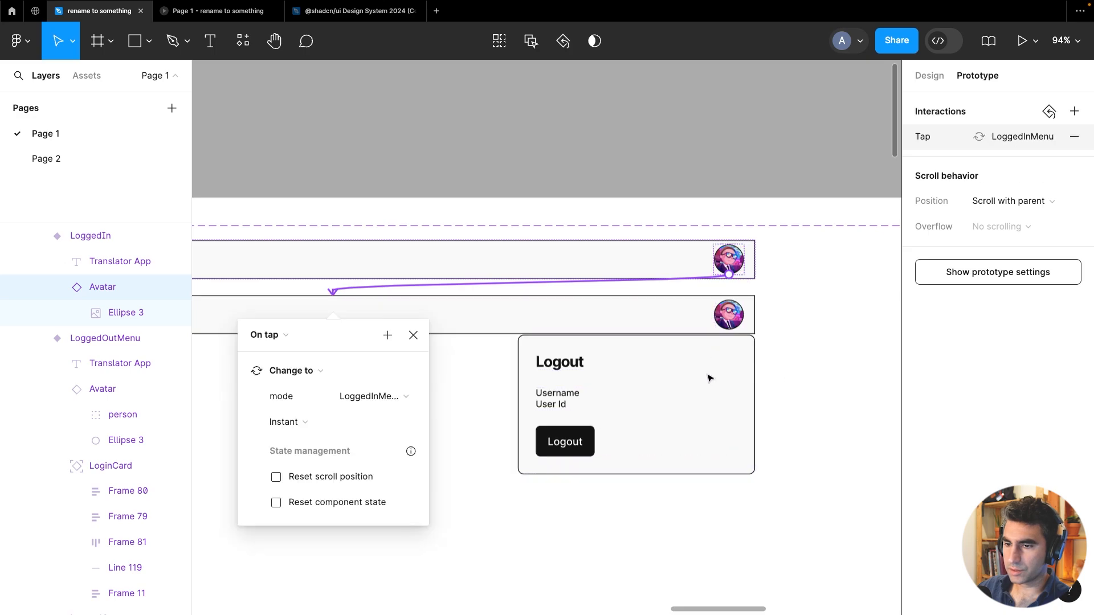
pyautogui.click(413, 333)
# Add a tap interaction on the LoggedInMenu header's avatar that changes to the LoggedIn variant
pyautogui.click(682, 379)
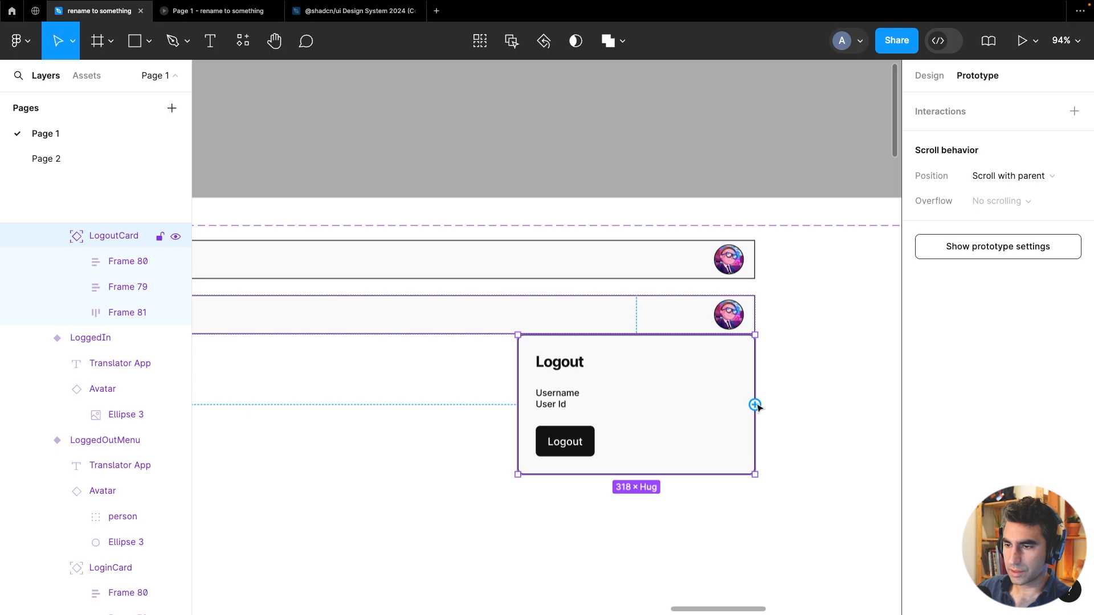
pyautogui.click(757, 308)
pyautogui.click(730, 313)
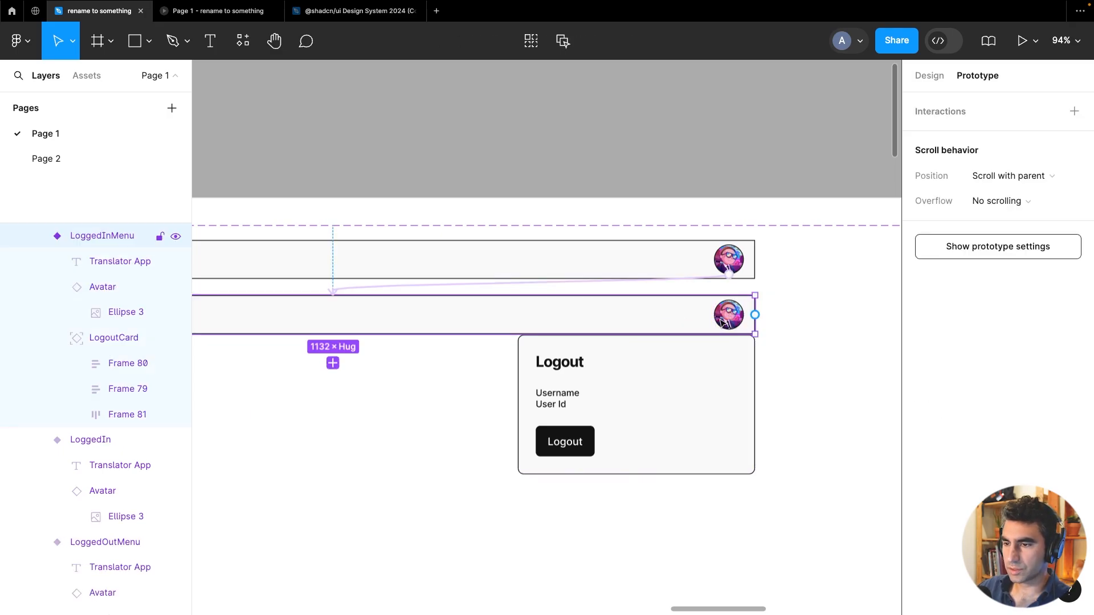
pyautogui.doubleClick(721, 322)
pyautogui.moveTo(713, 315); pyautogui.dragTo(670, 265)
pyautogui.scroll(-5, 564, 281)
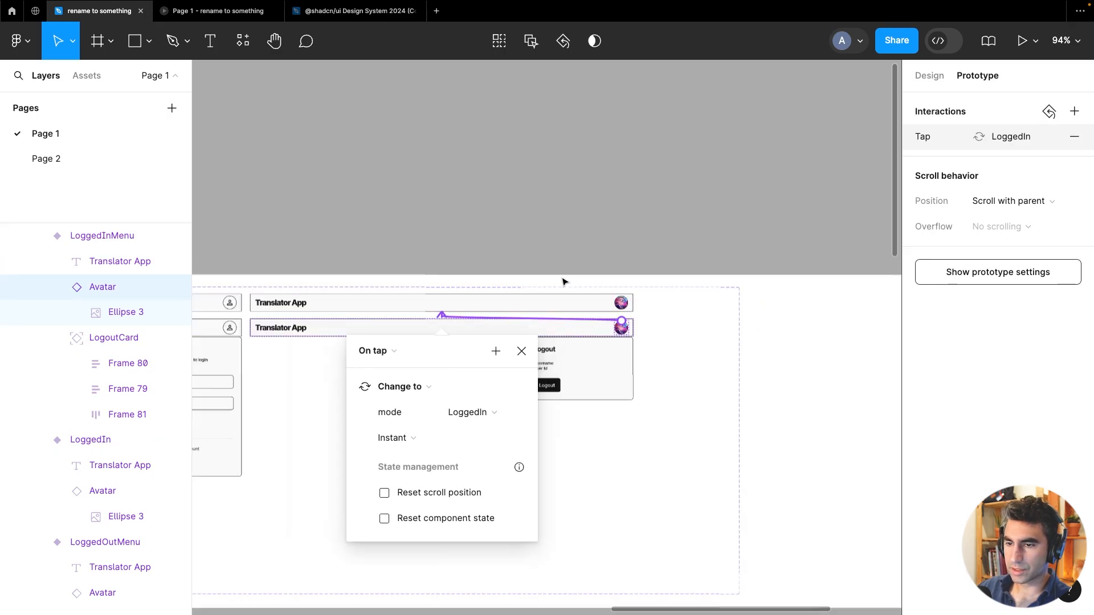
pyautogui.click(473, 208)
# Add a tap interaction on the LoggedOutMenu header's avatar that changes to the LoggedOut variant
pyautogui.scroll(5, 779, 205)
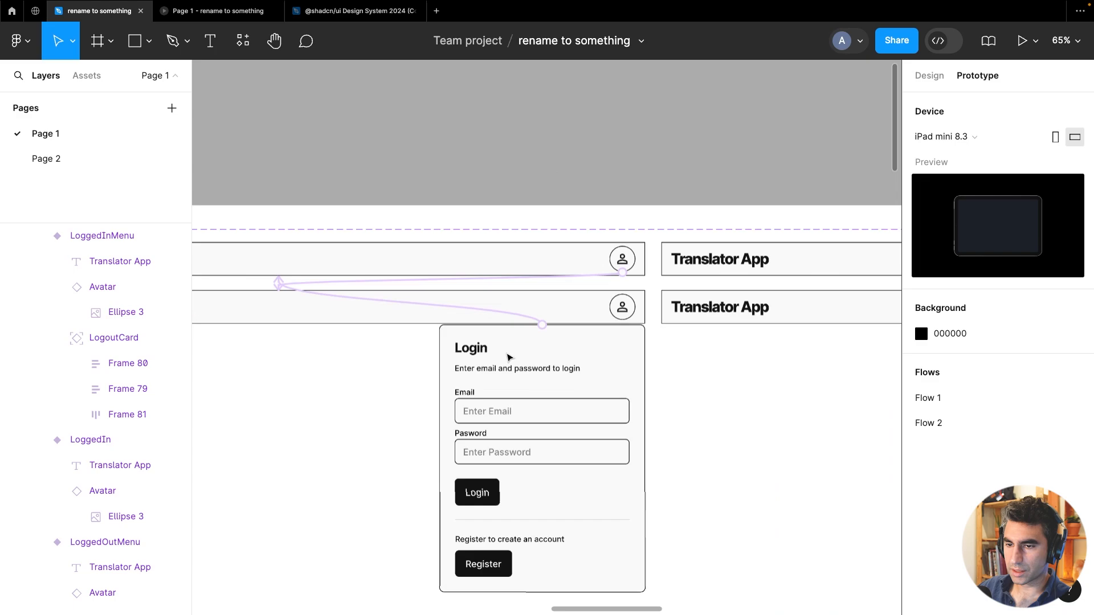
pyautogui.click(472, 312)
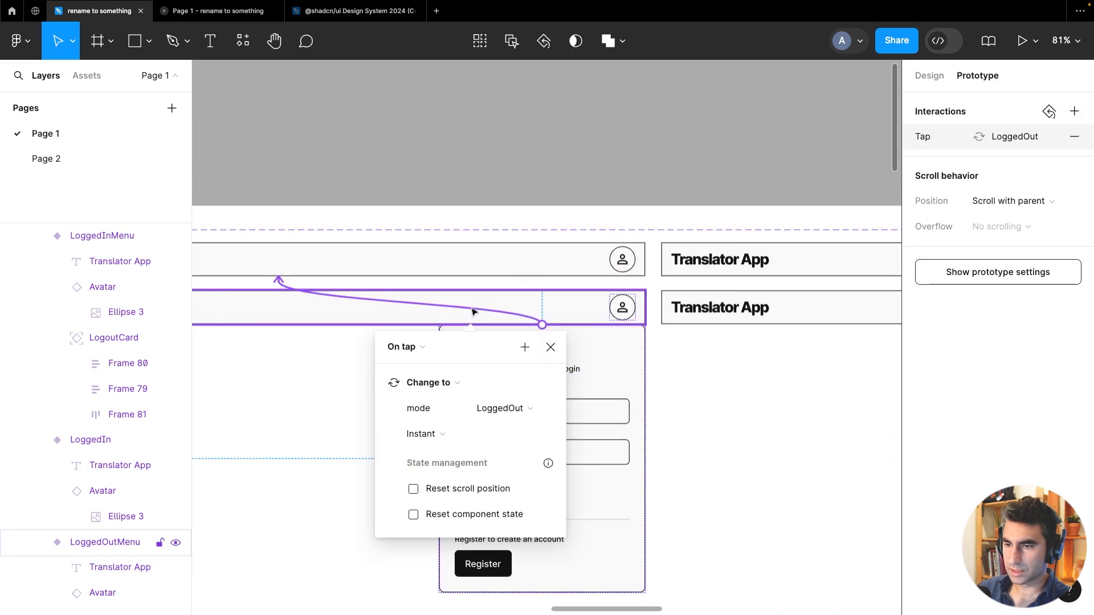
pyautogui.press('Escape')
pyautogui.click(622, 318)
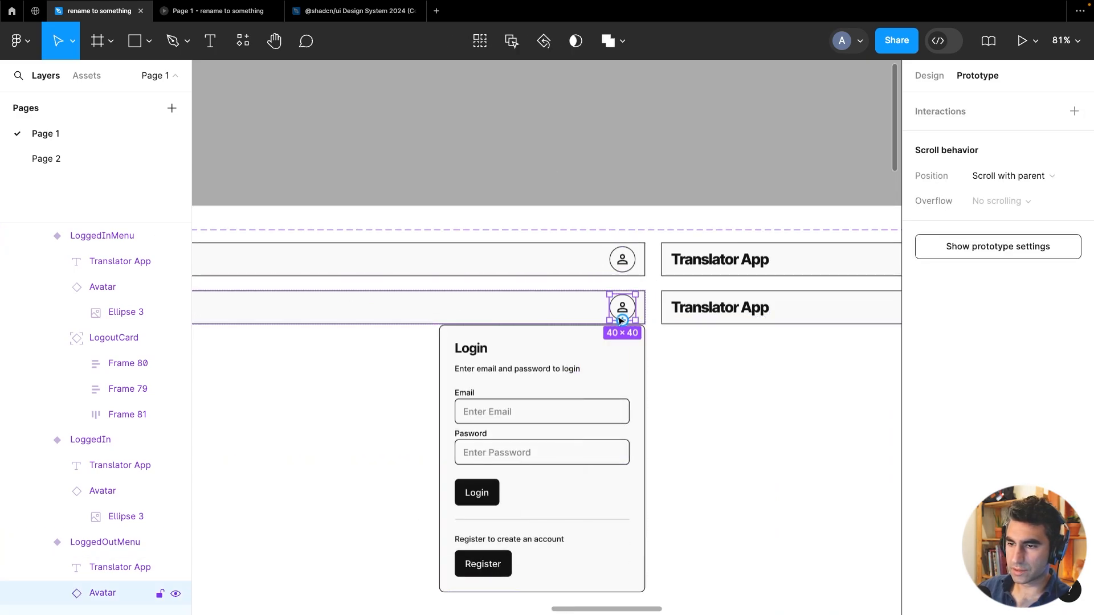
pyautogui.moveTo(622, 320); pyautogui.dragTo(587, 256)
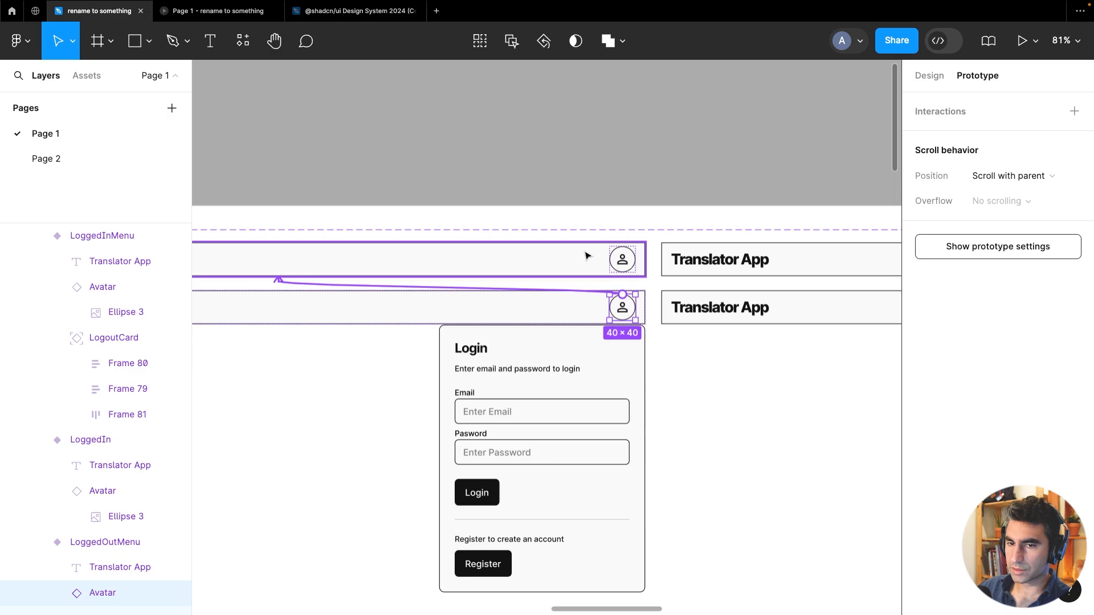
pyautogui.click(654, 149)
# Delete the placeholder combobox and register card from Frame 82 to empty it
pyautogui.scroll(-5, 656, 149)
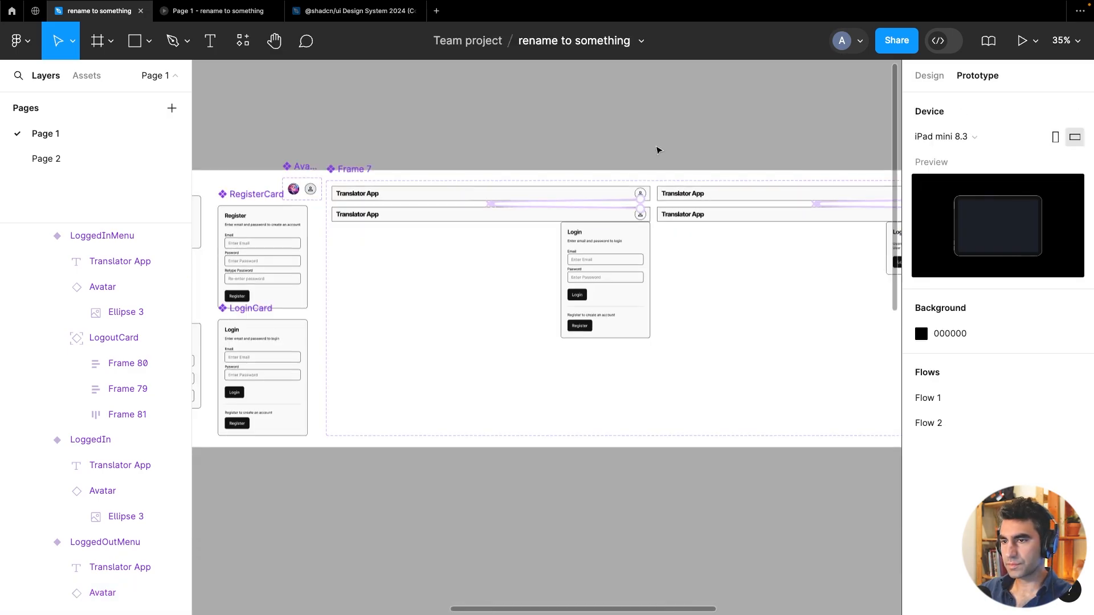
pyautogui.scroll(-4, 658, 150)
pyautogui.moveTo(571, 352); pyautogui.dragTo(657, 385)
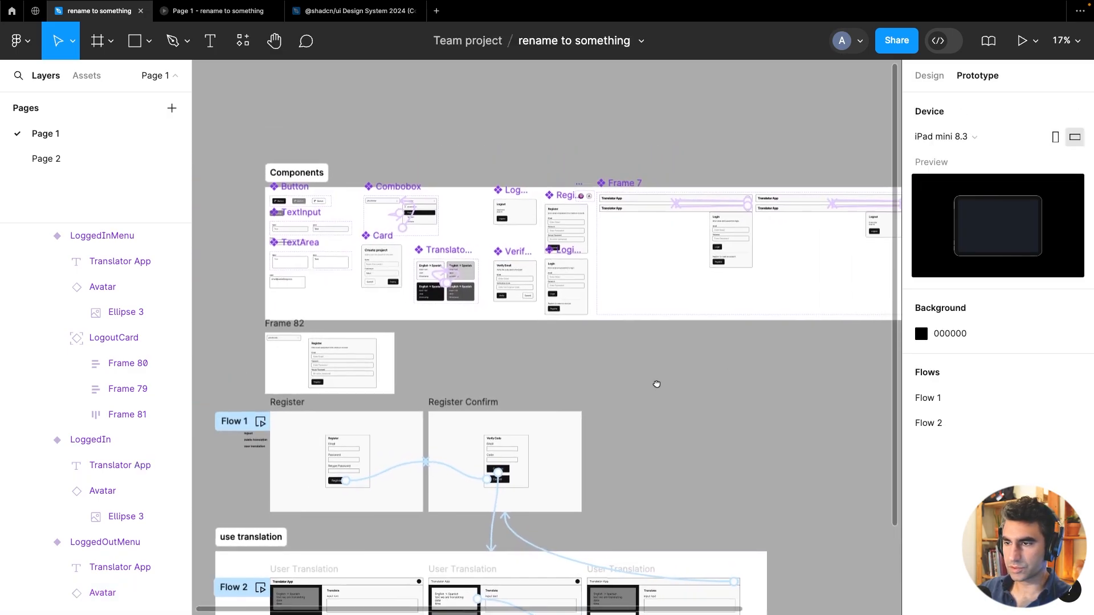
pyautogui.click(621, 205)
pyautogui.scroll(8, 274, 378)
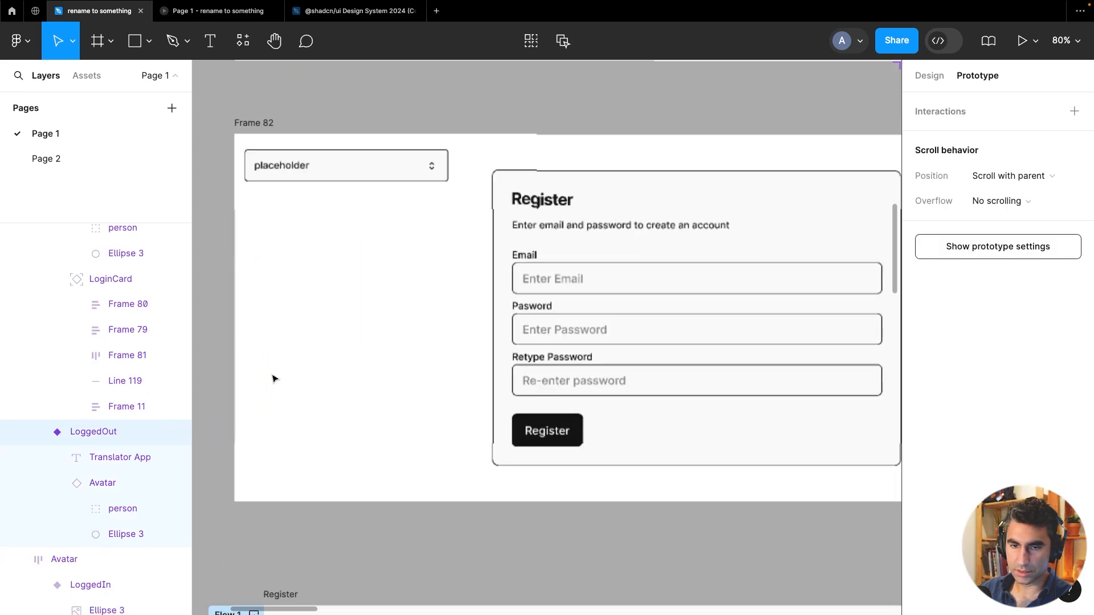
pyautogui.click(537, 262)
pyautogui.click(379, 175)
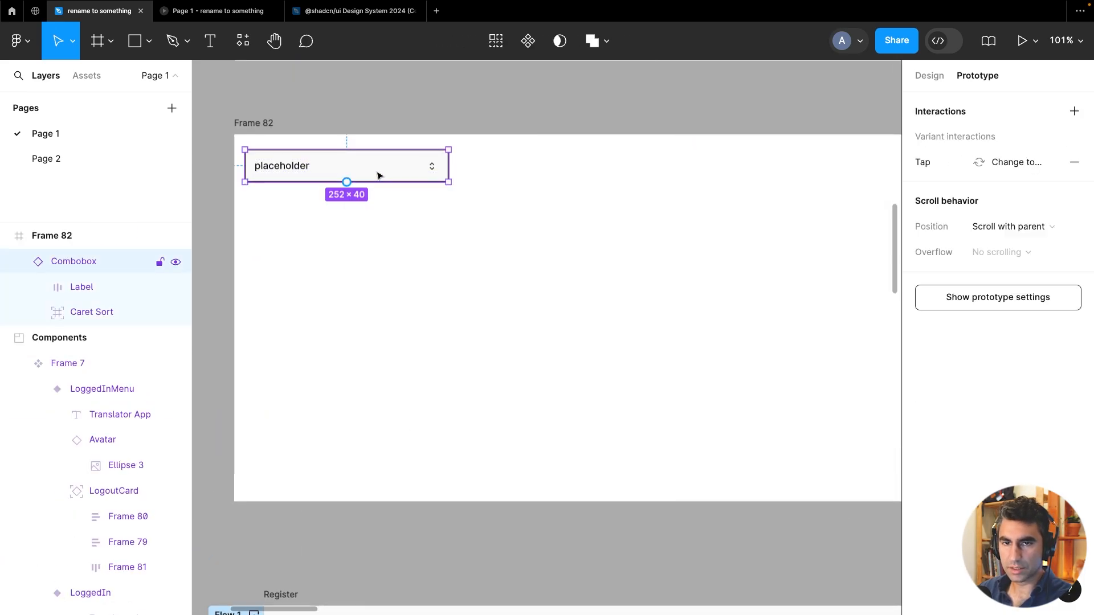
pyautogui.press('Delete')
# Paste a header component instance into Frame 82
pyautogui.click(268, 124)
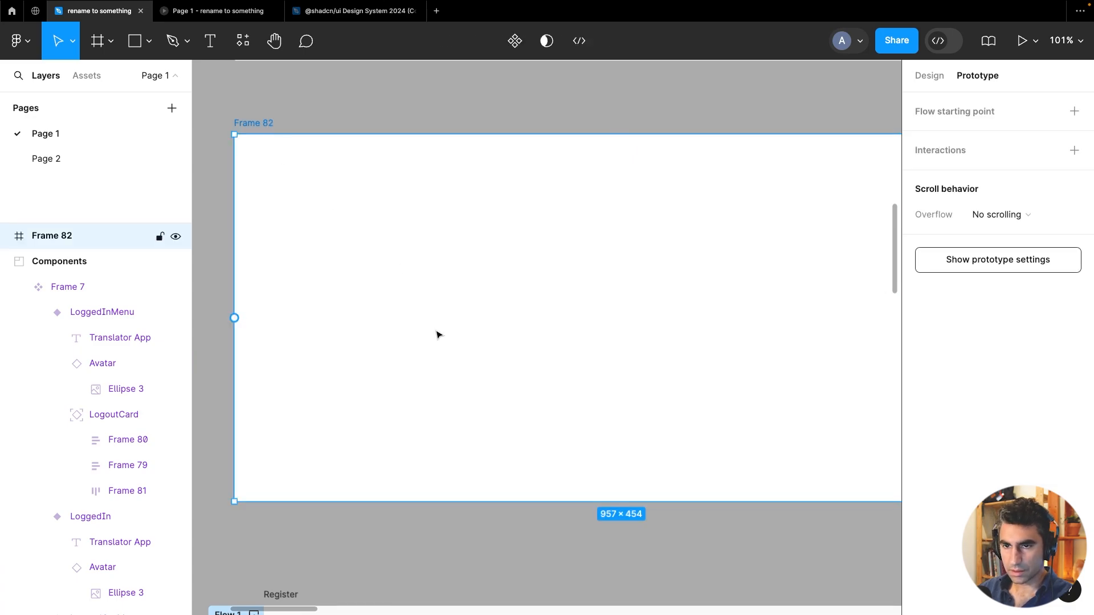
pyautogui.hotkey('ctrl', 'v')
pyautogui.scroll(-5, 439, 334)
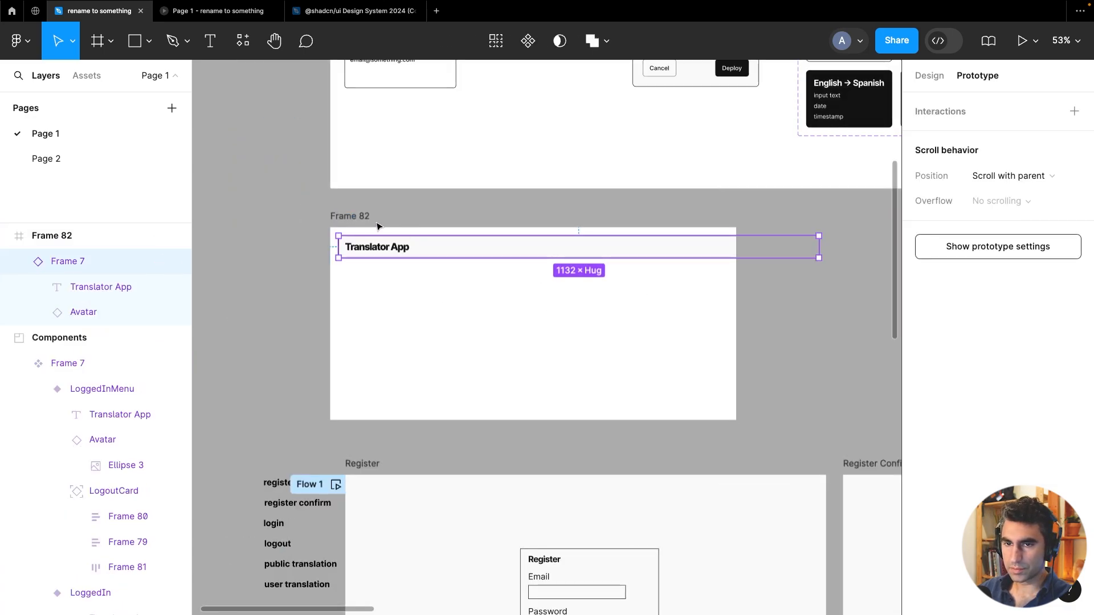
# Widen Frame 82 to about 1260 px so the header fits
pyautogui.click(343, 215)
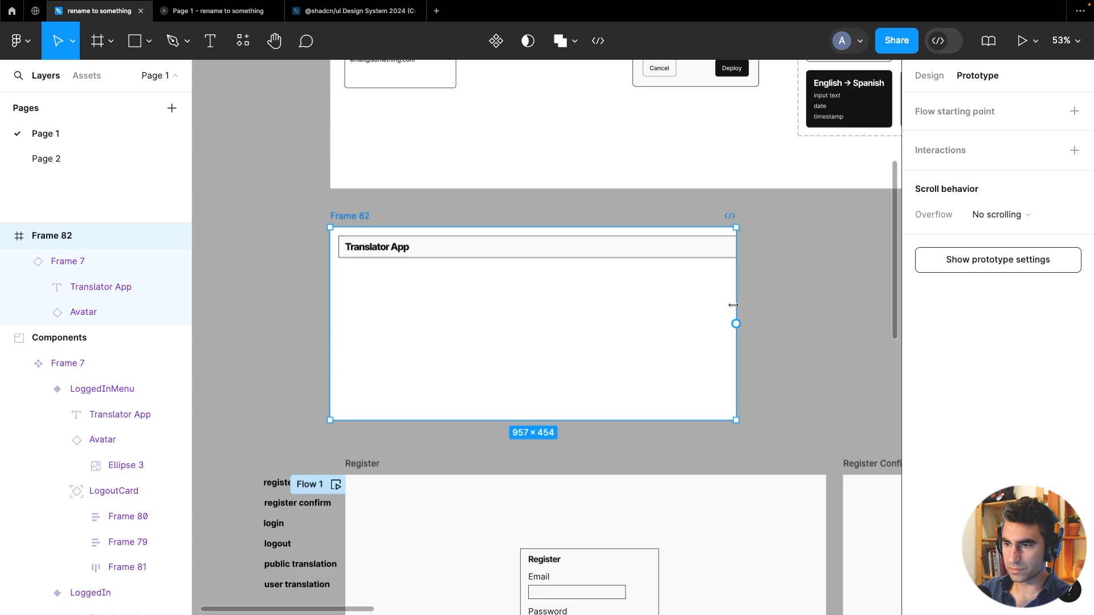
pyautogui.moveTo(733, 305); pyautogui.dragTo(864, 305)
# Duplicate the header instance and place the copy below the first inside Frame 82
pyautogui.click(593, 247)
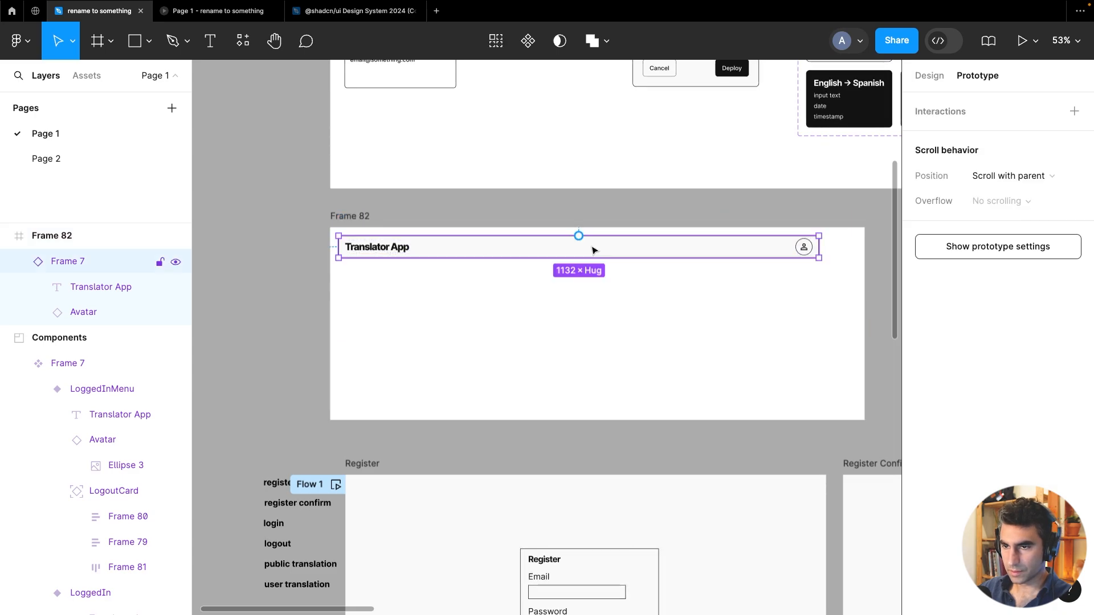
pyautogui.moveTo(610, 249); pyautogui.dragTo(593, 335)
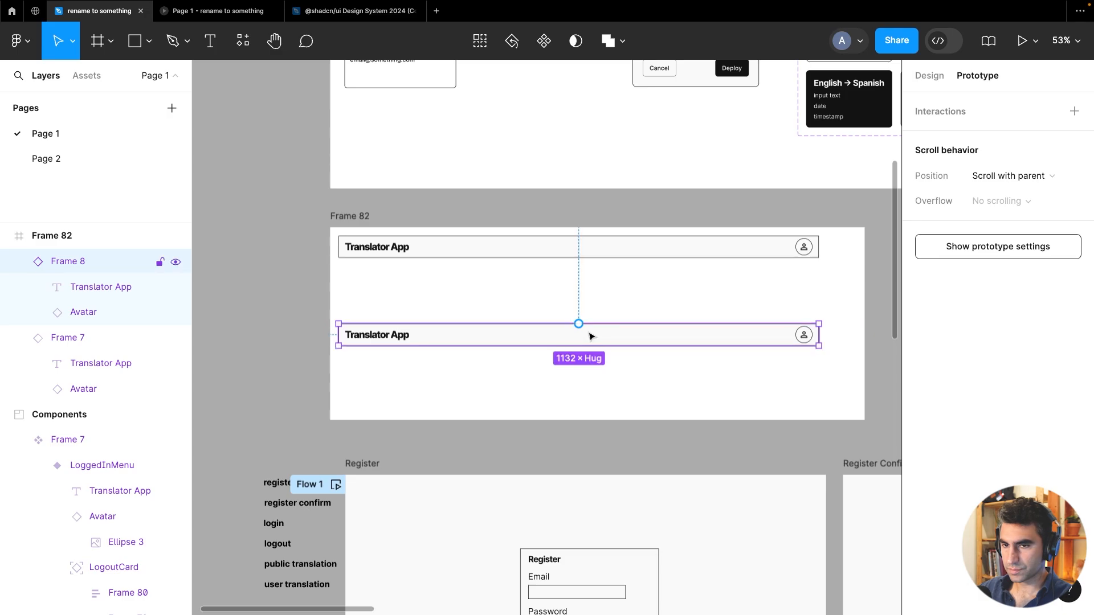
# Switch the lower header instance's mode to LoggedIn
pyautogui.scroll(-5, 593, 335)
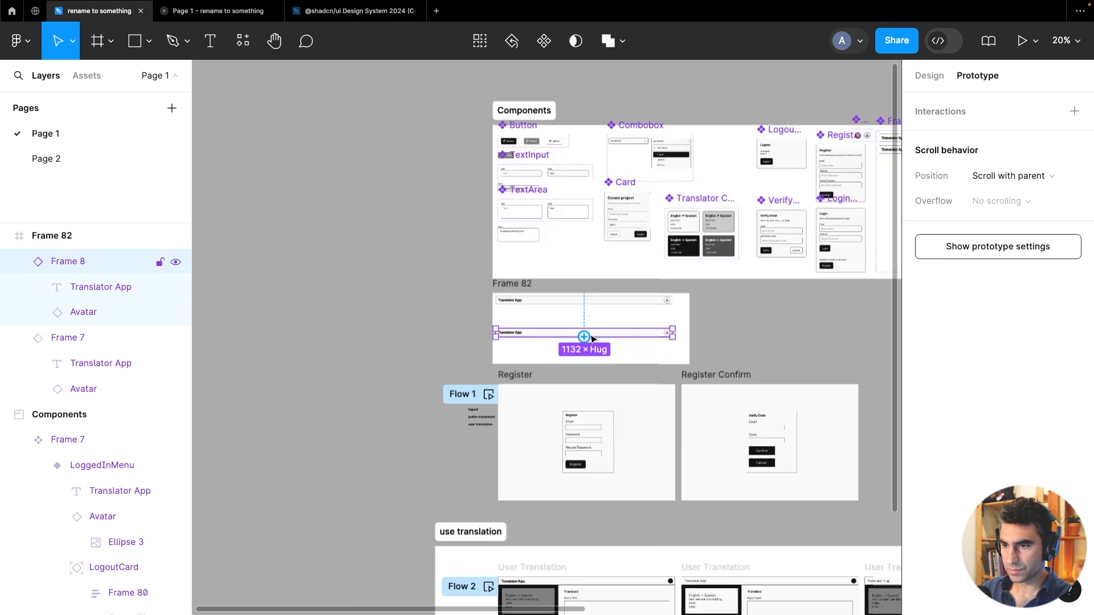
pyautogui.click(935, 76)
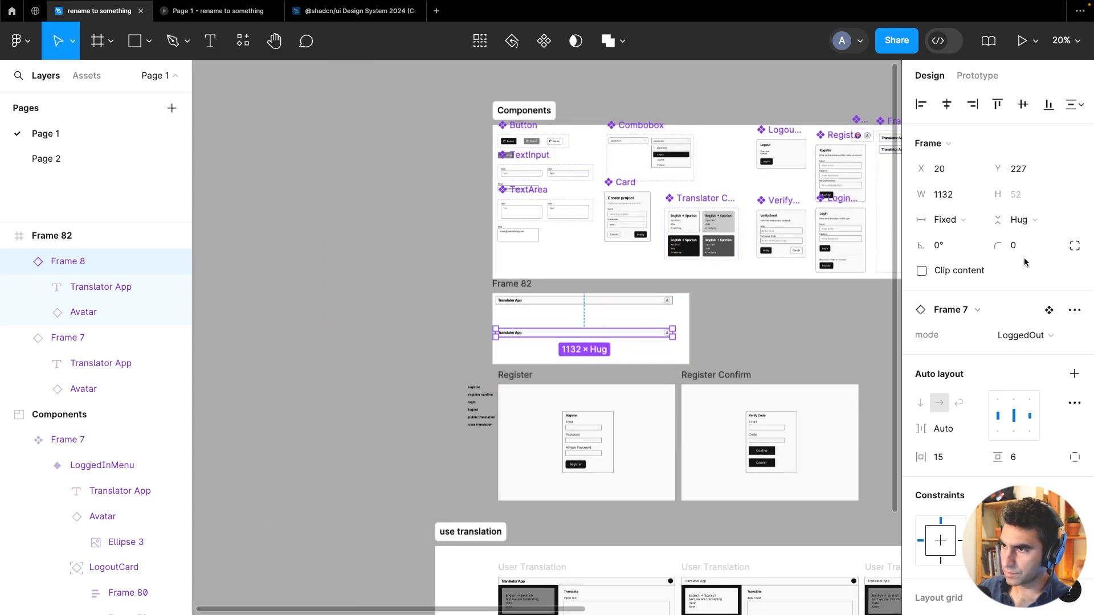
pyautogui.click(1034, 341)
pyautogui.click(1024, 353)
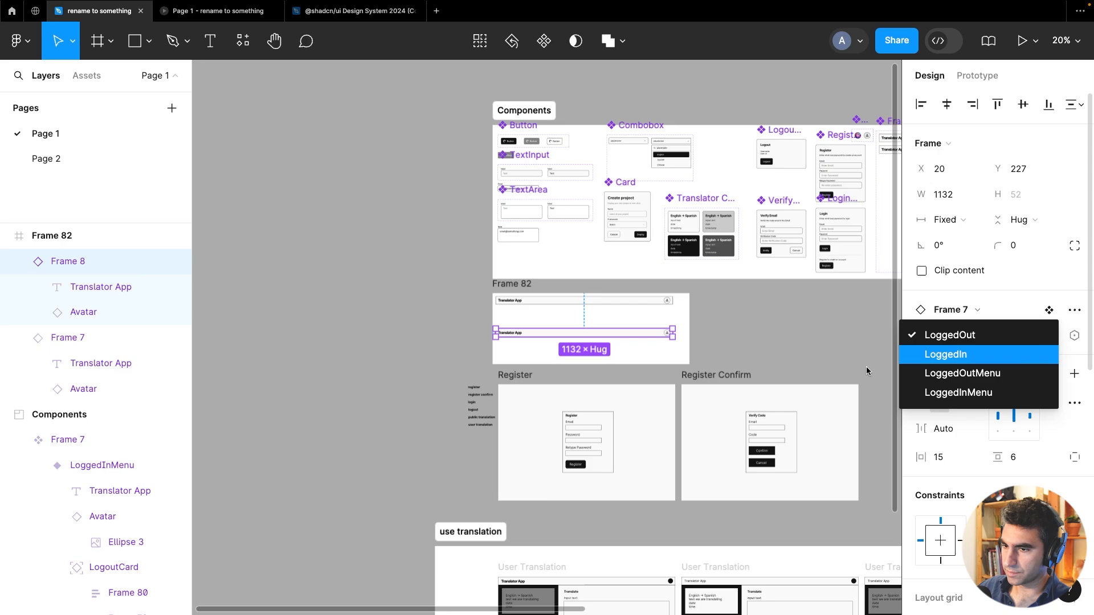
pyautogui.click(748, 330)
# Move Frame 82 to the left of the Components section and enlarge it to about 1450 × 1064
pyautogui.scroll(5, 740, 332)
pyautogui.scroll(-5, 728, 332)
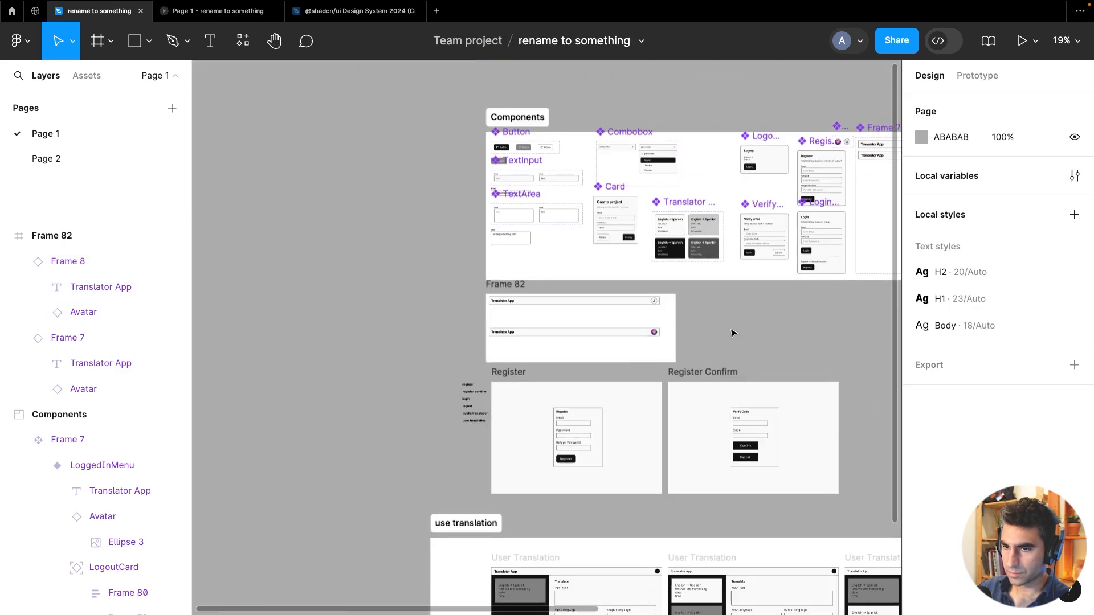
pyautogui.moveTo(501, 283); pyautogui.dragTo(238, 123)
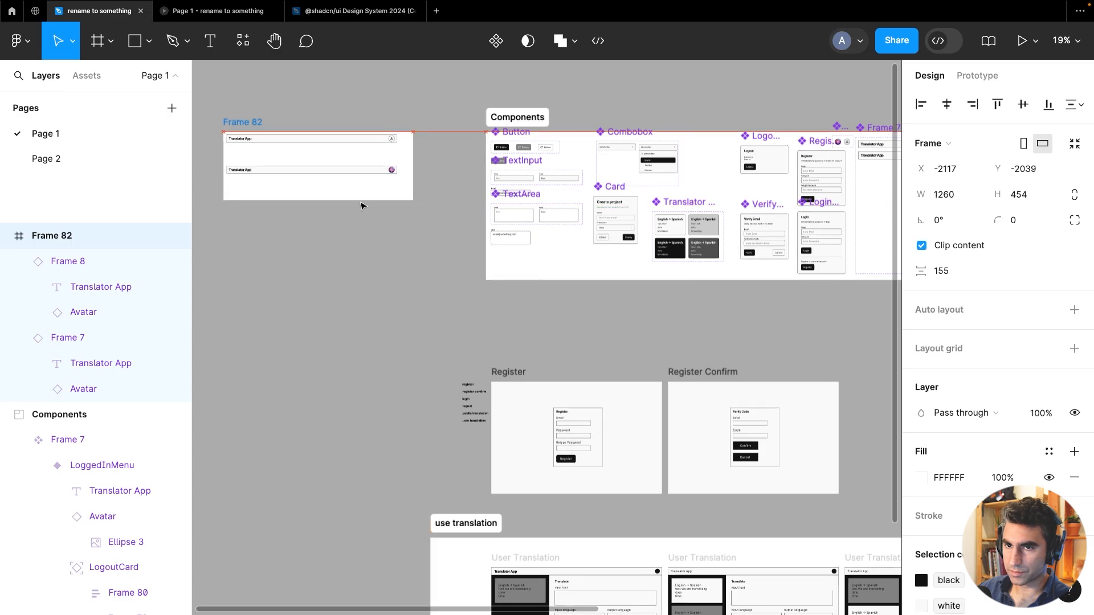
pyautogui.moveTo(441, 289); pyautogui.dragTo(442, 292)
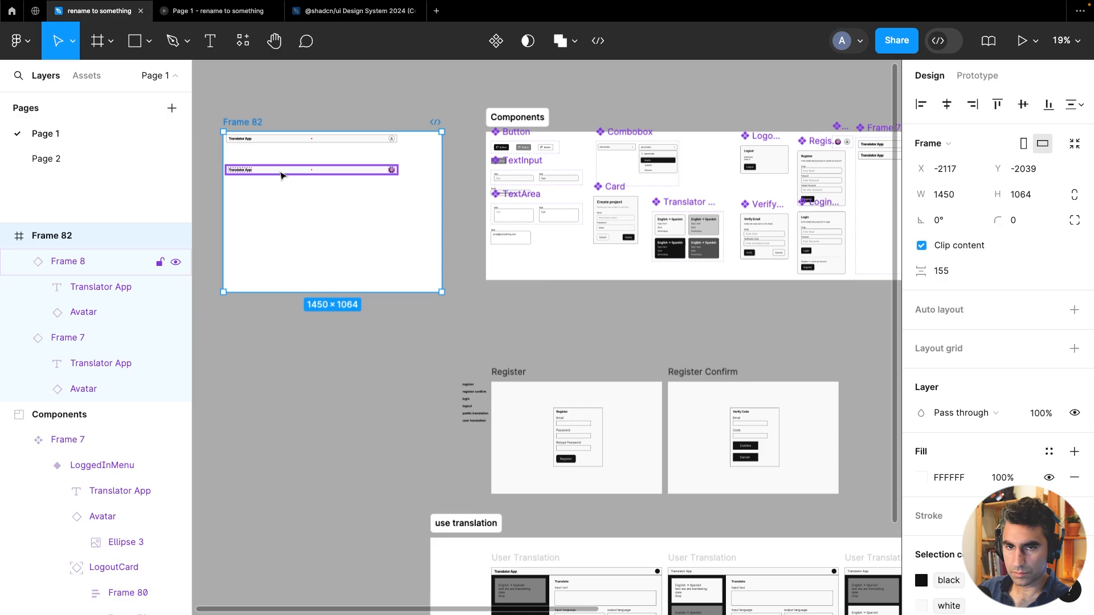
# Move the LoggedIn header lower inside Frame 82, then undo the last change
pyautogui.moveTo(280, 172); pyautogui.dragTo(284, 214)
pyautogui.hotkey('ctrl', 'z')
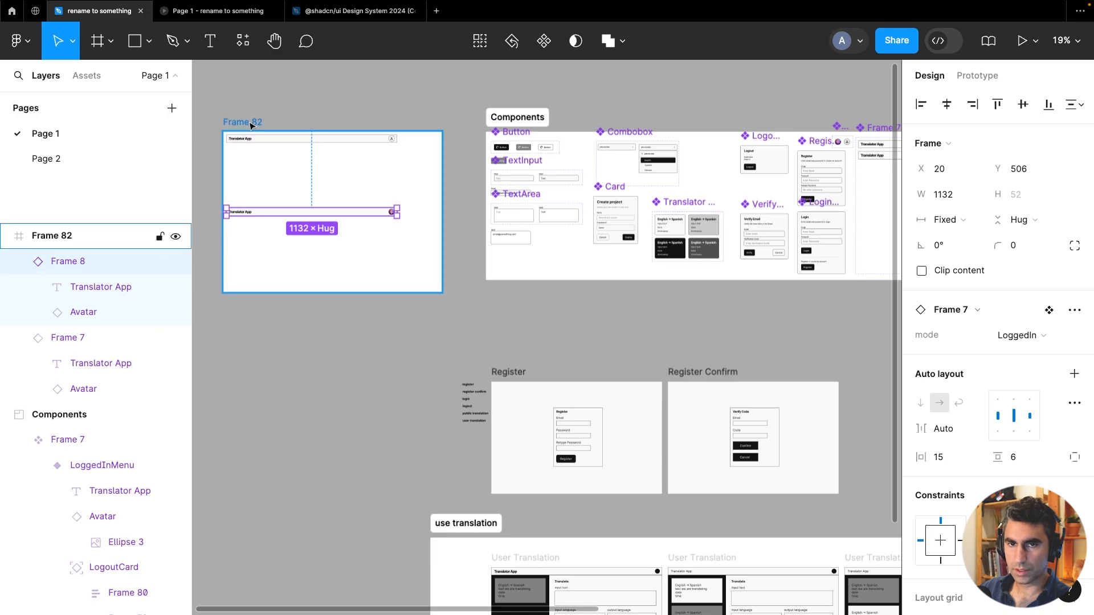
# Select Frame 82 and preview it in presentation mode
pyautogui.click(251, 122)
pyautogui.click(1024, 49)
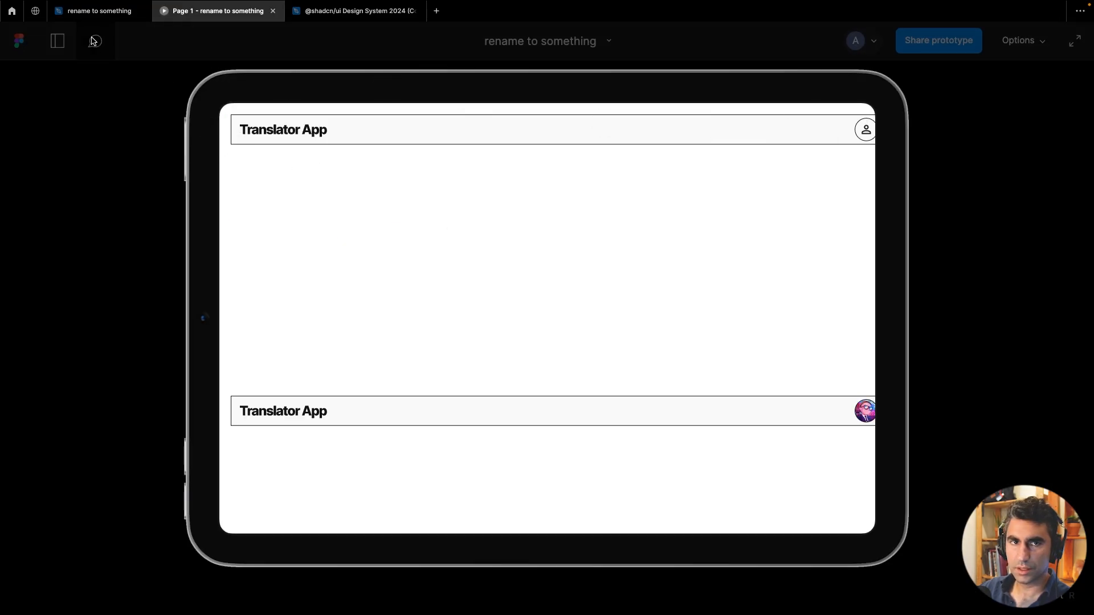
pyautogui.click(98, 11)
pyautogui.scroll(2, 261, 160)
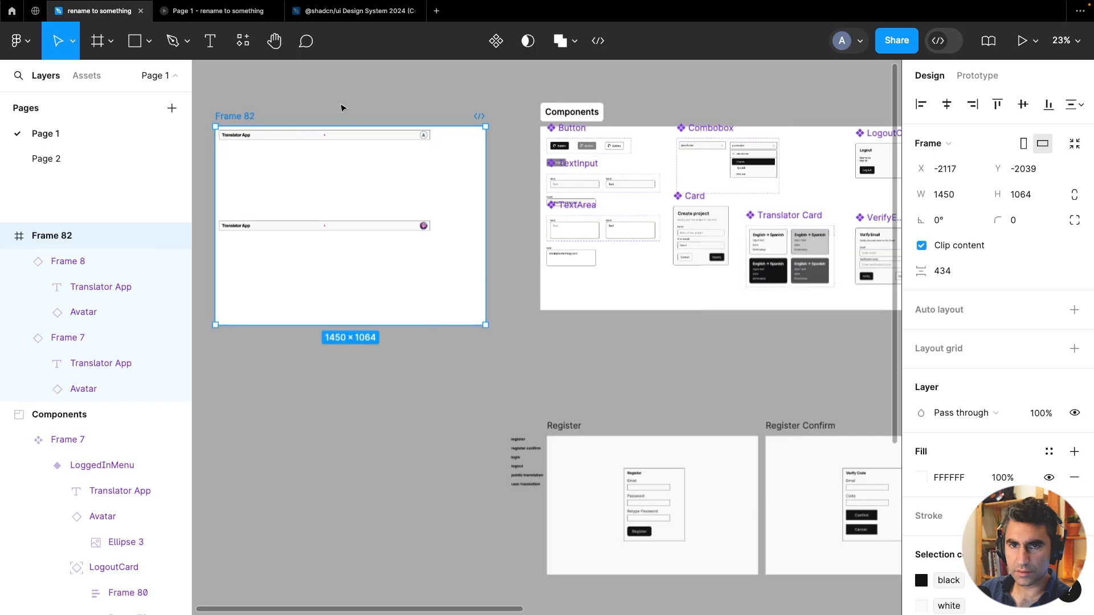
pyautogui.scroll(1, 342, 105)
pyautogui.hscroll(-2, 384, 122)
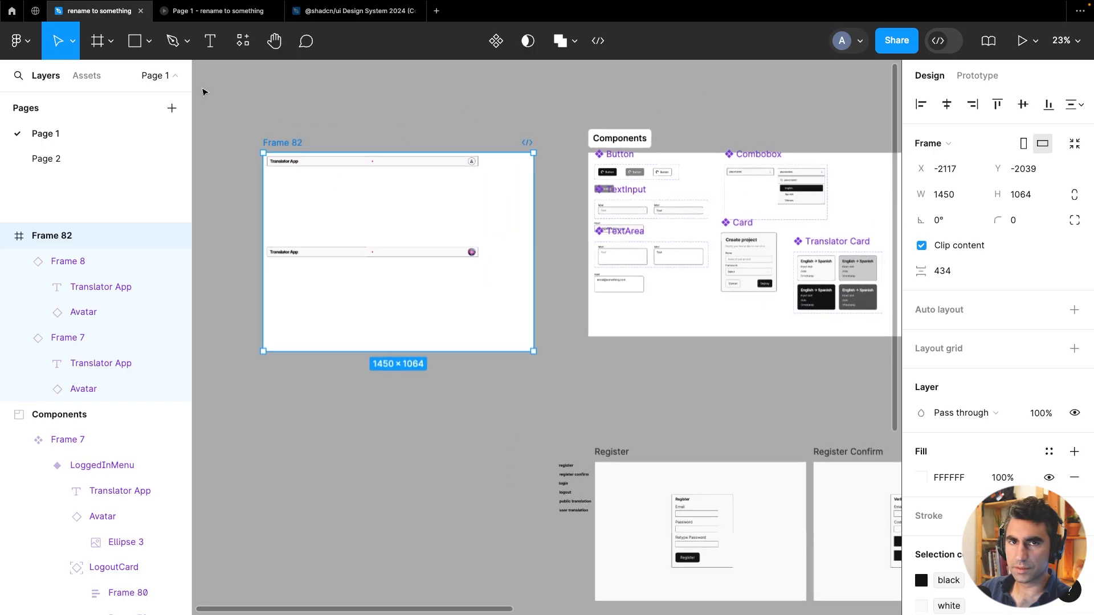
pyautogui.click(191, 12)
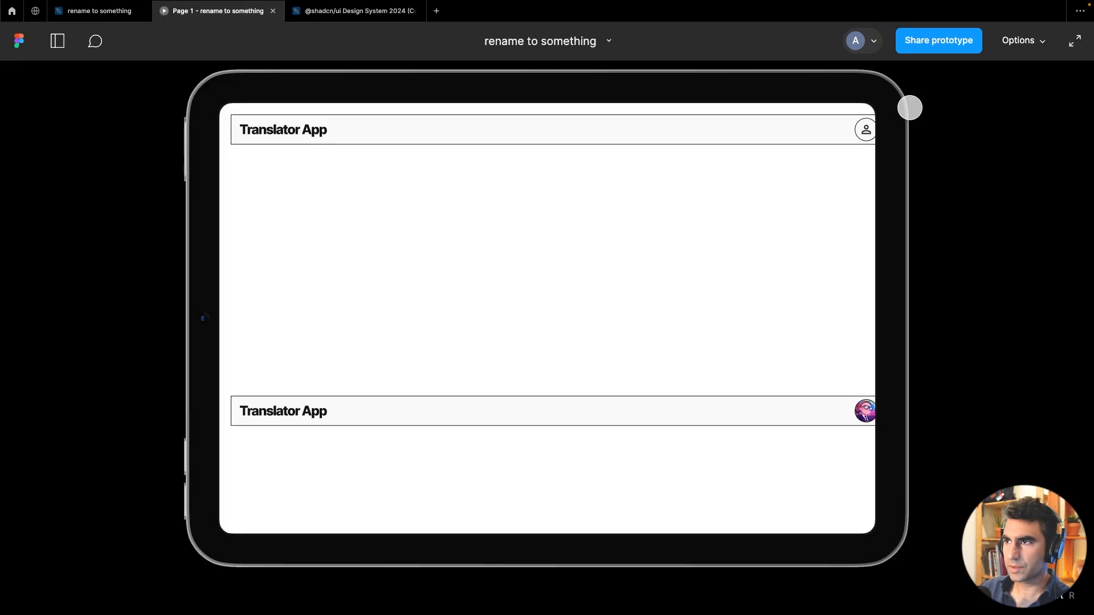
# Test the prototype by tapping the avatars in both headers to open and close their menus
pyautogui.click(866, 130)
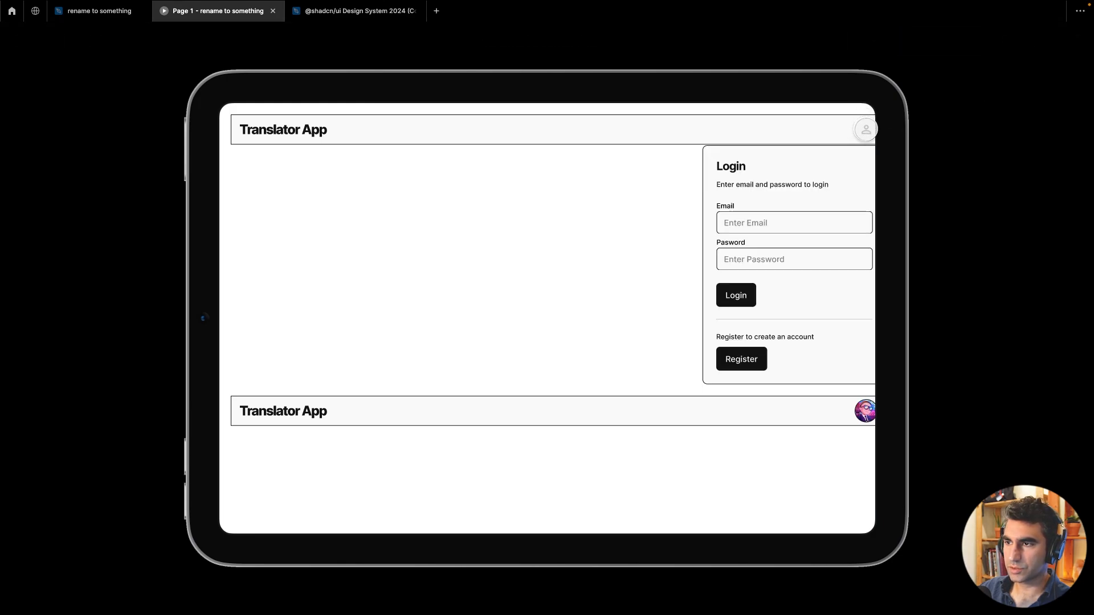
pyautogui.click(866, 130)
pyautogui.click(866, 129)
pyautogui.click(865, 130)
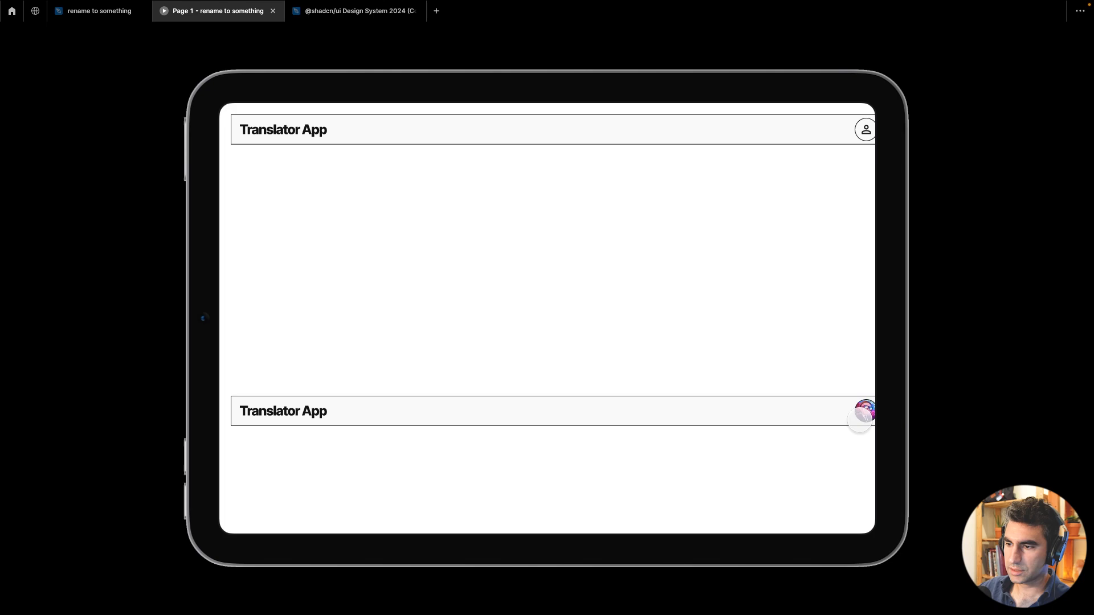
pyautogui.click(863, 411)
pyautogui.click(864, 412)
# Close the preview and move the use translation section slightly lower and to the right
pyautogui.click(273, 11)
pyautogui.hscroll(5, 679, 215)
pyautogui.scroll(3, 679, 216)
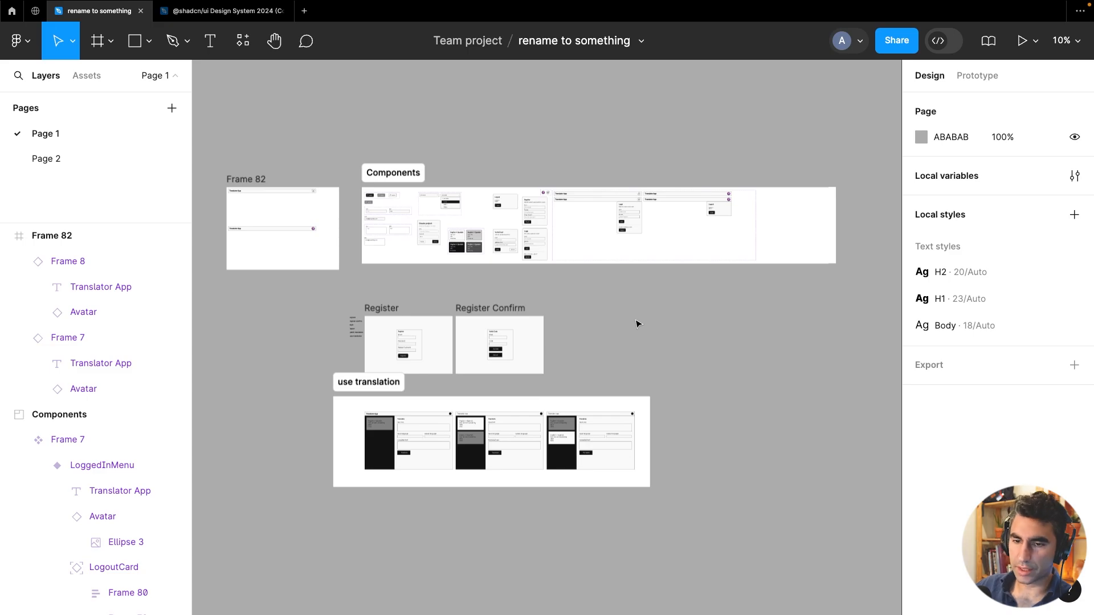
pyautogui.moveTo(358, 386); pyautogui.dragTo(387, 412)
pyautogui.click(773, 328)
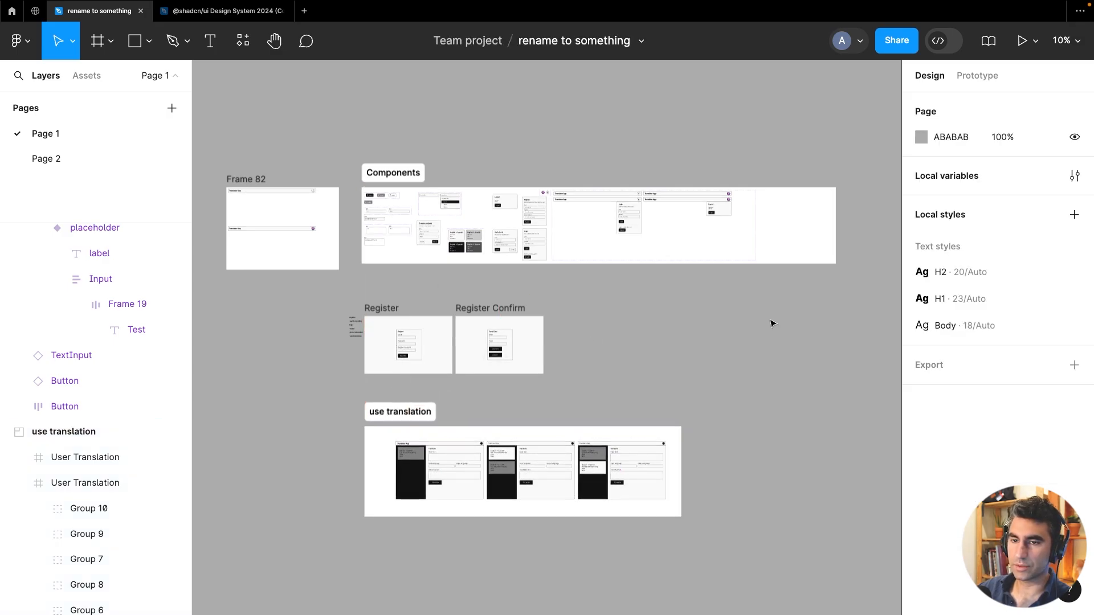
# Survey the canvas around the Components, Register and use translation sections
pyautogui.scroll(3, 575, 188)
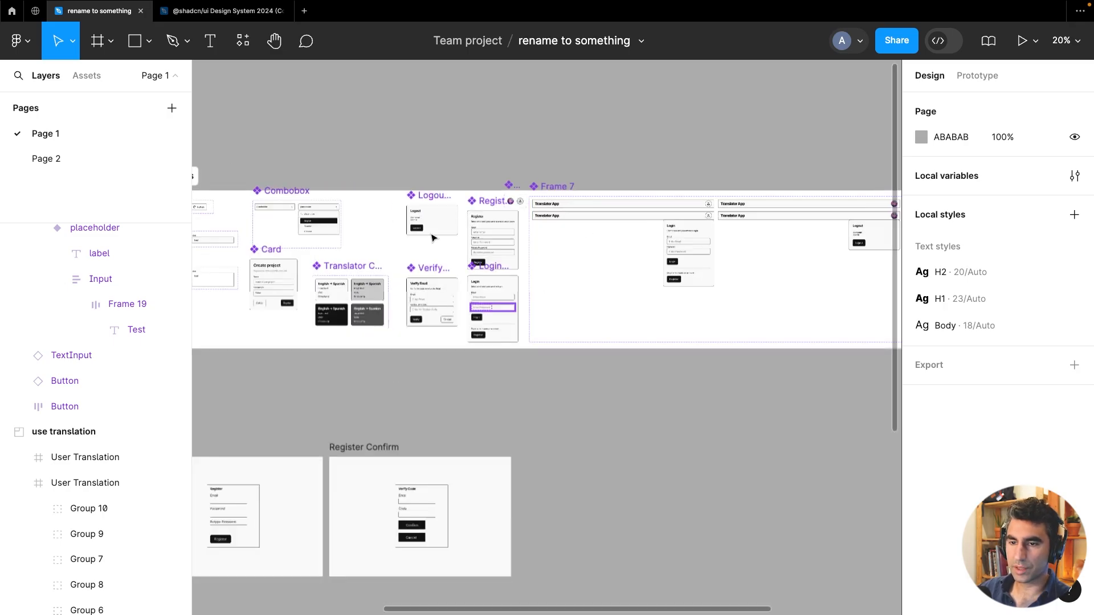
pyautogui.moveTo(562, 428); pyautogui.dragTo(711, 416)
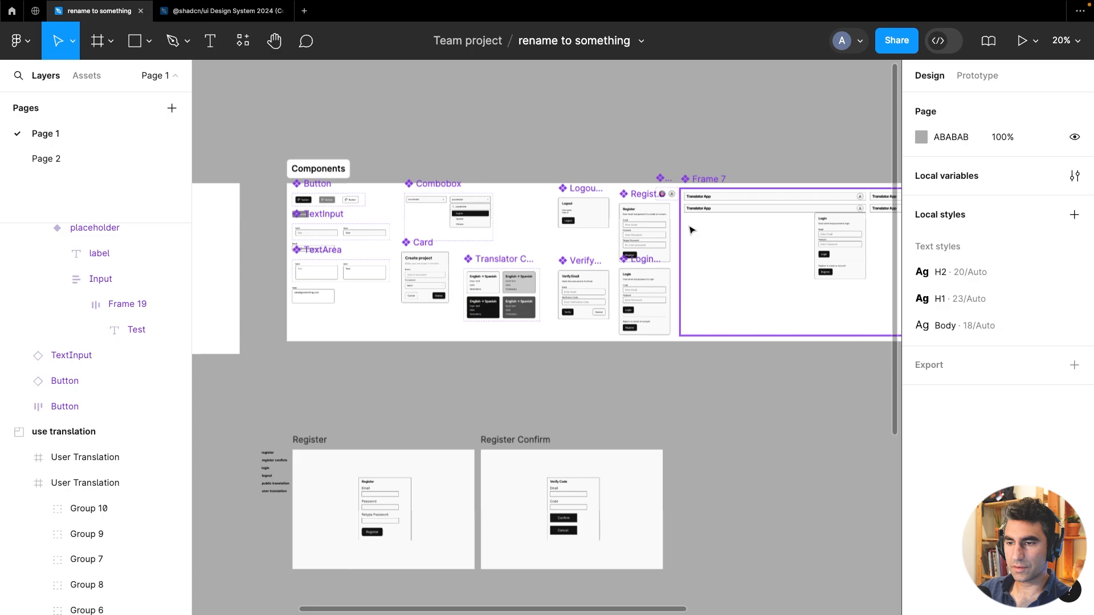
pyautogui.scroll(3, 691, 231)
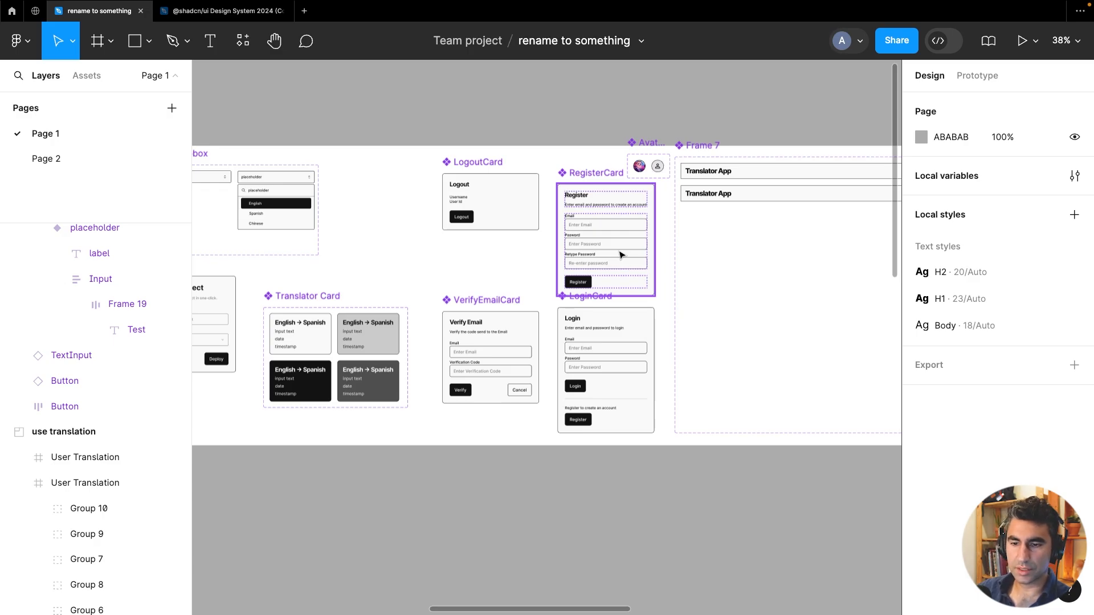
pyautogui.scroll(-5, 622, 255)
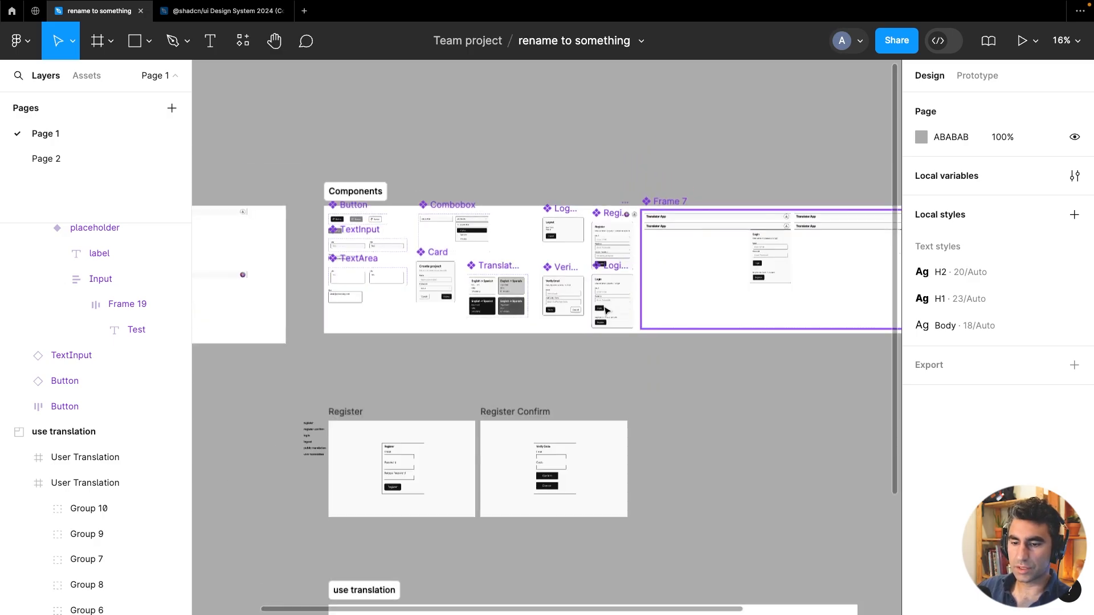
pyautogui.scroll(-4, 454, 493)
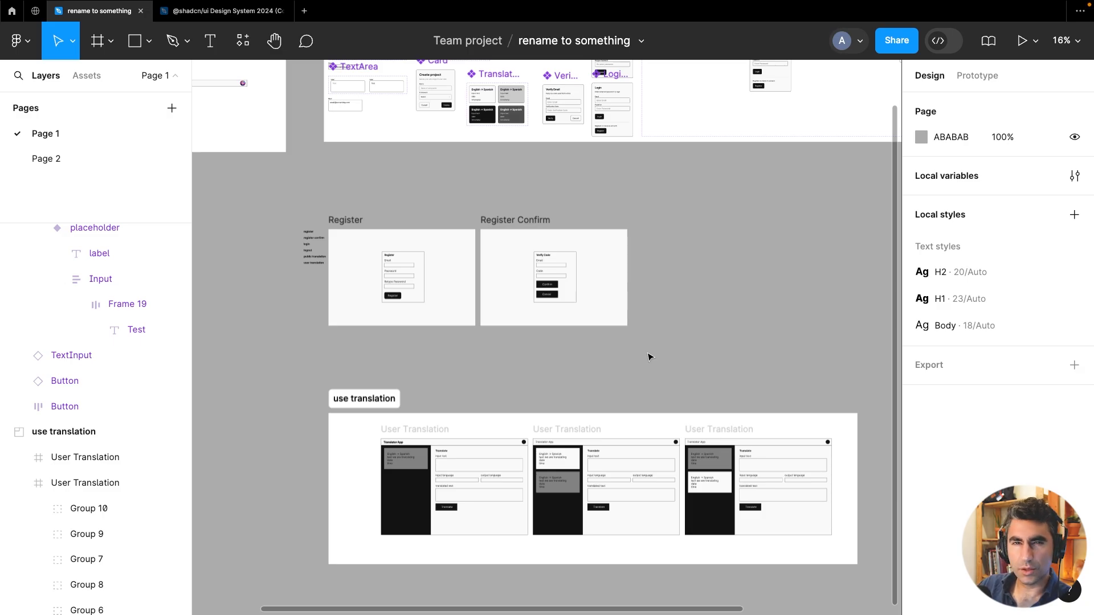
pyautogui.scroll(5, 642, 300)
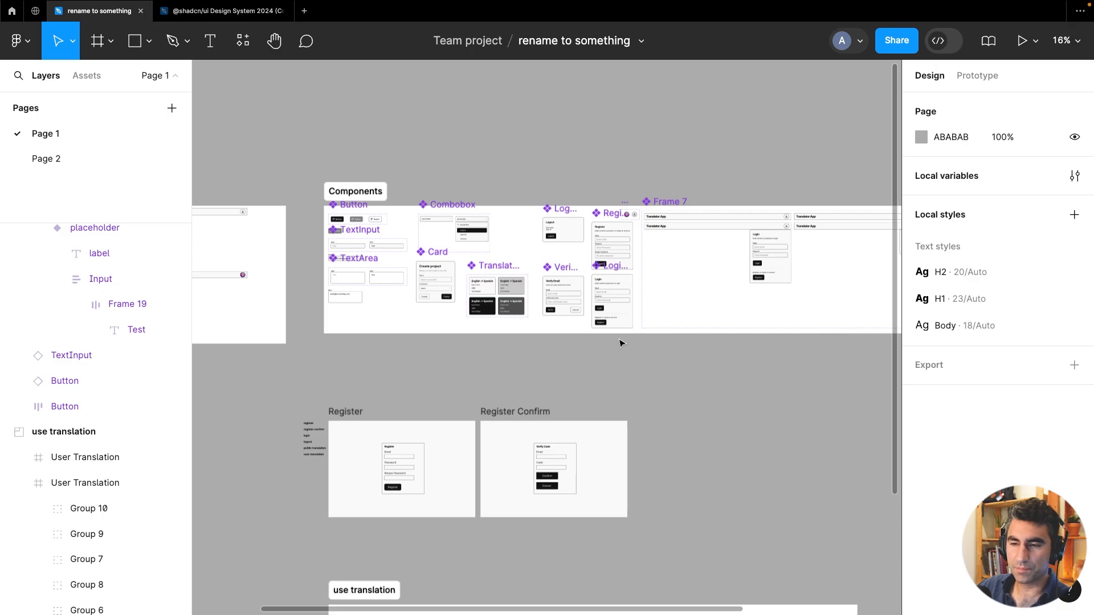
pyautogui.scroll(-7, 621, 343)
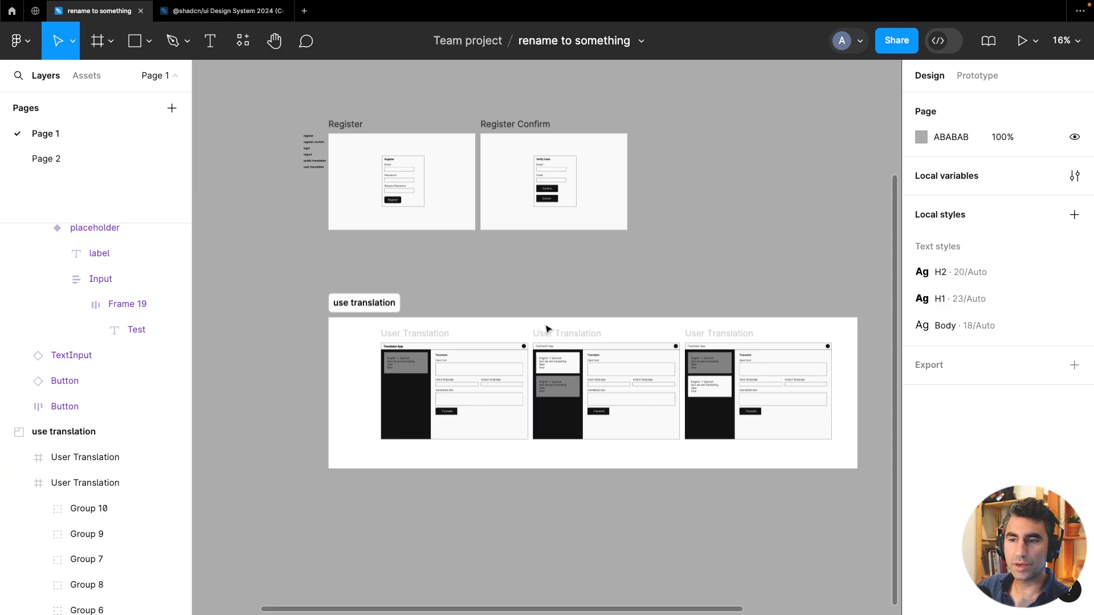
pyautogui.scroll(5, 548, 326)
pyautogui.scroll(-3, 630, 289)
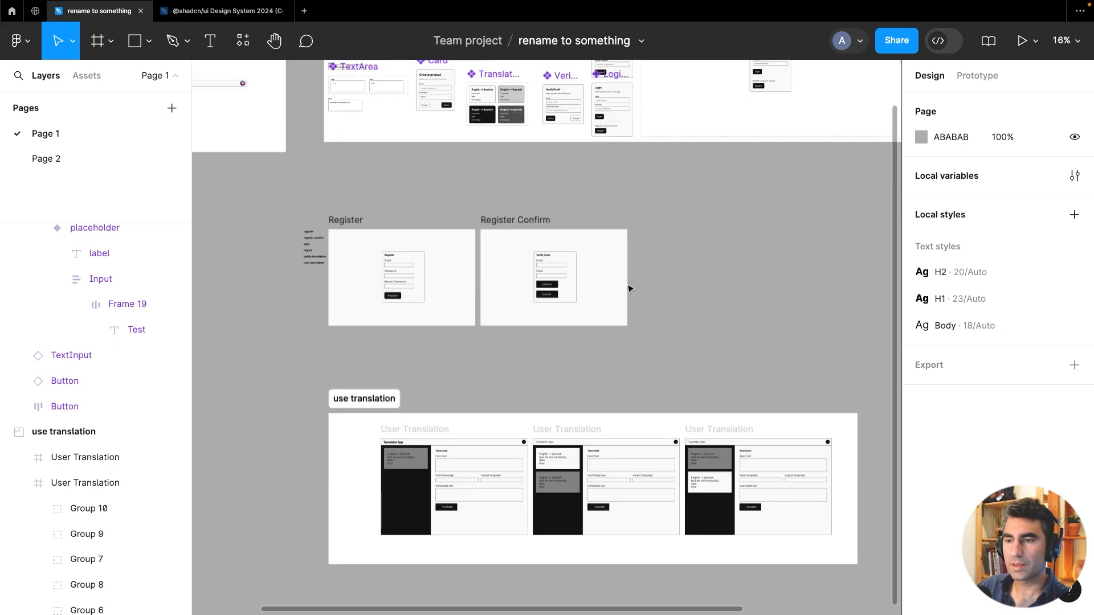